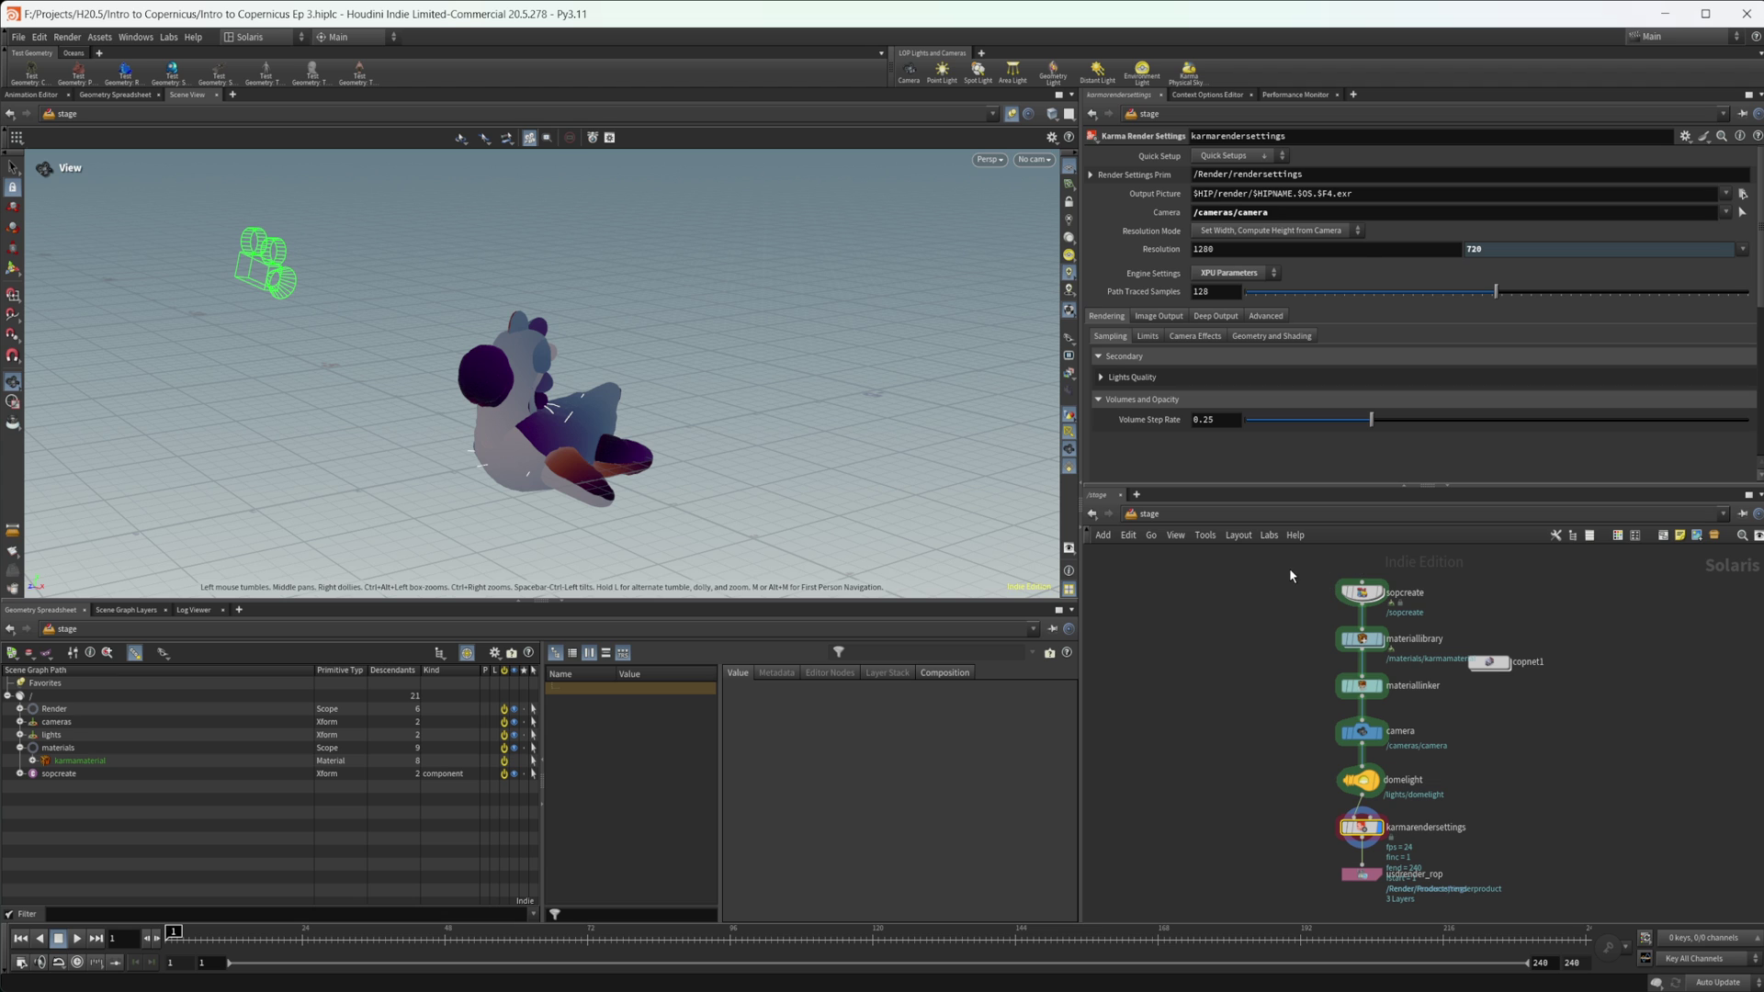
Delete every node in the stage network and add a COP Network node in its place.
drag(1267, 562, 1511, 893)
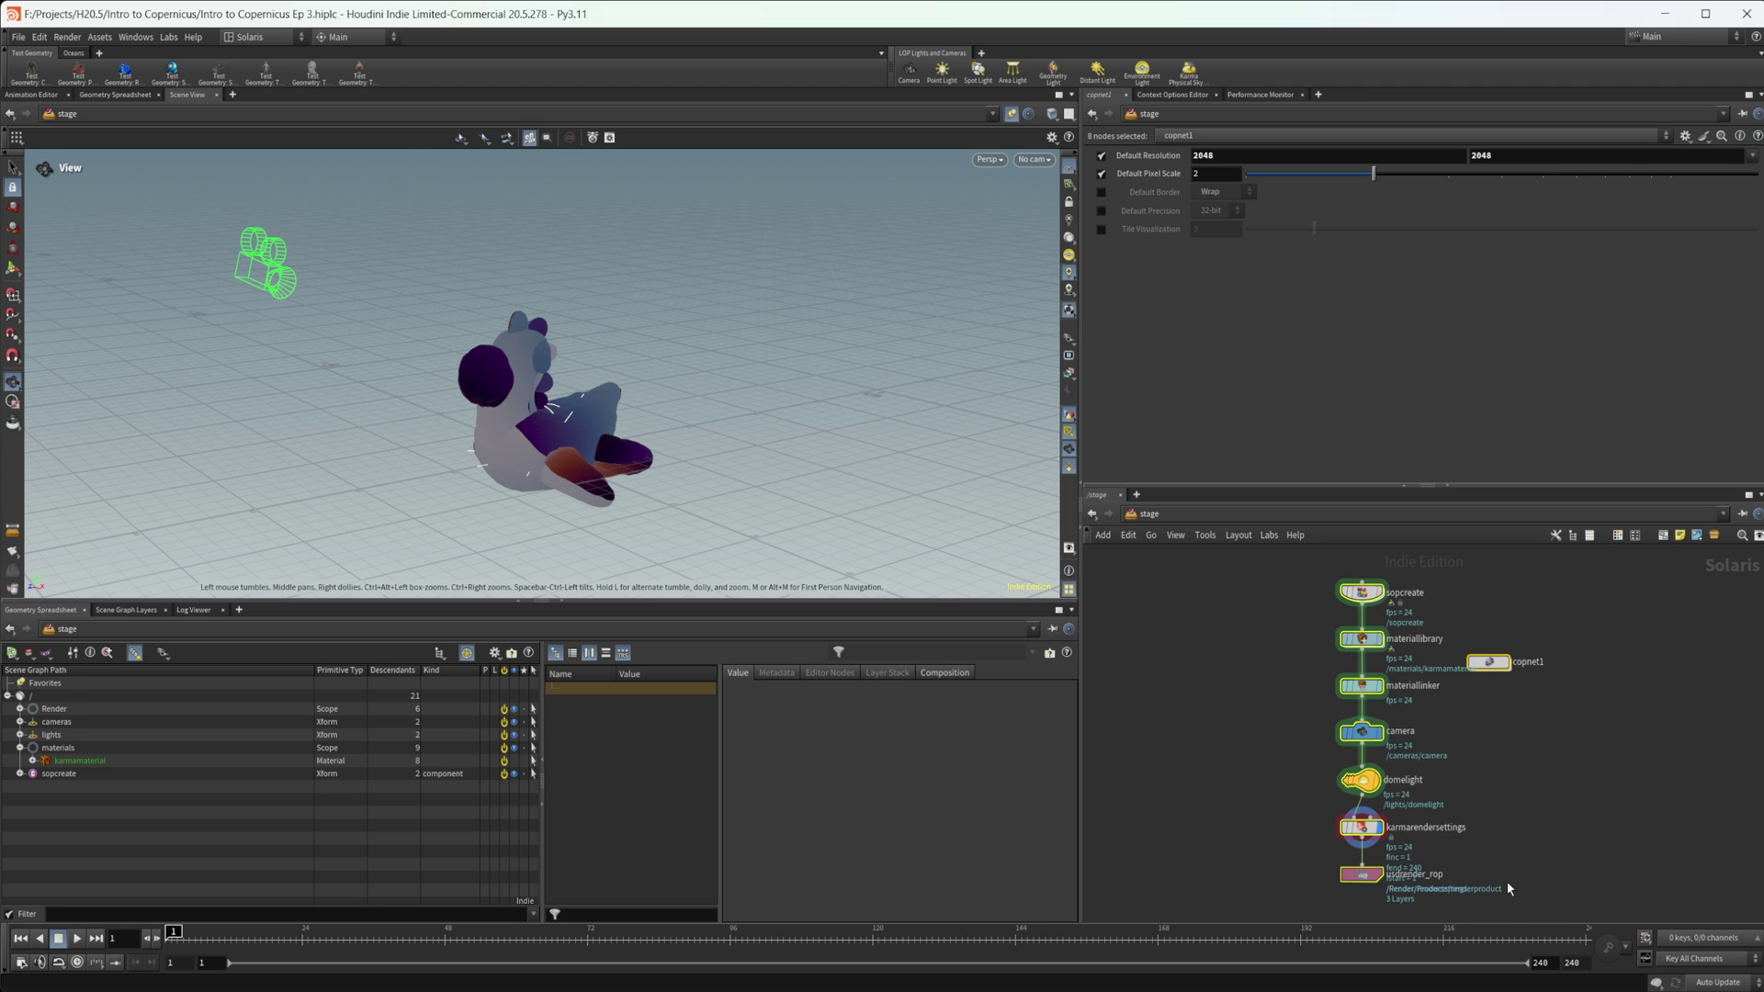
key(Delete)
key(Tab)
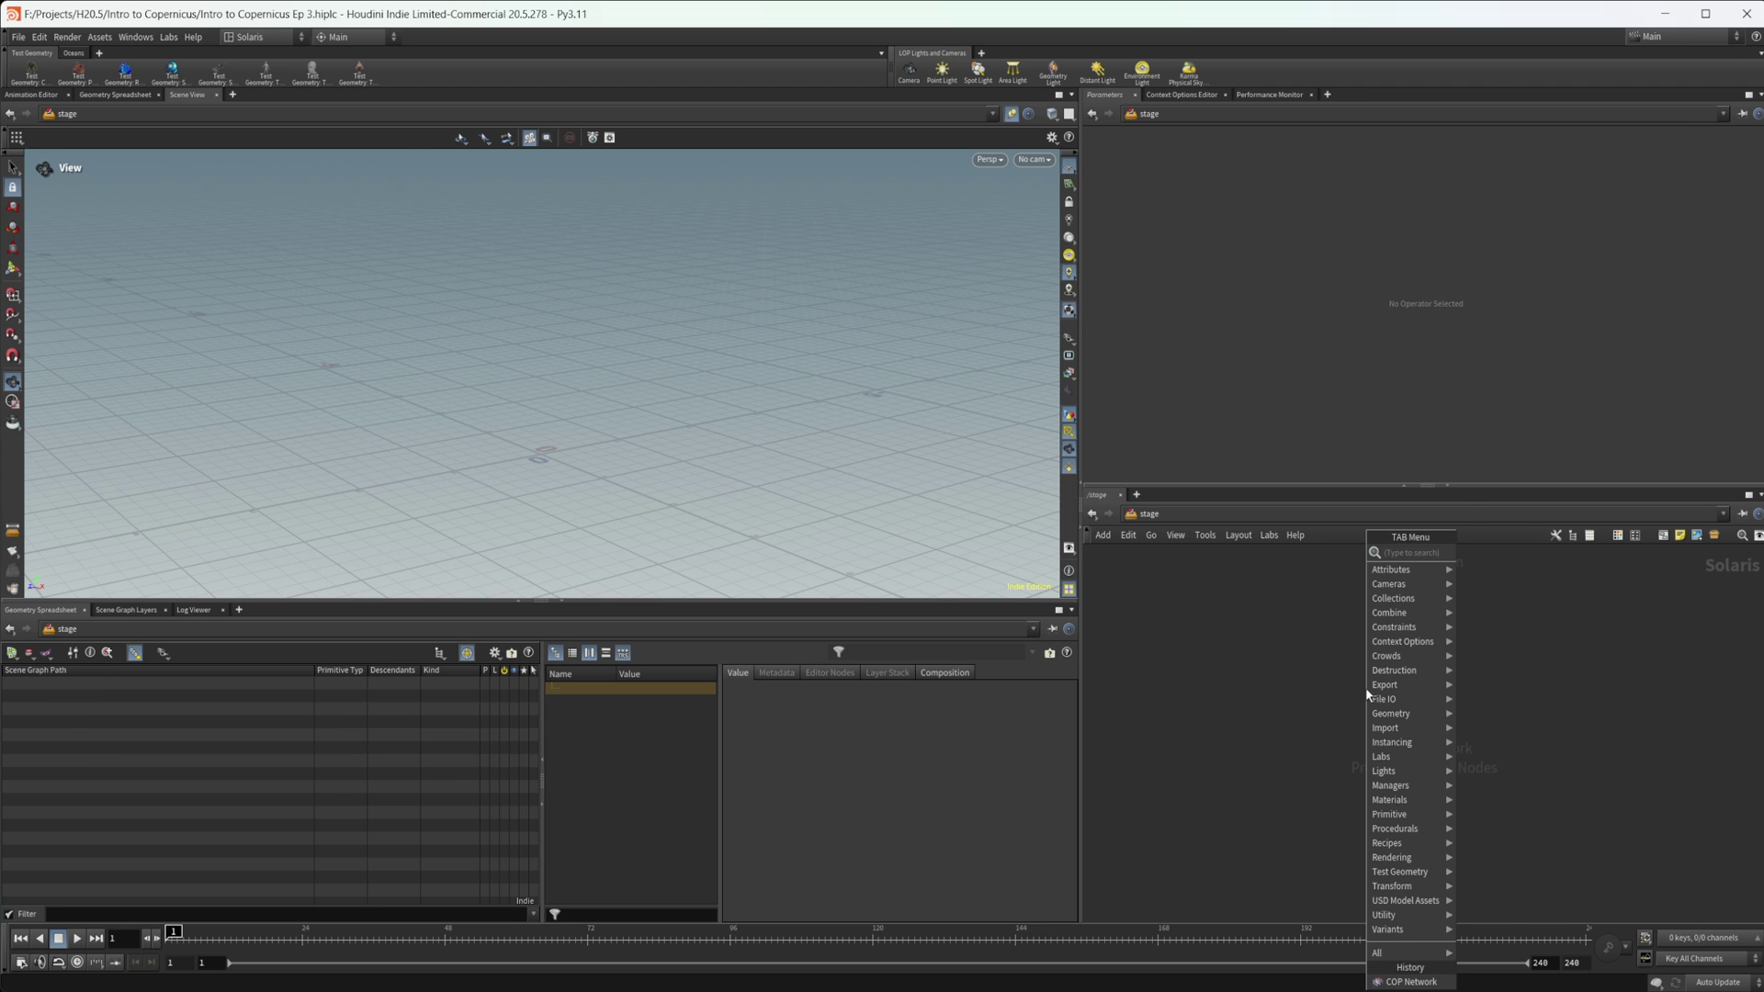
text(cop)
key(Return)
click(1365, 687)
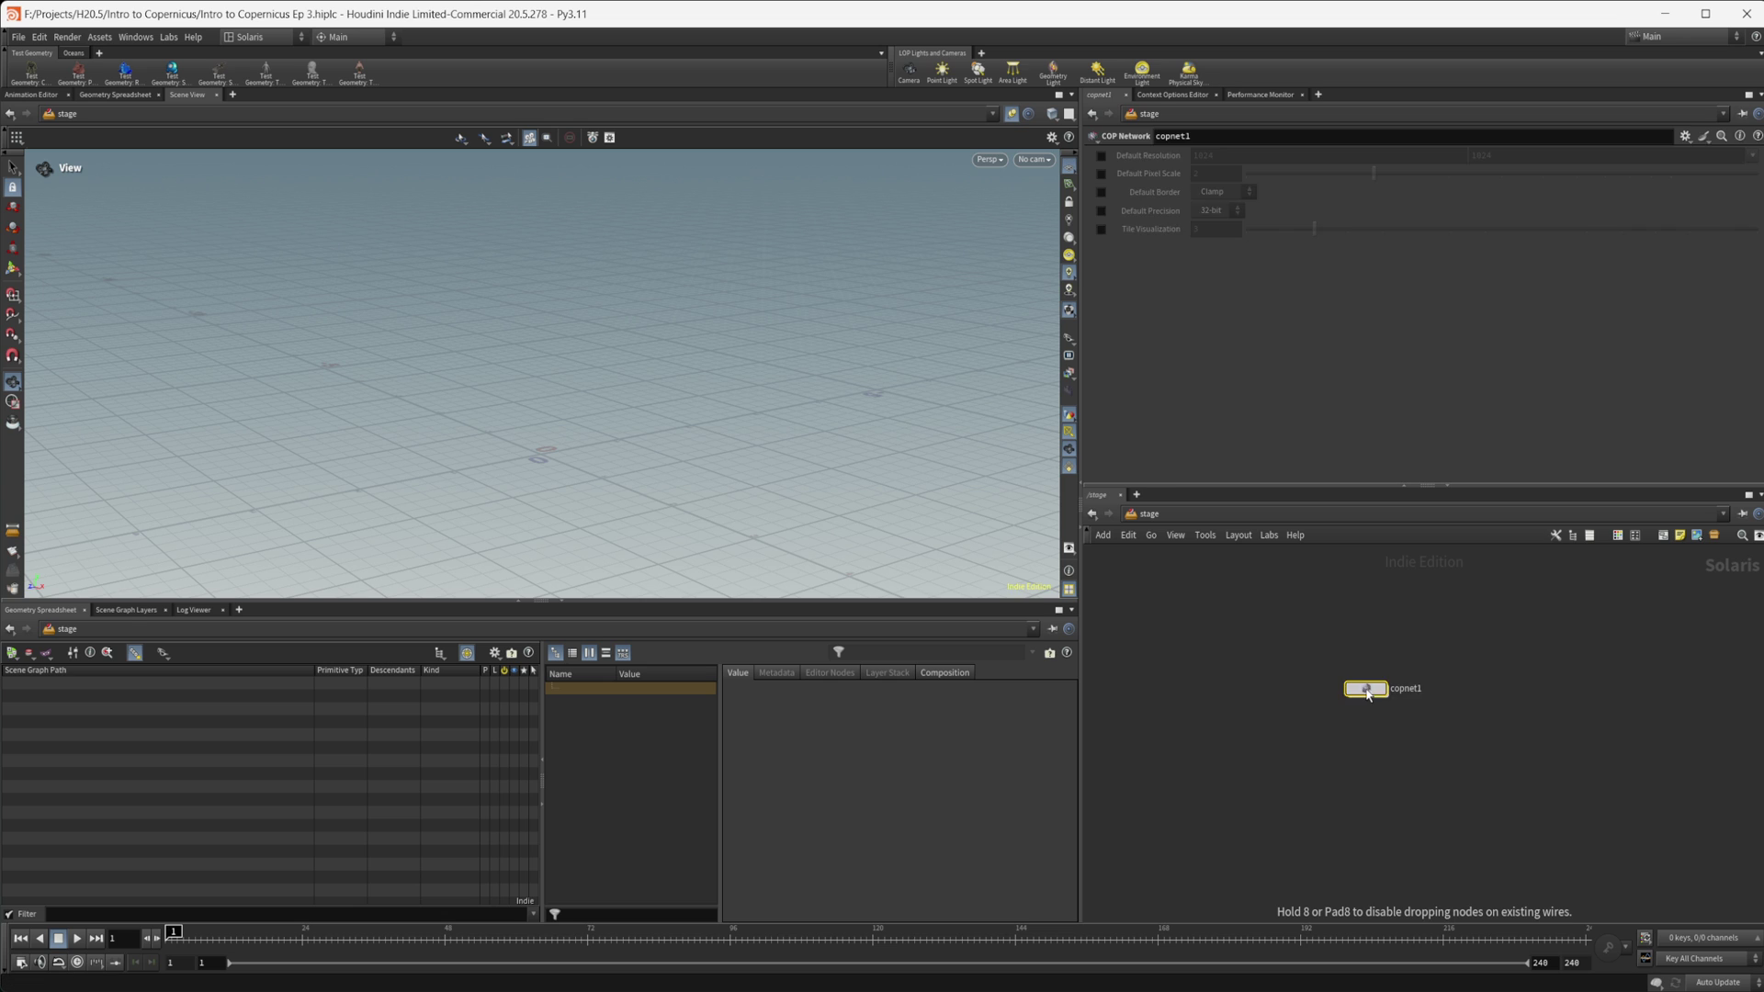
Enter the COP network and add a SOP Import node.
double_click(1365, 689)
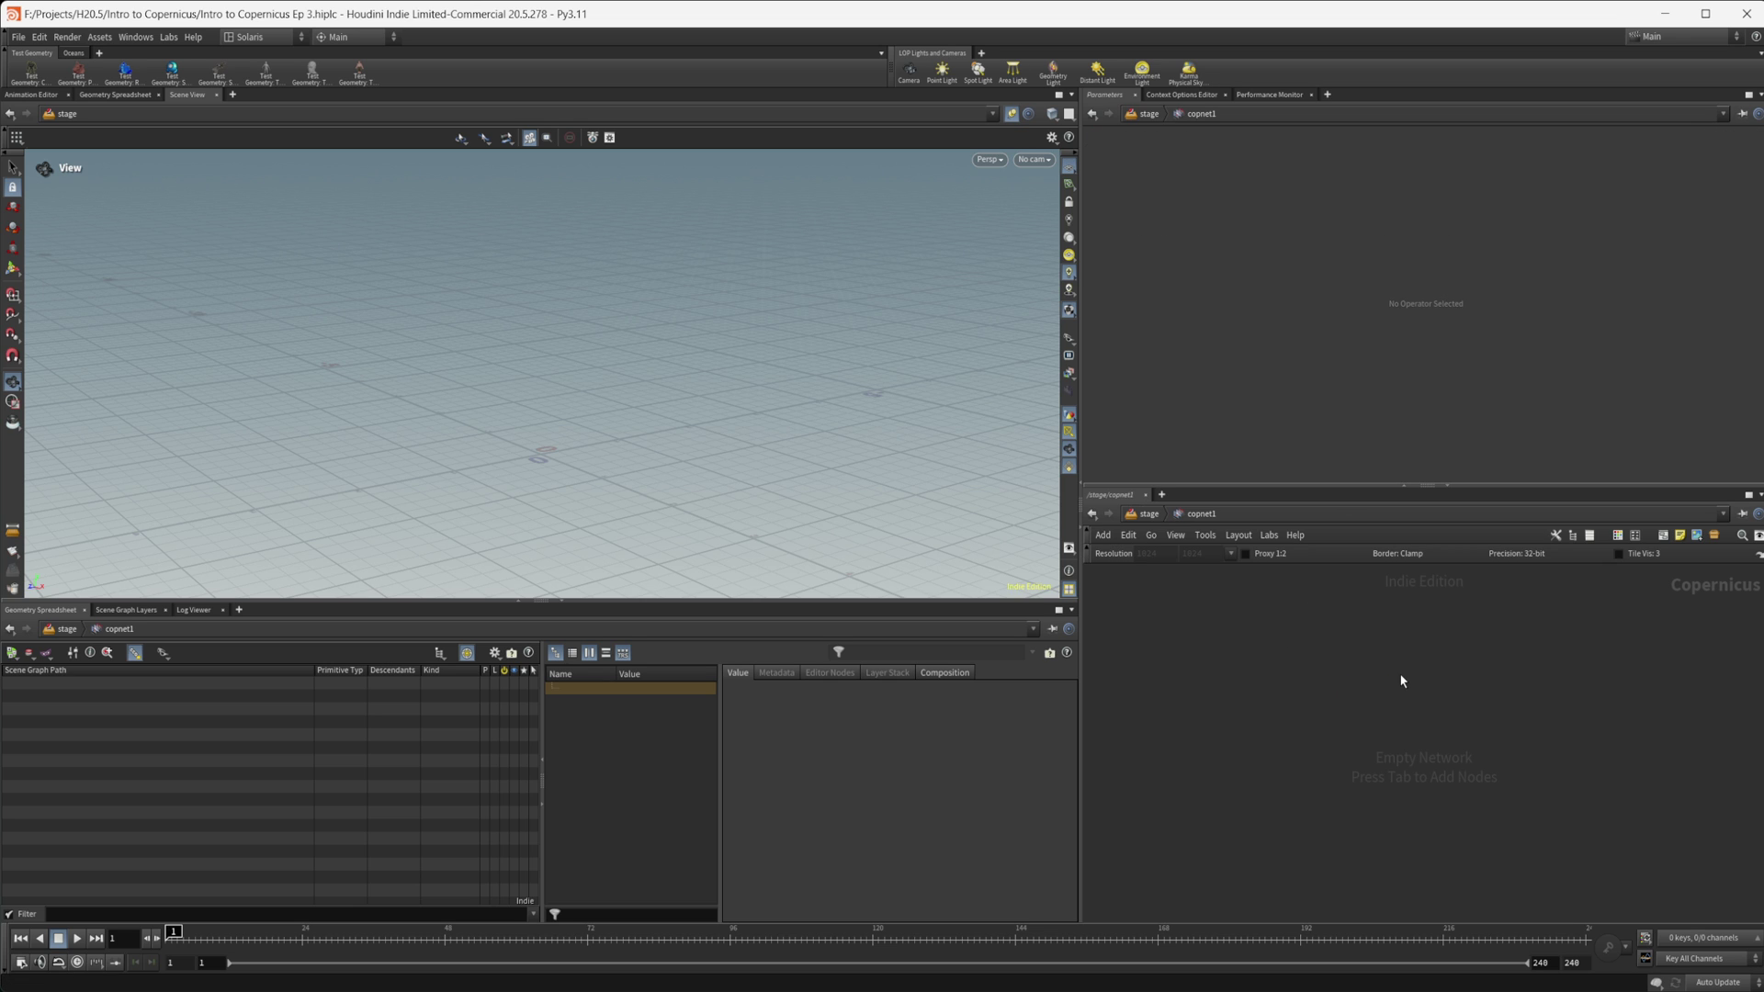
key(Tab)
text(sop)
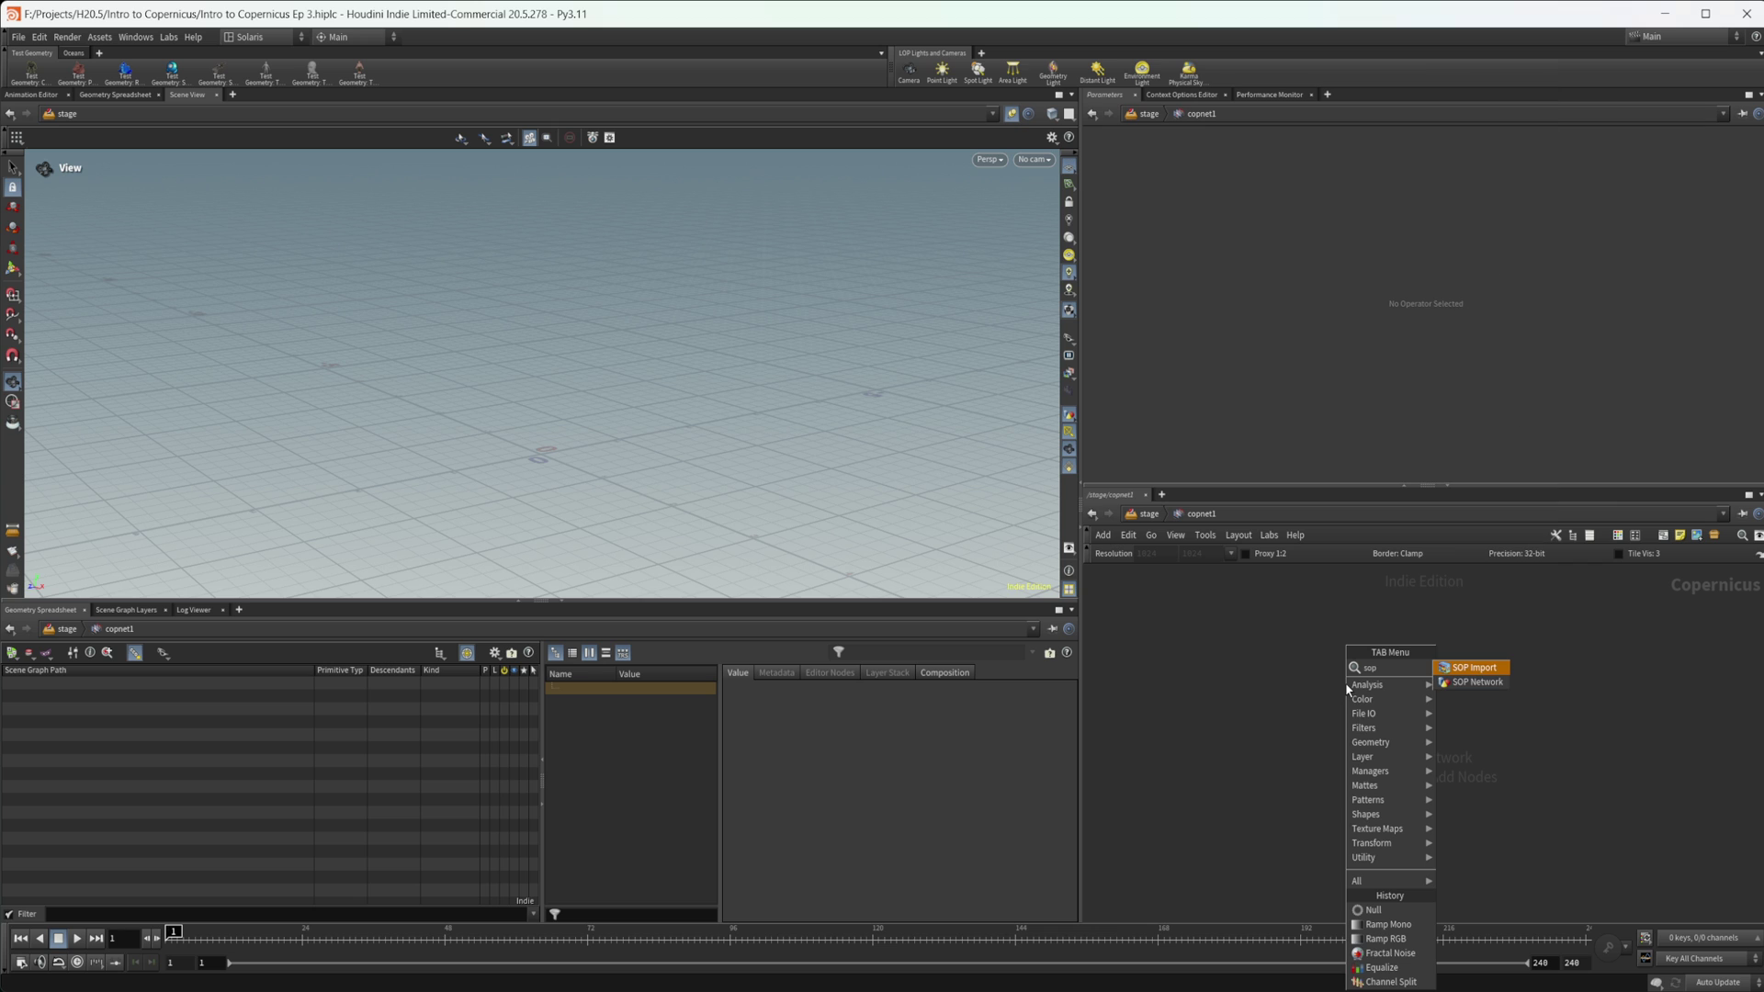
key(Return)
click(1345, 681)
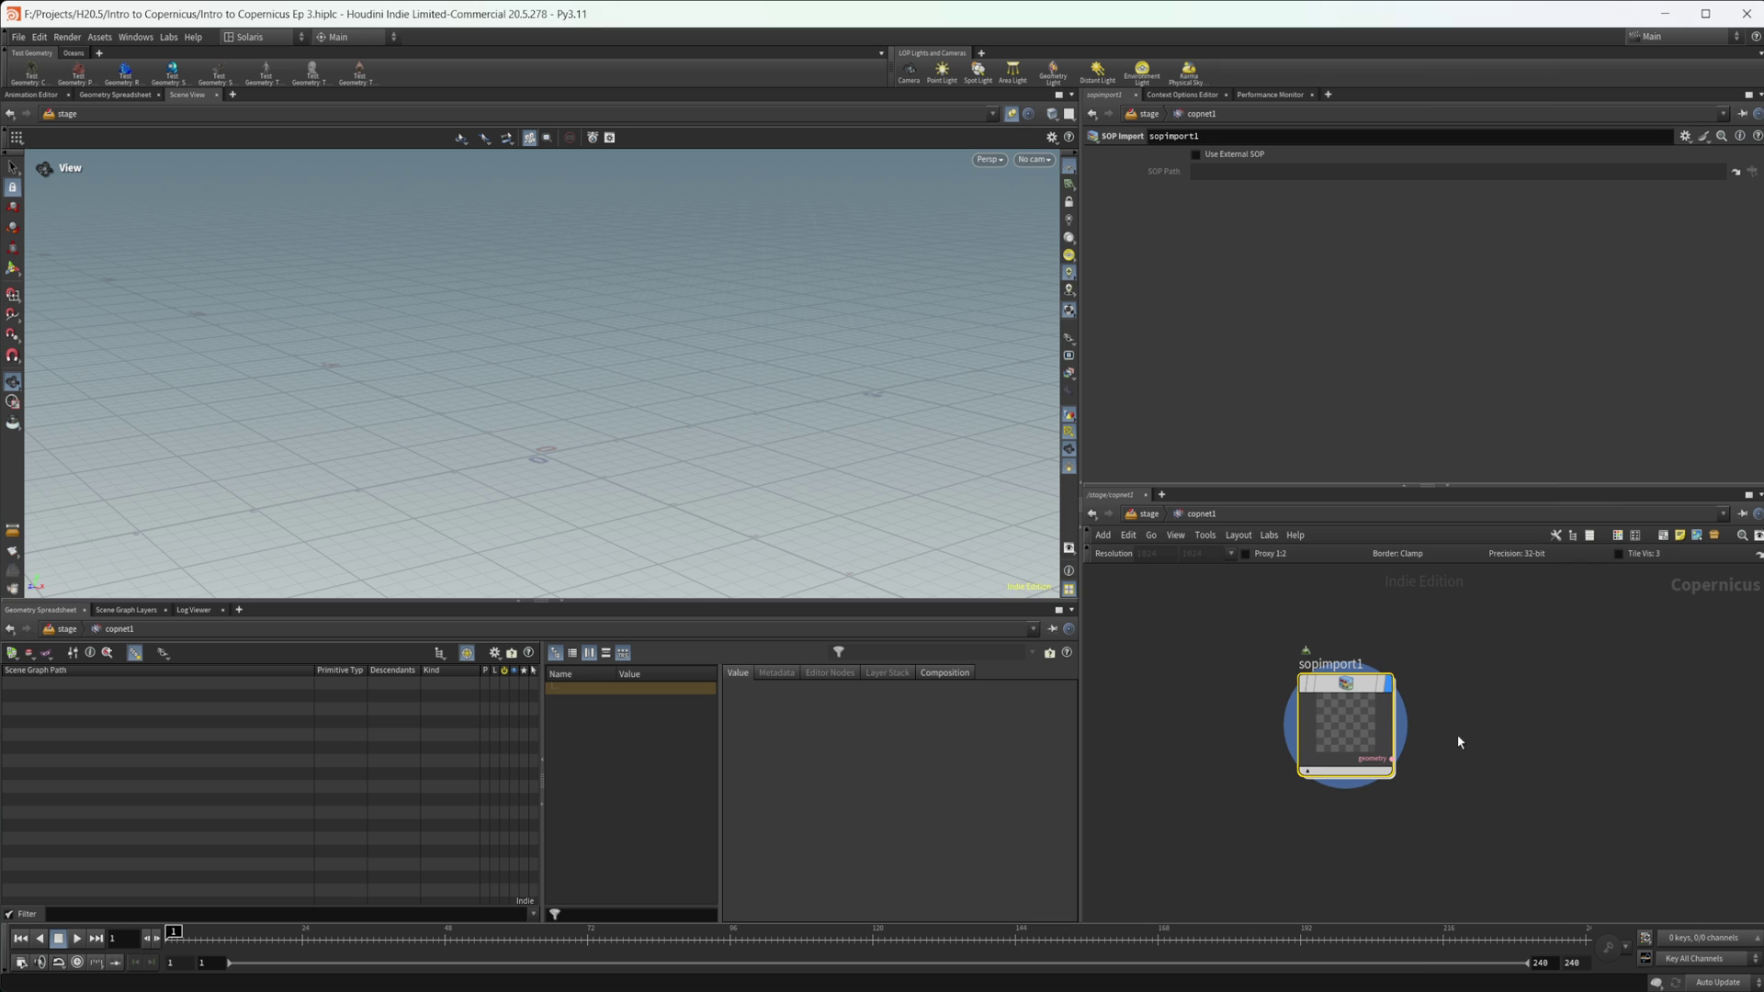
Add a Preview Material node beside the SOP Import node.
key(Tab)
text(prev)
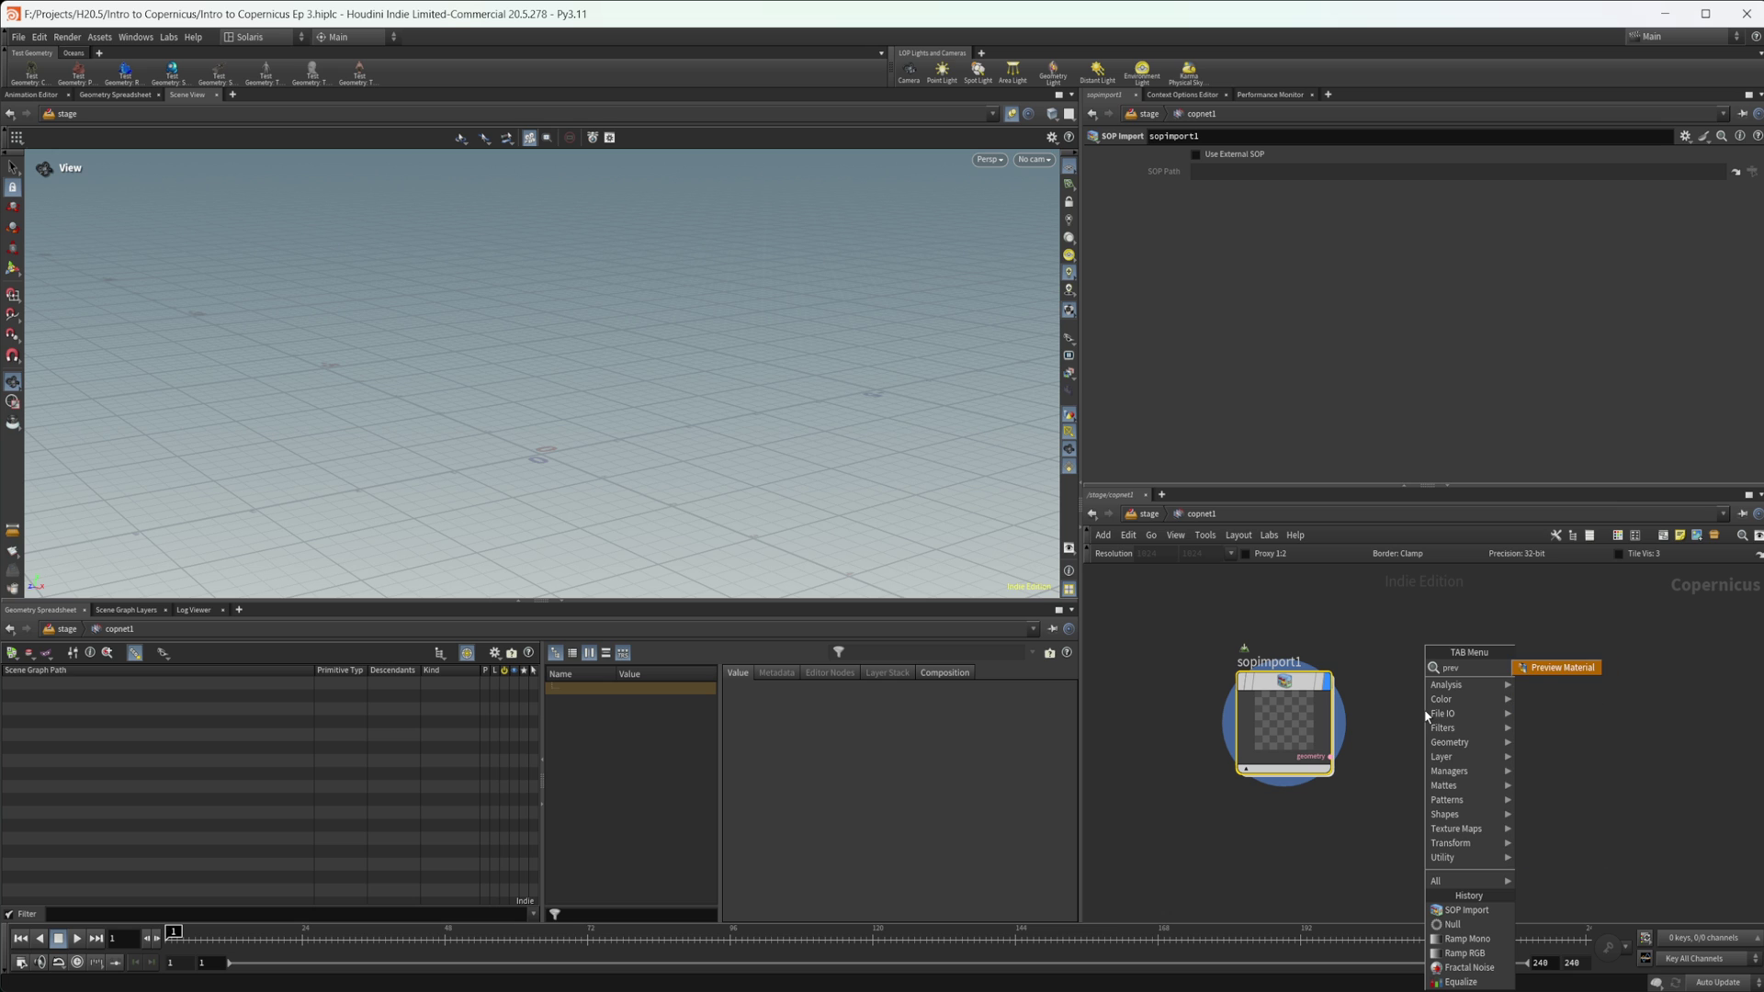
key(Return)
click(1424, 709)
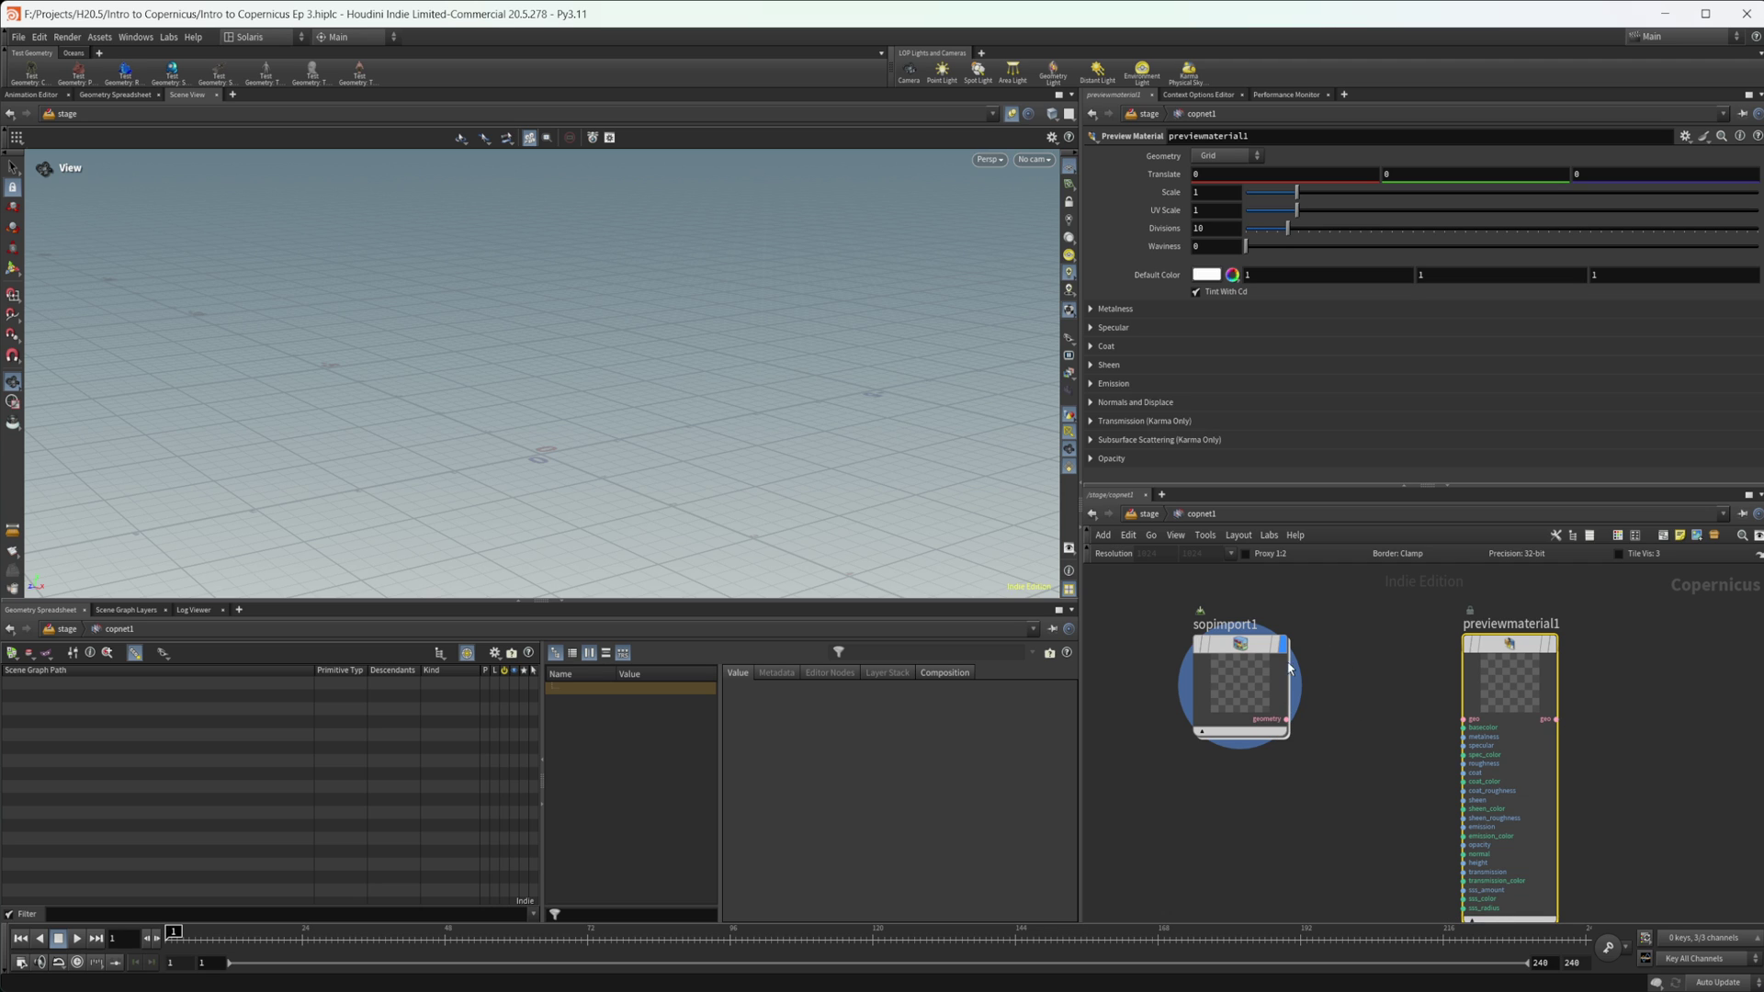
Display the Preview Material node and show the COP network's default grid in the scene view.
middle_drag(1365, 785, 1283, 742)
scroll(1282, 742, up, 2)
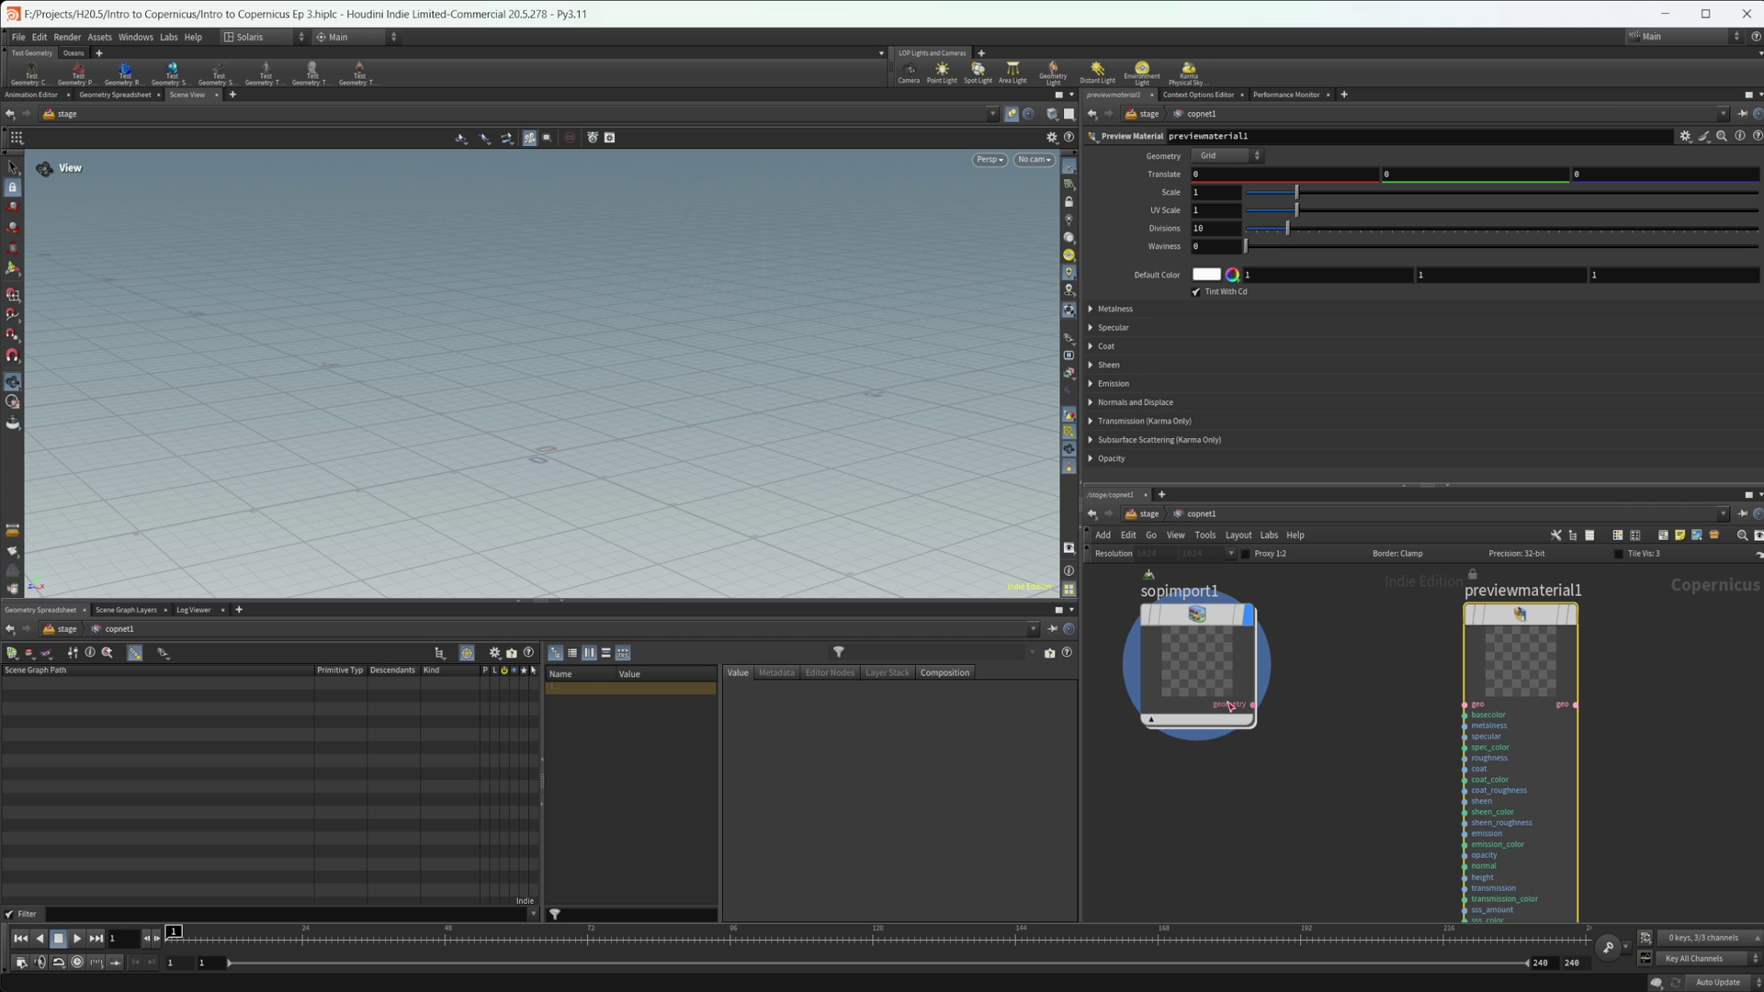
middle_drag(1350, 707, 1270, 726)
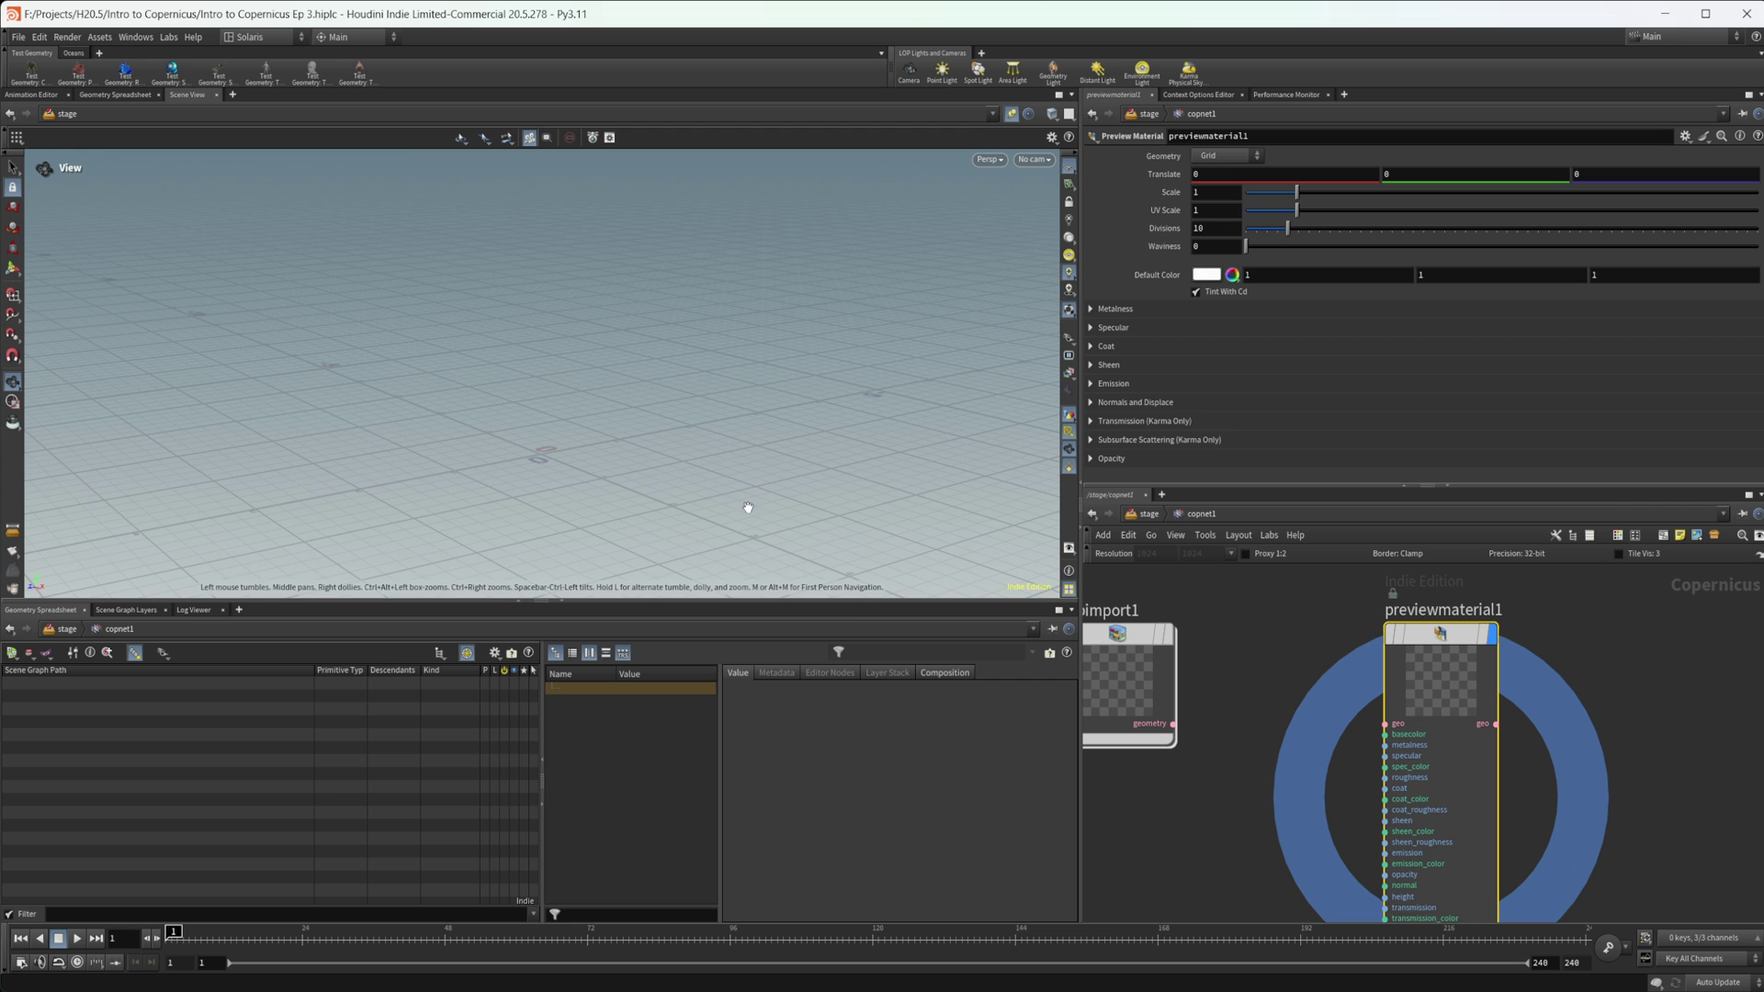
click(1148, 667)
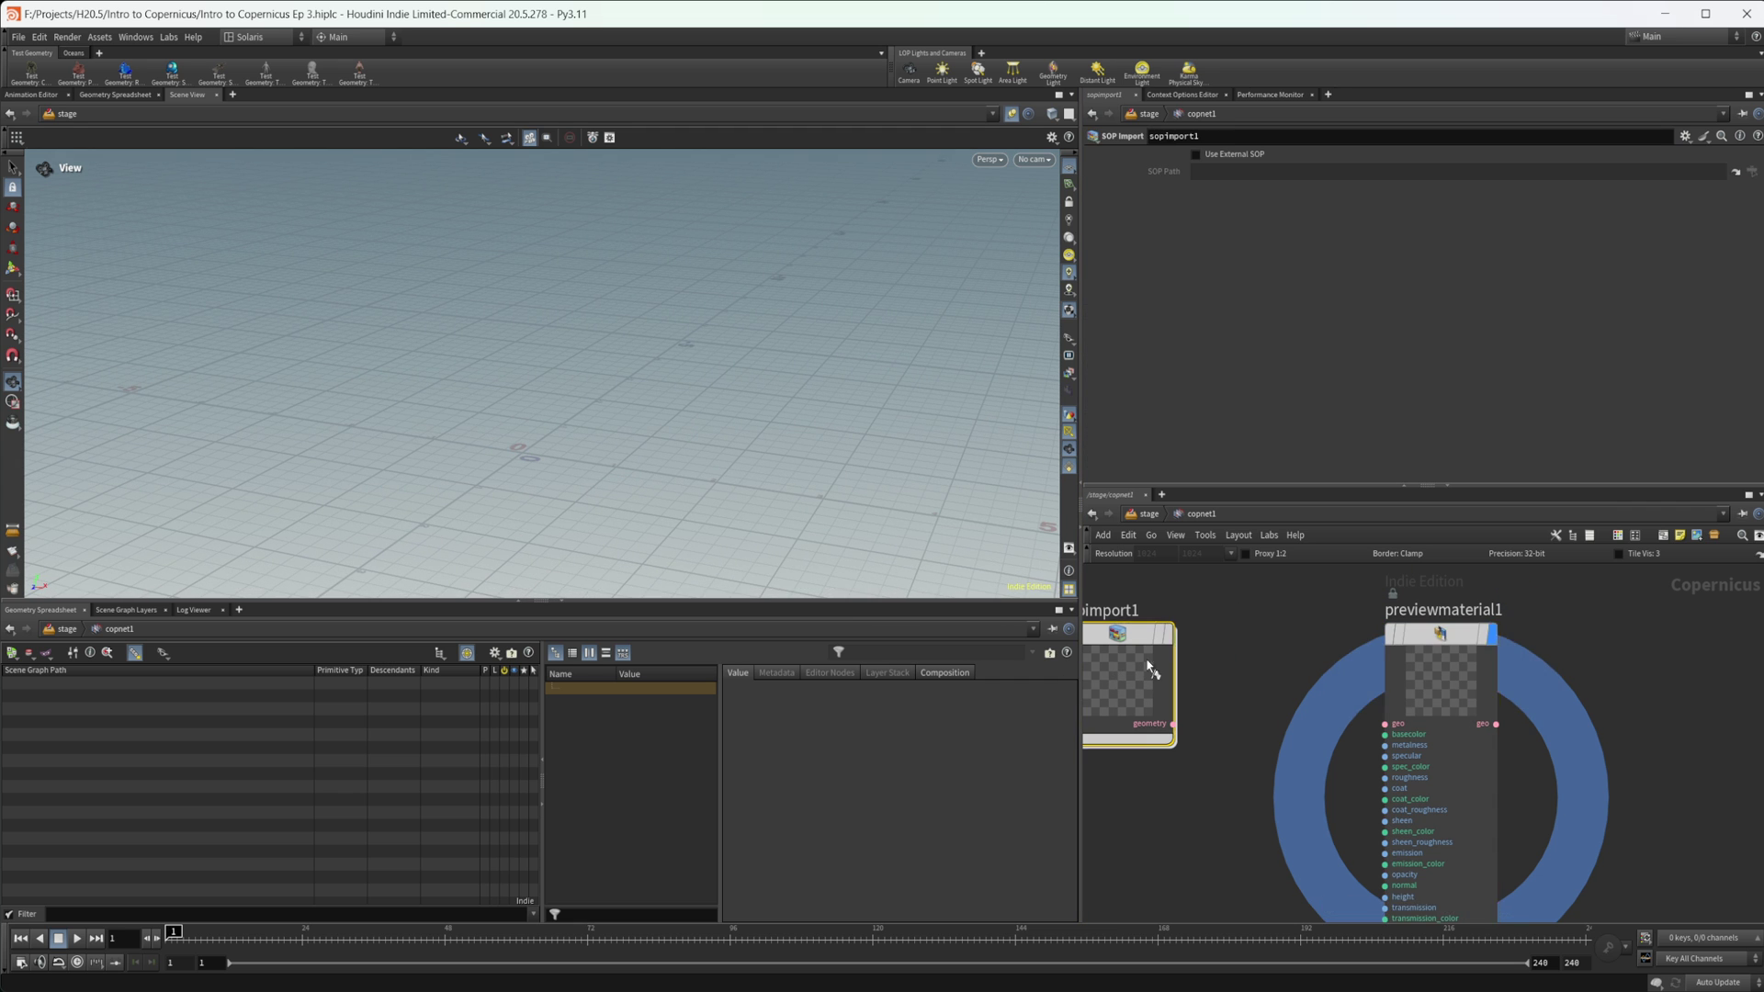
click(1440, 680)
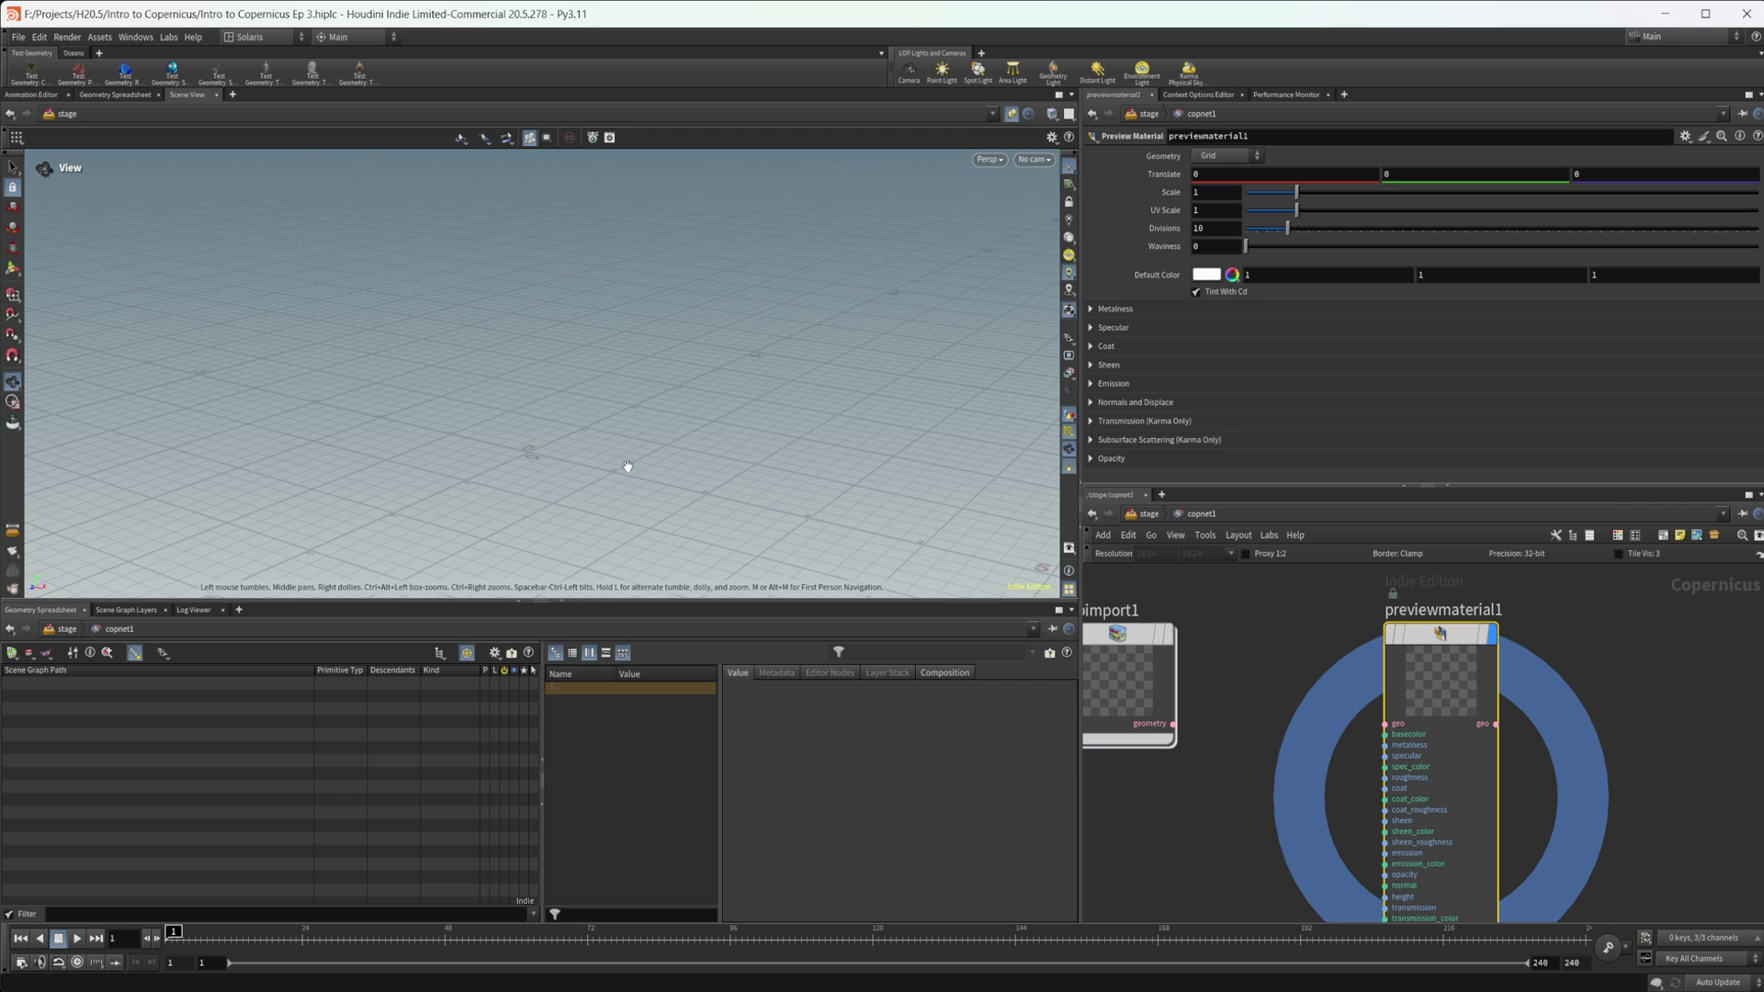
scroll(627, 466, down, 1)
click(151, 37)
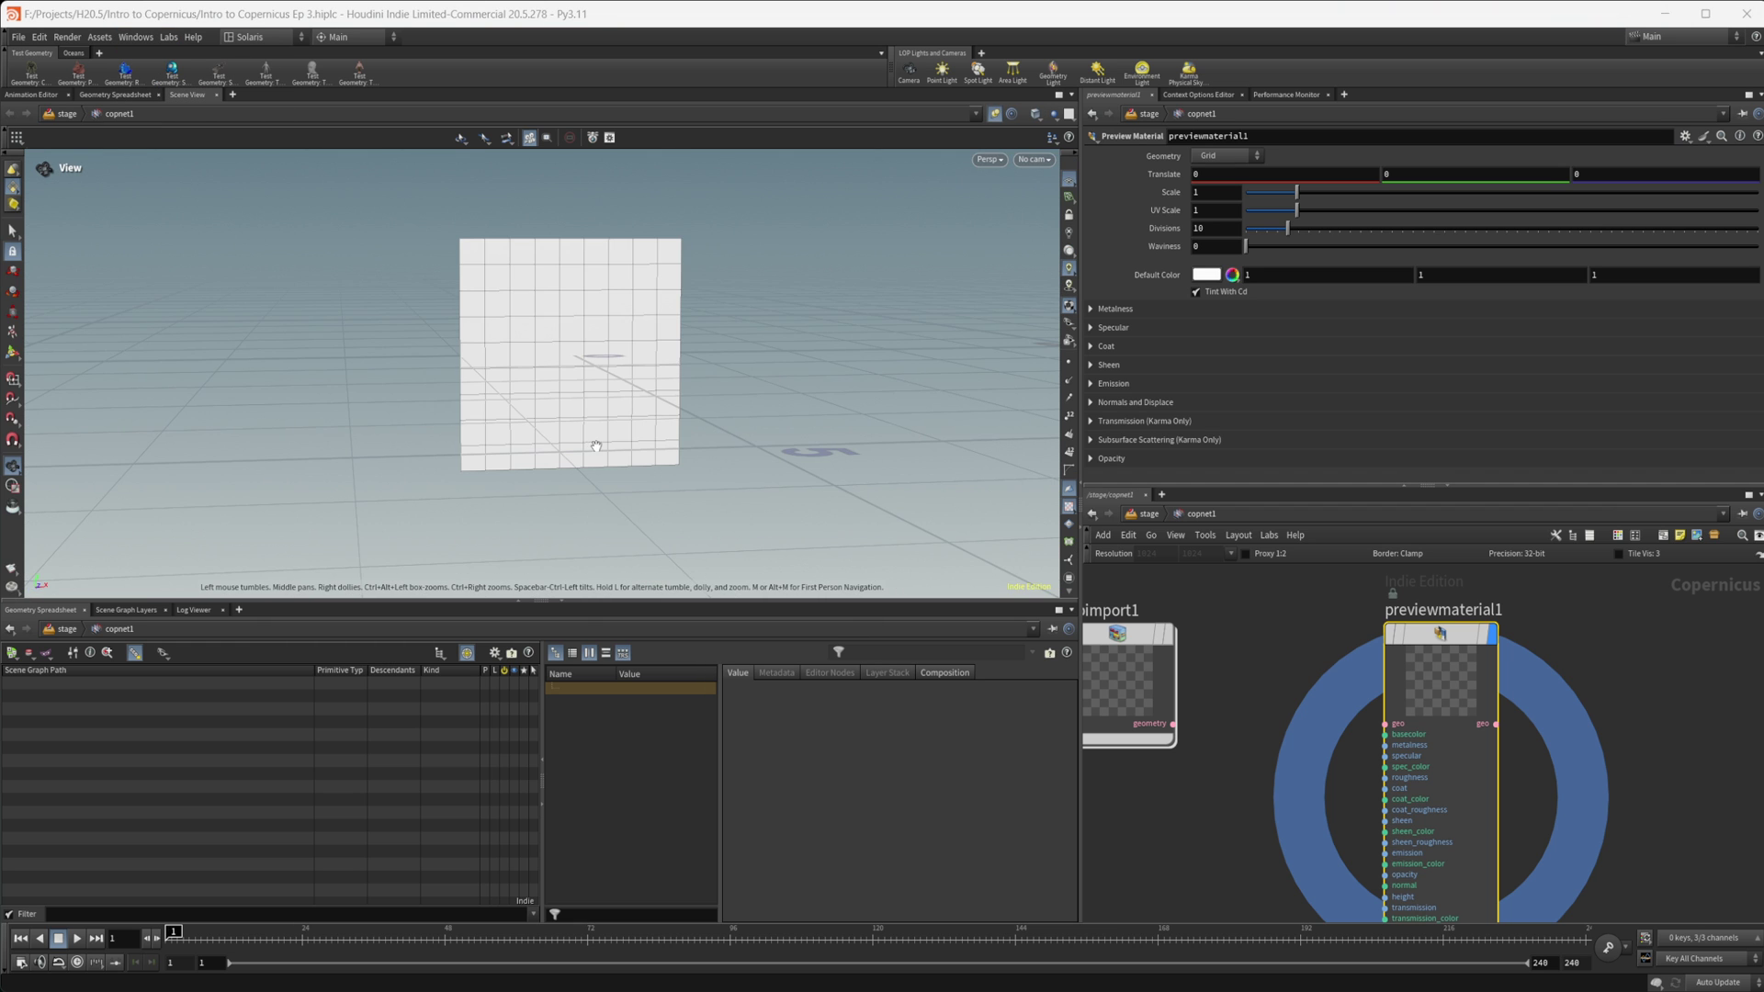
drag(612, 390, 560, 397)
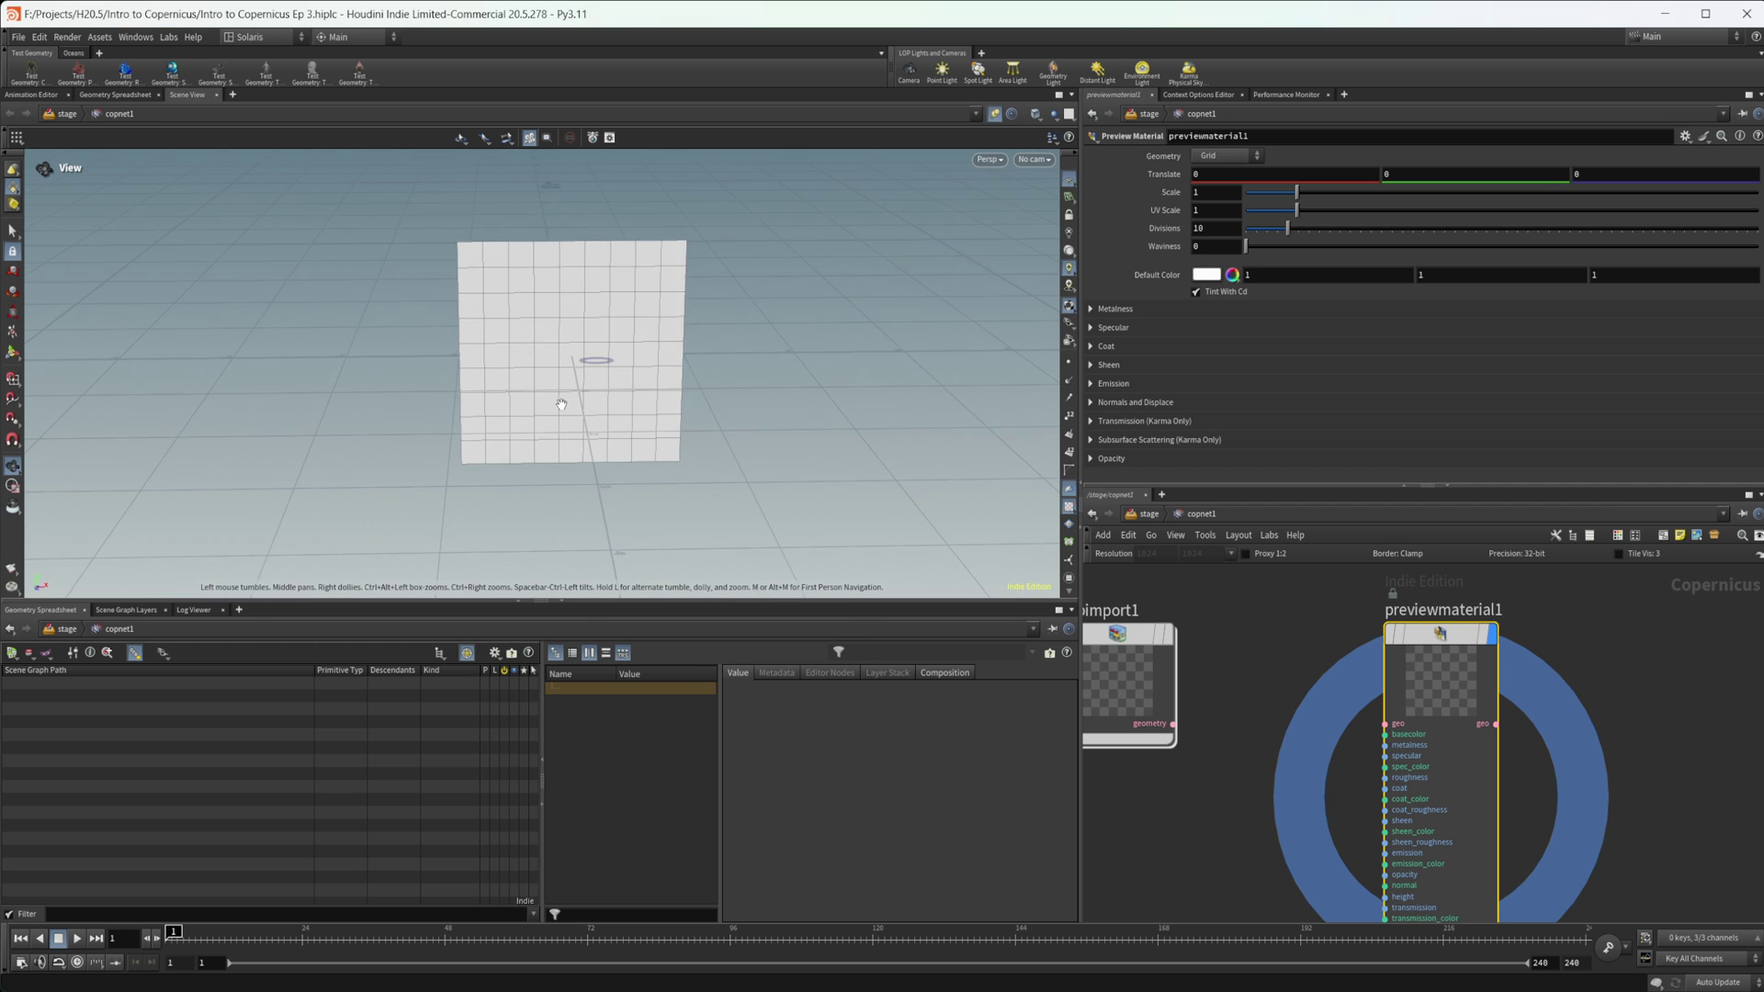
right_drag(559, 398, 755, 323)
middle_drag(691, 331, 631, 349)
drag(631, 349, 591, 334)
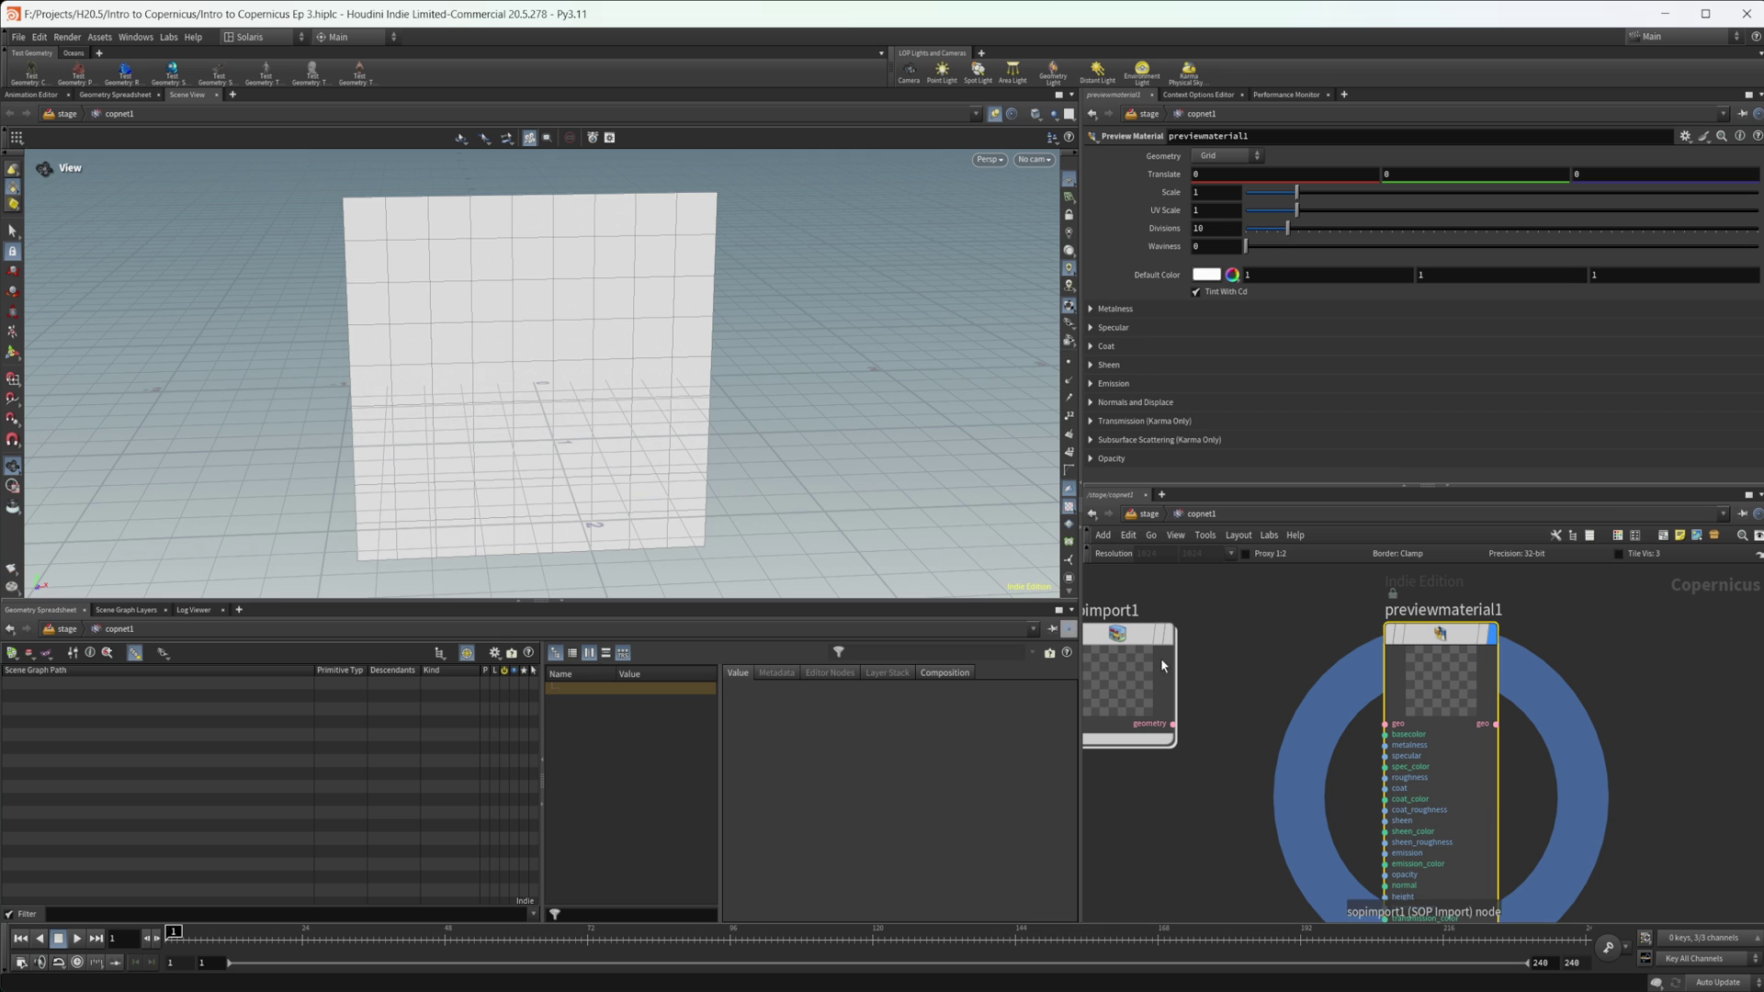
Enter the SOP Import node's geometry network and show that network in the scene view.
middle_drag(1240, 683, 1303, 691)
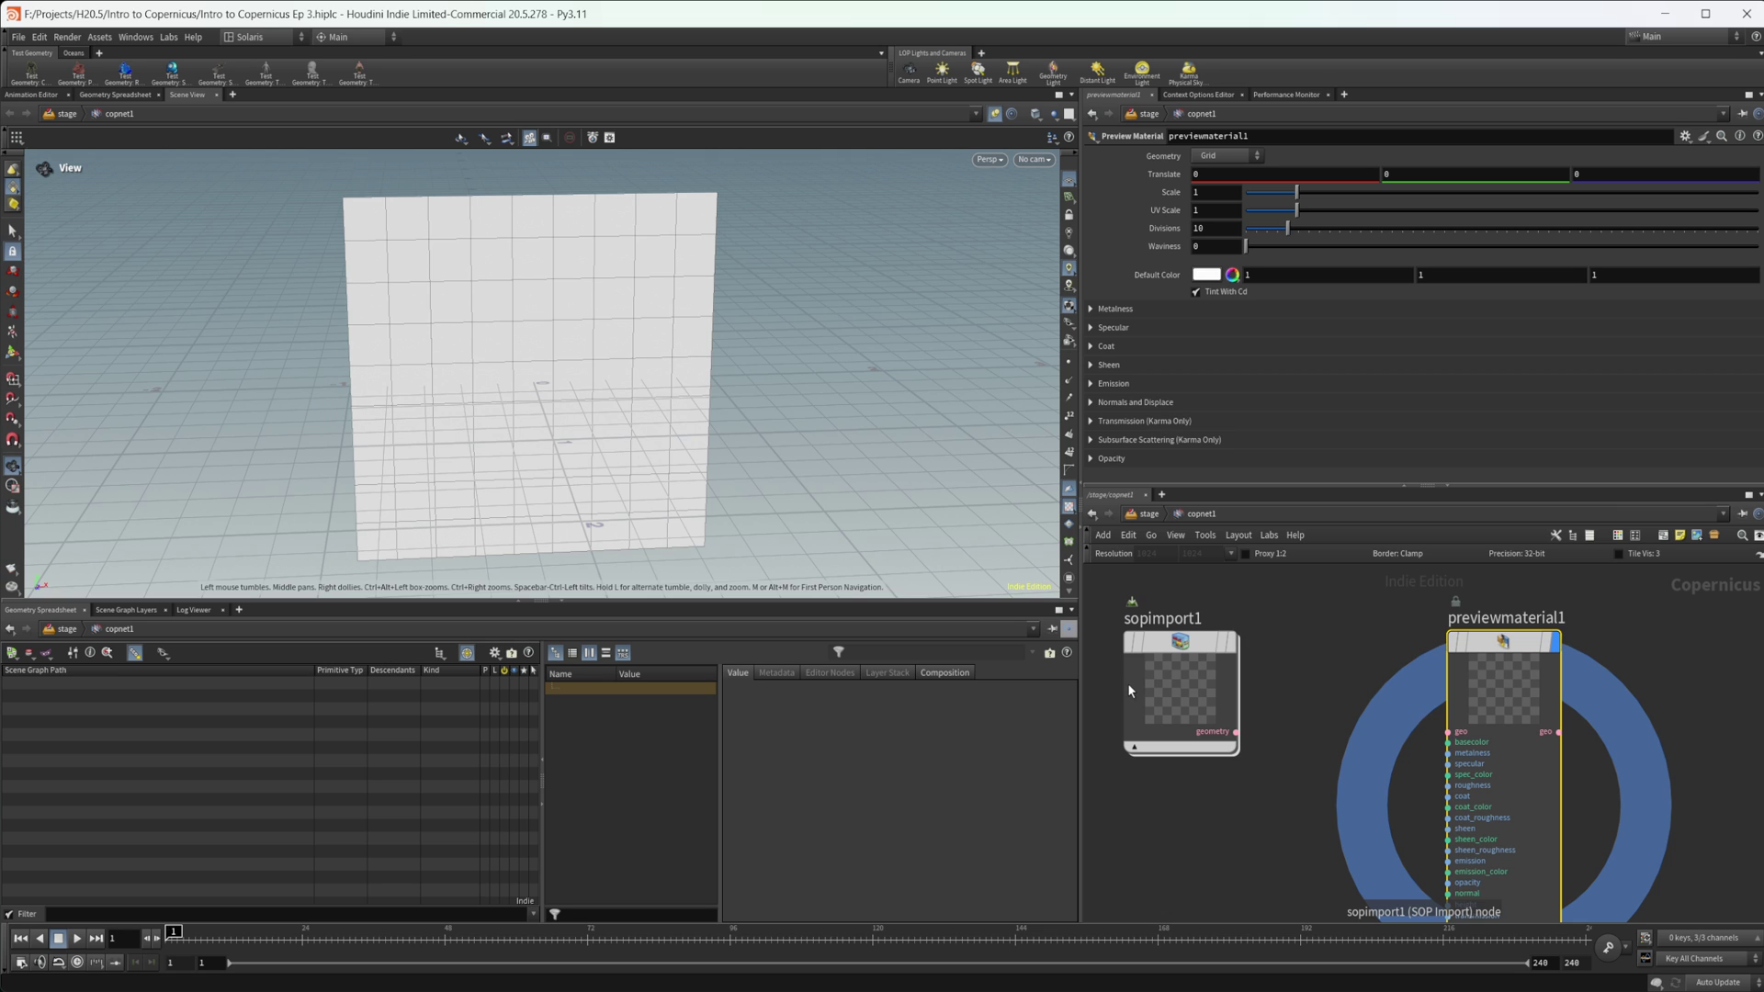
double_click(1176, 675)
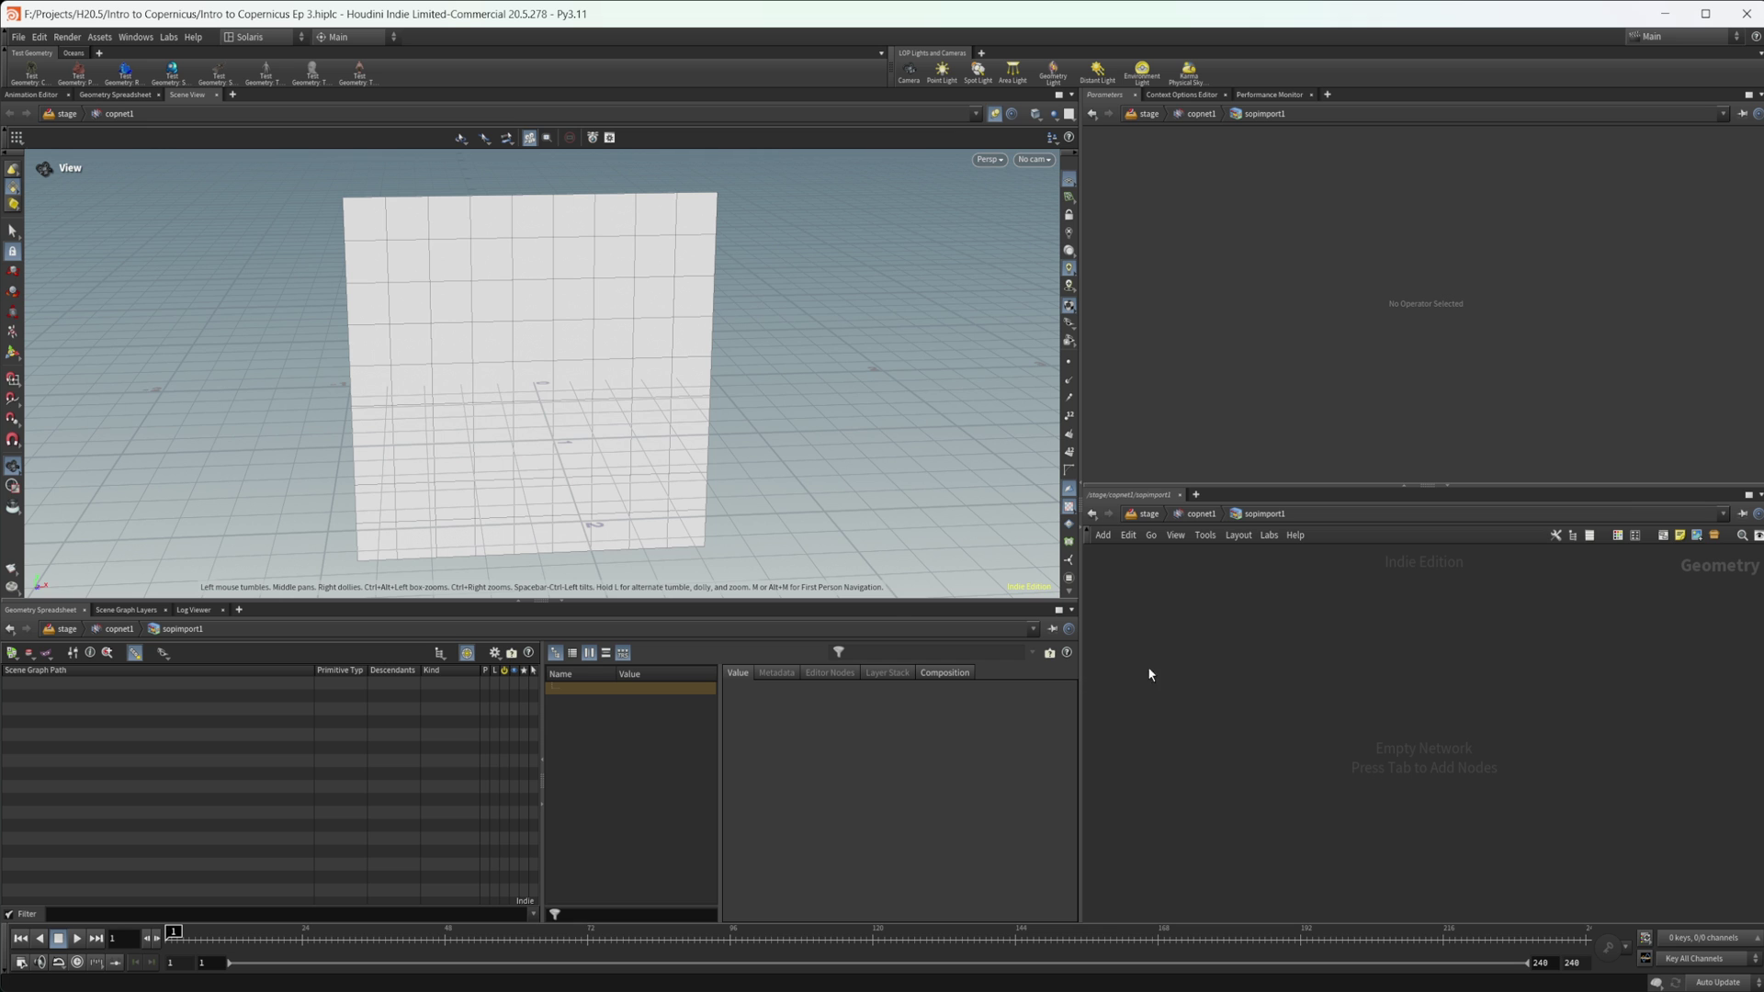
drag(588, 375, 538, 309)
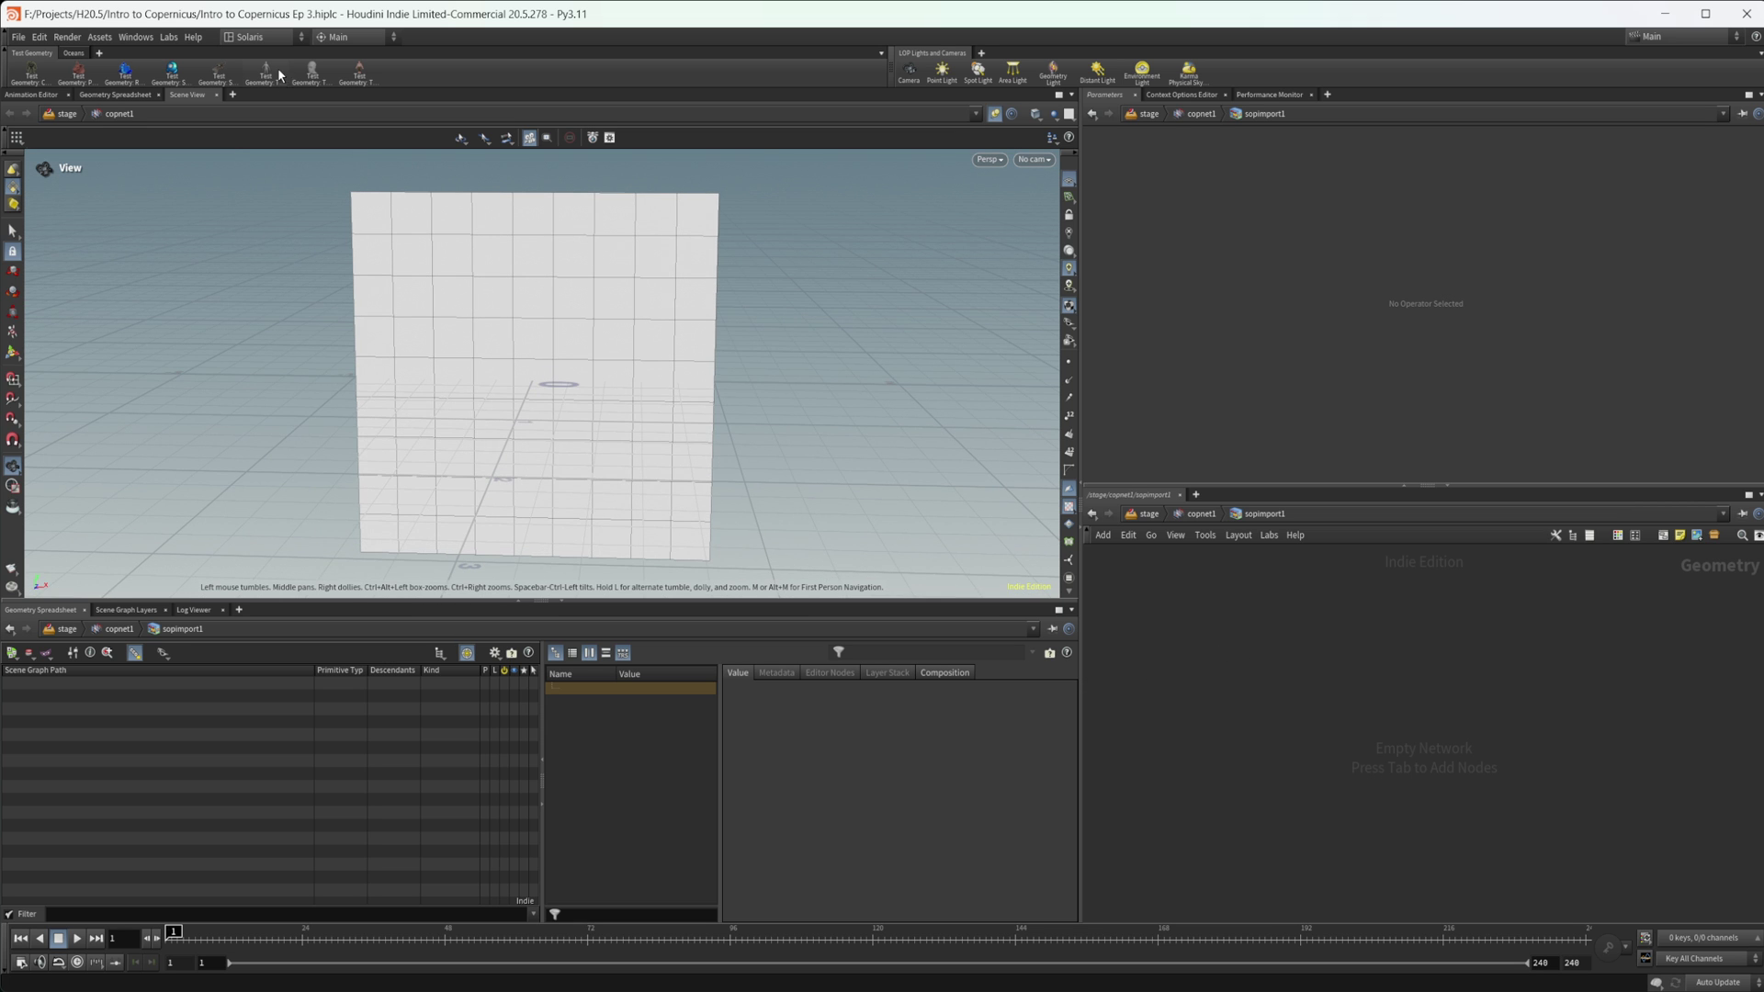
click(170, 40)
click(173, 91)
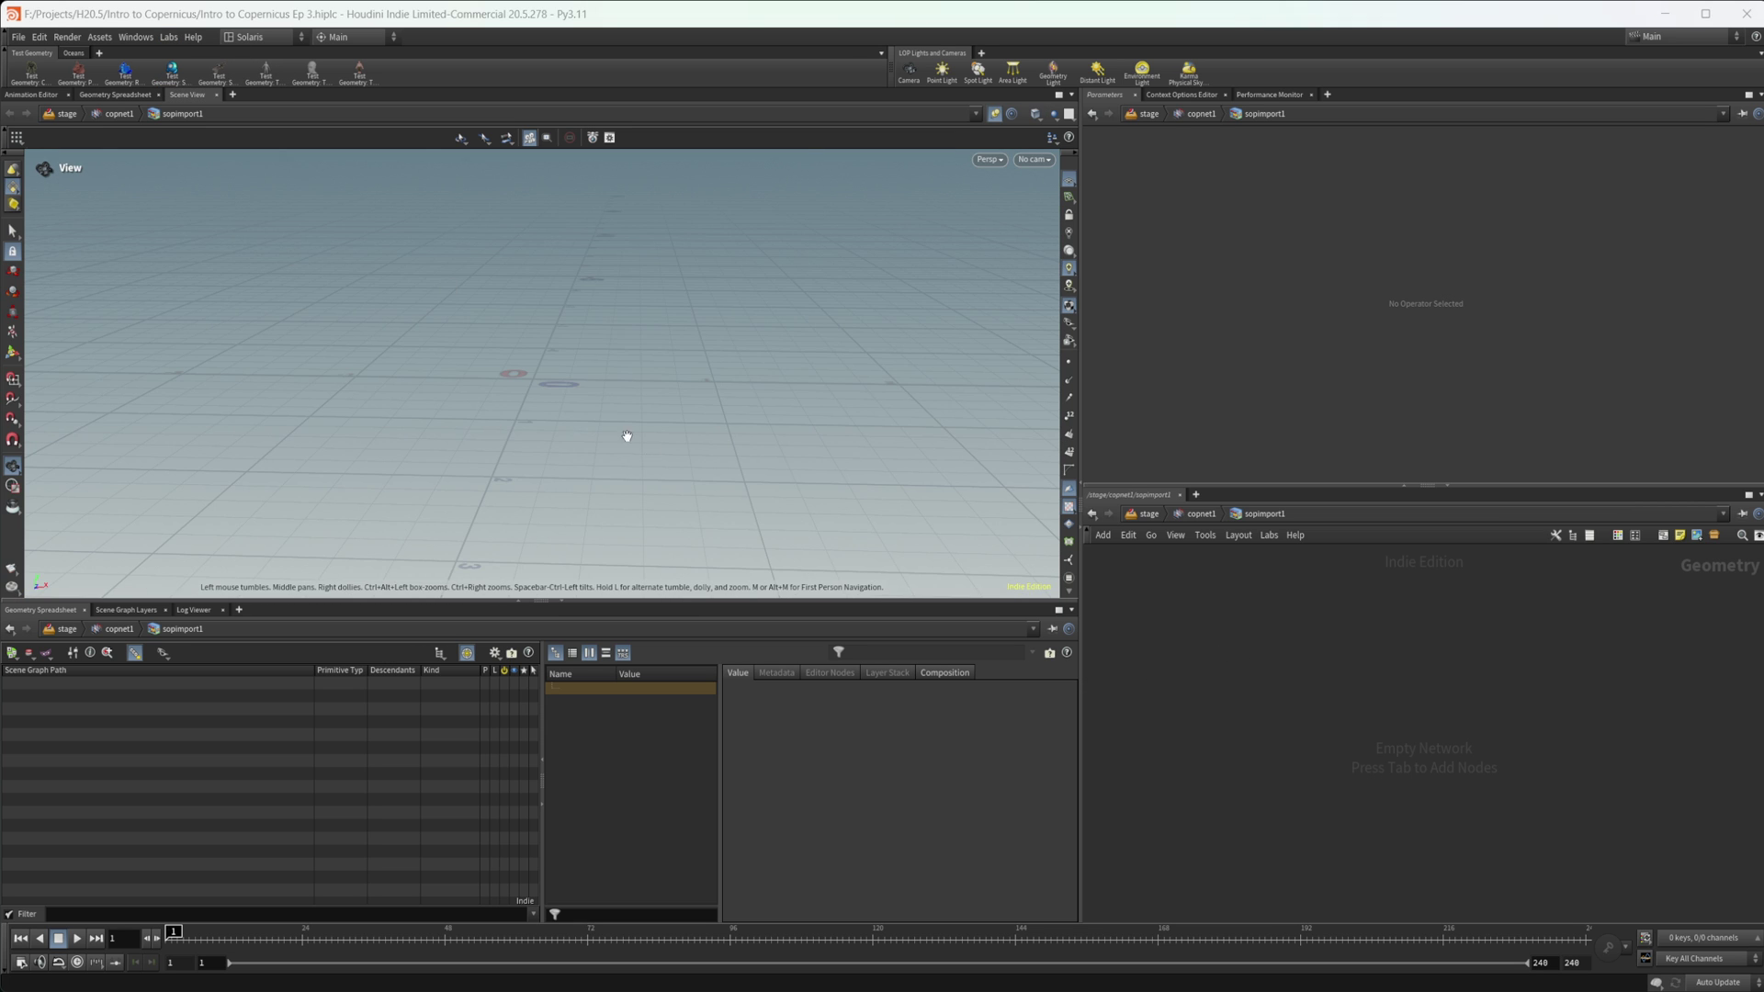
drag(627, 436, 913, 382)
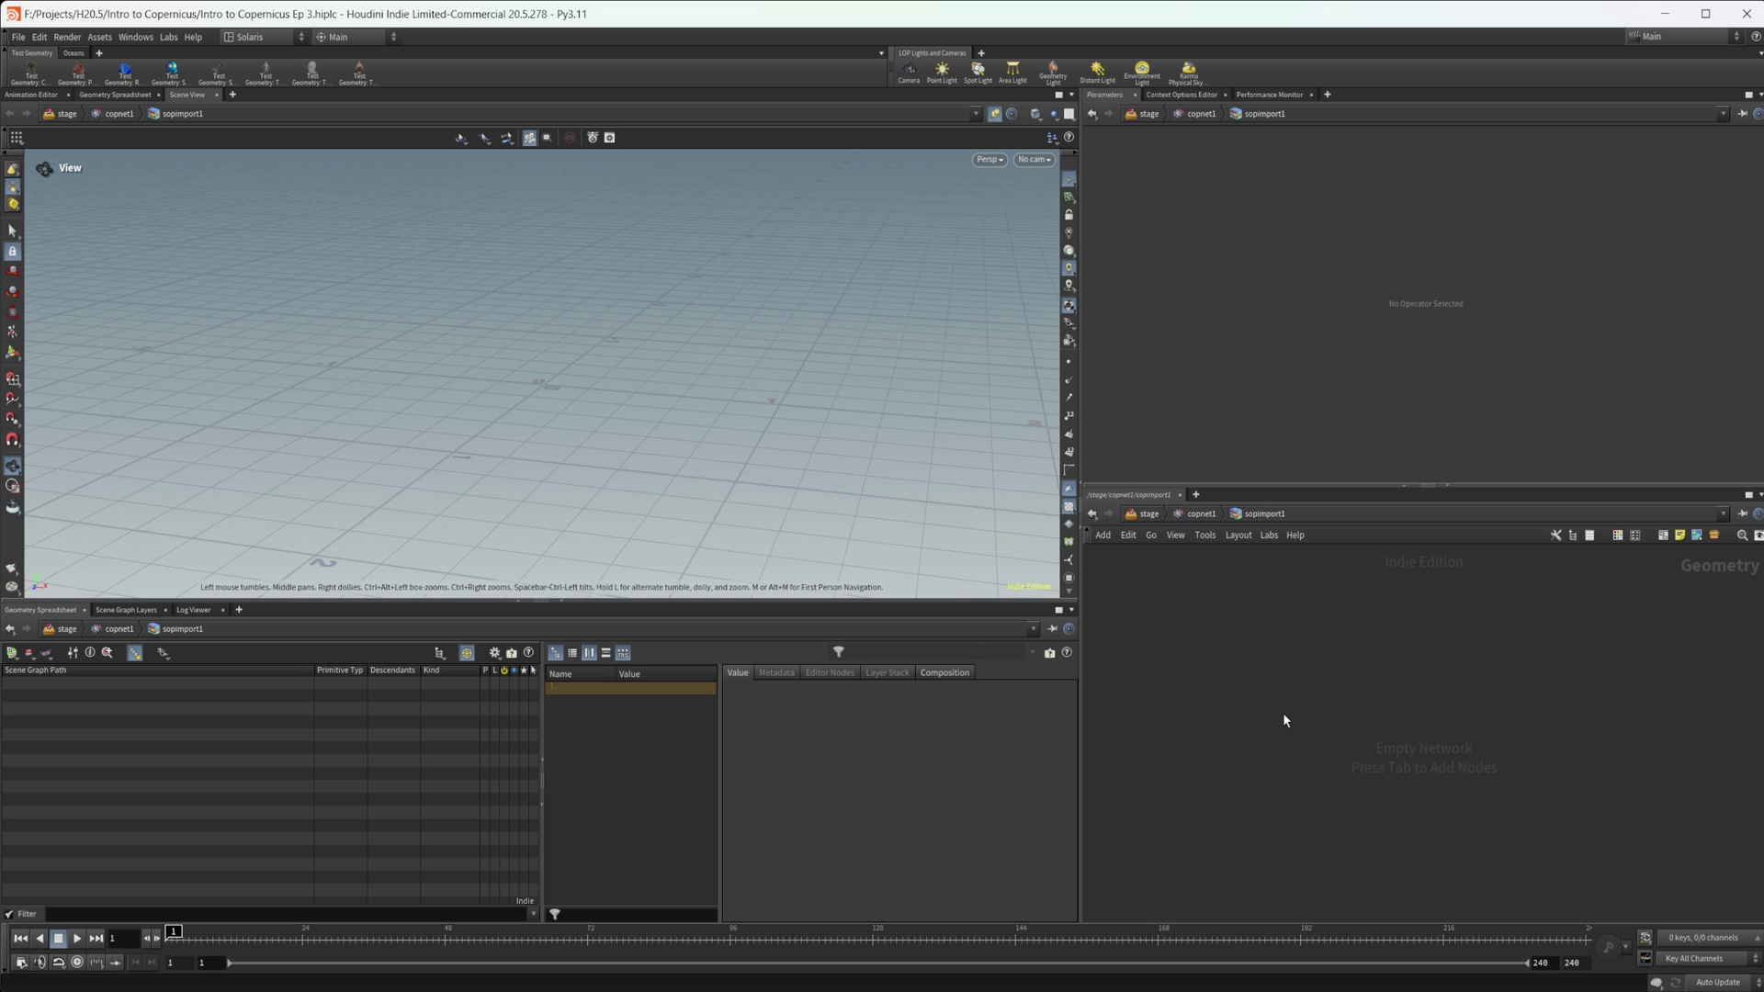
Add a Grid node inside the SOP Import network.
key(Tab)
text(grid)
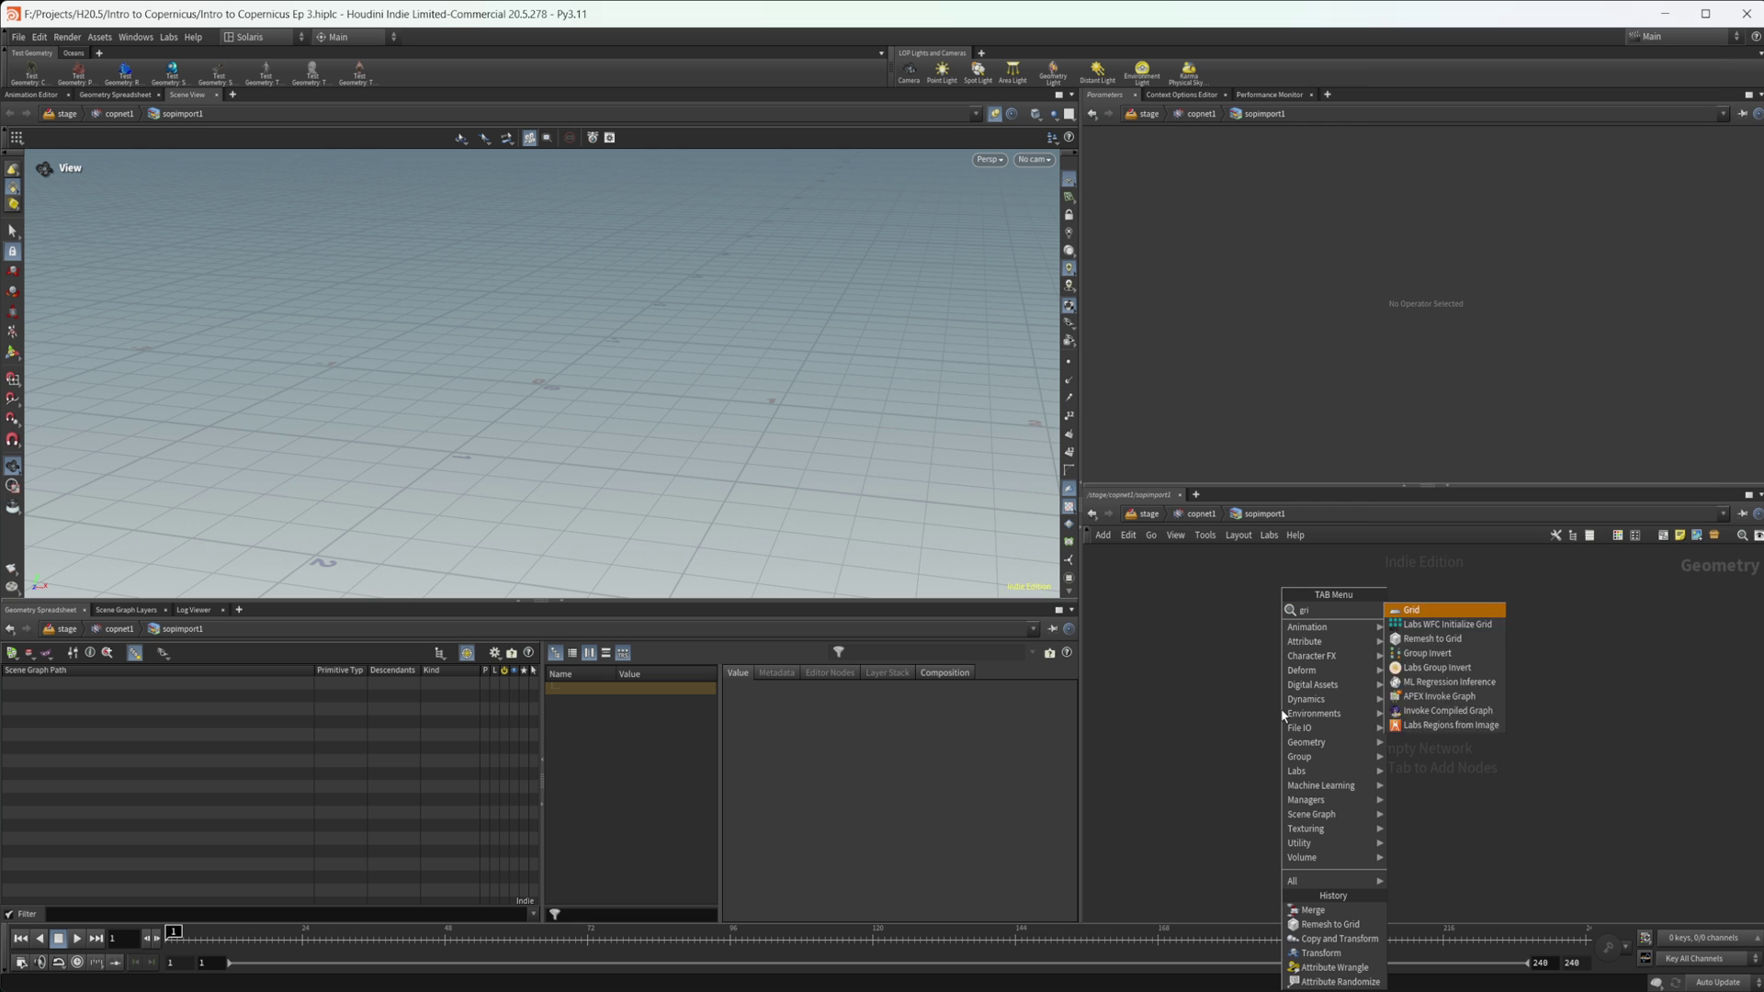
key(Return)
click(1280, 708)
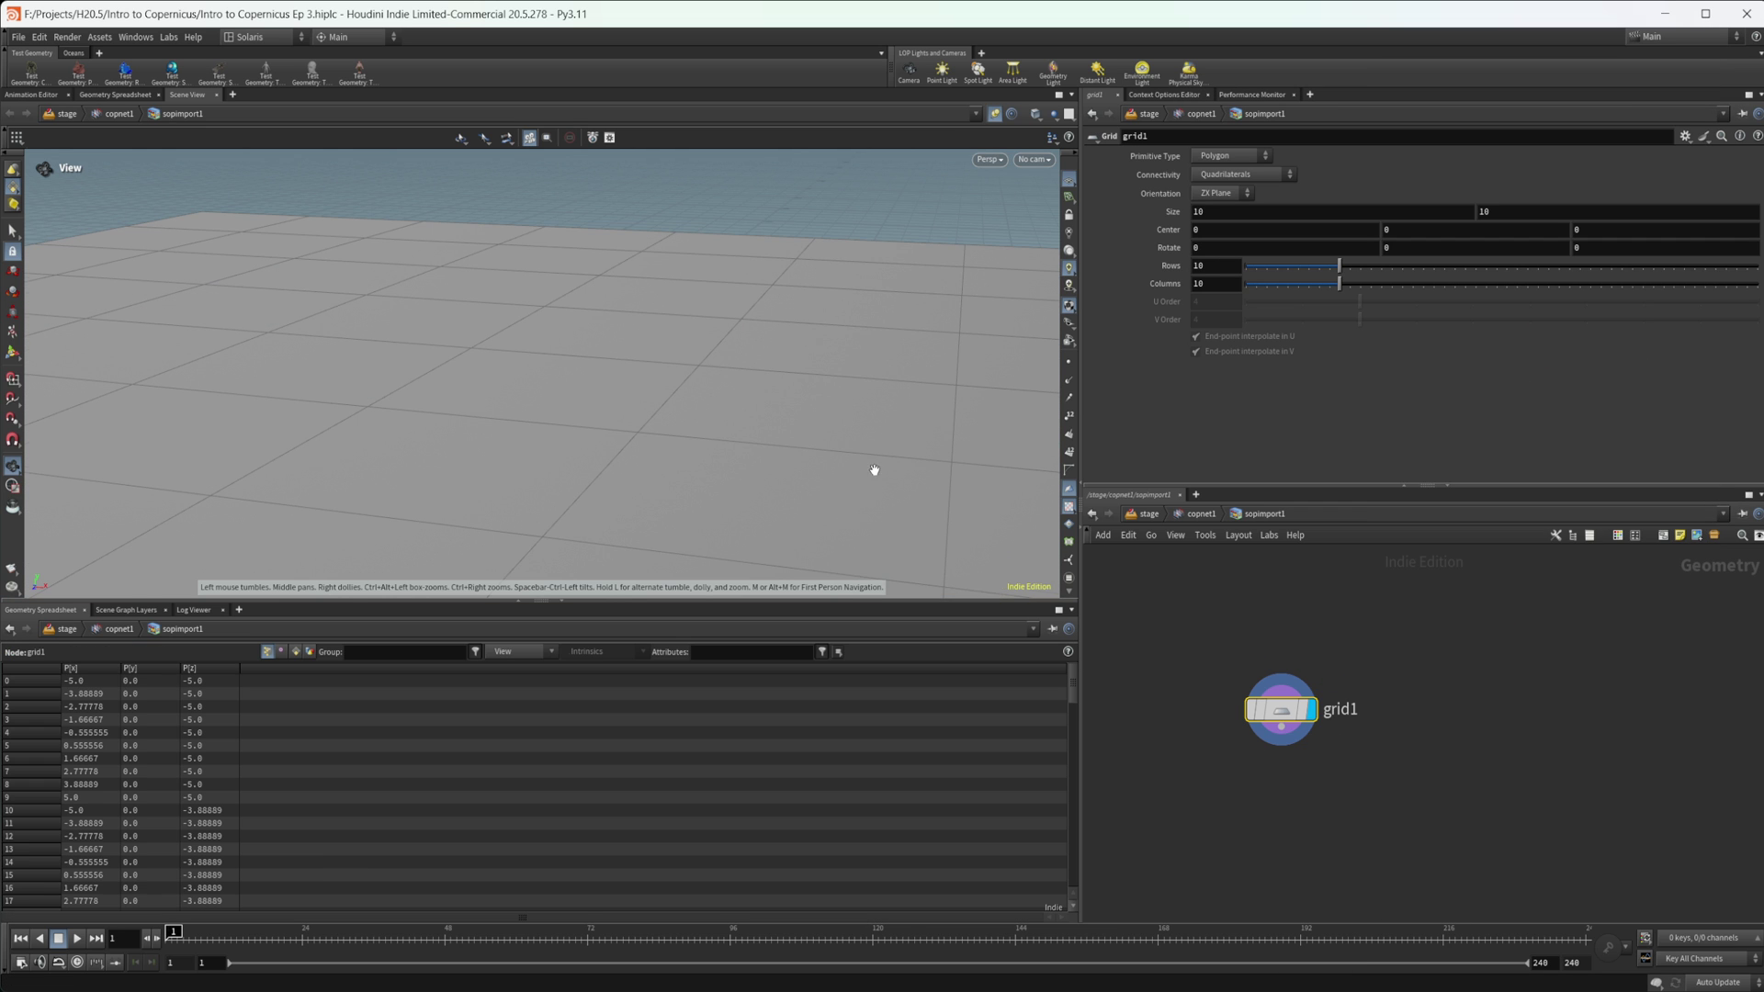
Set the grid's size to 2 by 2.
right_drag(873, 468, 607, 508)
drag(606, 508, 657, 477)
right_drag(658, 477, 372, 526)
drag(559, 453, 531, 427)
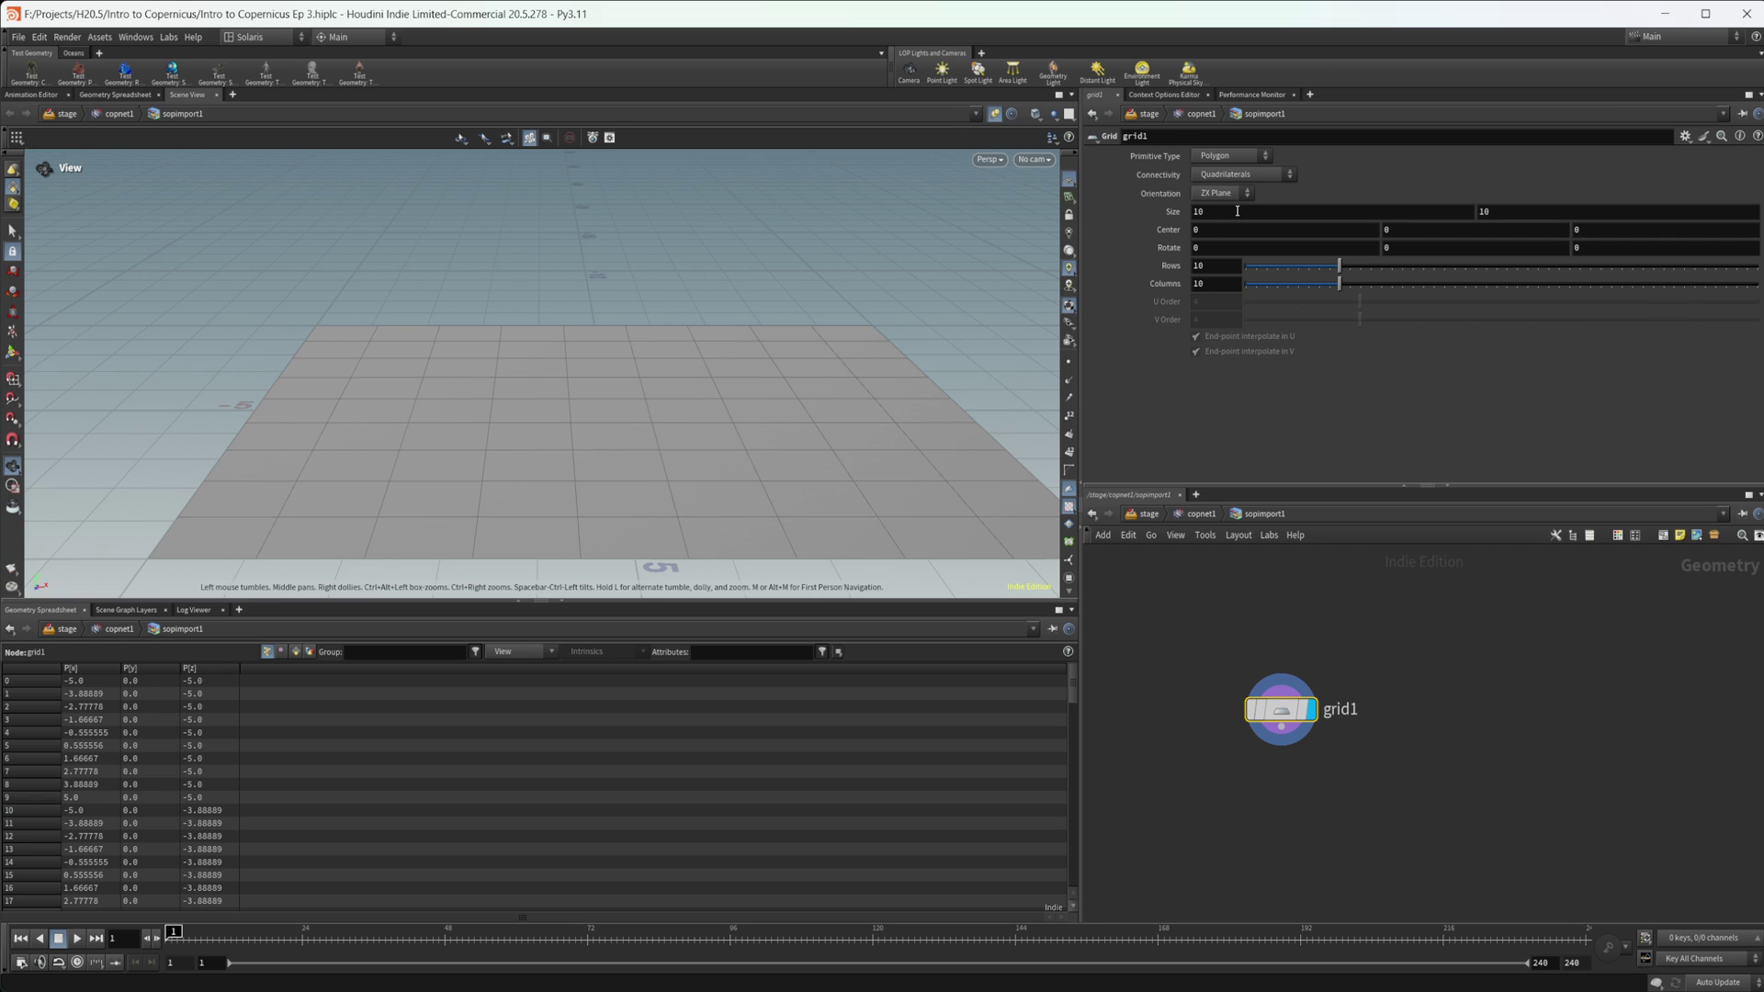
click(1291, 209)
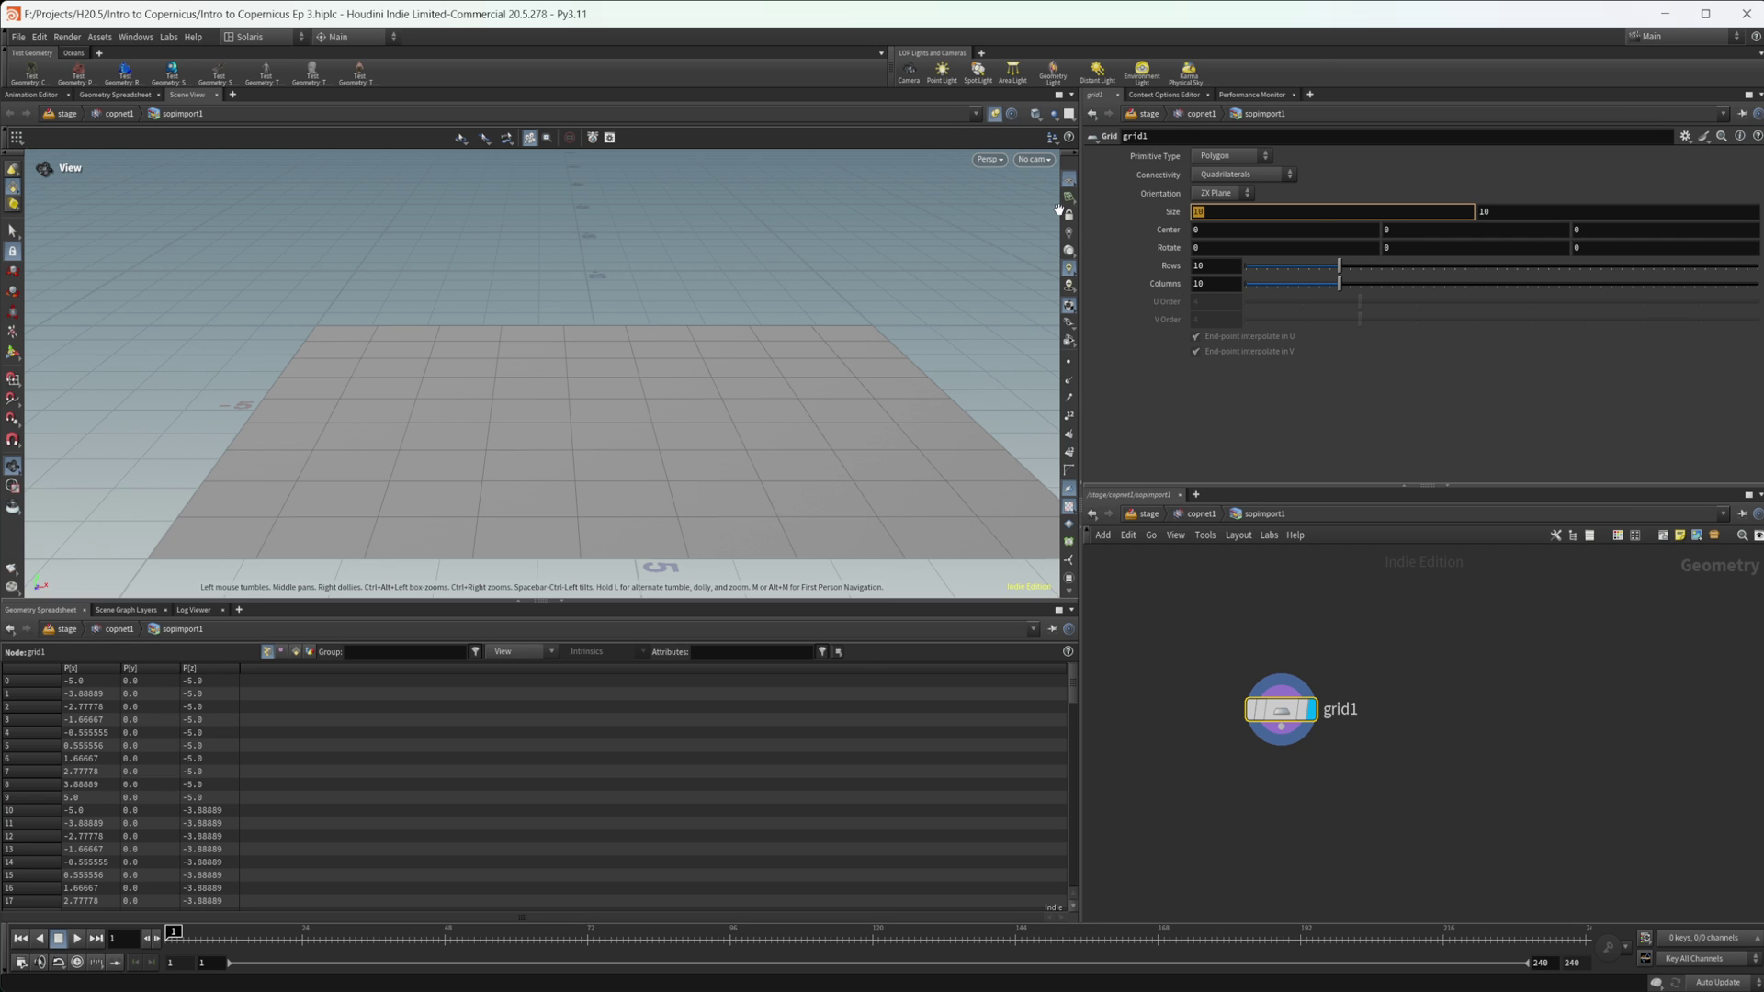
text(2)
key(Tab)
text(2)
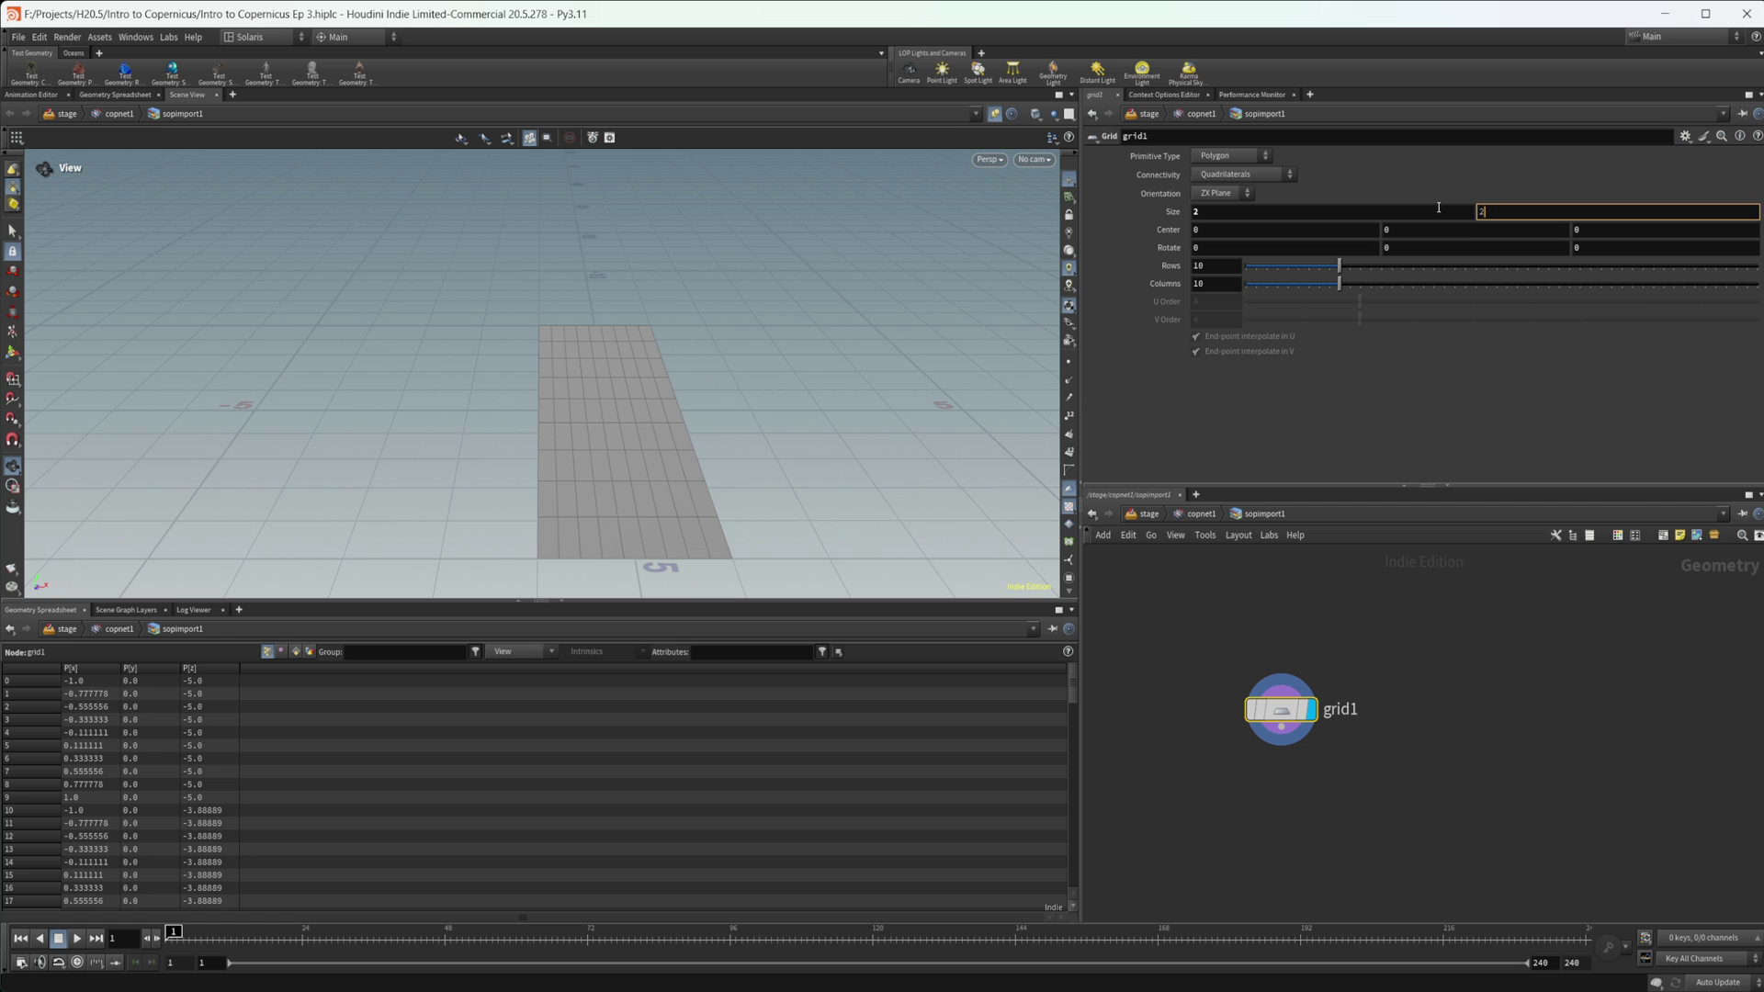
key(Return)
Rotate the grid 90 degrees about the X axis so it stands upright.
right_drag(508, 434, 727, 392)
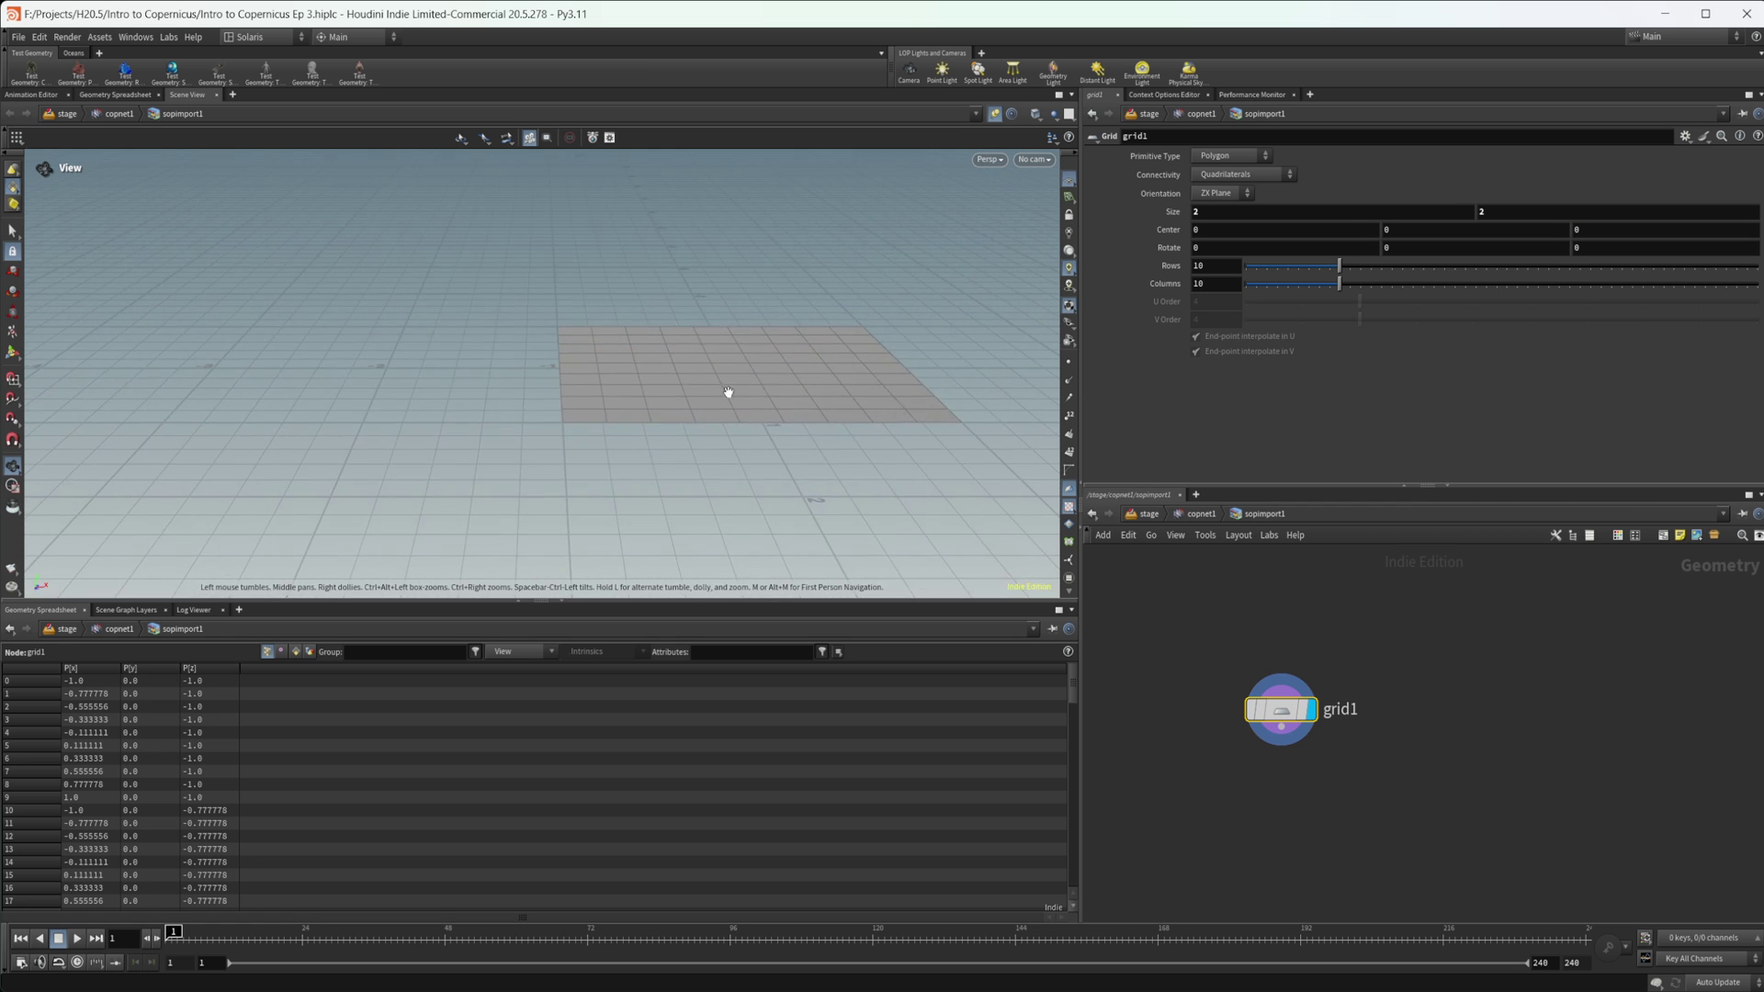
middle_drag(728, 393, 651, 419)
click(1248, 246)
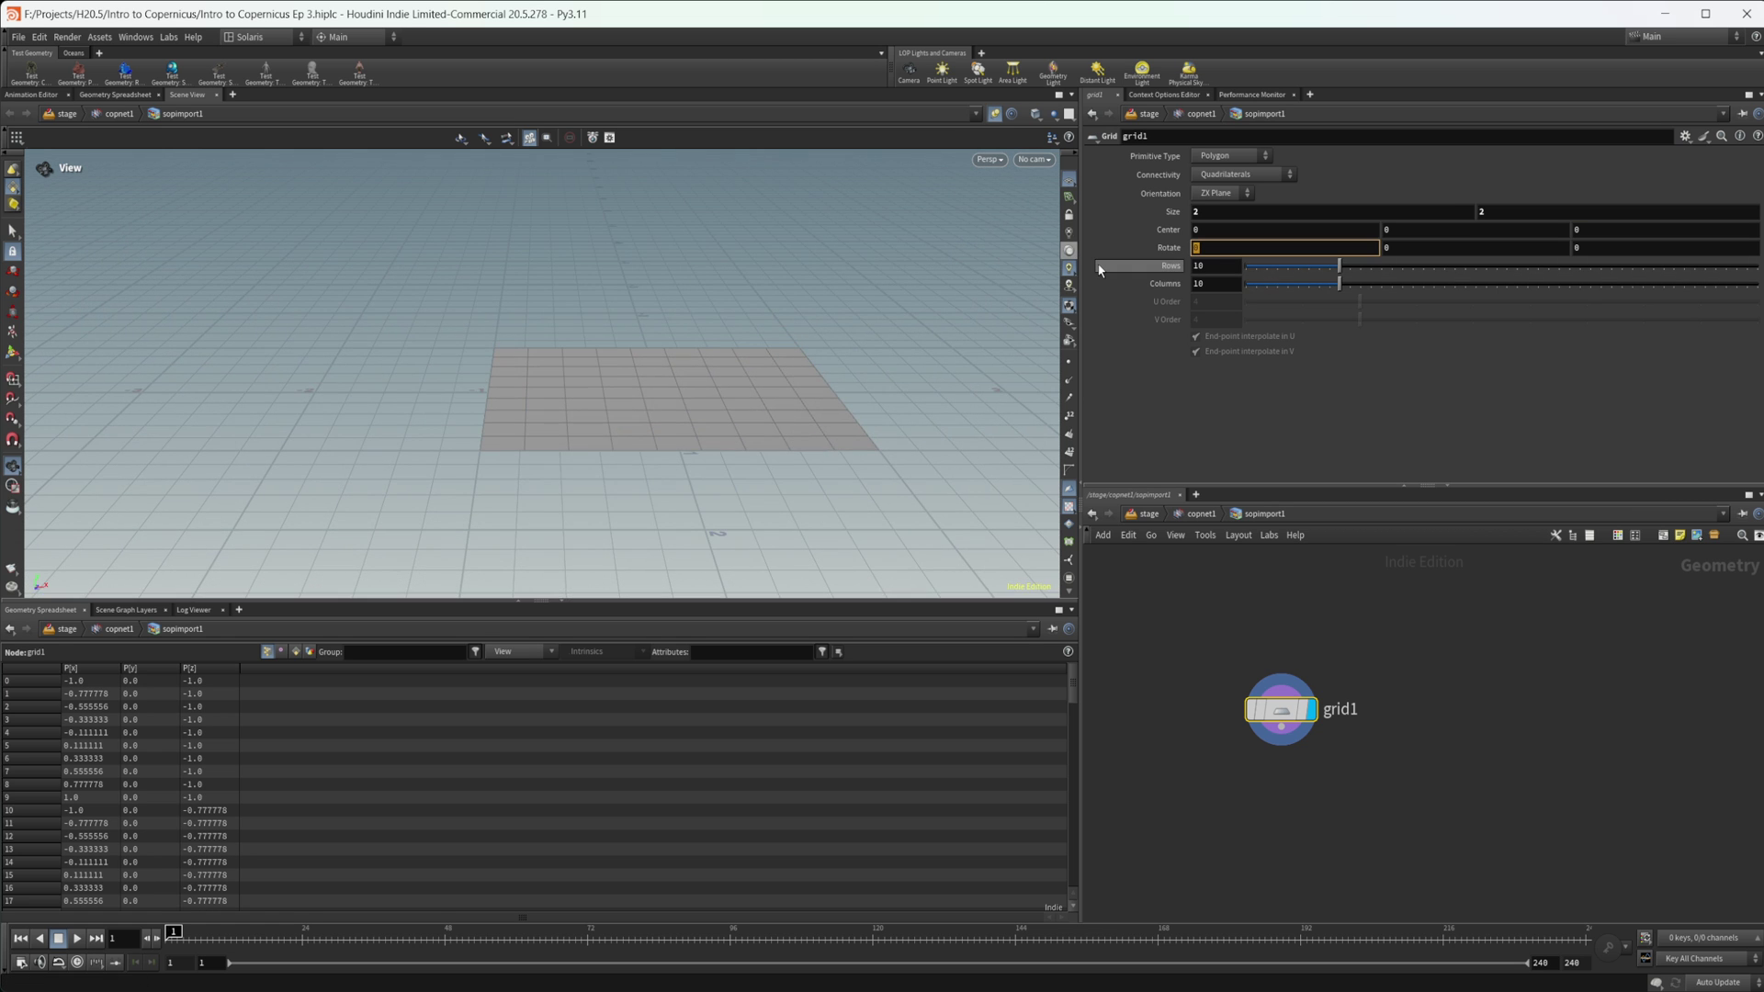
text(90)
key(Return)
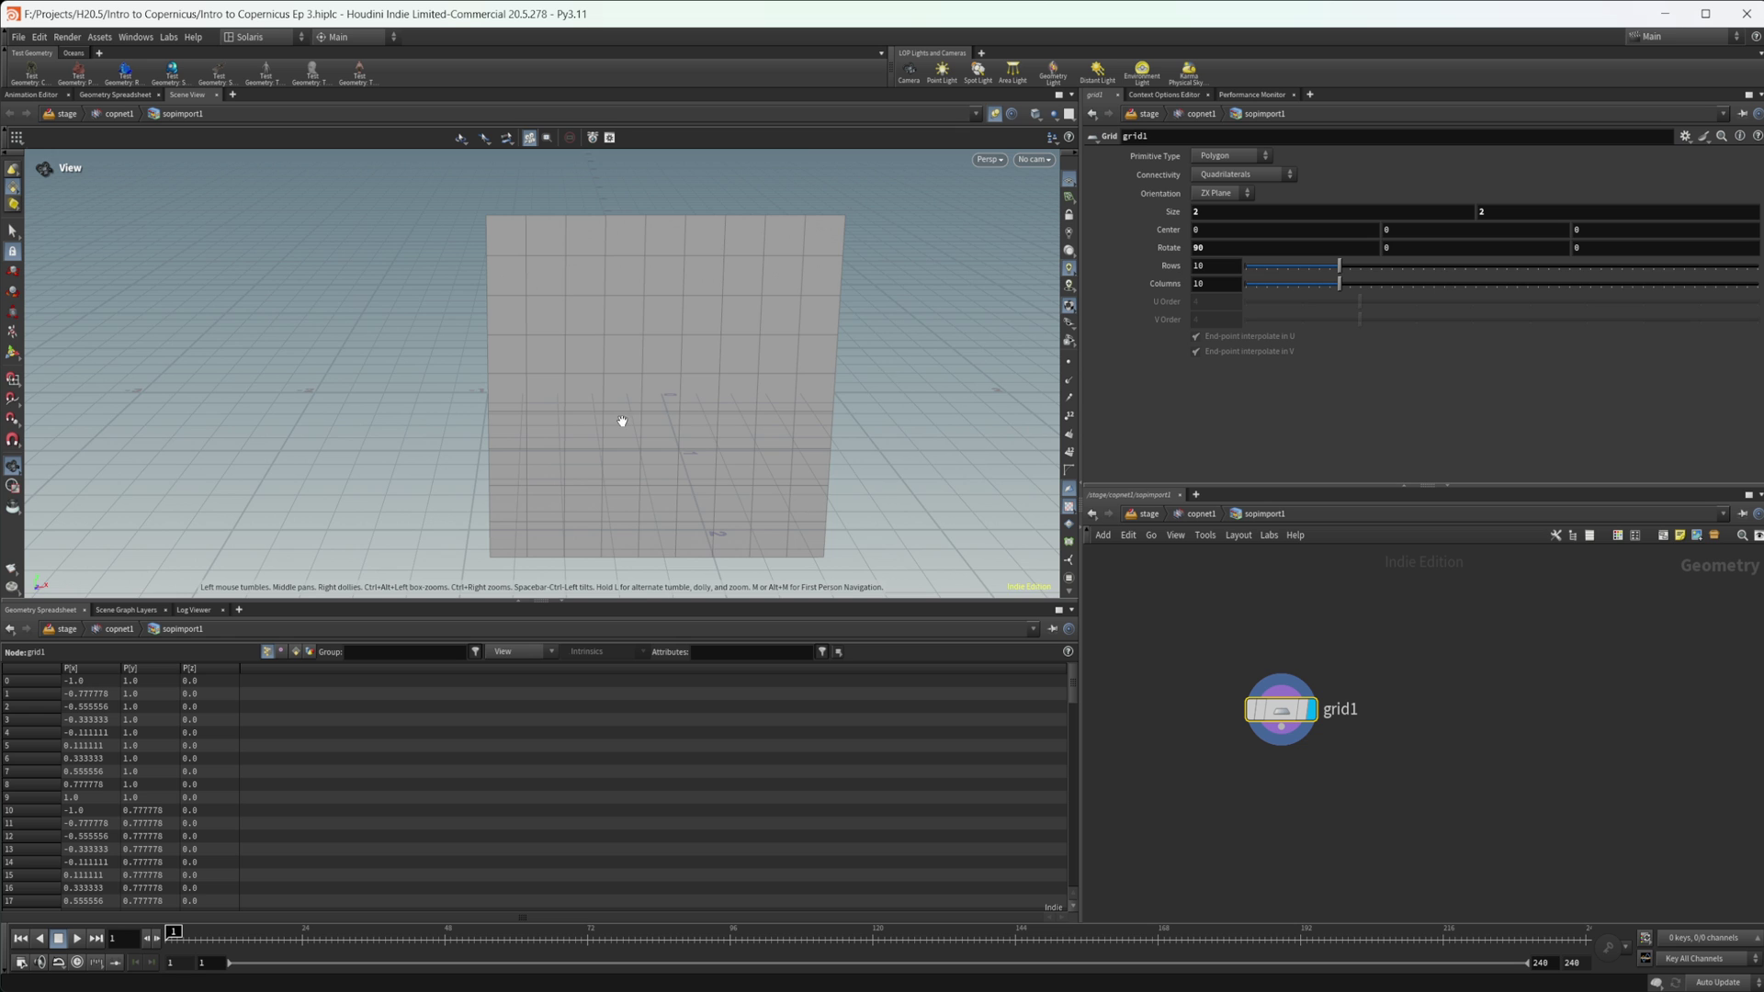
right_drag(622, 421, 830, 398)
middle_drag(830, 397, 705, 382)
right_drag(705, 382, 649, 410)
drag(649, 410, 652, 390)
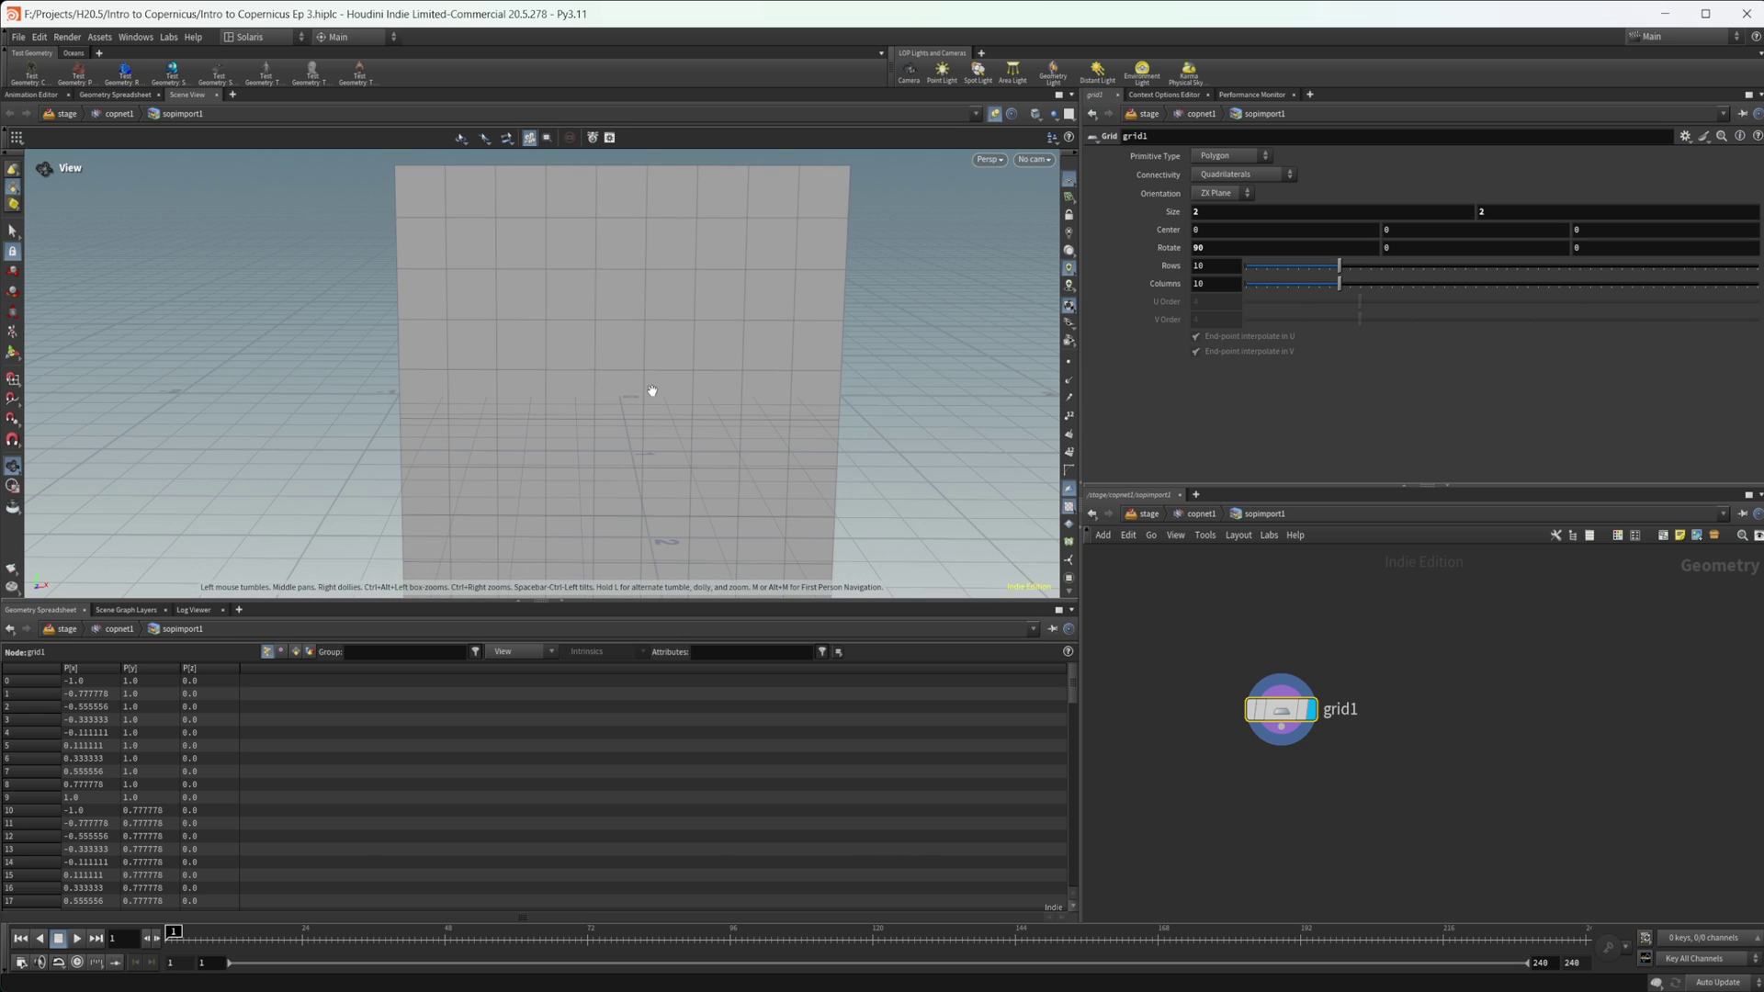
right_drag(652, 391, 602, 391)
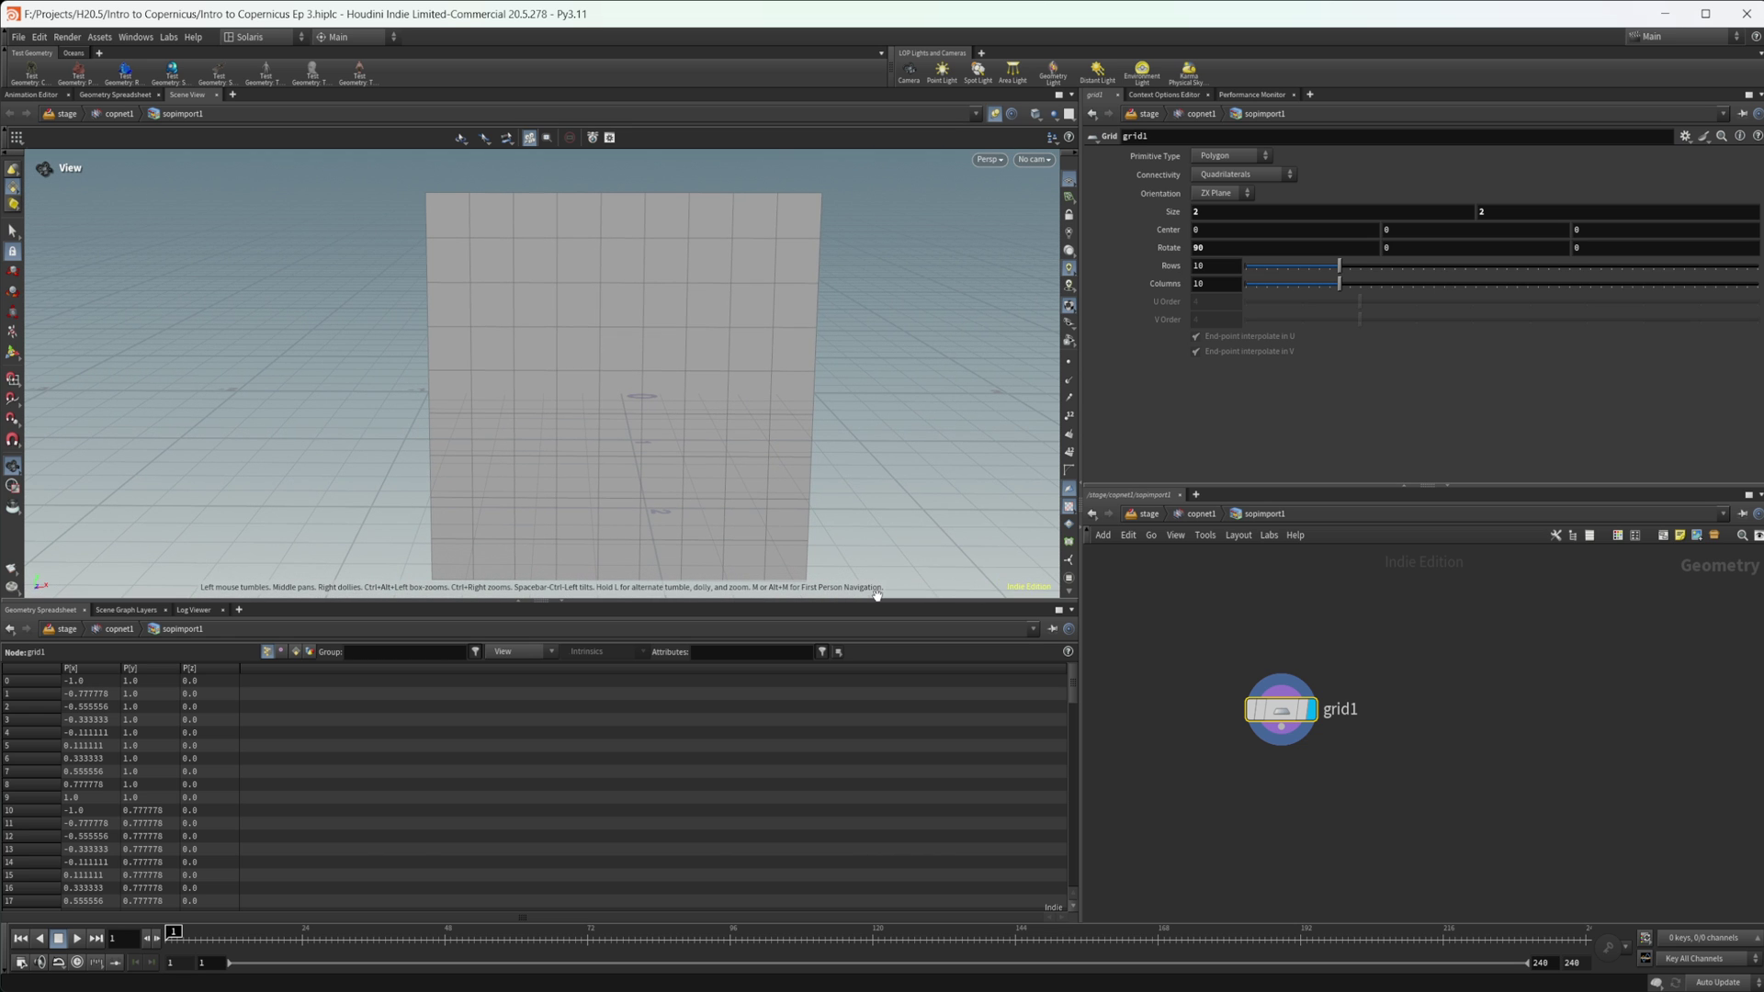
Add a Scatter node connected below the Grid node.
key(Tab)
text(sc)
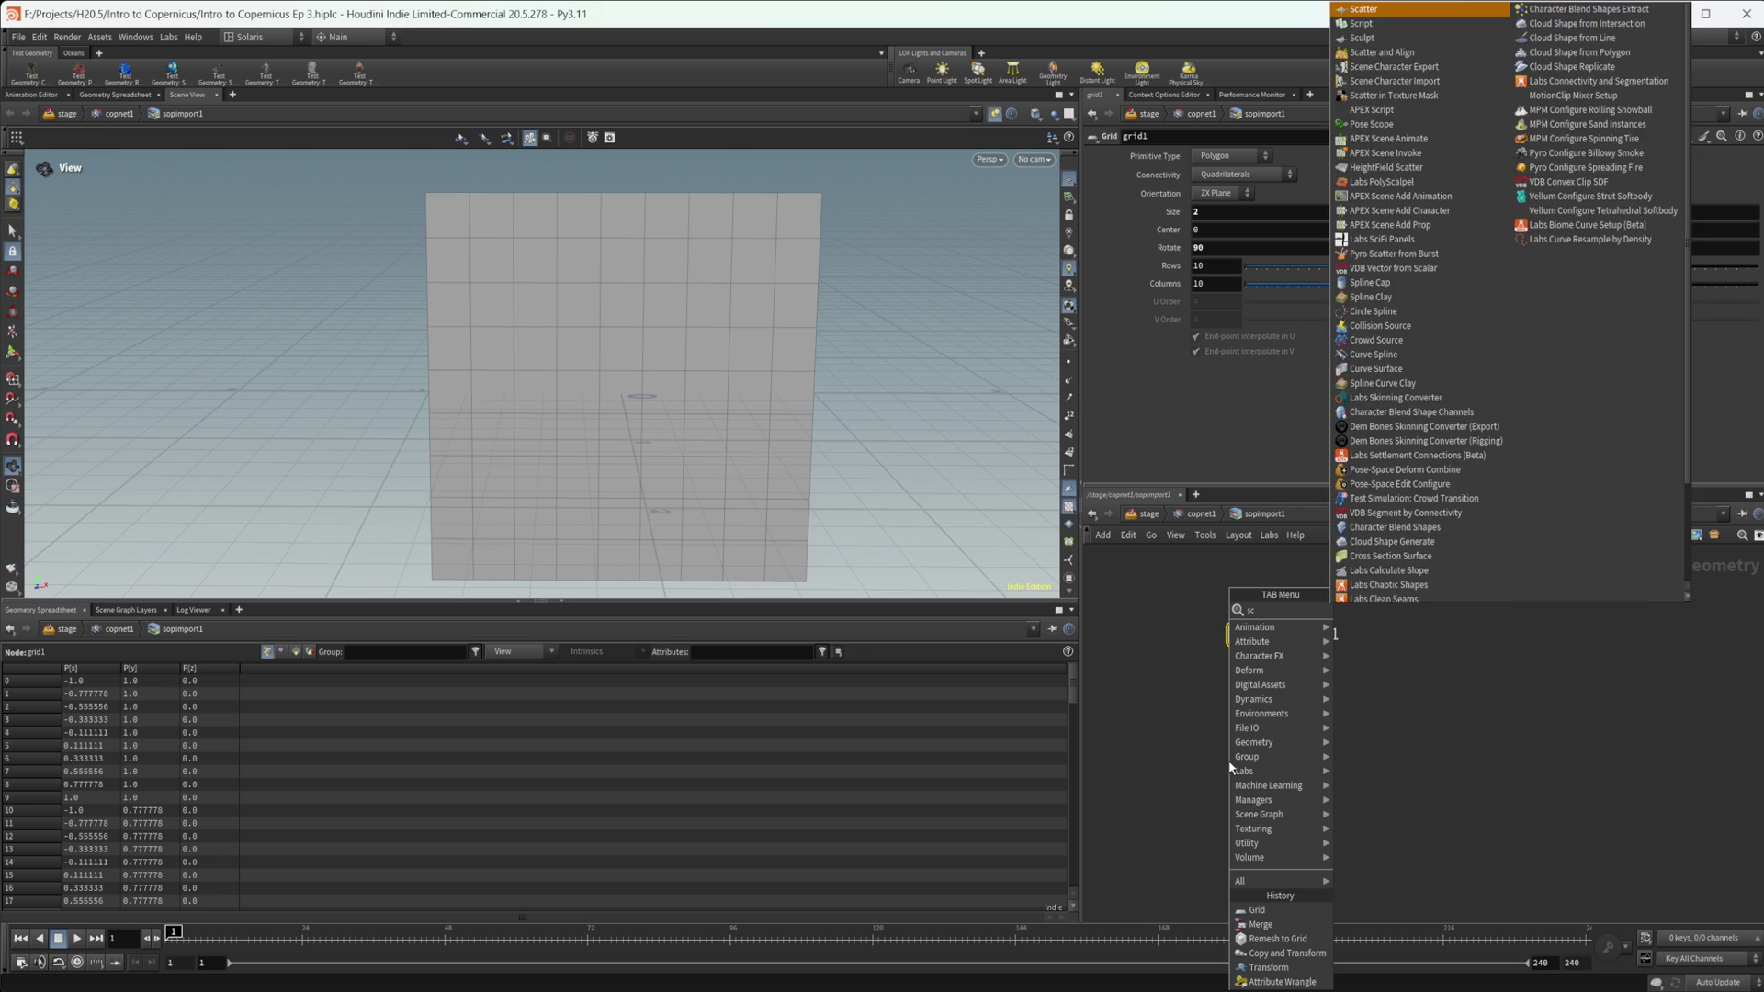
key(Return)
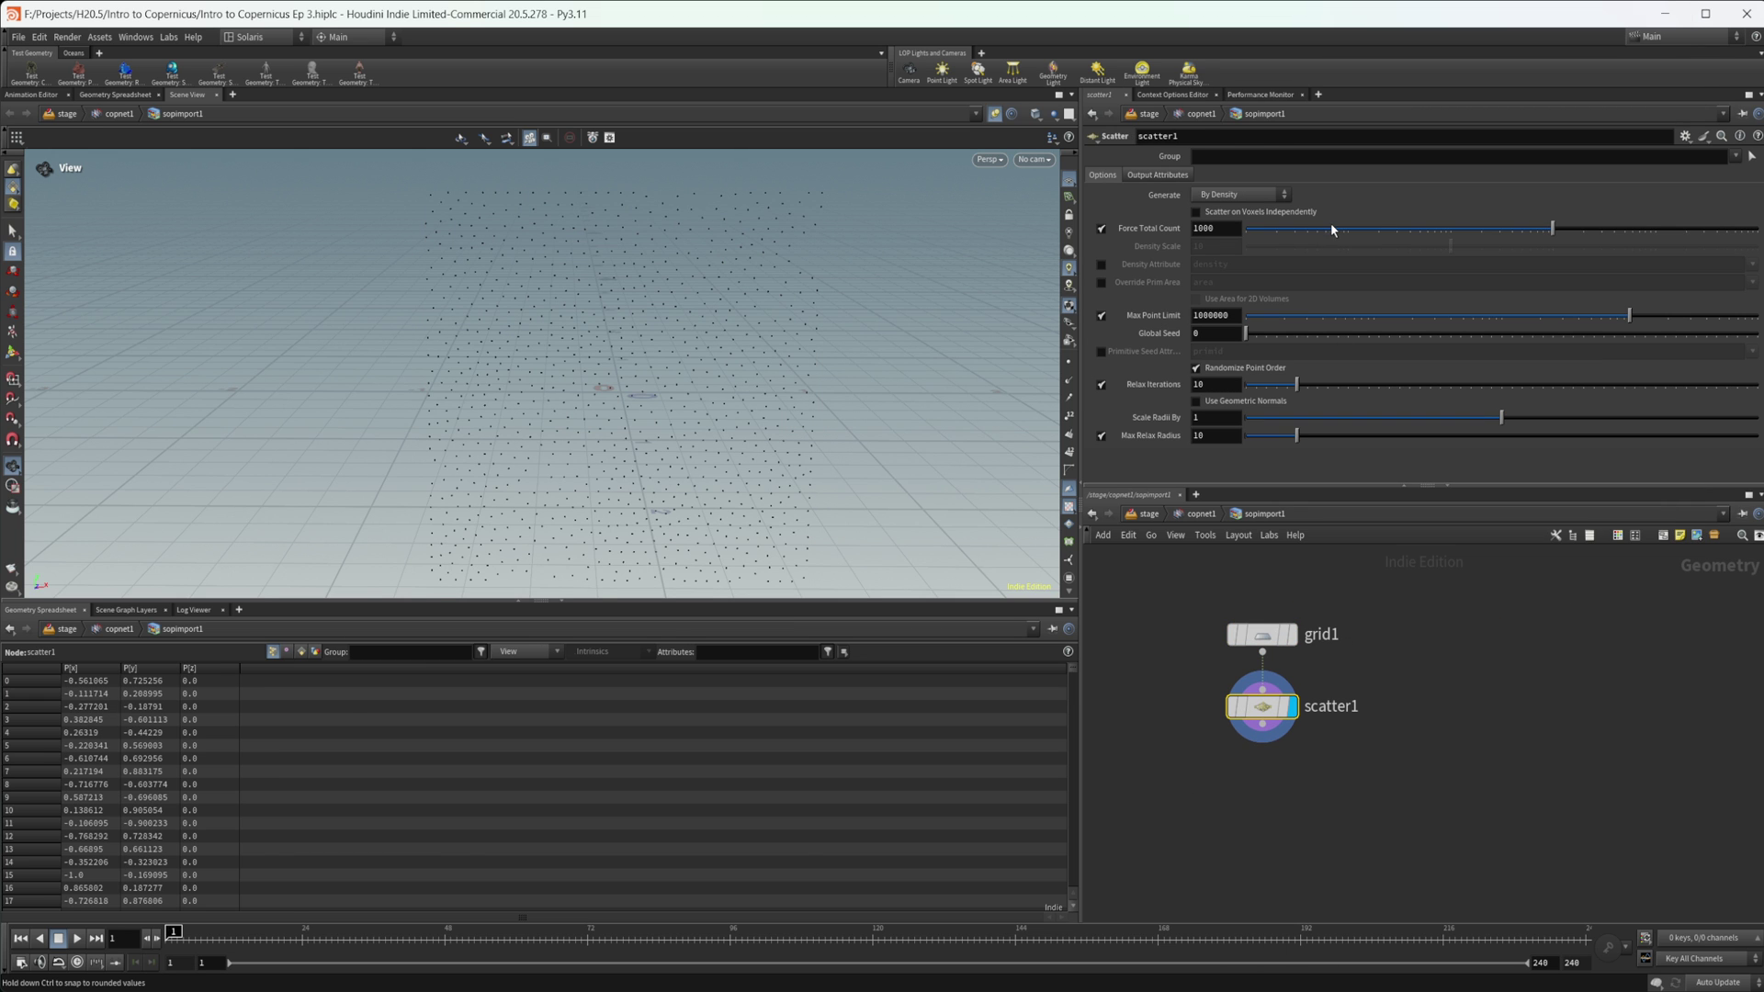
Set the Scatter node's force total count to 156, relax iterations to 7 and global seed to 26.
drag(1333, 230, 1470, 240)
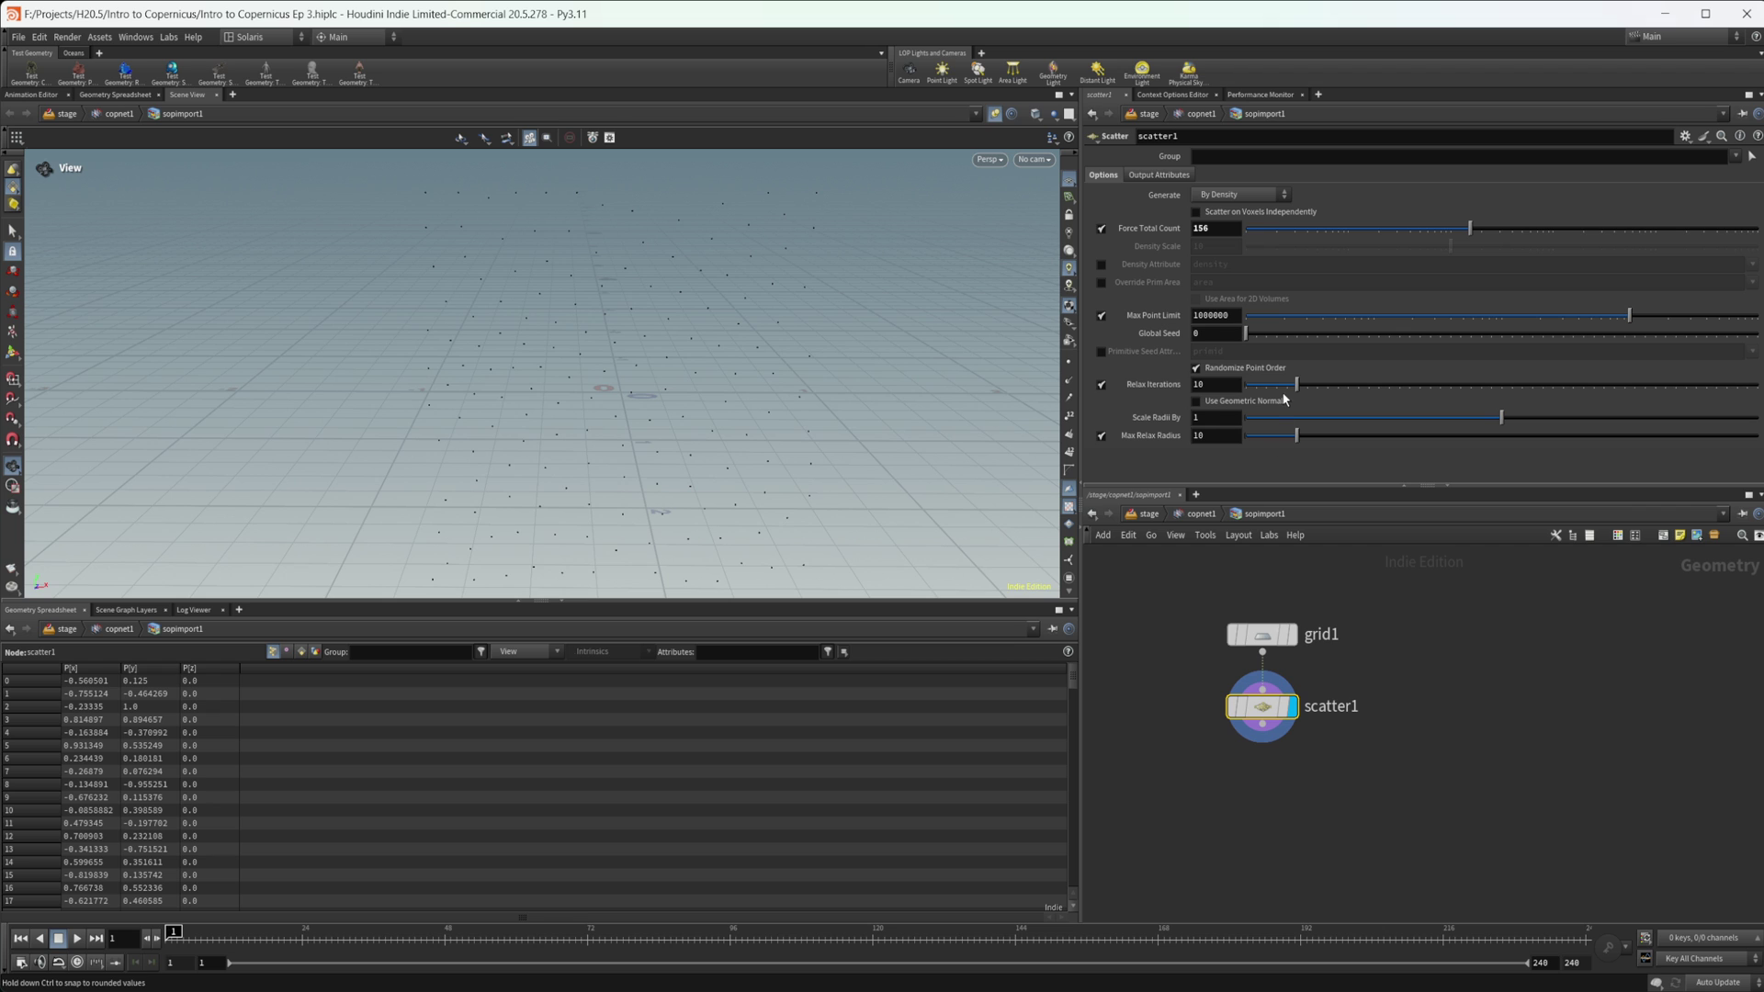
drag(1296, 384, 1280, 386)
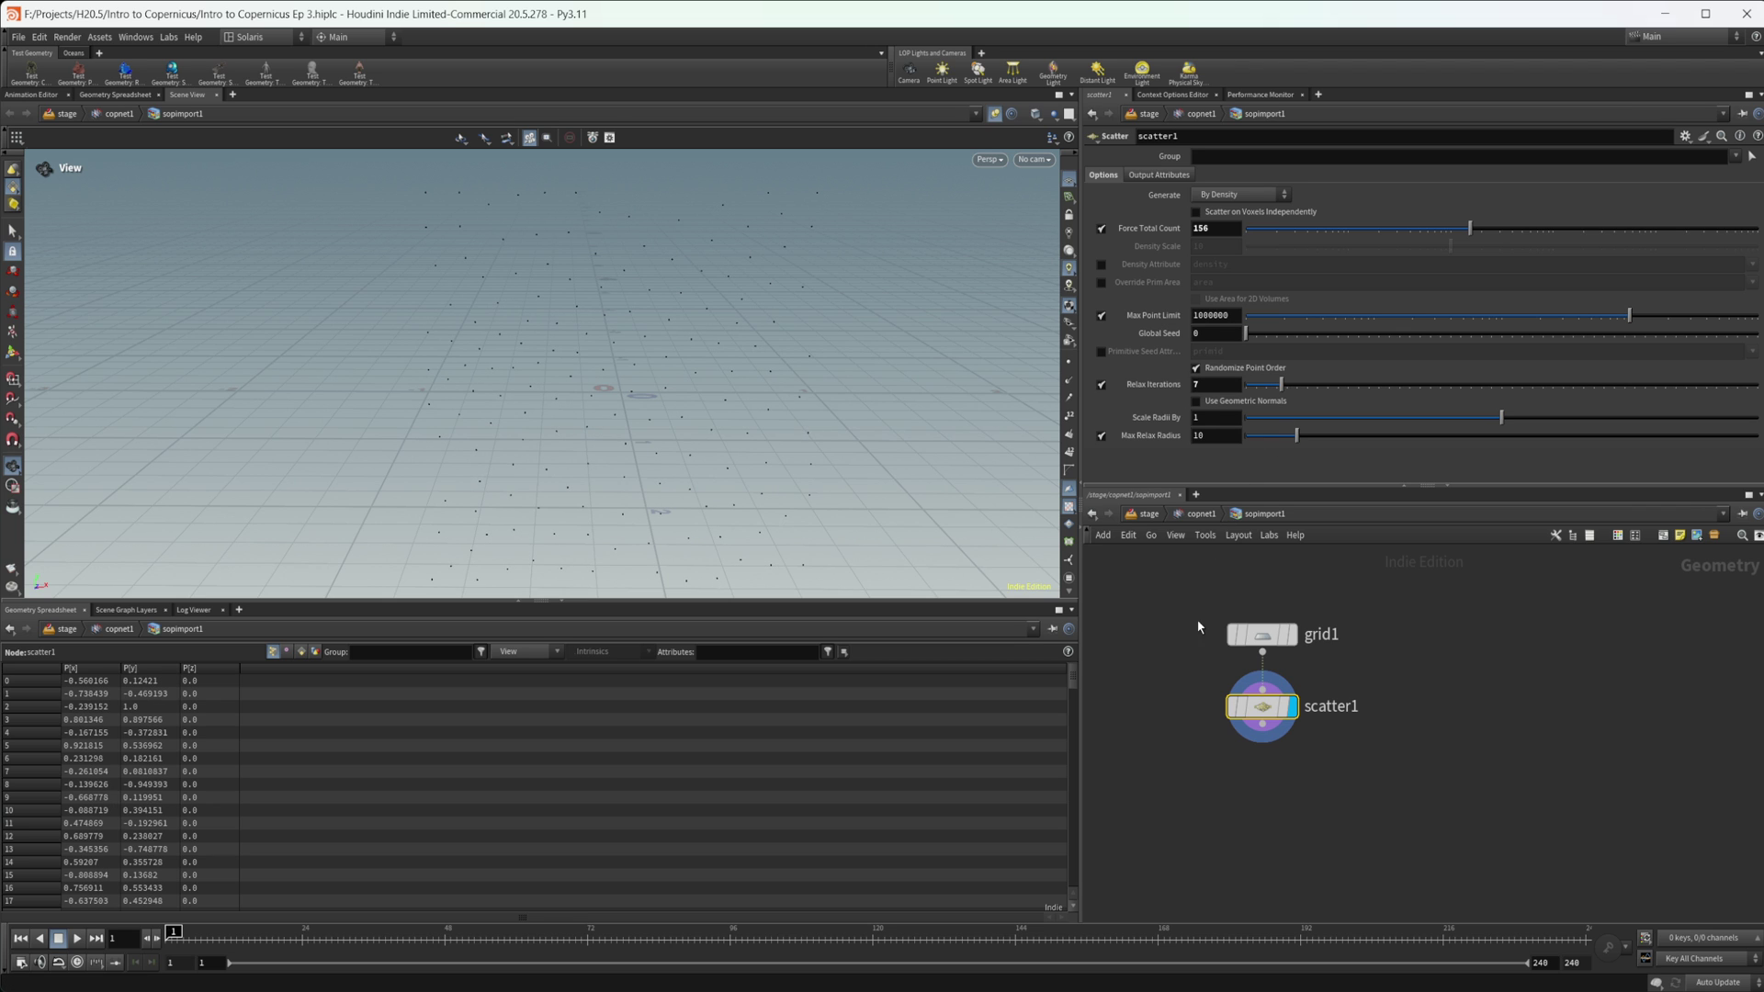
middle_drag(1149, 792, 1165, 732)
drag(1245, 334, 1378, 334)
Add a Copy to Points node below the Scatter node and wire the scattered points into its target points input.
key(Tab)
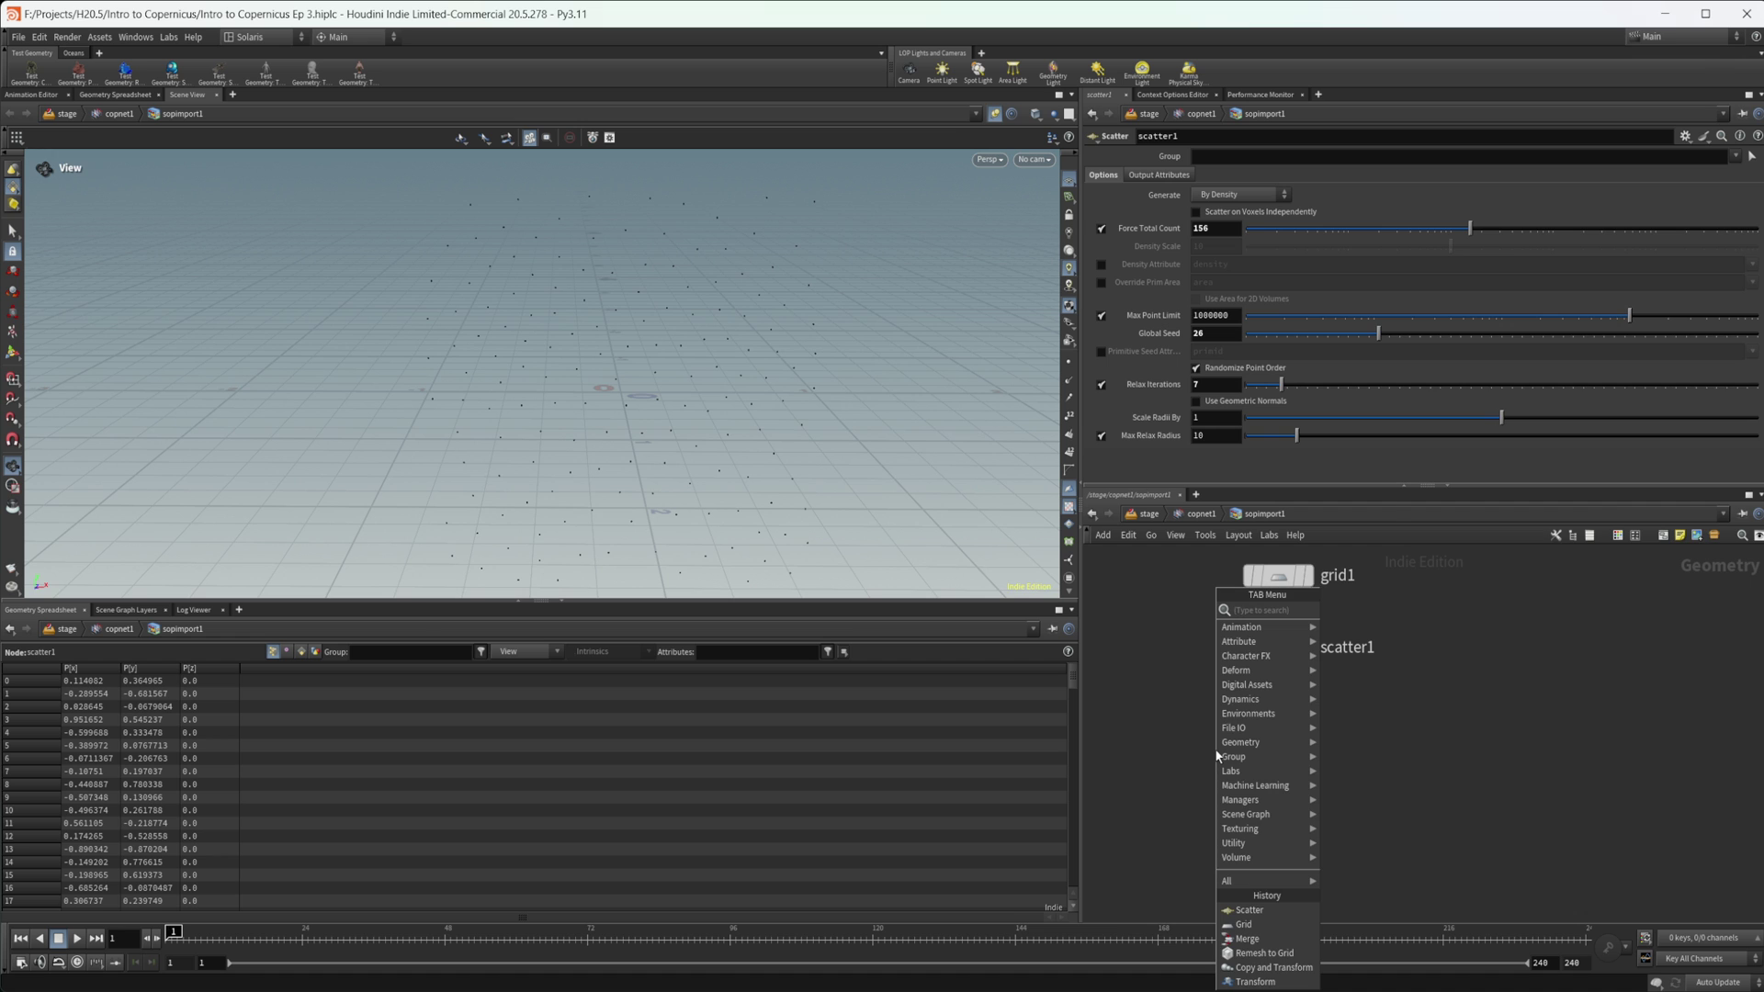
text(copy to)
key(Down)
key(Return)
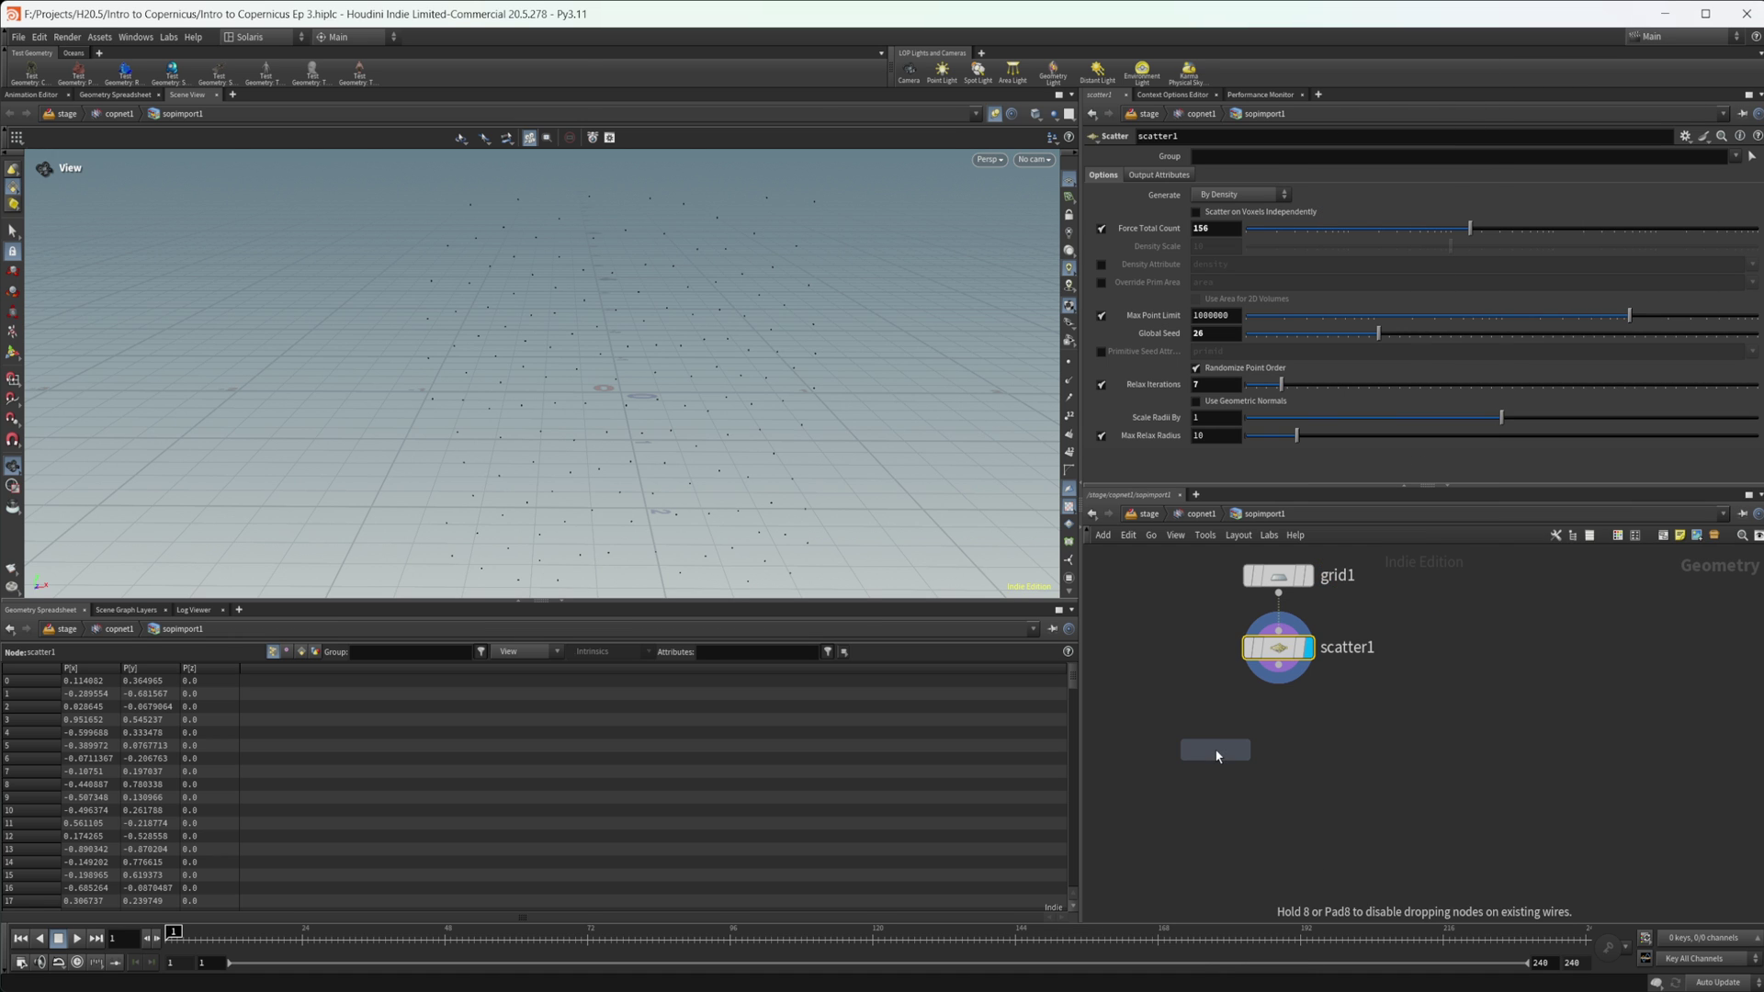
click(1214, 747)
drag(1277, 665, 1232, 730)
click(1230, 732)
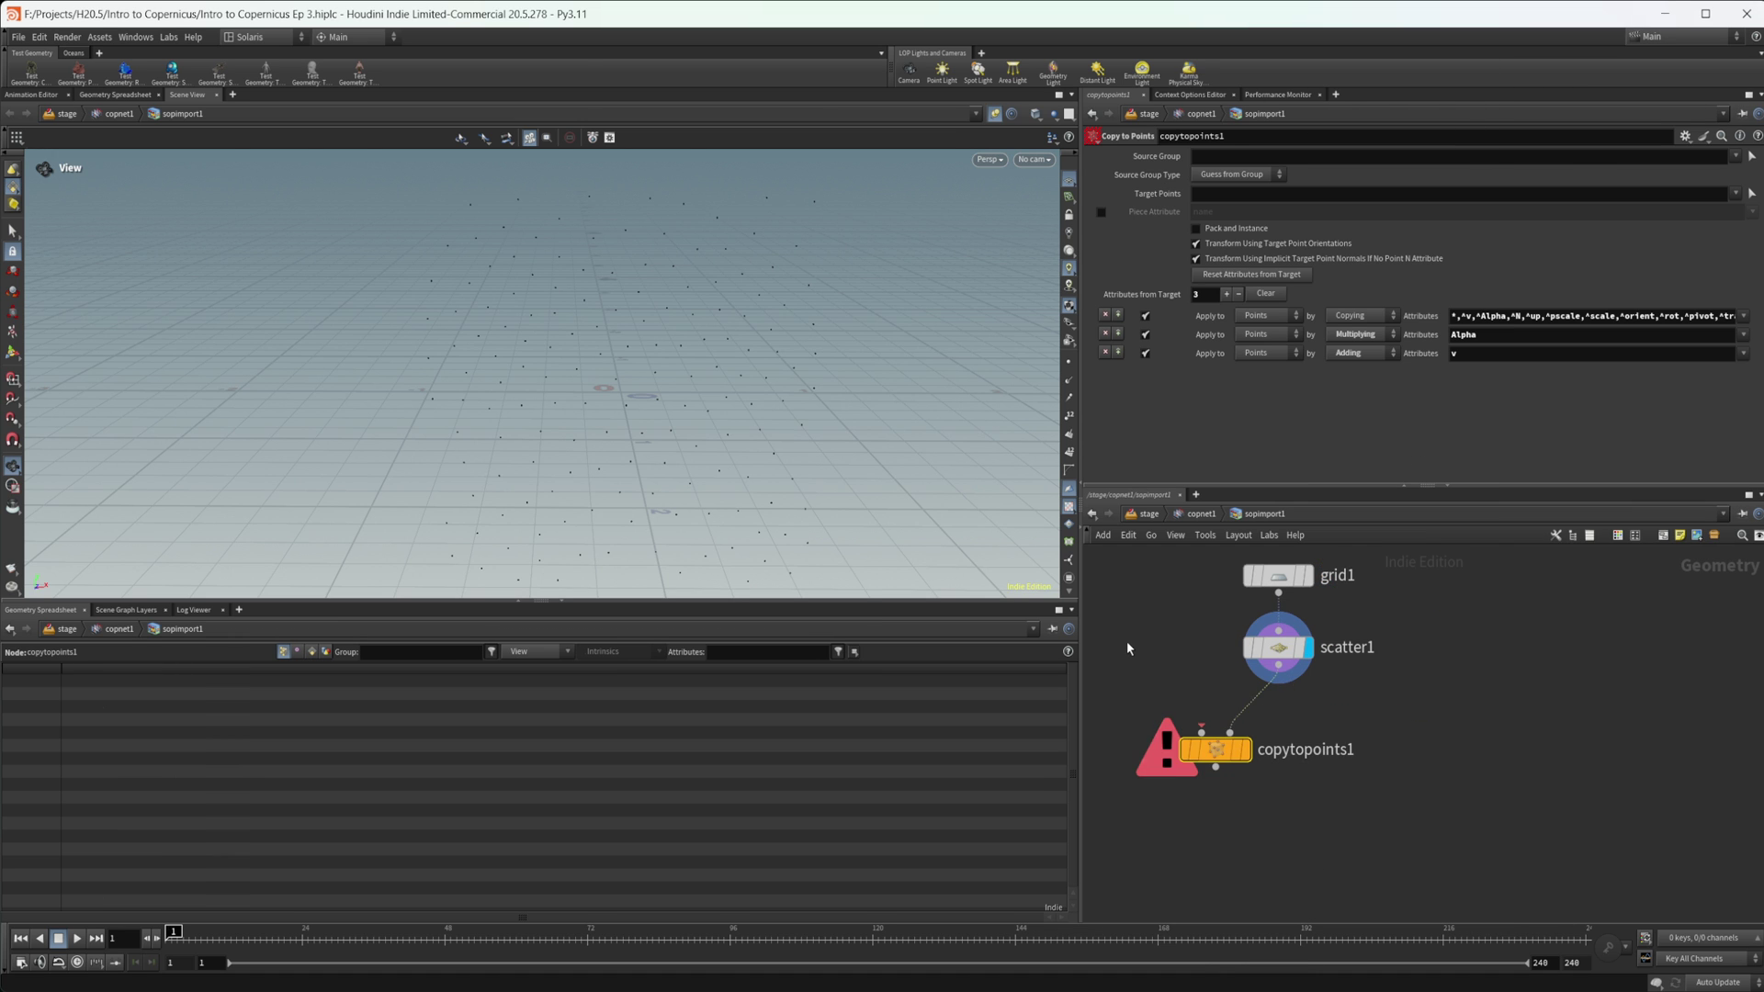
Add a Sphere node beside the Grid node.
middle_drag(1111, 606, 1168, 662)
key(Tab)
text(sph)
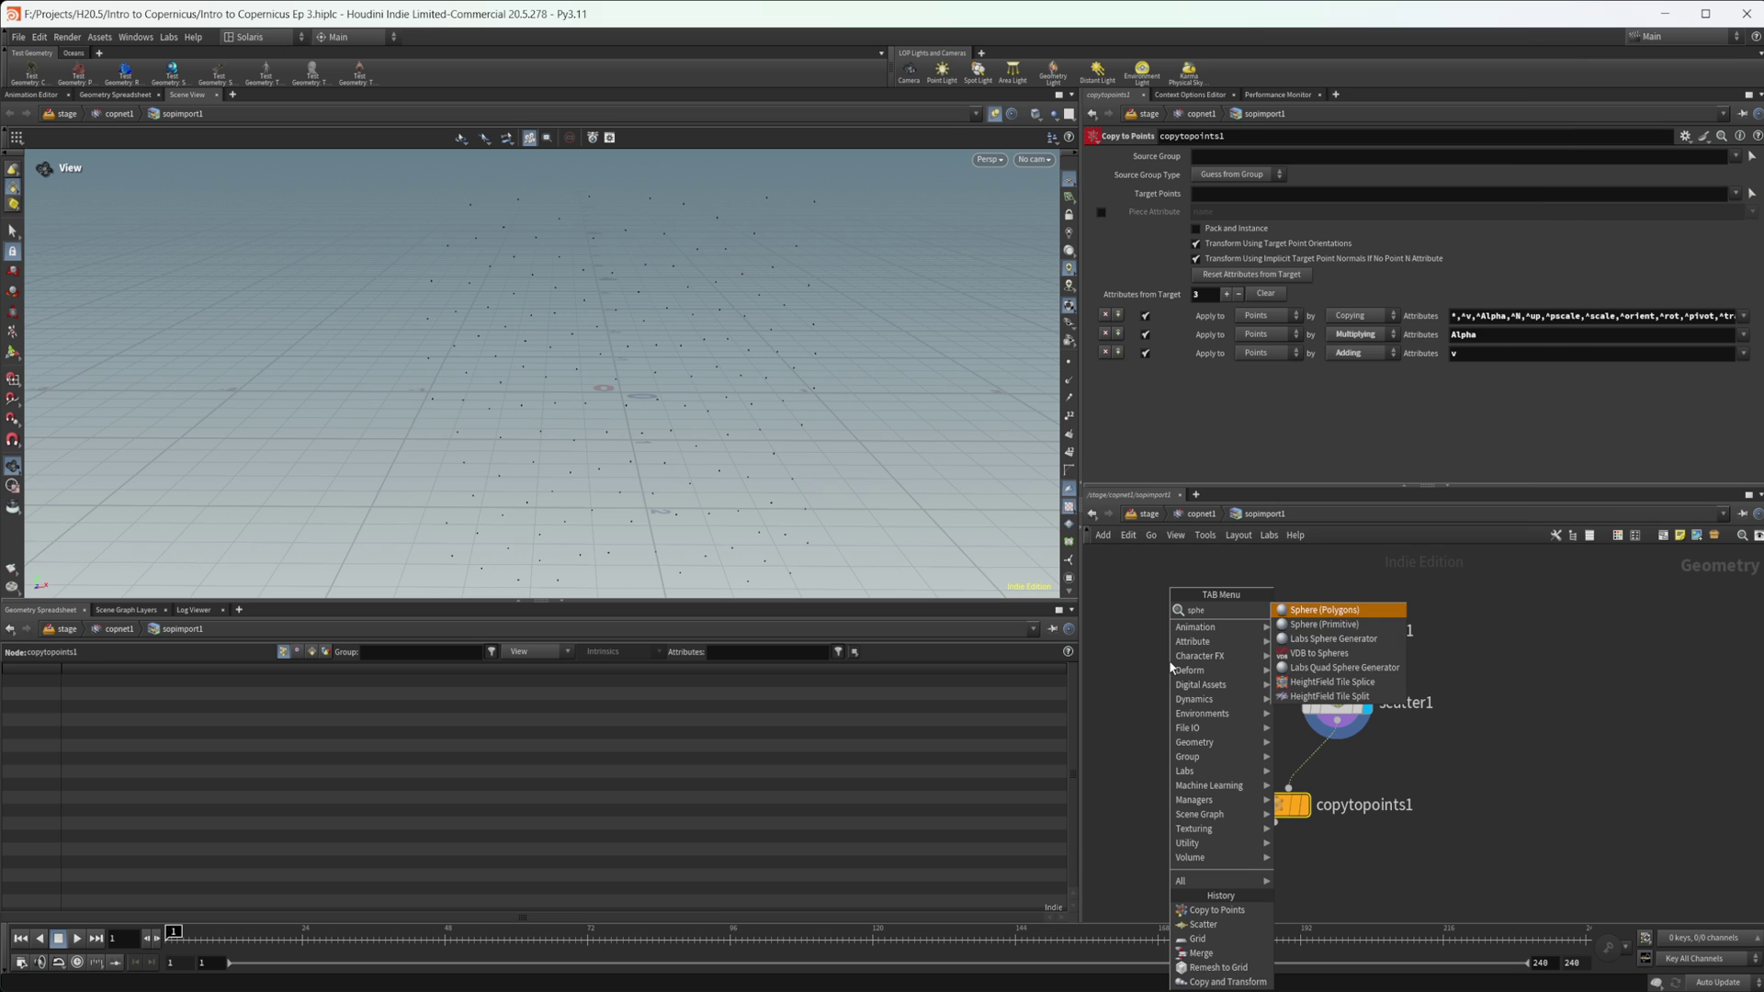
key(Return)
click(1168, 660)
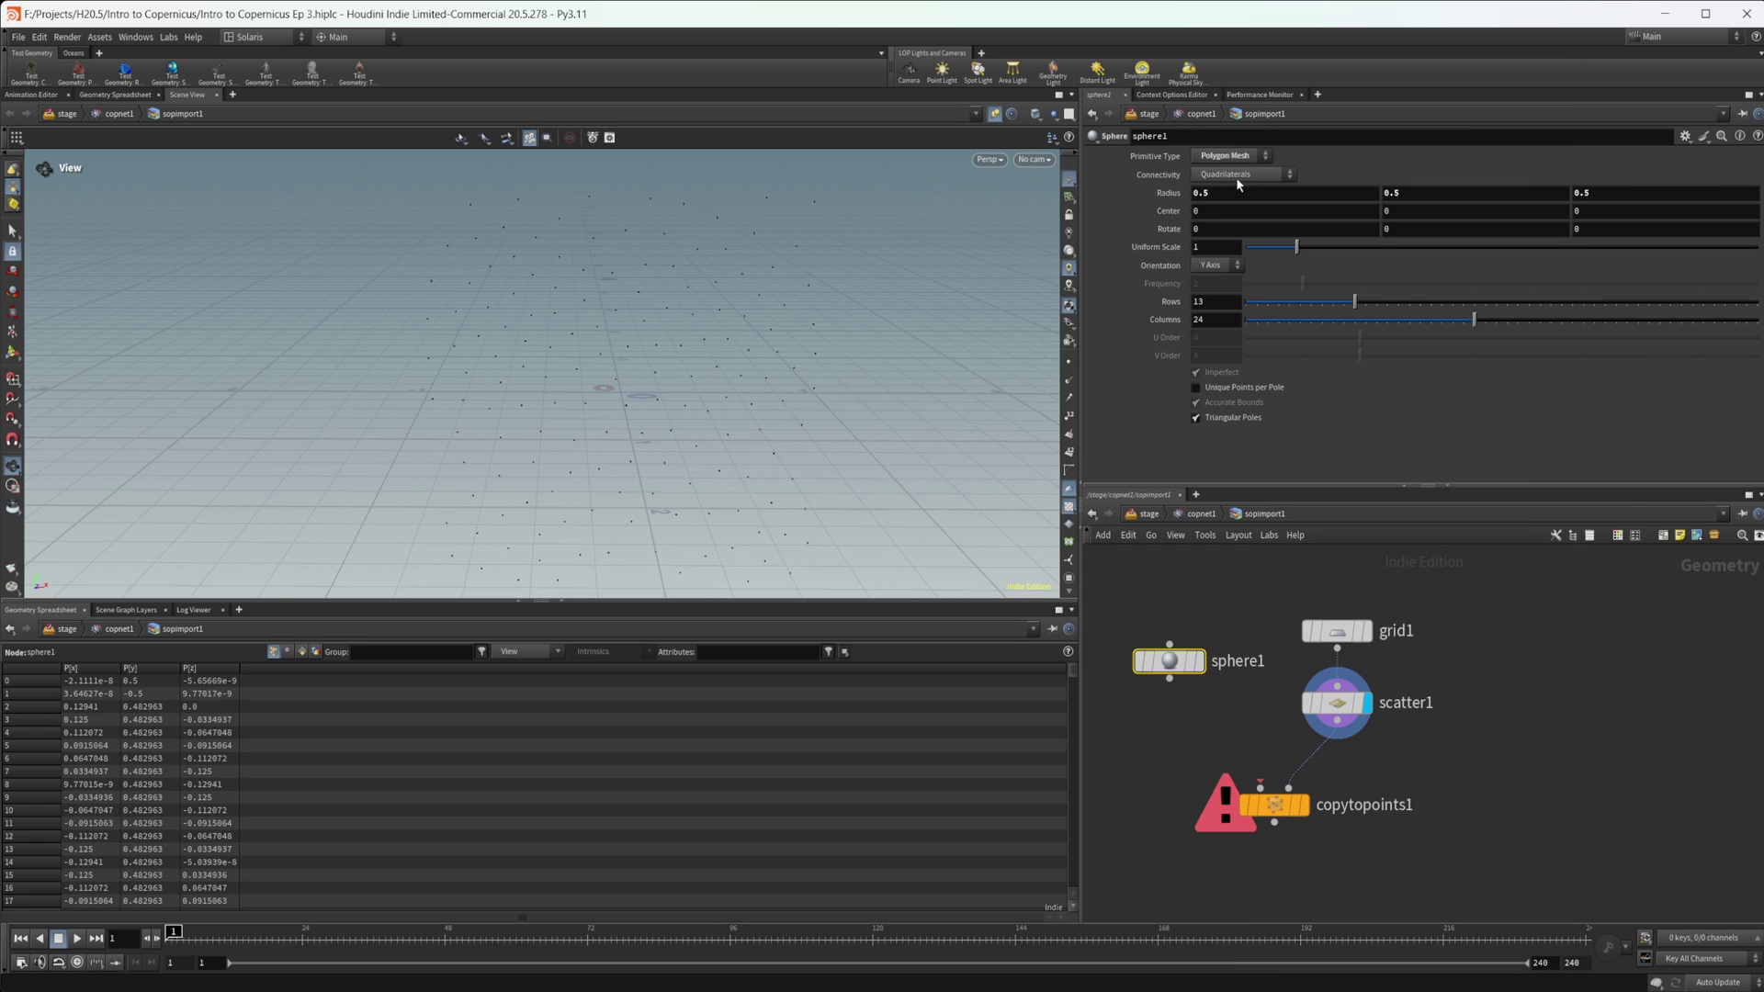
Set the sphere's primitive type to Polygon with a frequency of 10.
click(1230, 155)
click(1226, 176)
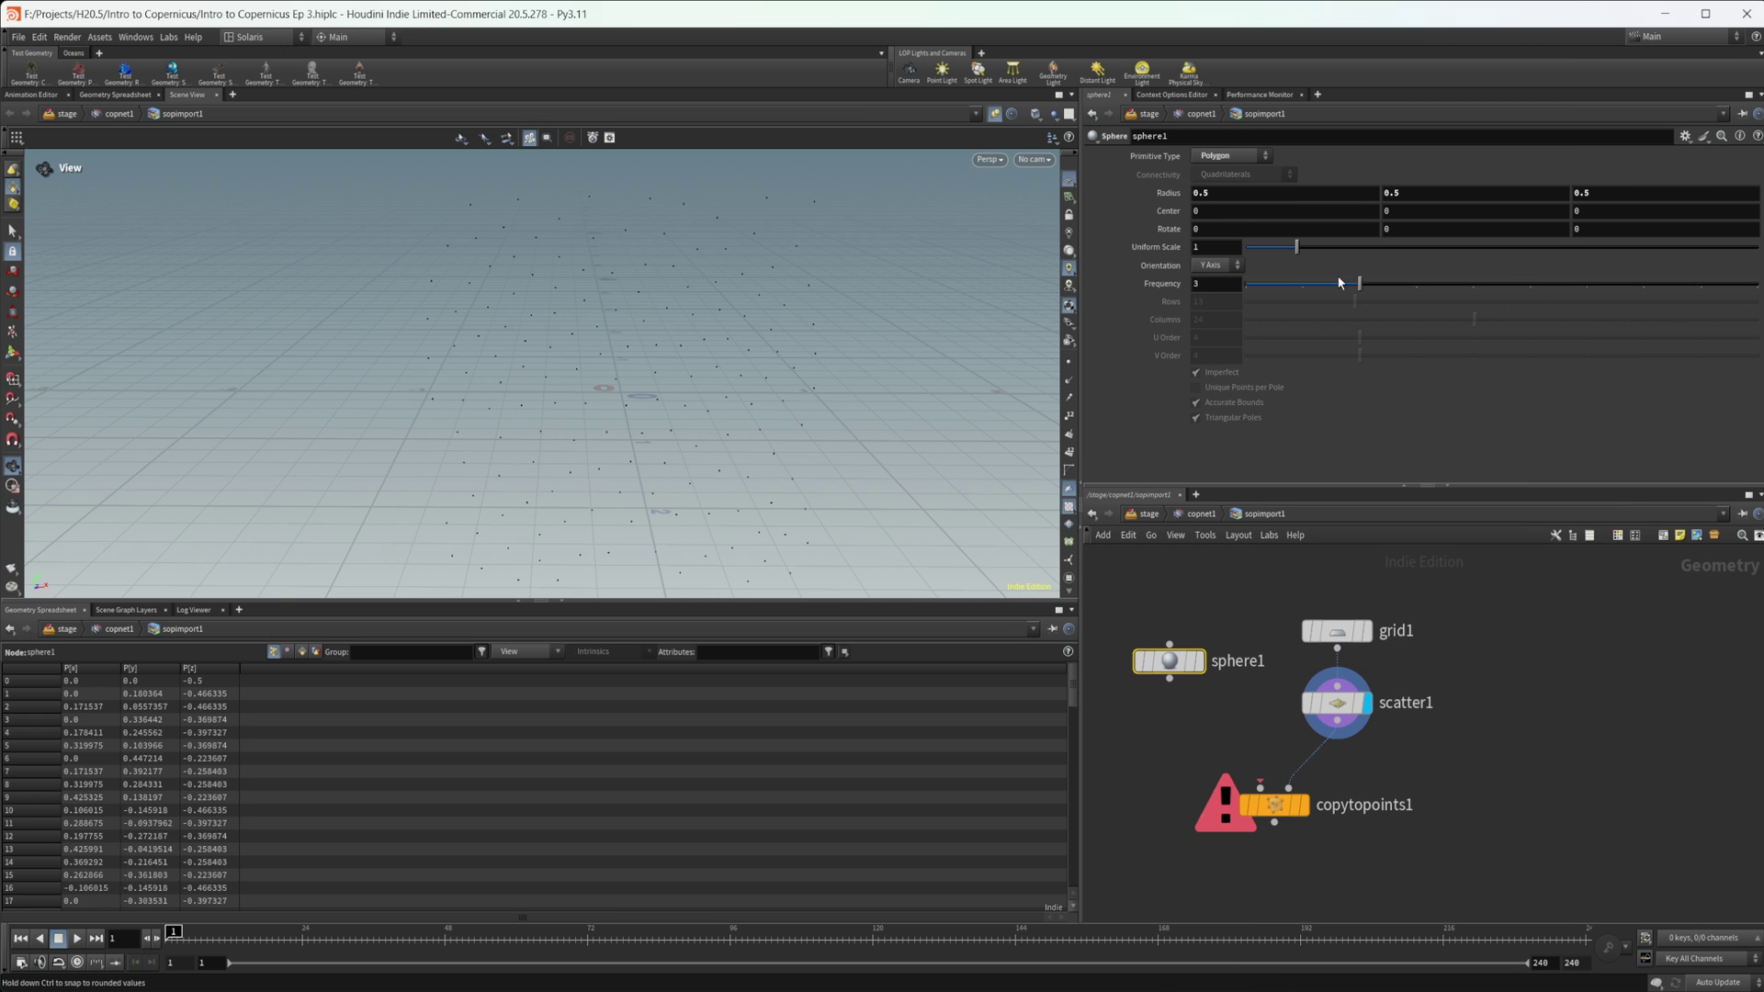
drag(1339, 283, 1756, 284)
Add a Mountain node connected below the Sphere node and display its result.
key(Tab)
text(mount)
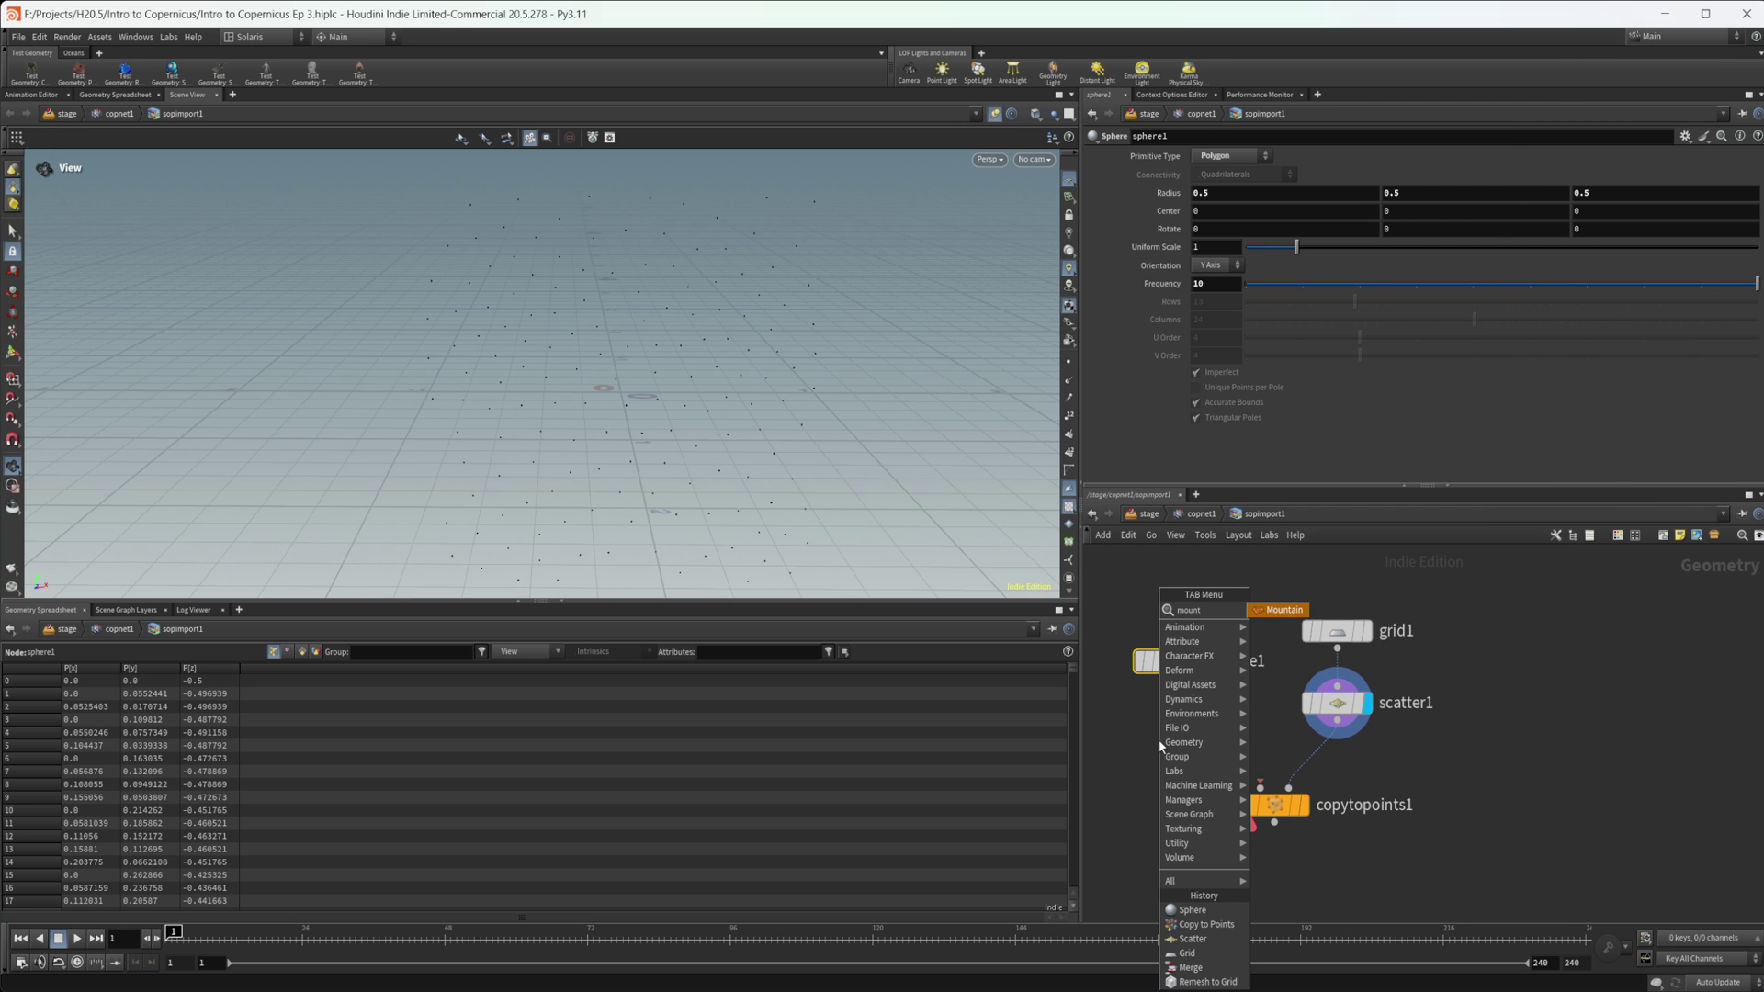
key(Return)
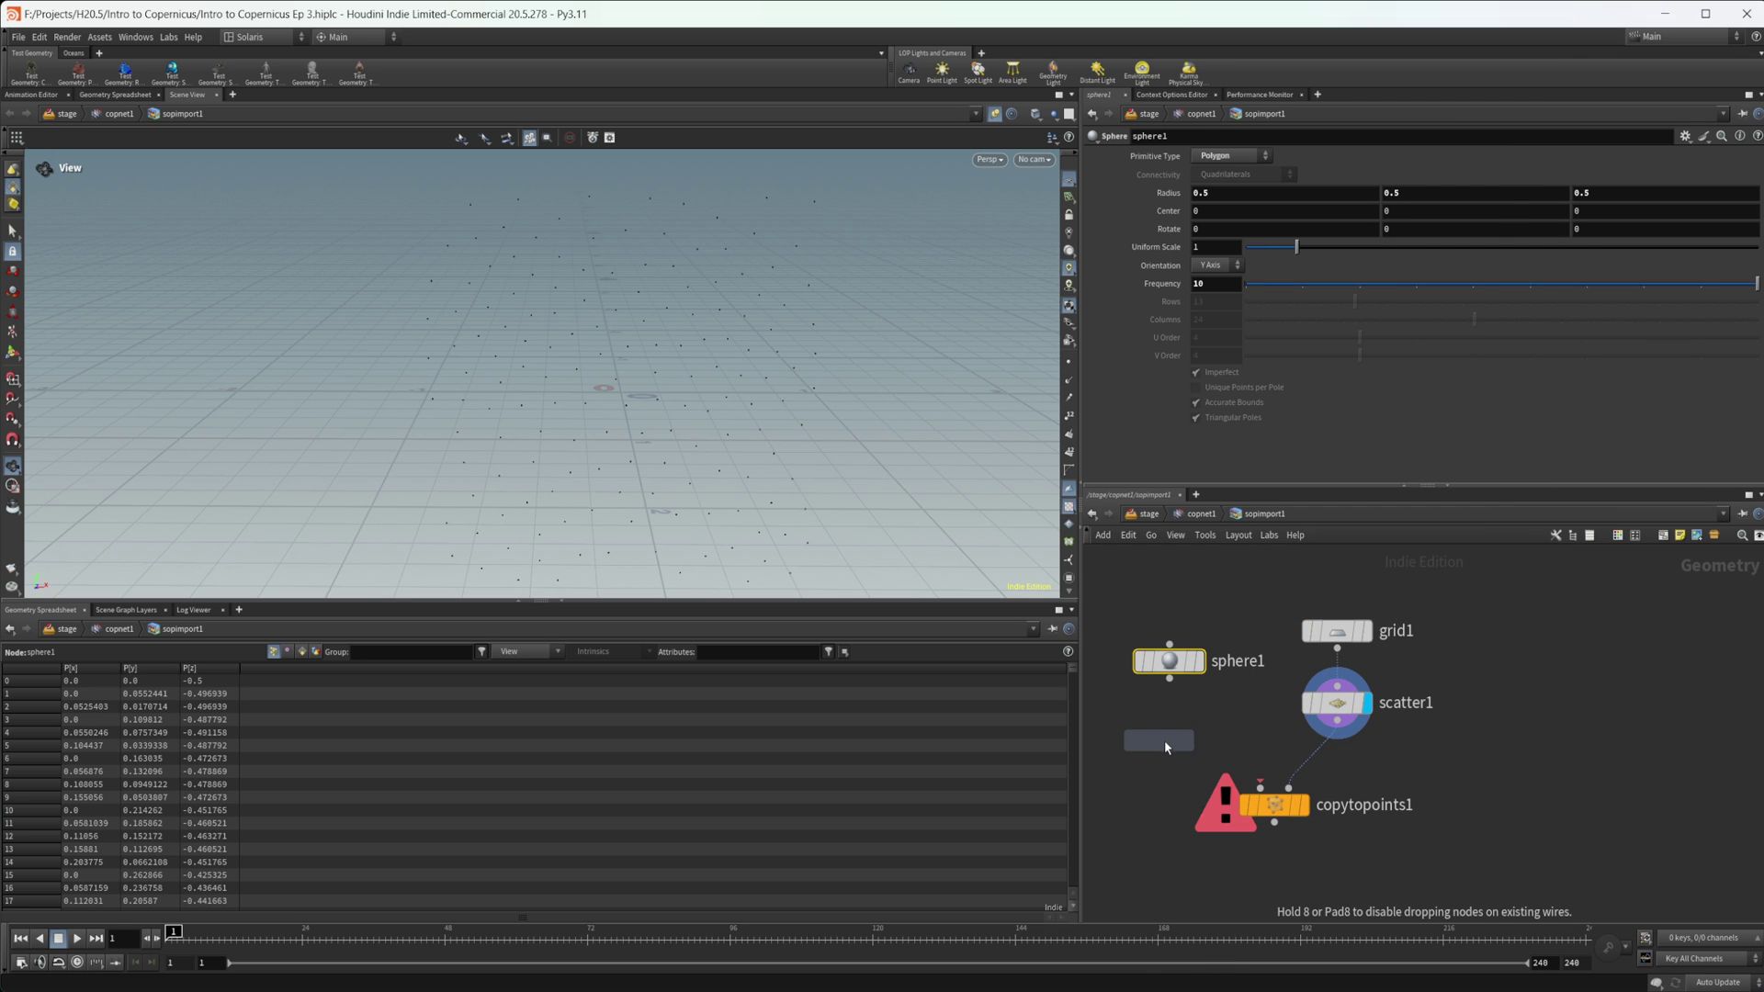
click(1165, 724)
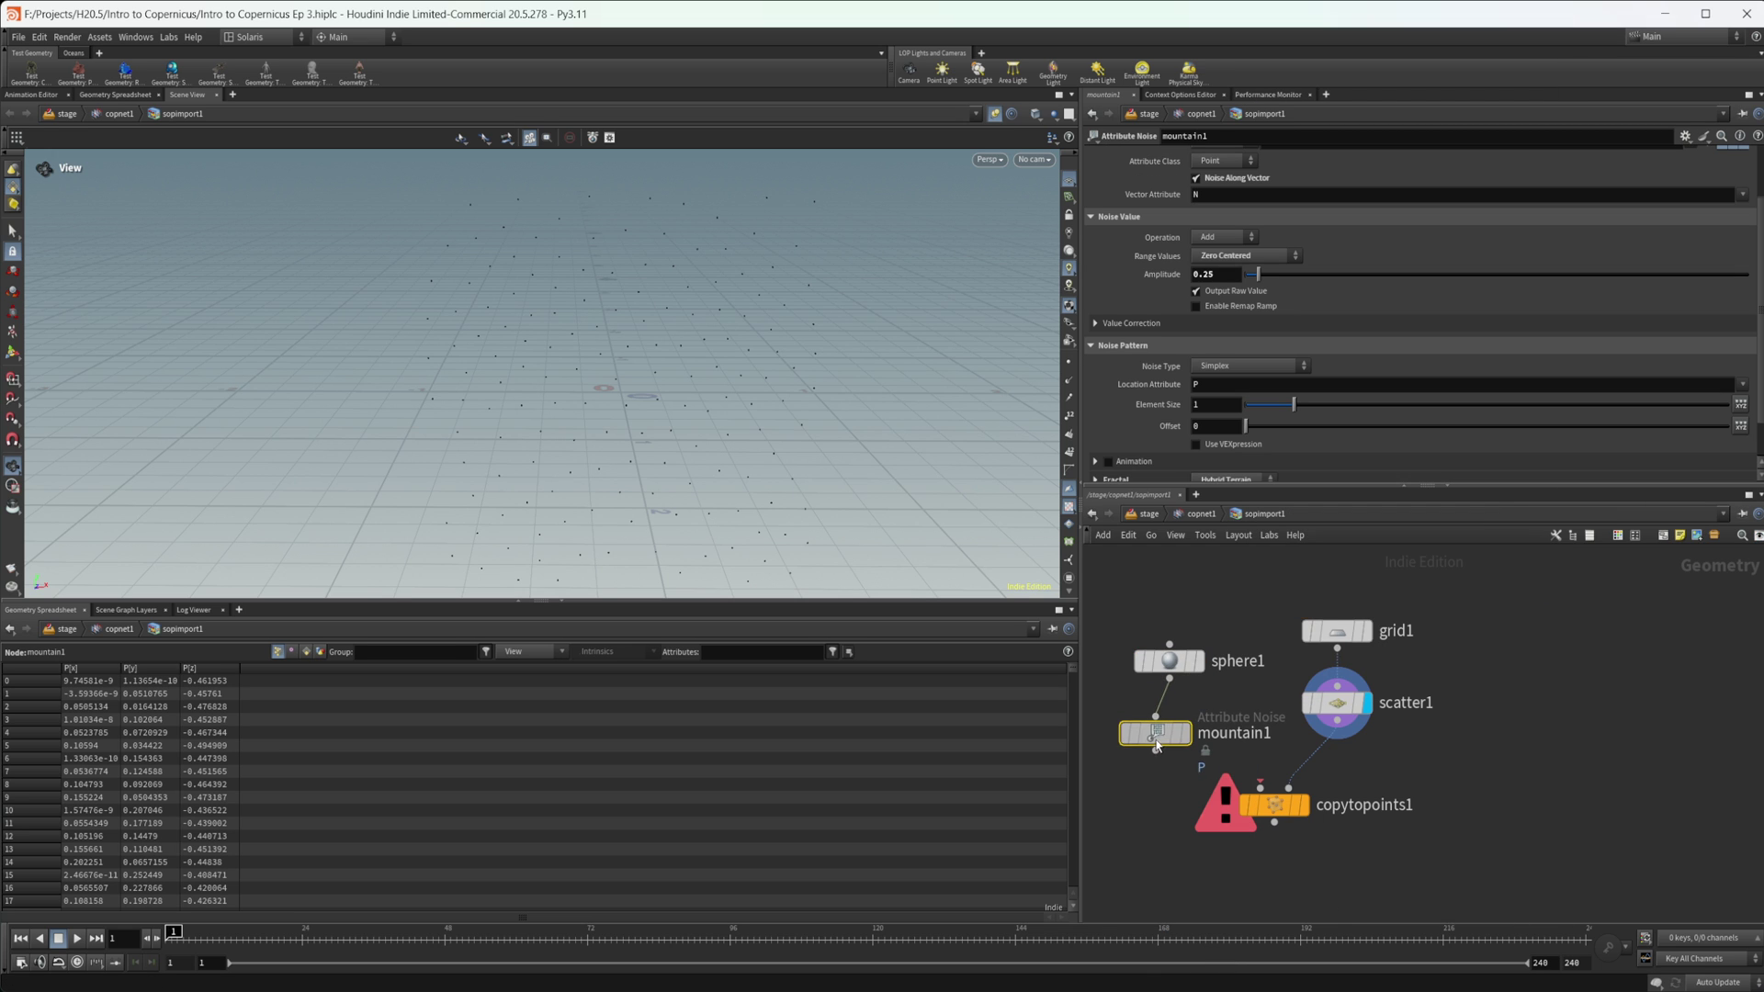
click(1198, 727)
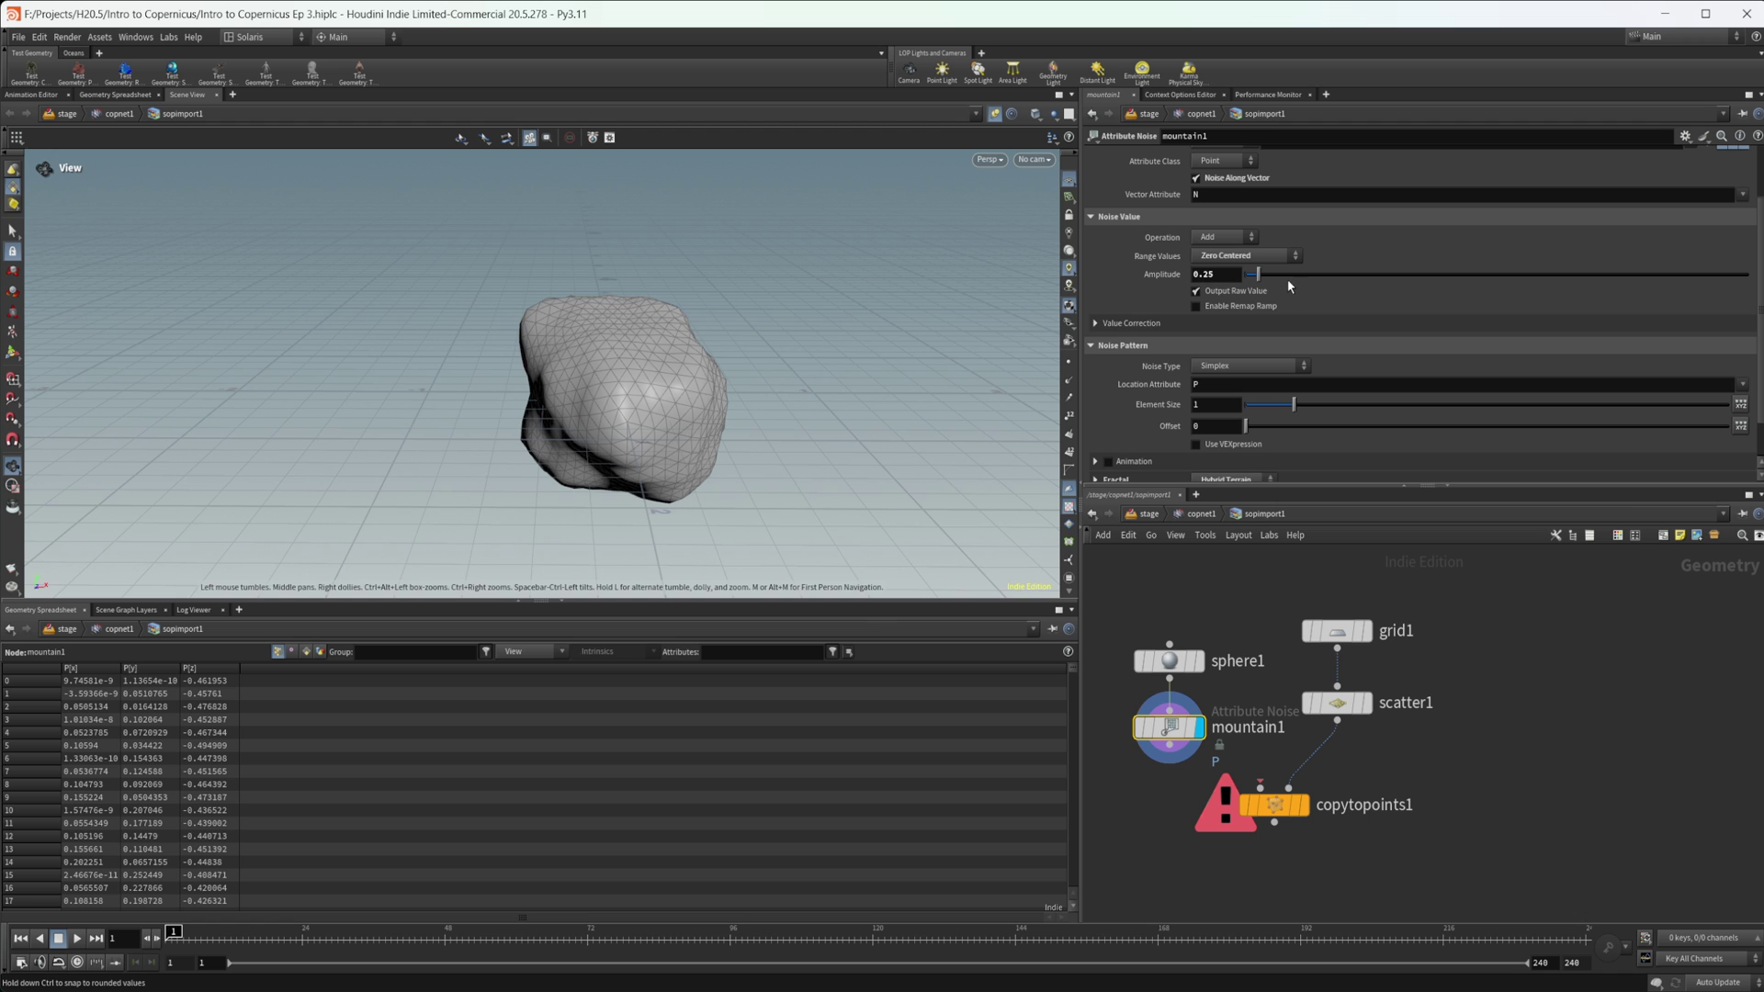
Shape the Mountain noise into a rock with amplitude 0.45, element size 1.23 and offset 10.51.
mouse_move(1289, 280)
mouse_down()
mouse_move(1303, 279)
mouse_move(1286, 283)
mouse_up()
drag(1245, 425, 1410, 425)
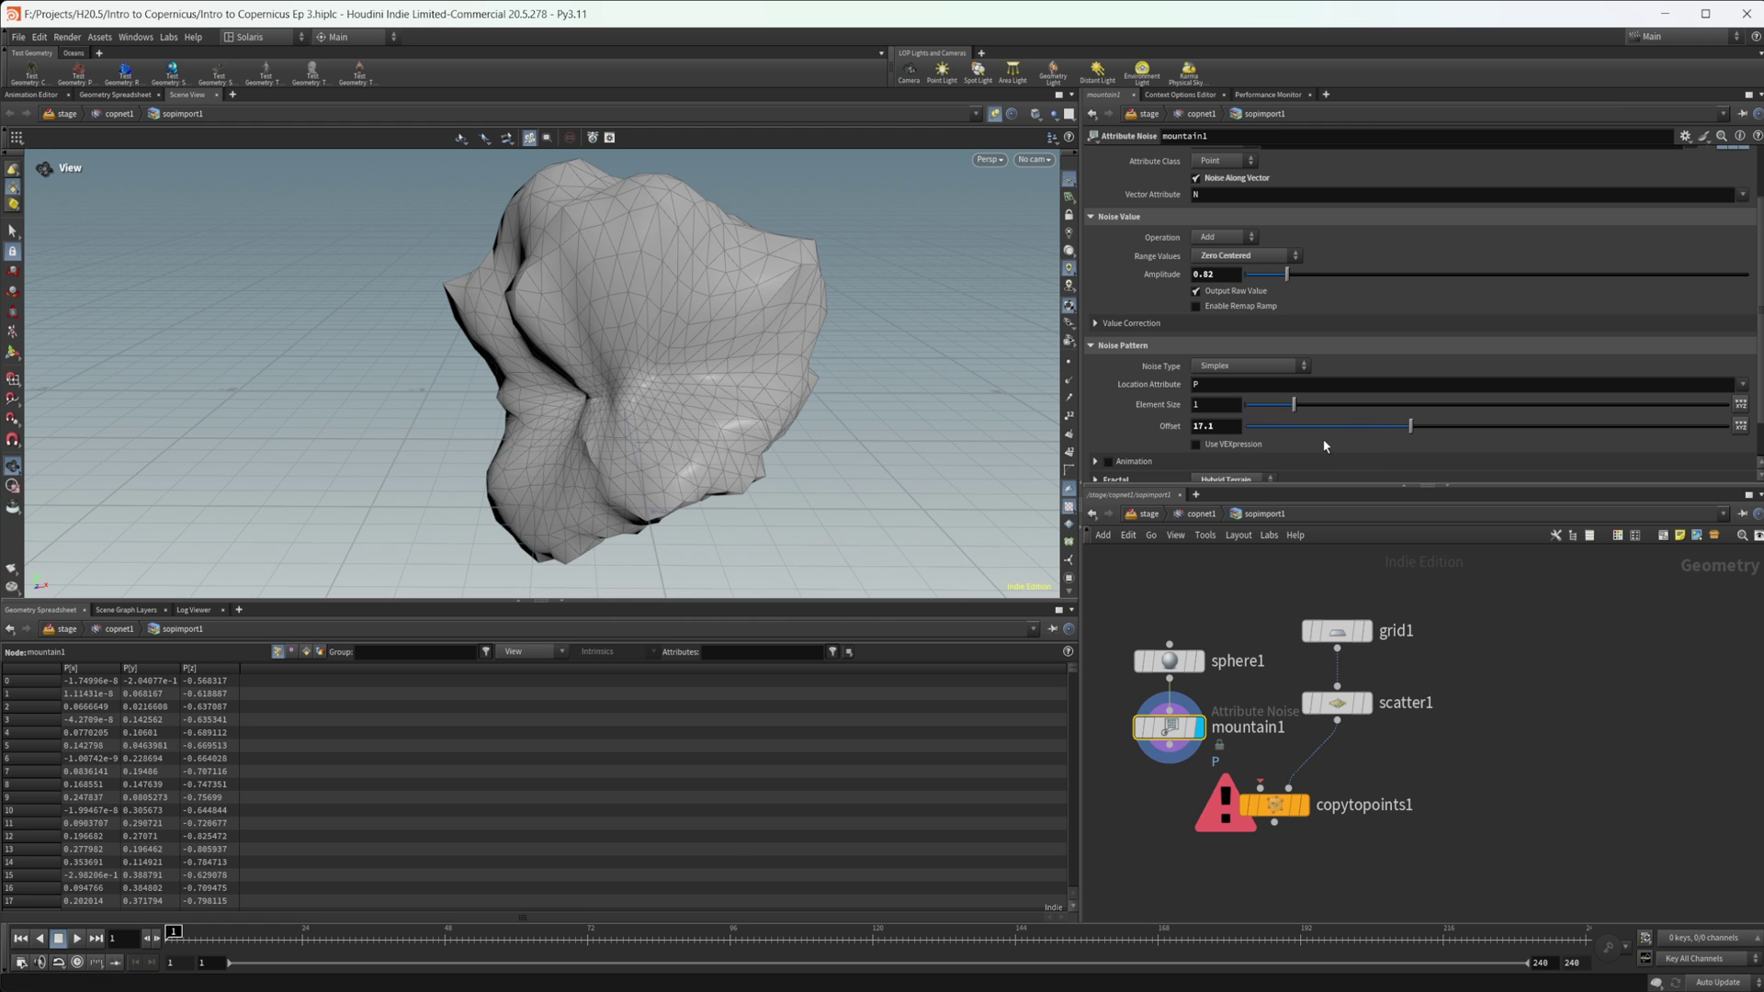
click(1373, 428)
mouse_move(1297, 407)
mouse_down()
mouse_move(1280, 403)
mouse_move(1306, 411)
mouse_up()
drag(1281, 287, 1271, 288)
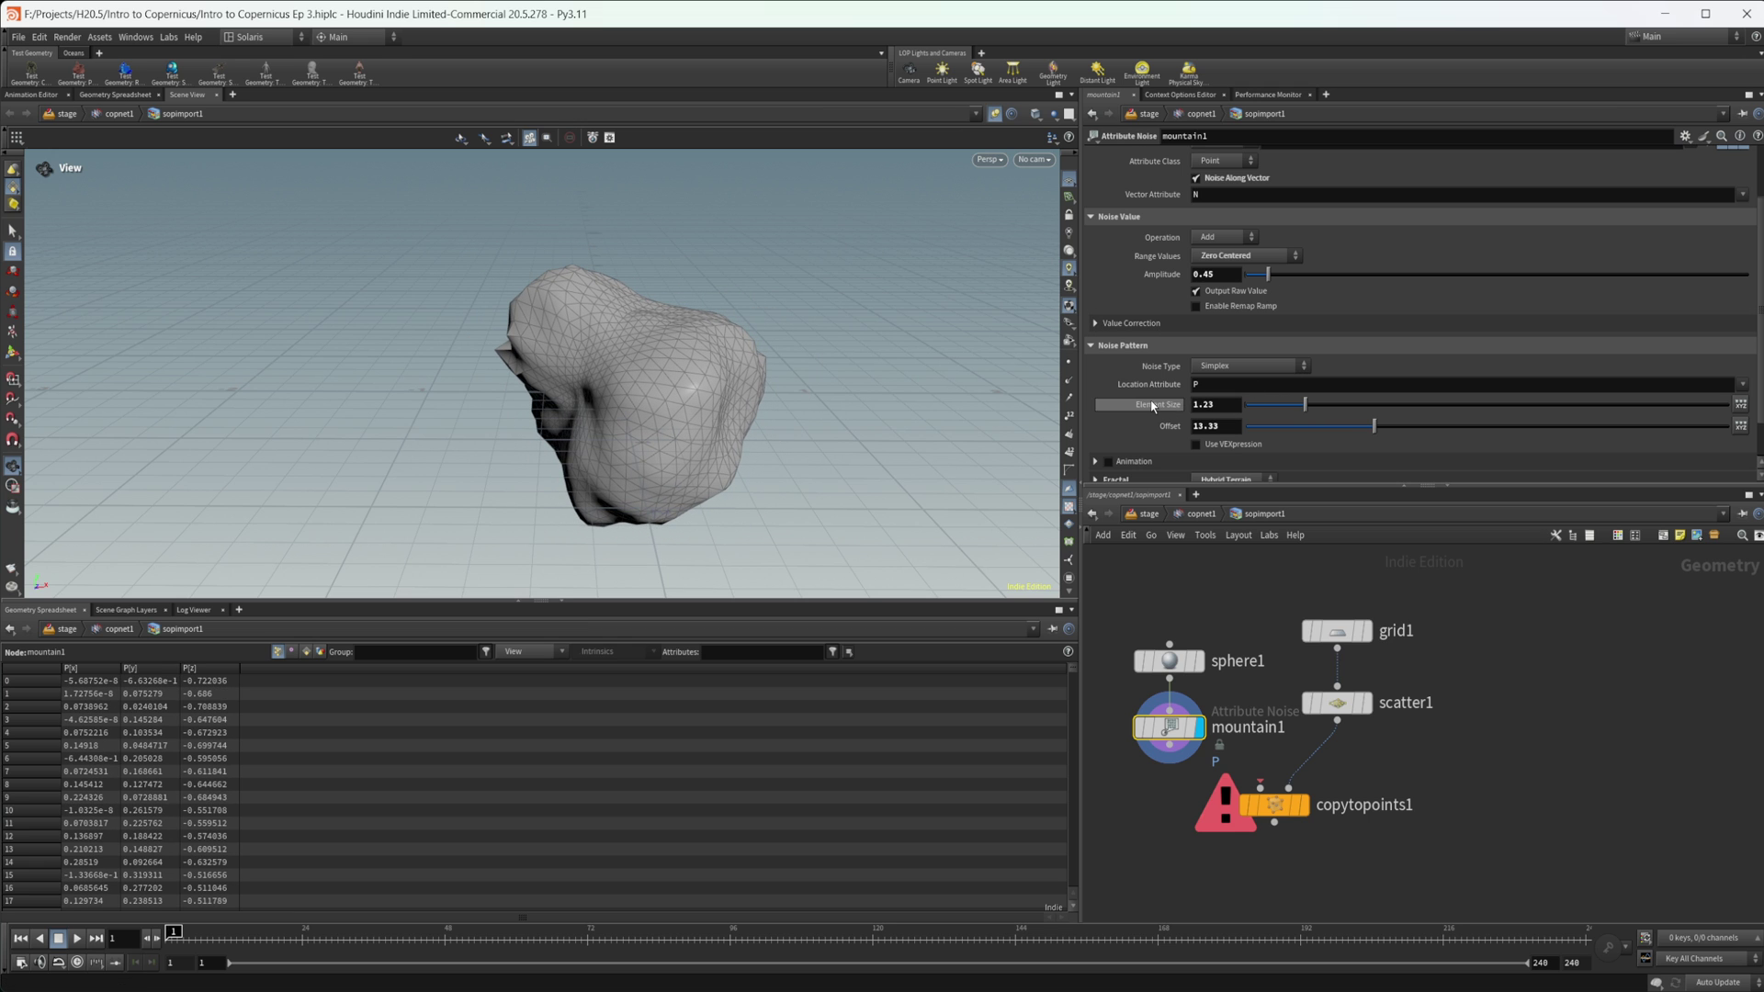
click(1347, 428)
Wire the Mountain node into the Copy to Points node's geometry input and display the Copy to Points result.
drag(578, 413, 1341, 845)
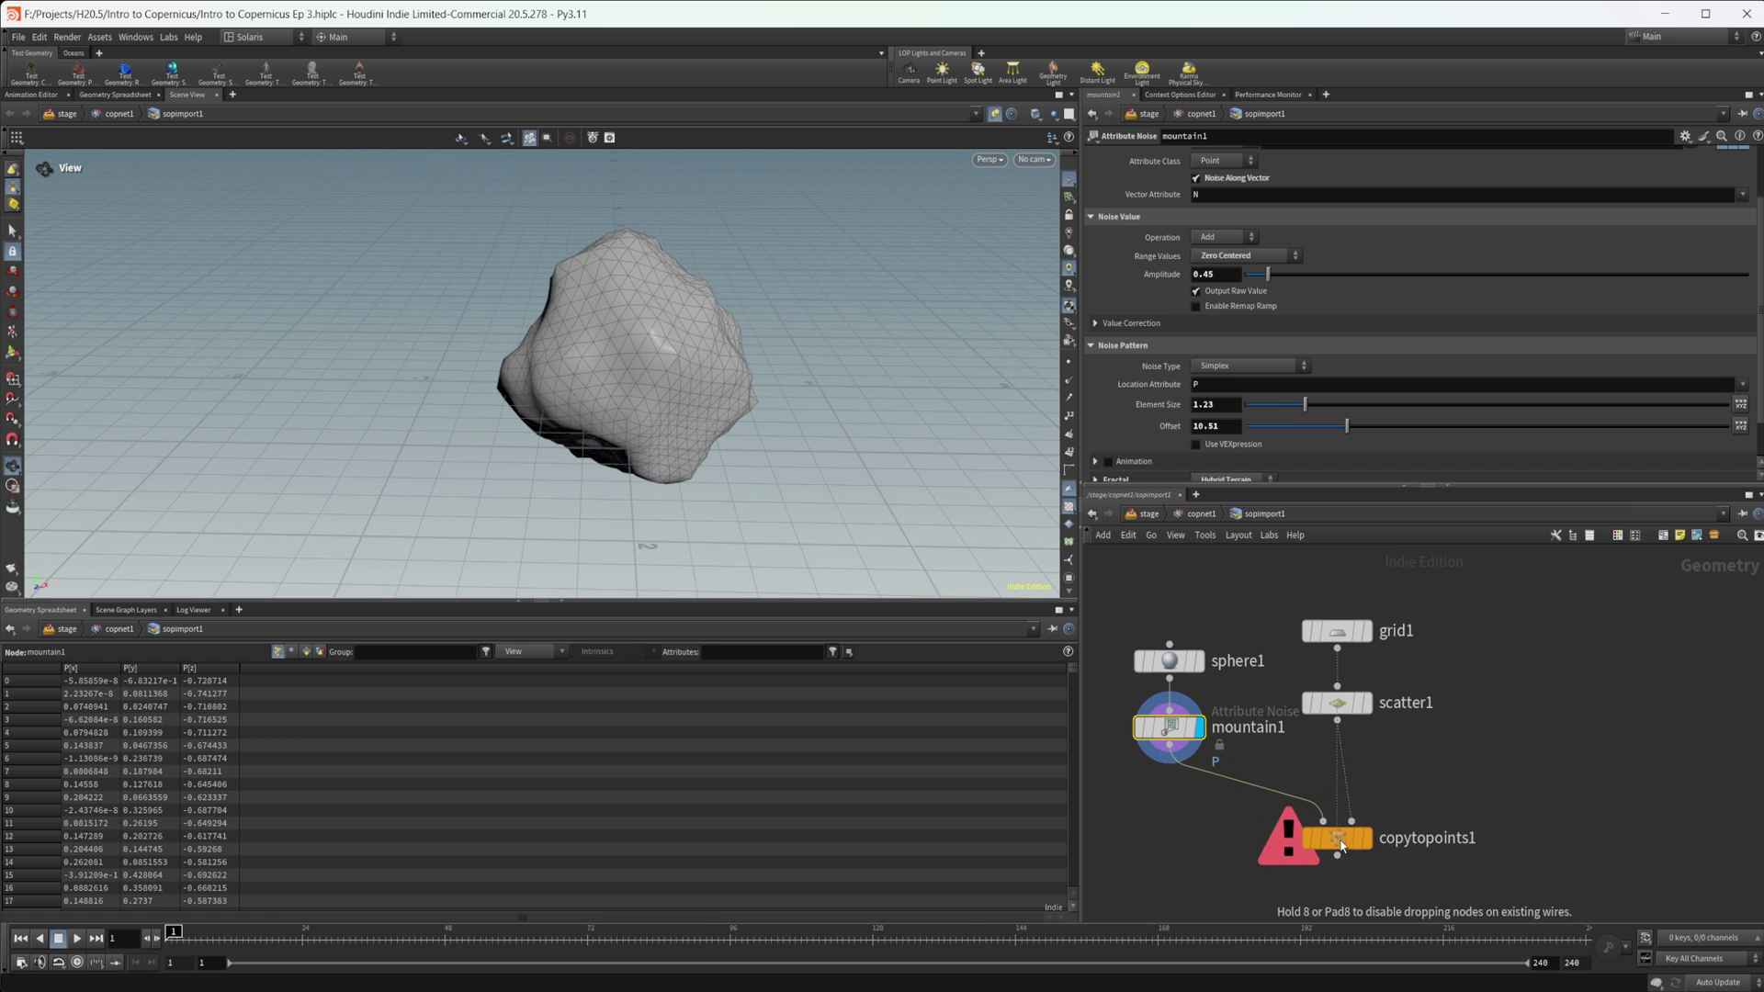
click(1364, 837)
middle_drag(1195, 843, 1203, 824)
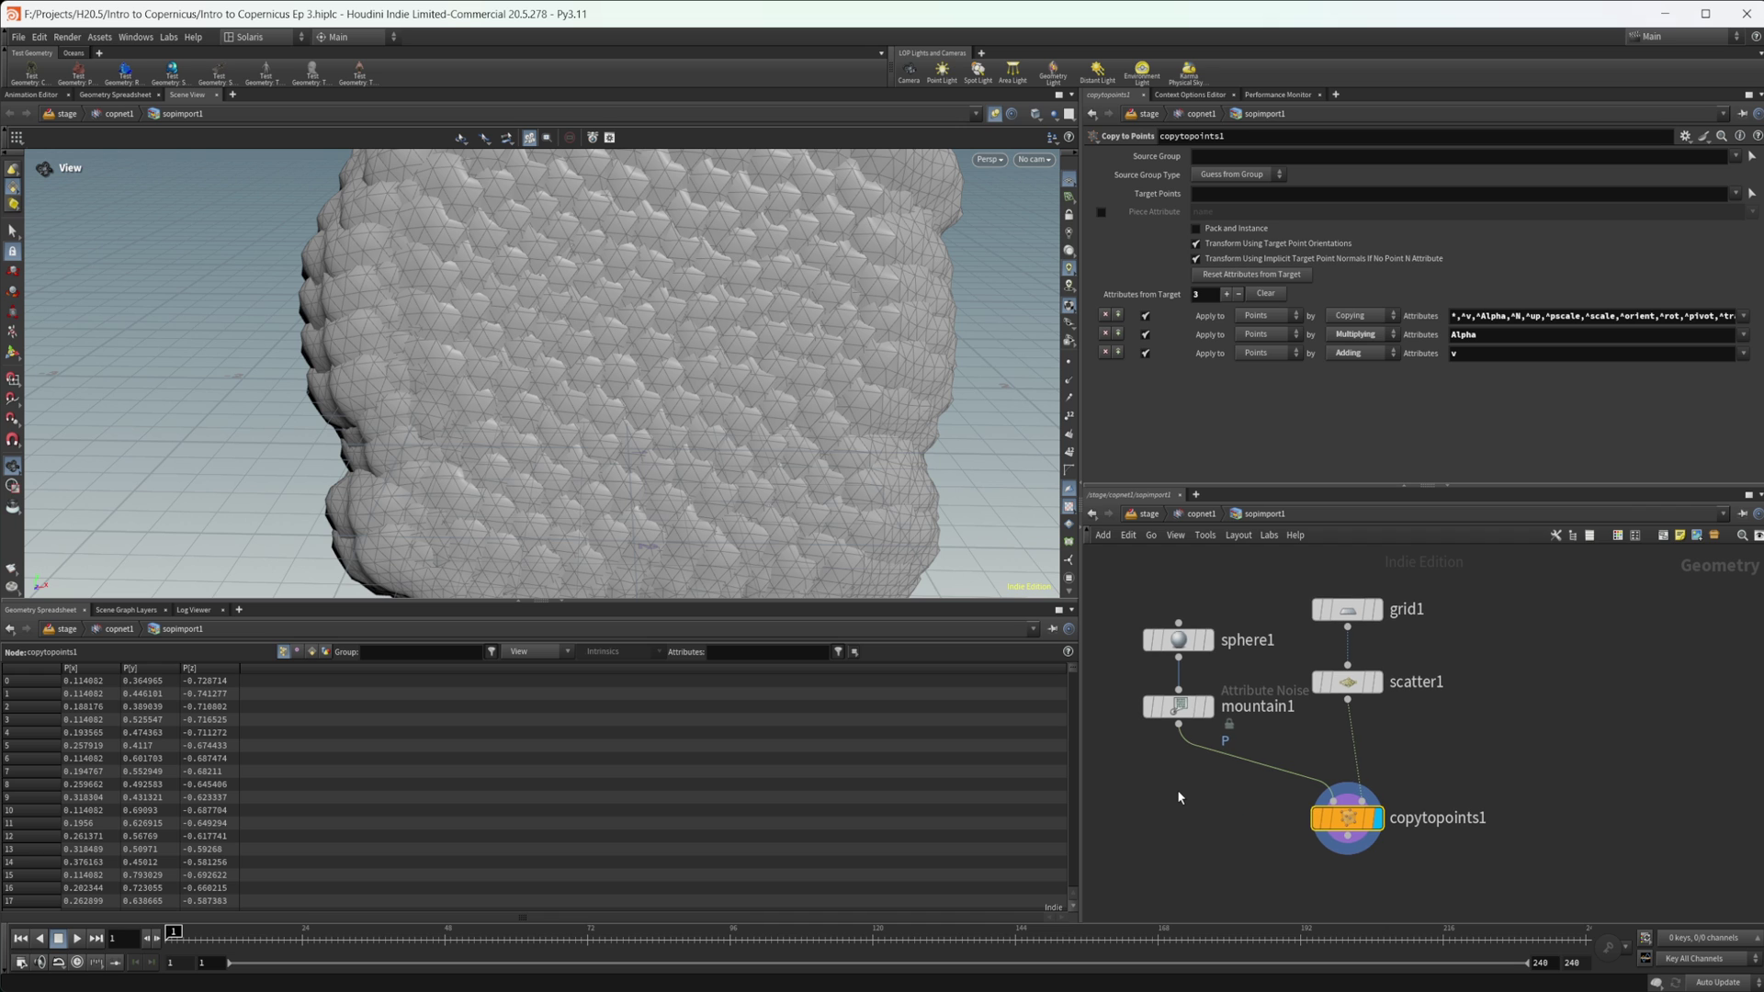
Insert a Transform node between the Mountain and Copy to Points nodes.
key(Tab)
text(trans)
key(Return)
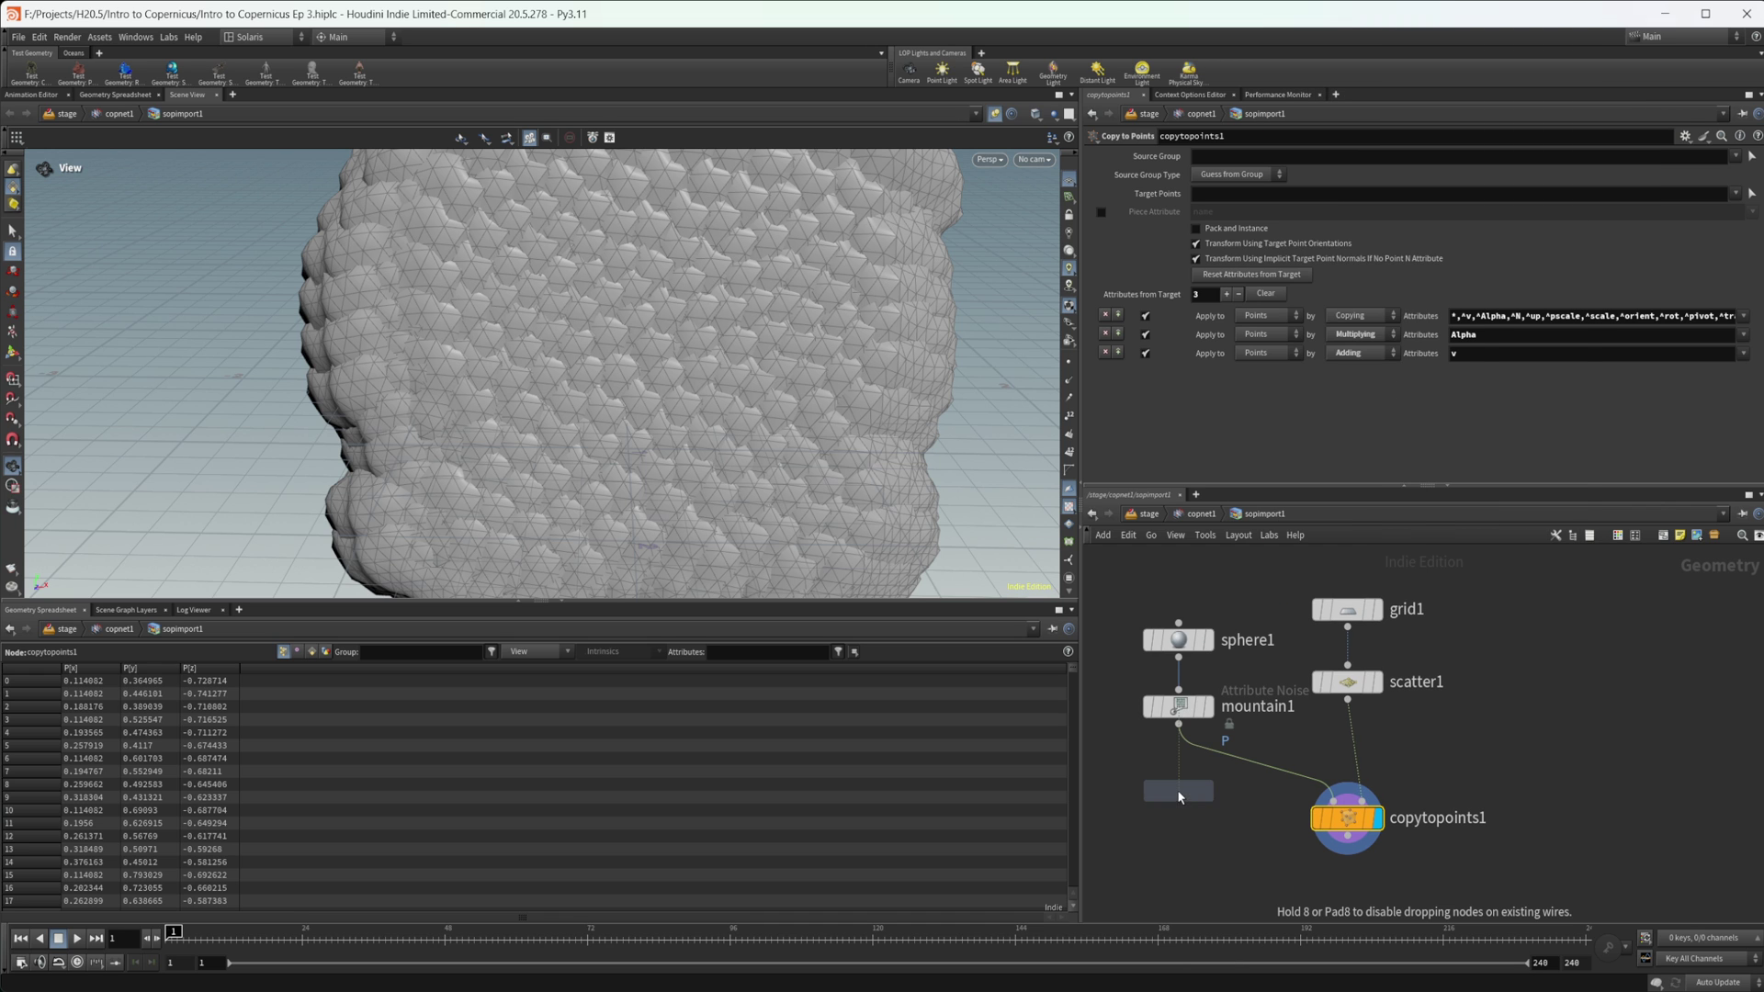
click(1179, 792)
mouse_move(1179, 796)
mouse_down()
mouse_move(1228, 779)
mouse_move(1179, 780)
mouse_up()
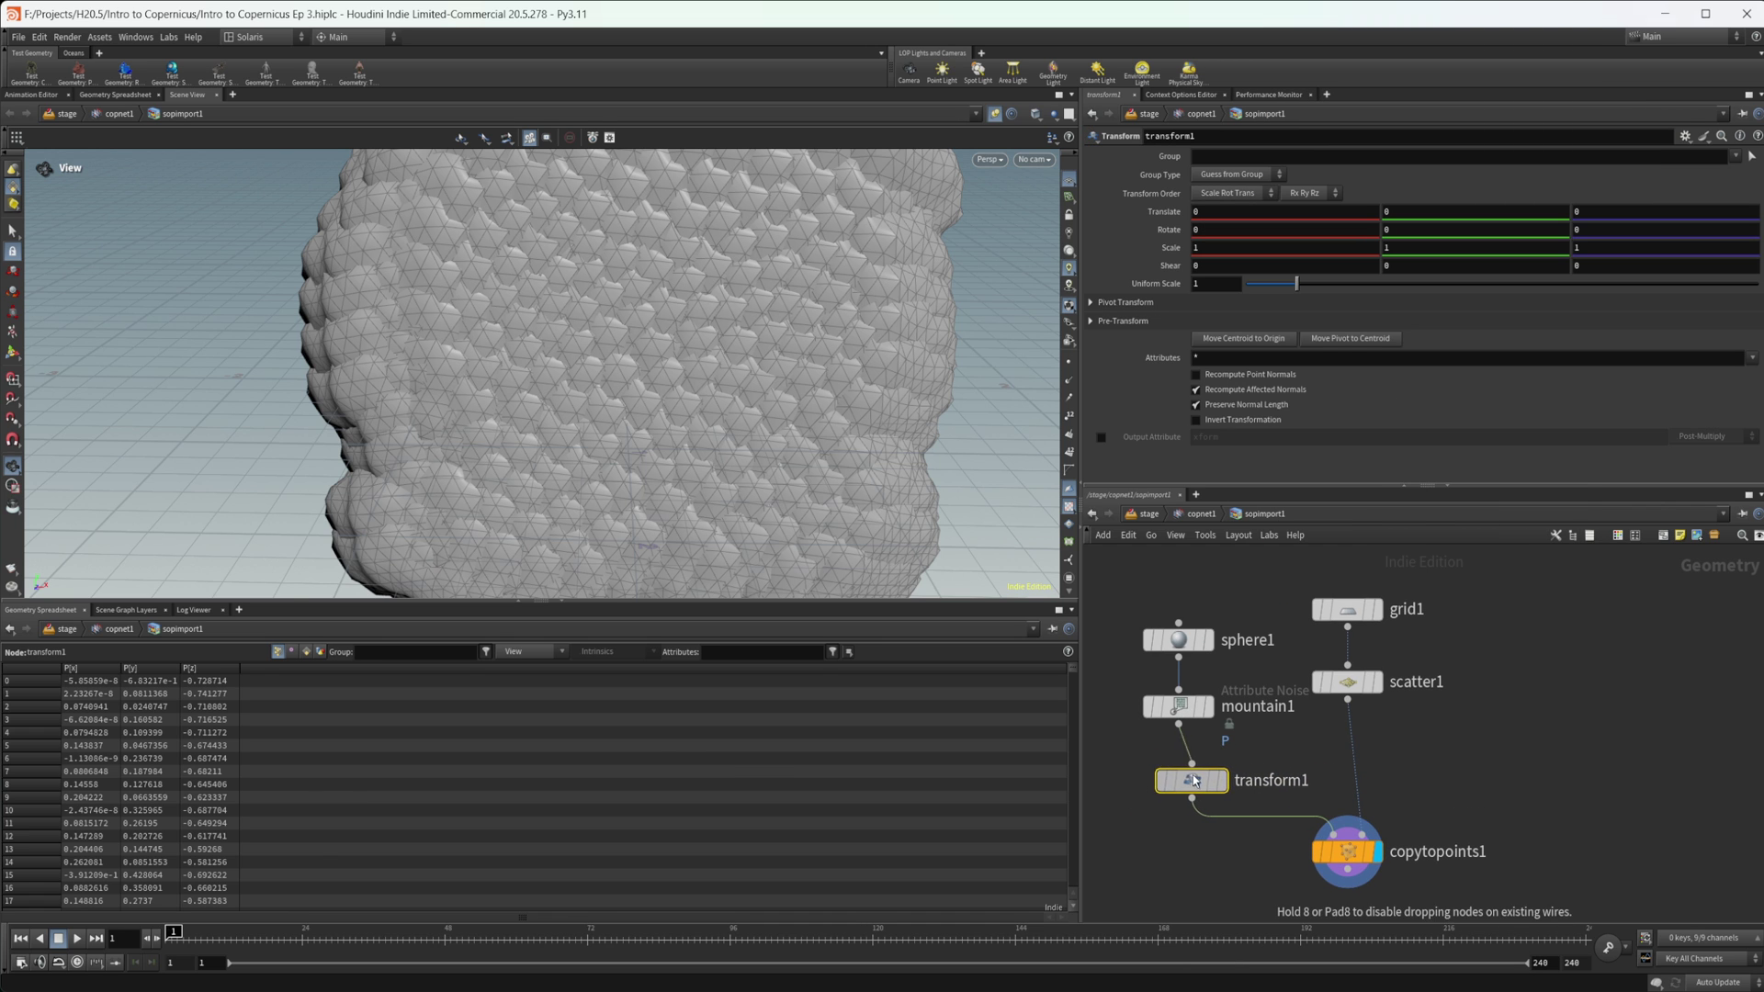
Scale the rock down with the Transform node's uniform scale set to 0.11.
drag(1296, 284, 1251, 285)
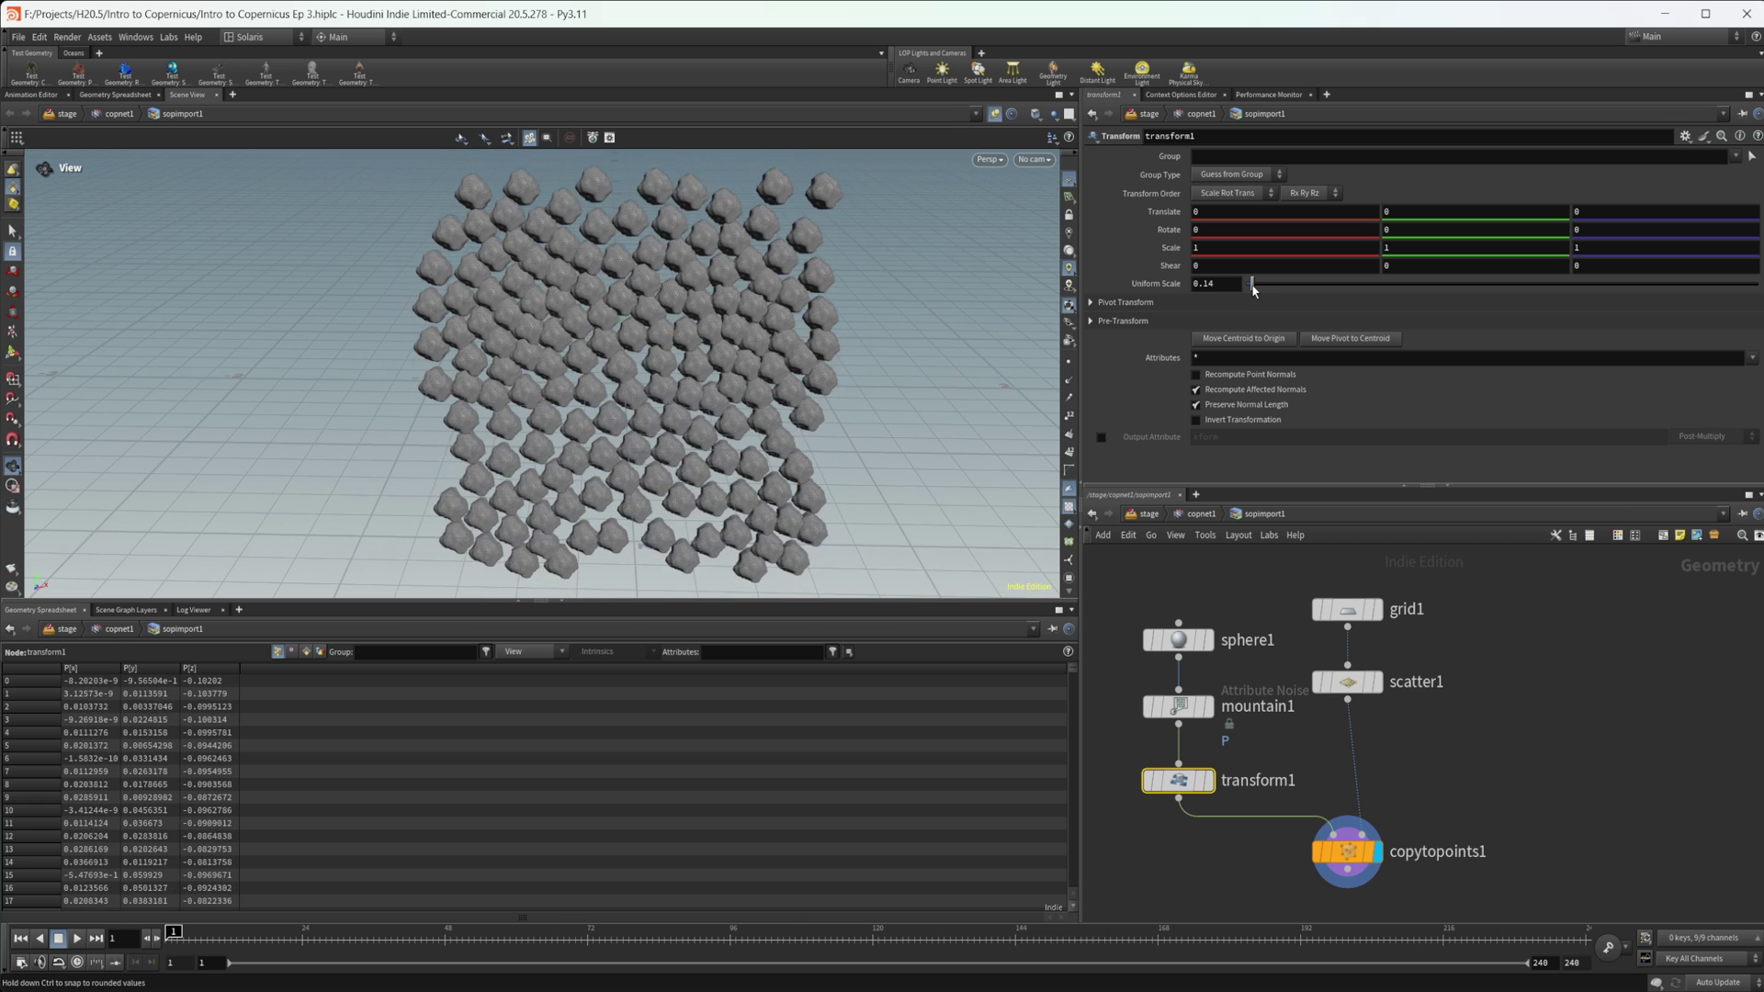
scroll(586, 437, down, 3)
drag(586, 437, 562, 405)
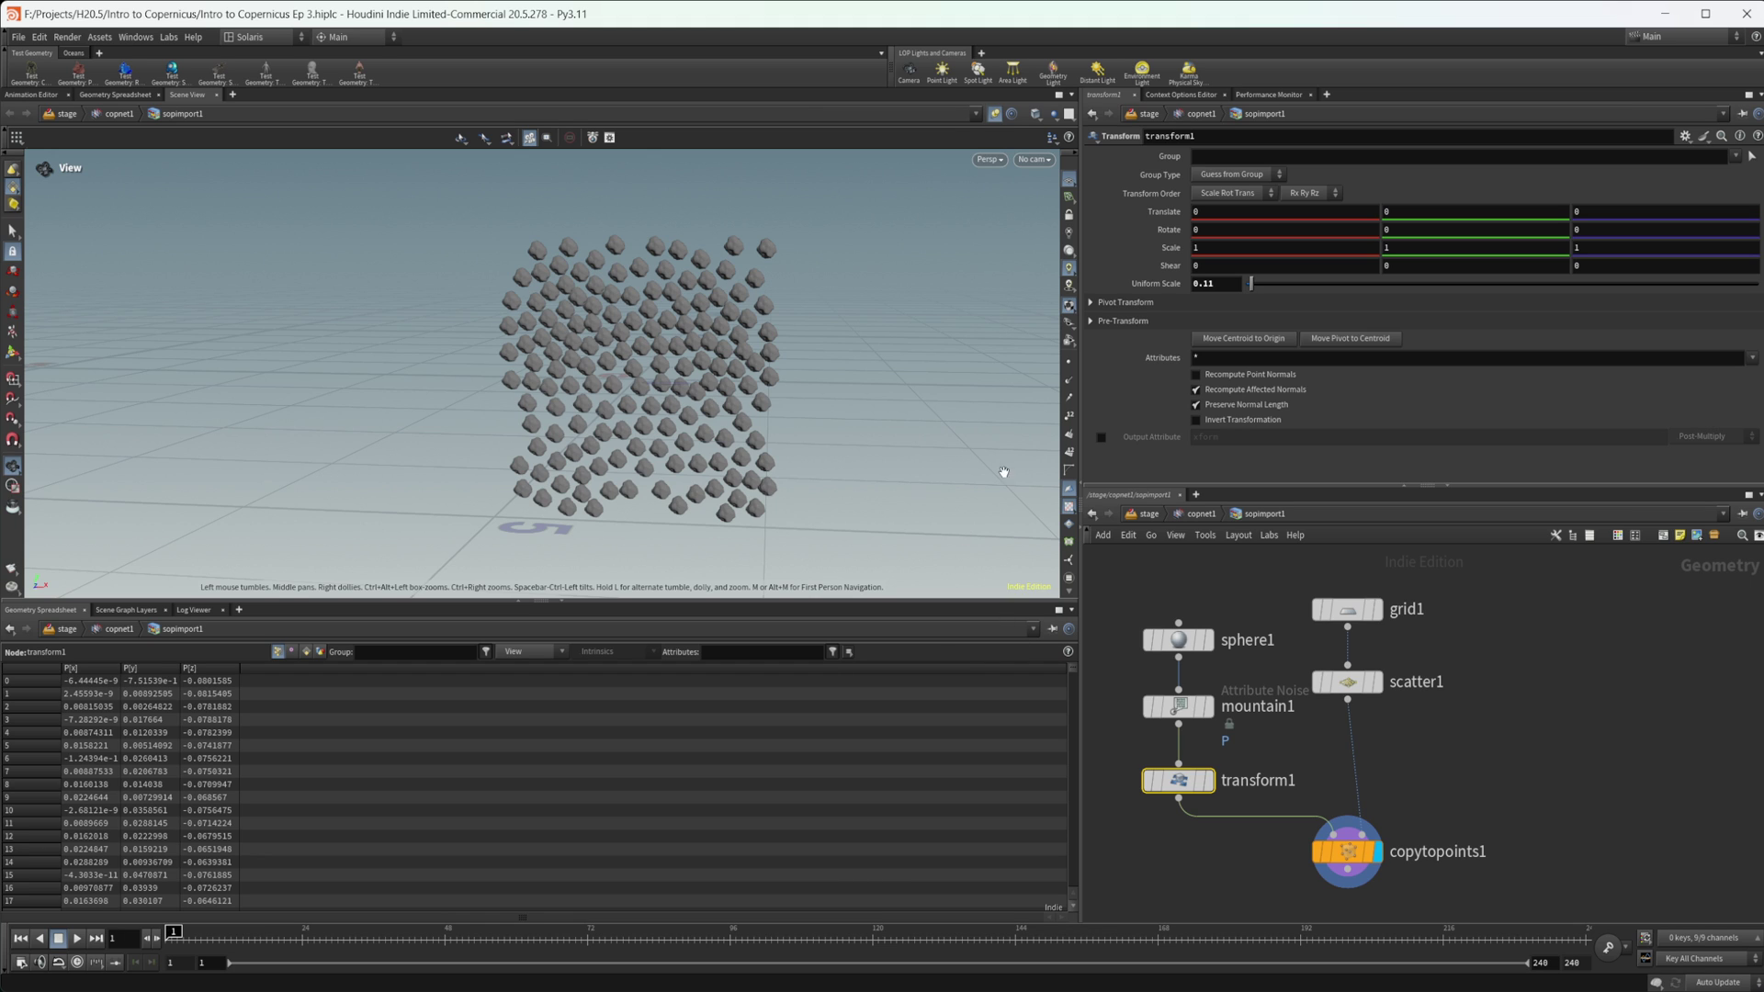
Insert an Attribute Randomize node between the Scatter and Copy to Points nodes.
key(Tab)
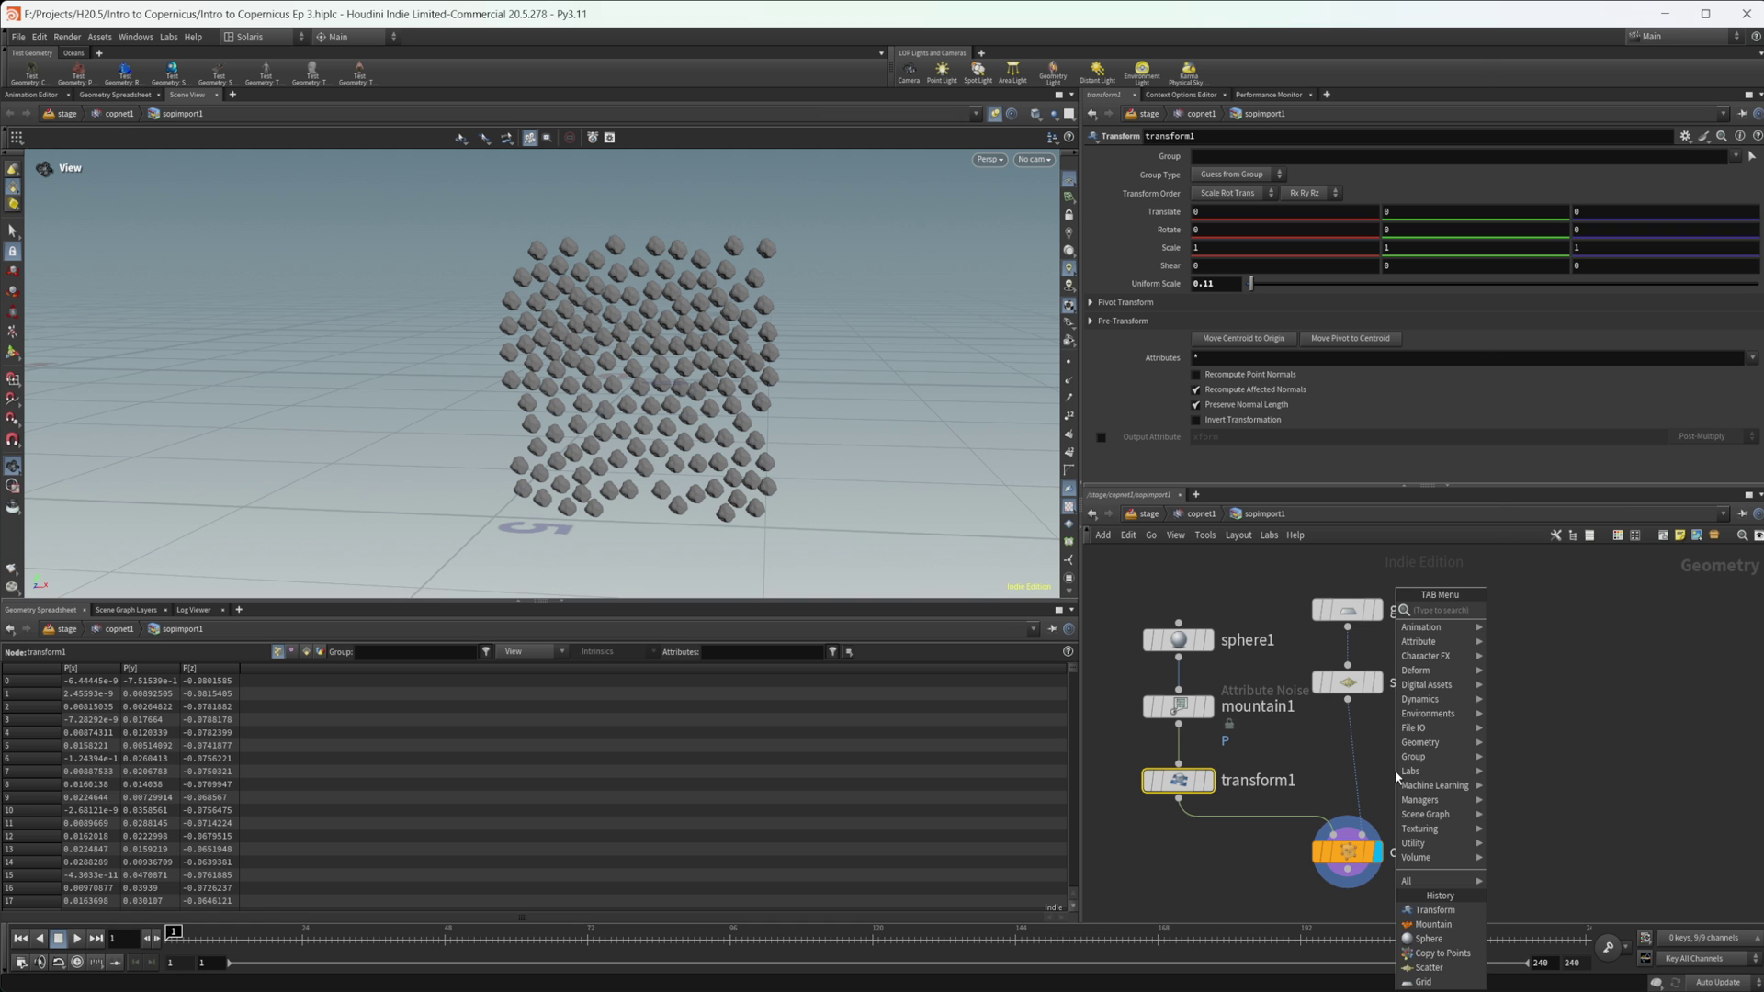
text(att rn)
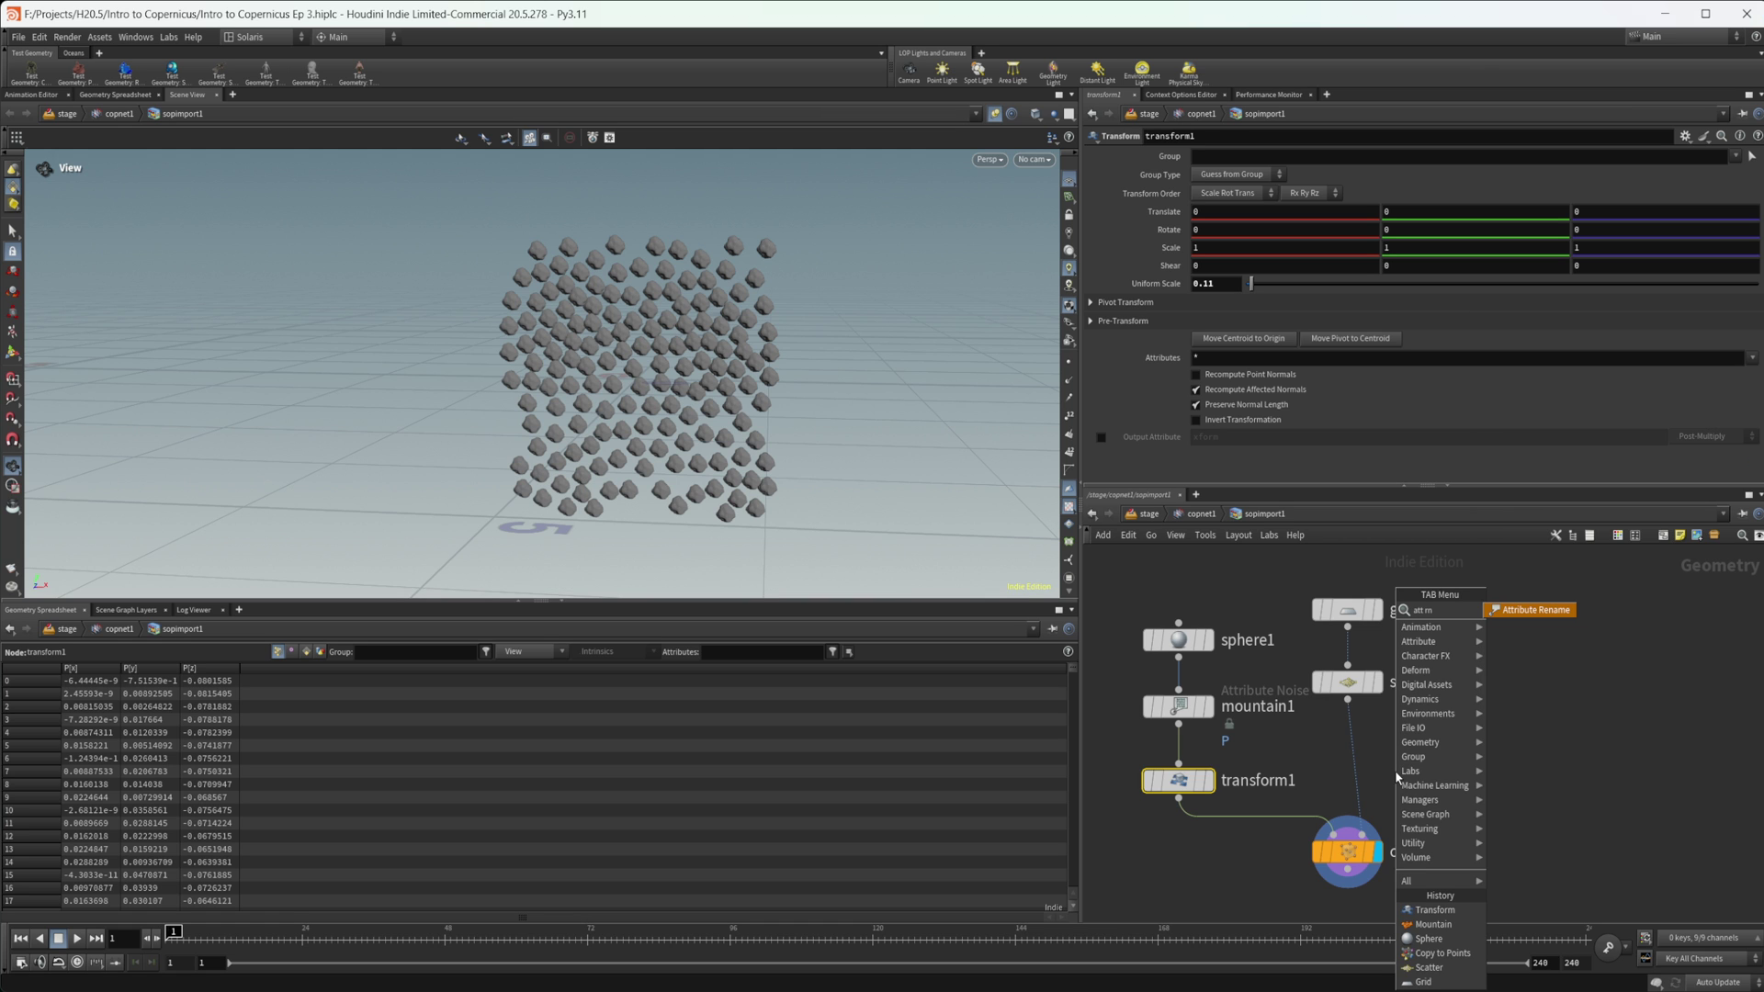
key(BackSpace)
text(an)
key(Return)
click(1395, 773)
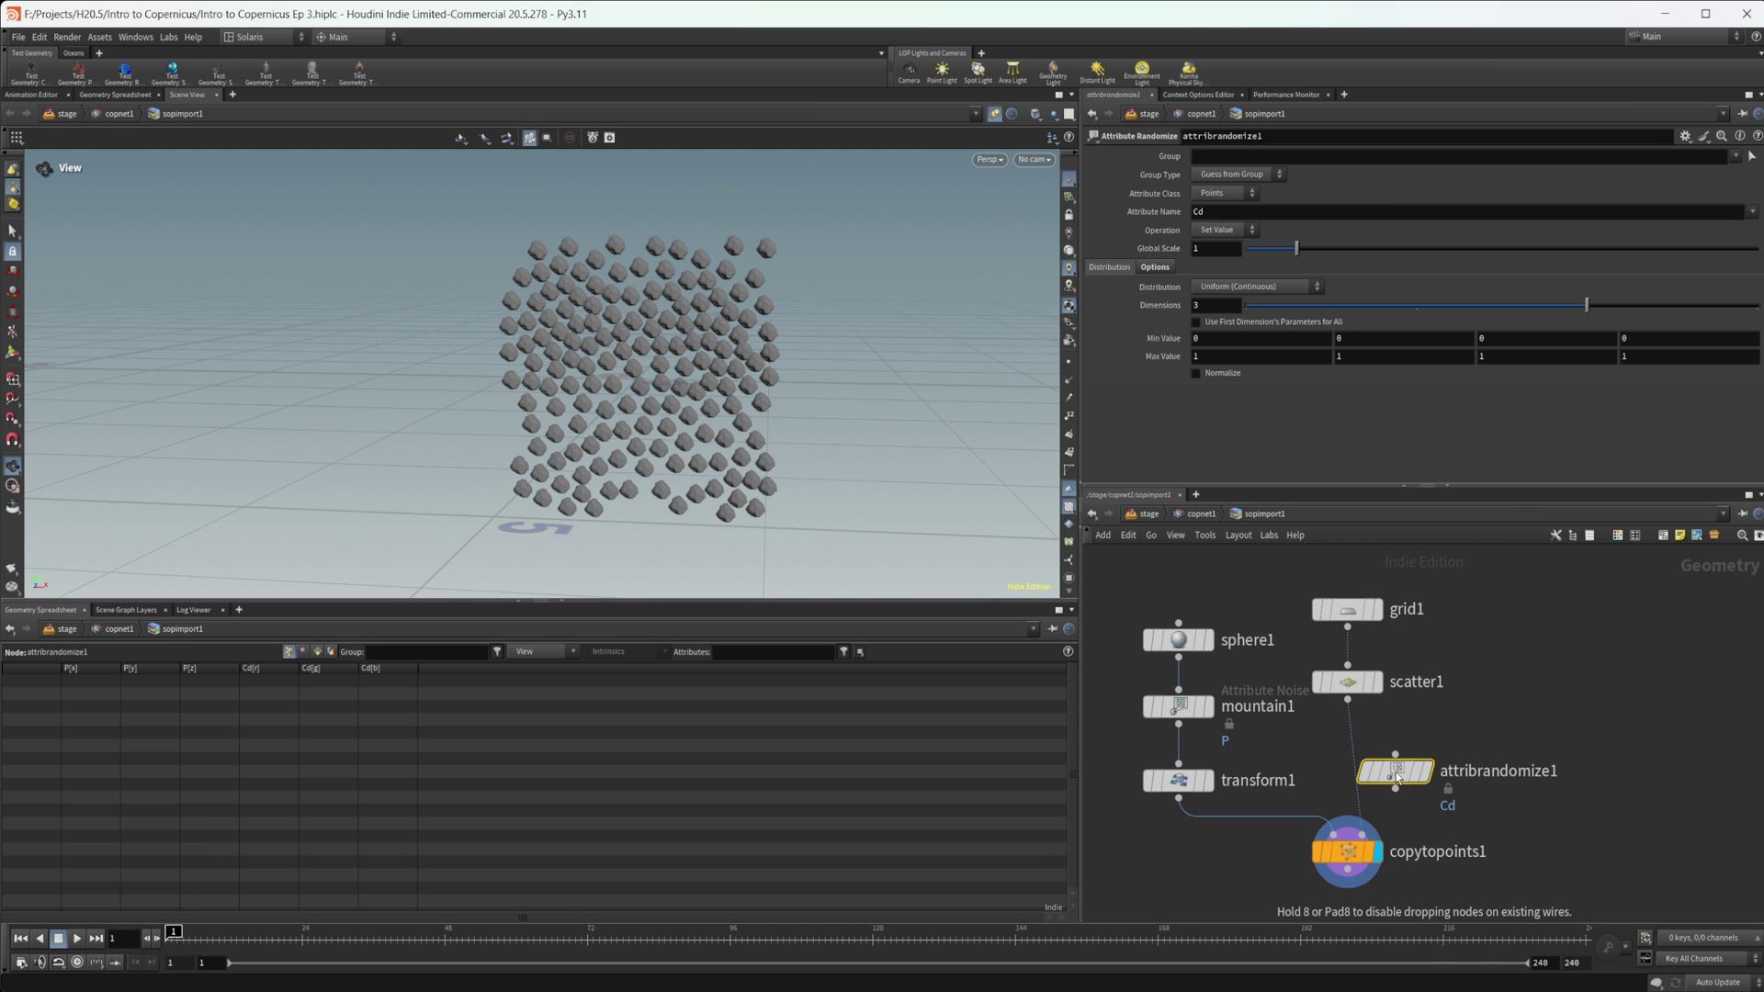
drag(1395, 776, 1348, 759)
Make the Attribute Randomize node vary the pscale attribute with 1 dimension.
drag(1206, 213, 1080, 216)
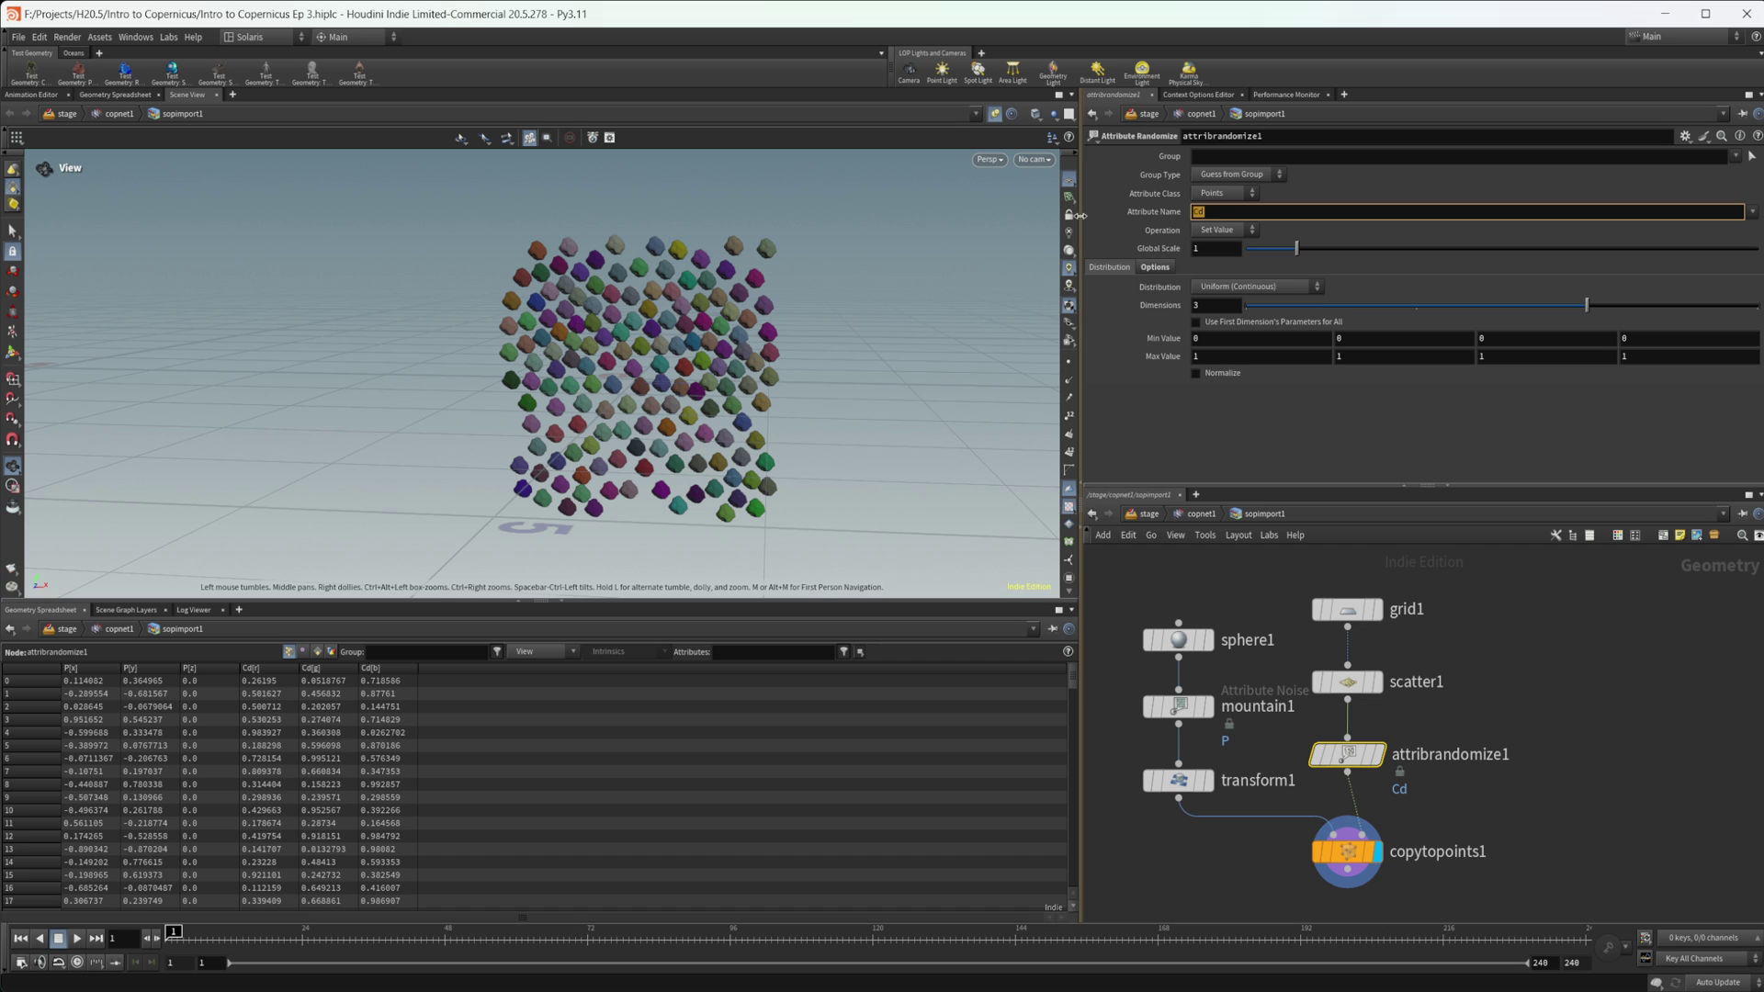
text(pscale)
key(Return)
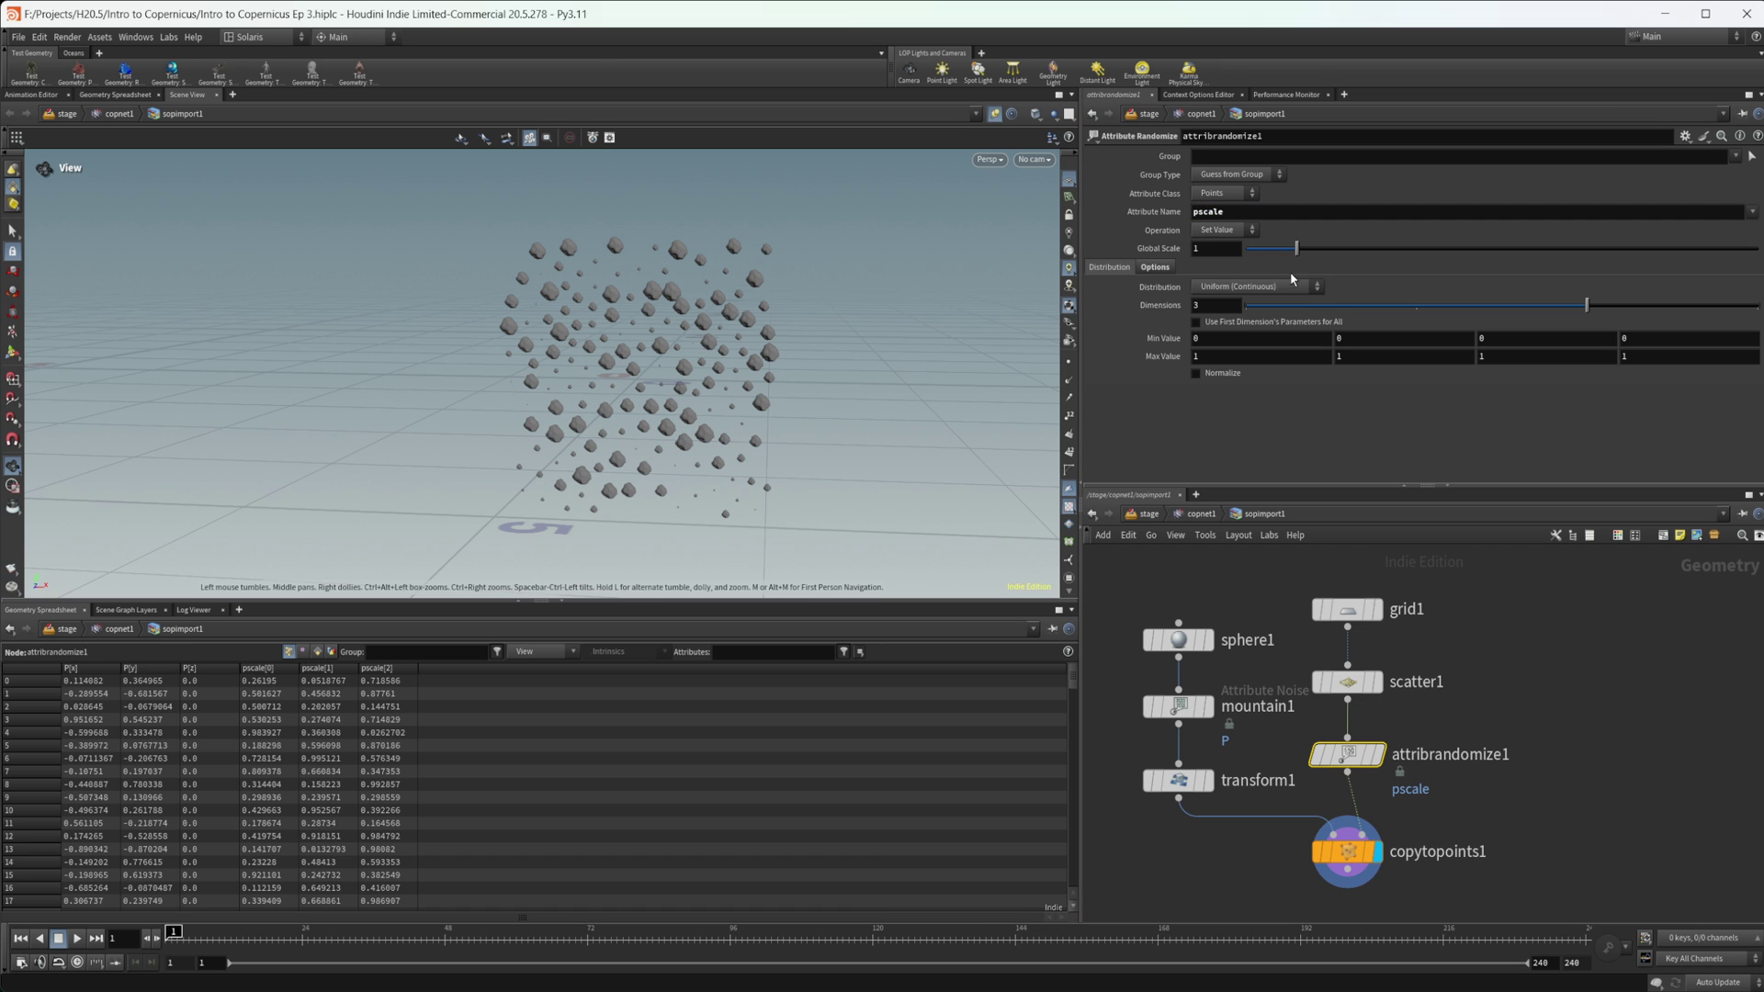
click(1269, 305)
Set the pscale randomization's minimum value to 0.3 and maximum value to 0.8.
click(1214, 323)
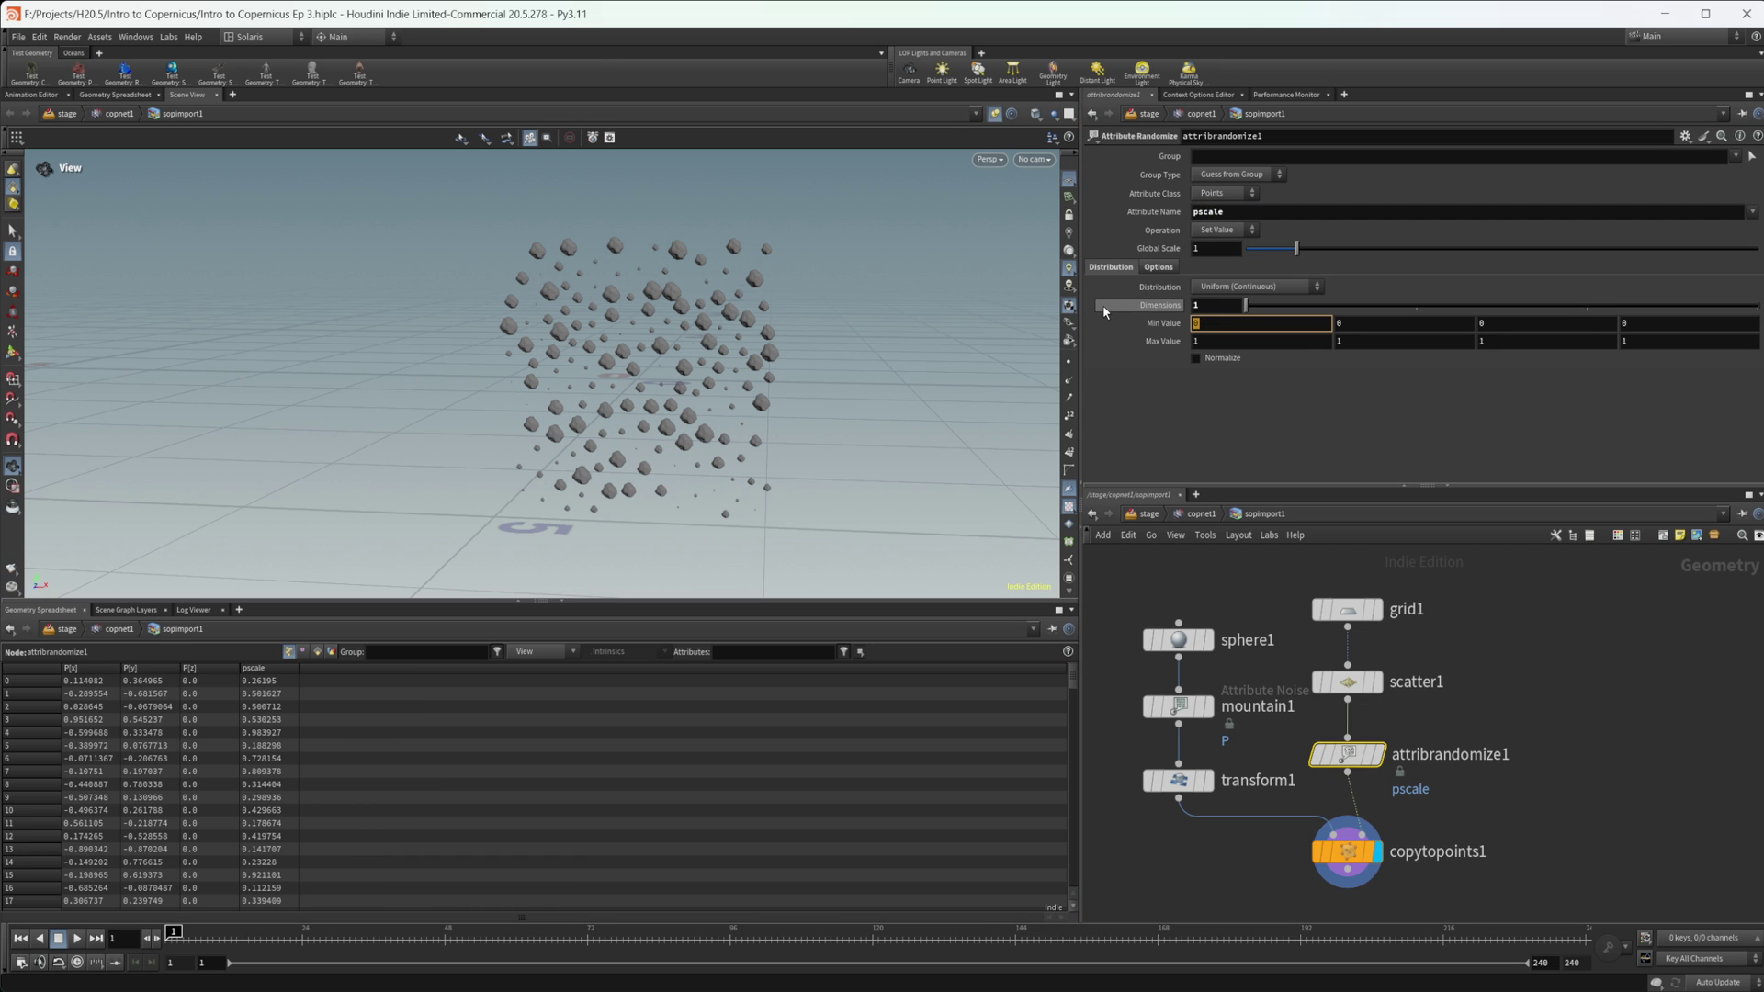
text(0.3)
key(Return)
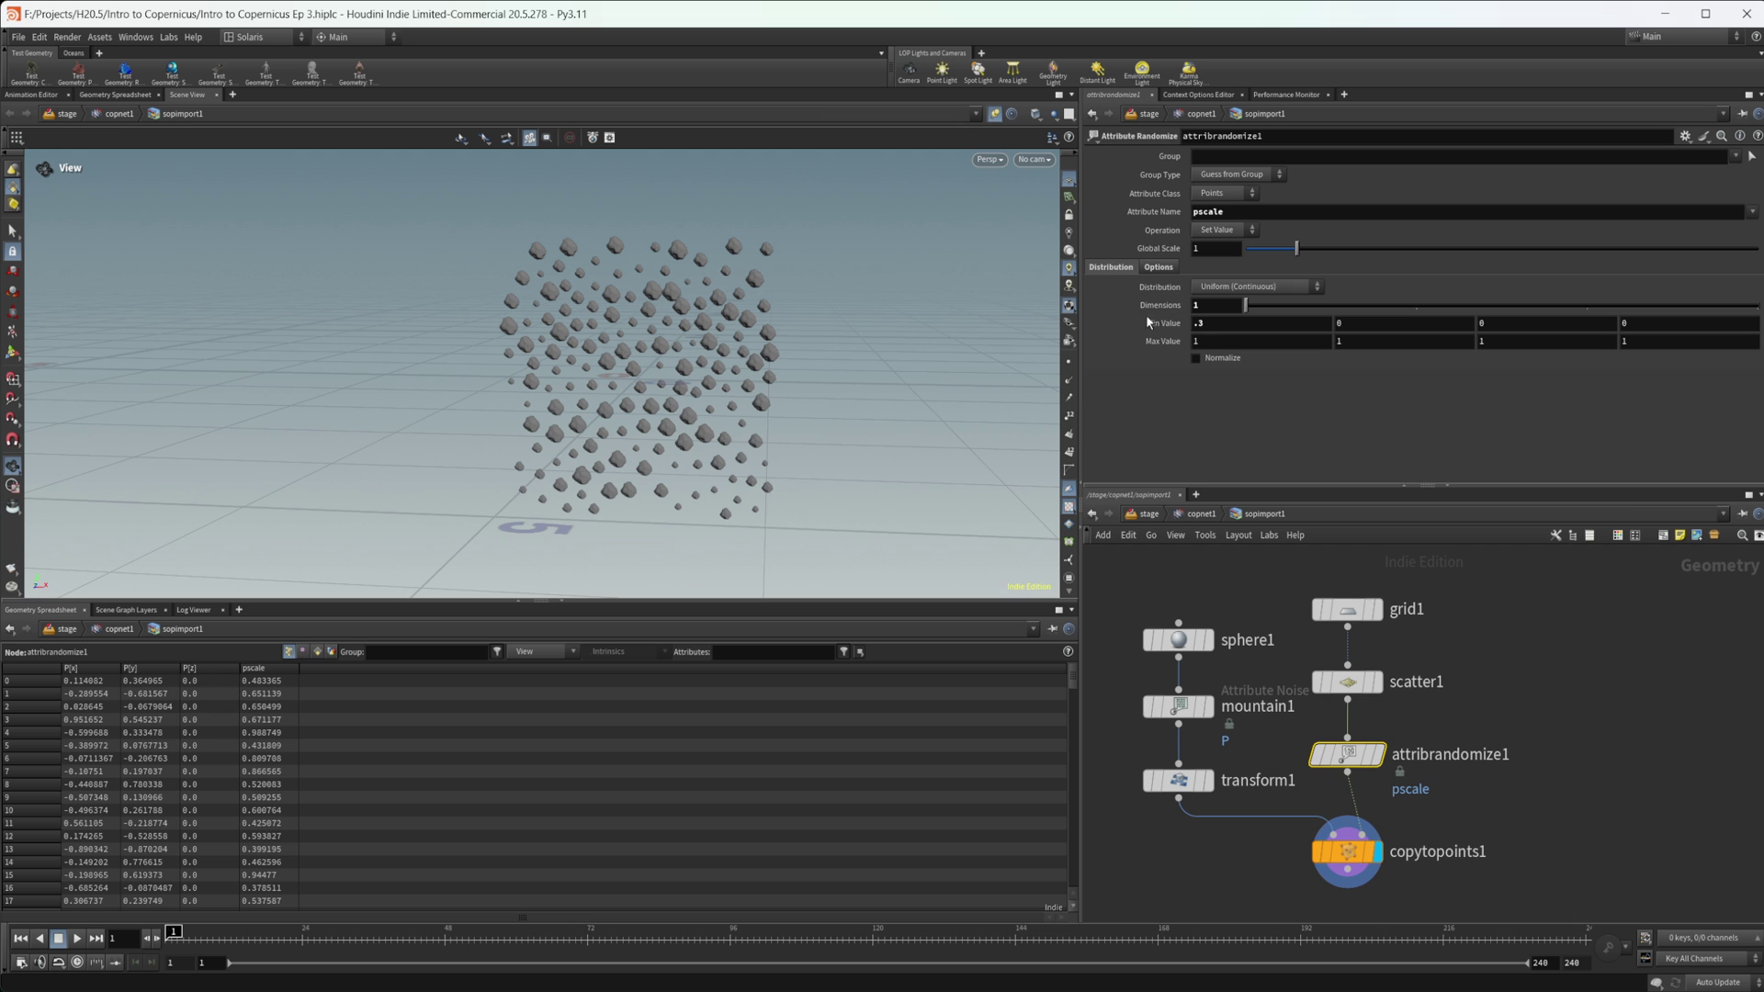
key(Tab)
text(.8)
key(Return)
drag(634, 386, 692, 318)
Move Copy to Points down and insert a duplicate of the pscale Attribute Randomize node above it.
middle_drag(1503, 795, 1502, 717)
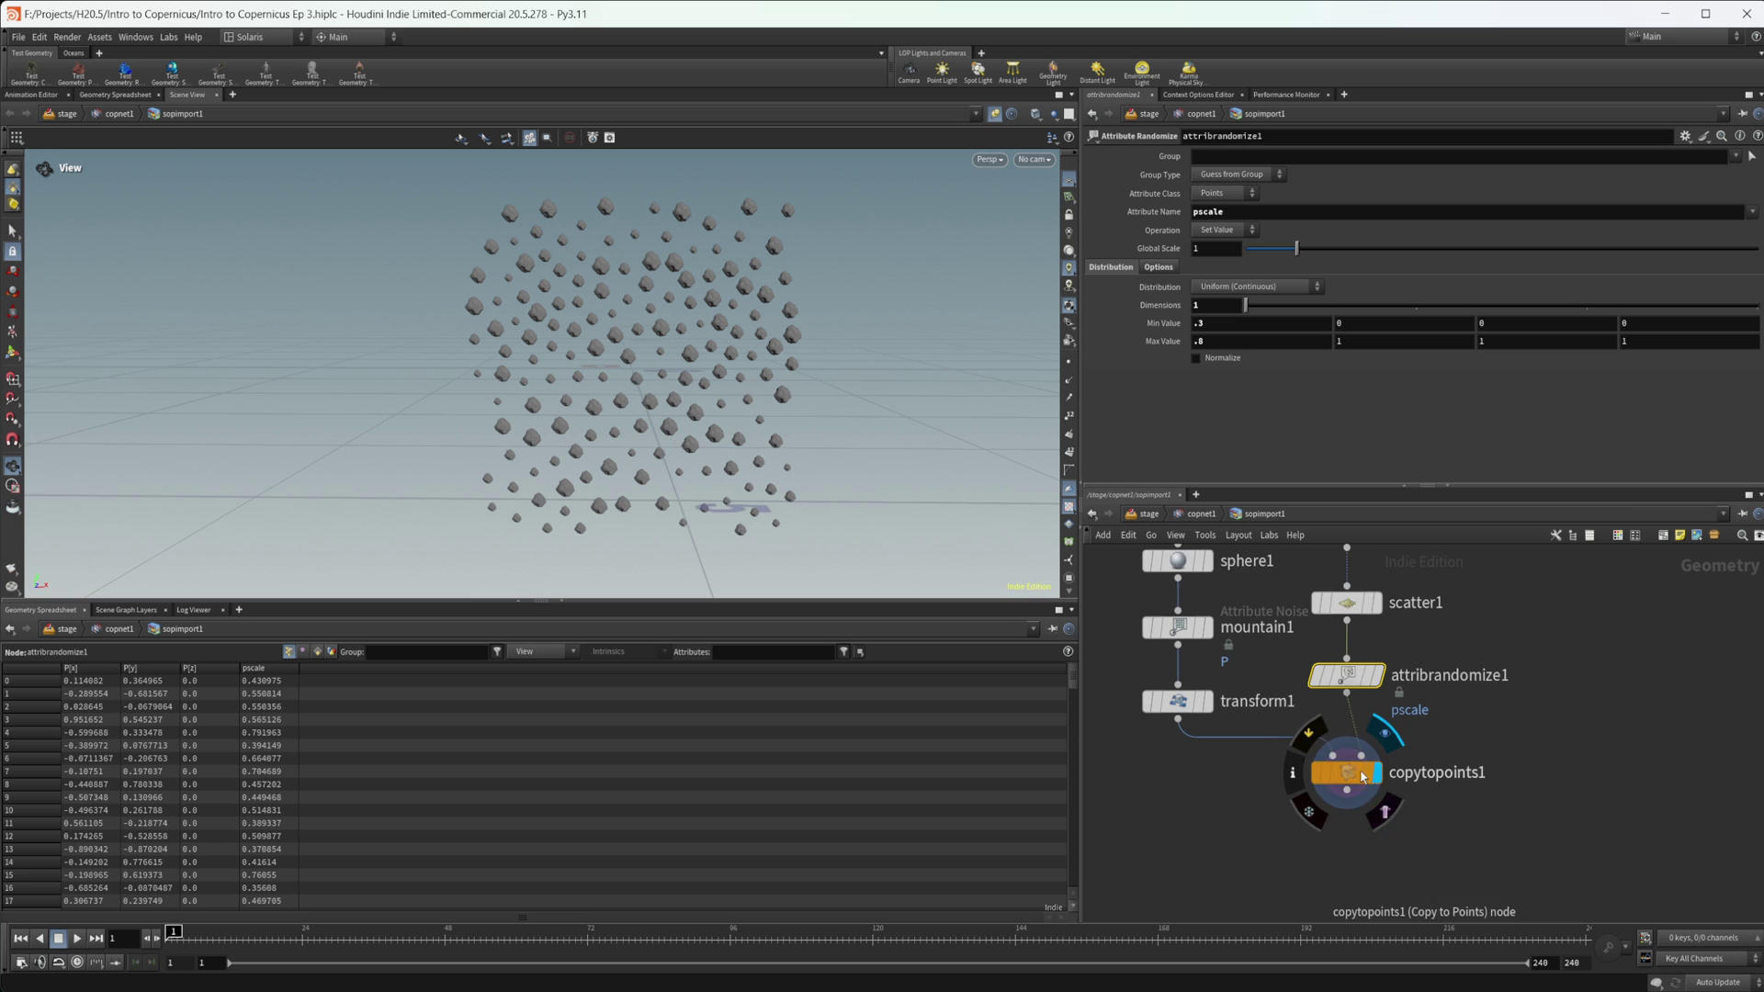
drag(1358, 773, 1357, 833)
click(1357, 681)
alt+drag(1357, 686, 1357, 756)
Set the duplicated Attribute Randomize node to randomize orient with 4 dimensions and an Inside Sphere distribution.
drag(1319, 311, 1714, 285)
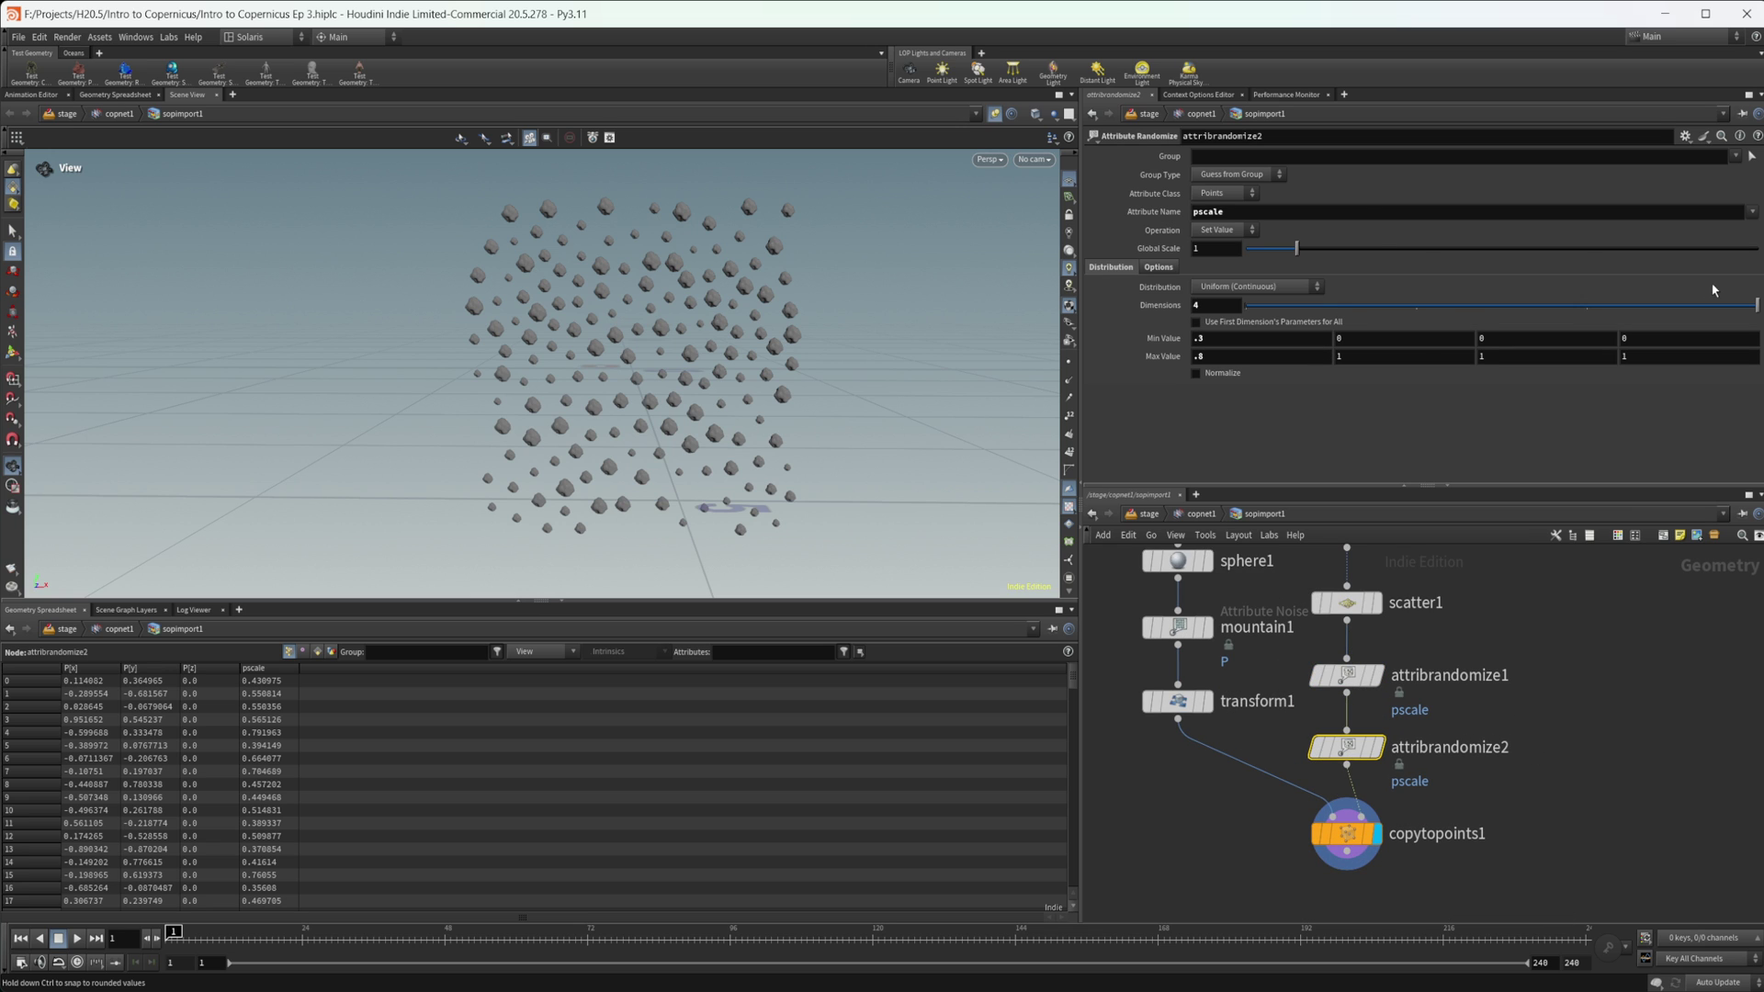
drag(1275, 212, 1172, 215)
text(orient)
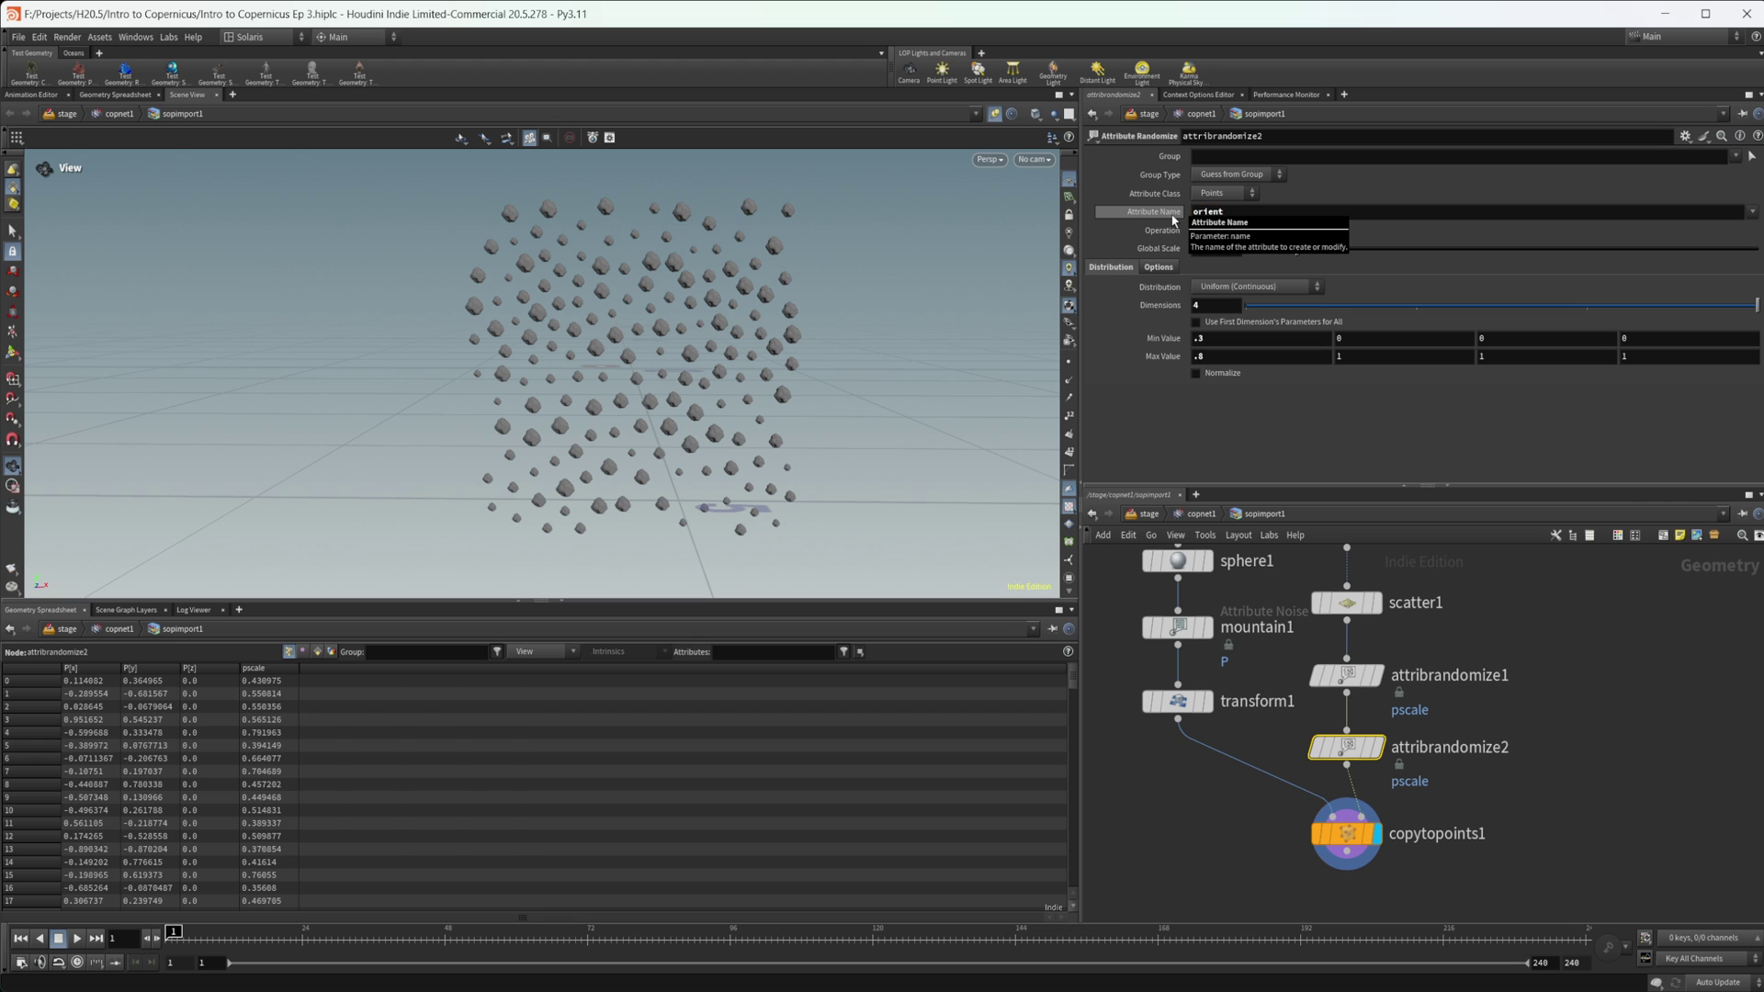
key(Return)
click(1253, 286)
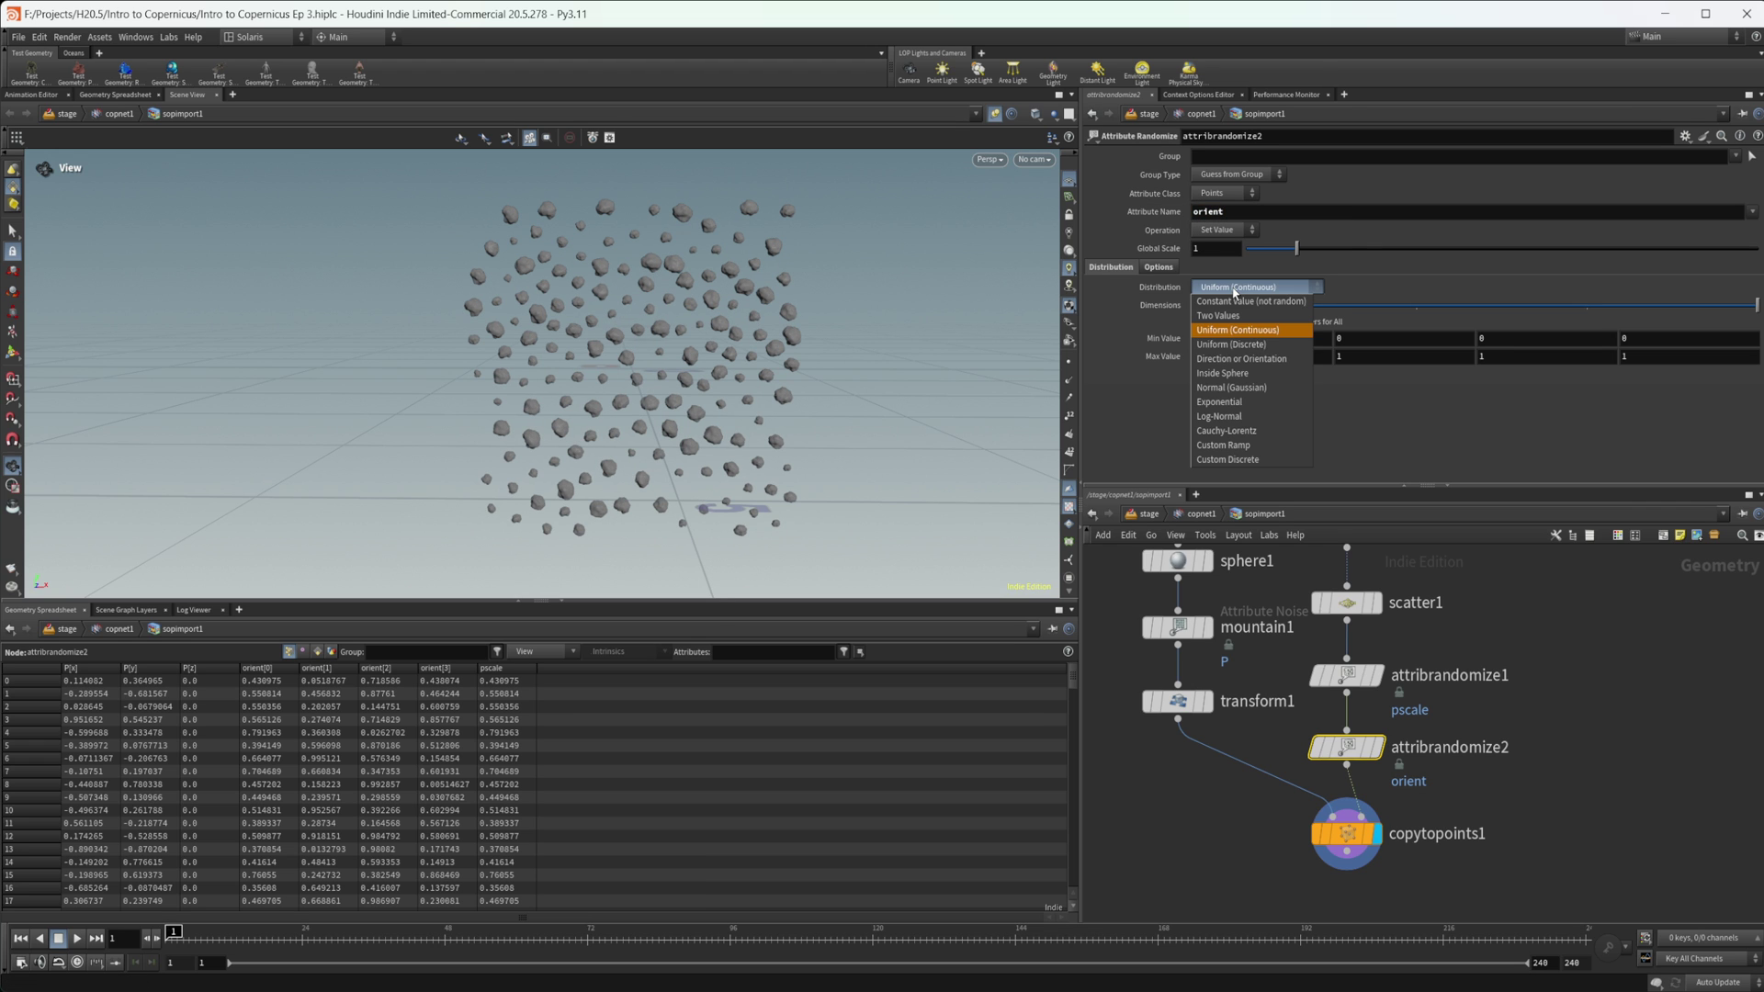
click(1249, 374)
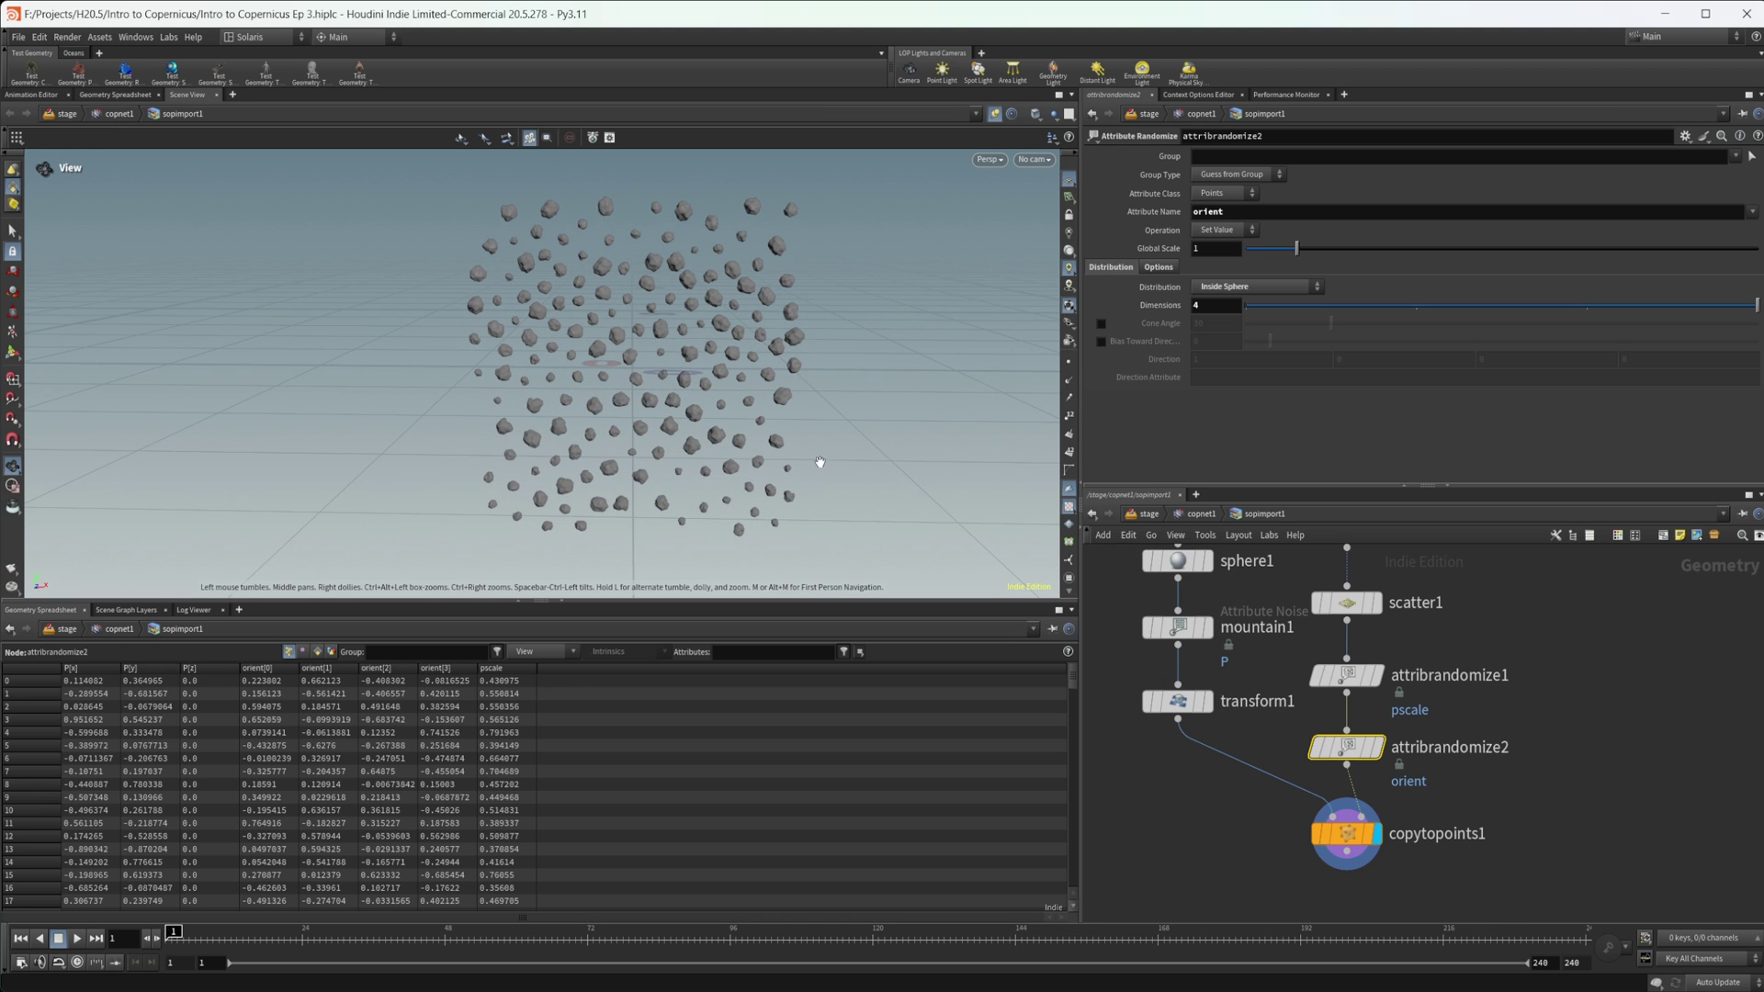
Return to the Copernicus network, make the SOP Import node the displayed one and place it farther from the Preview Material.
click(1185, 515)
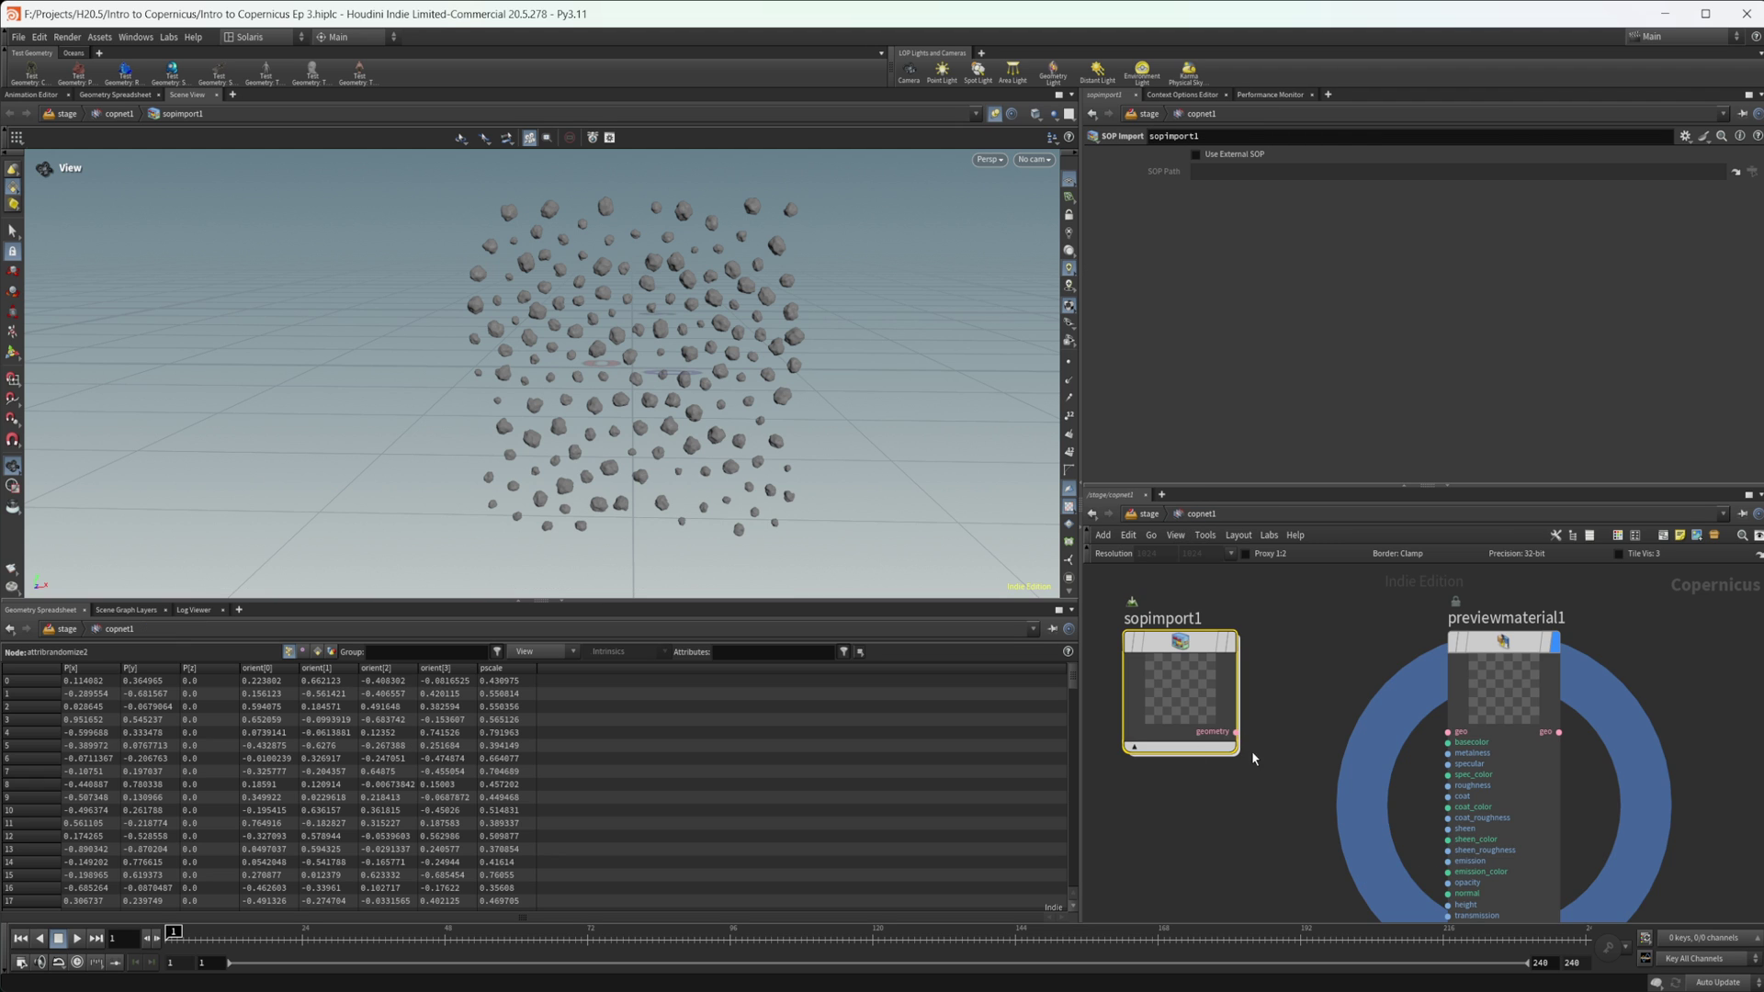
drag(1326, 702, 1214, 657)
key(r)
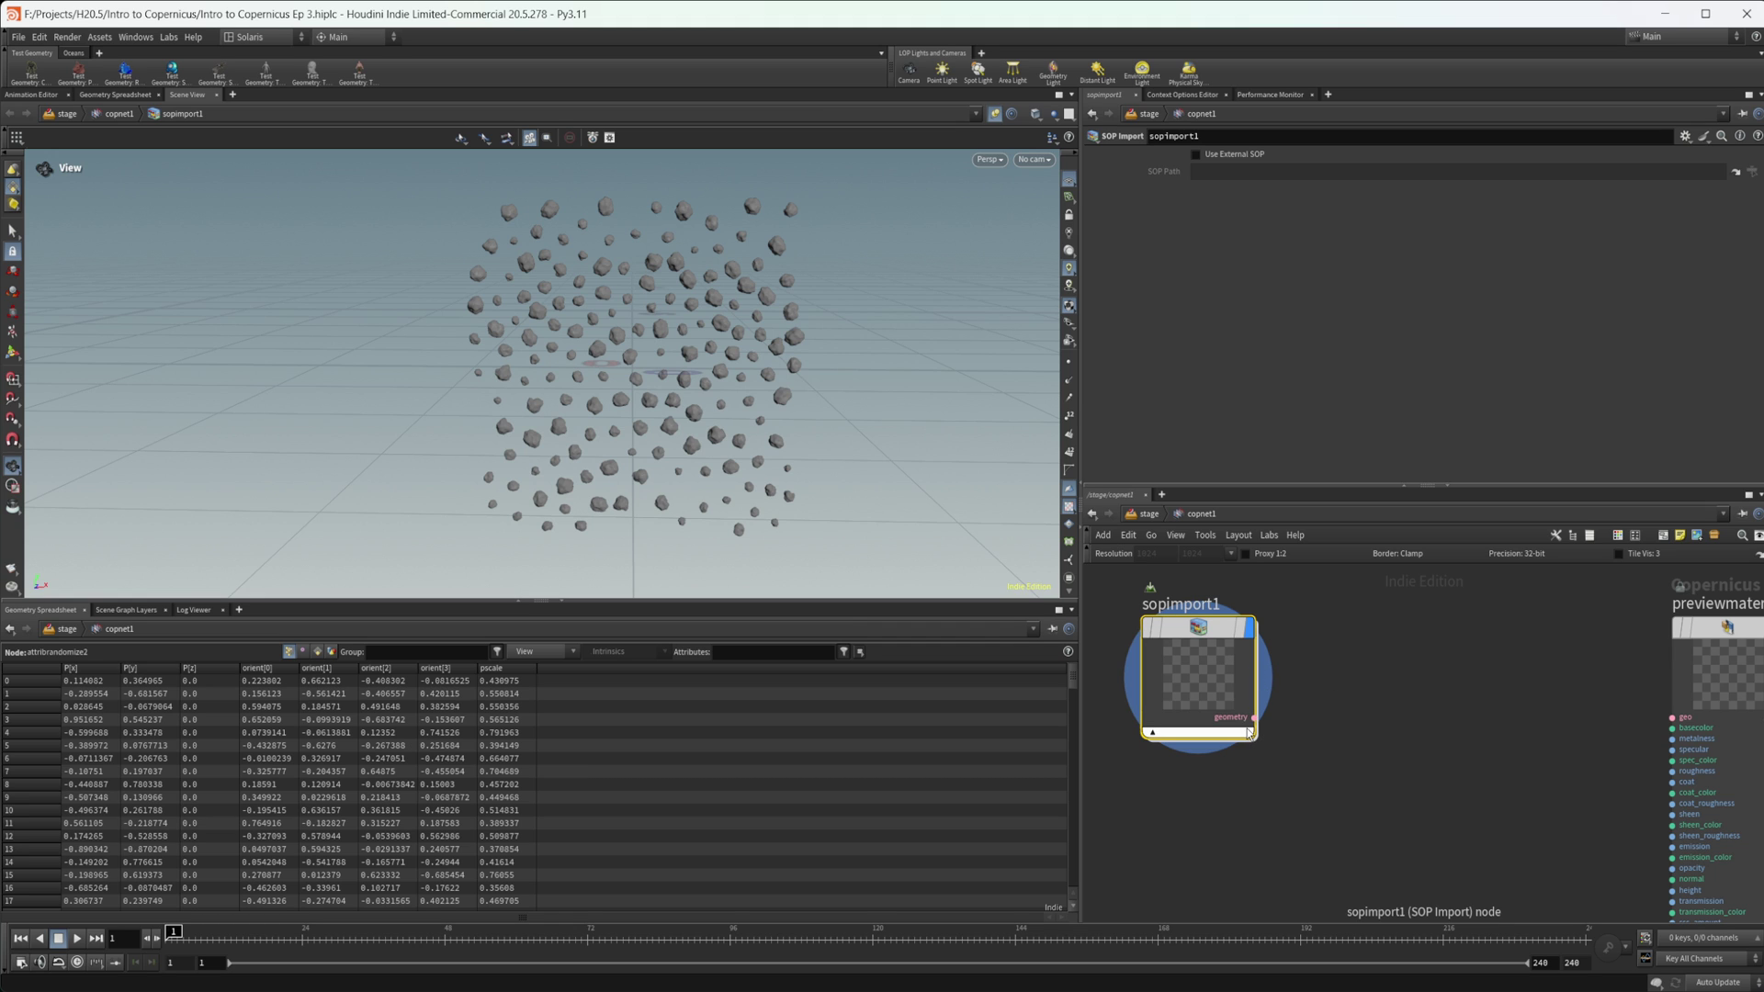
drag(1220, 669, 1181, 669)
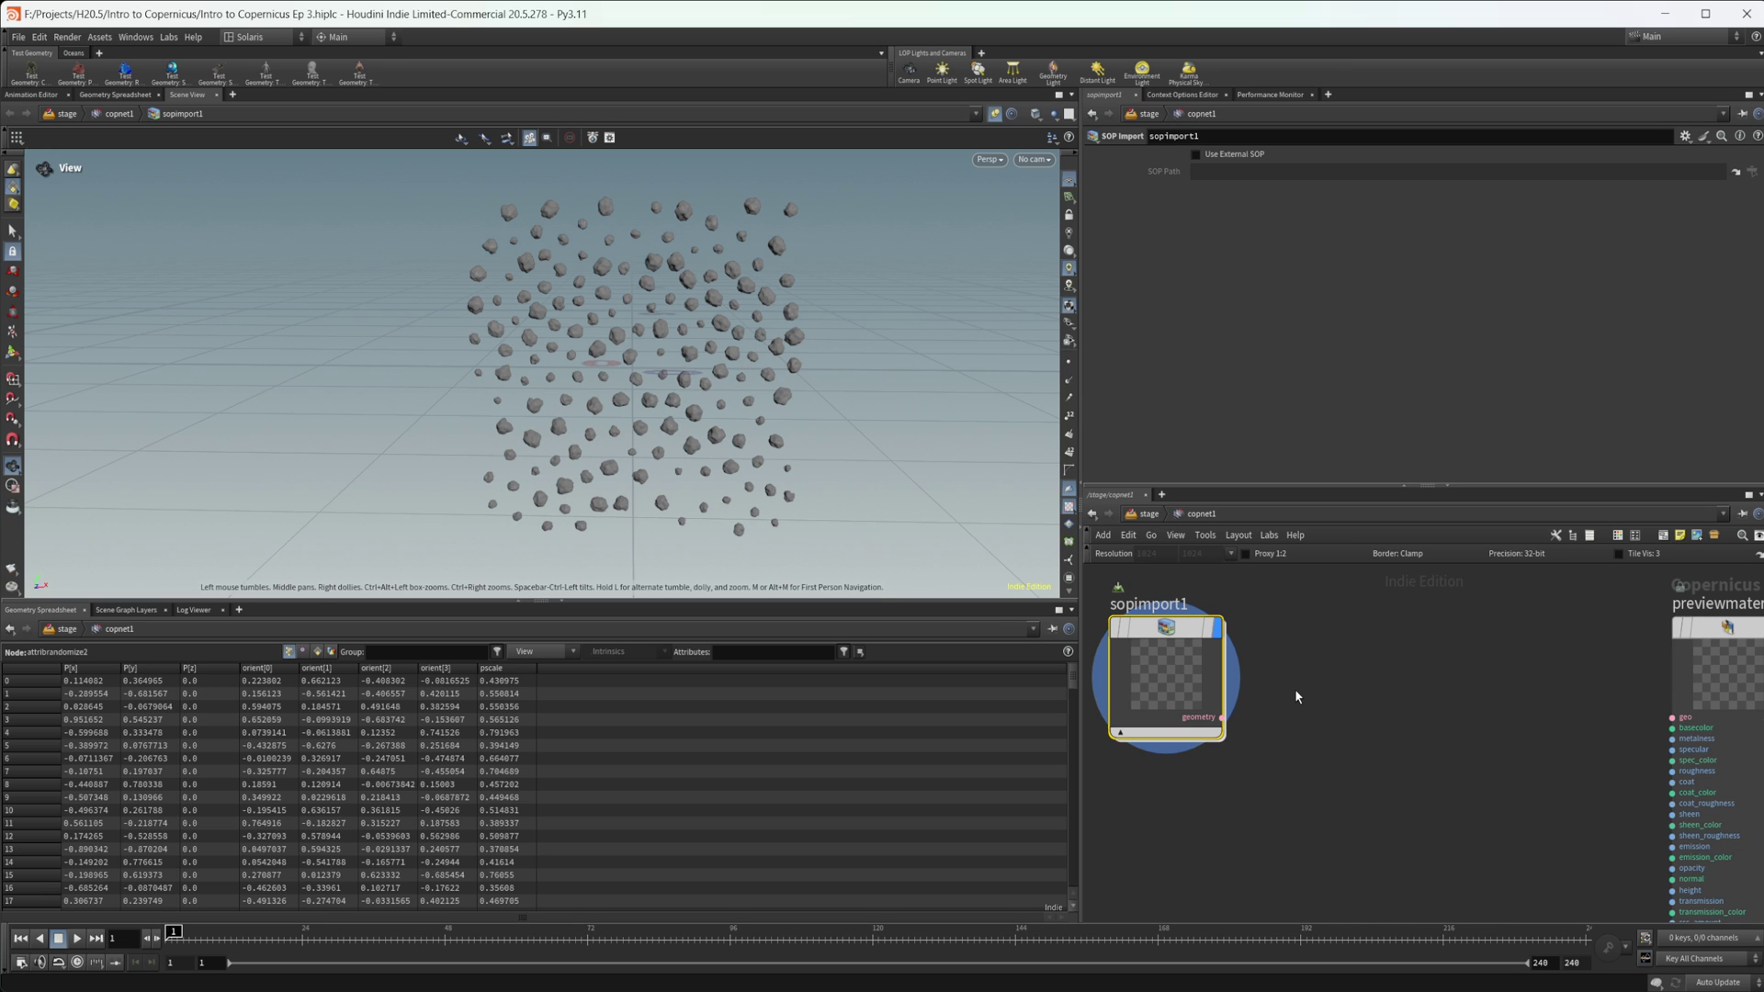
Add a Rasterize Setup node between the SOP Import and Preview Material nodes.
key(Tab)
text(ras)
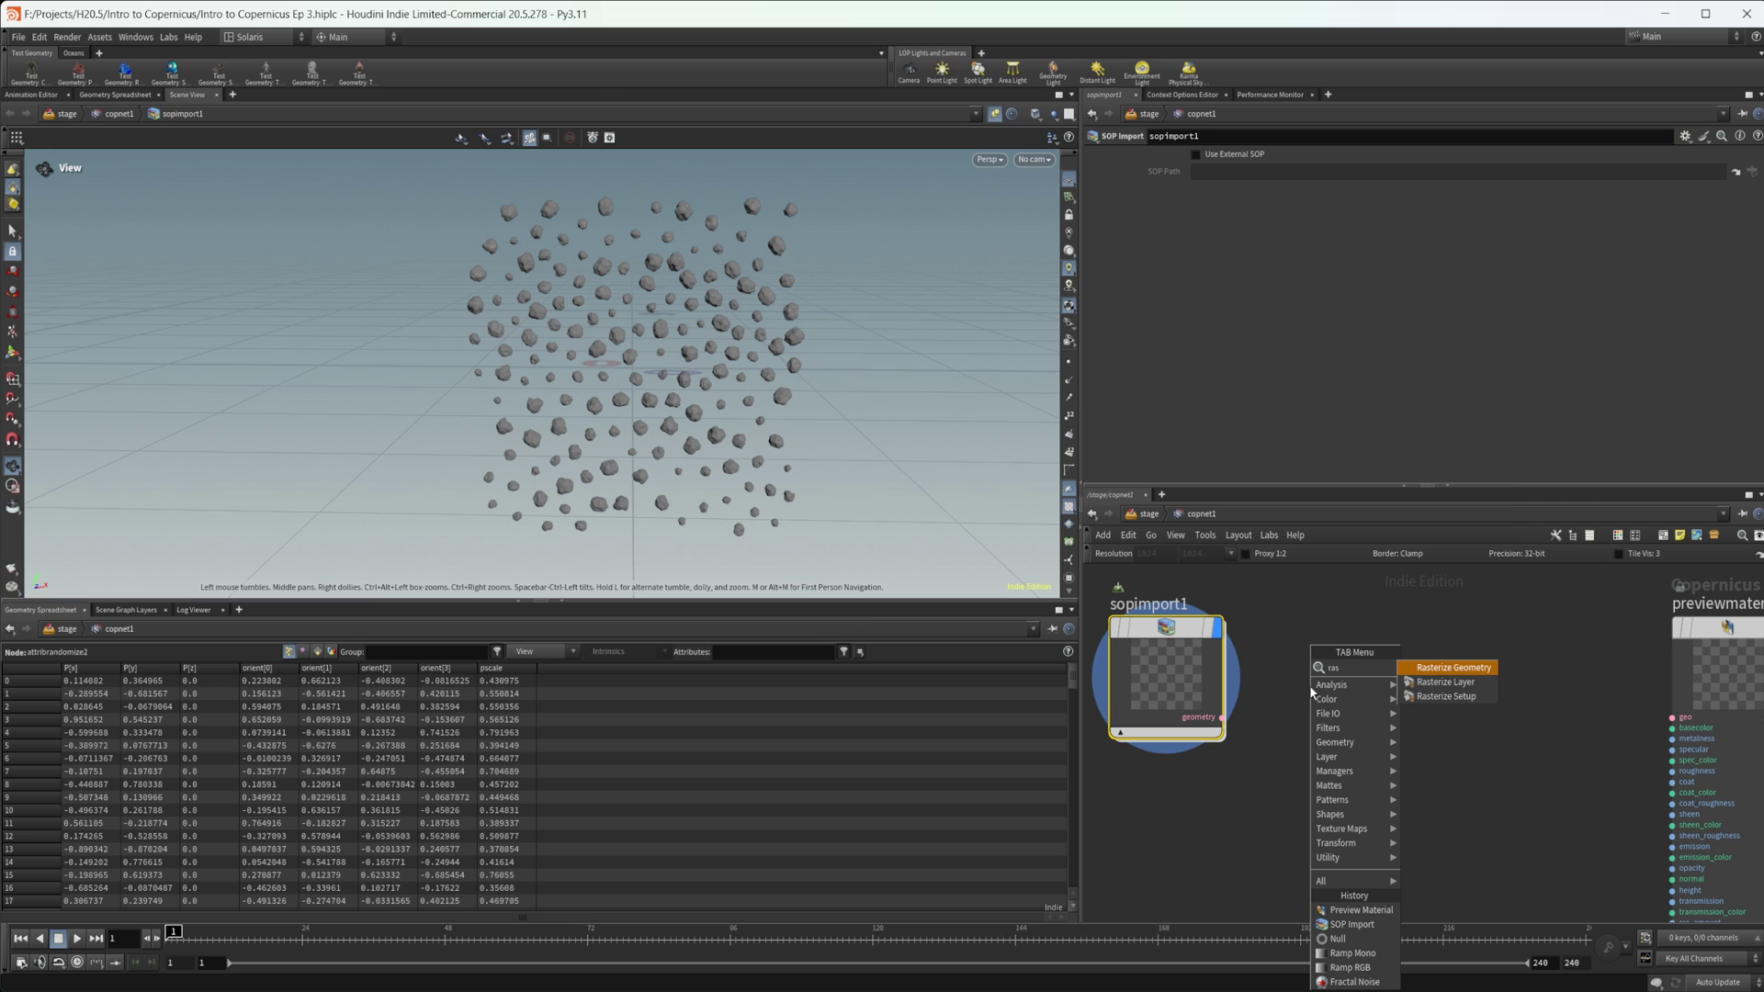
text(t)
key(Down)
key(Down)
key(Return)
click(1322, 671)
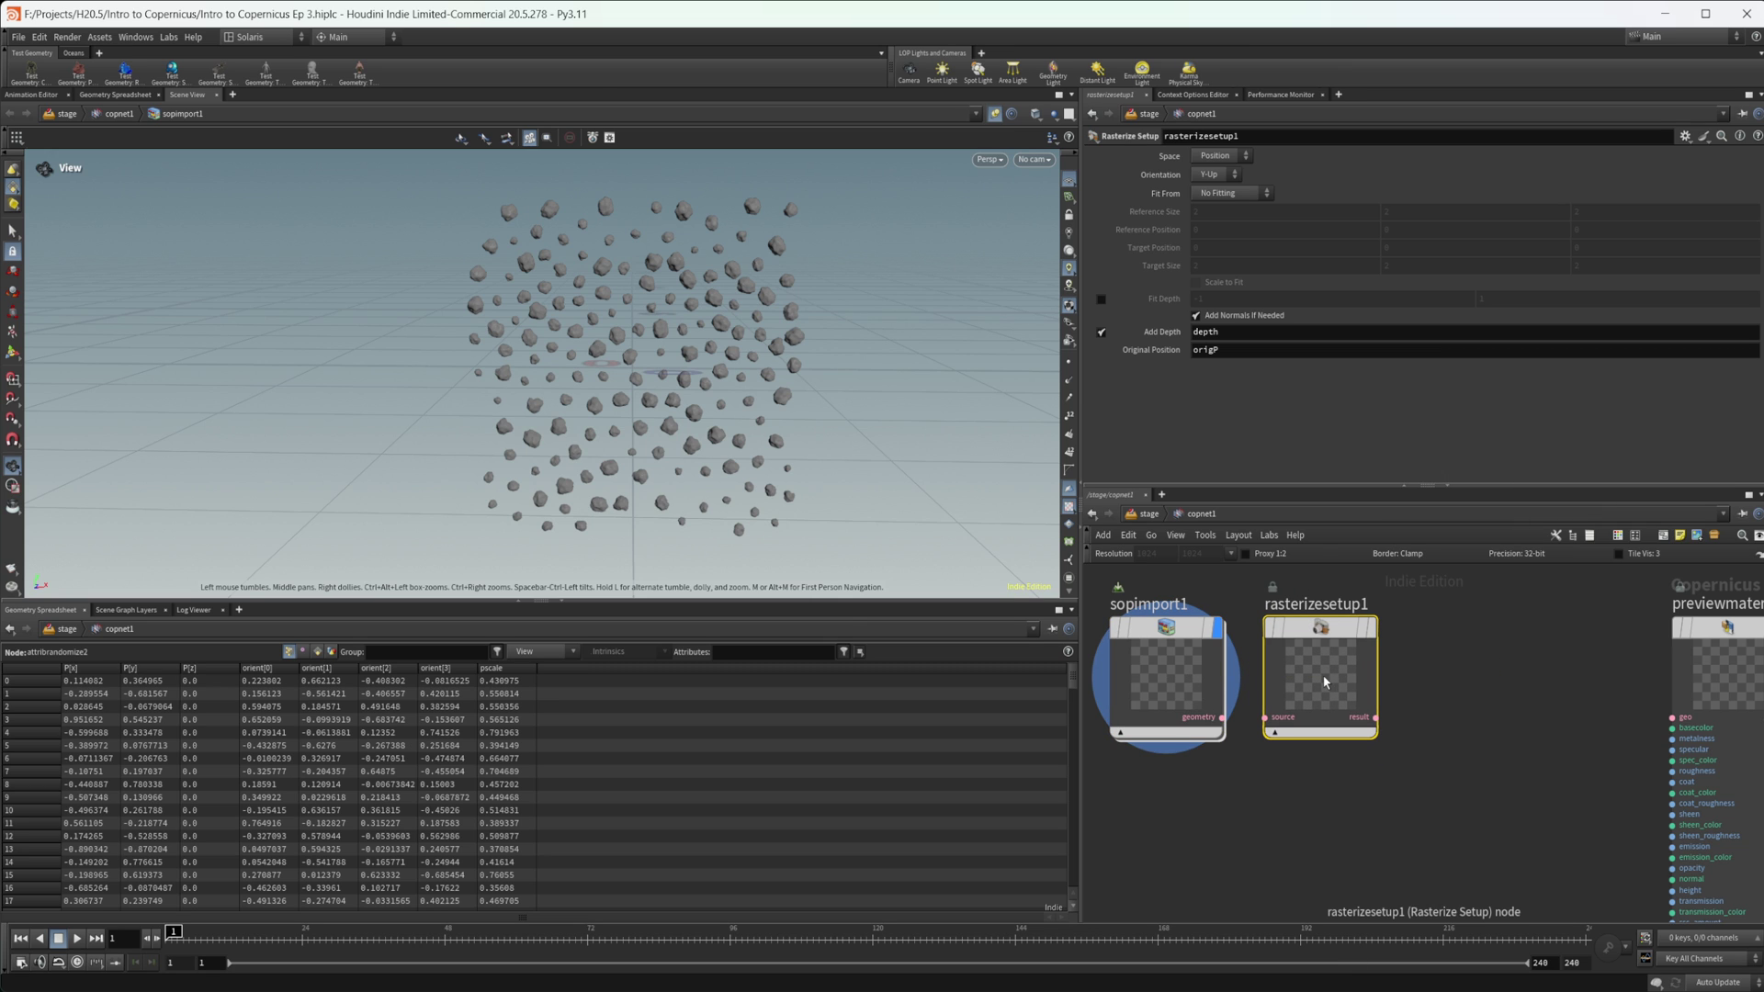
Wire the SOP Import geometry output into the Rasterize Setup source input and move both nodes farther from the Preview Material.
drag(1221, 718, 1265, 718)
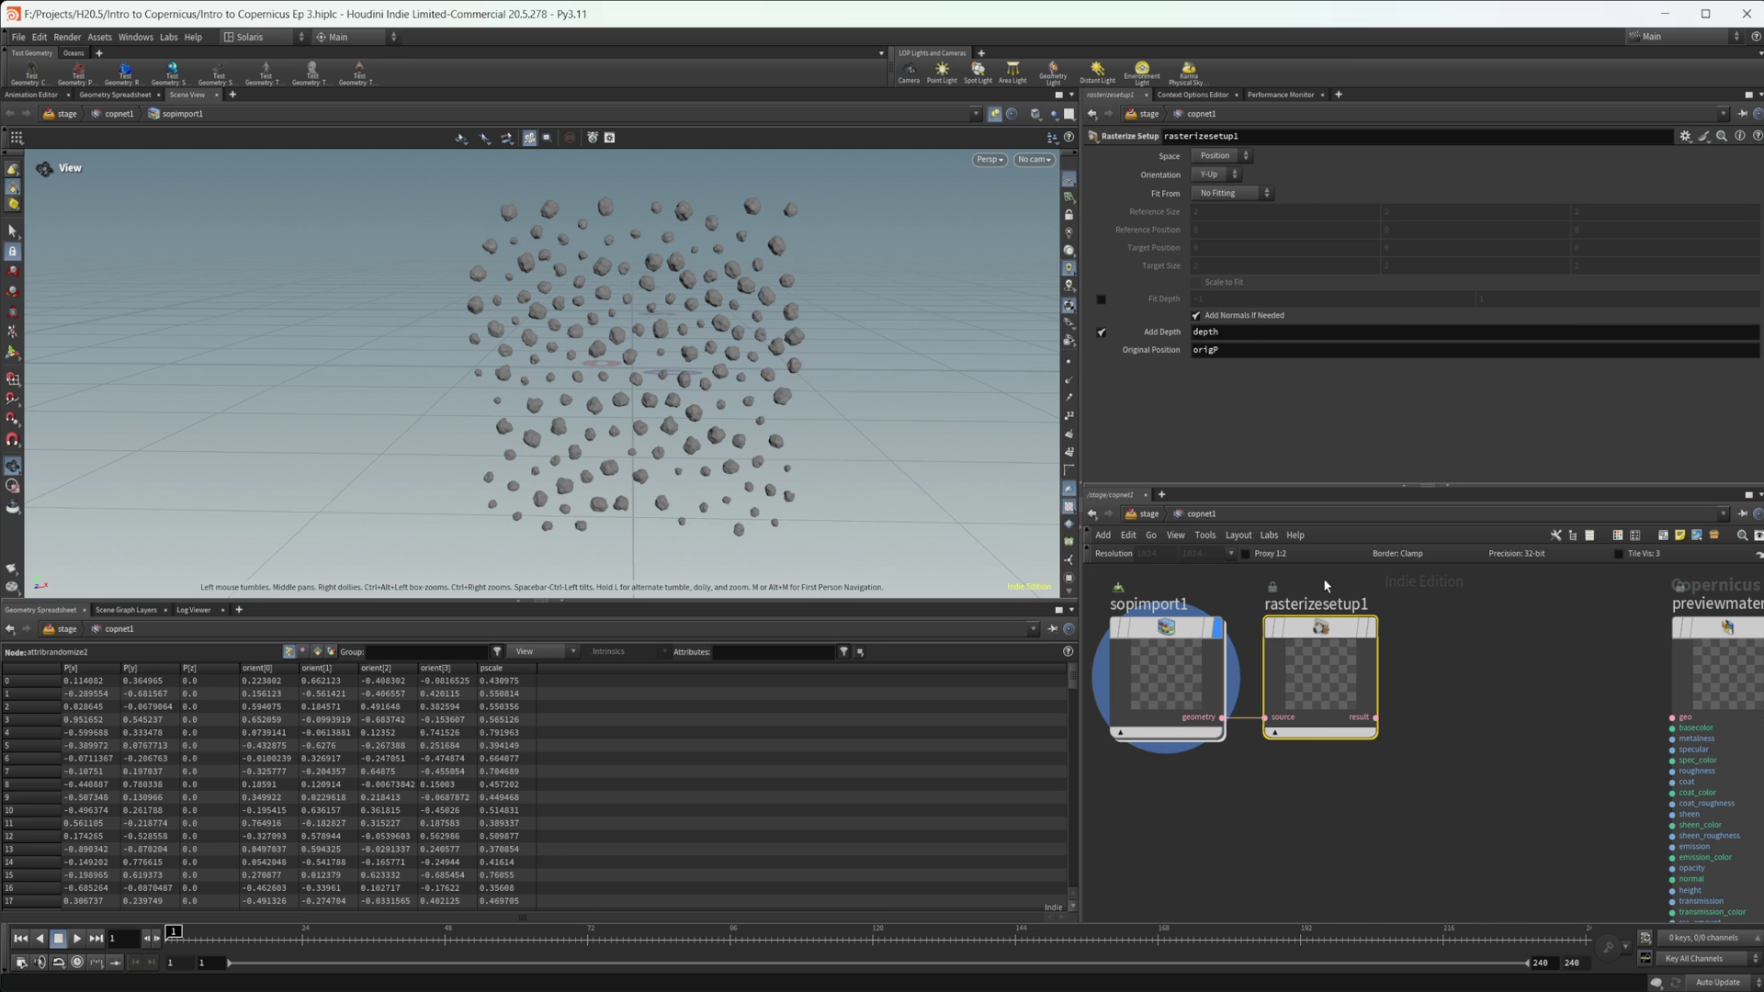
drag(1304, 805, 1179, 691)
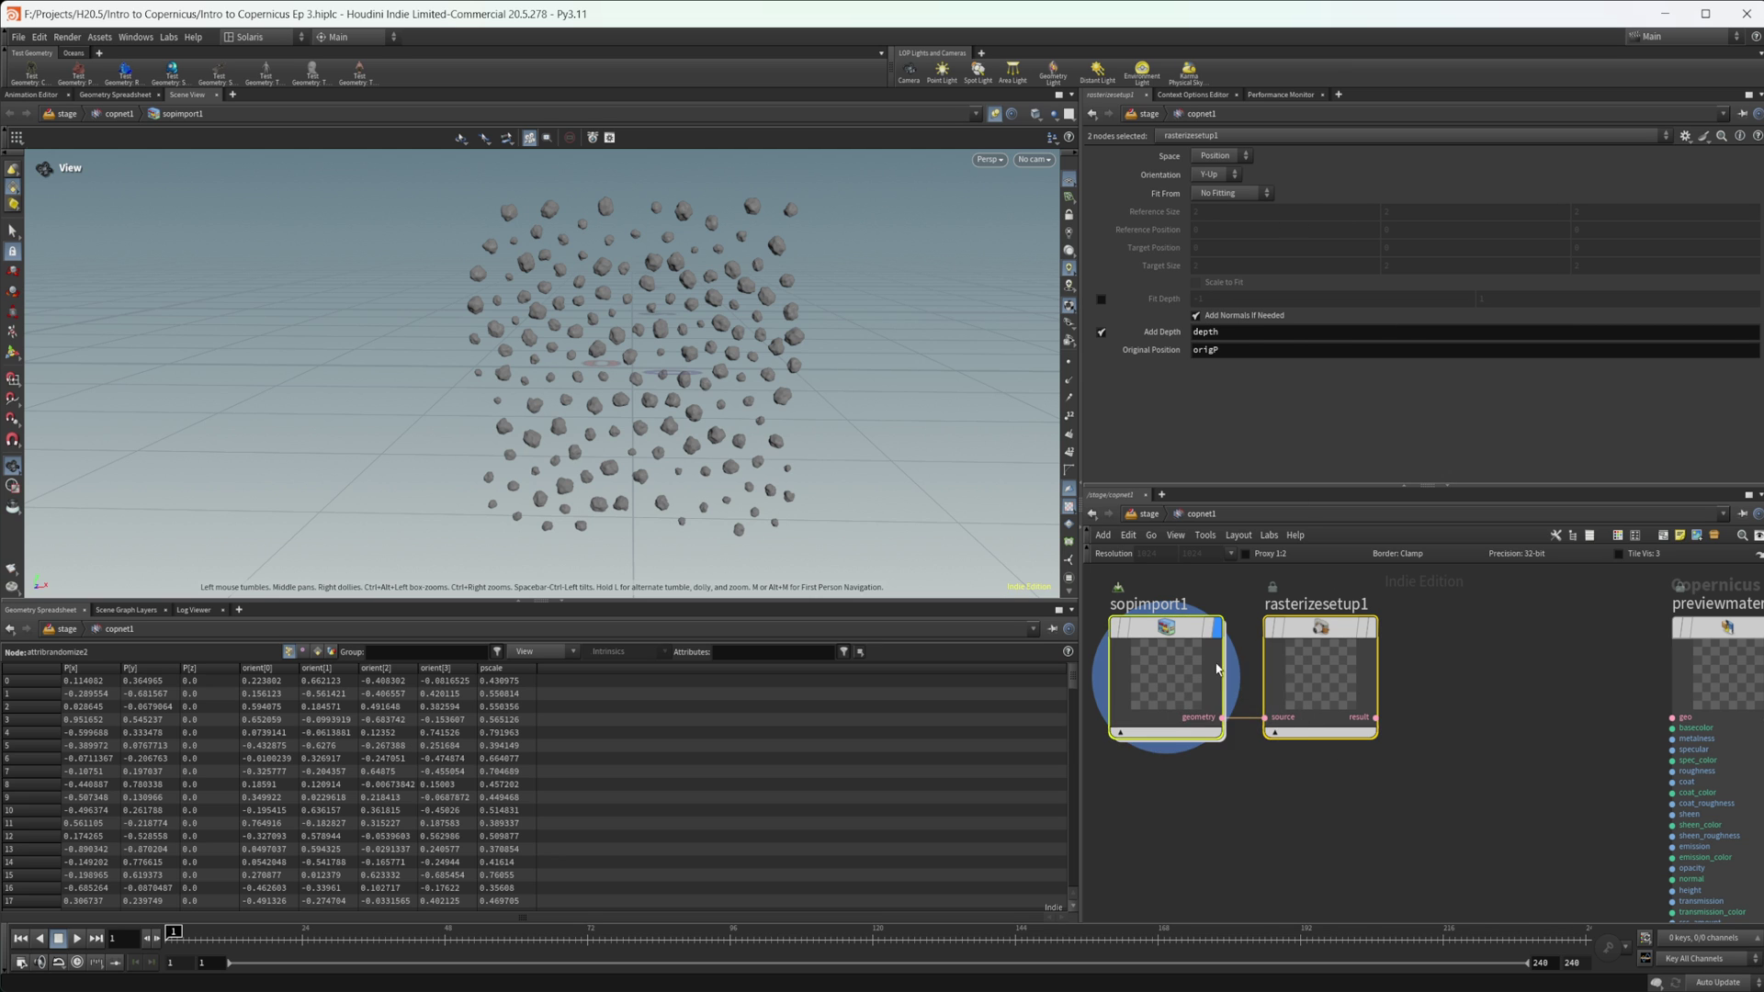
drag(1315, 676, 1236, 676)
Add a Rasterize Geometry node between the Rasterize Setup and Preview Material nodes.
key(Tab)
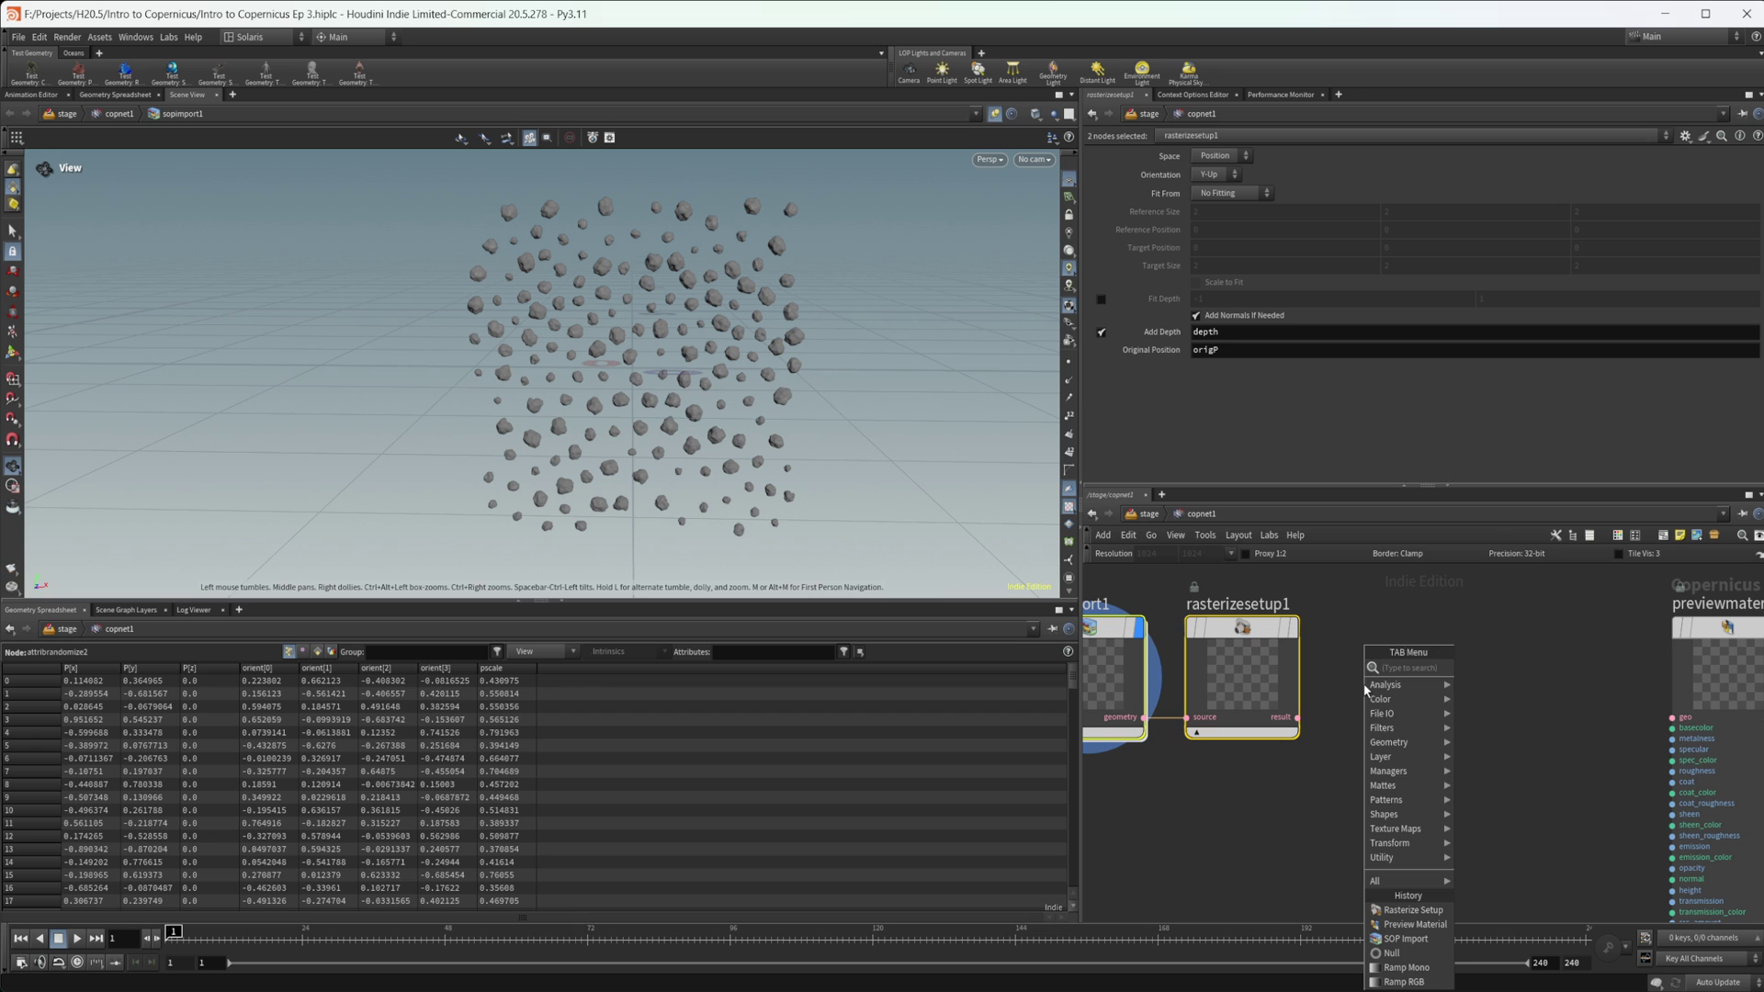
text(rast)
key(Return)
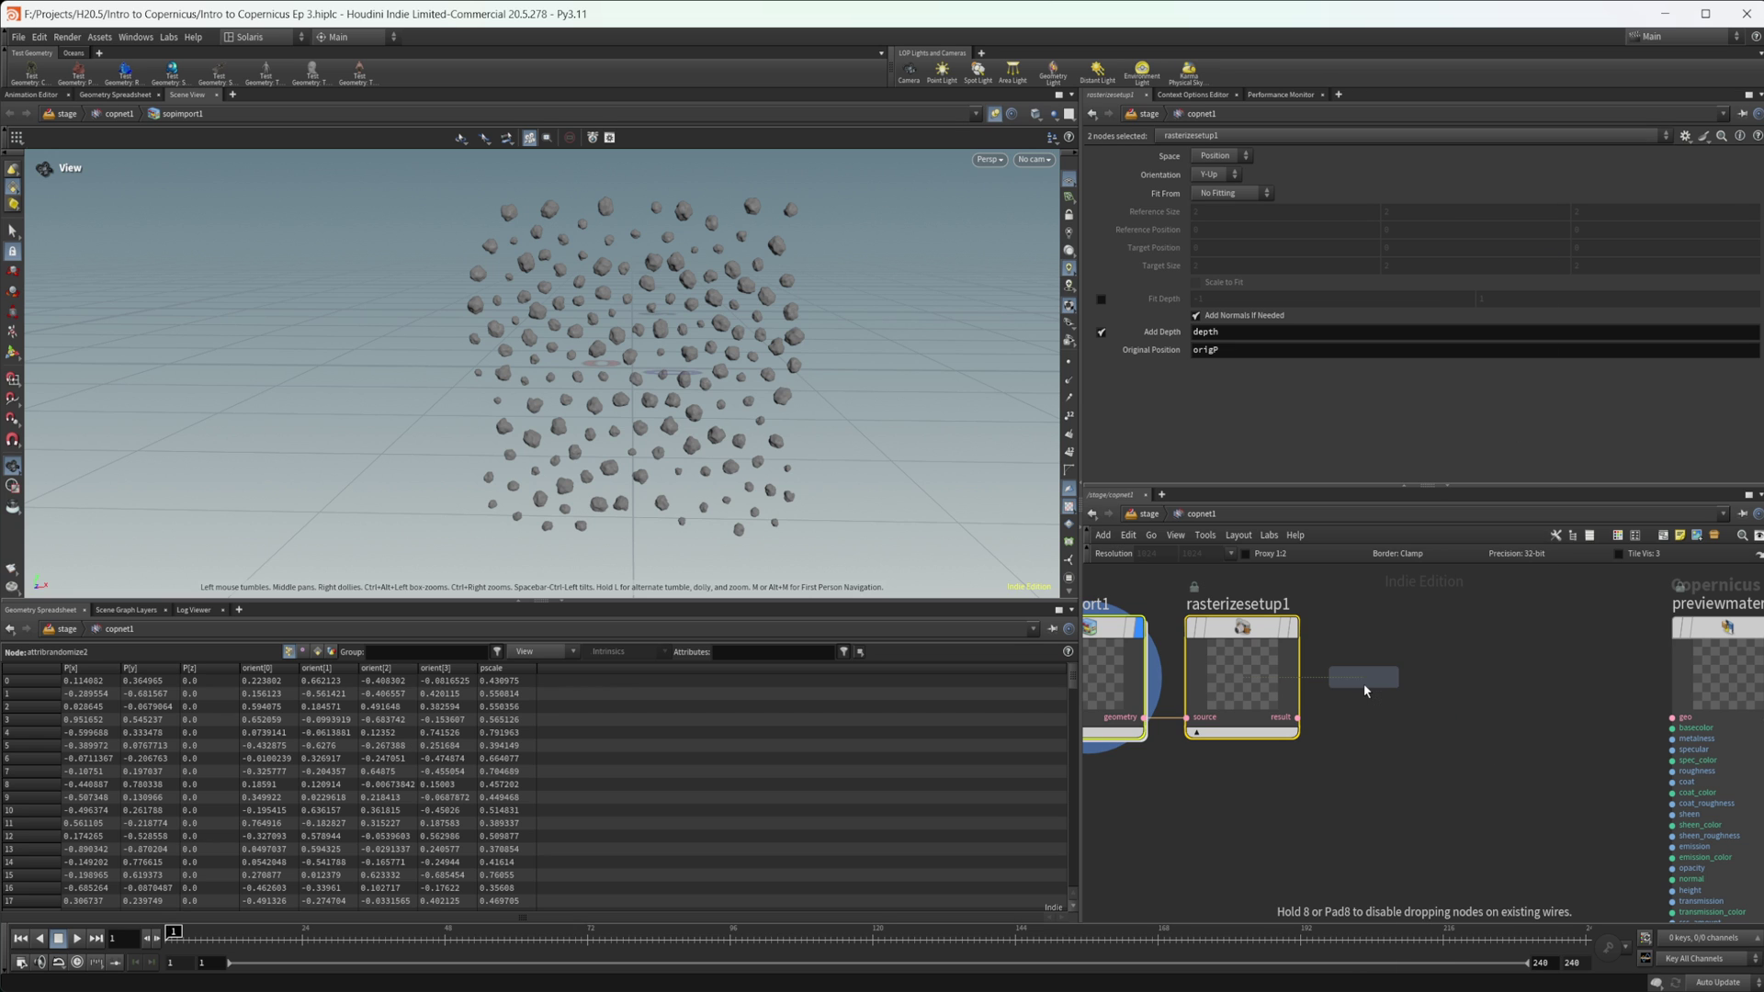
click(1364, 687)
drag(1364, 687, 1405, 635)
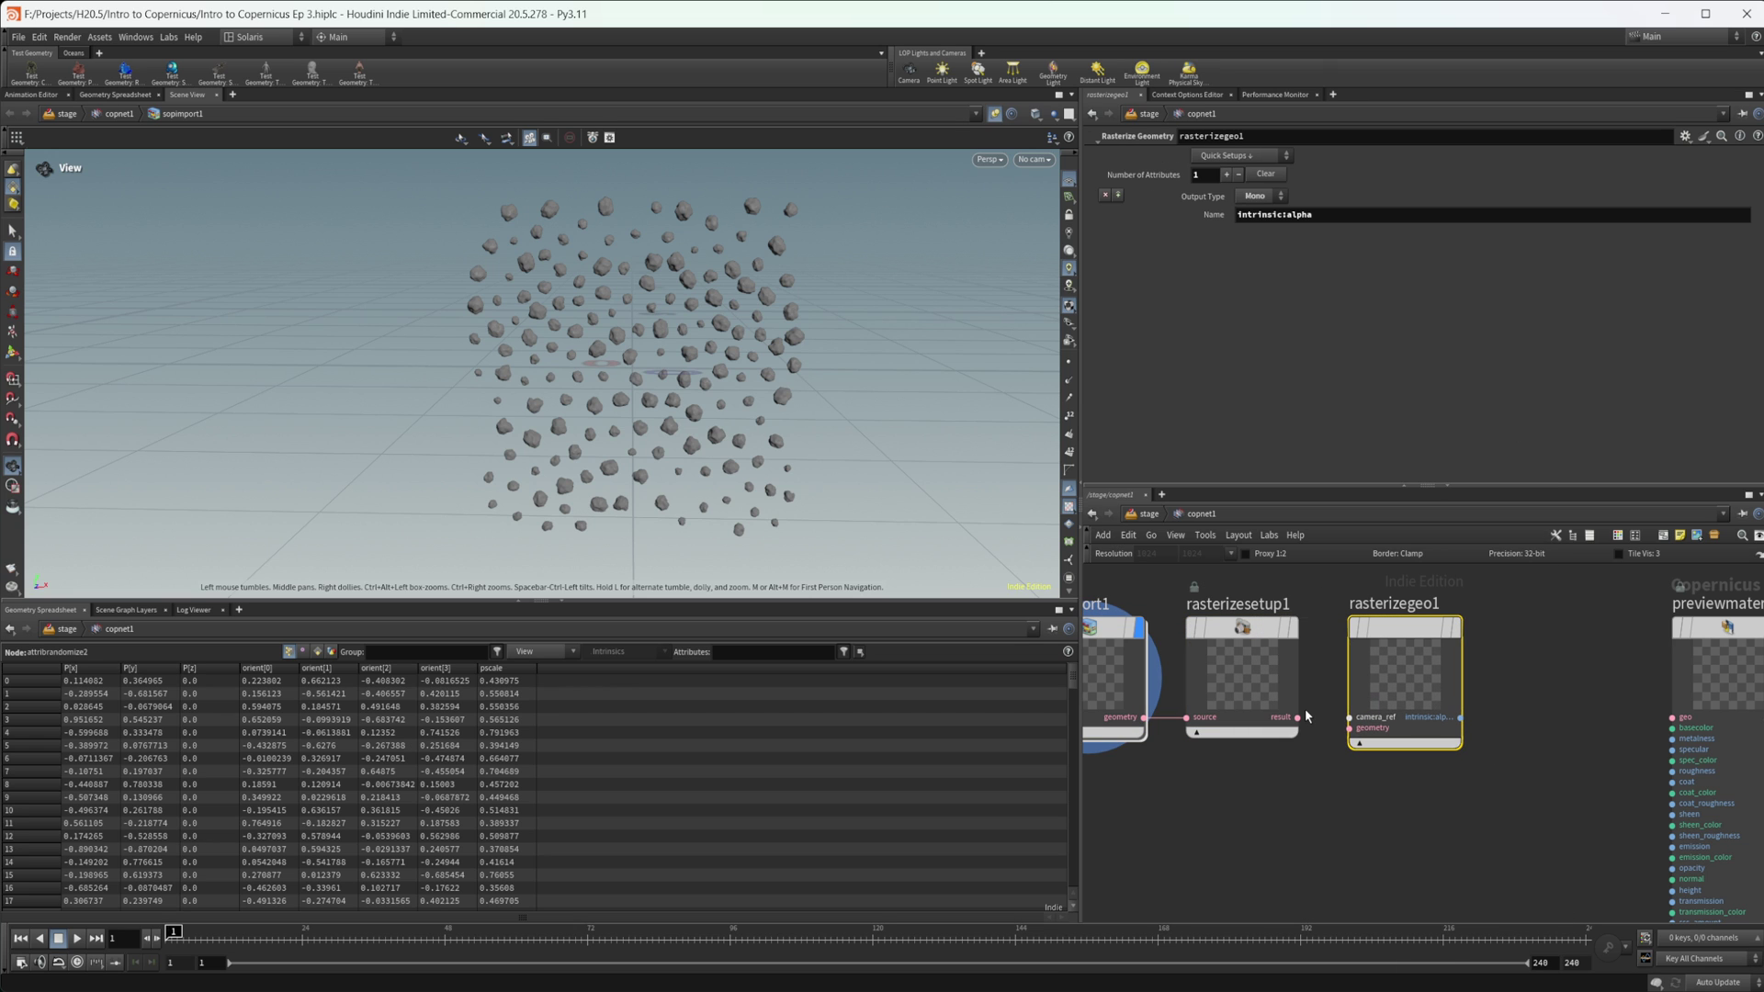
Feed the Rasterize Setup result into the Rasterize Geometry geometry input and show the rasterized output in the scene view.
drag(1299, 720, 1389, 658)
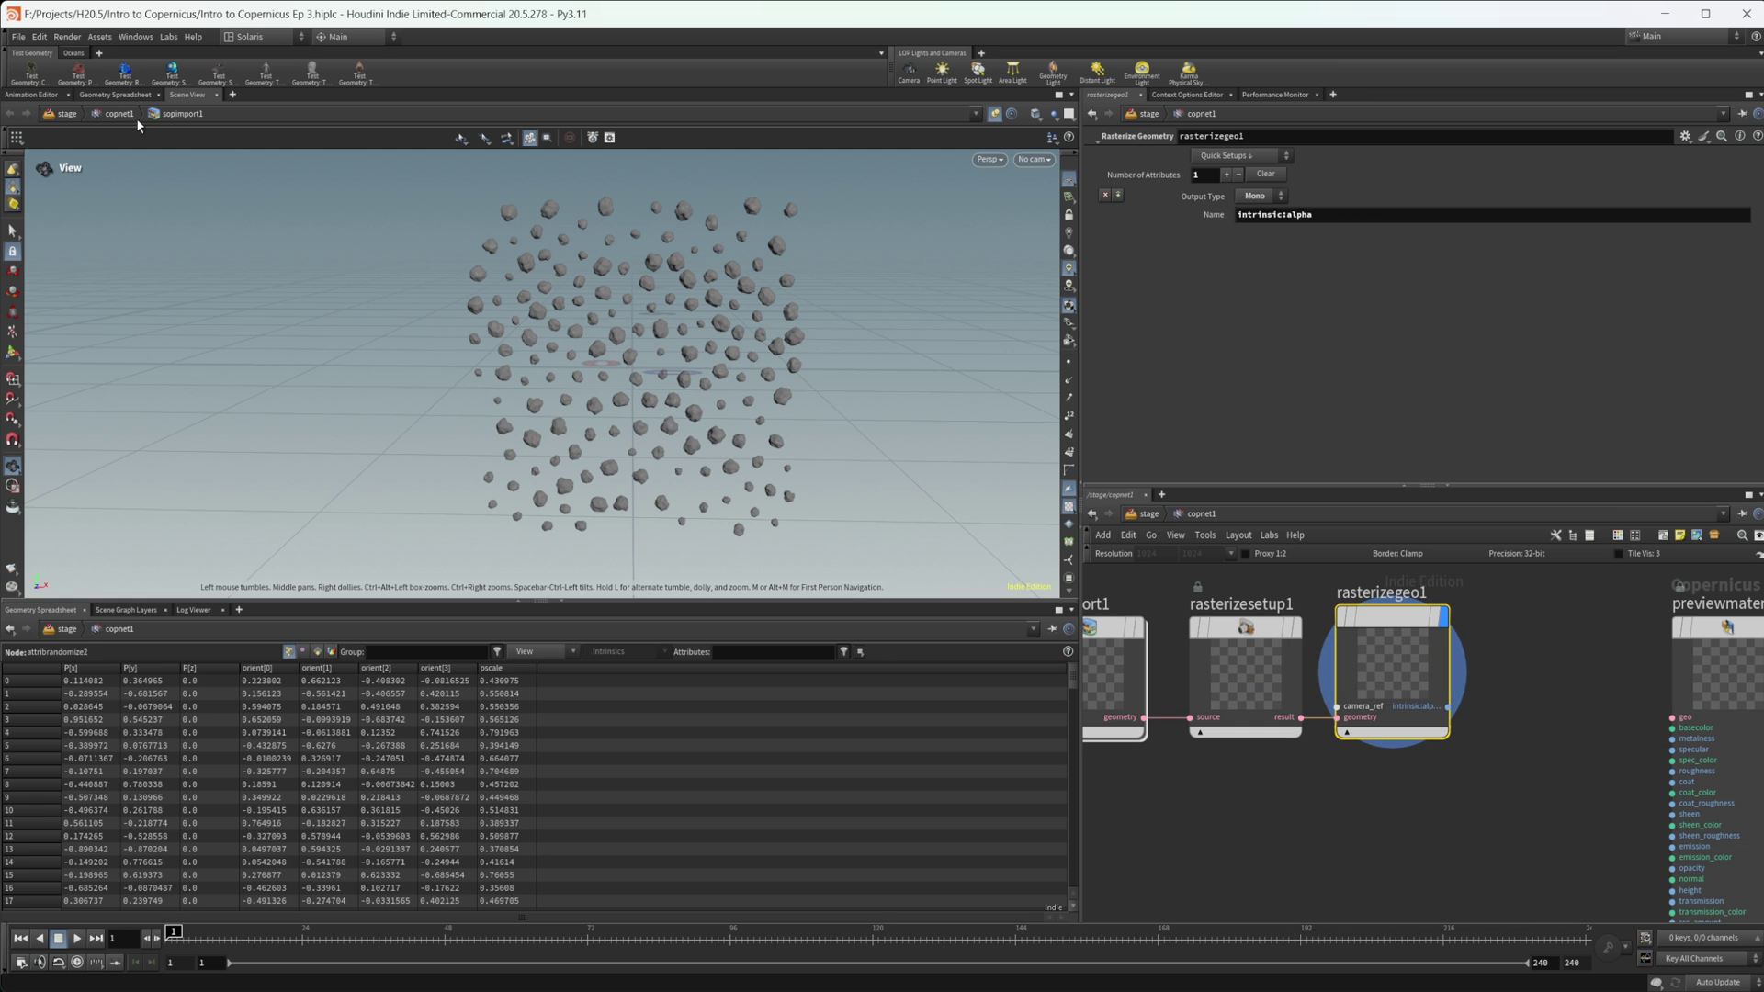
click(177, 39)
click(181, 91)
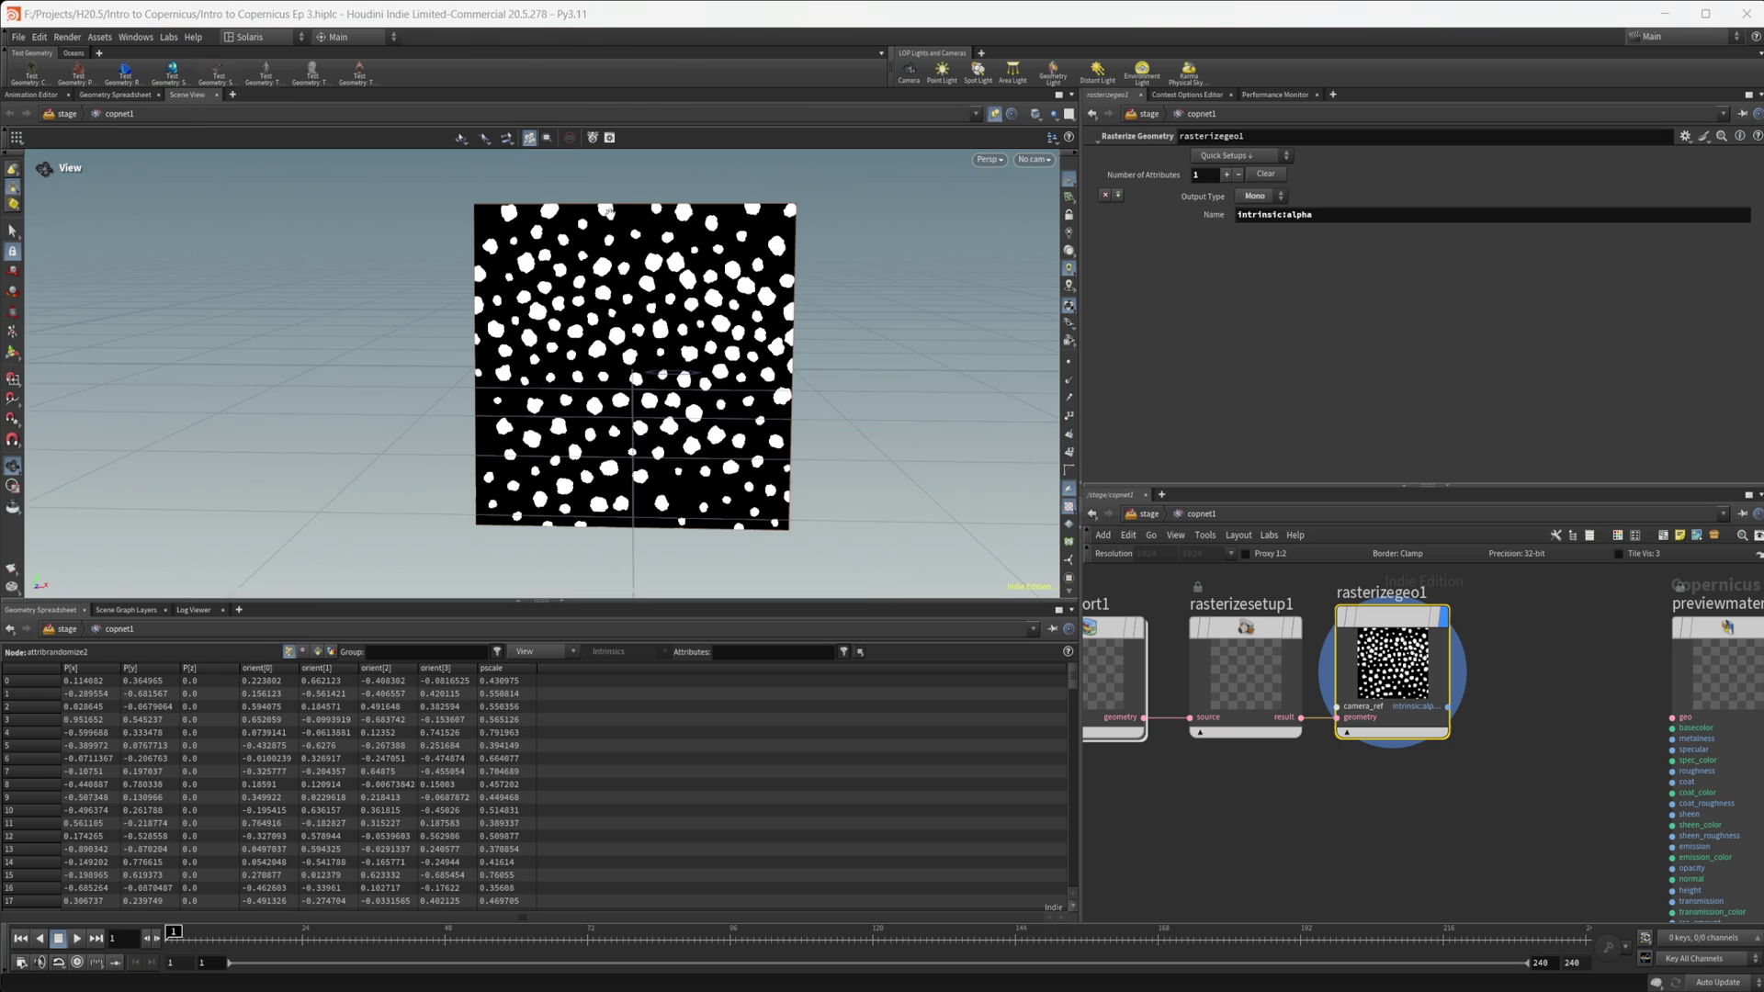
drag(551, 430, 533, 428)
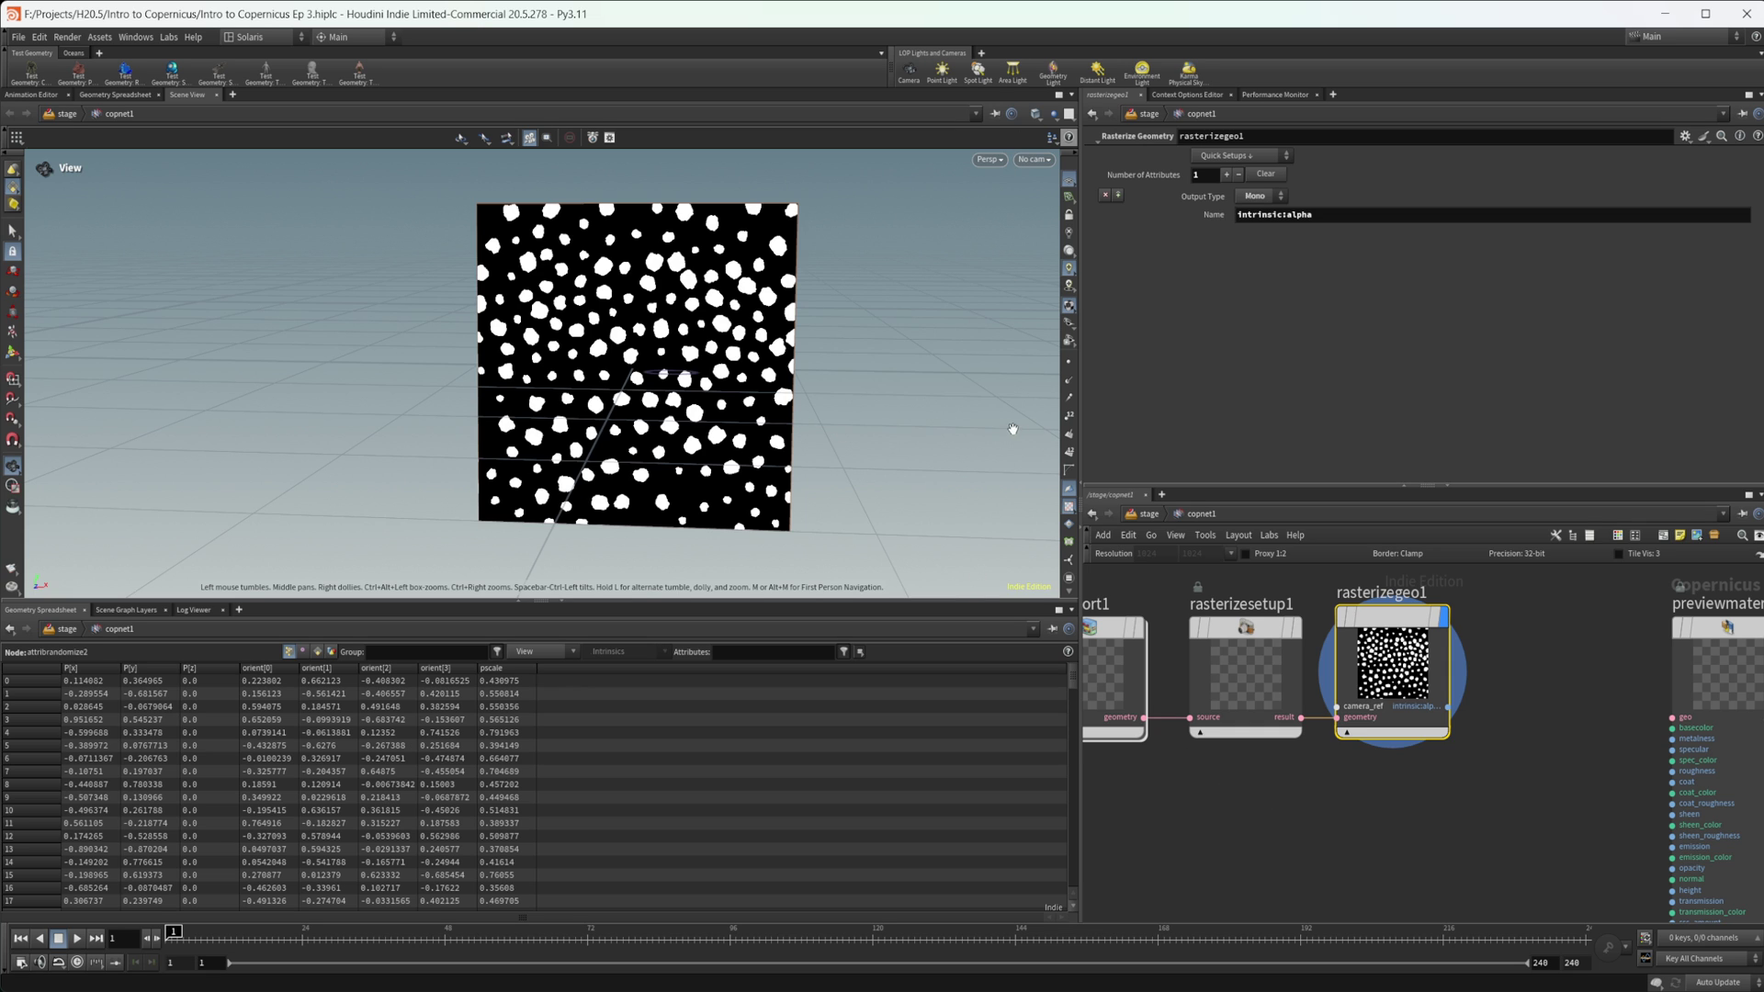
Add the position attribute P to the Rasterize Geometry node with the Add Position quick setup and remove the intrinsic:alpha attribute.
middle_drag(1416, 775, 1411, 774)
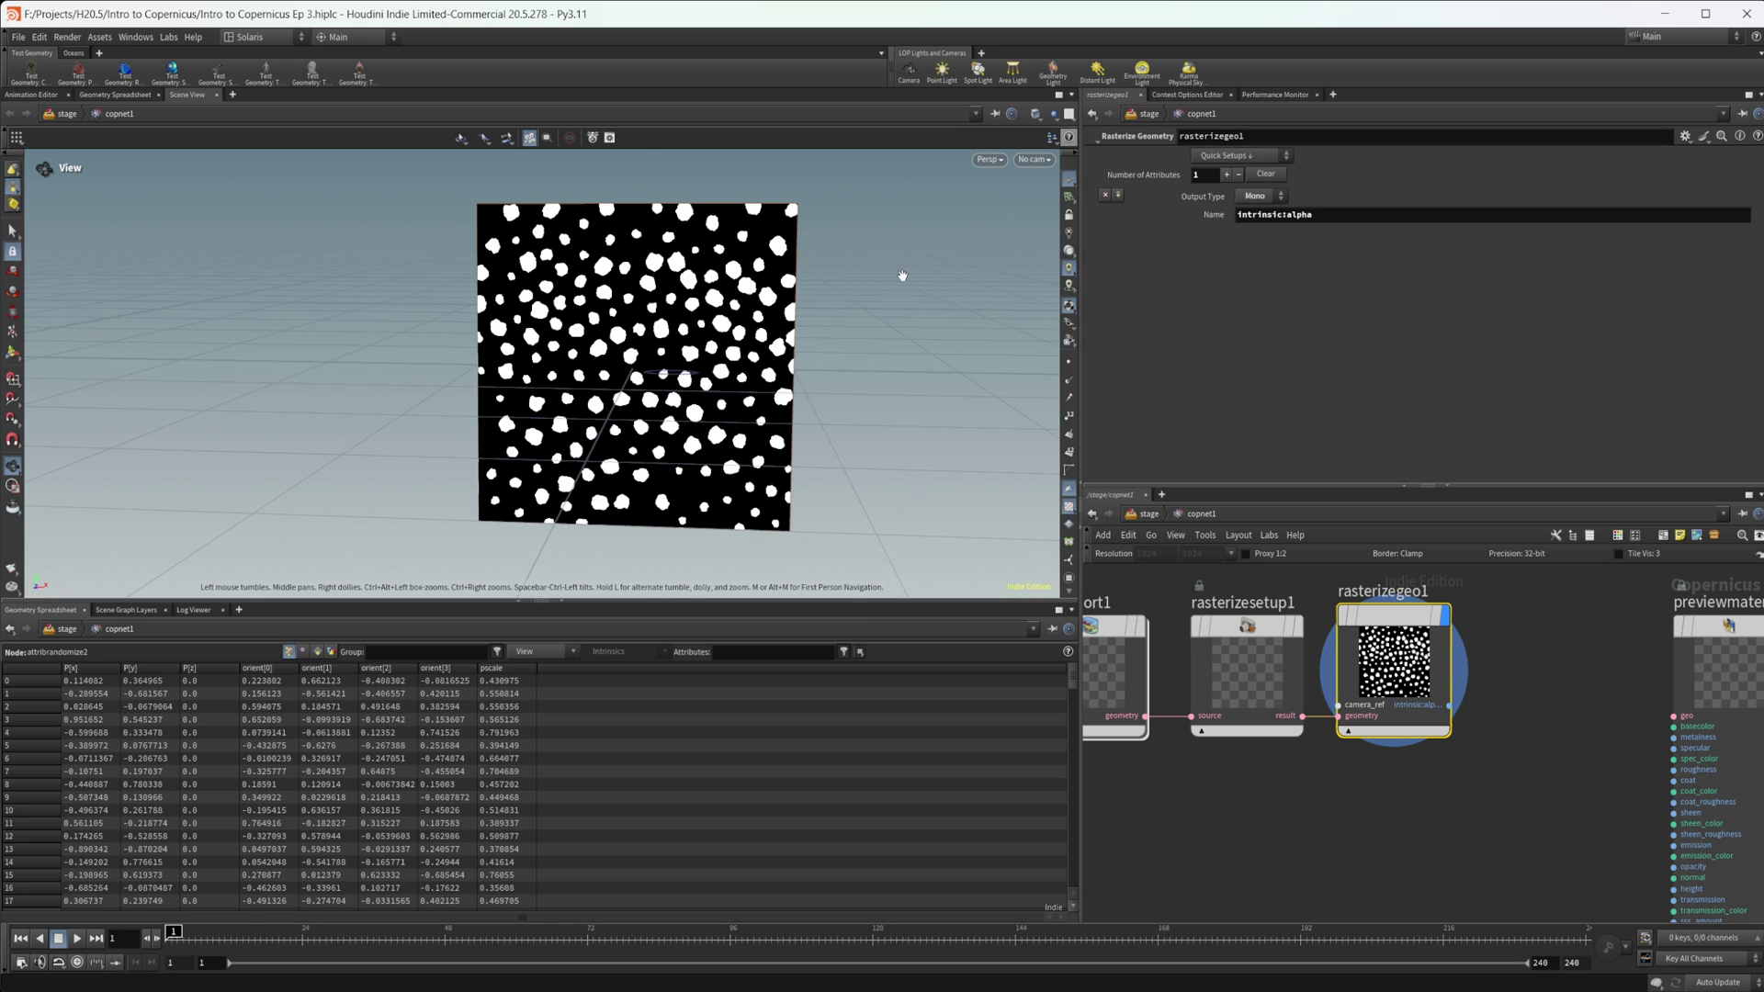
click(1250, 158)
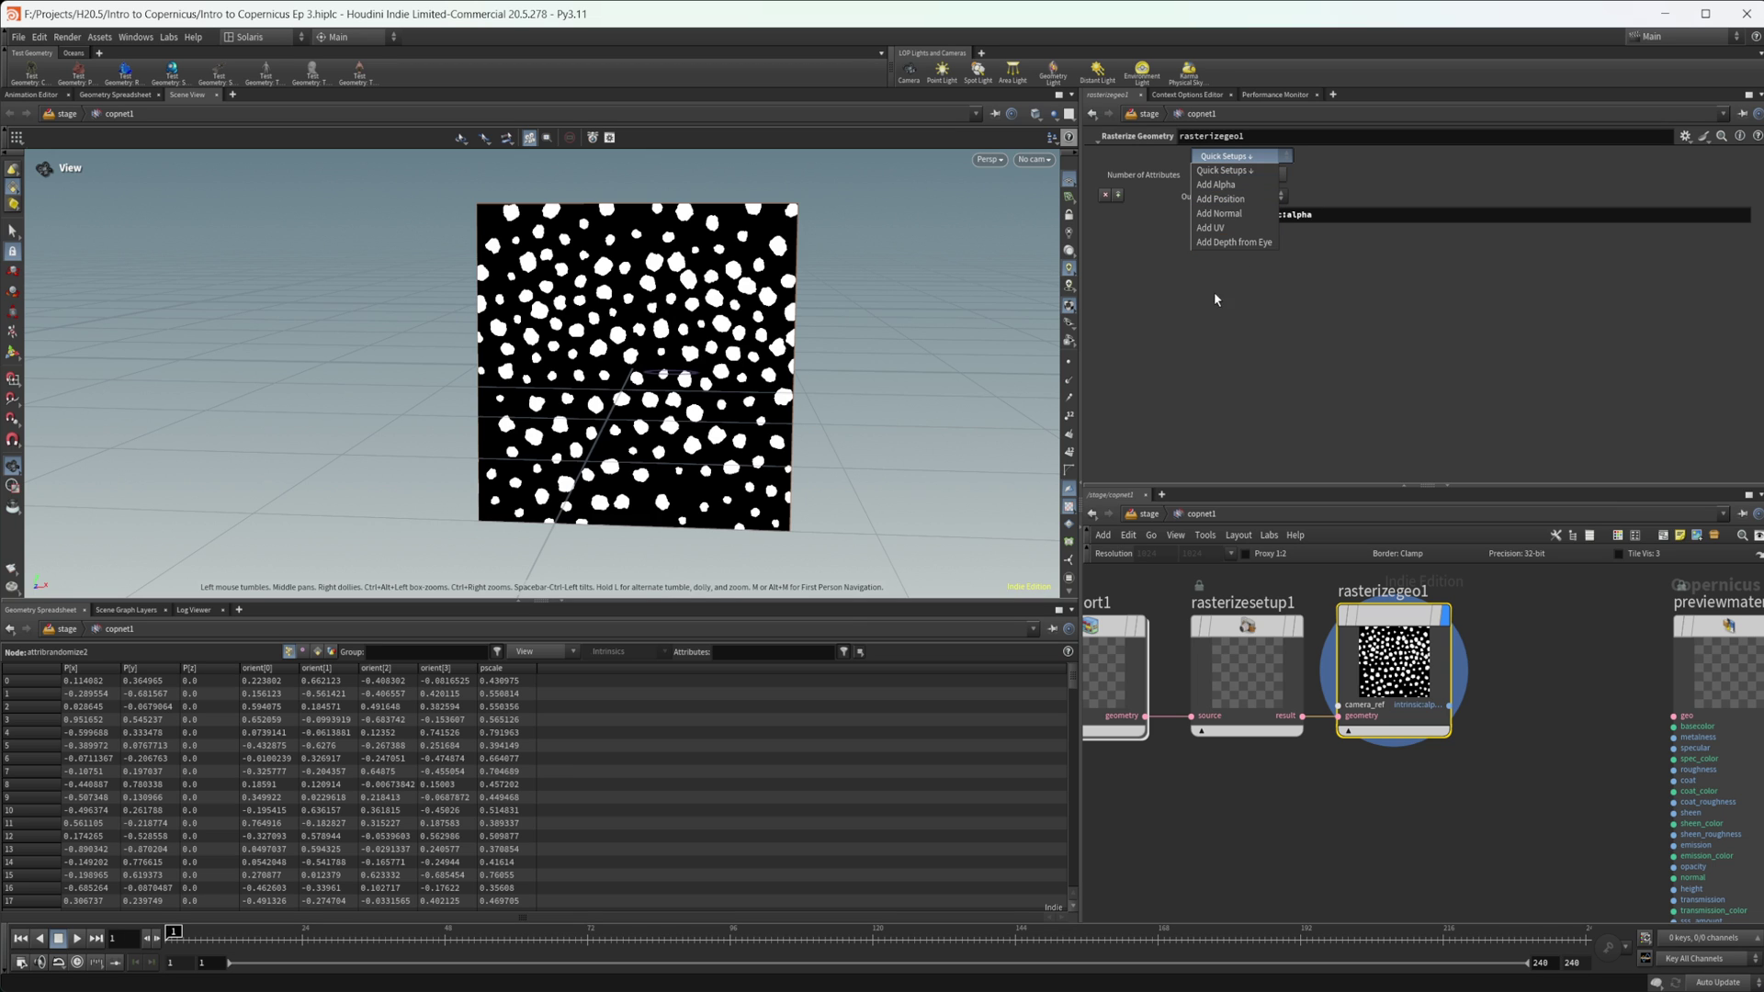
click(1247, 200)
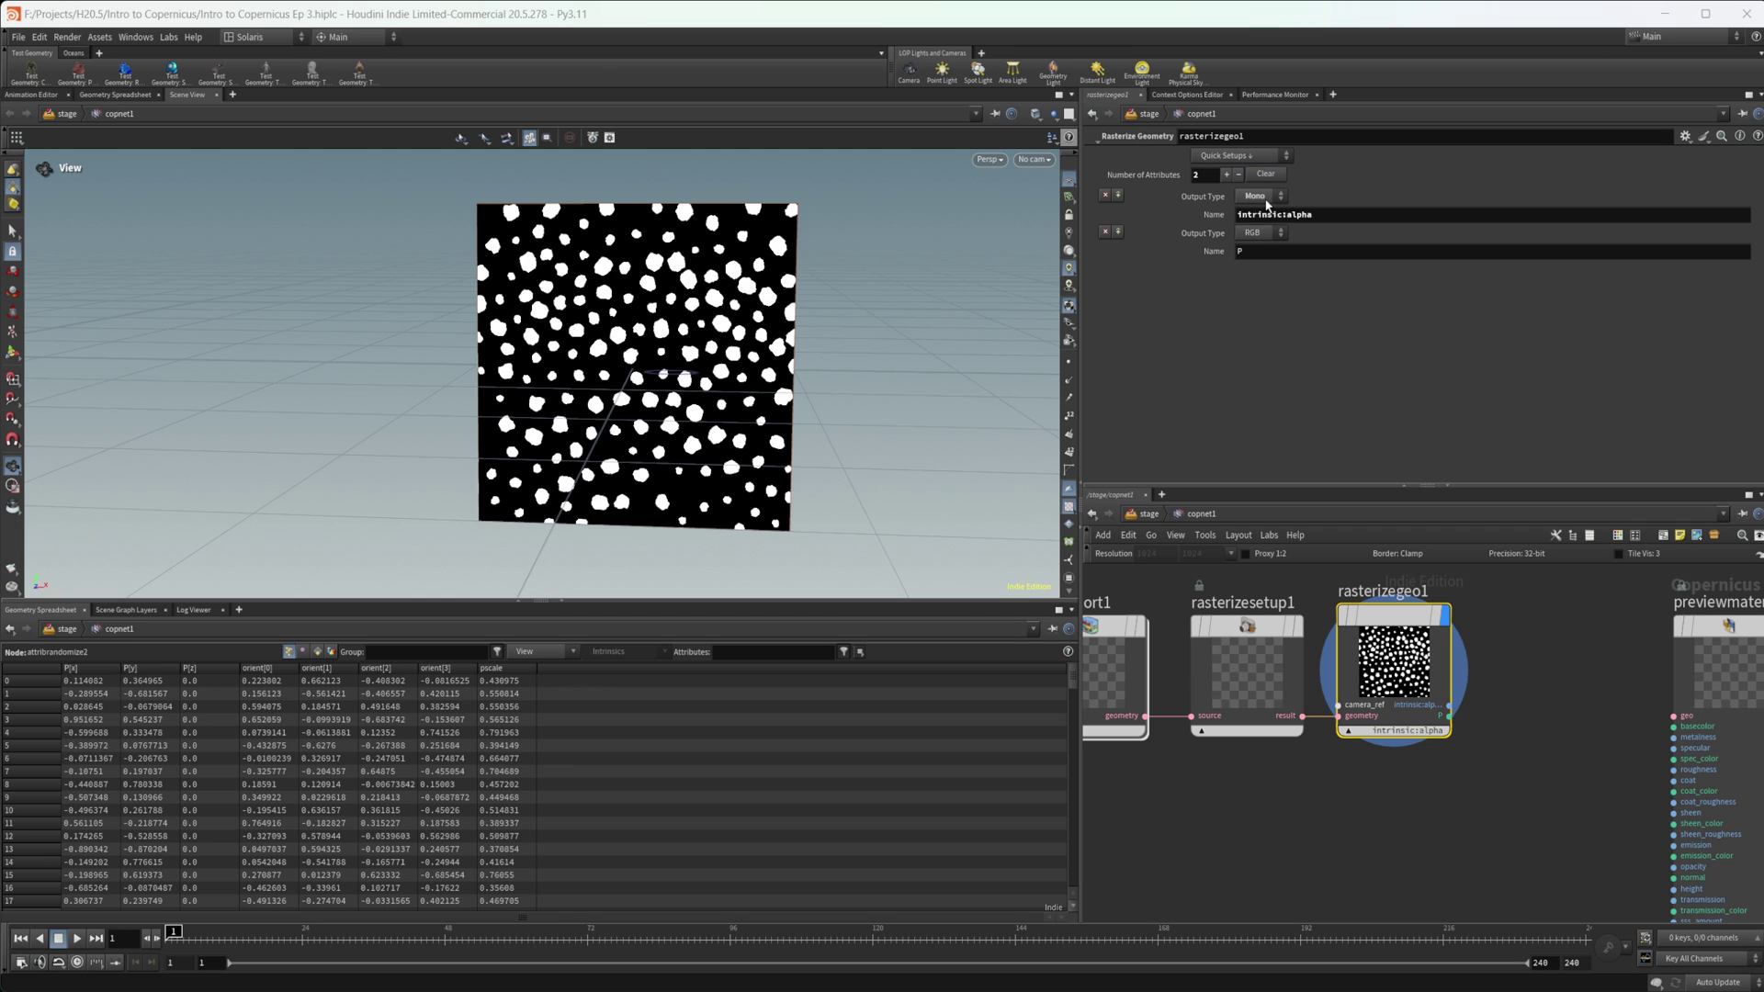
click(1105, 194)
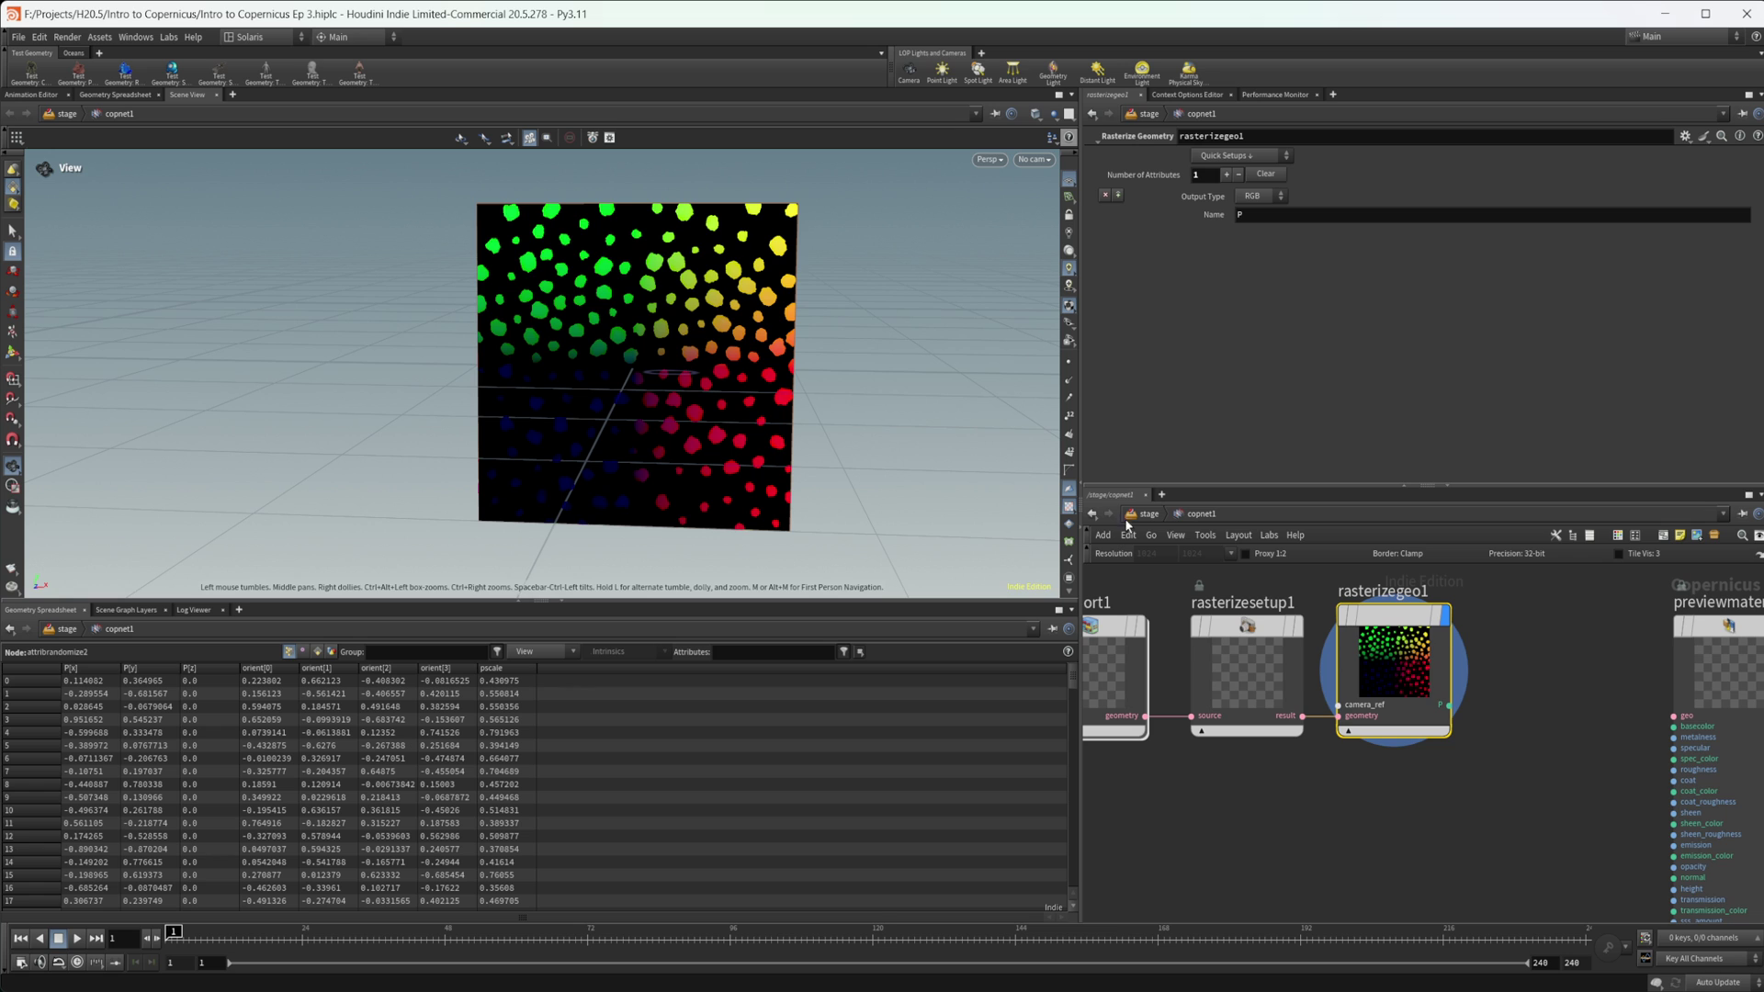
Move the SOP Import, Rasterize Setup and Rasterize Geometry nodes together farther from the Preview Material.
middle_drag(1368, 851, 1472, 850)
drag(1493, 825, 1240, 636)
drag(1480, 666, 1295, 658)
middle_drag(1453, 680, 1379, 672)
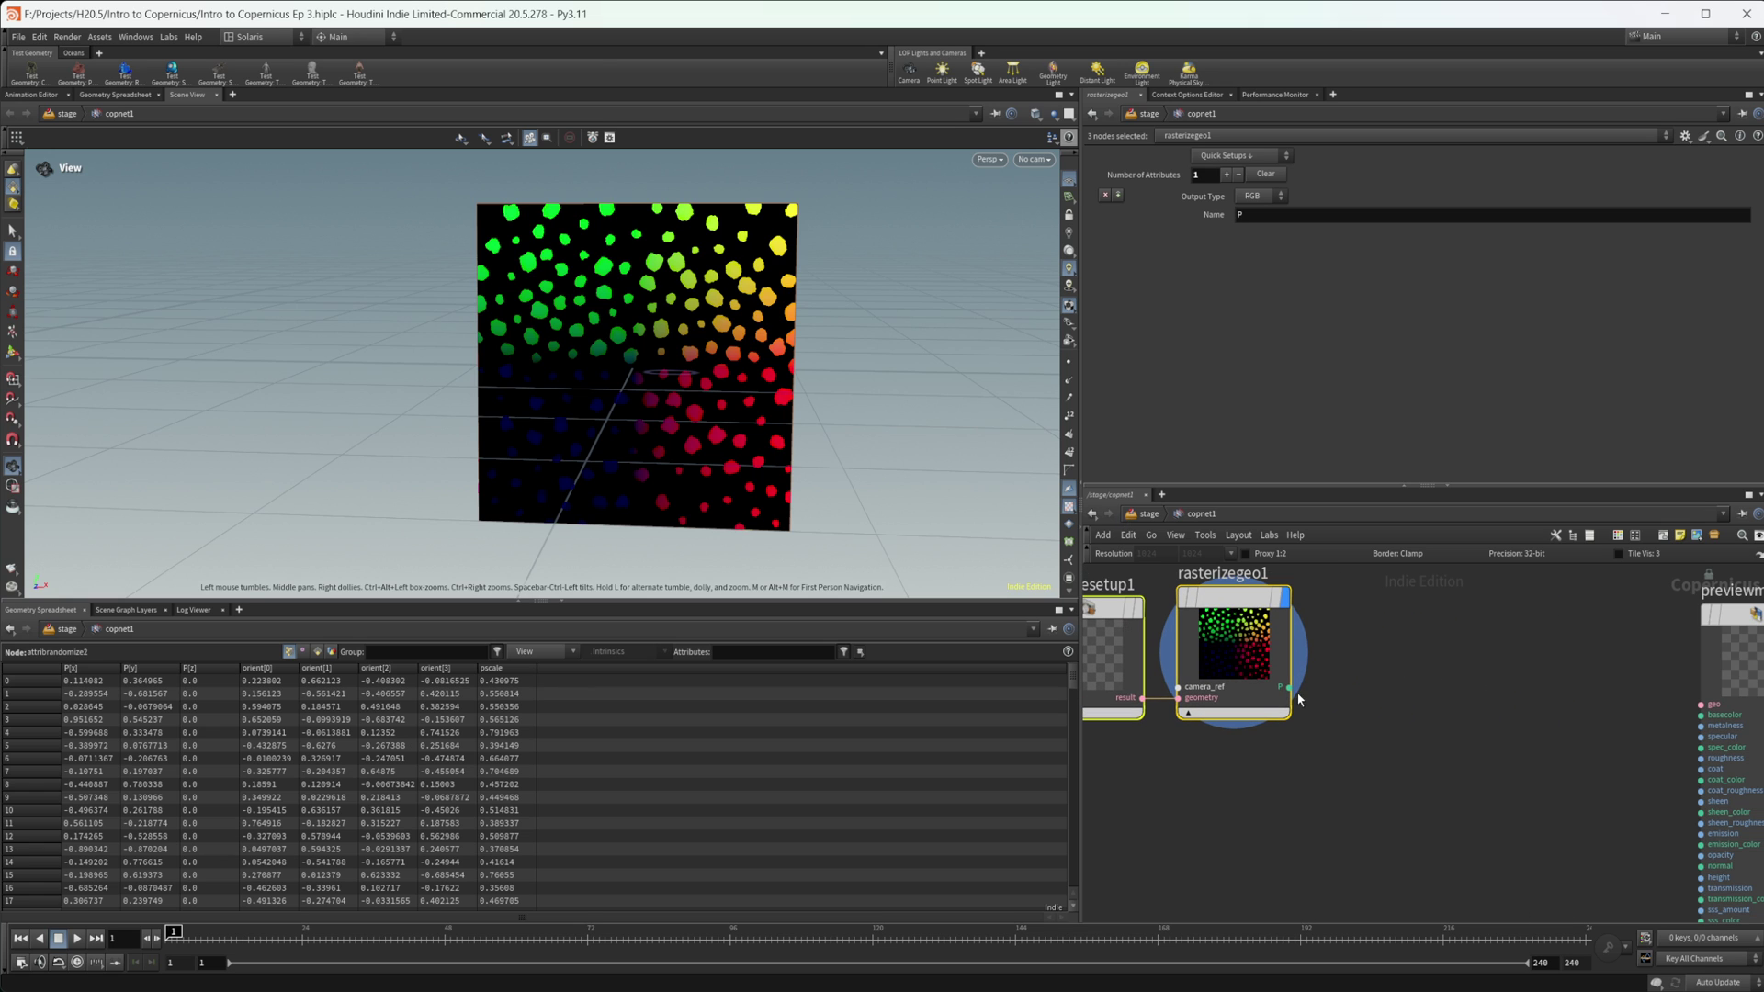
Add a Channel Split node, connect the Rasterize Geometry P output to its rgba input and display it.
key(Tab)
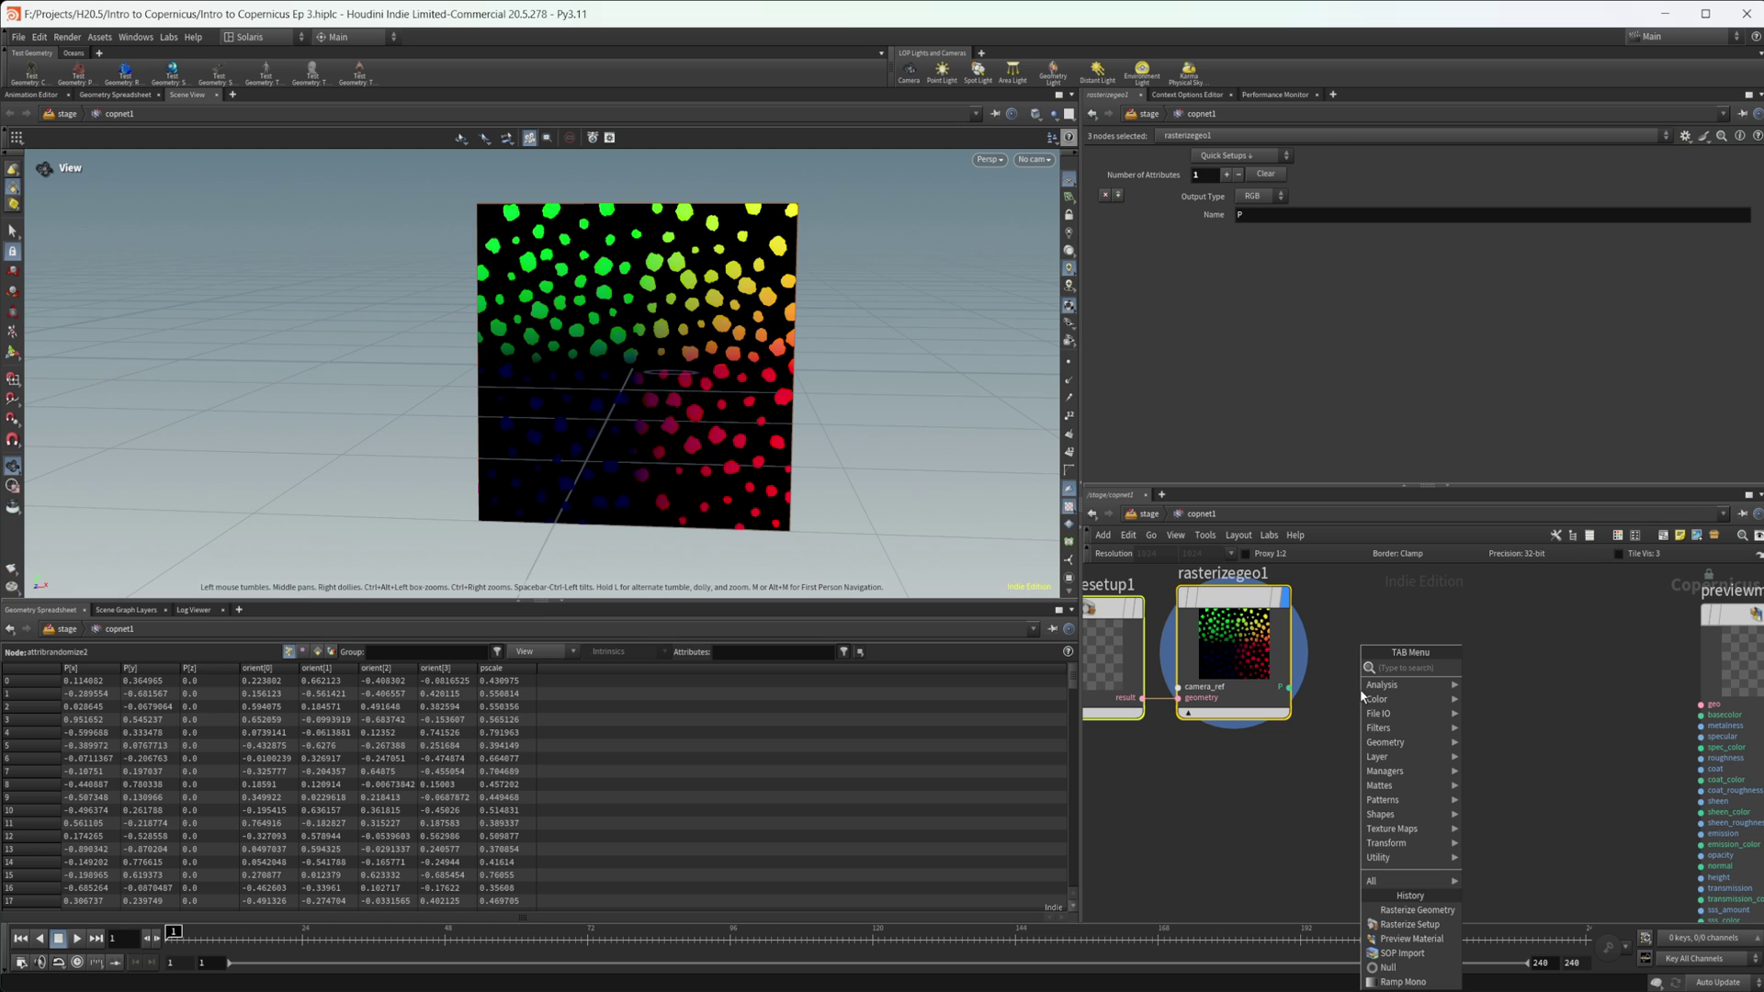
text(chan)
key(Down)
key(Down)
key(Return)
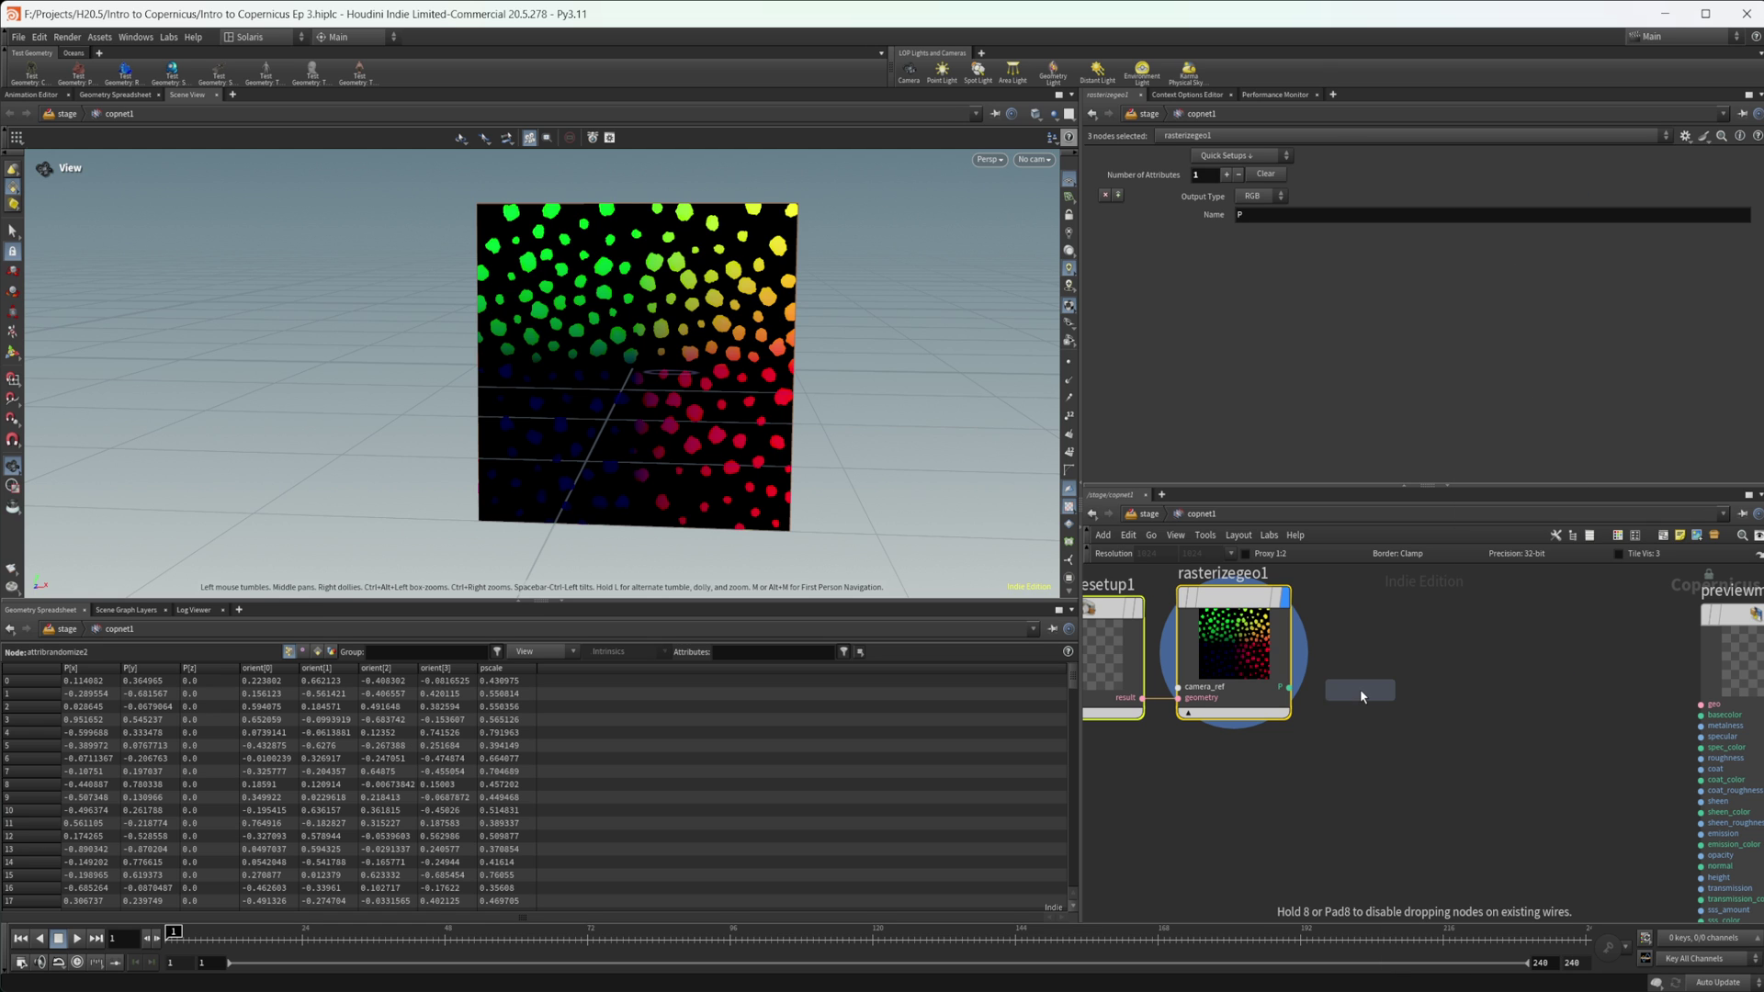
click(1412, 643)
drag(1289, 687, 1356, 720)
click(1463, 630)
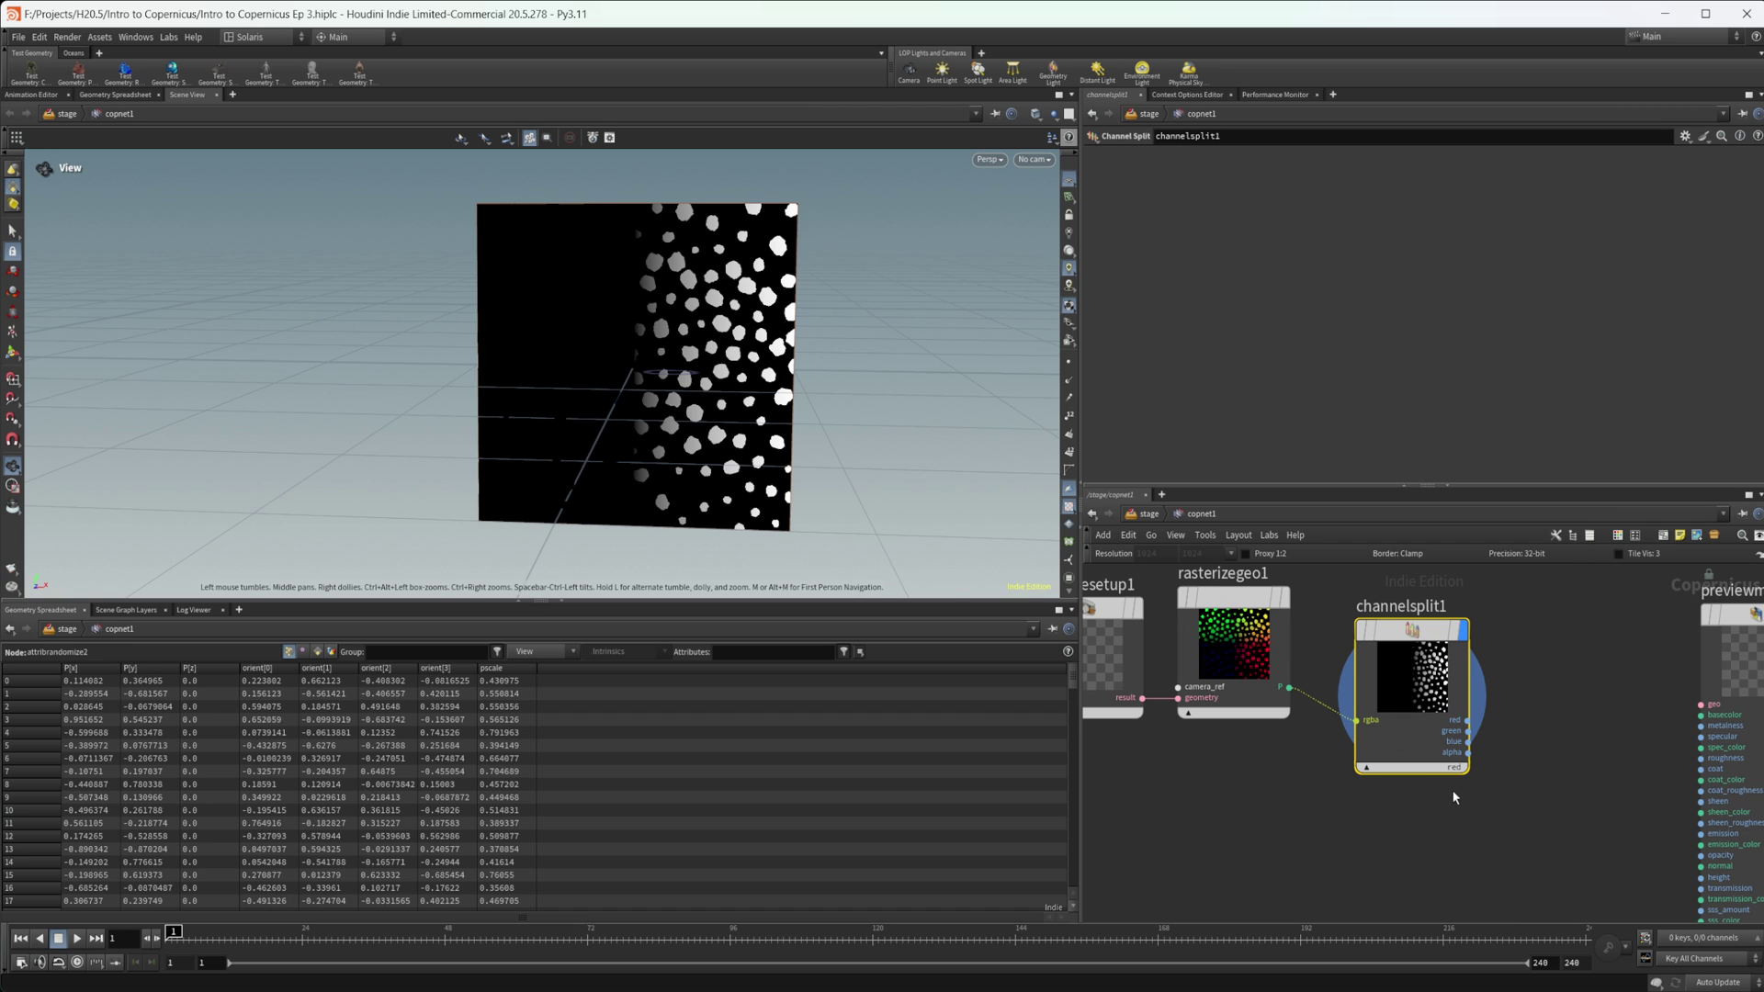
Preview the Channel Split's green output and switch the displayed output to blue.
scroll(1428, 788, up, 4)
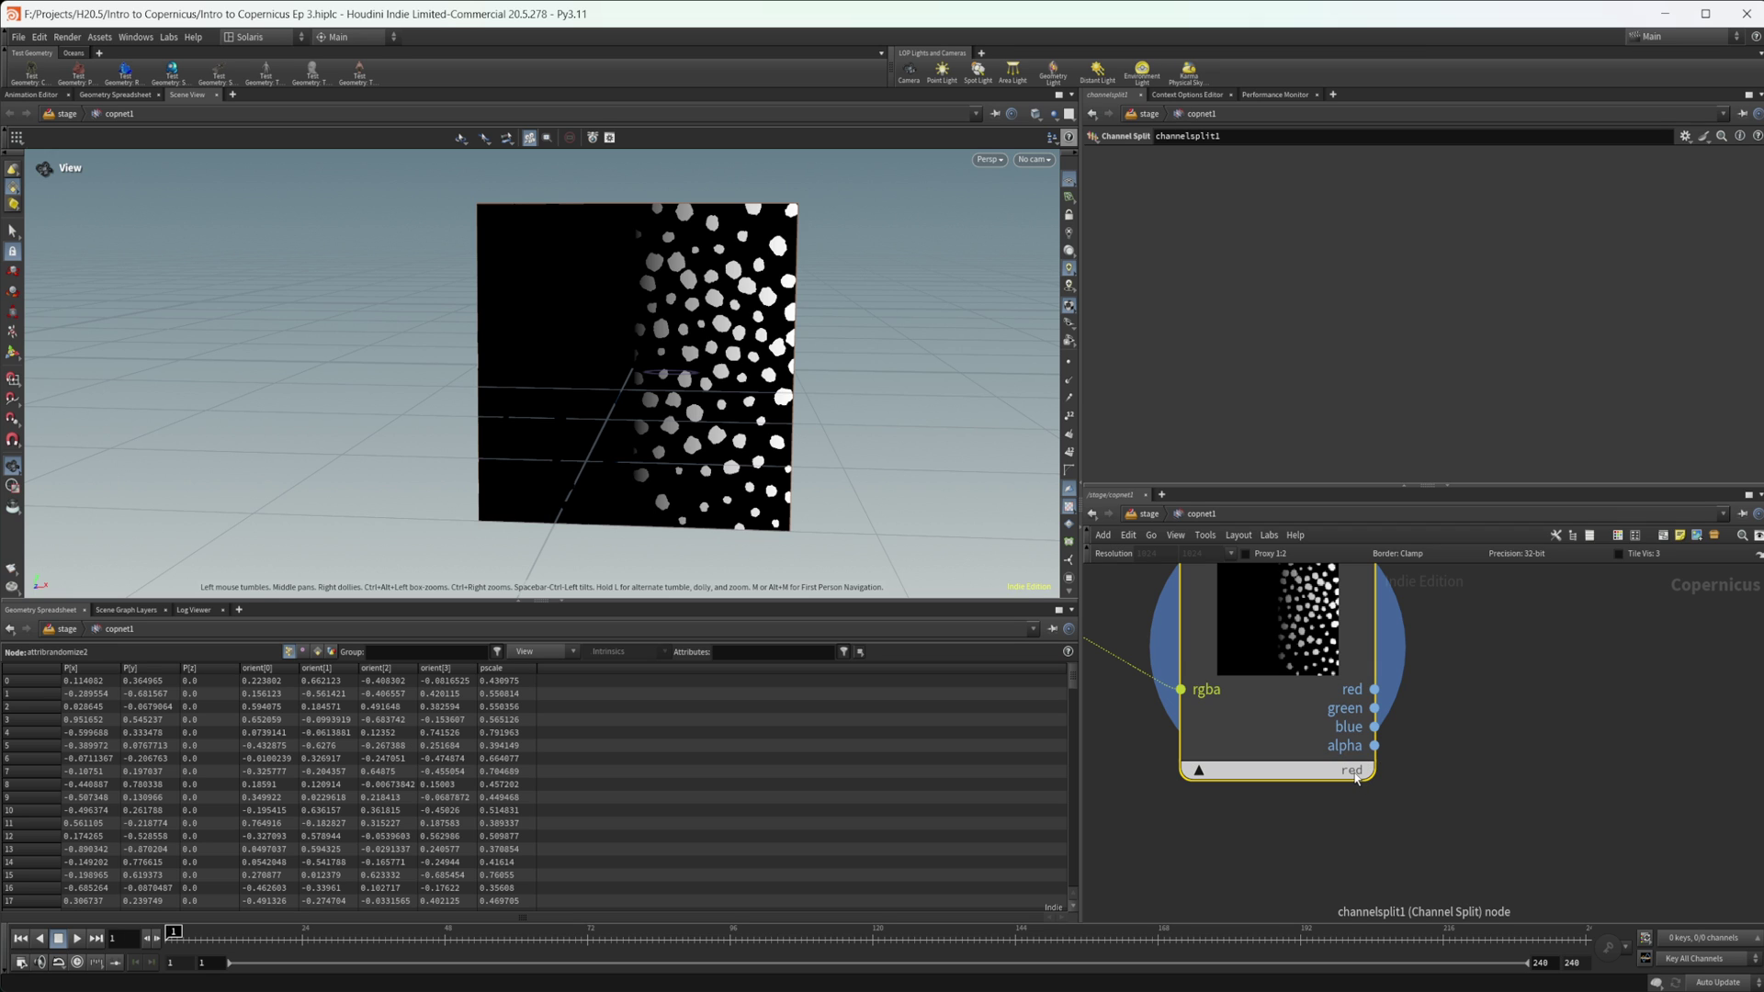
click(1353, 773)
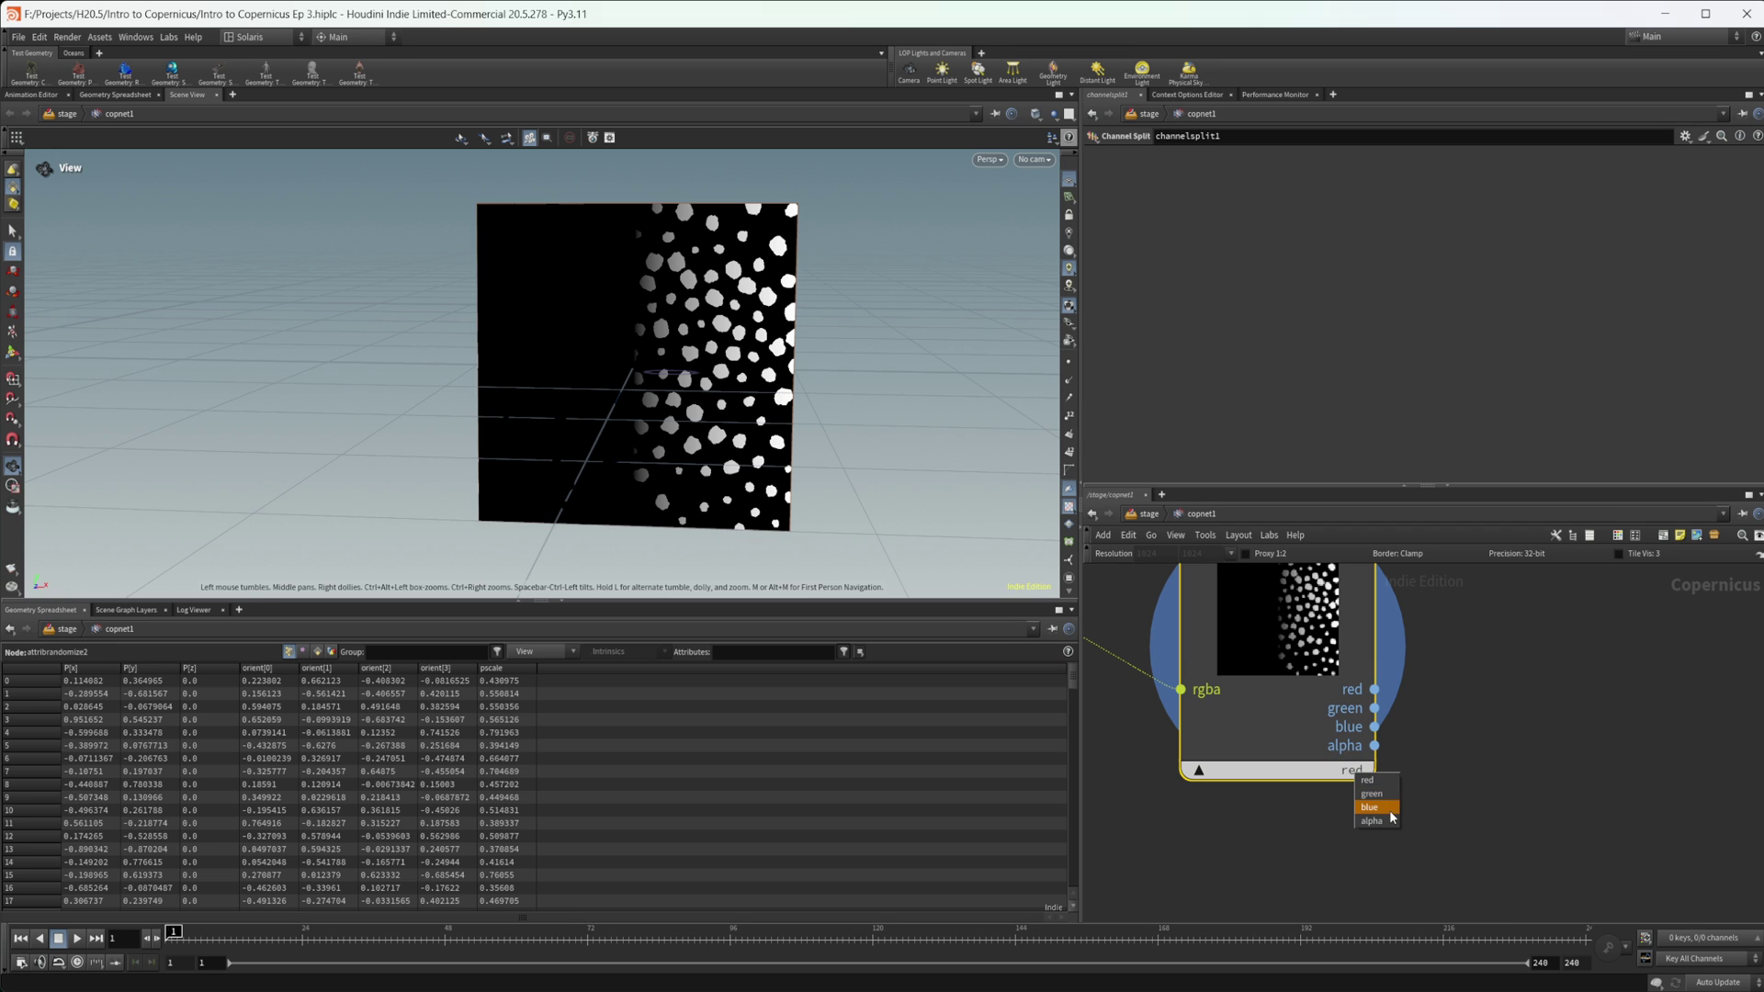
click(1386, 794)
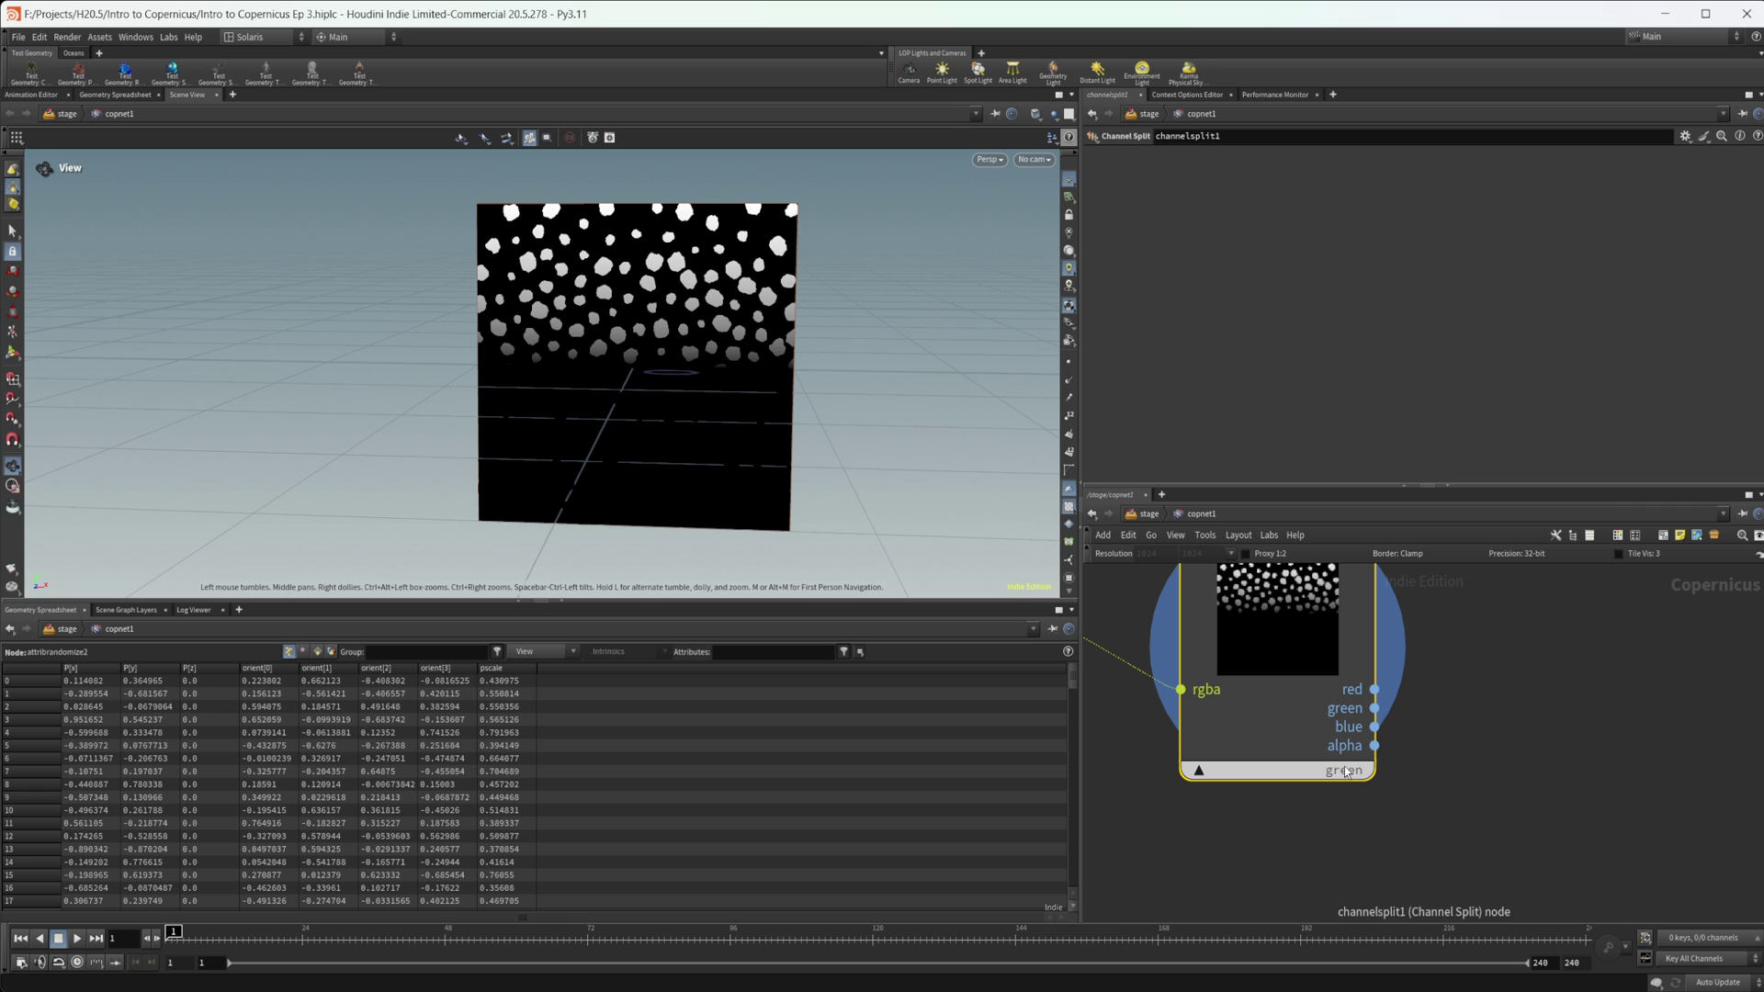
click(1349, 771)
click(1362, 800)
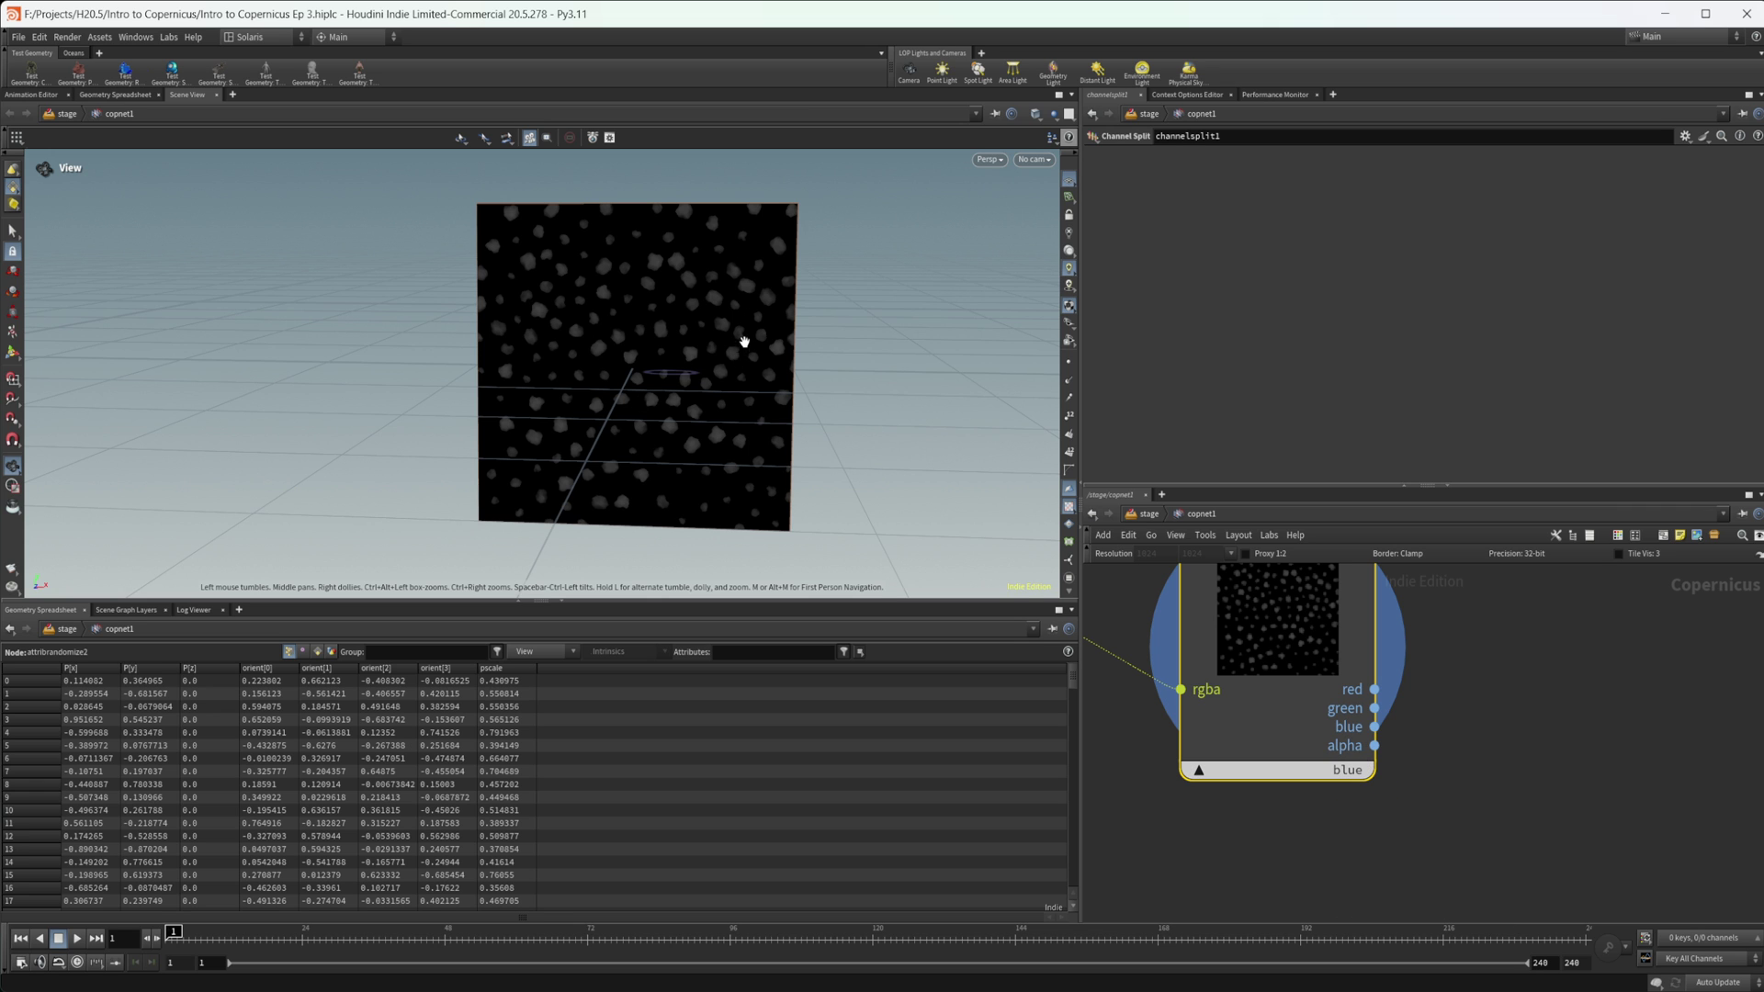
Line up the Channel Split node with the chain and move all four nodes farther from the Preview Material.
scroll(1139, 781, down, 3)
middle_drag(1243, 804, 1431, 815)
drag(1405, 755, 1397, 730)
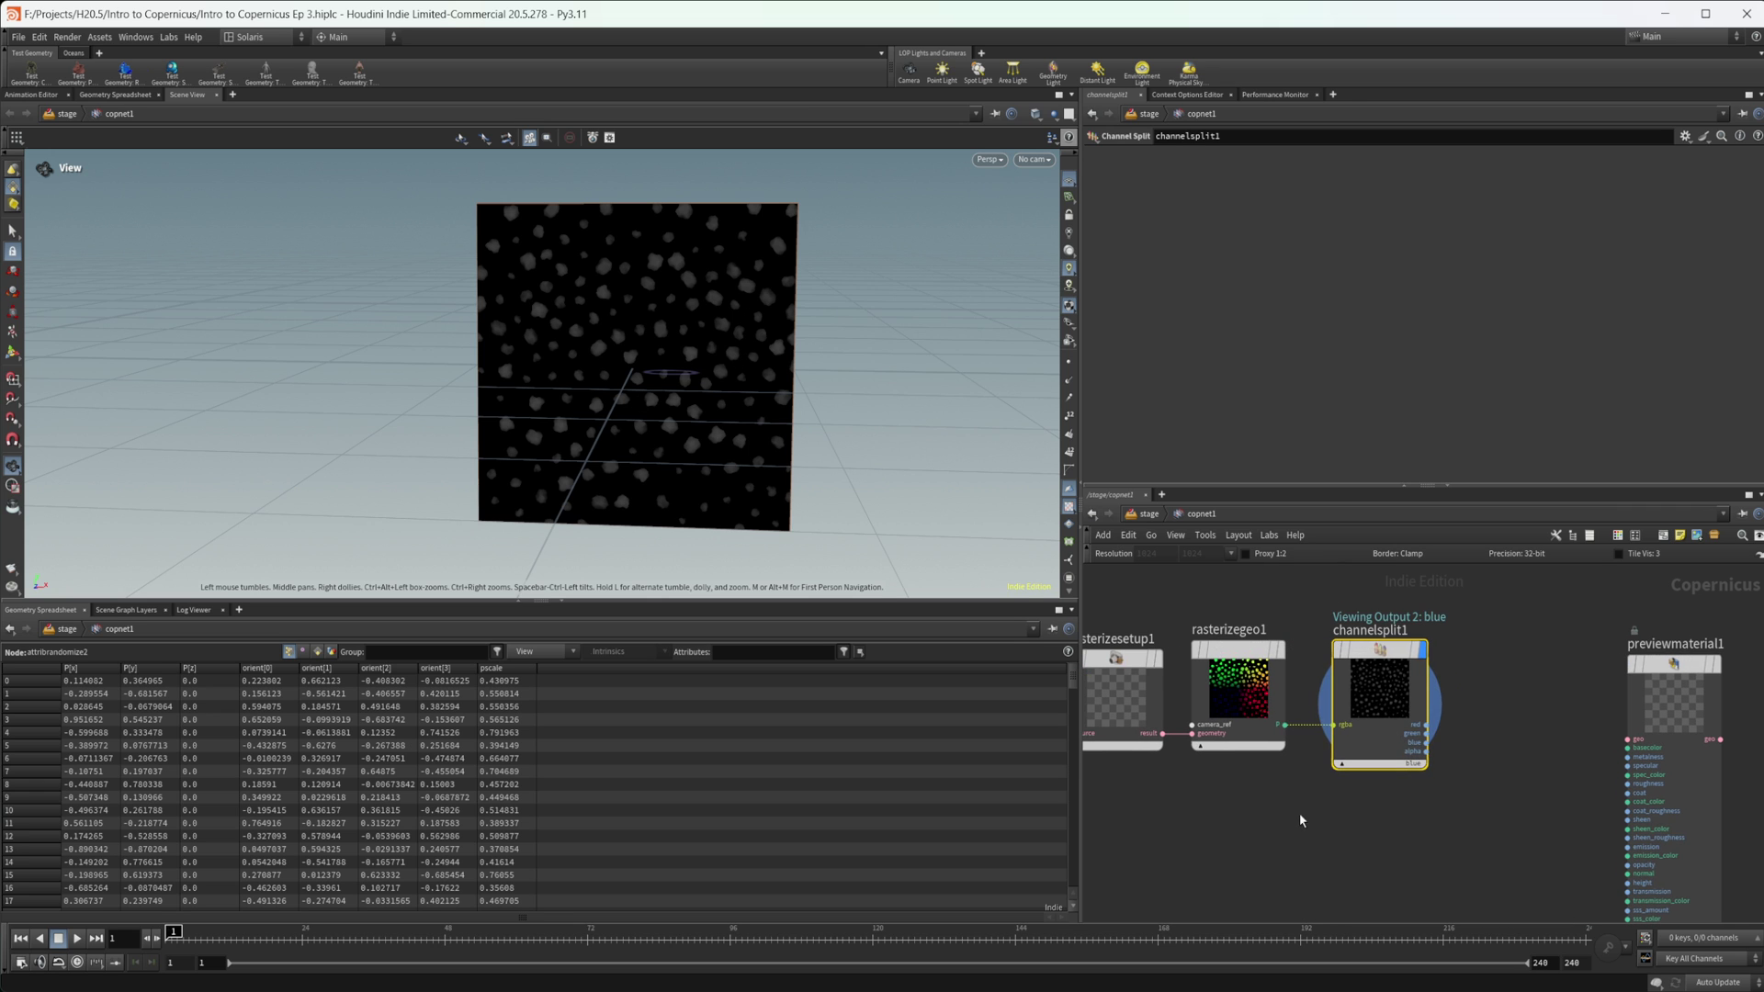
middle_drag(1299, 813, 1436, 820)
drag(1522, 812, 1136, 661)
drag(1516, 697, 1266, 696)
Add an Equalize node beside the Channel Split, connect the blue output to its source input and display it.
scroll(1383, 707, up, 2)
key(Tab)
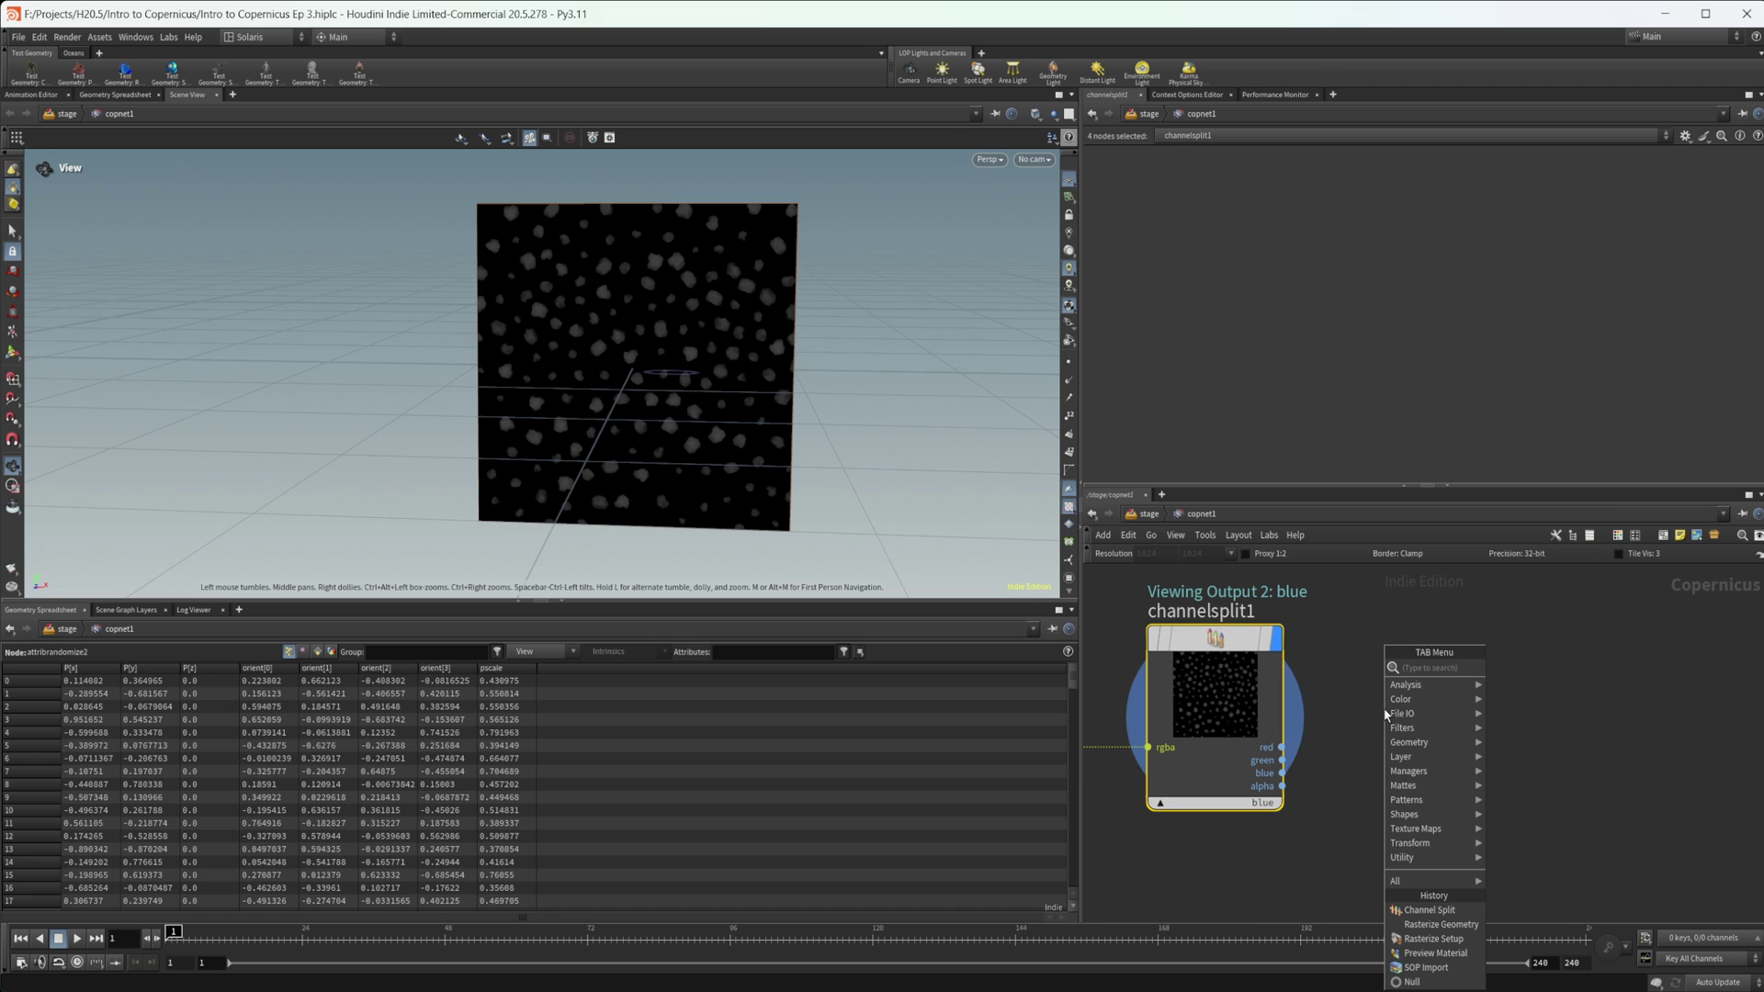
text(equa)
key(Return)
click(1386, 715)
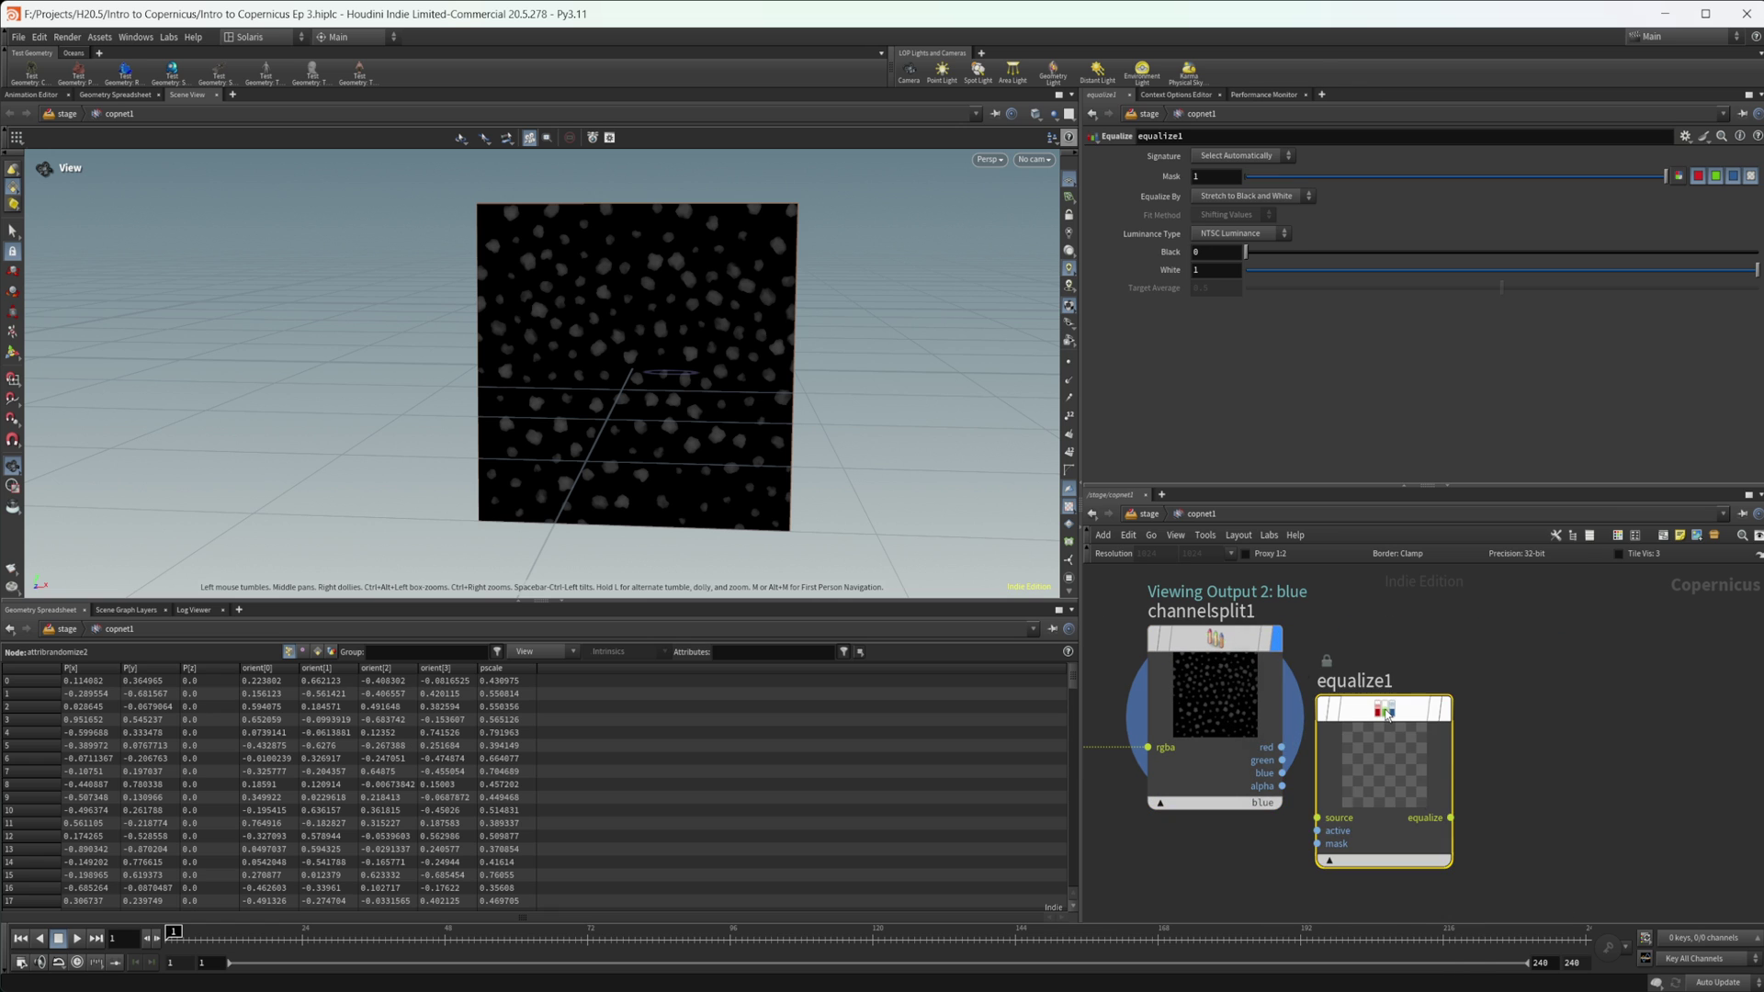
drag(1387, 714, 1447, 658)
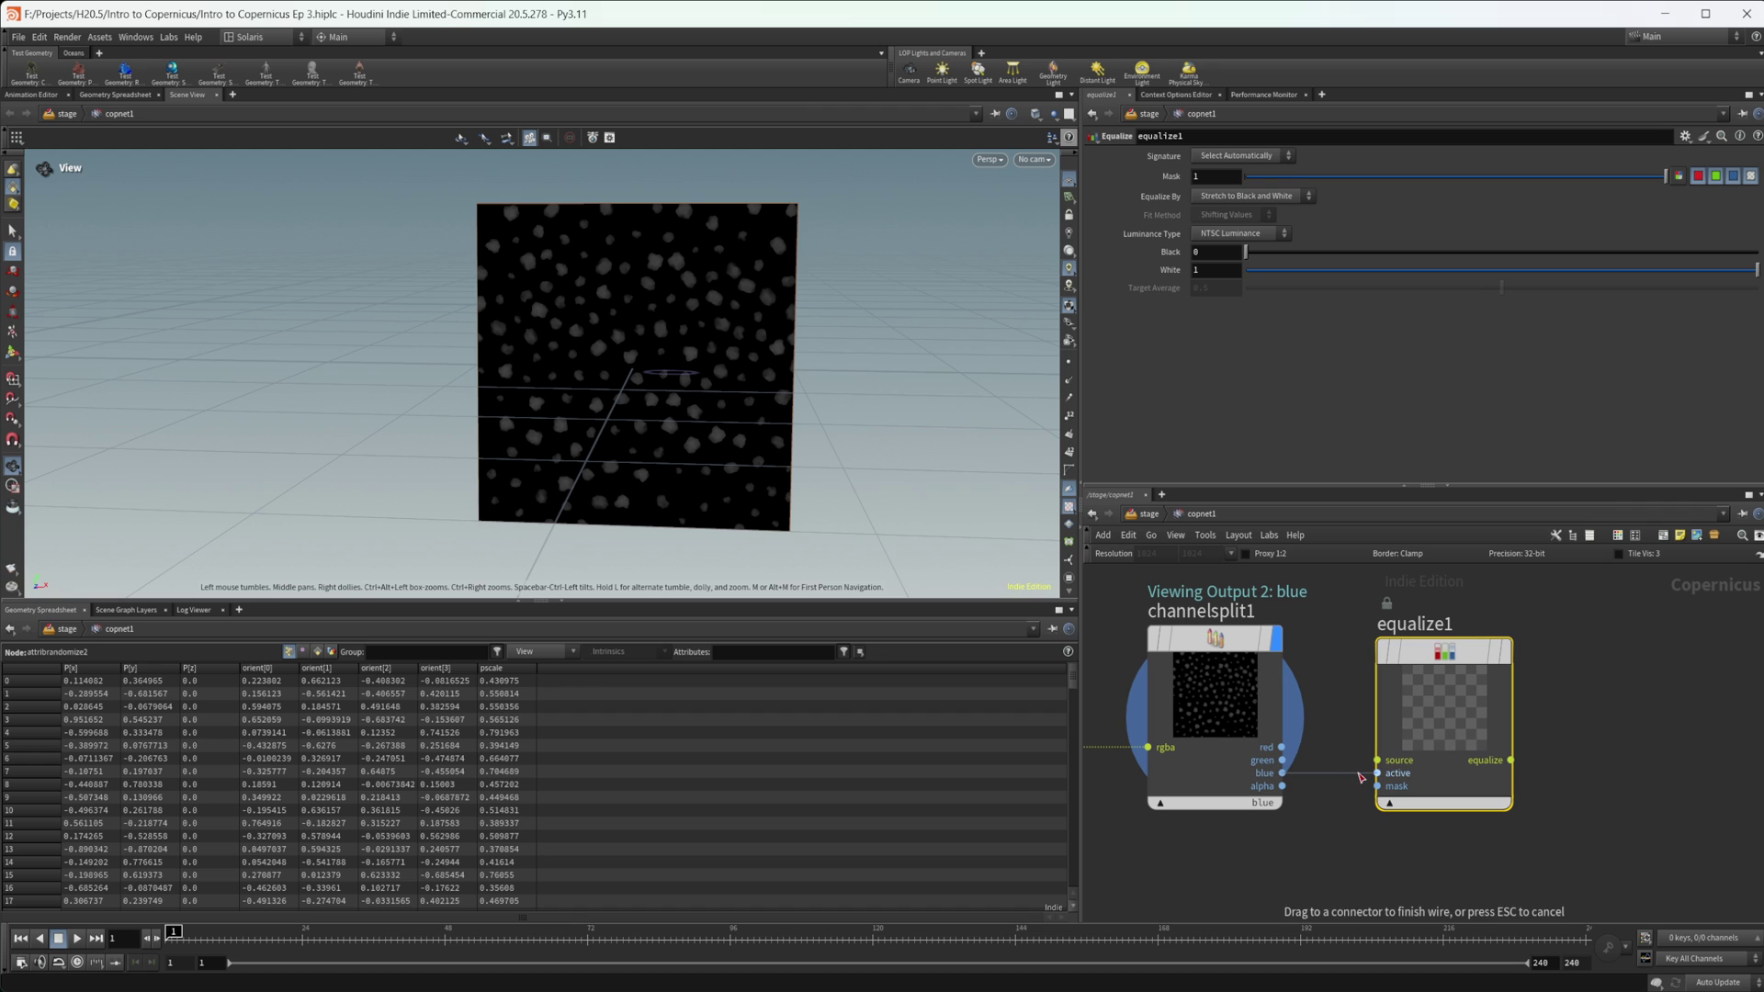
drag(1280, 775, 1377, 761)
click(1504, 651)
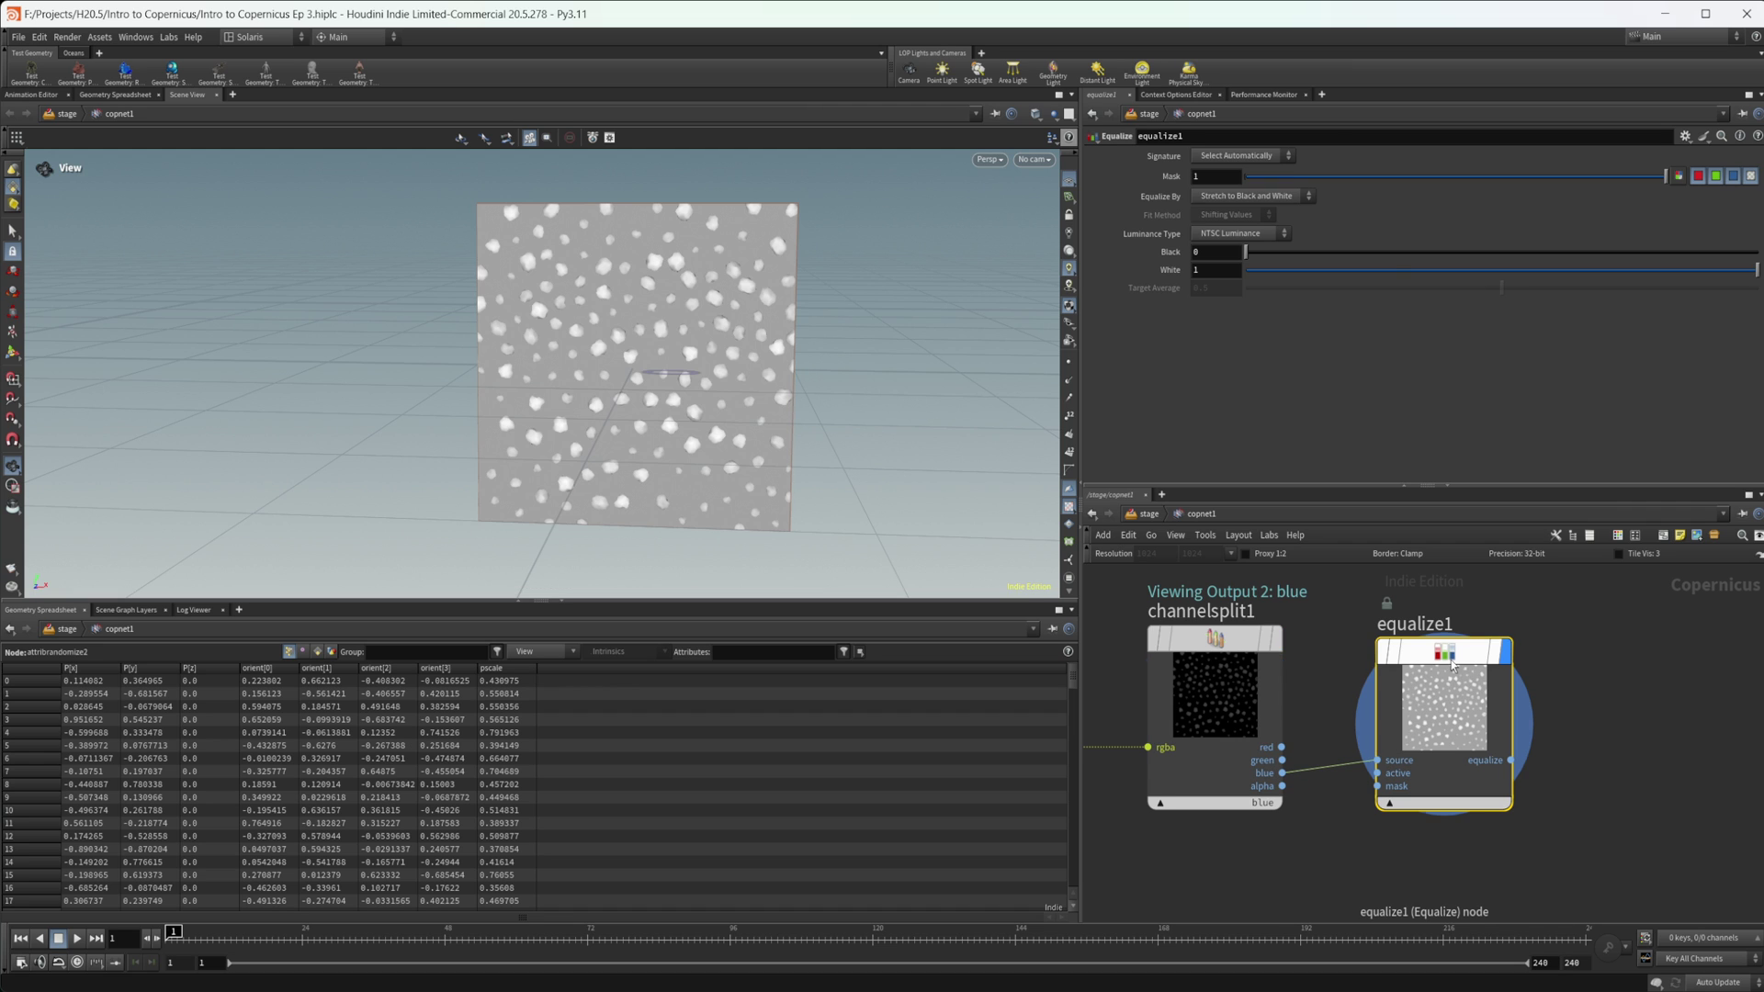
Try equalizing by Move Minimum to Black and Move Maximum to White, and set Equalize By to Scale to Maximum Length.
click(1271, 201)
click(1245, 225)
click(1249, 197)
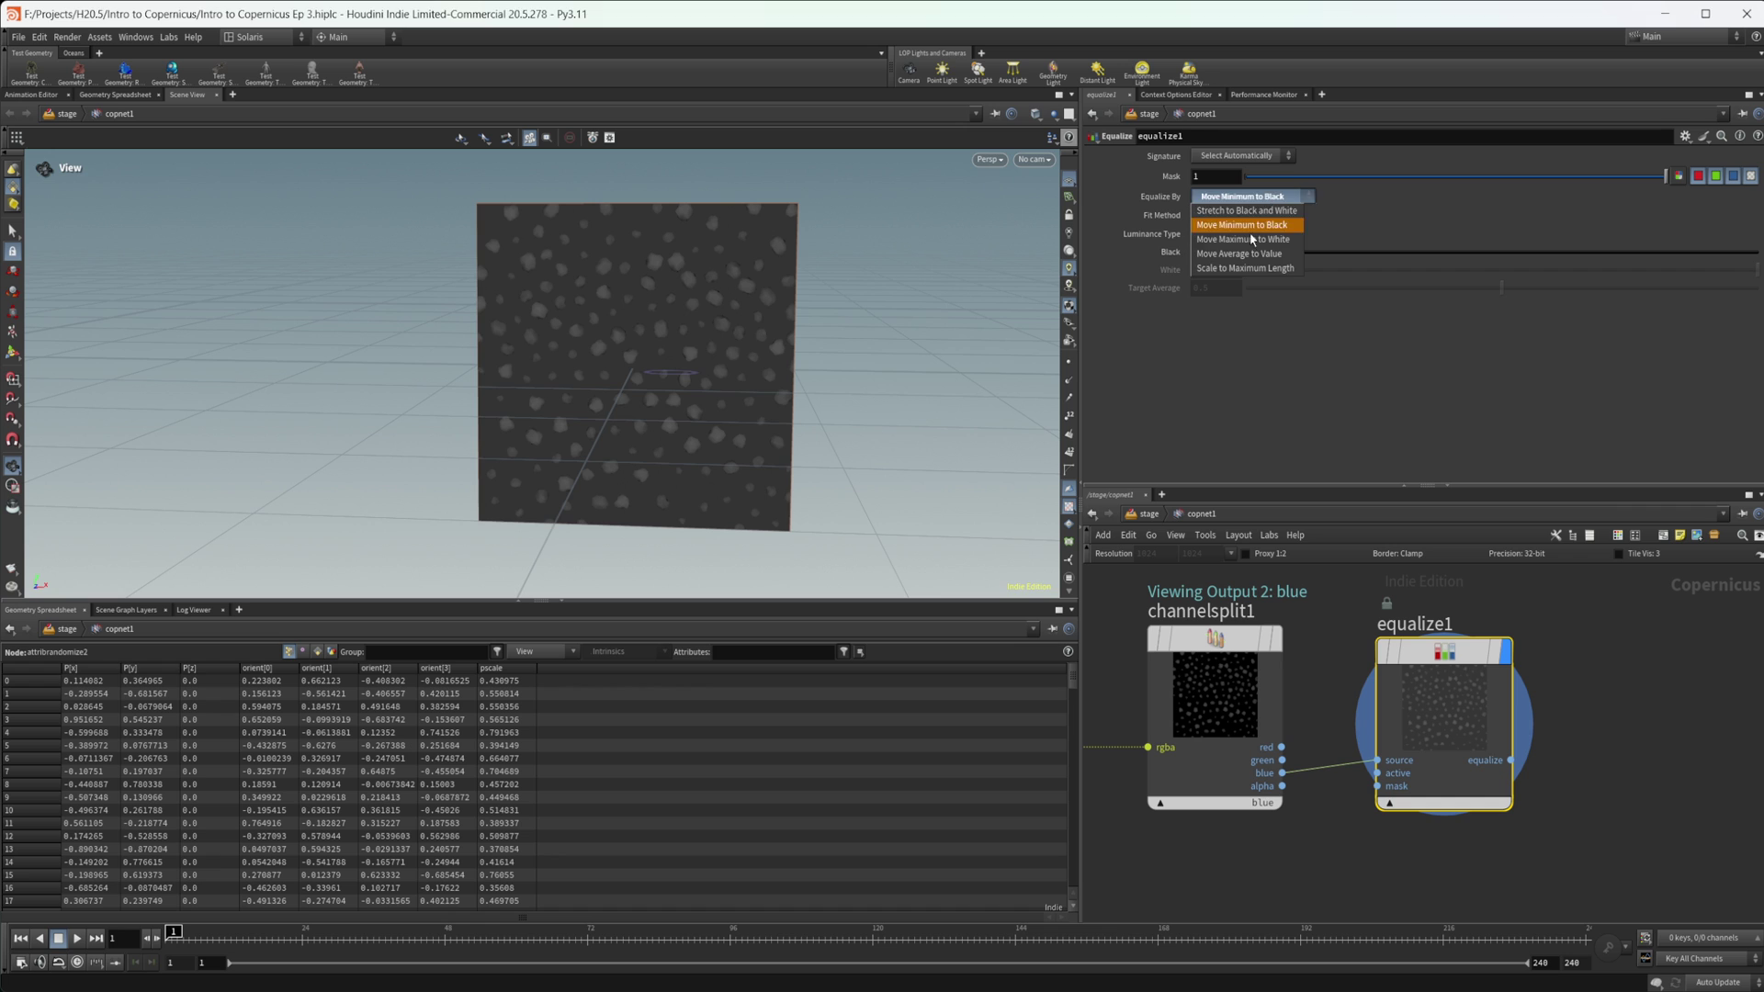
click(1244, 239)
click(1249, 197)
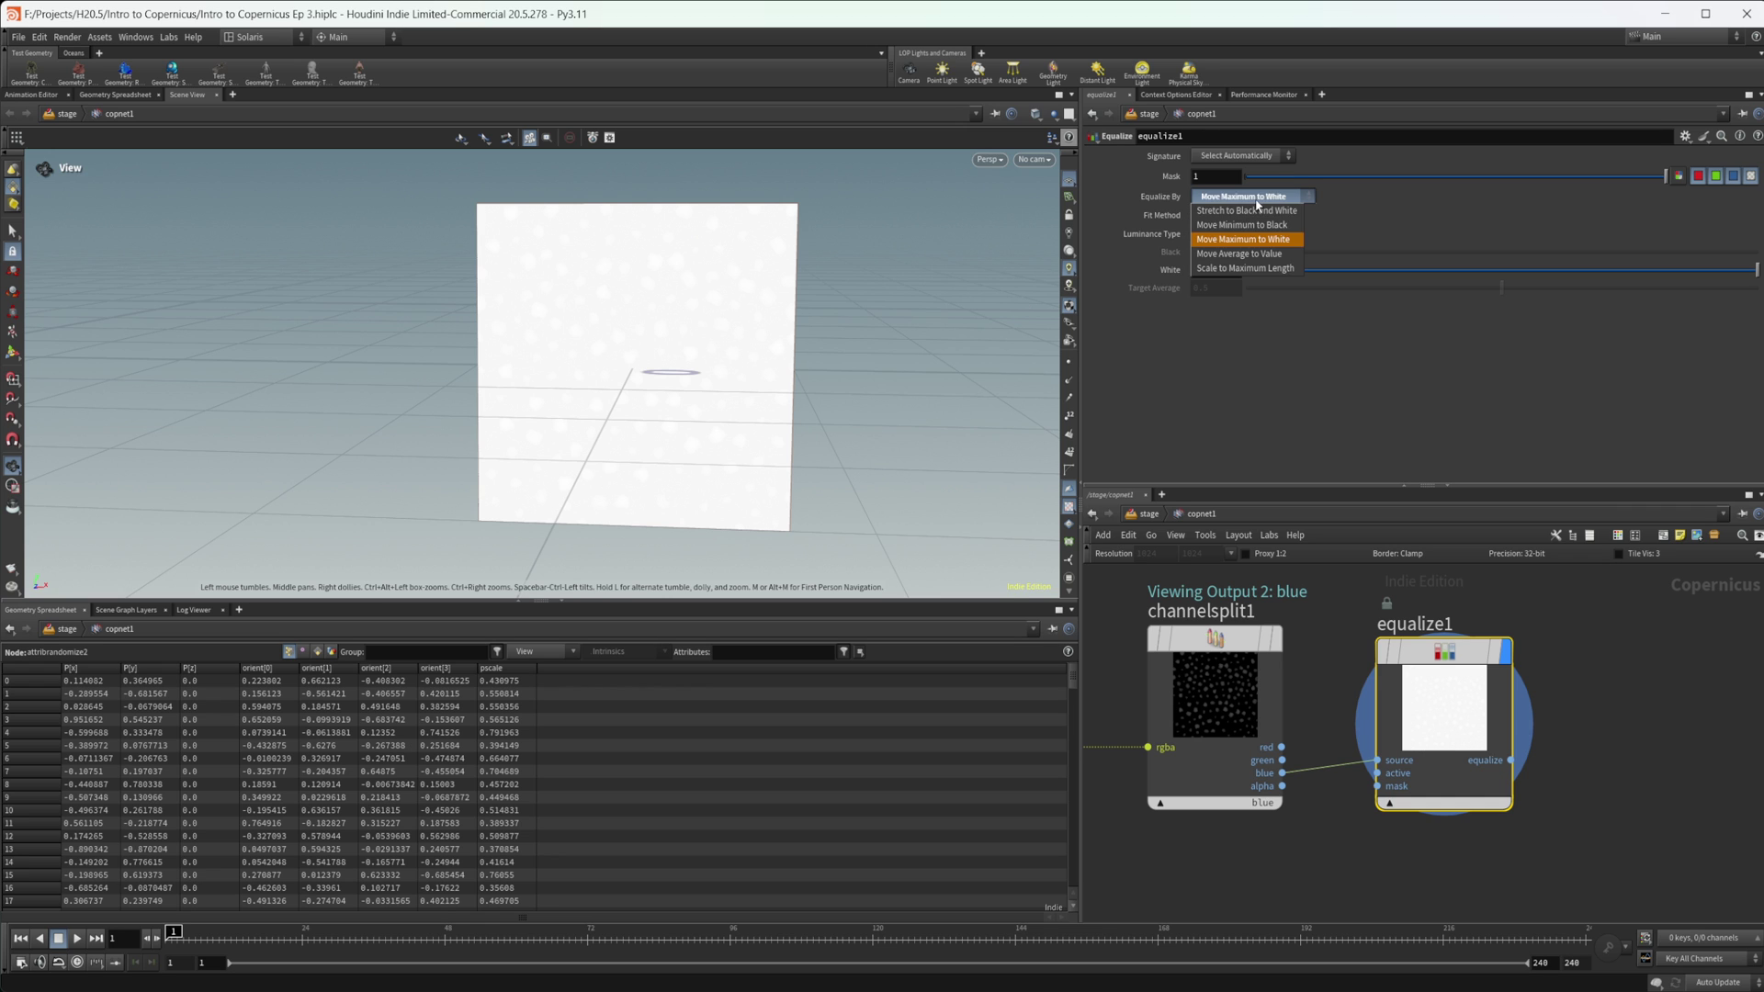
click(1239, 268)
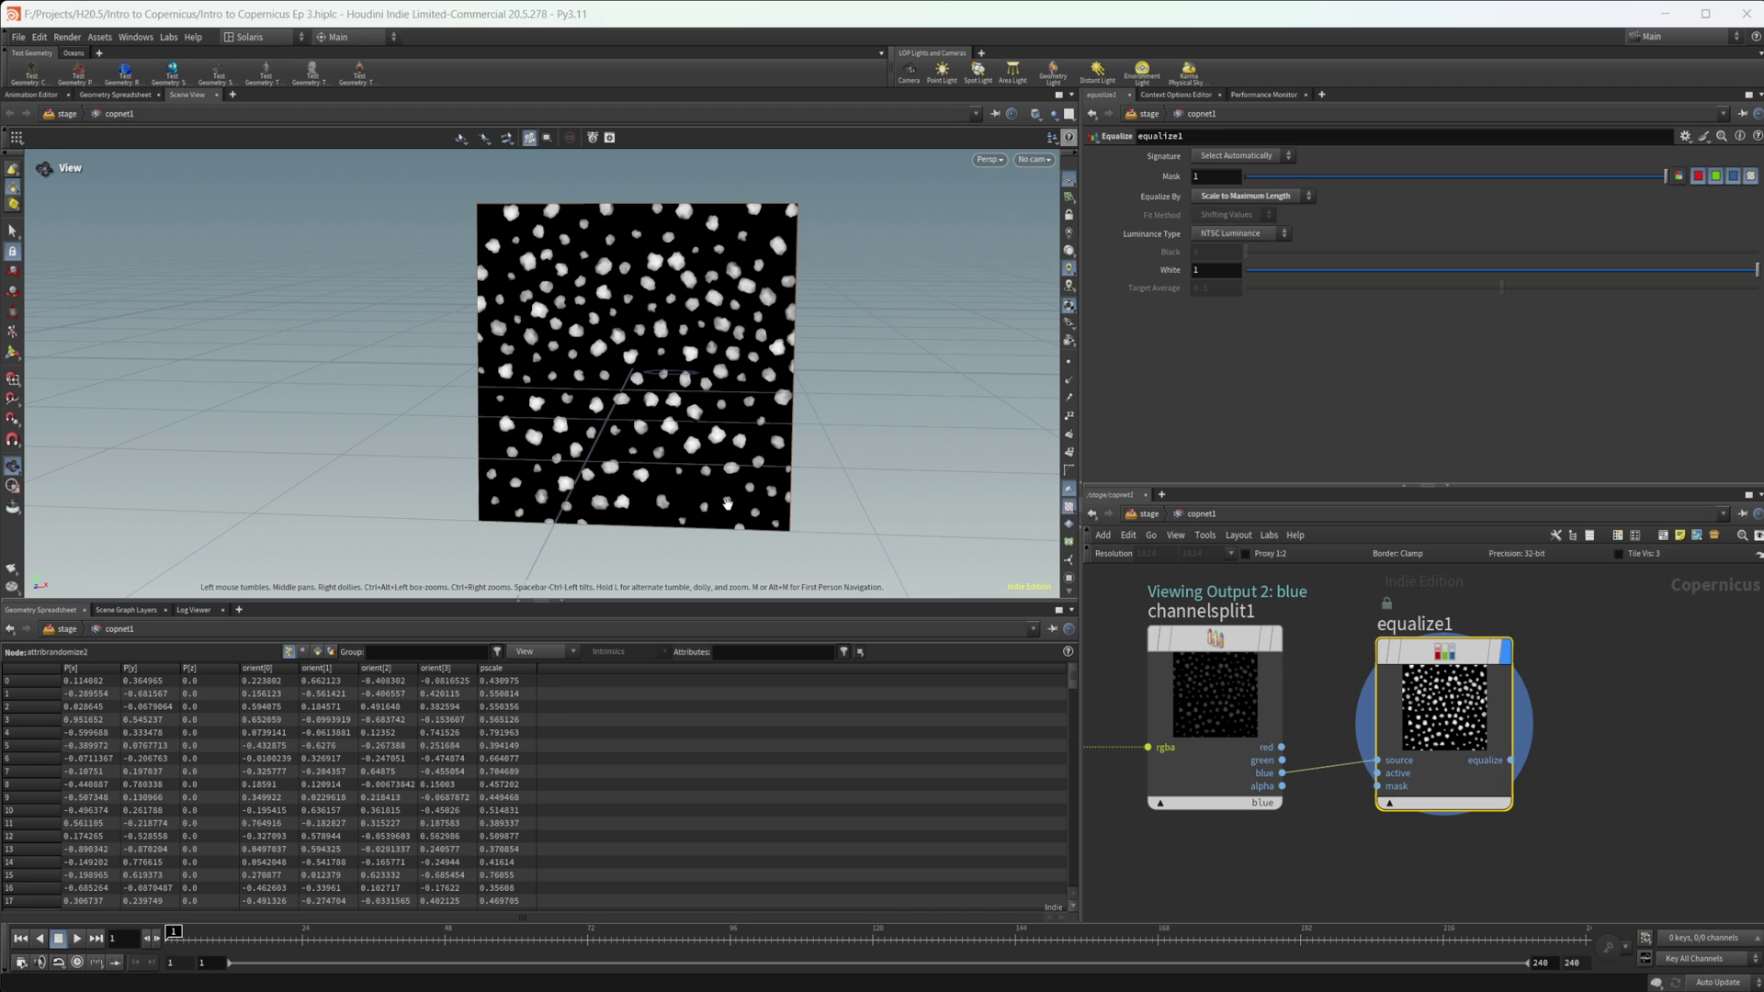
Connect the Equalize output to the Preview Material's height input.
scroll(1437, 843, down, 2)
middle_drag(1426, 837, 1186, 721)
drag(1249, 673, 1544, 820)
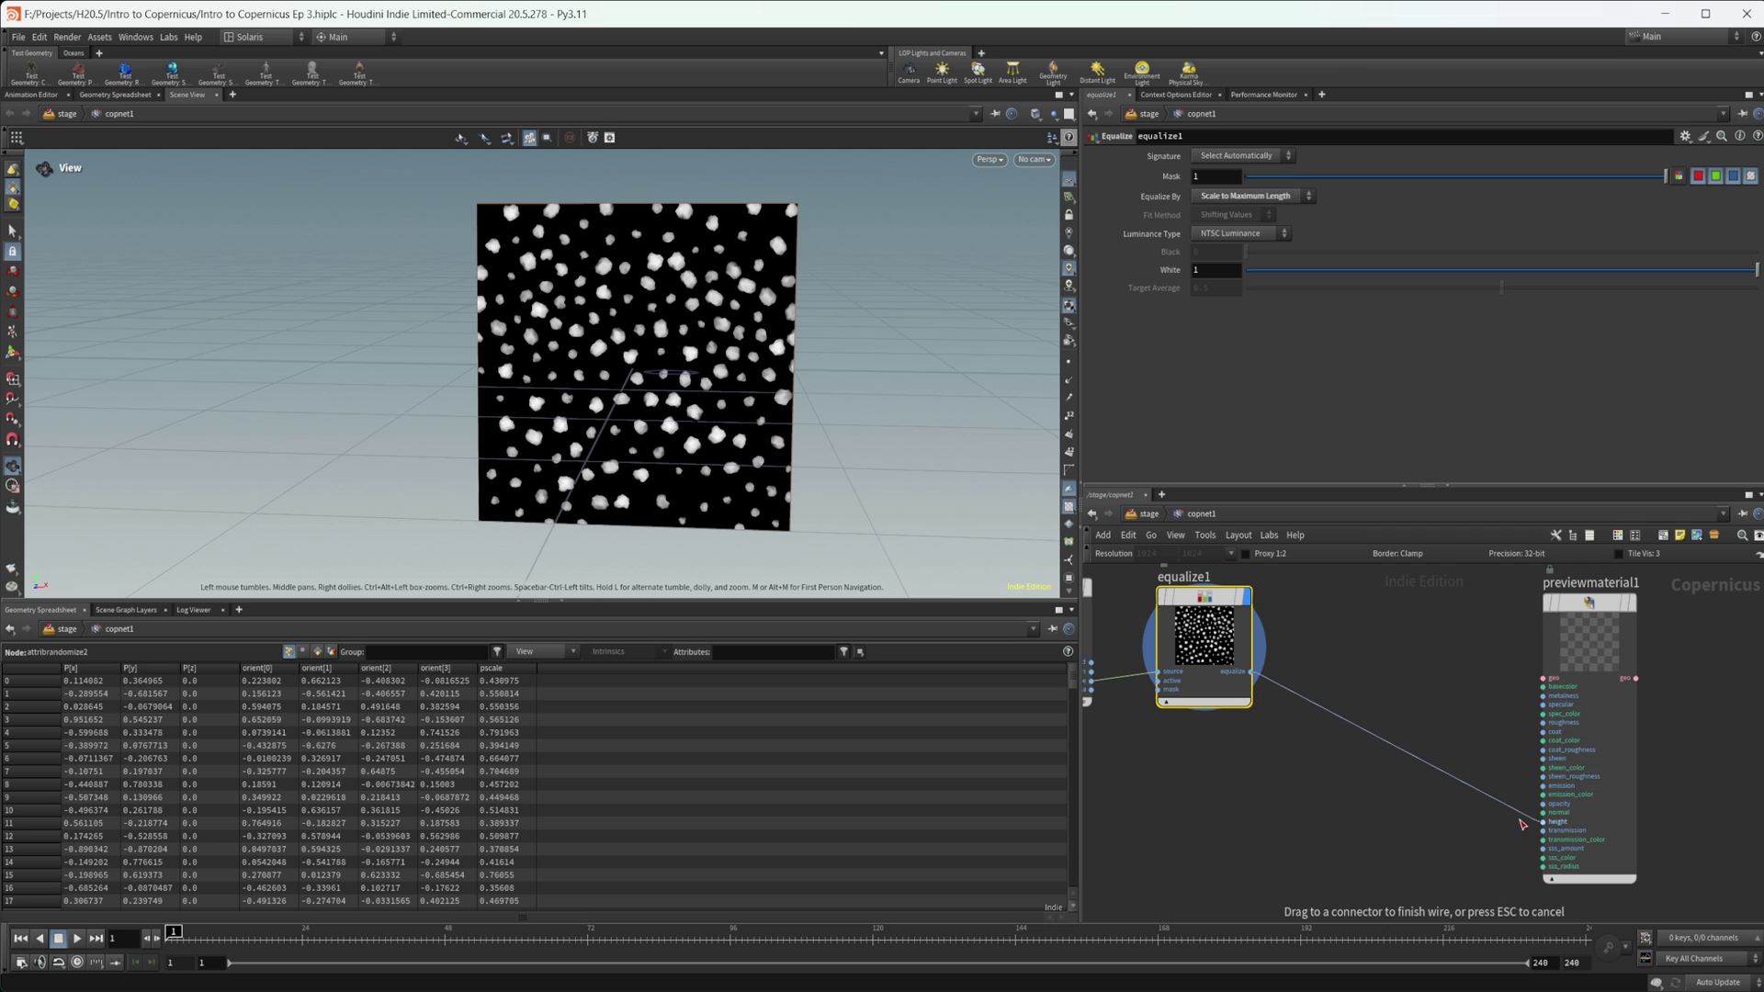
Set the Preview Material's grid Divisions to 200 and make it the displayed node.
click(1582, 622)
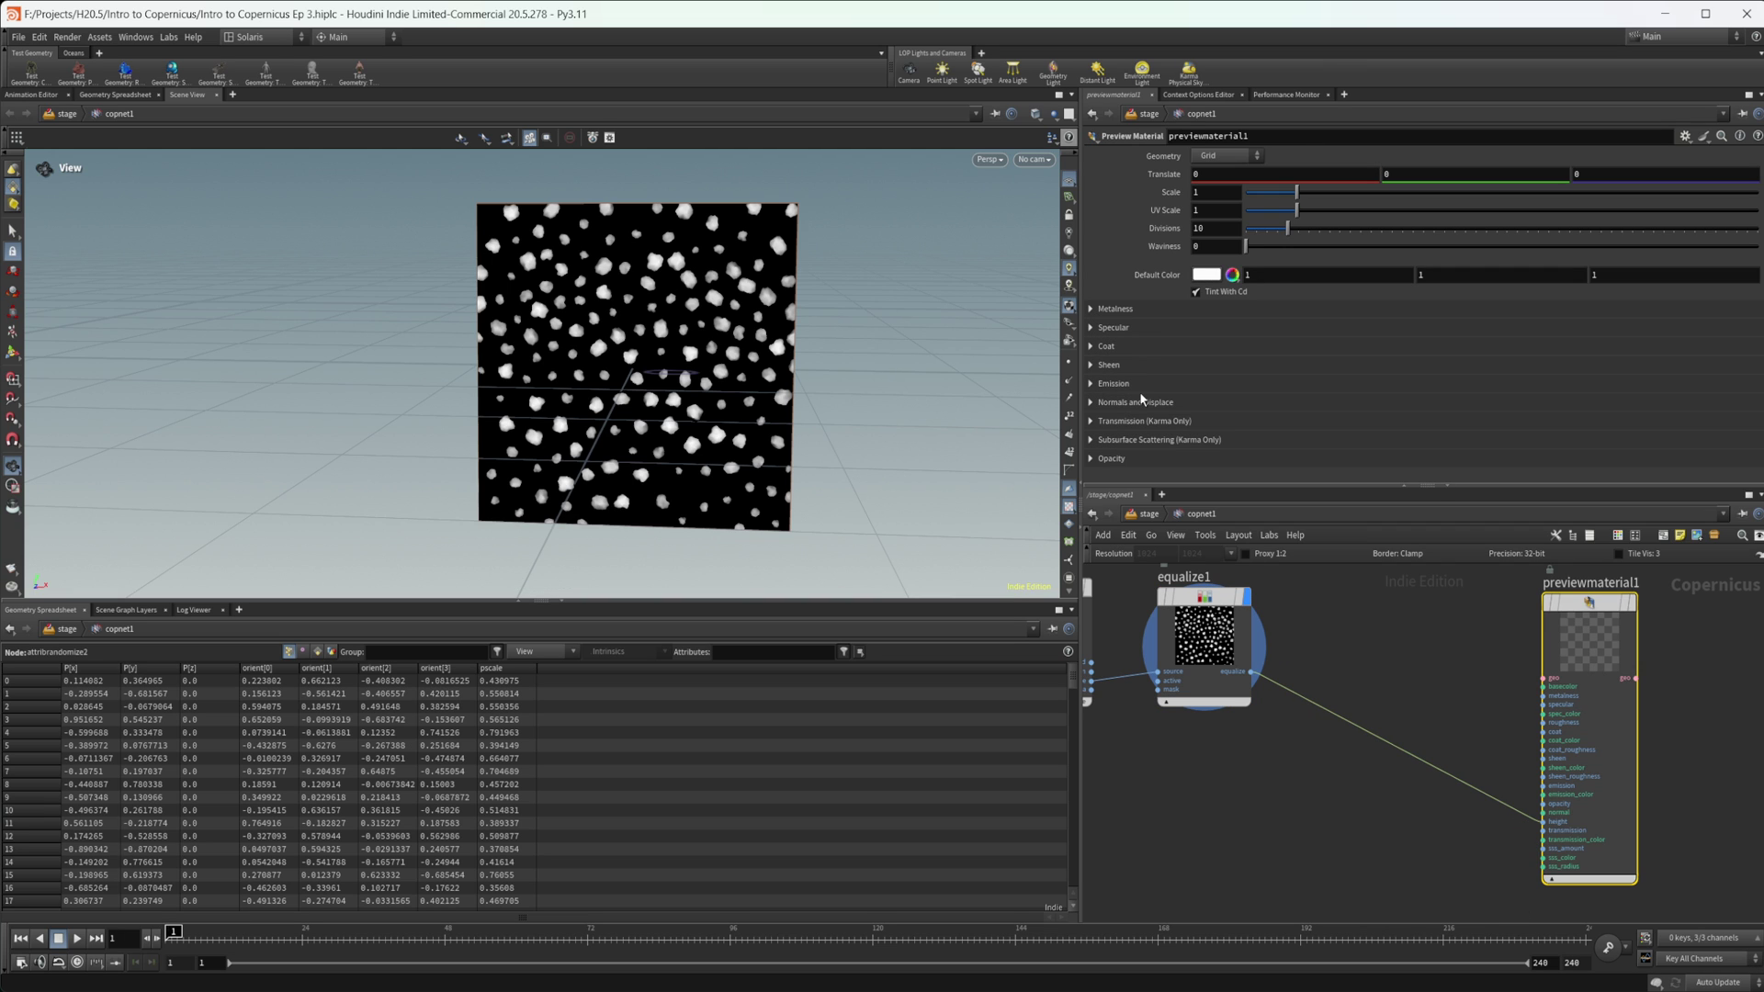
click(1202, 227)
key(Return)
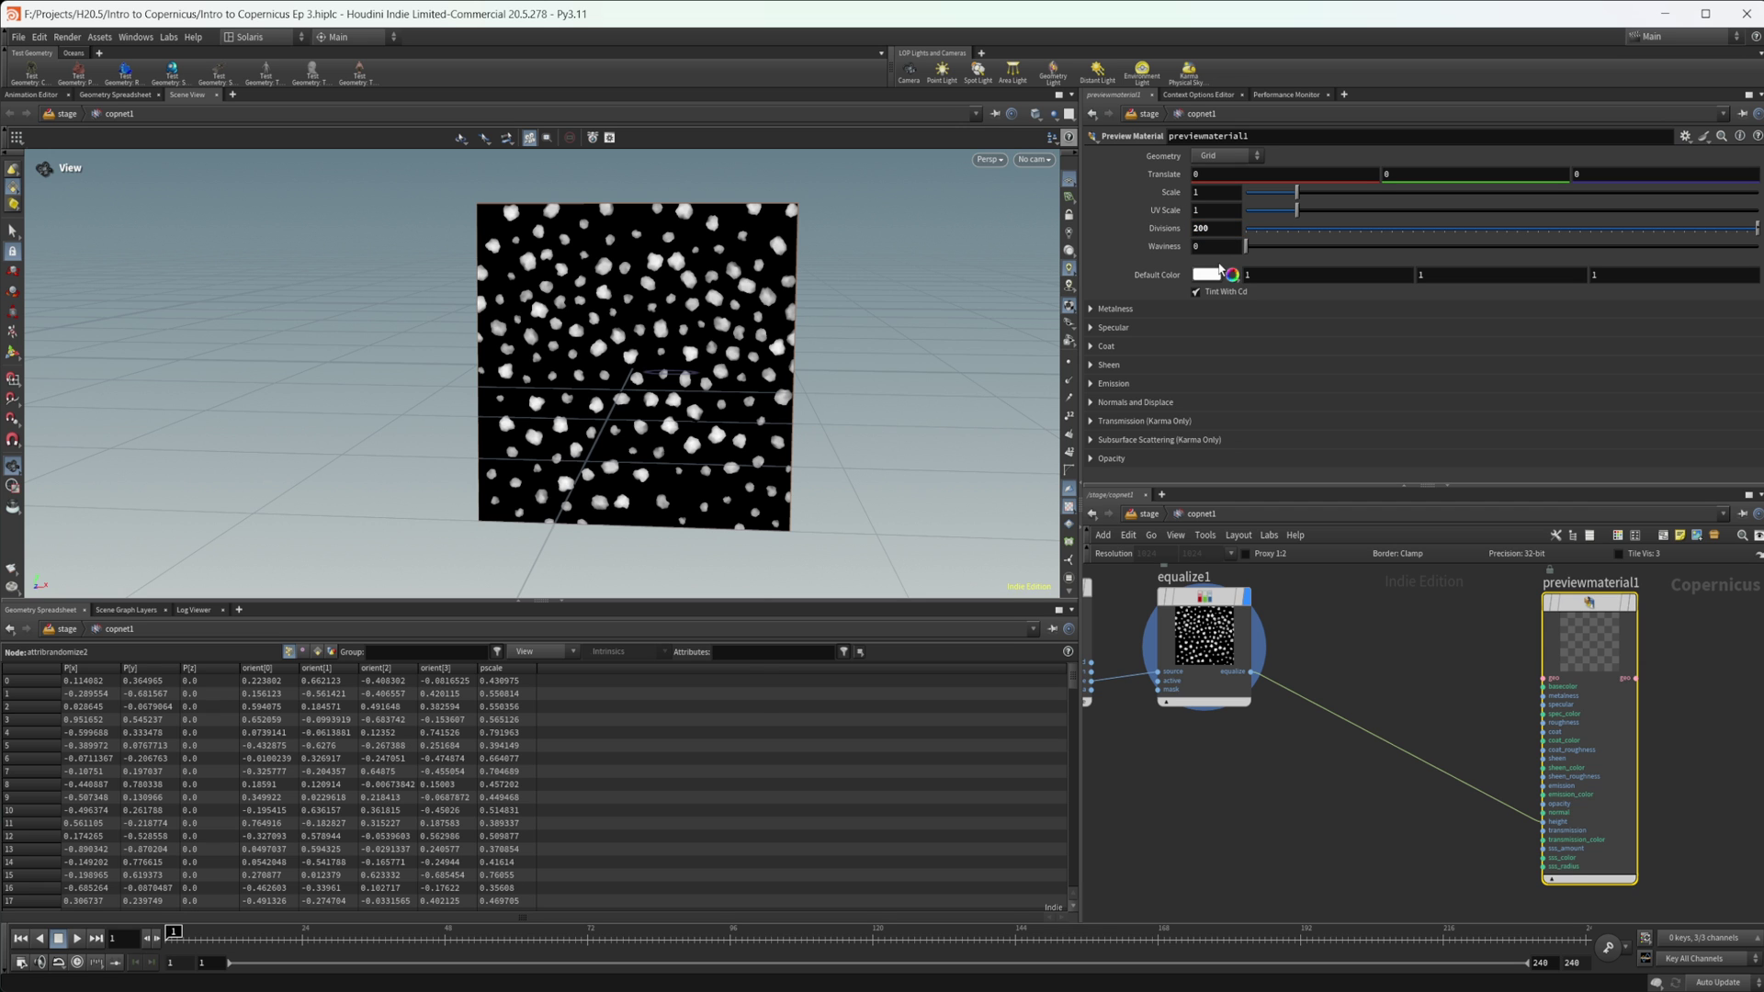
click(1631, 603)
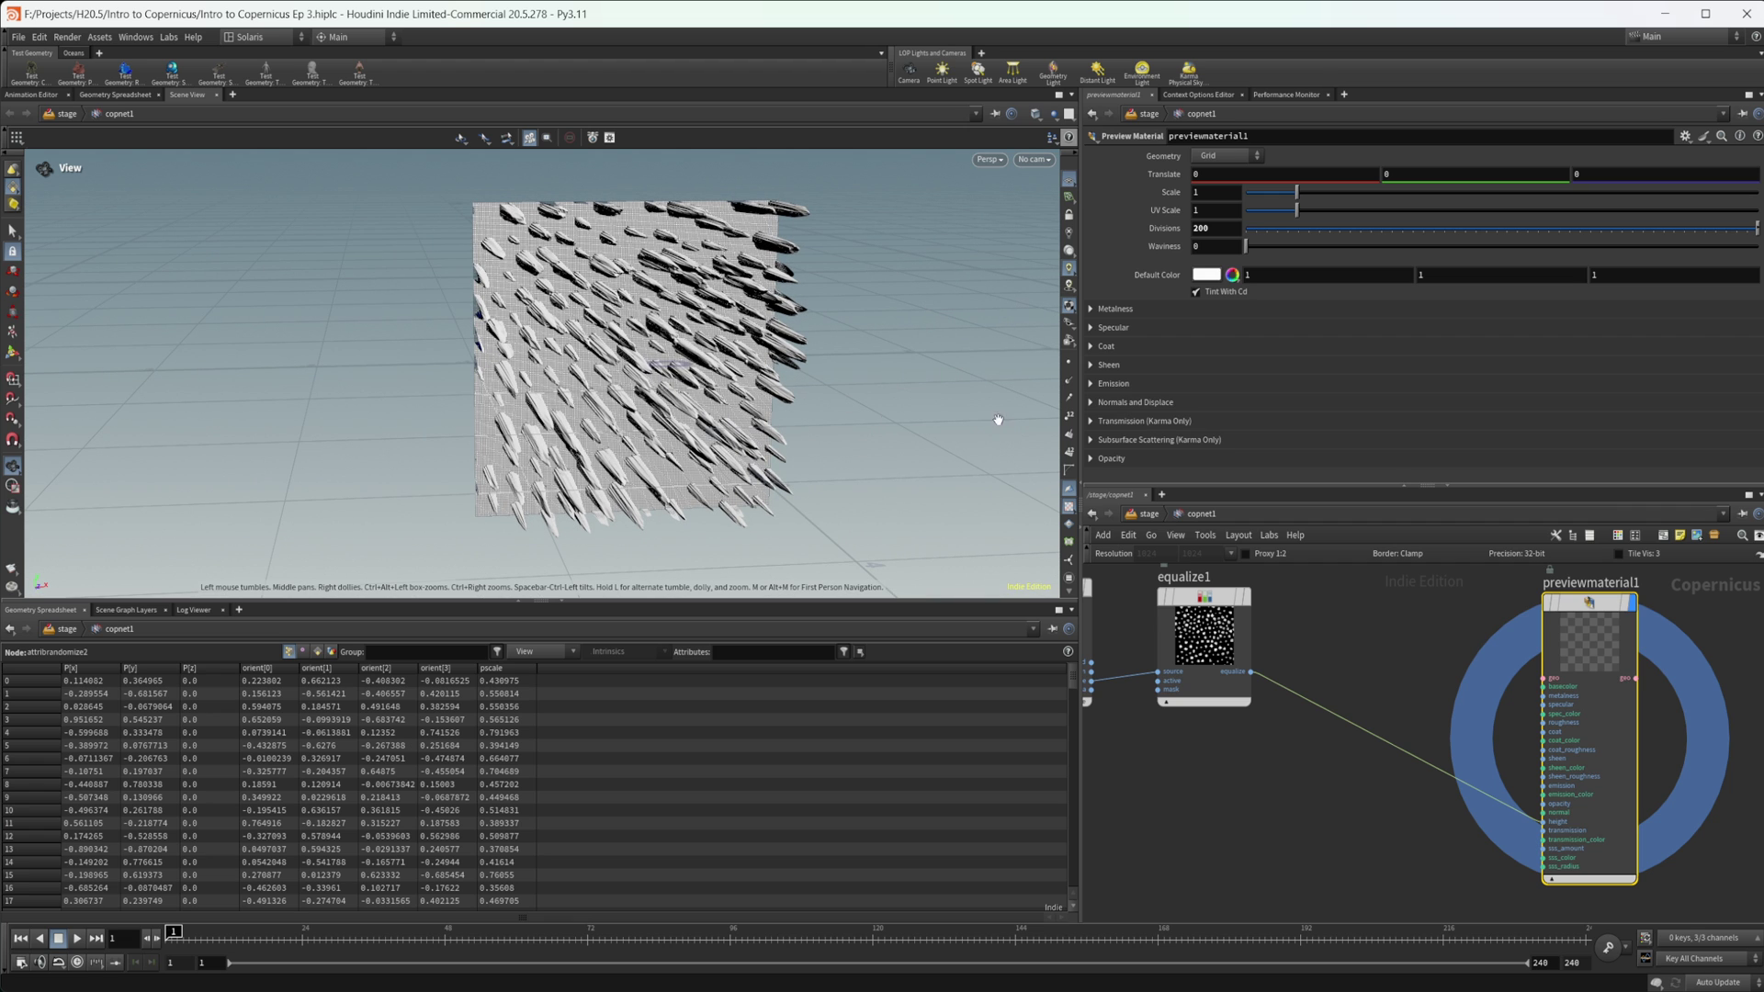
Set the Preview Material's Height Scale to 0.3 under Normals and Displace and inspect the displaced rocks up close.
click(1181, 404)
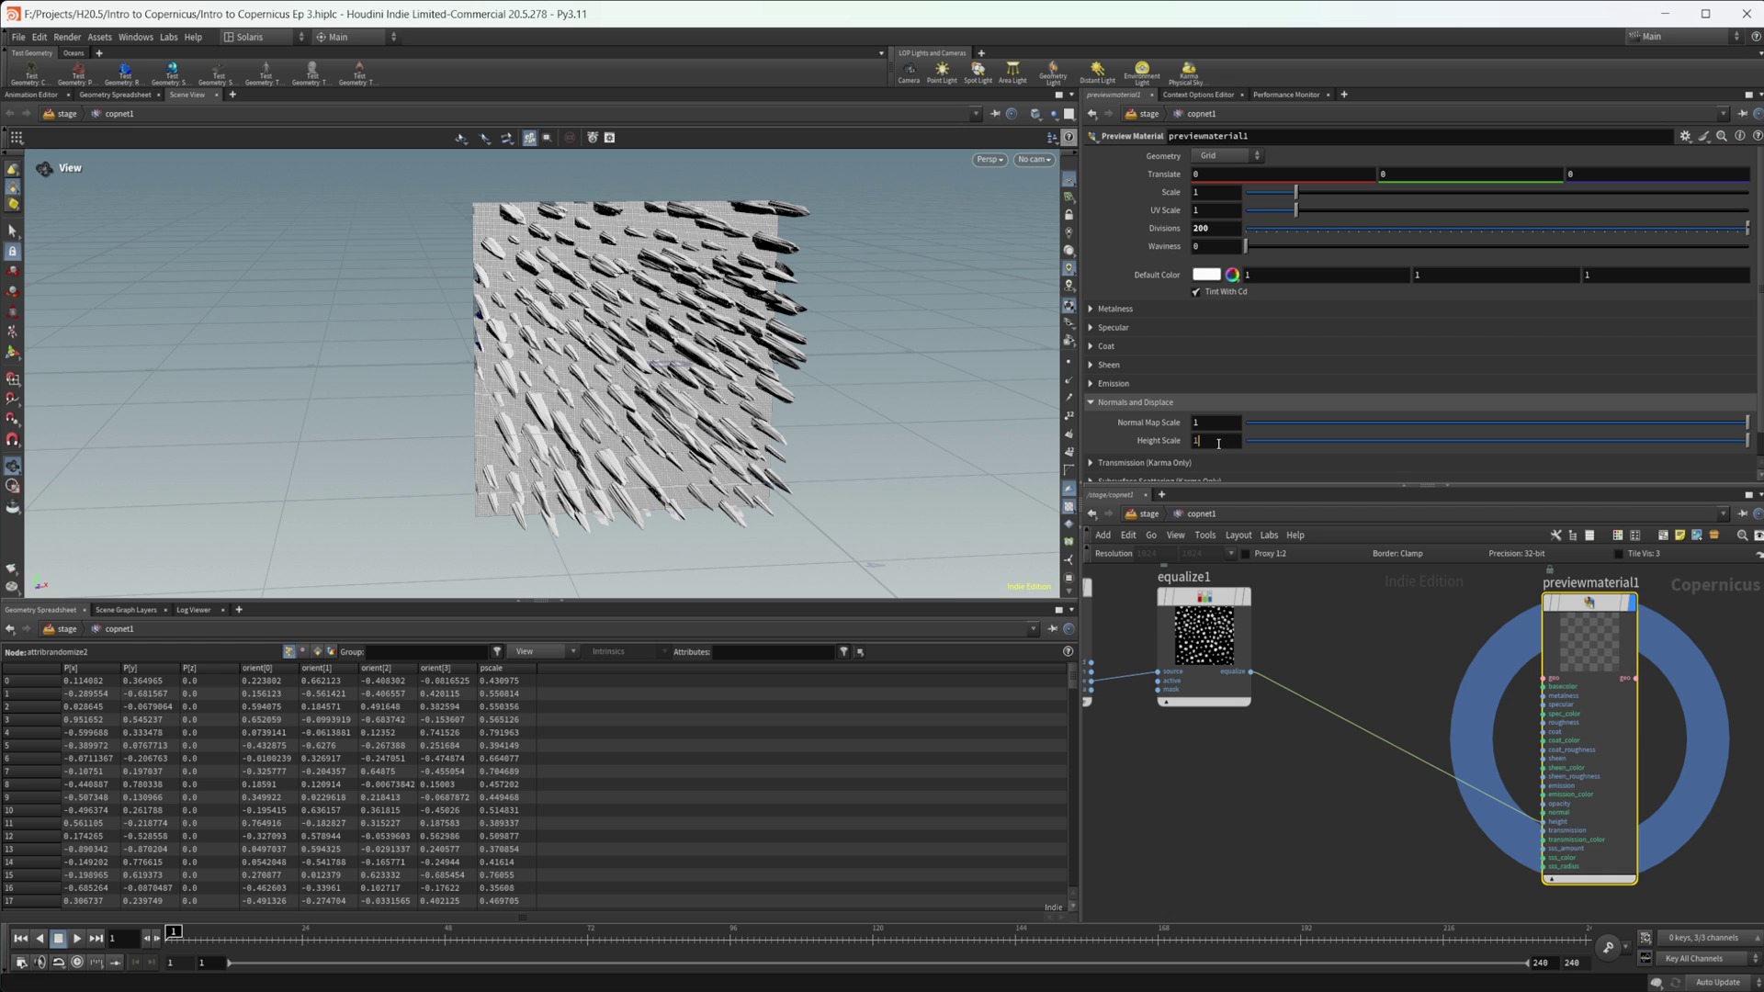
text(.3)
key(Return)
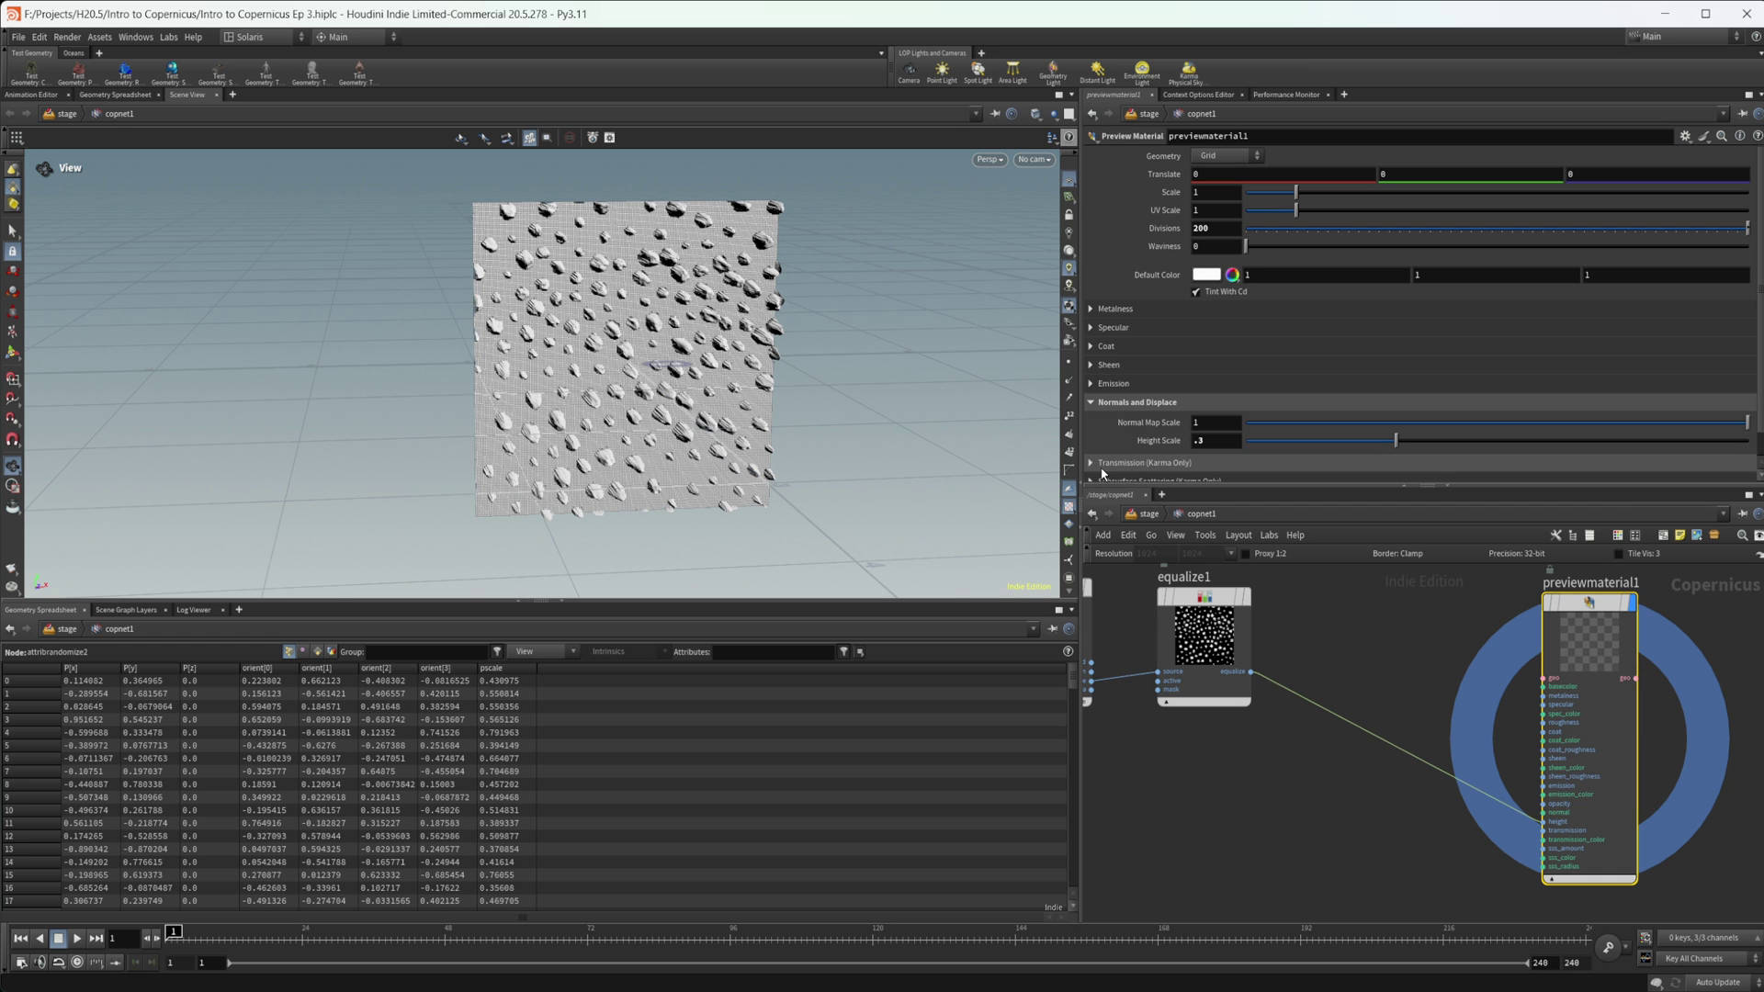
drag(597, 354, 761, 349)
right_drag(632, 325, 804, 331)
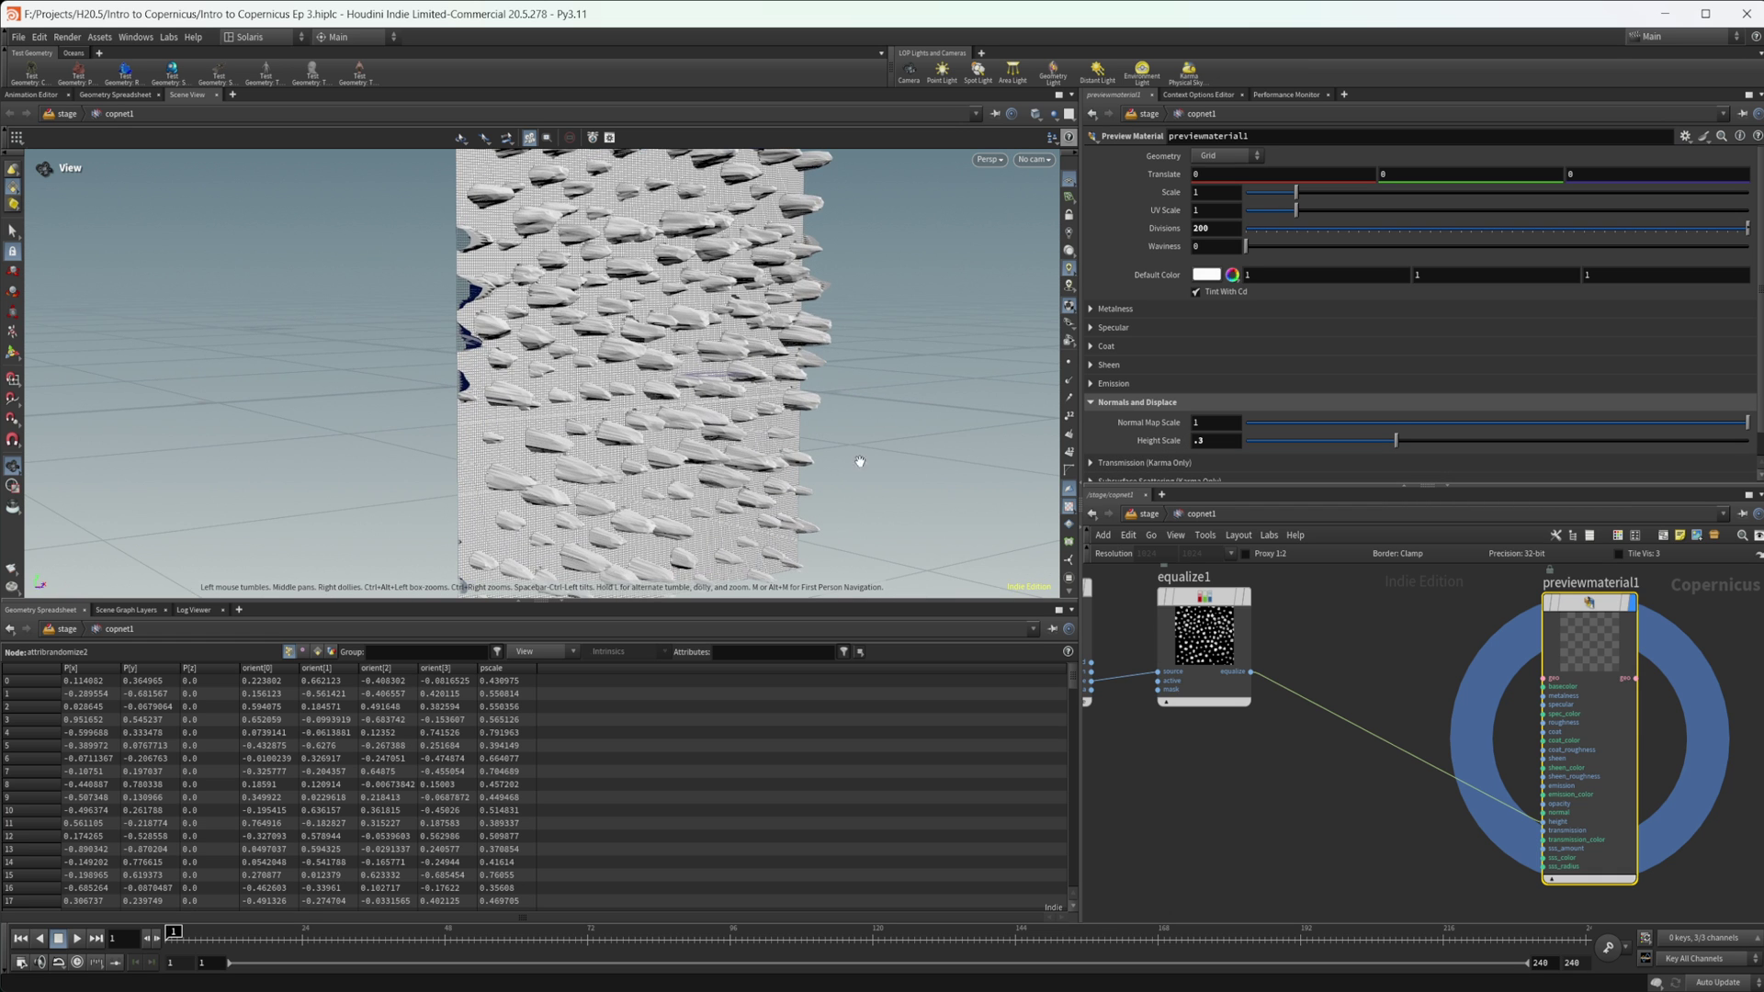
Select the five nodes from SOP Import to Equalize and move them away from the Preview Material to make room.
scroll(1287, 820, down, 4)
middle_drag(1283, 822, 1450, 747)
drag(1406, 769, 1148, 635)
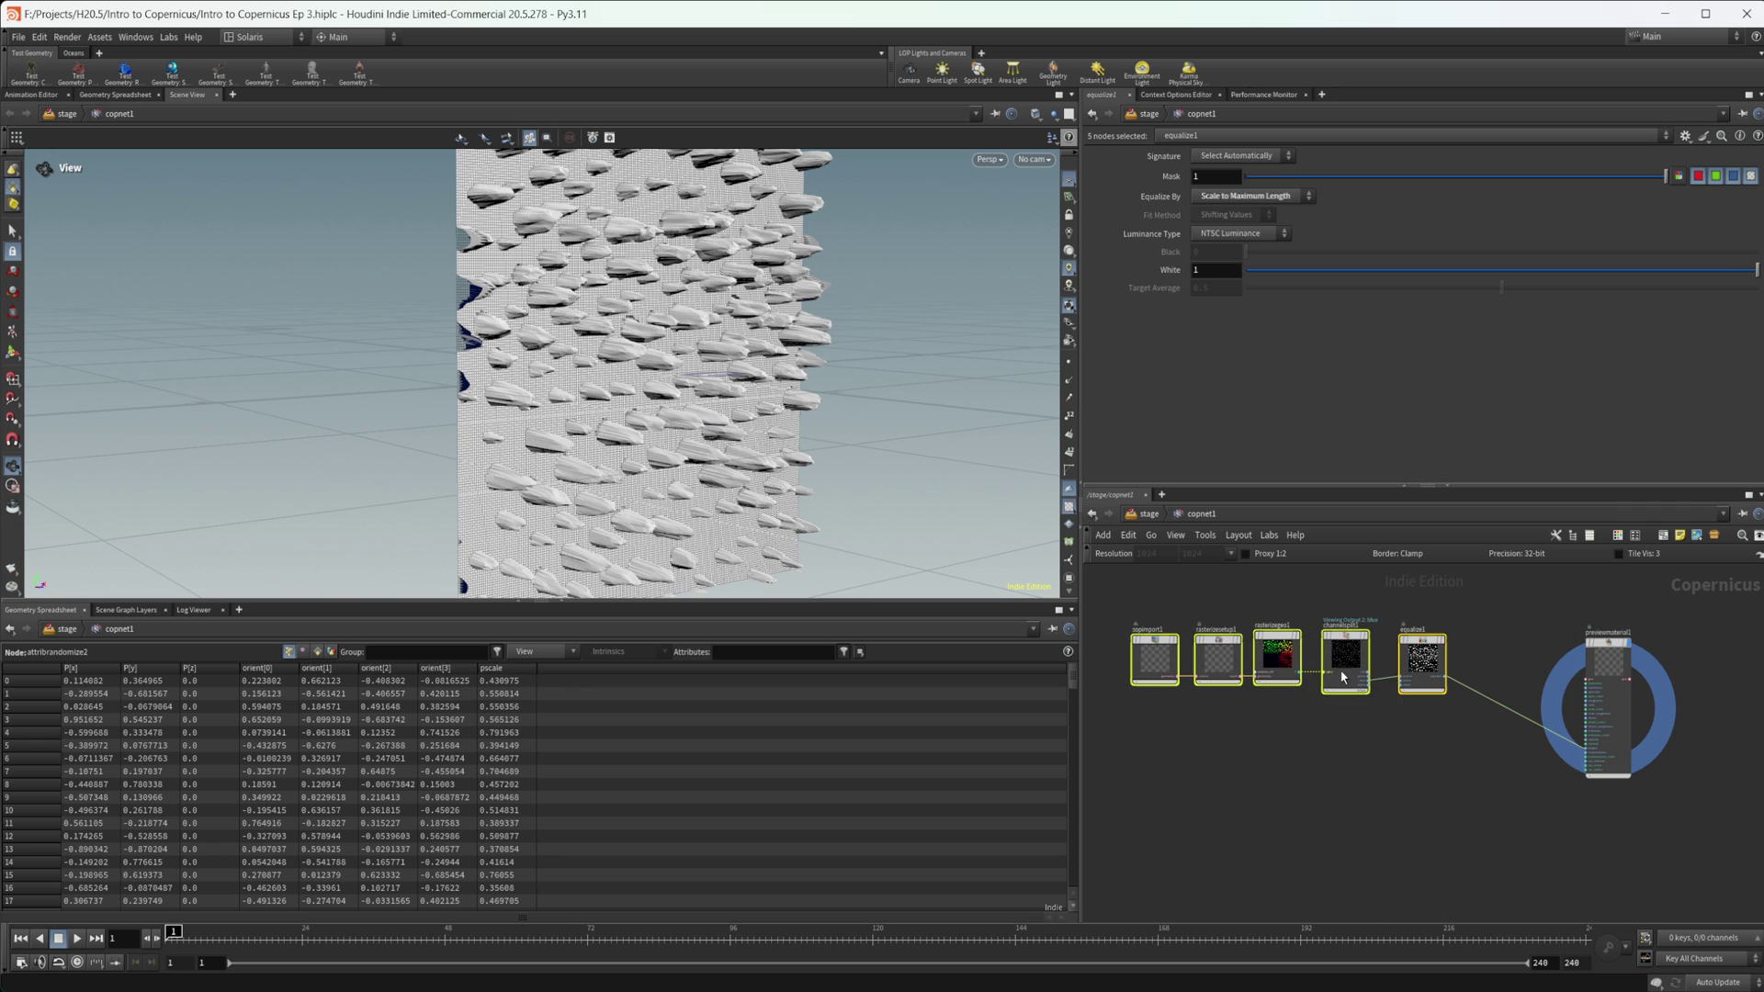
scroll(1354, 709, up, 5)
key(Tab)
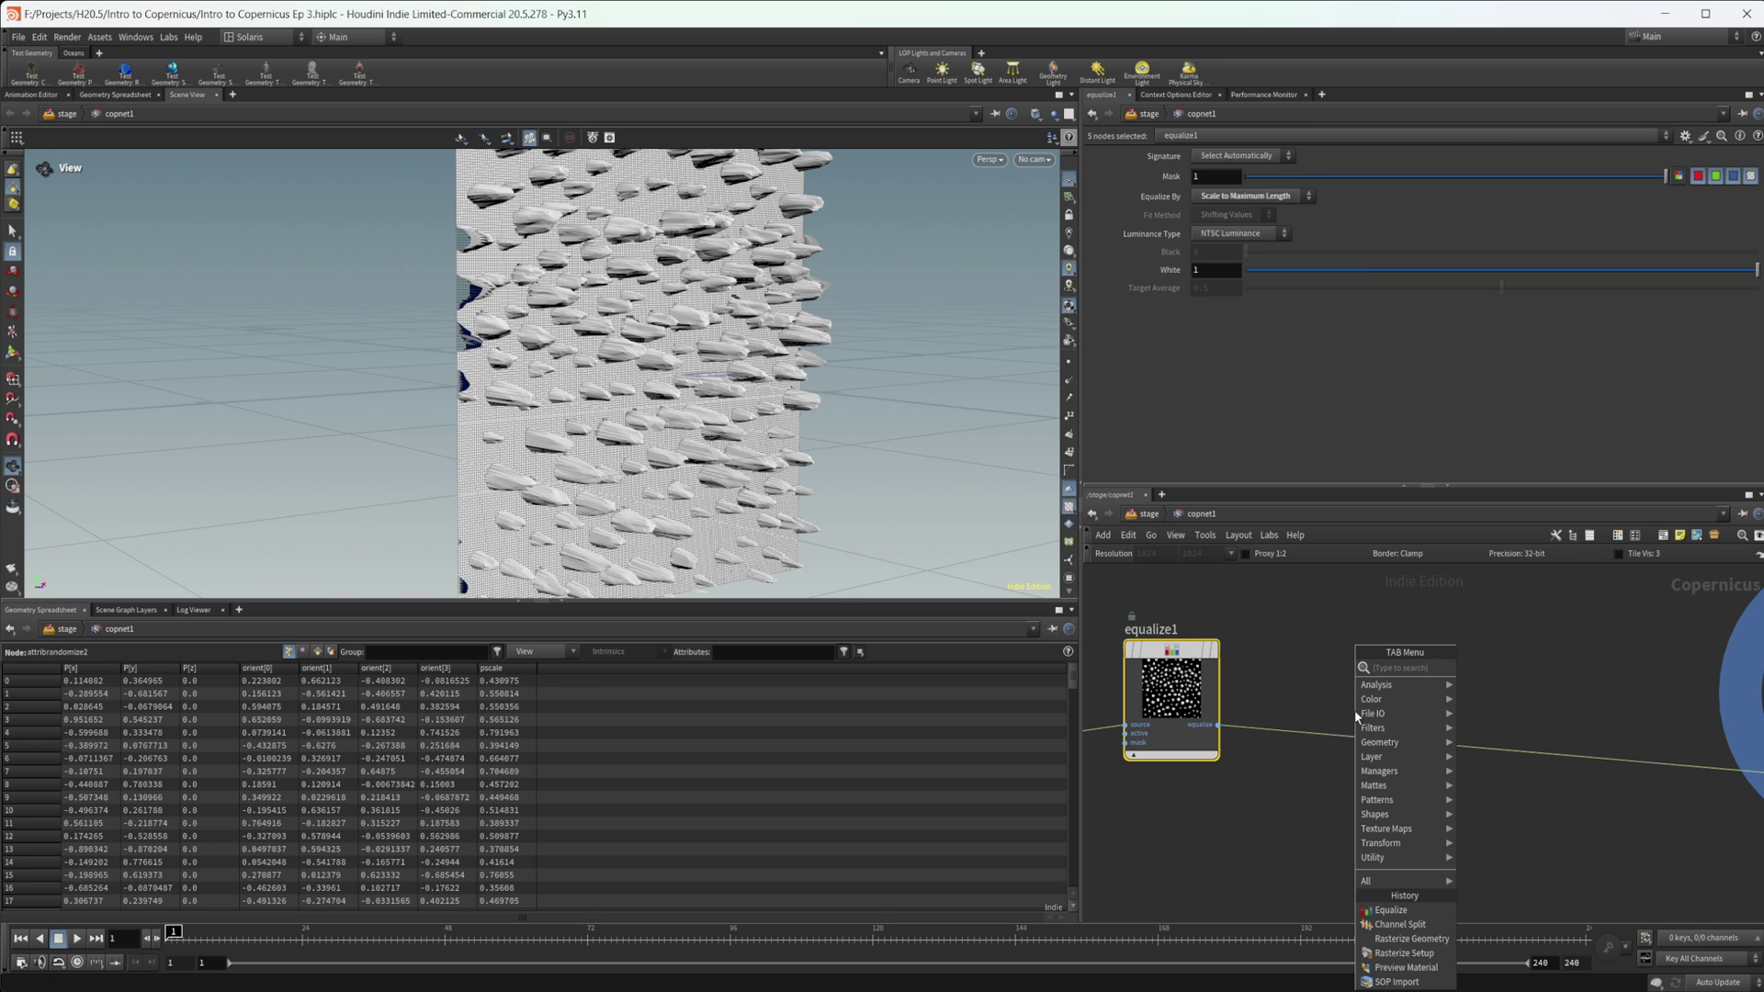
text(ram)
key(Down)
key(Return)
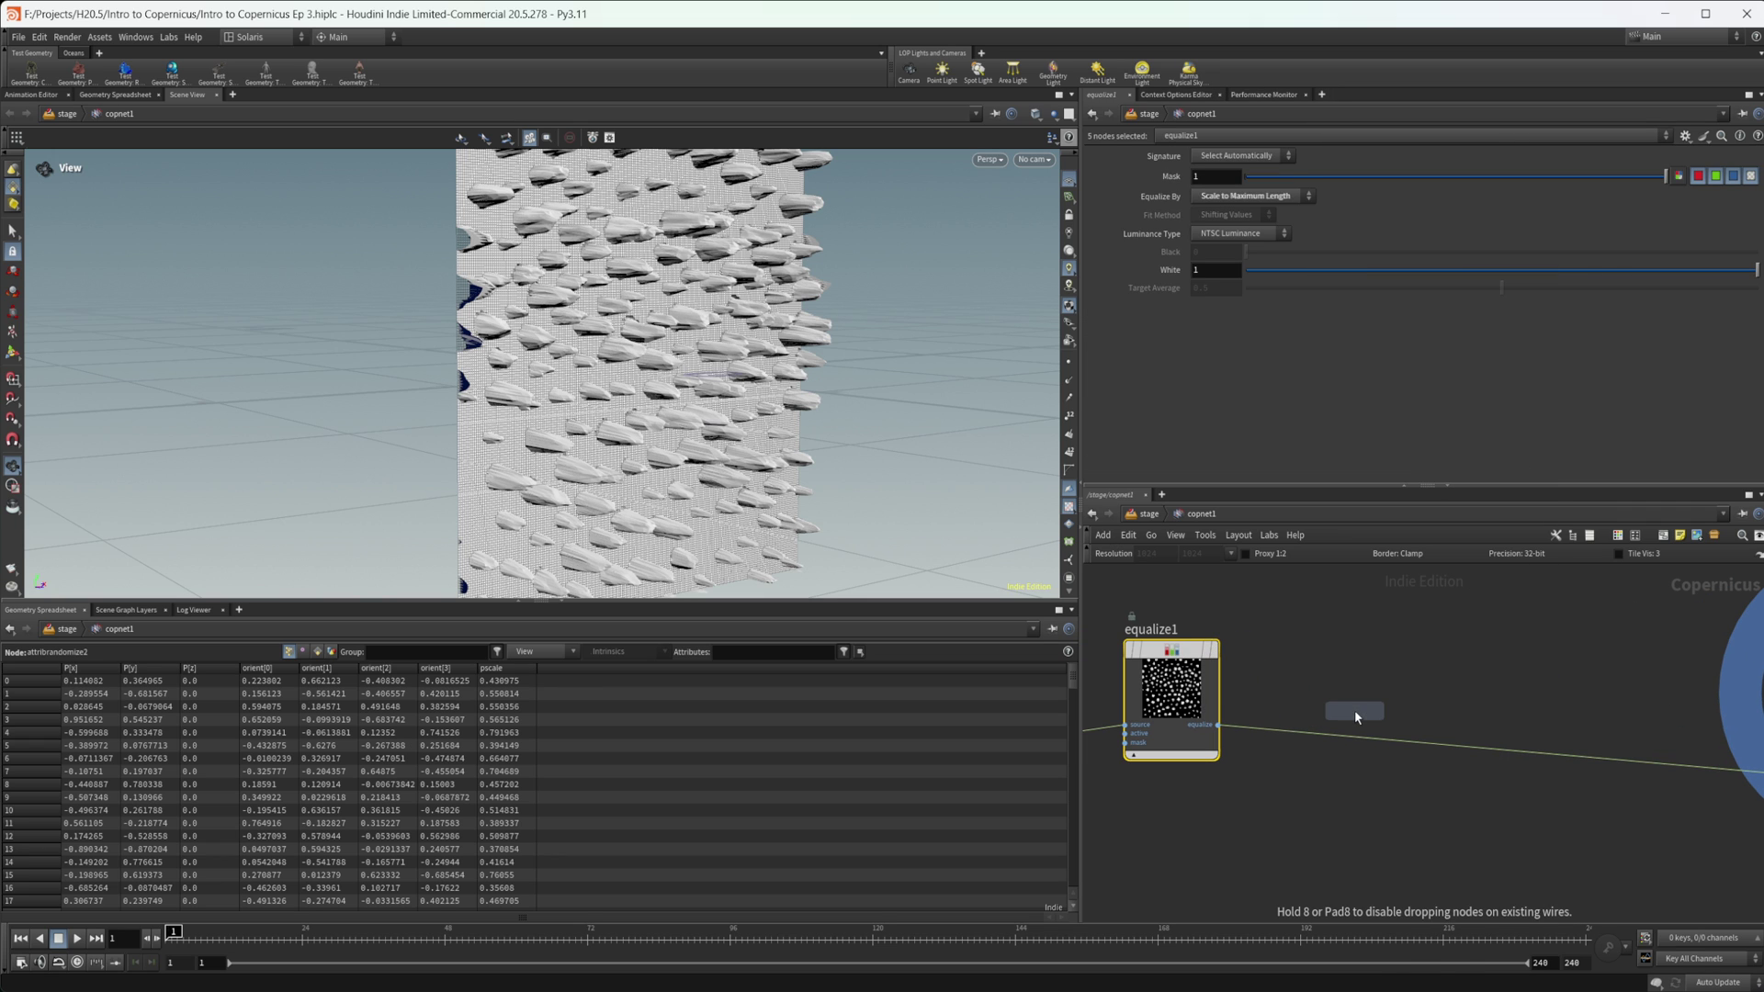
key(Escape)
Insert a Ramp Mono node between Equalize and Preview Material, and feed the Equalize output into its pos input.
key(Tab)
text(ramp)
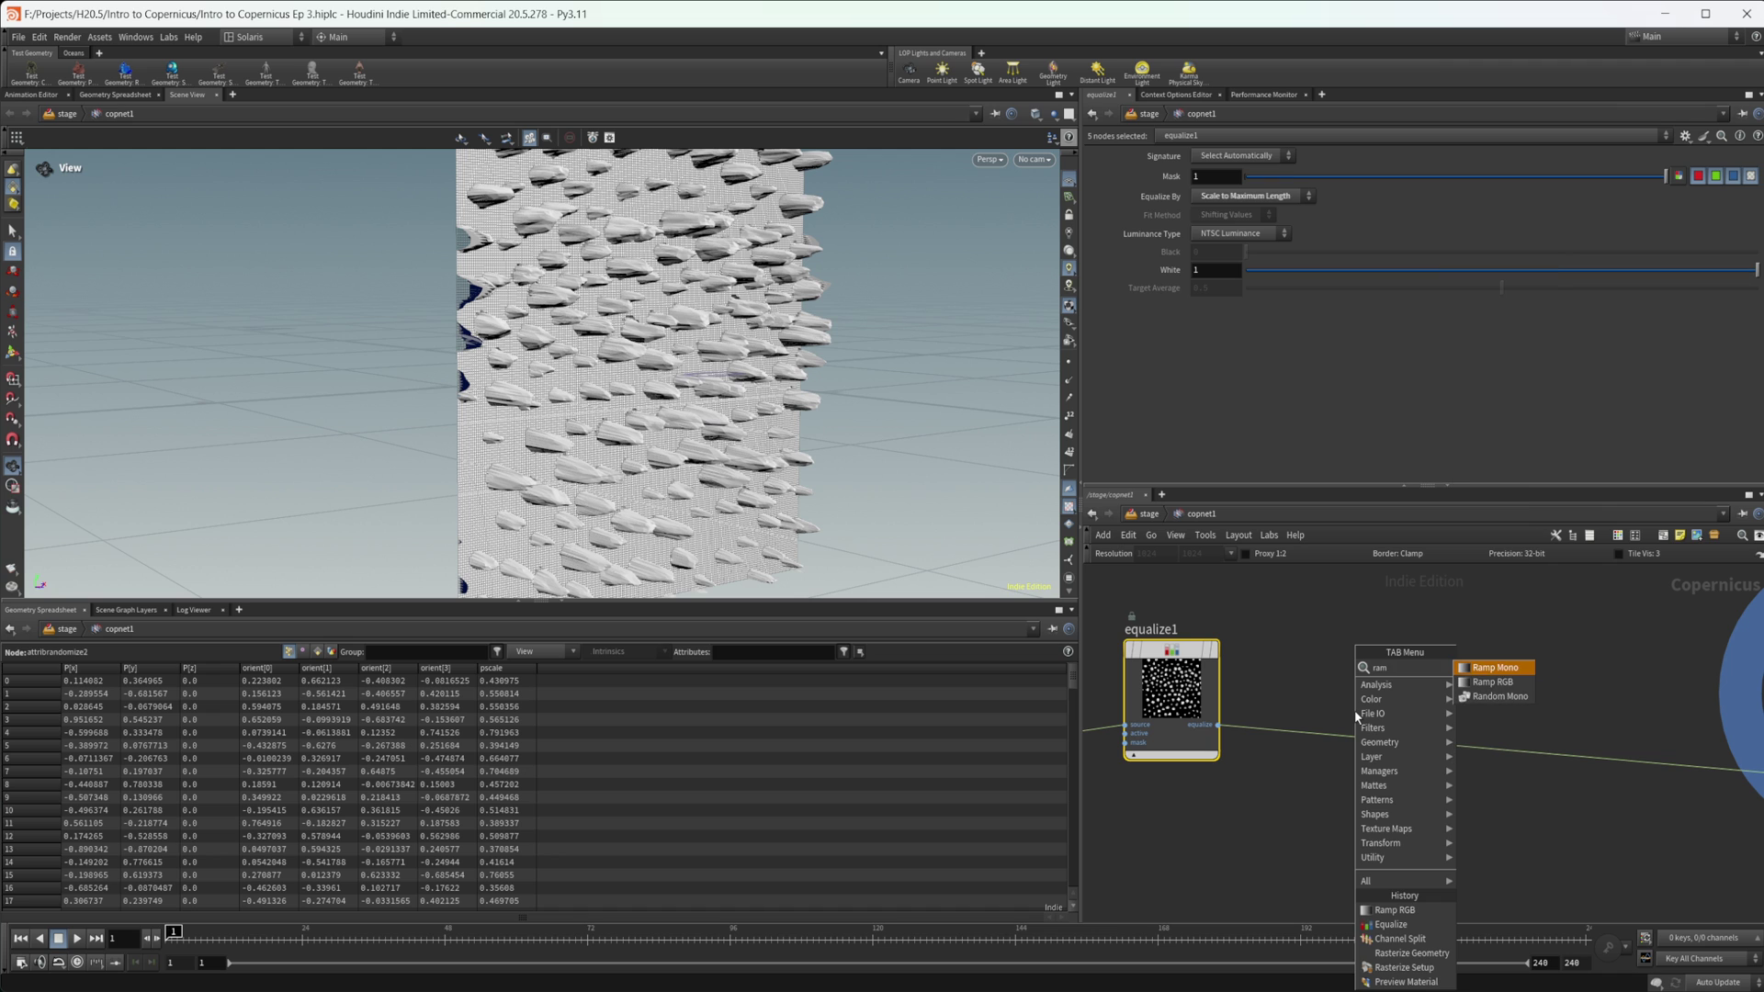
key(Return)
click(1354, 709)
drag(1362, 695, 1403, 698)
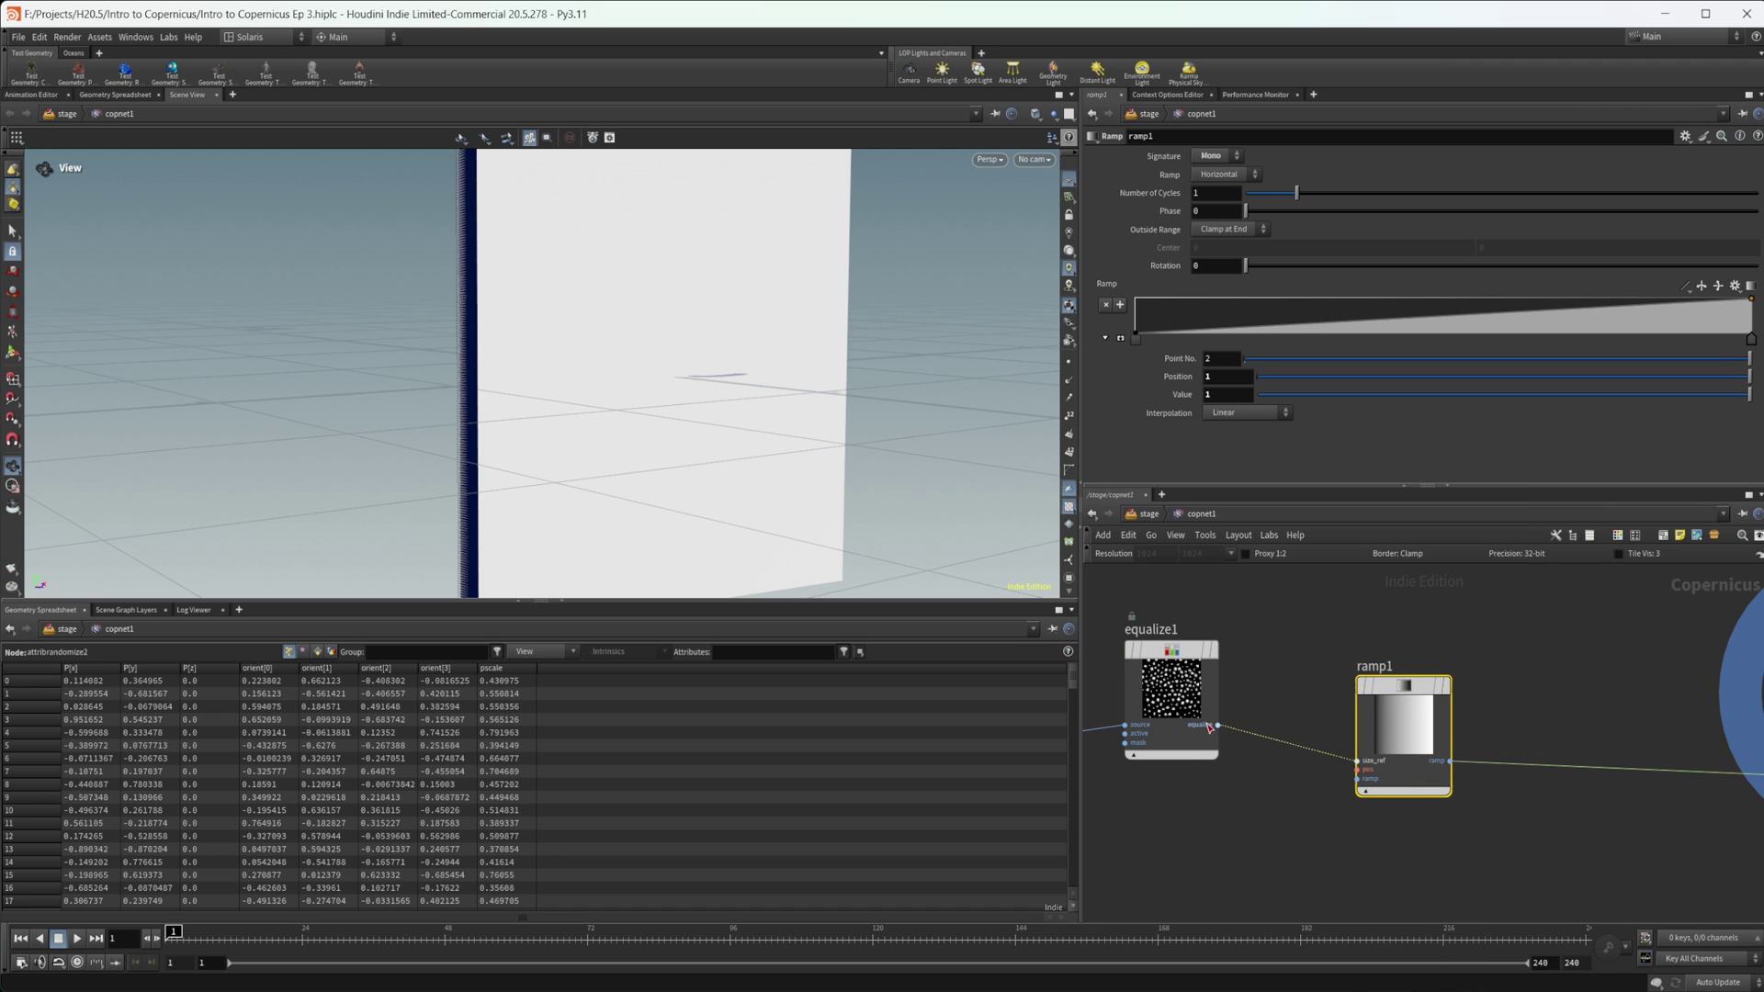
scroll(1217, 740, up, 3)
mouse_move(1218, 714)
mouse_down()
mouse_move(1404, 788)
mouse_move(1420, 780)
mouse_move(1400, 751)
mouse_up()
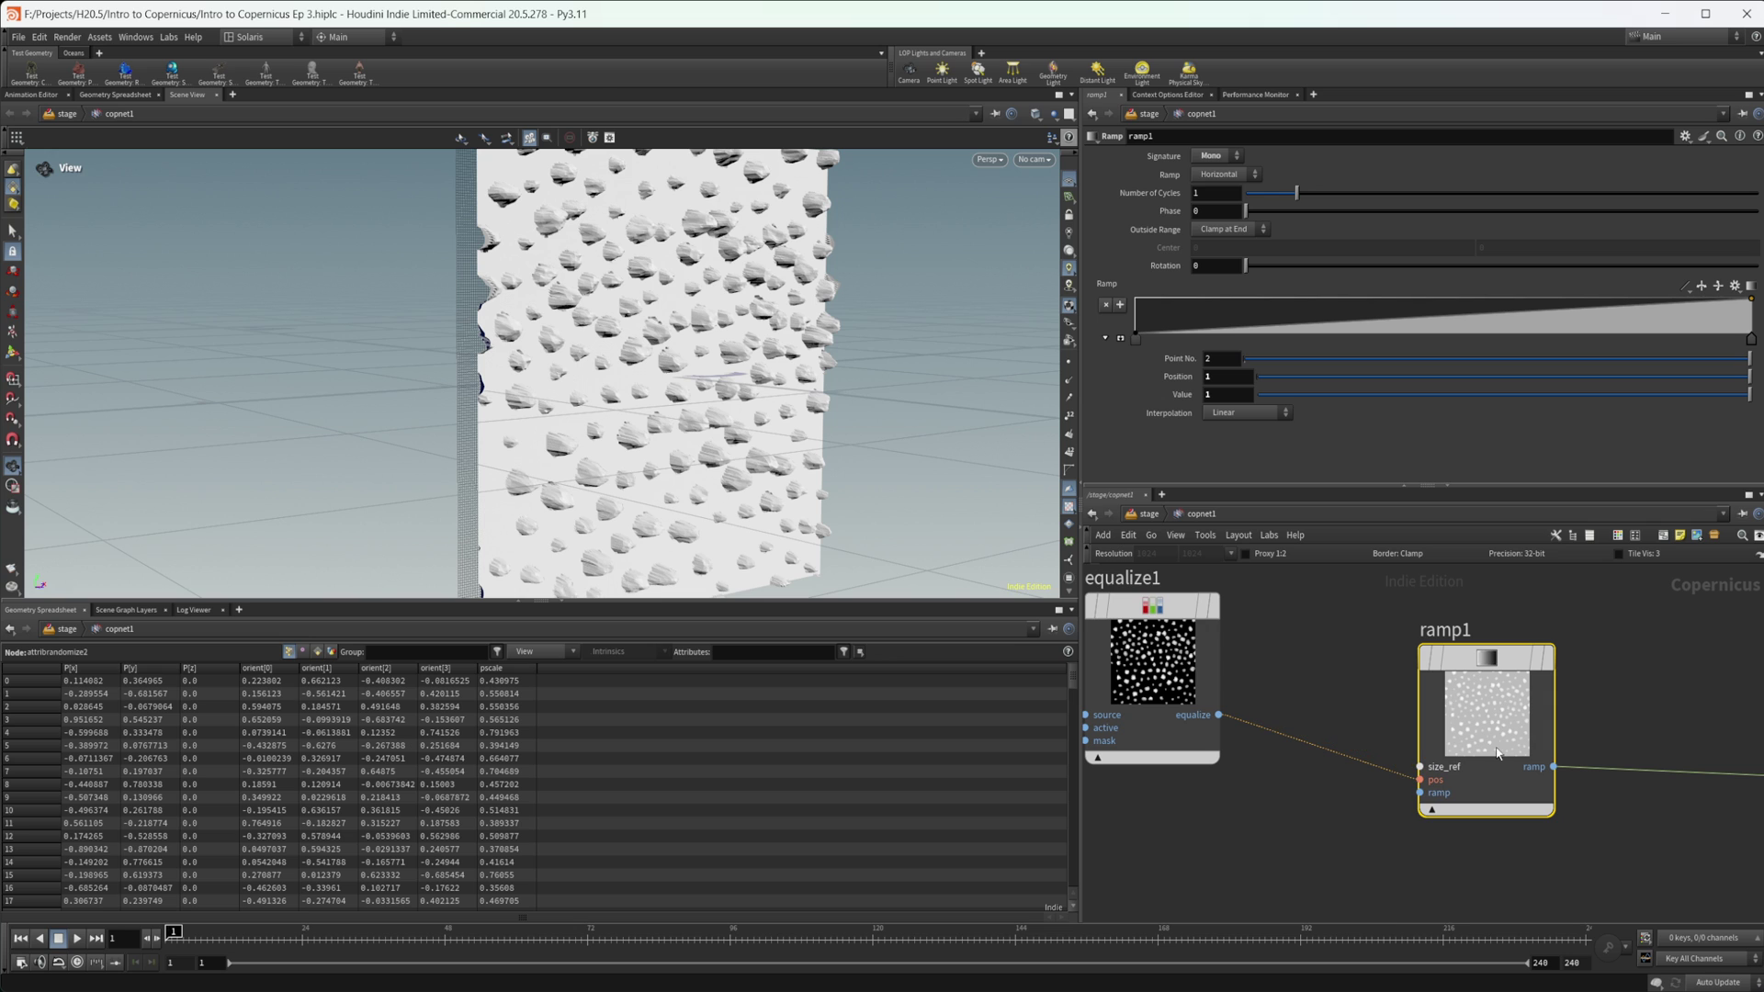
Set the Value of the ramp's point 2 to 0.25 and inspect the displaced rocks from several angles.
middle_drag(1317, 656, 1265, 682)
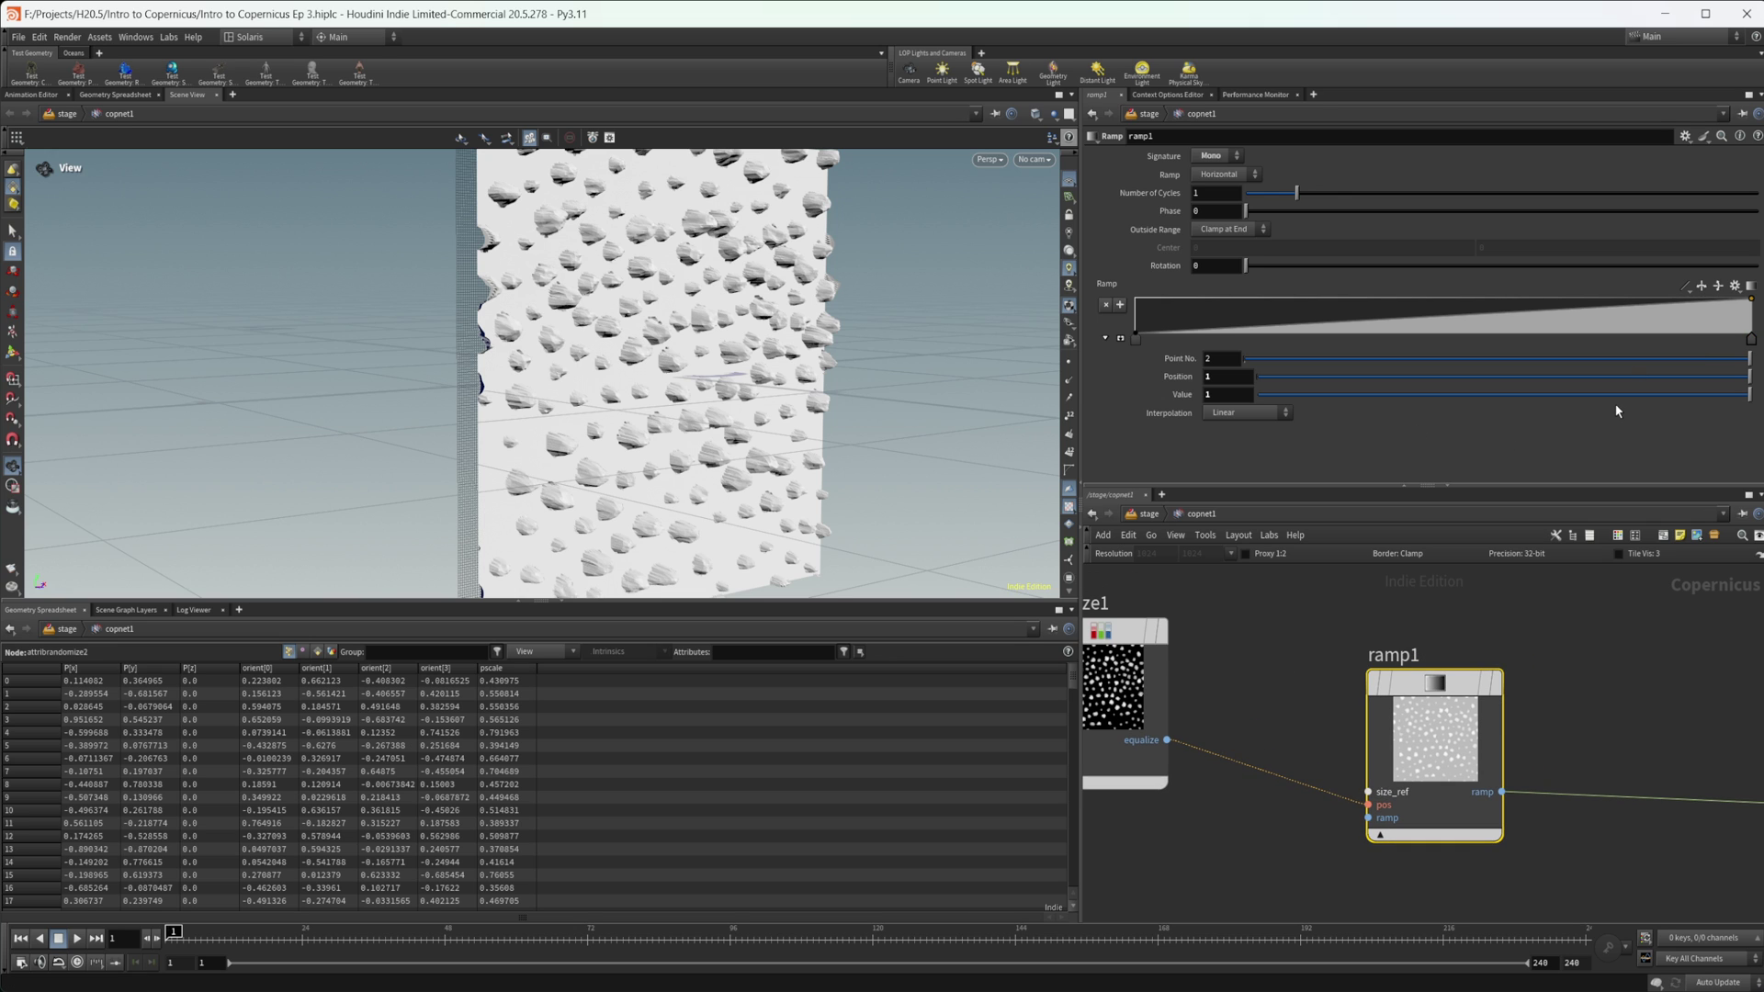
drag(1572, 395, 1379, 414)
drag(755, 276, 452, 237)
scroll(689, 299, up, 4)
scroll(452, 237, down, 3)
scroll(599, 335, up, 3)
drag(599, 335, 520, 331)
right_drag(718, 395, 581, 436)
drag(803, 315, 799, 350)
Add a second attribute entry to the Rasterize Geometry node.
middle_drag(1144, 849, 1340, 777)
scroll(1286, 810, down, 3)
scroll(1341, 778, down, 2)
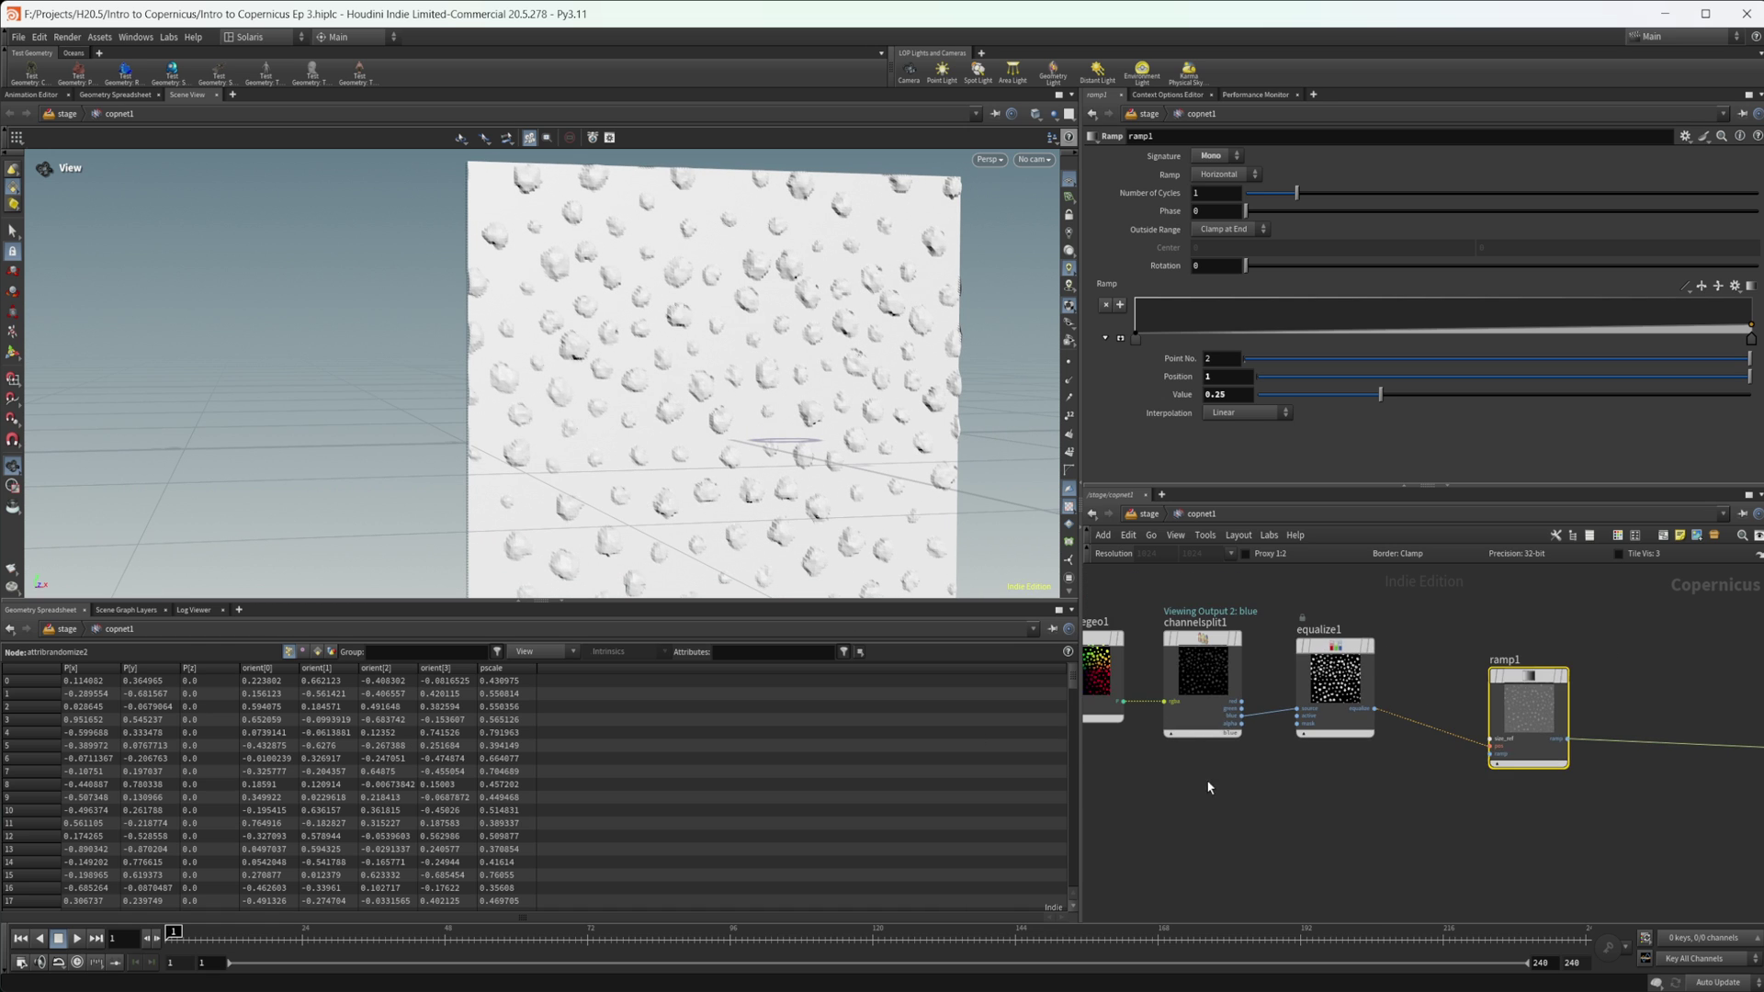
middle_drag(1220, 785, 1412, 794)
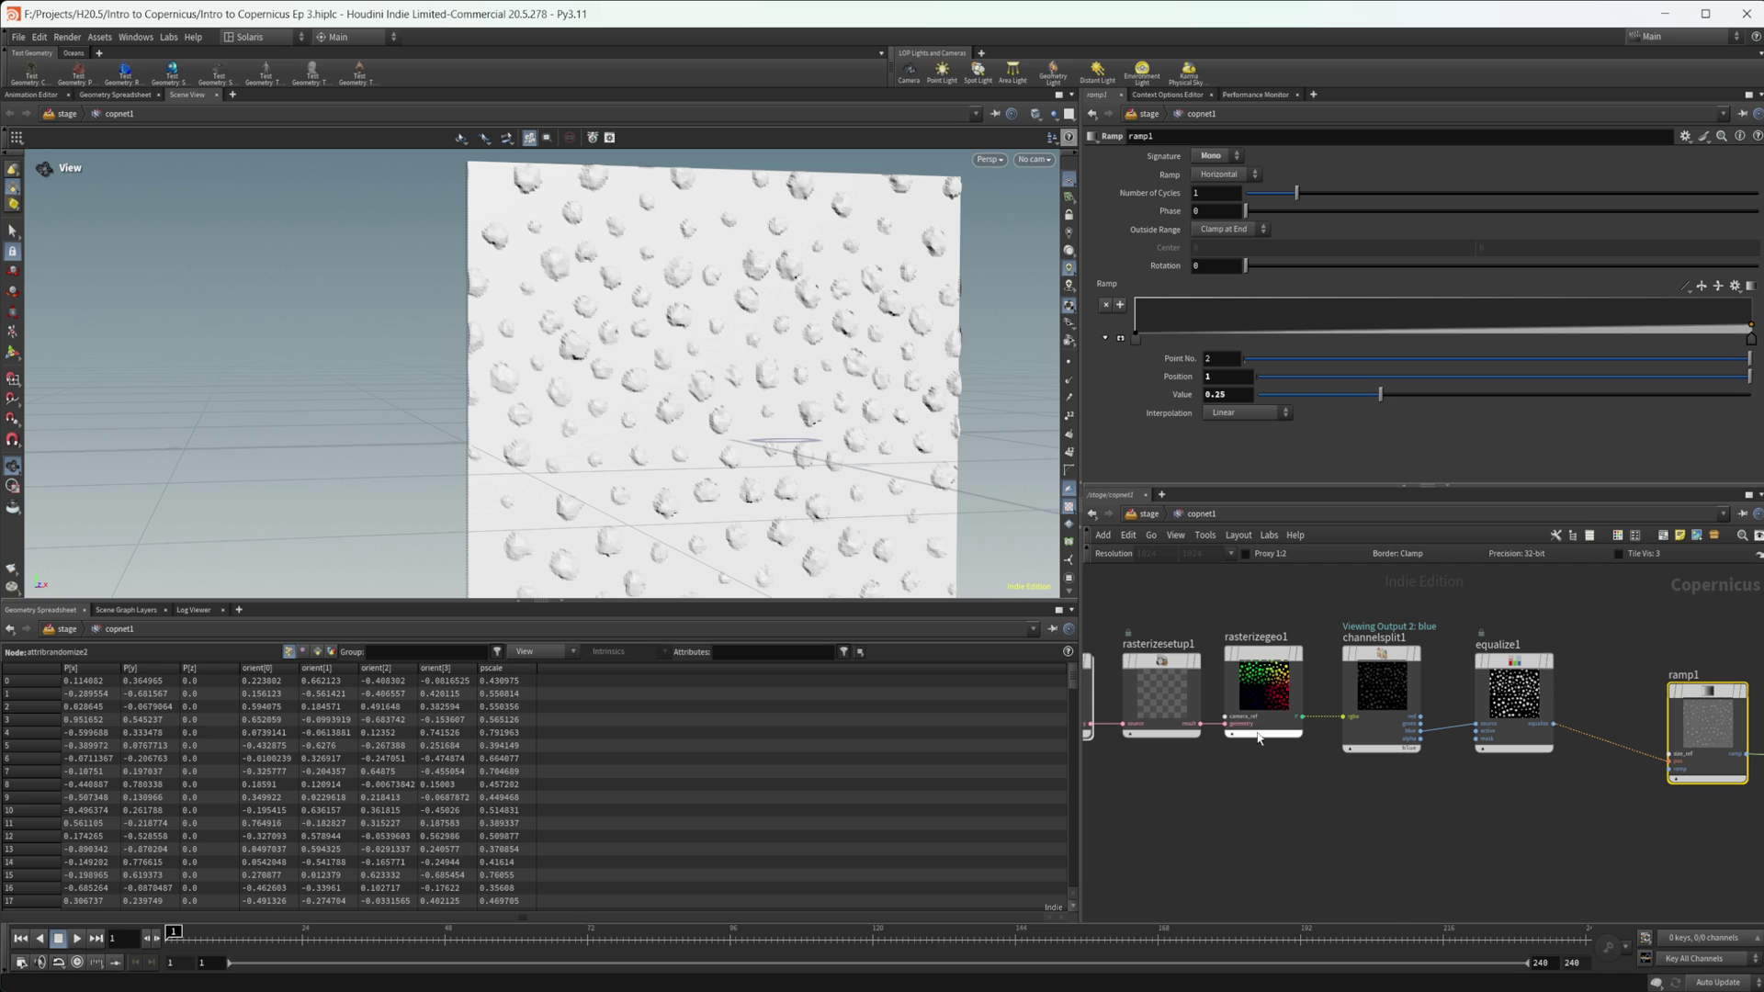
click(1260, 665)
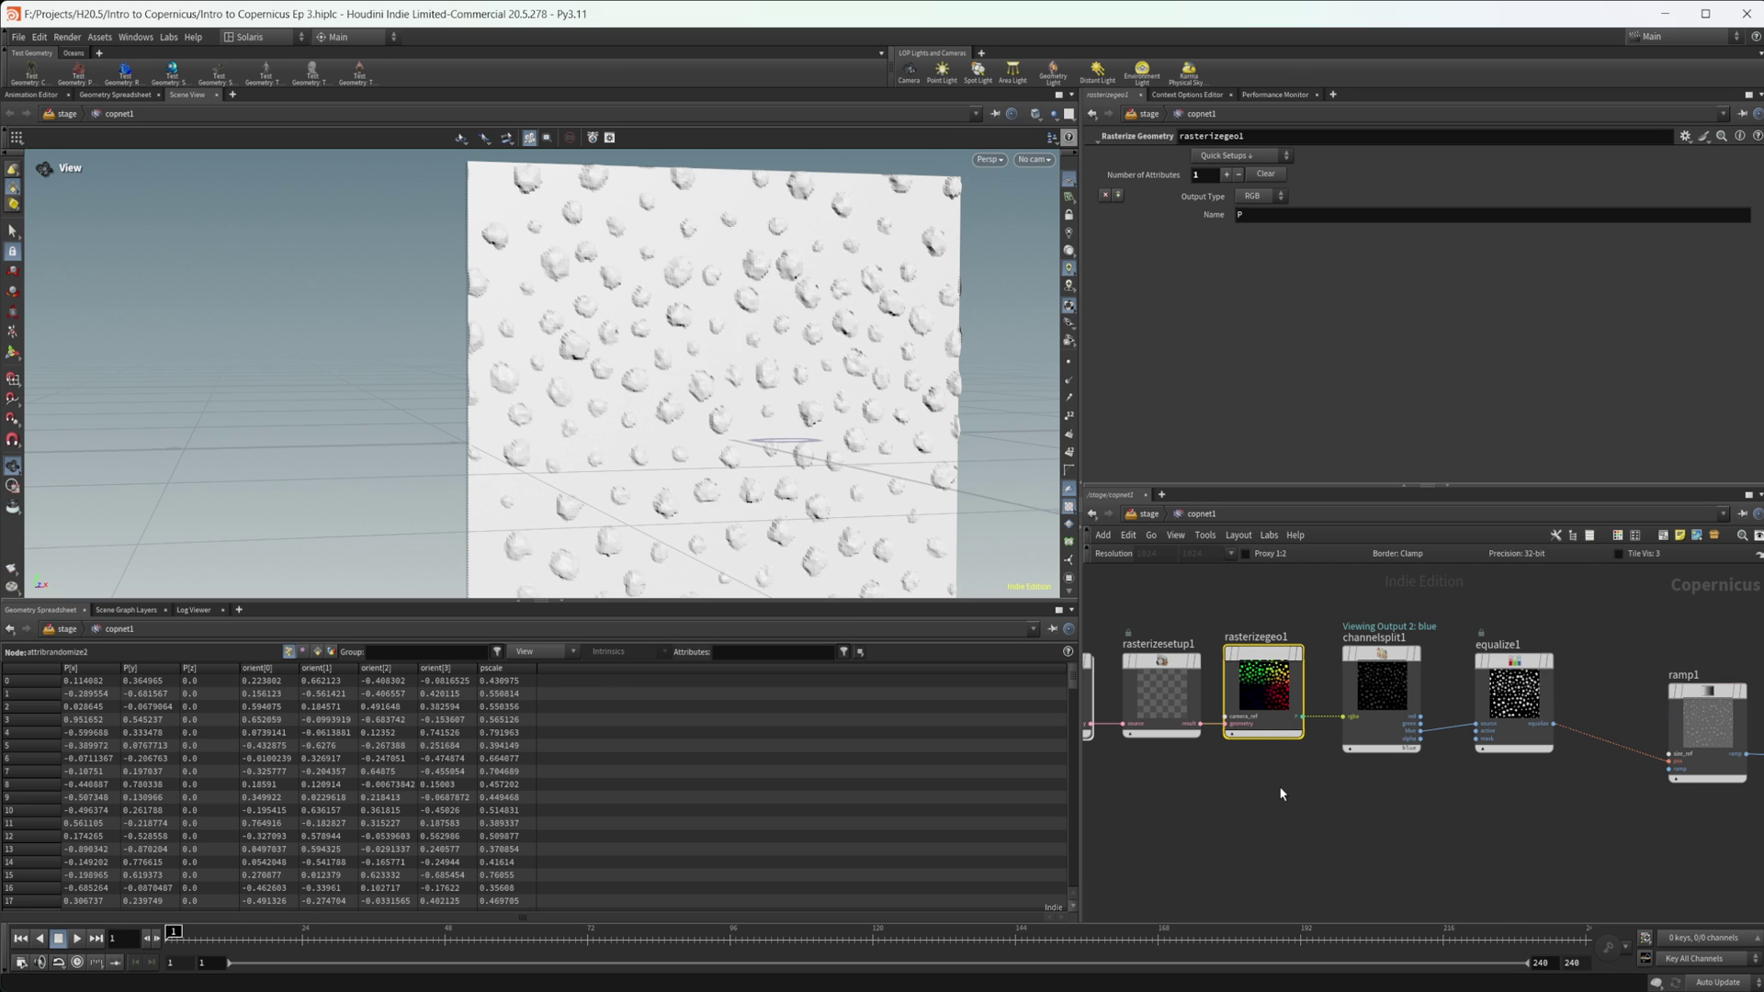
click(1226, 174)
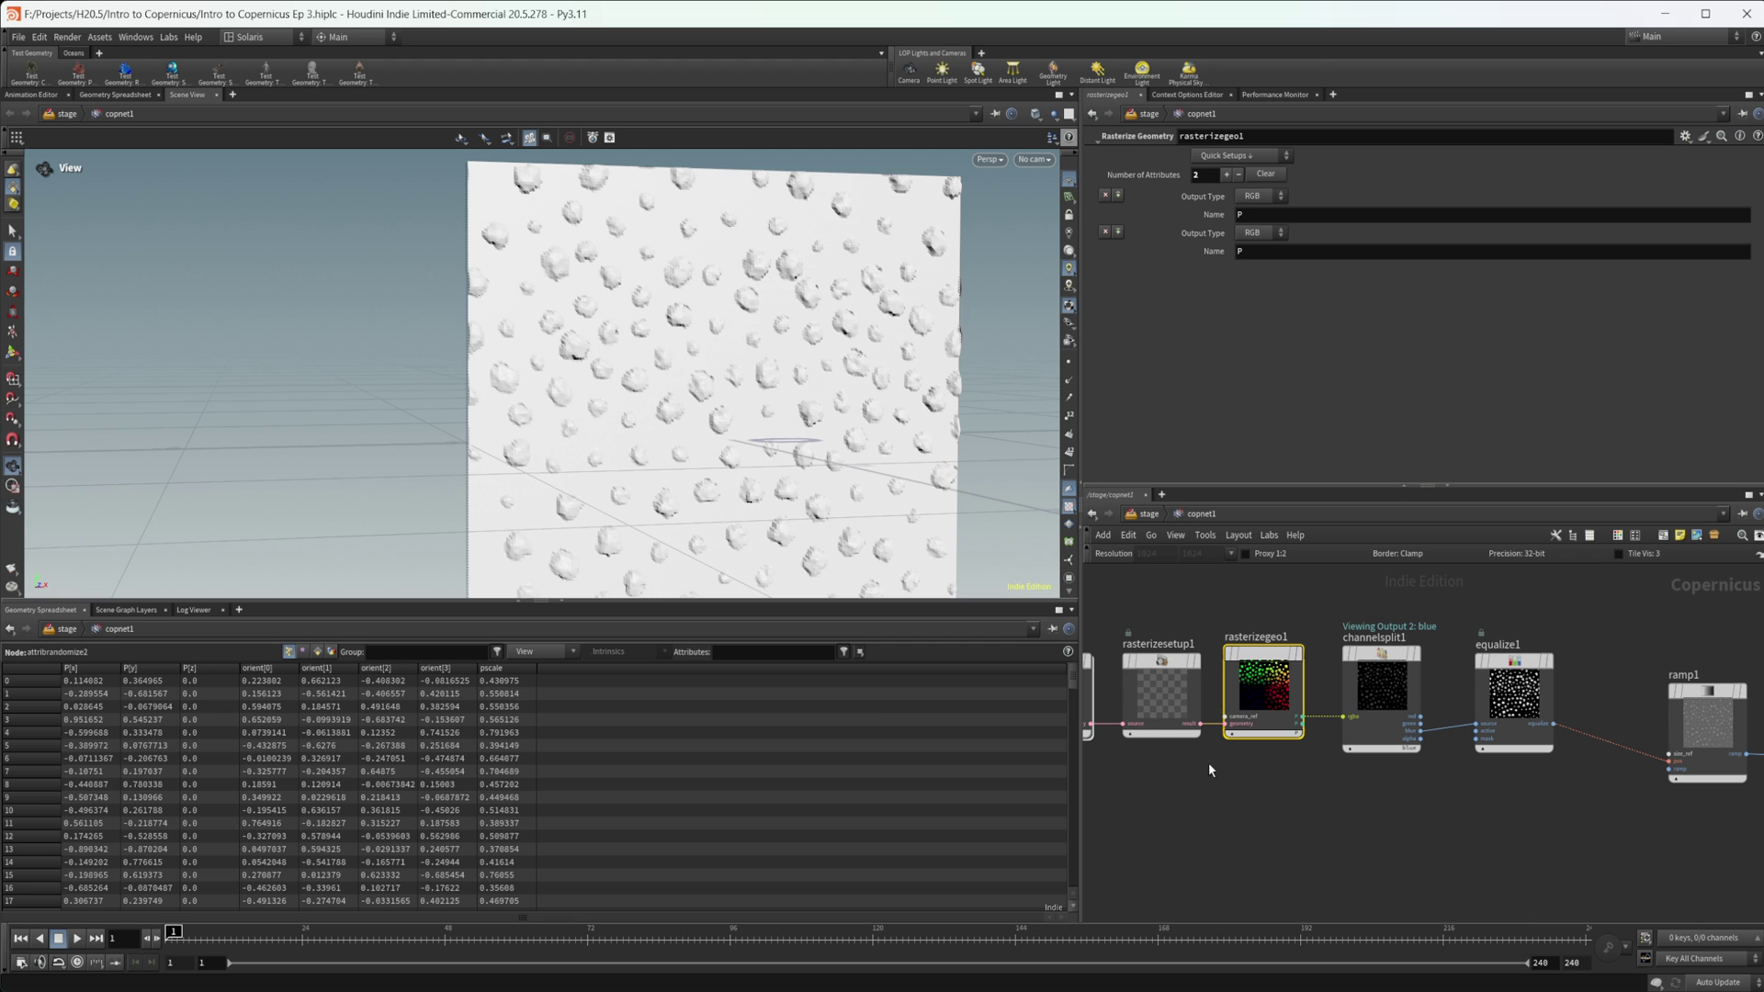
Inside the SOP Import, insert an Attribute Randomize node for Cd between attribrandomize2 and copytopoints1.
middle_drag(1209, 770, 1382, 756)
double_click(1226, 661)
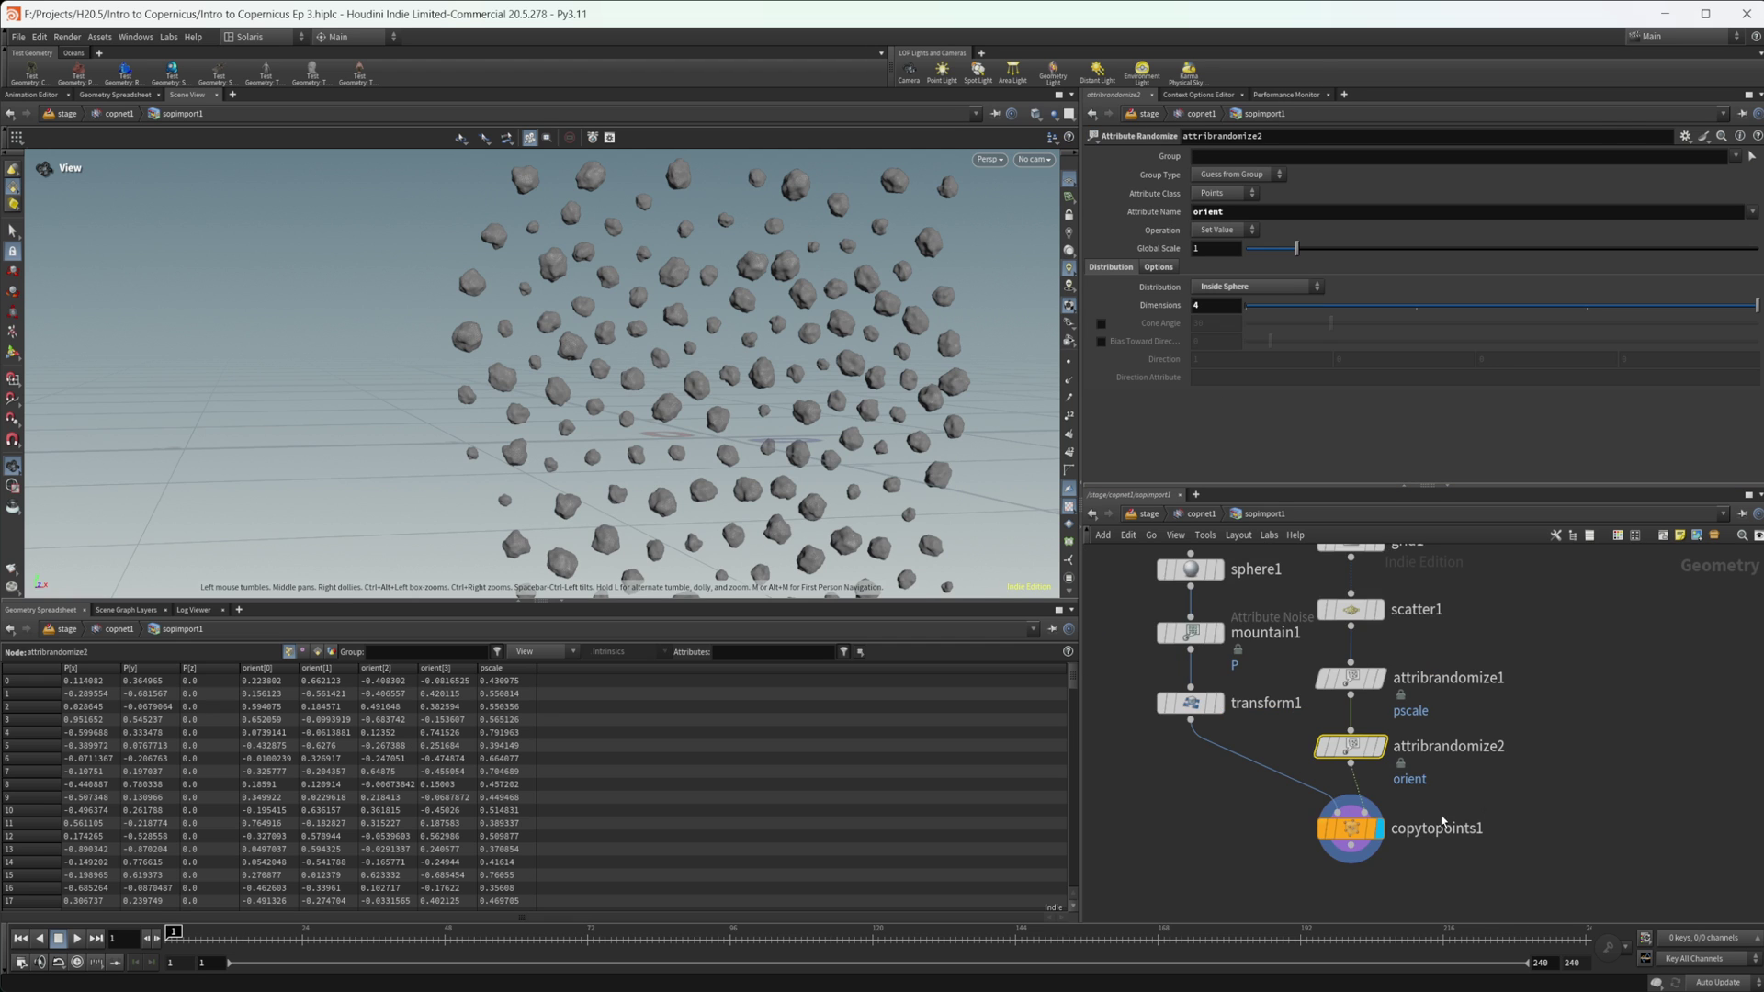
middle_drag(1442, 821, 1430, 721)
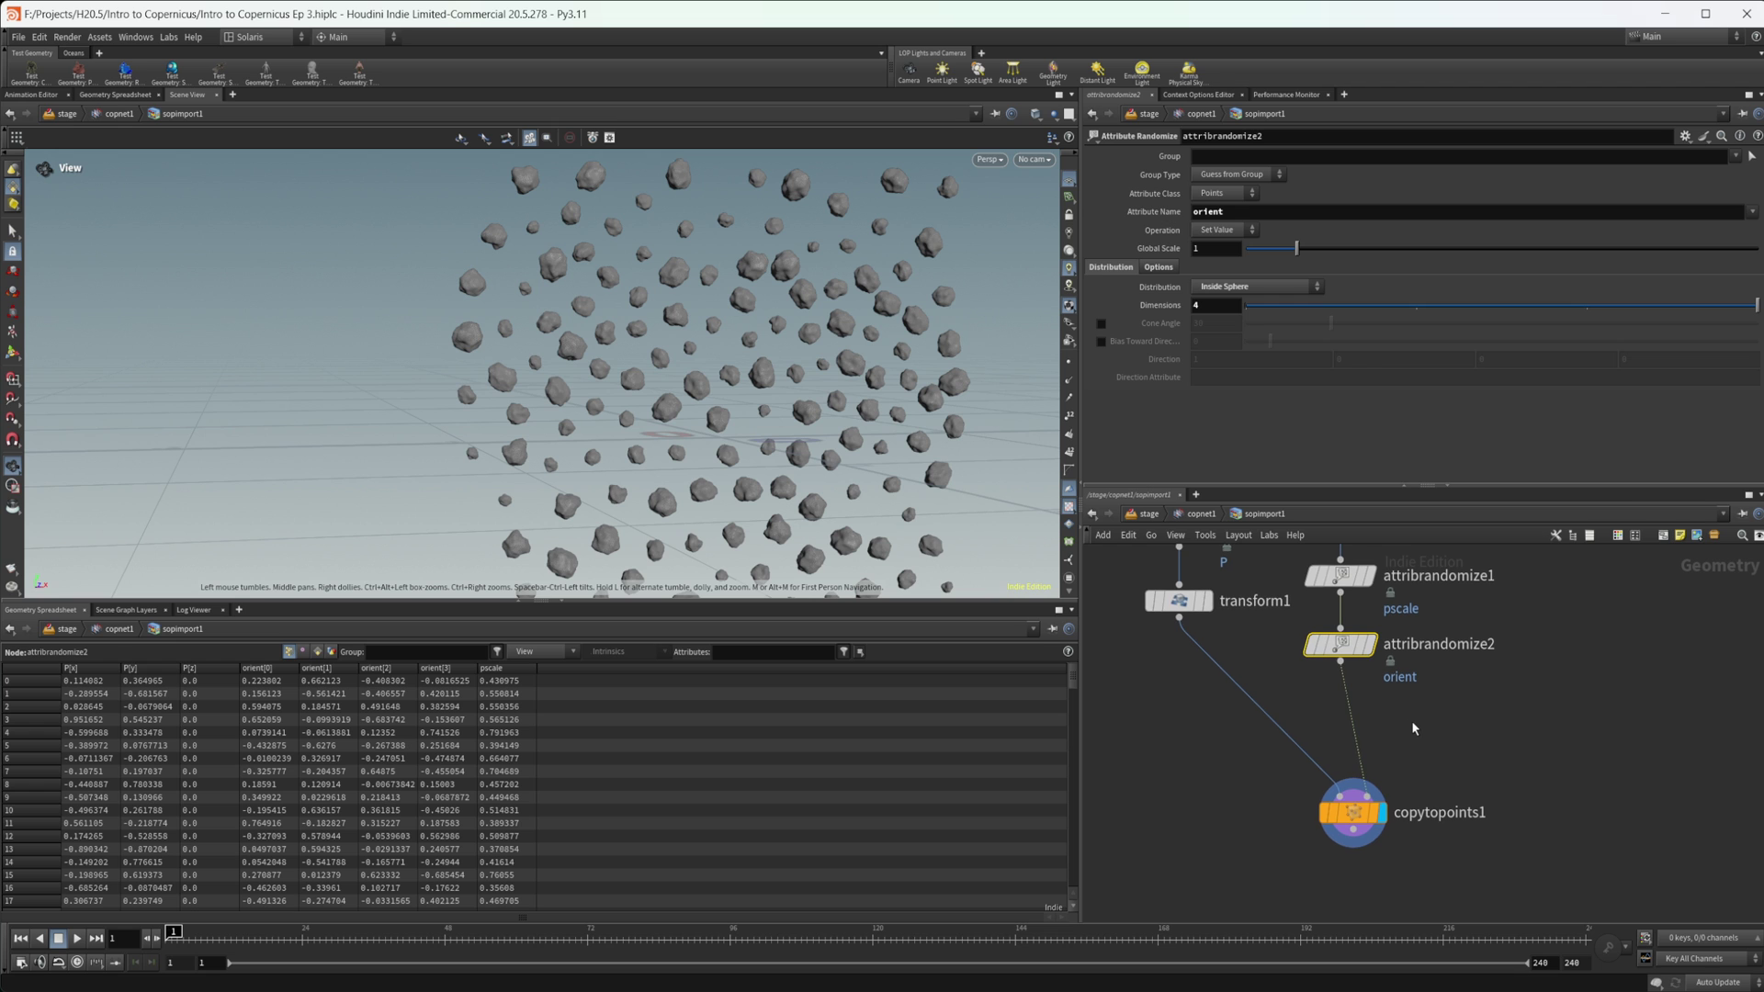
key(Tab)
text(att ra)
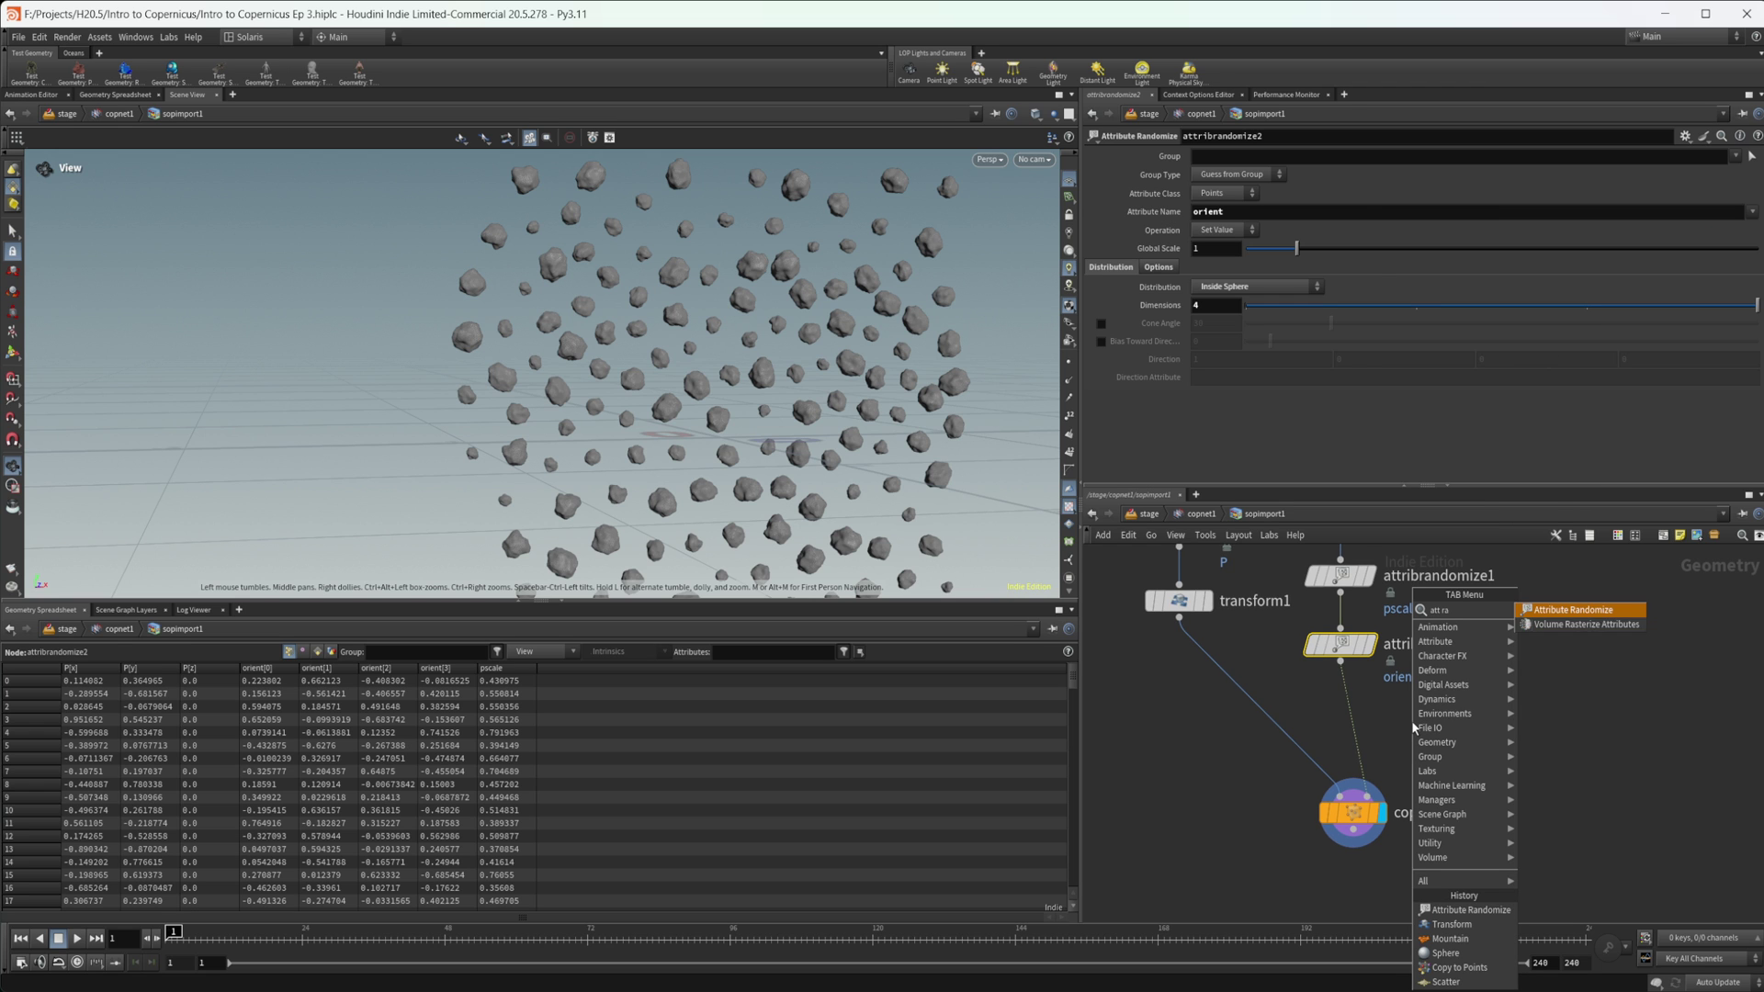
key(Return)
click(1412, 722)
drag(1415, 721, 1348, 719)
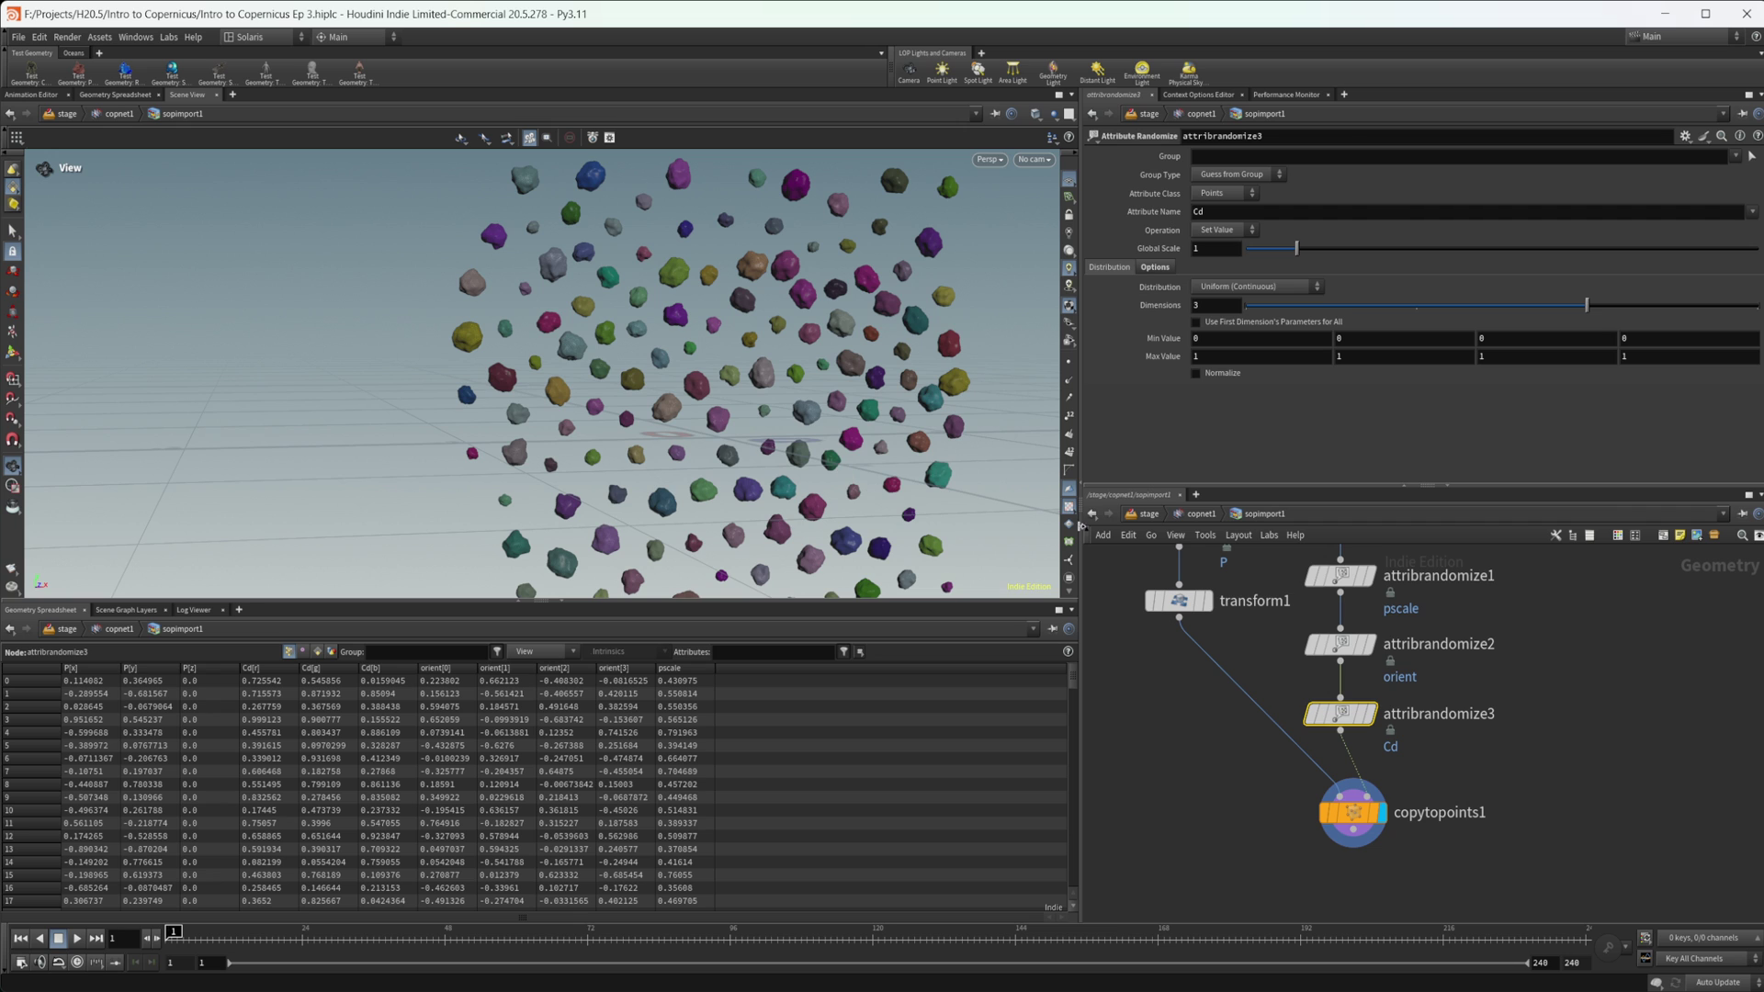
Return to copnet1 and name the second attribute of Rasterize Geometry Cd.
click(1203, 515)
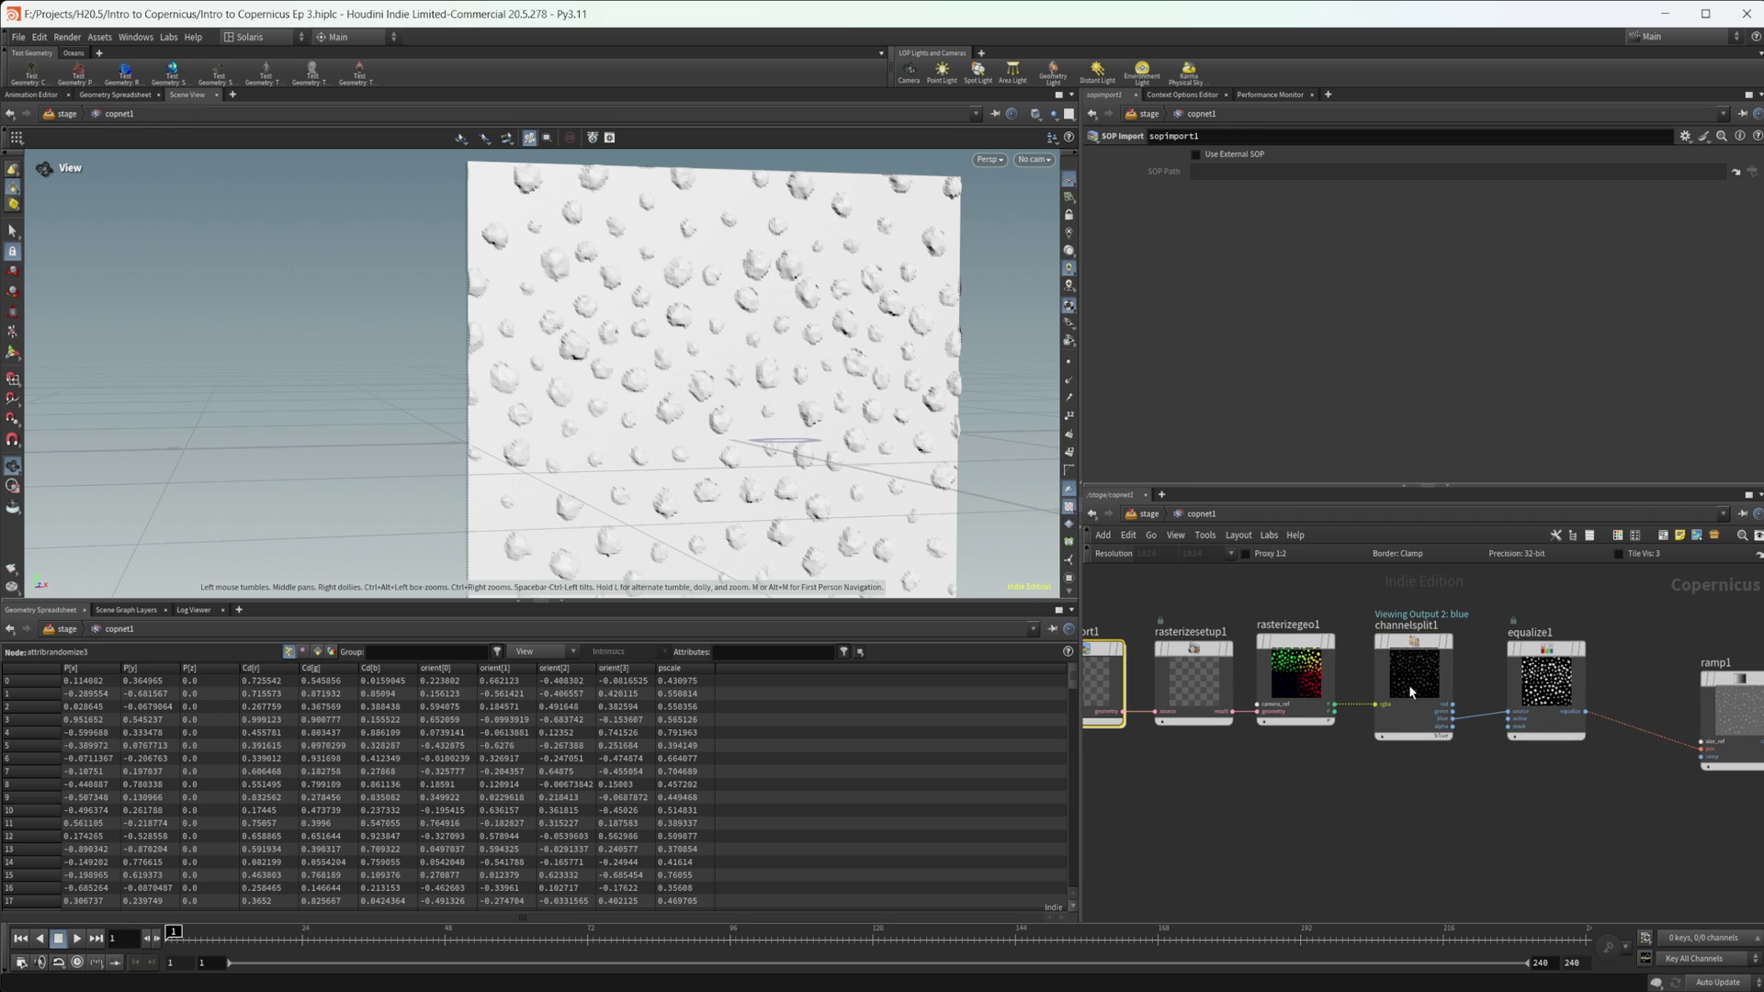
click(1410, 691)
click(1296, 680)
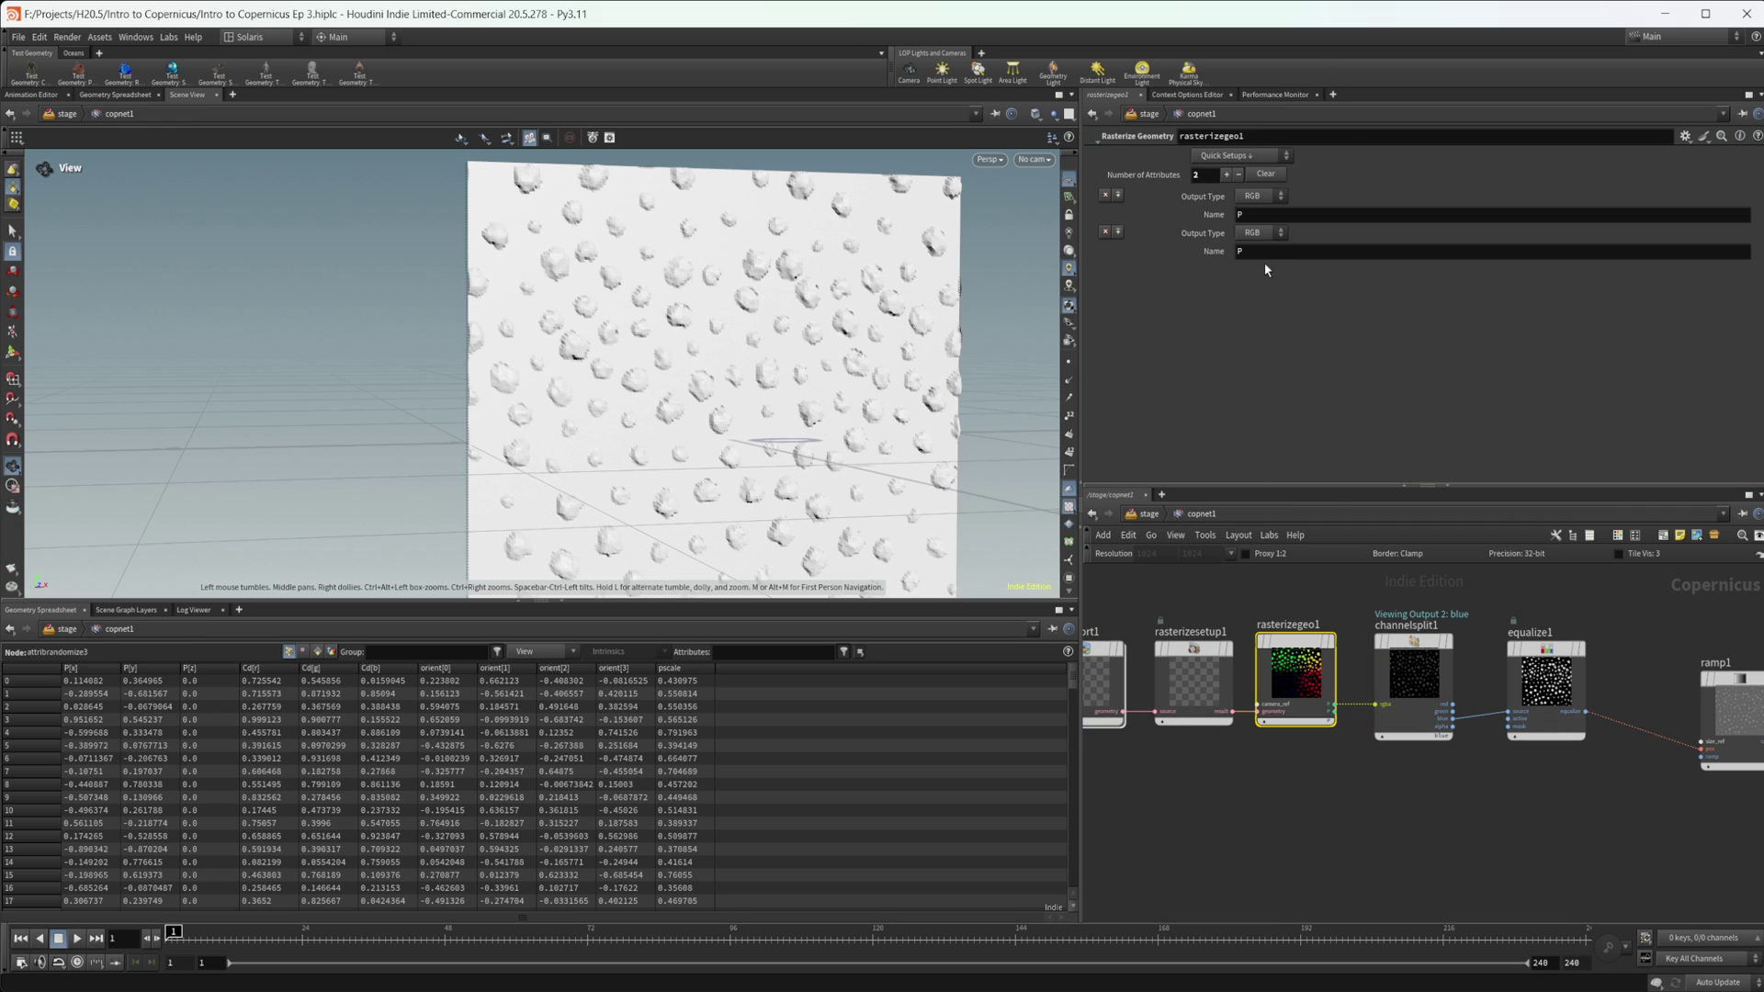
drag(1254, 252, 1148, 256)
text(Cd)
key(Return)
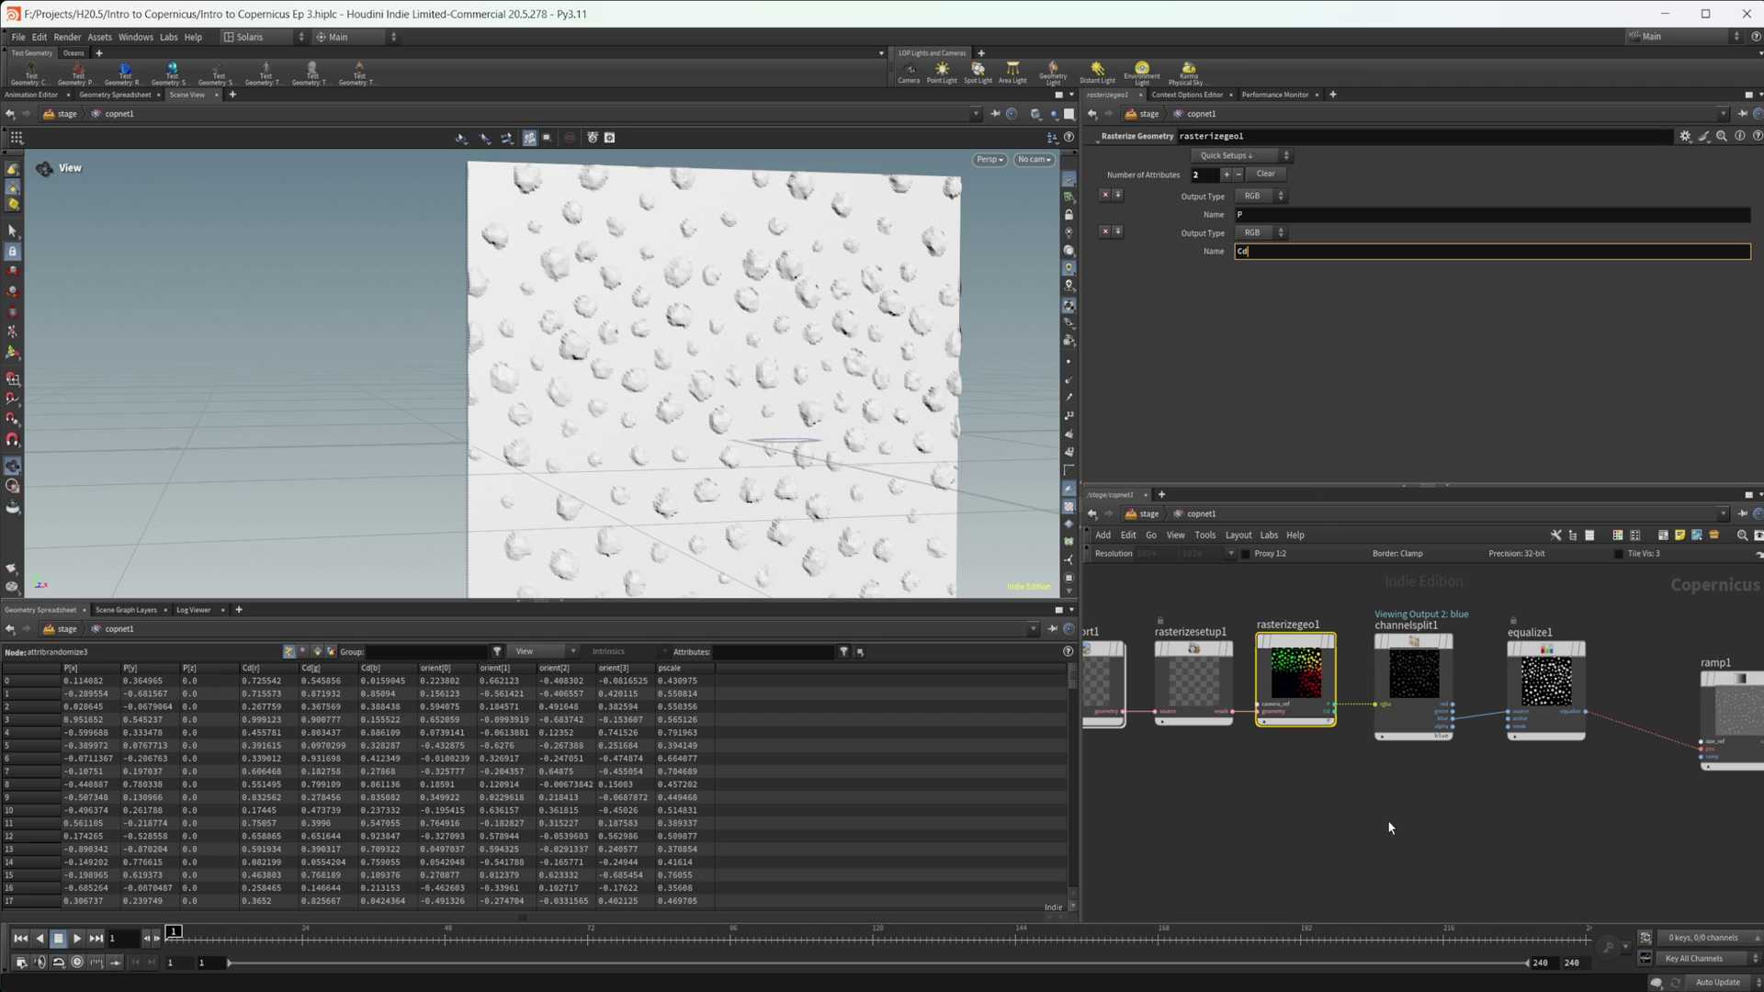
Switch the Rasterize Geometry preview to its Cd output and display that node in the viewport.
scroll(1283, 685, up, 8)
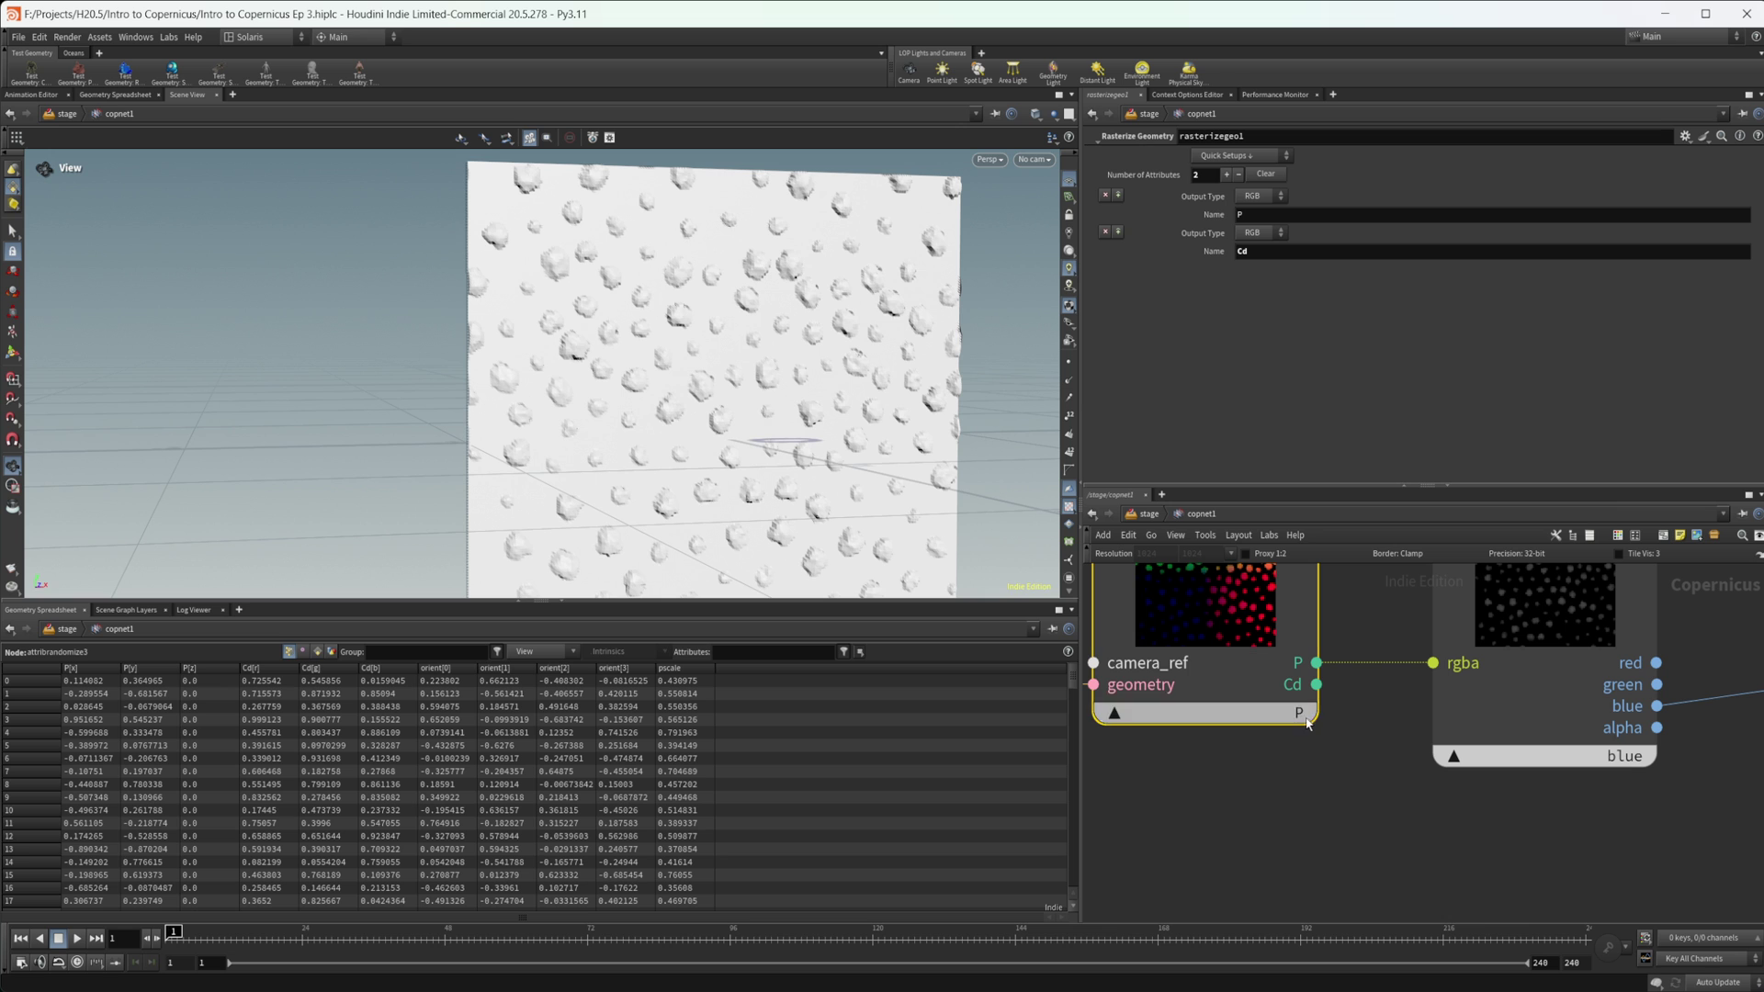
click(1308, 724)
click(1305, 739)
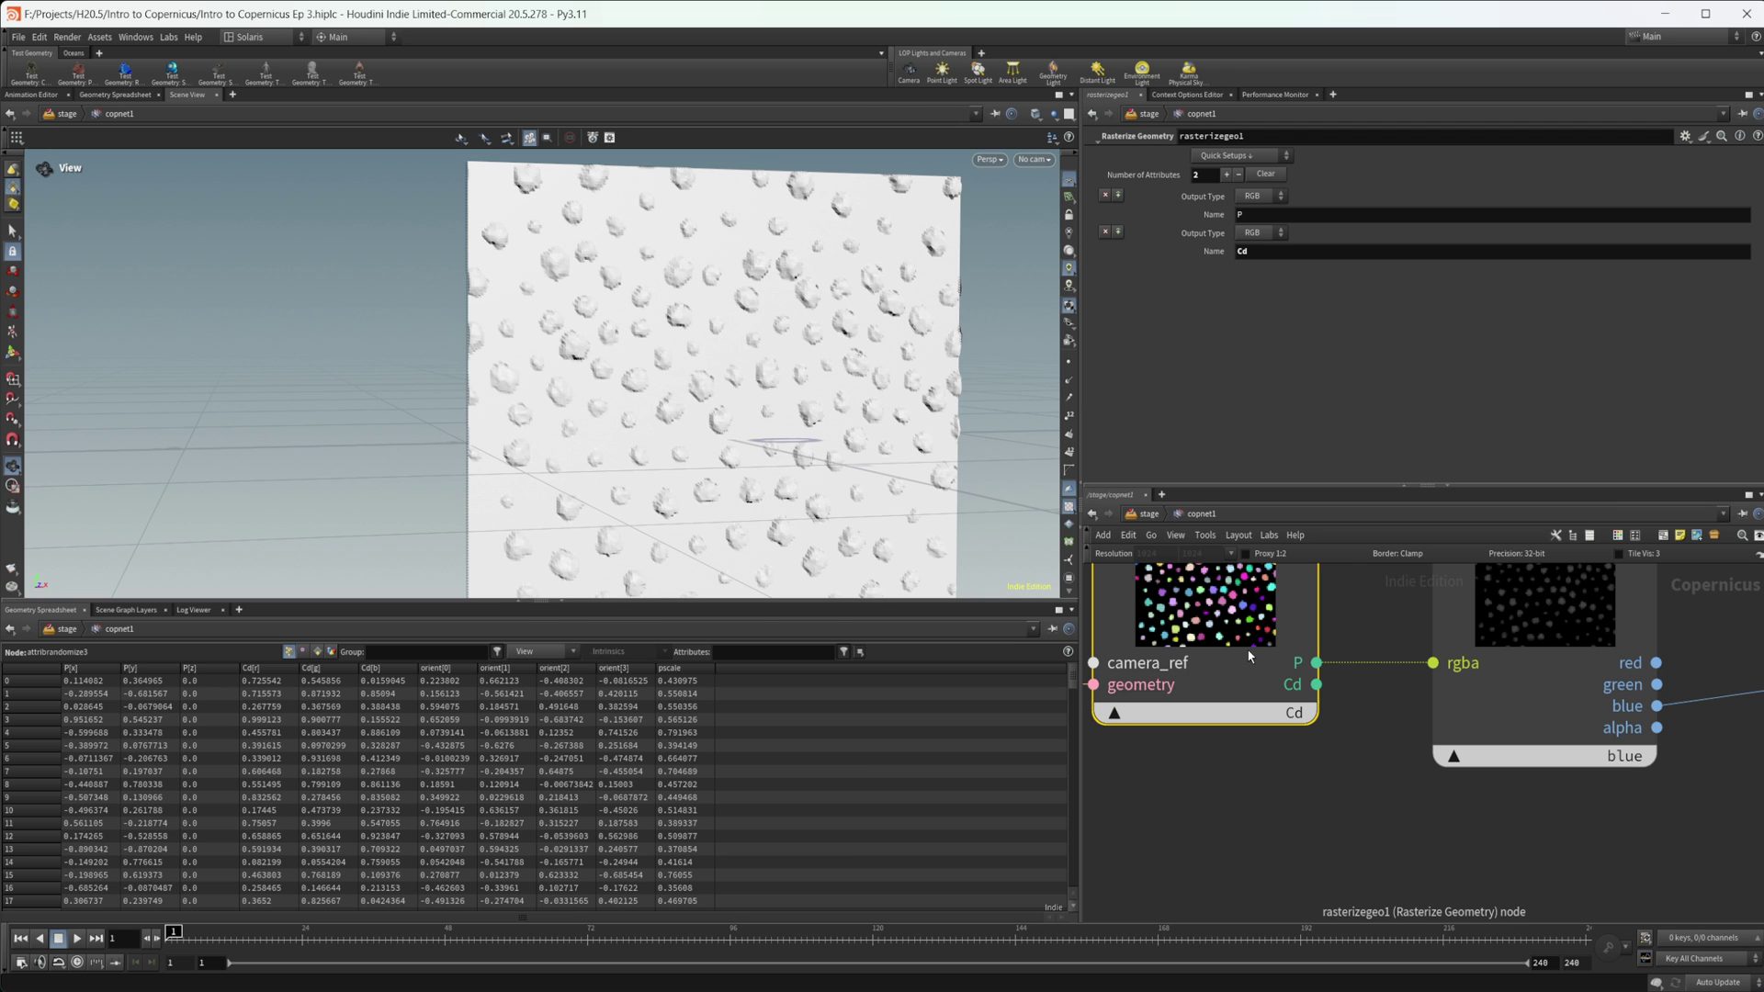
scroll(721, 418, down, 5)
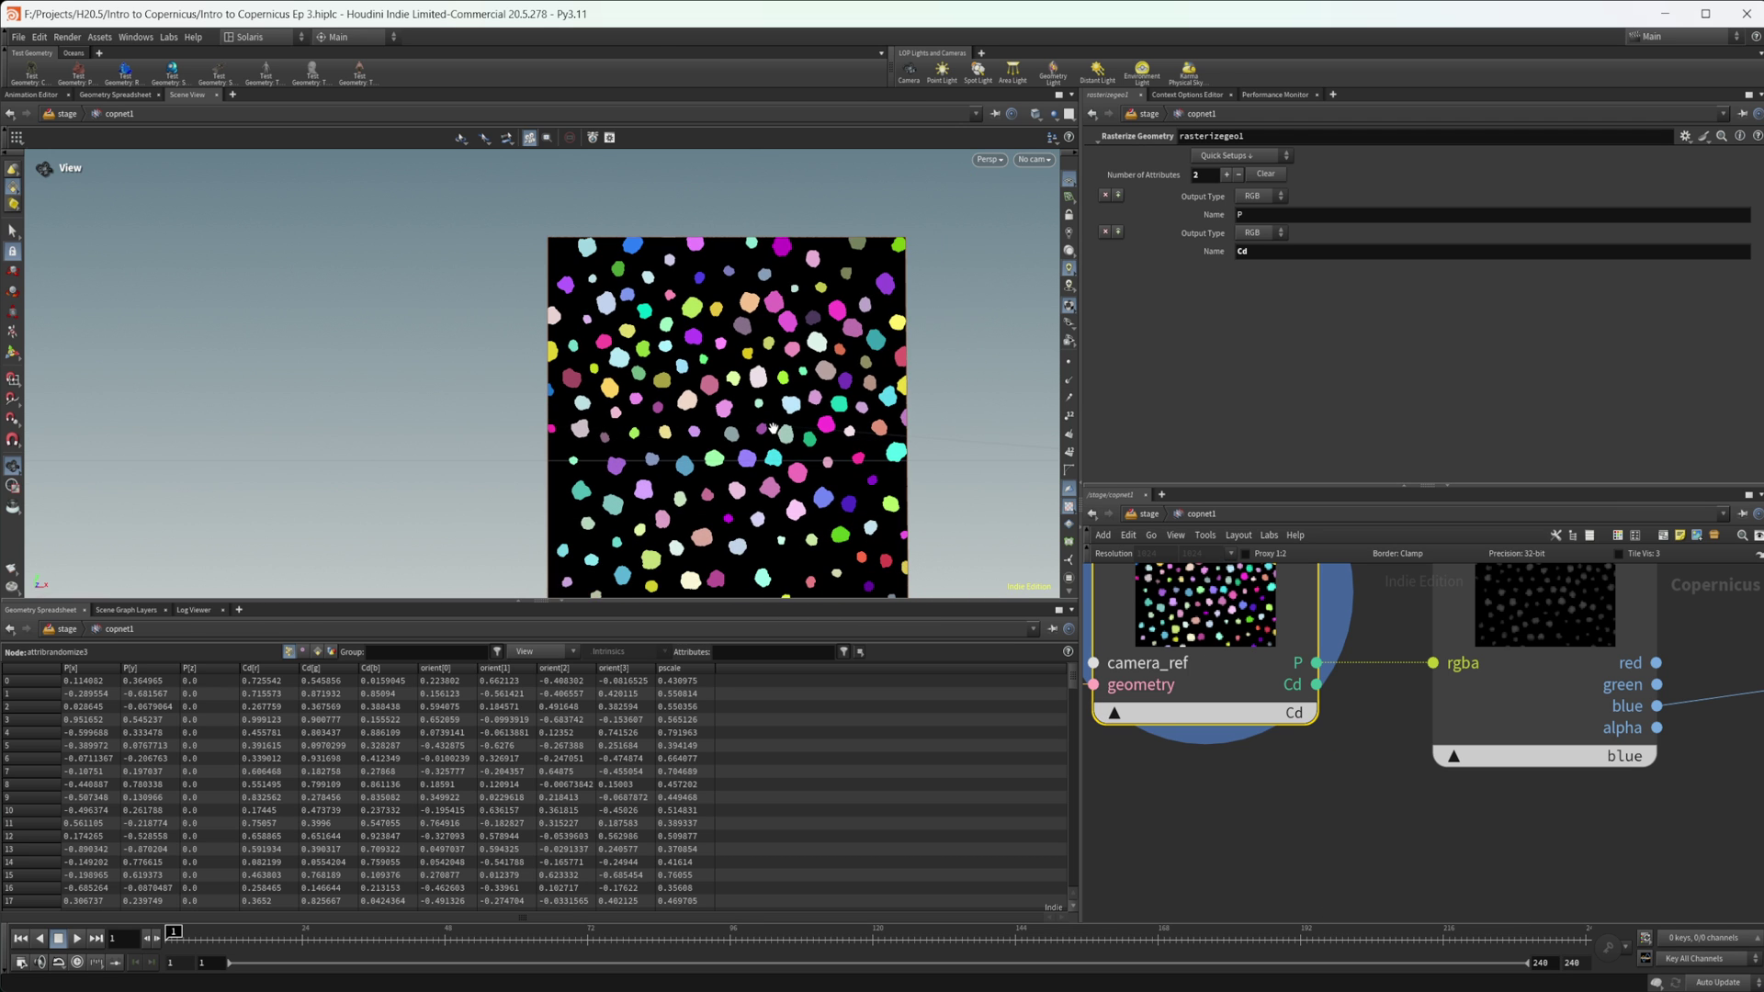
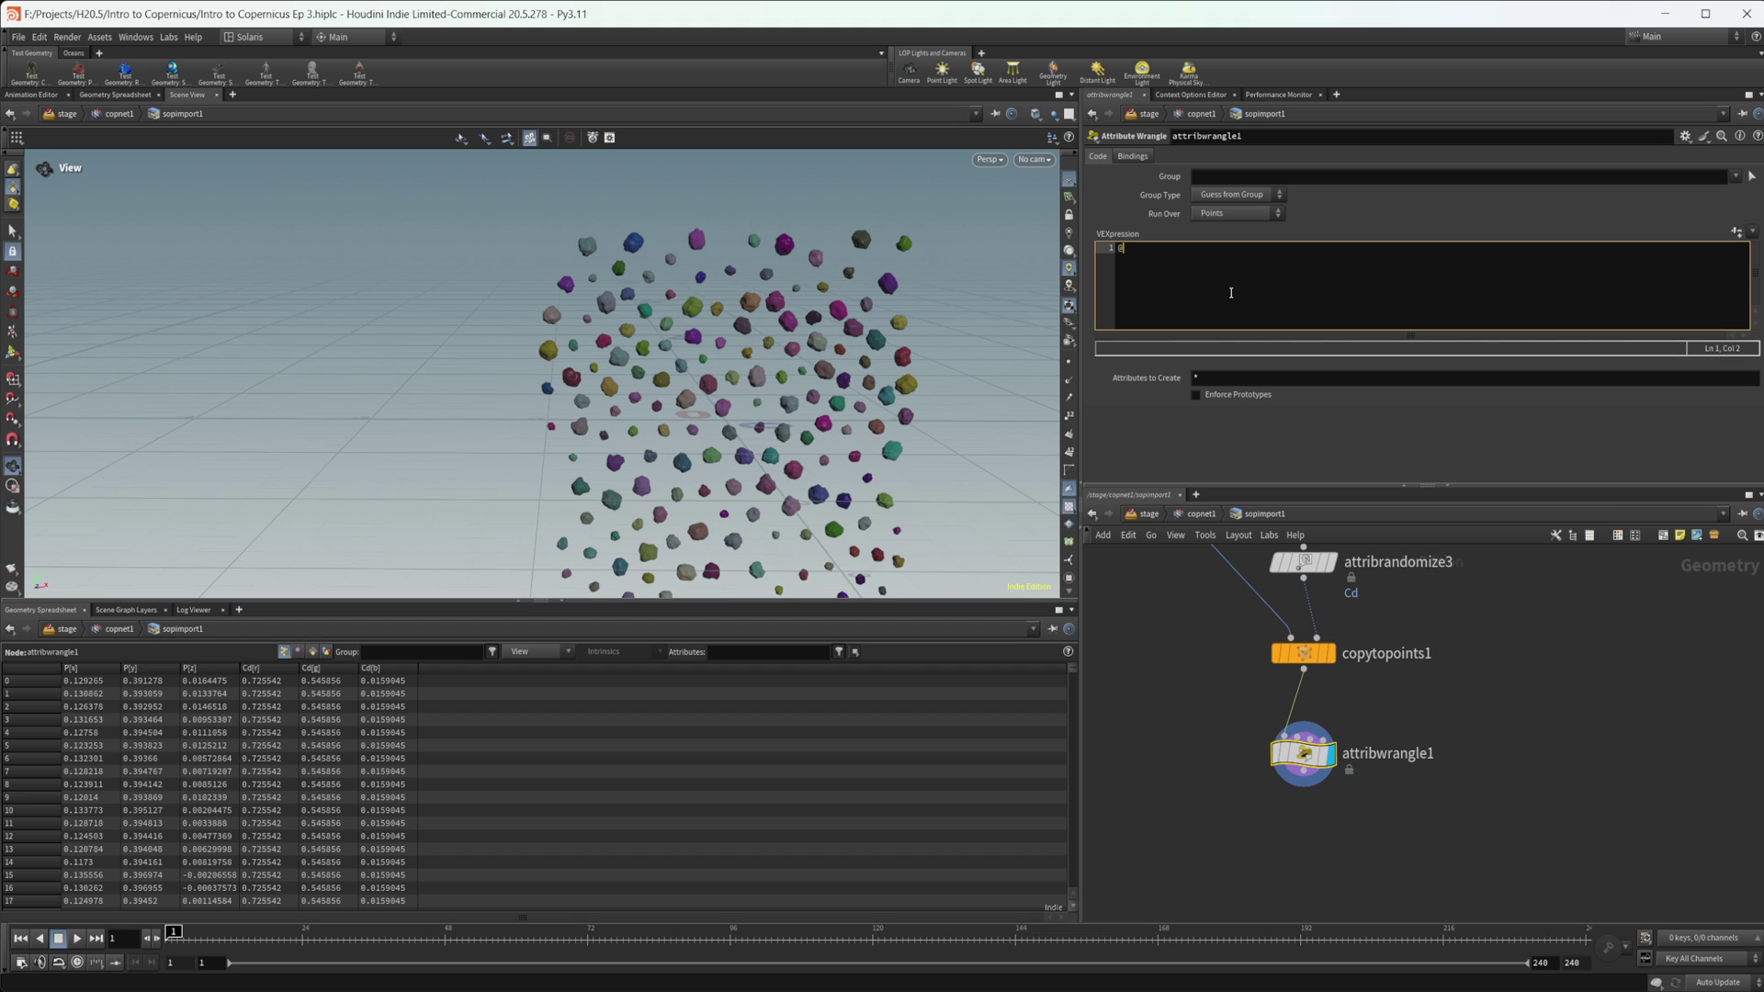
Write f@dist = fit(distance(@P,(0,0,0)),0,1.5,0,1); in the Attribute Wrangle and sort the geometry spreadsheet by dist.
text(@di)
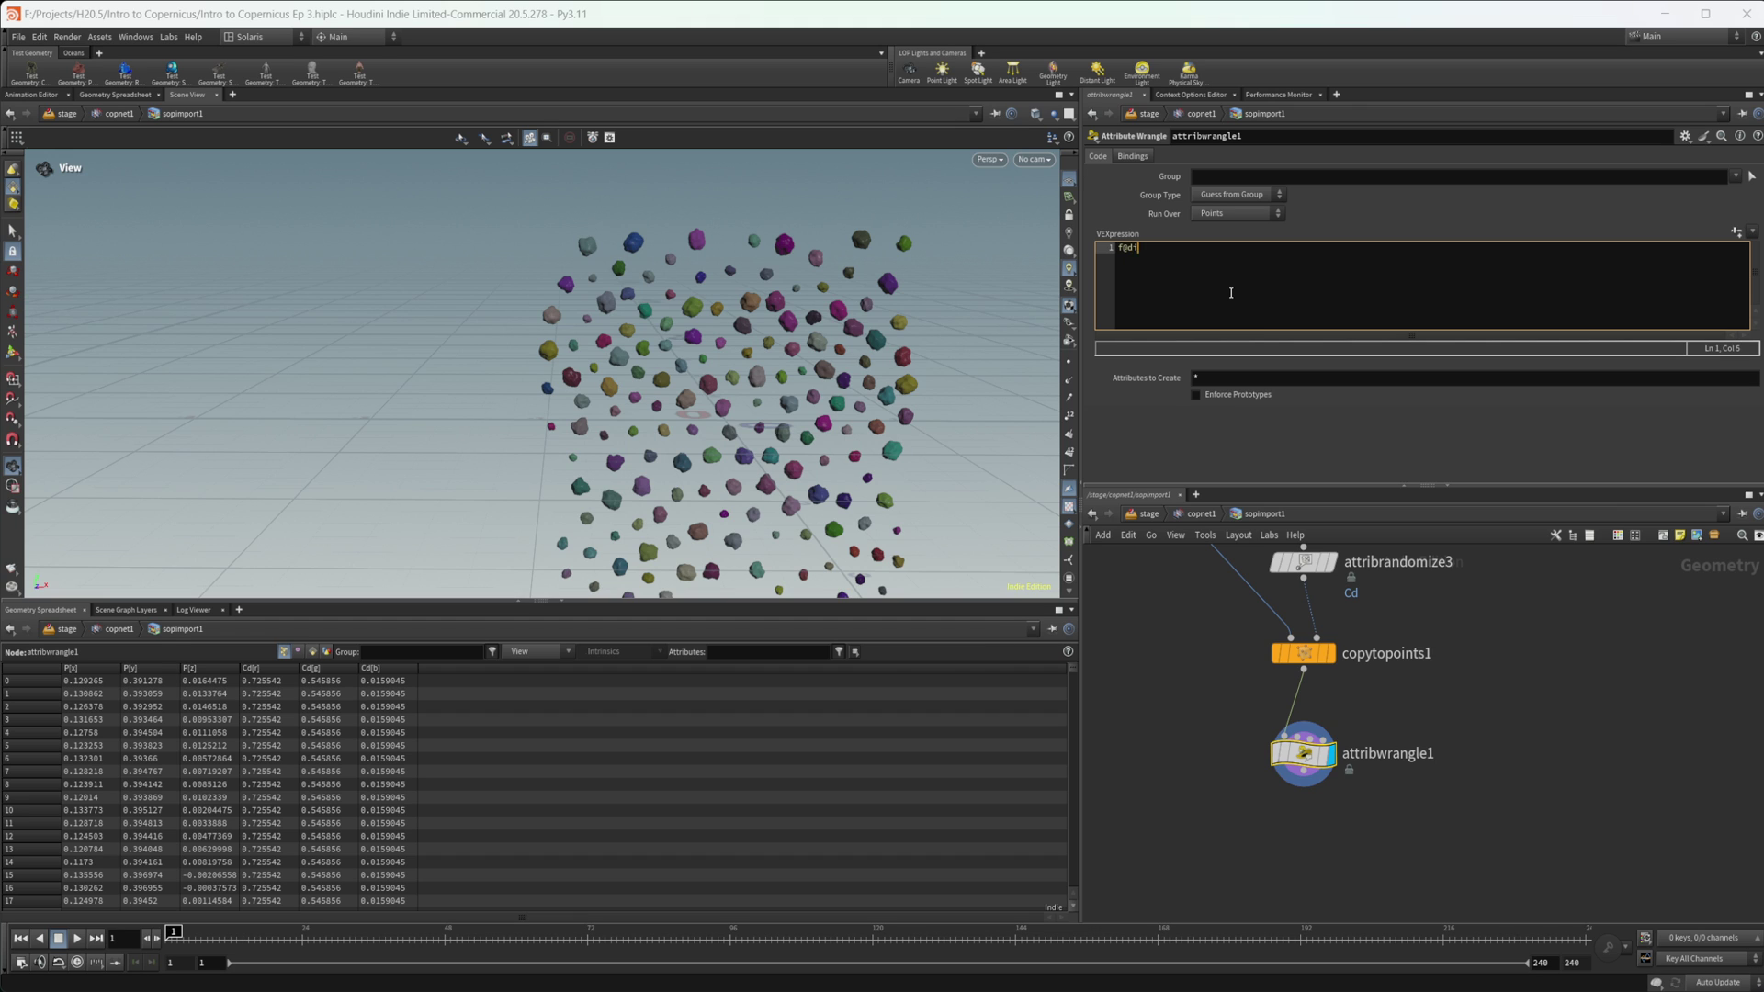
text(st = fit)
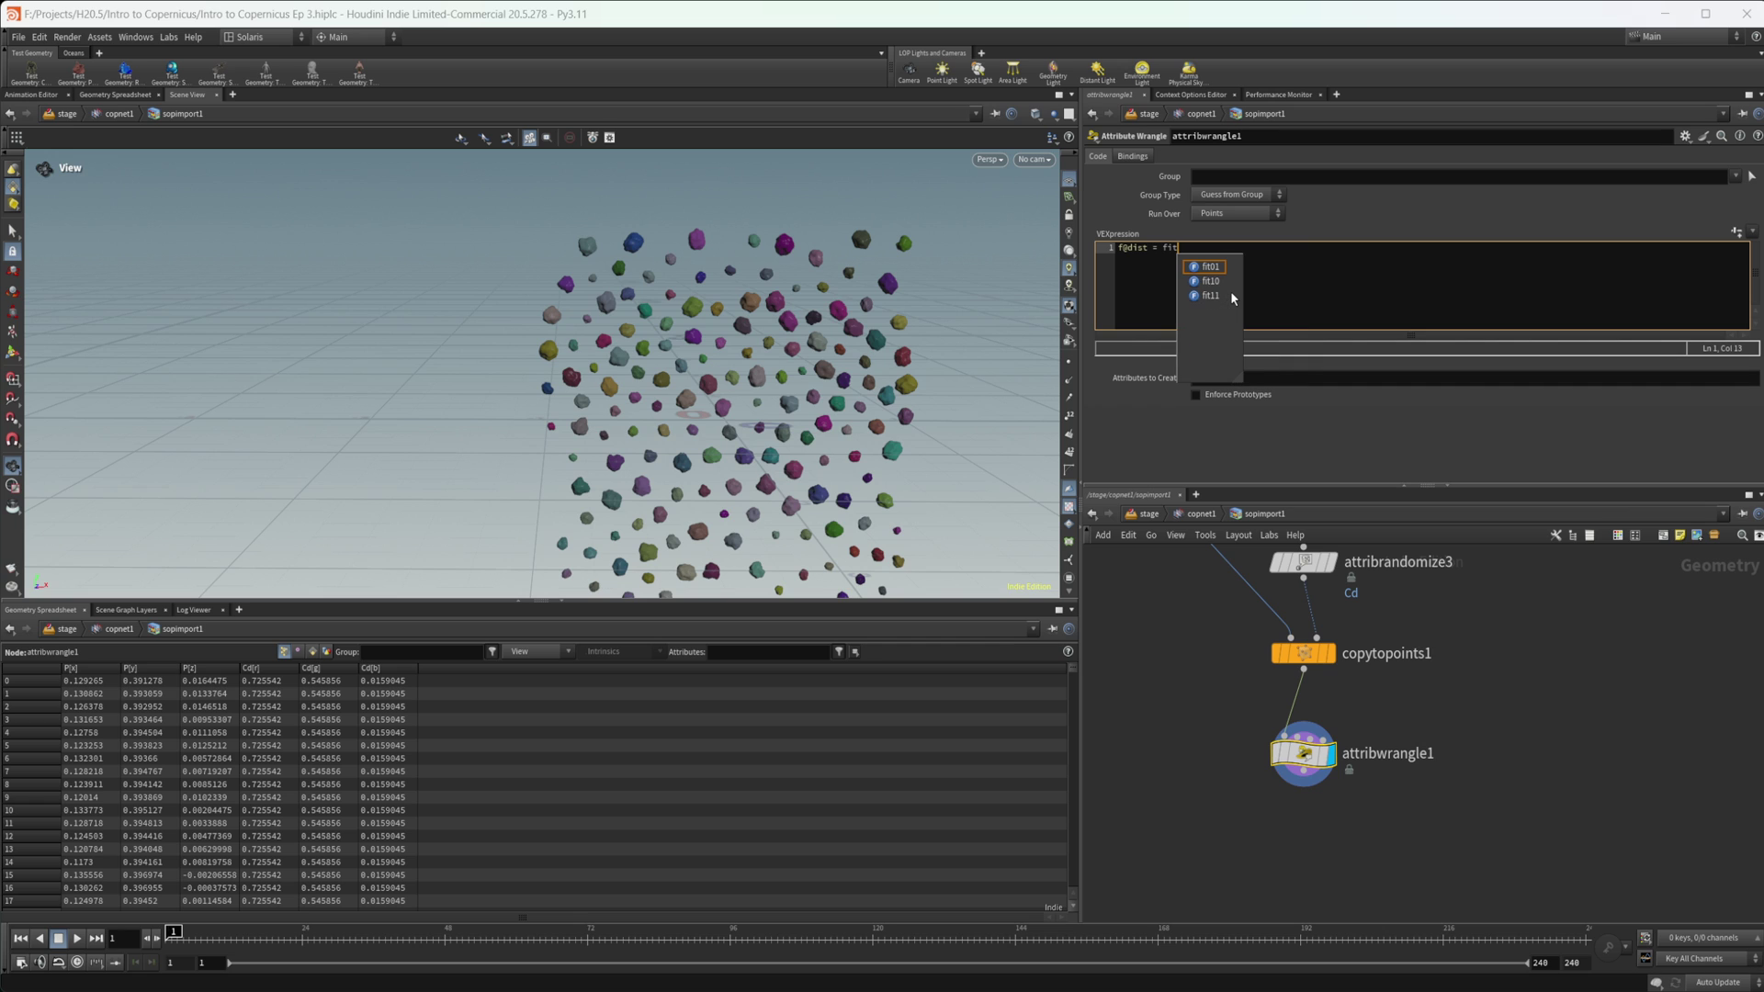
text(()
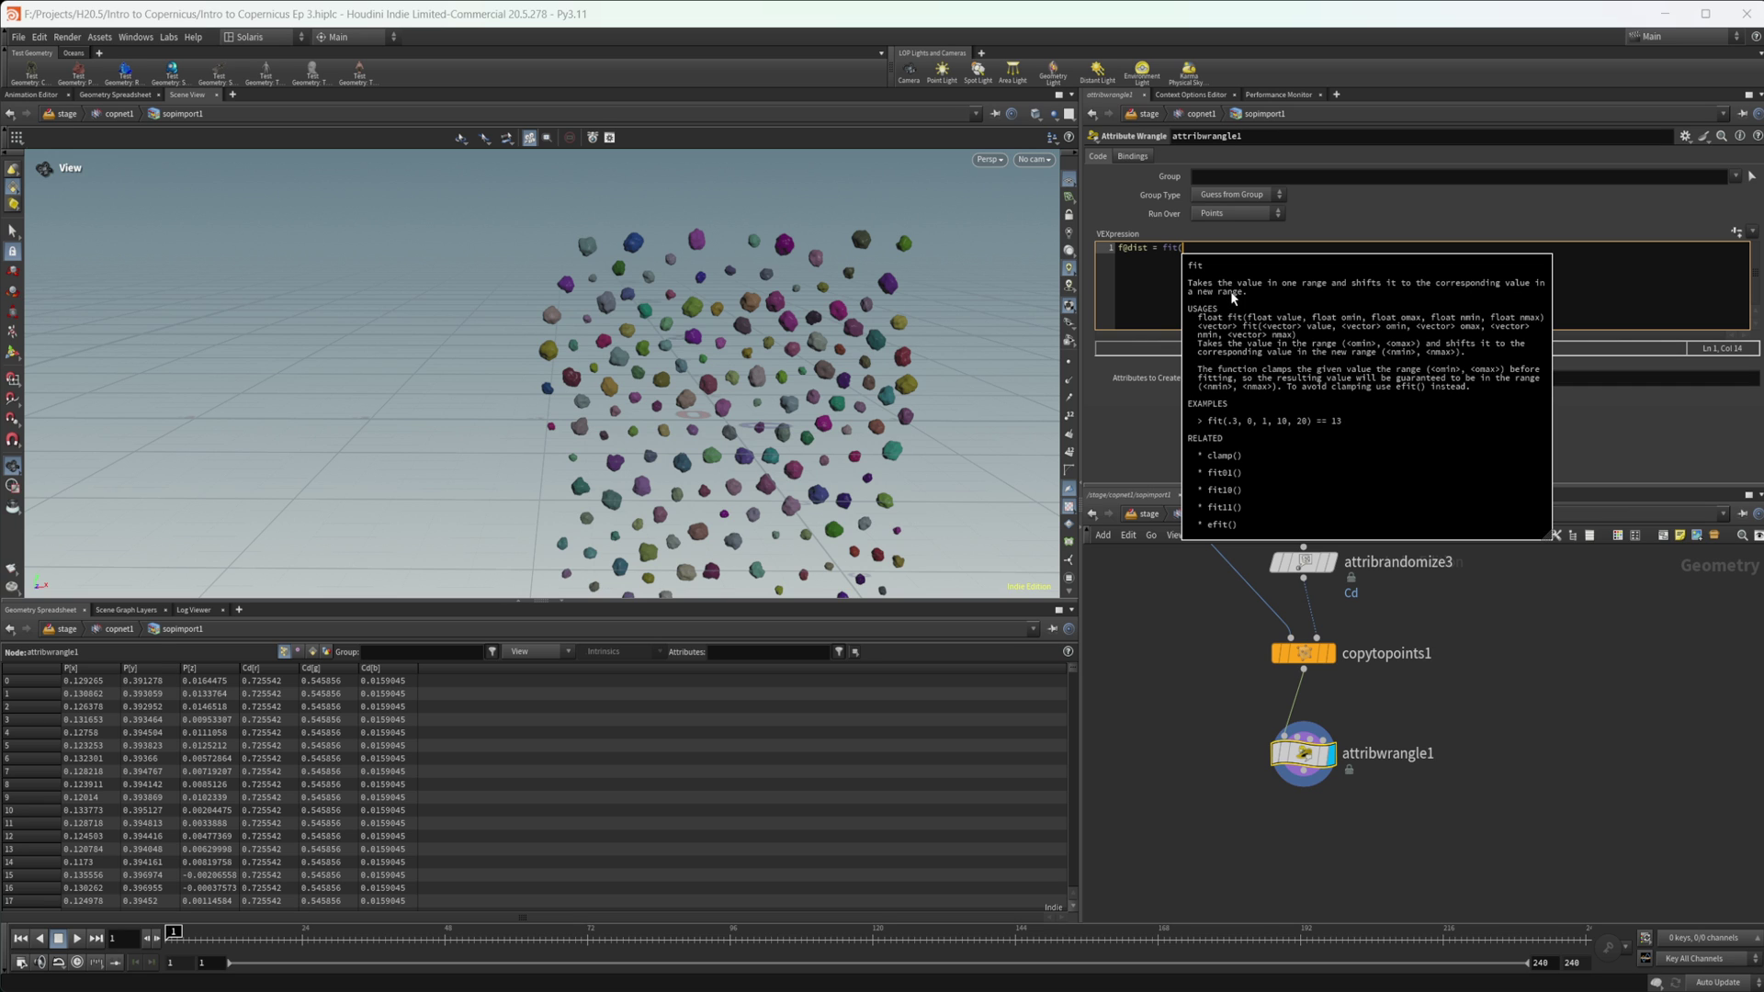
text(dista)
key(Return)
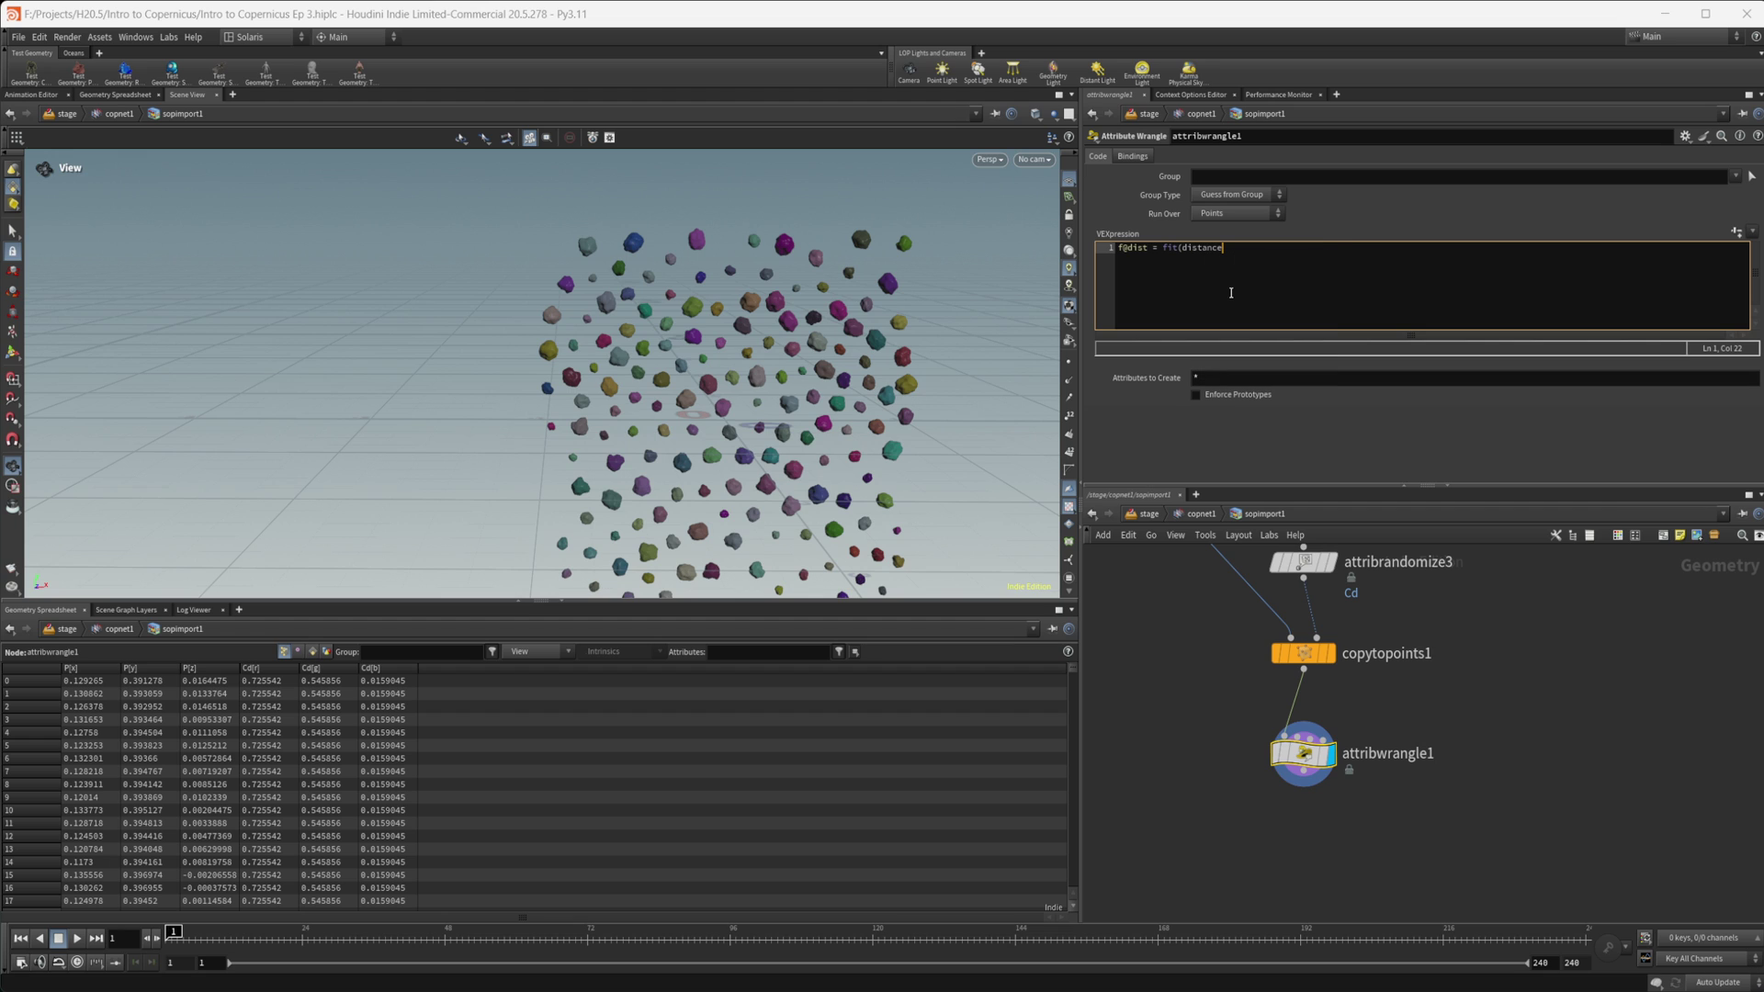
text(()
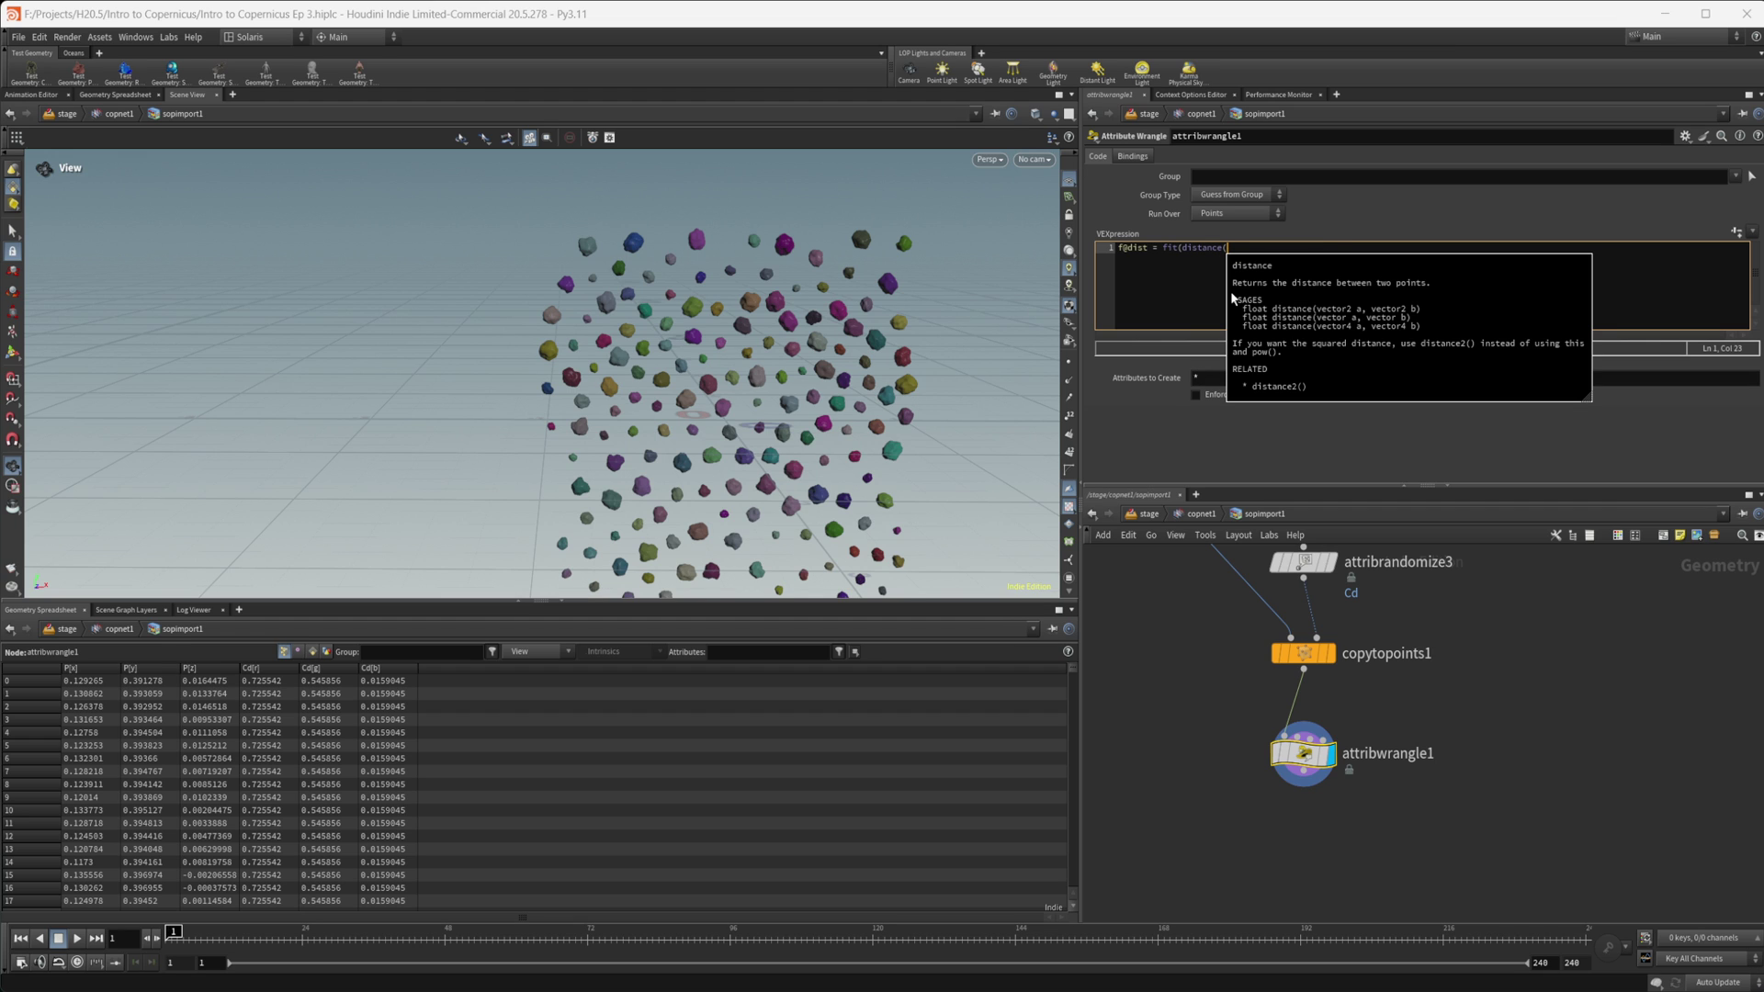
text(@P,(0,0,0)),0,1.5,0,)
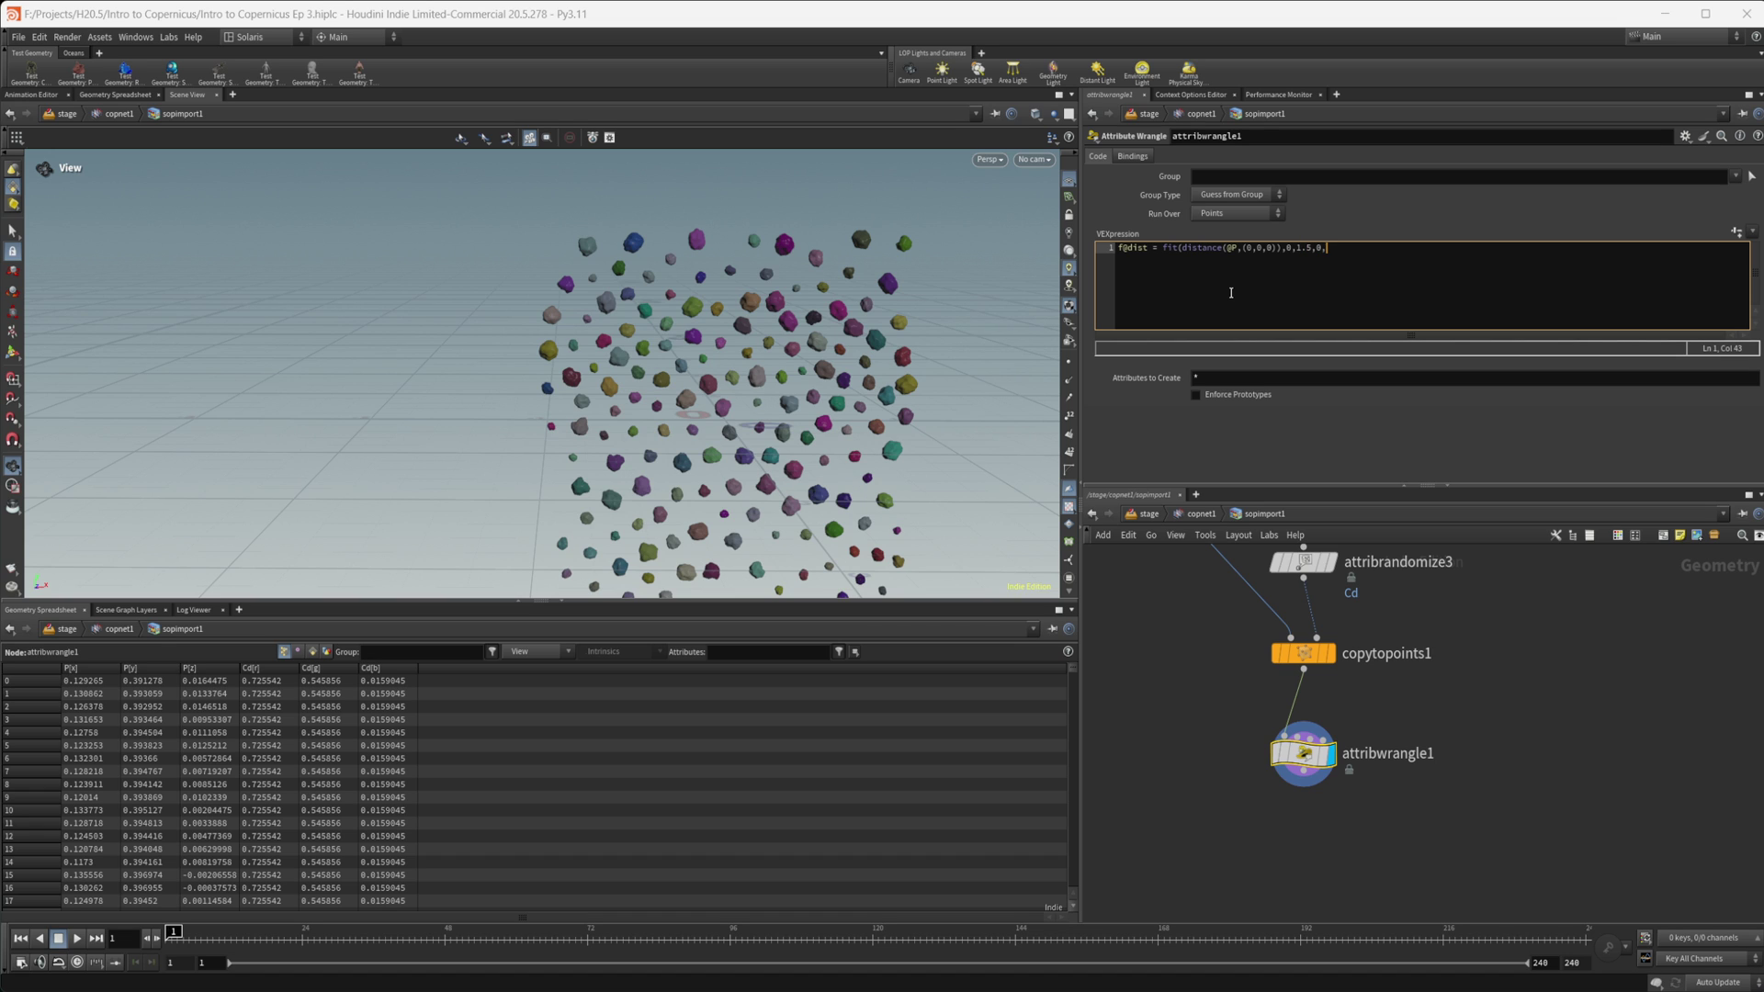
text();)
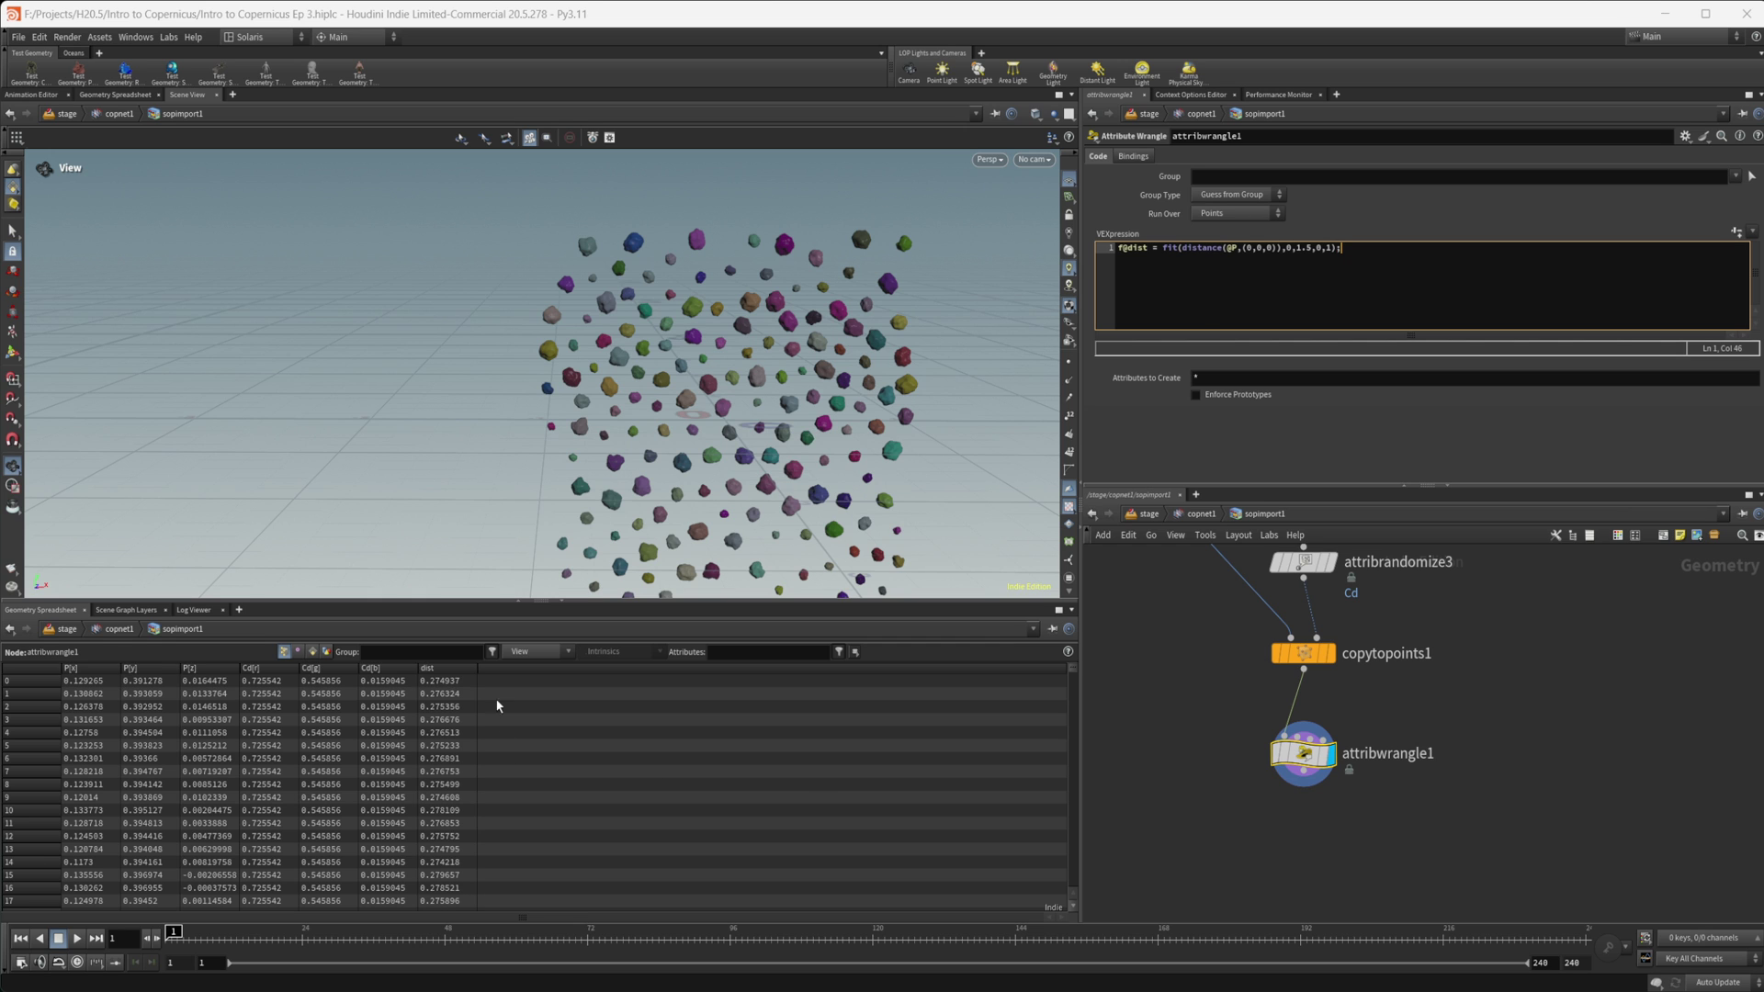
click(444, 666)
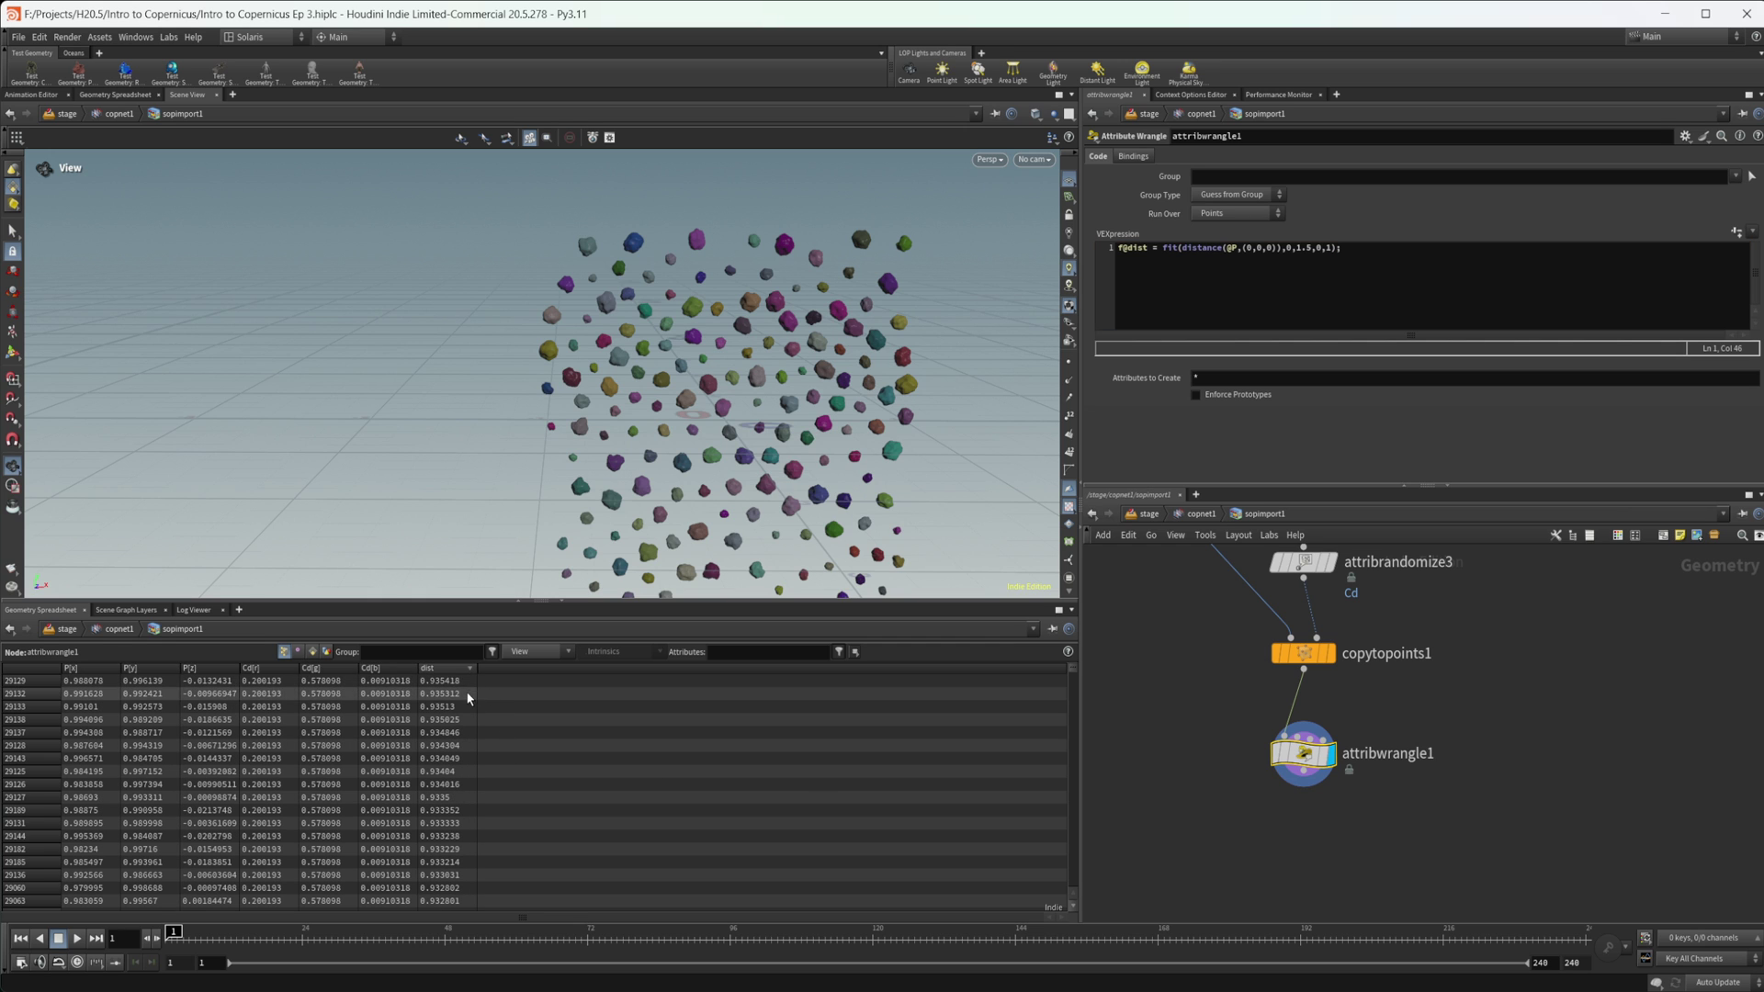
Return to copnet1 and add a third attribute named dist to Rasterize Geometry, with its output type set to Mono.
click(1150, 515)
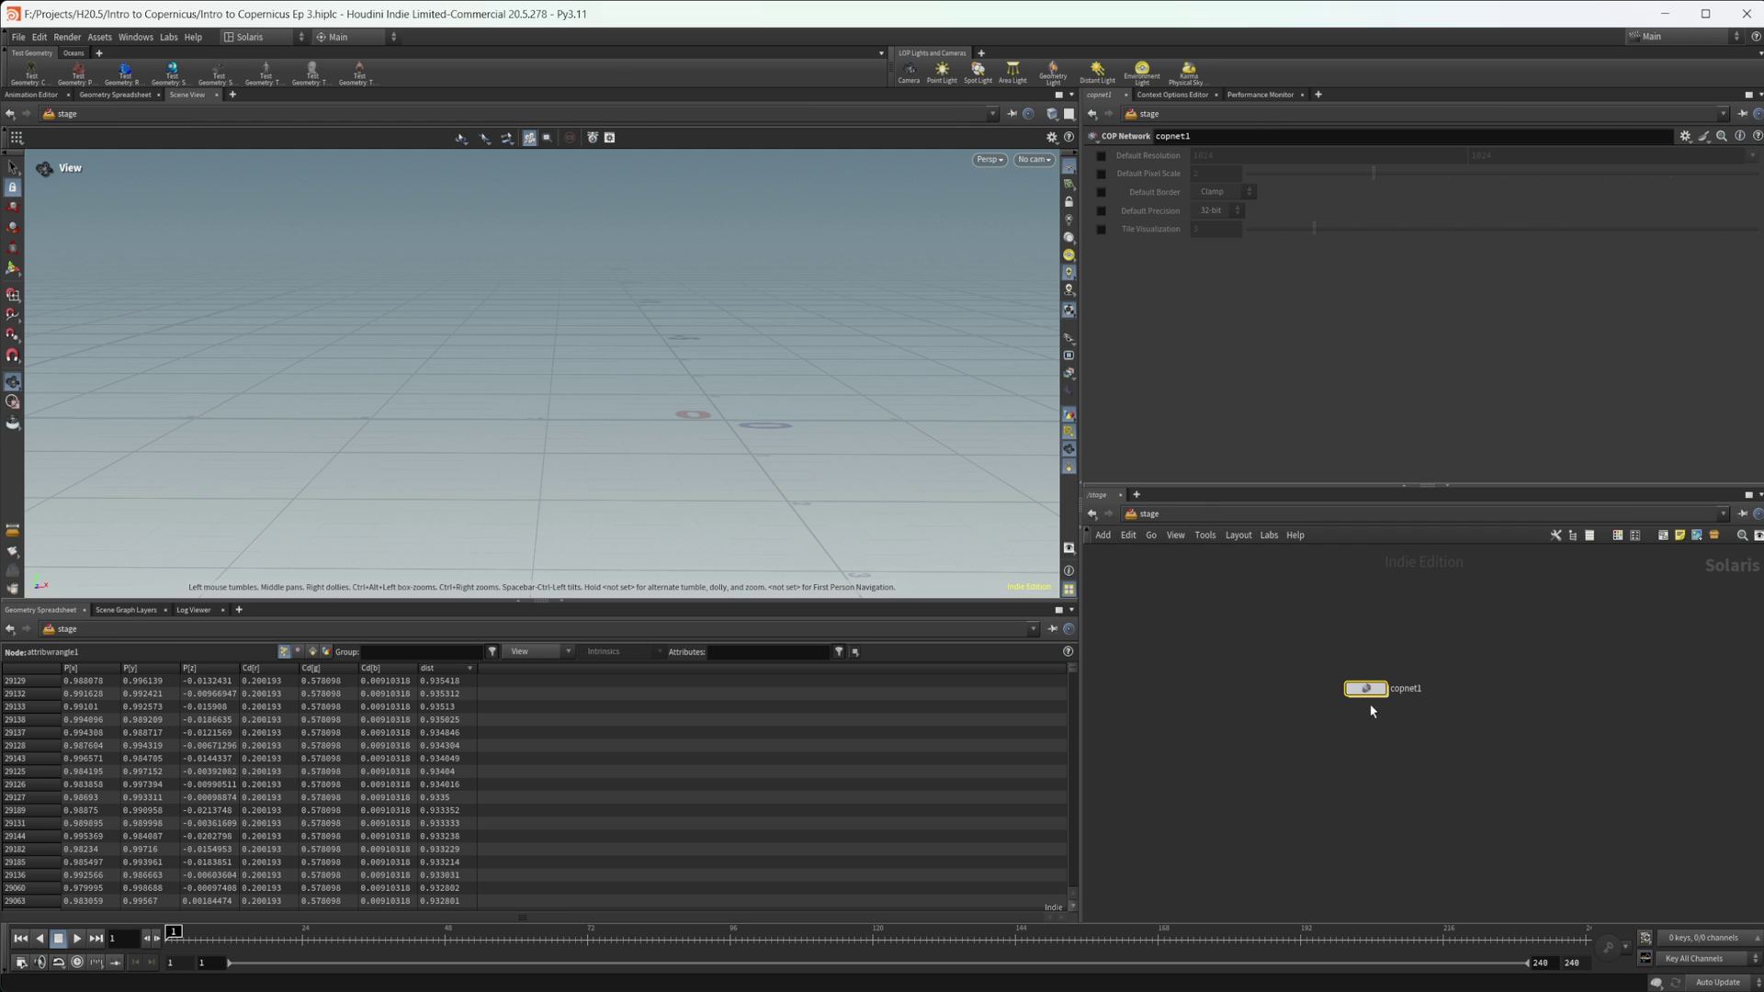
double_click(1365, 689)
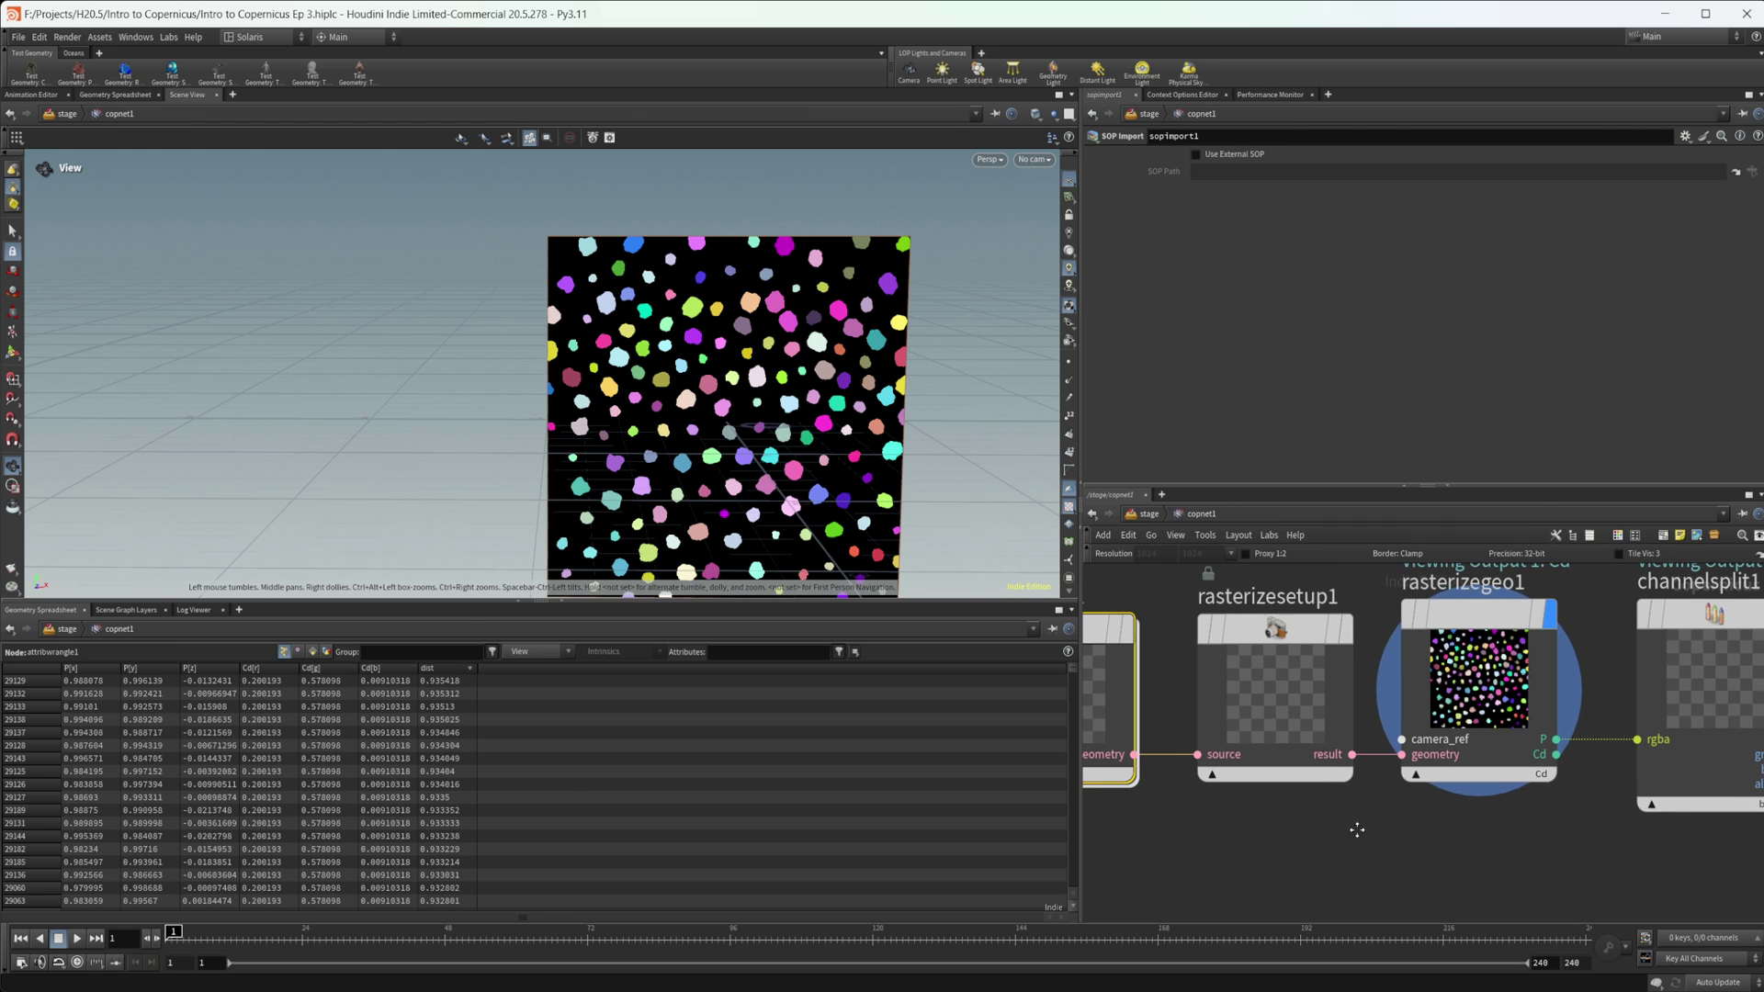
click(1474, 685)
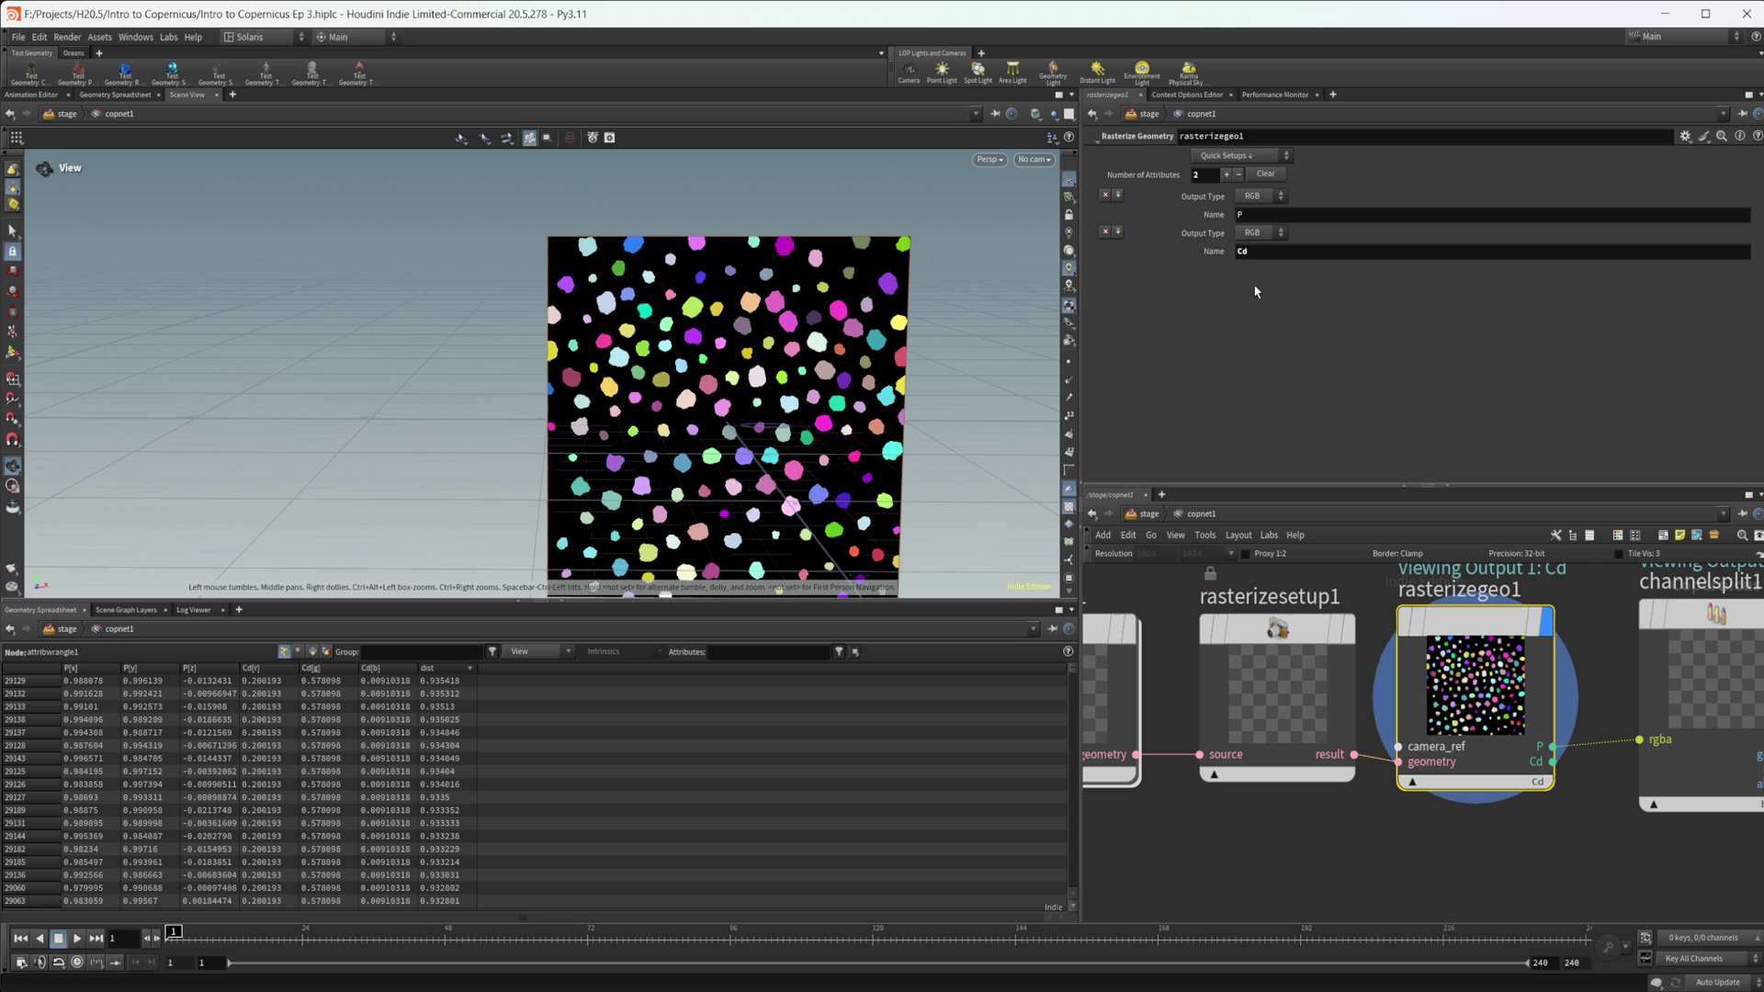
click(1225, 174)
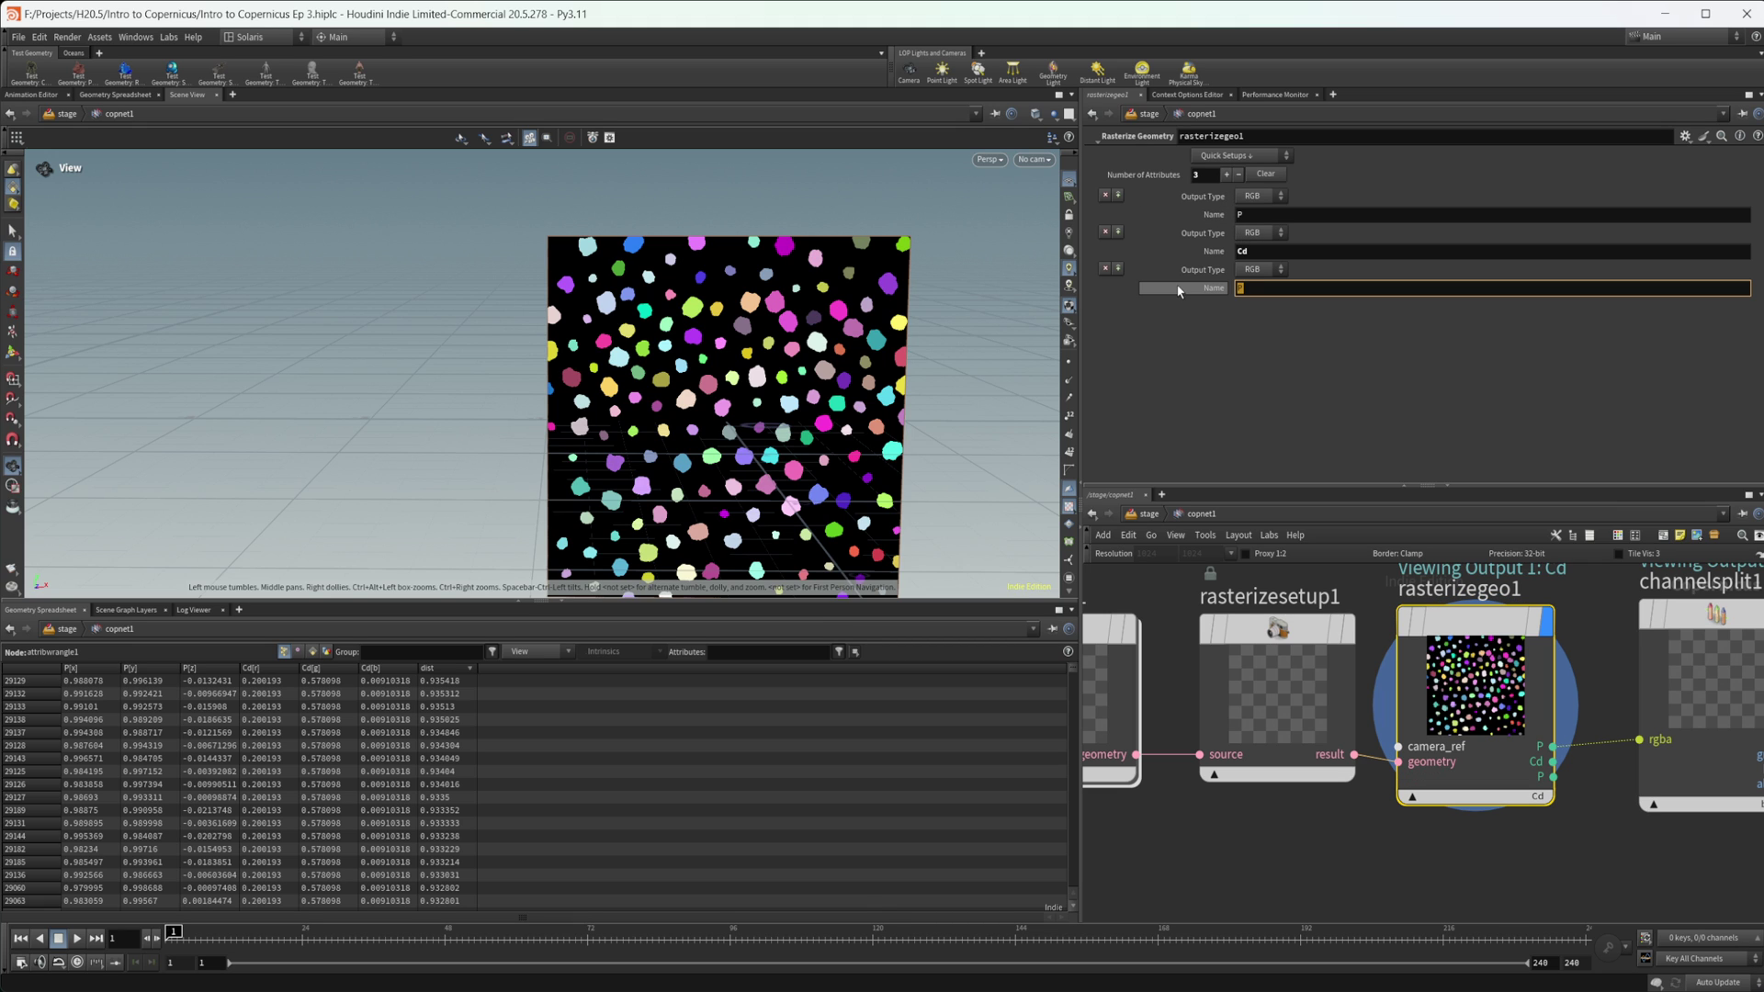
text(dist)
key(Return)
click(1273, 272)
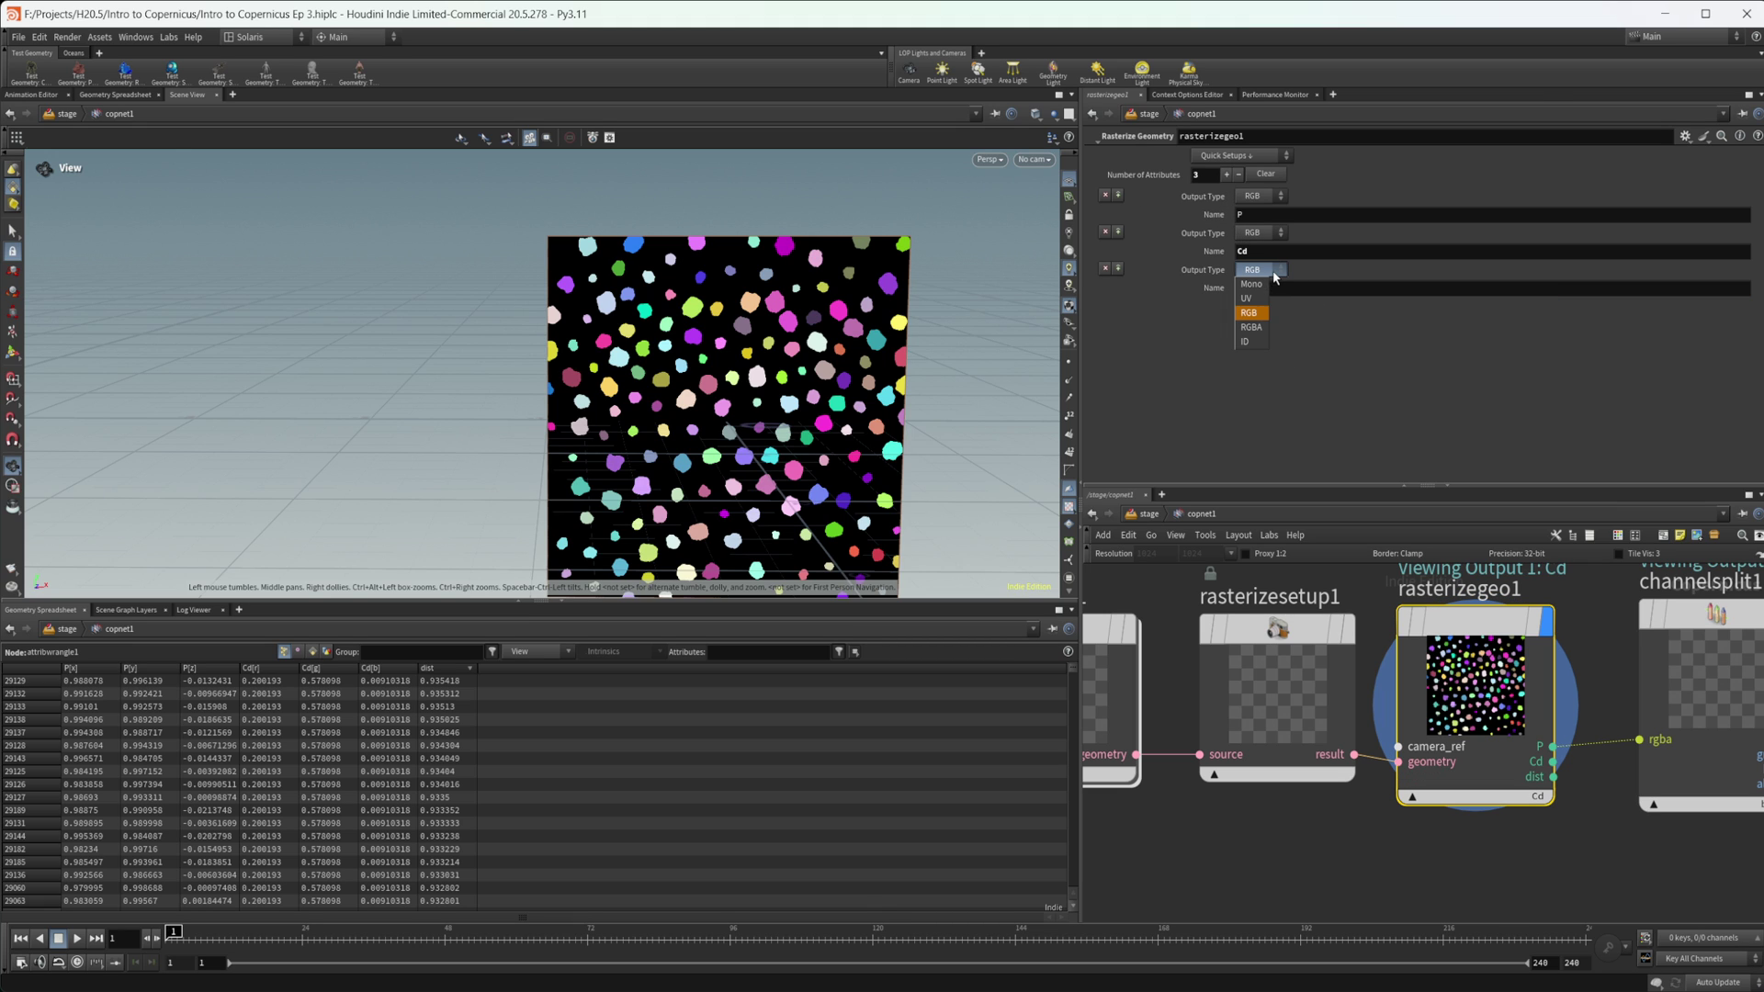
click(1251, 284)
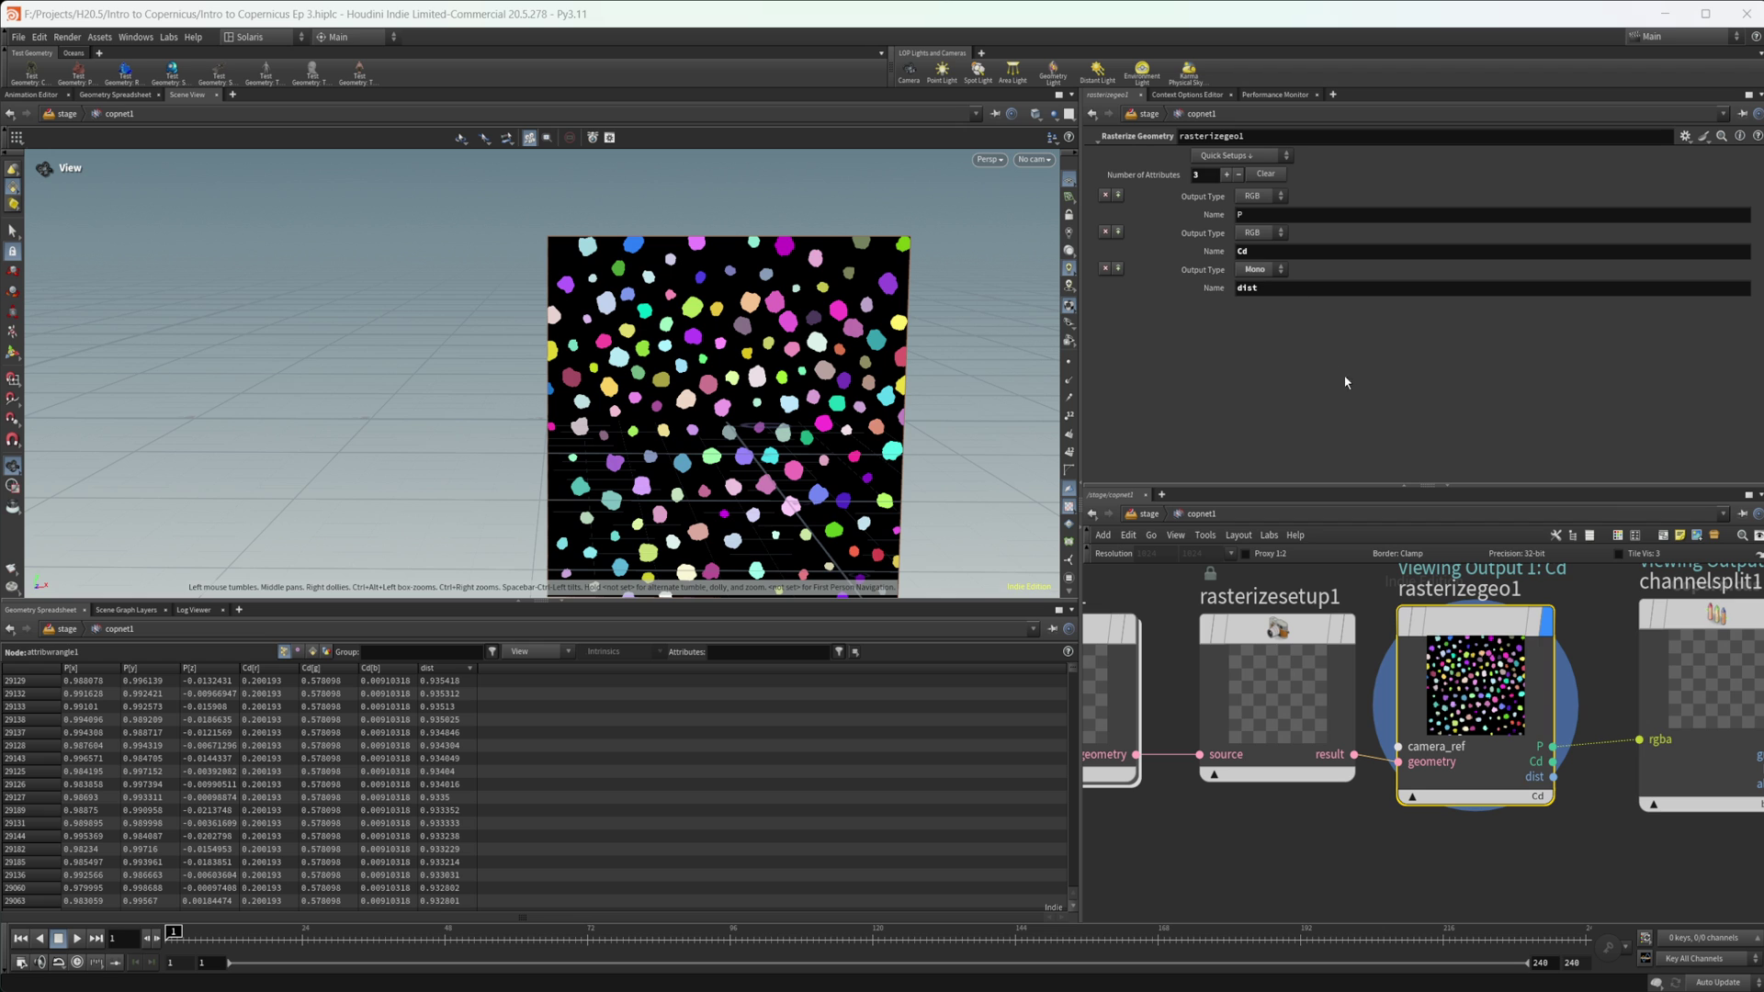
Switch the Rasterize Geometry preview to its dist output and inspect the result in the viewport.
middle_drag(1515, 825, 1453, 798)
click(1474, 770)
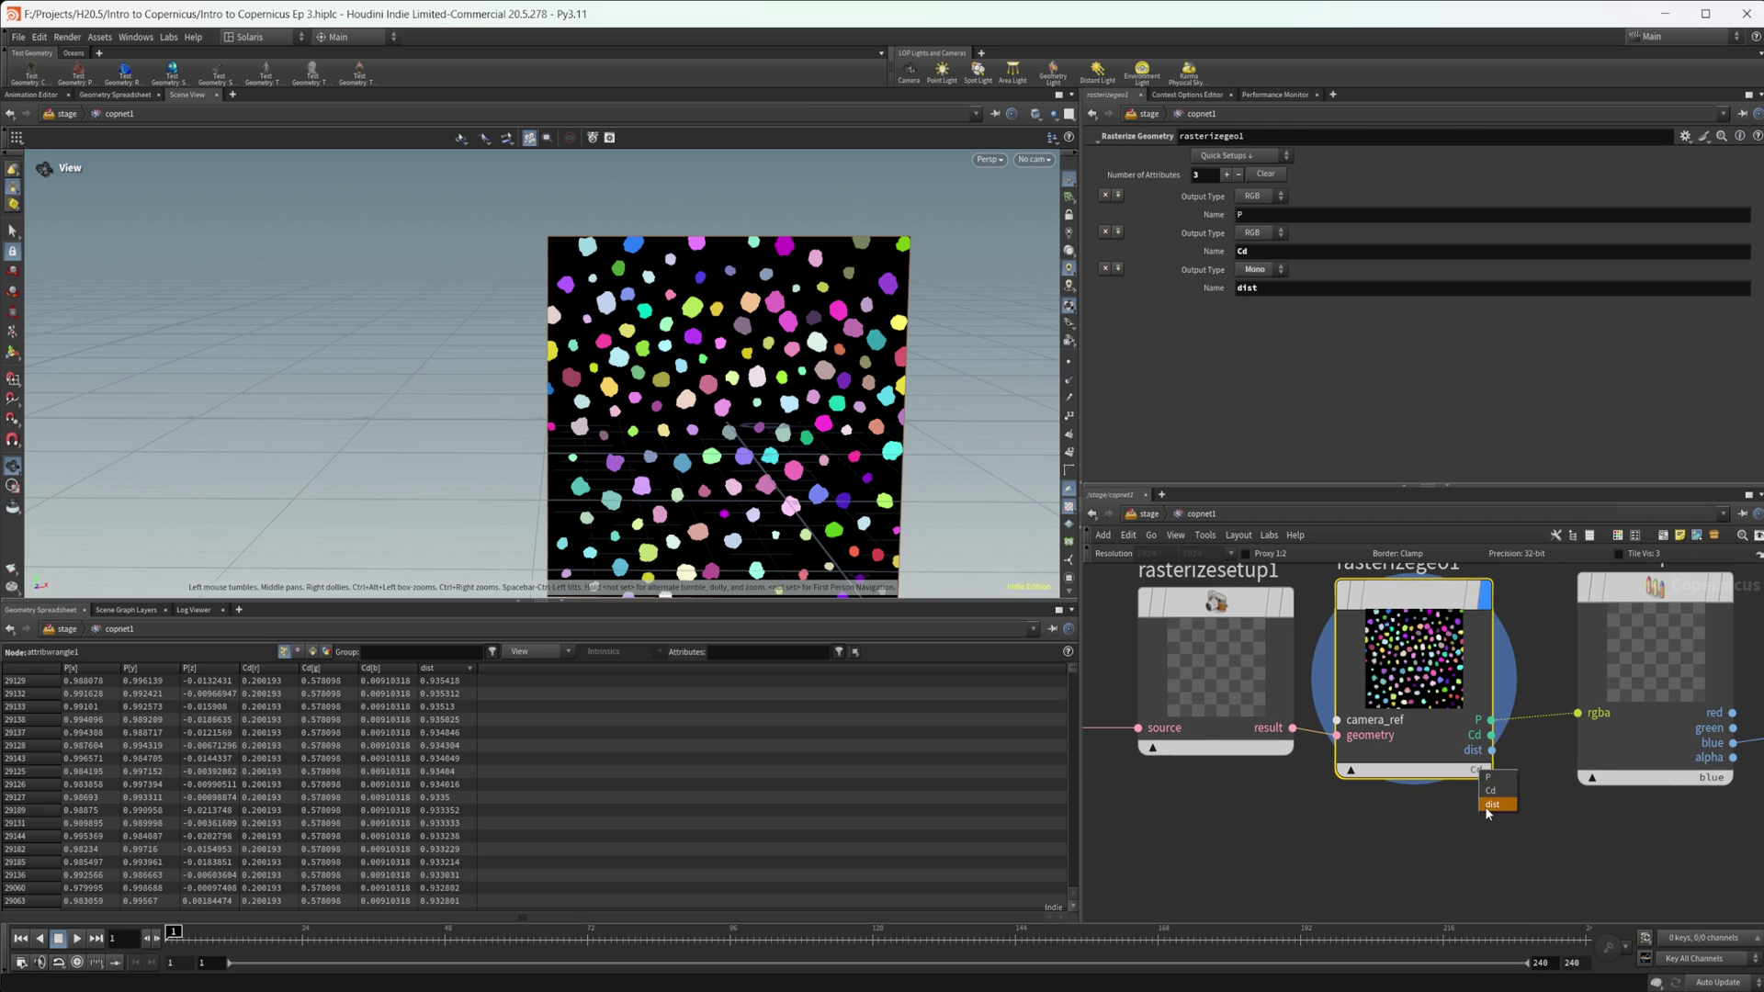
click(1495, 807)
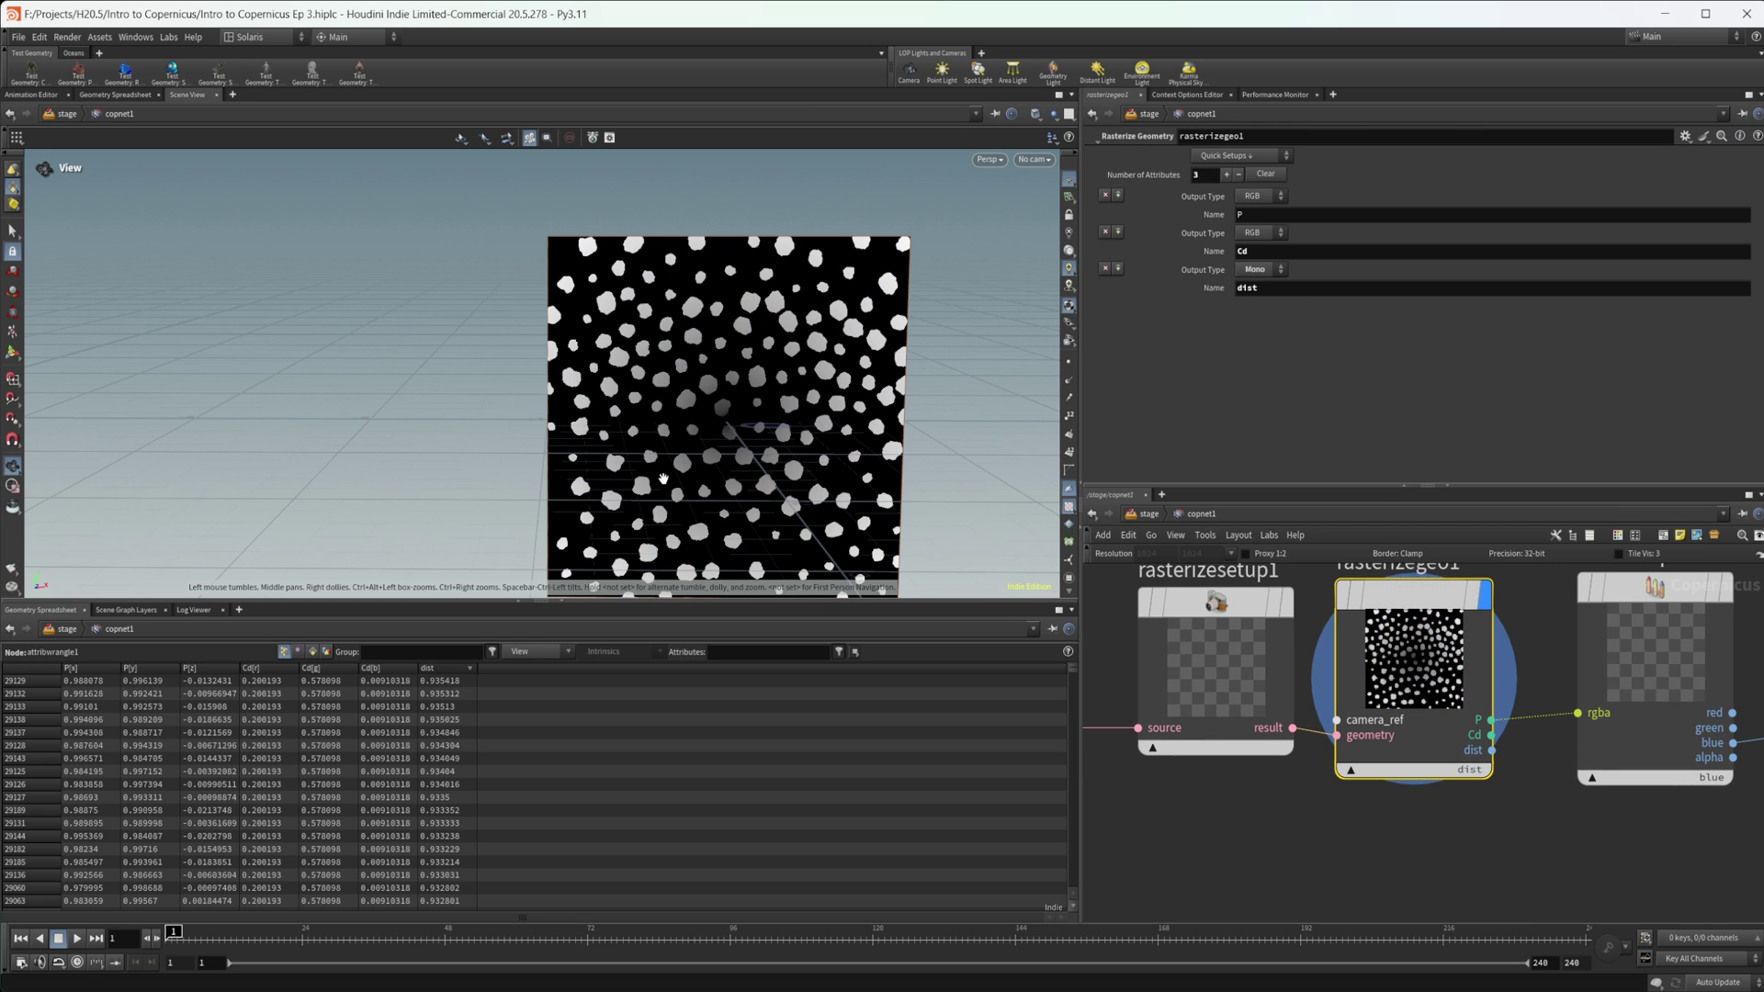
middle_drag(744, 484, 642, 446)
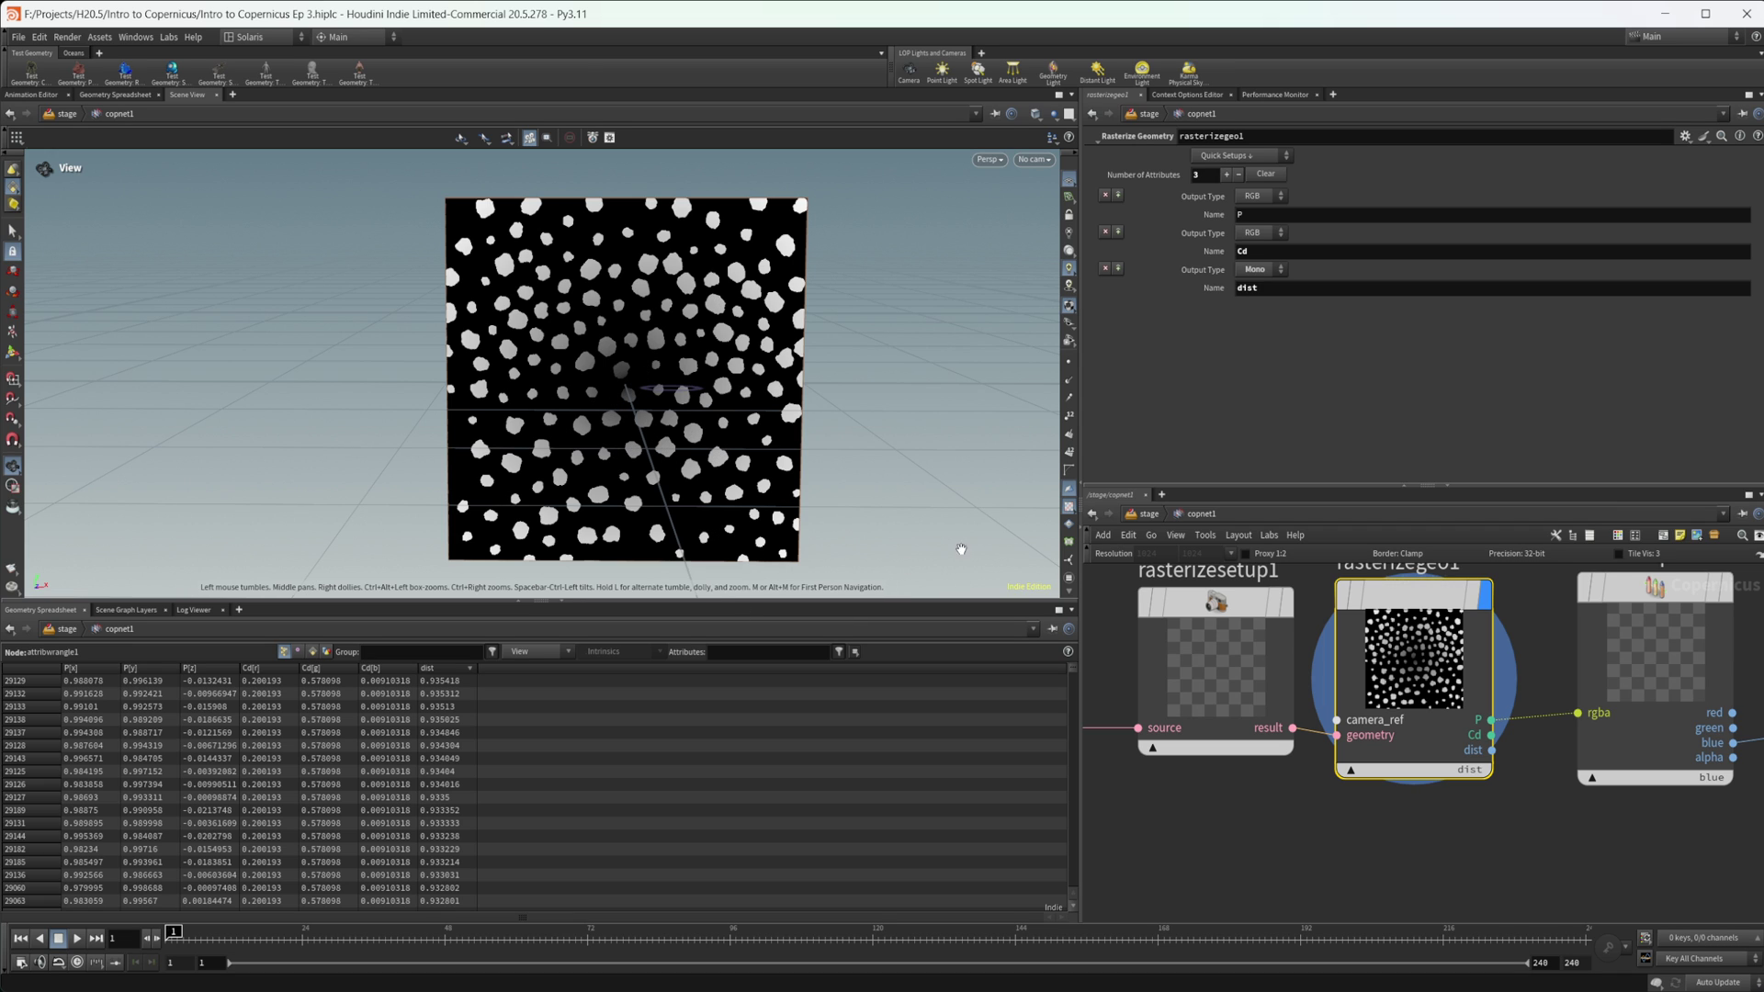
click(1276, 293)
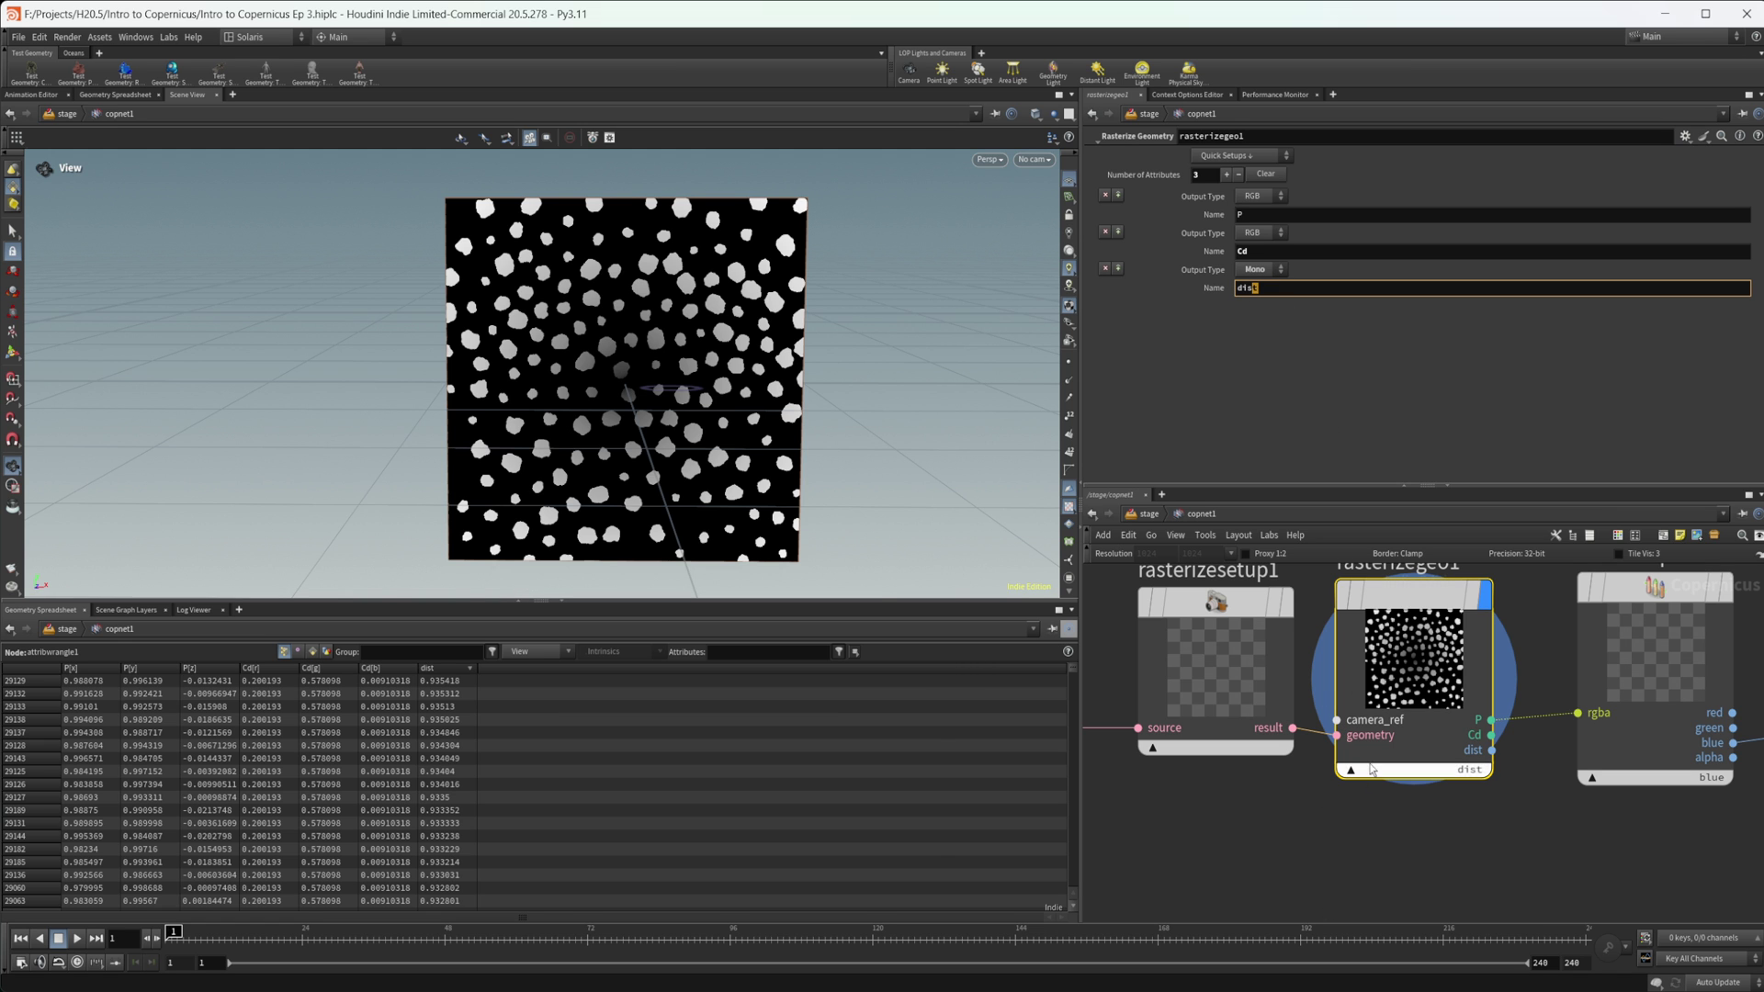
key(Return)
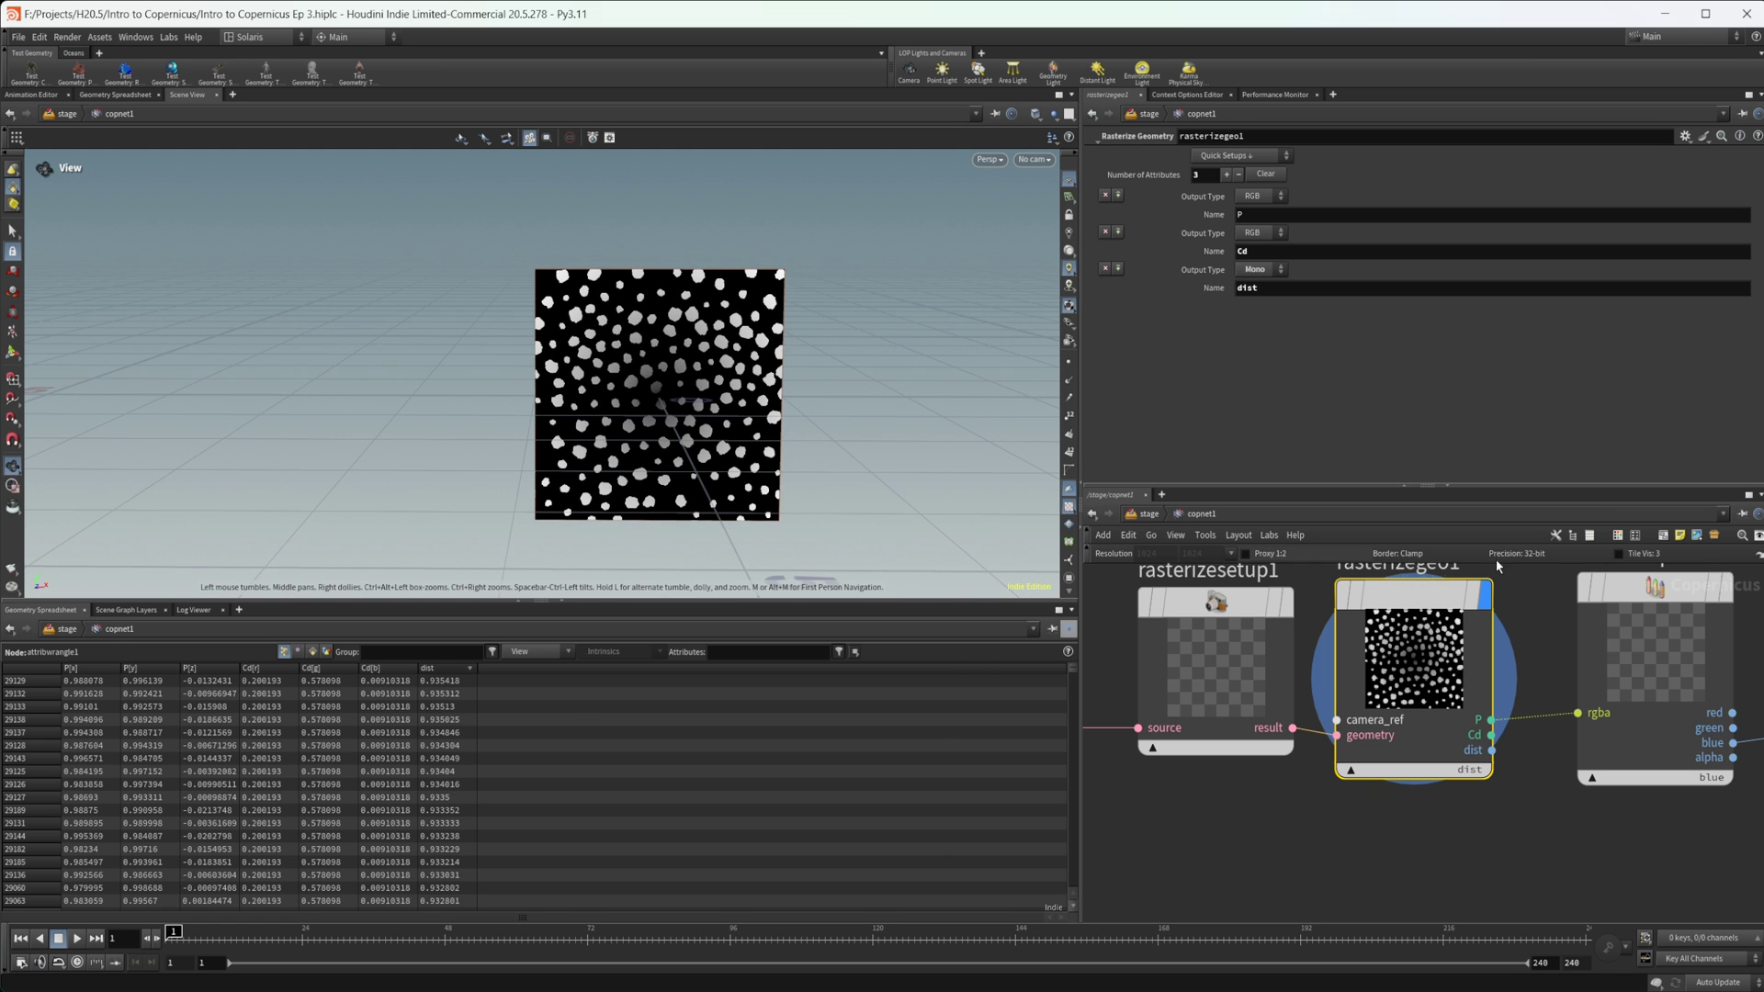
Enable the 3-tile visualization and examine how the dist image repeats across tile edges.
click(1618, 553)
middle_drag(736, 360, 657, 359)
right_drag(629, 334, 942, 321)
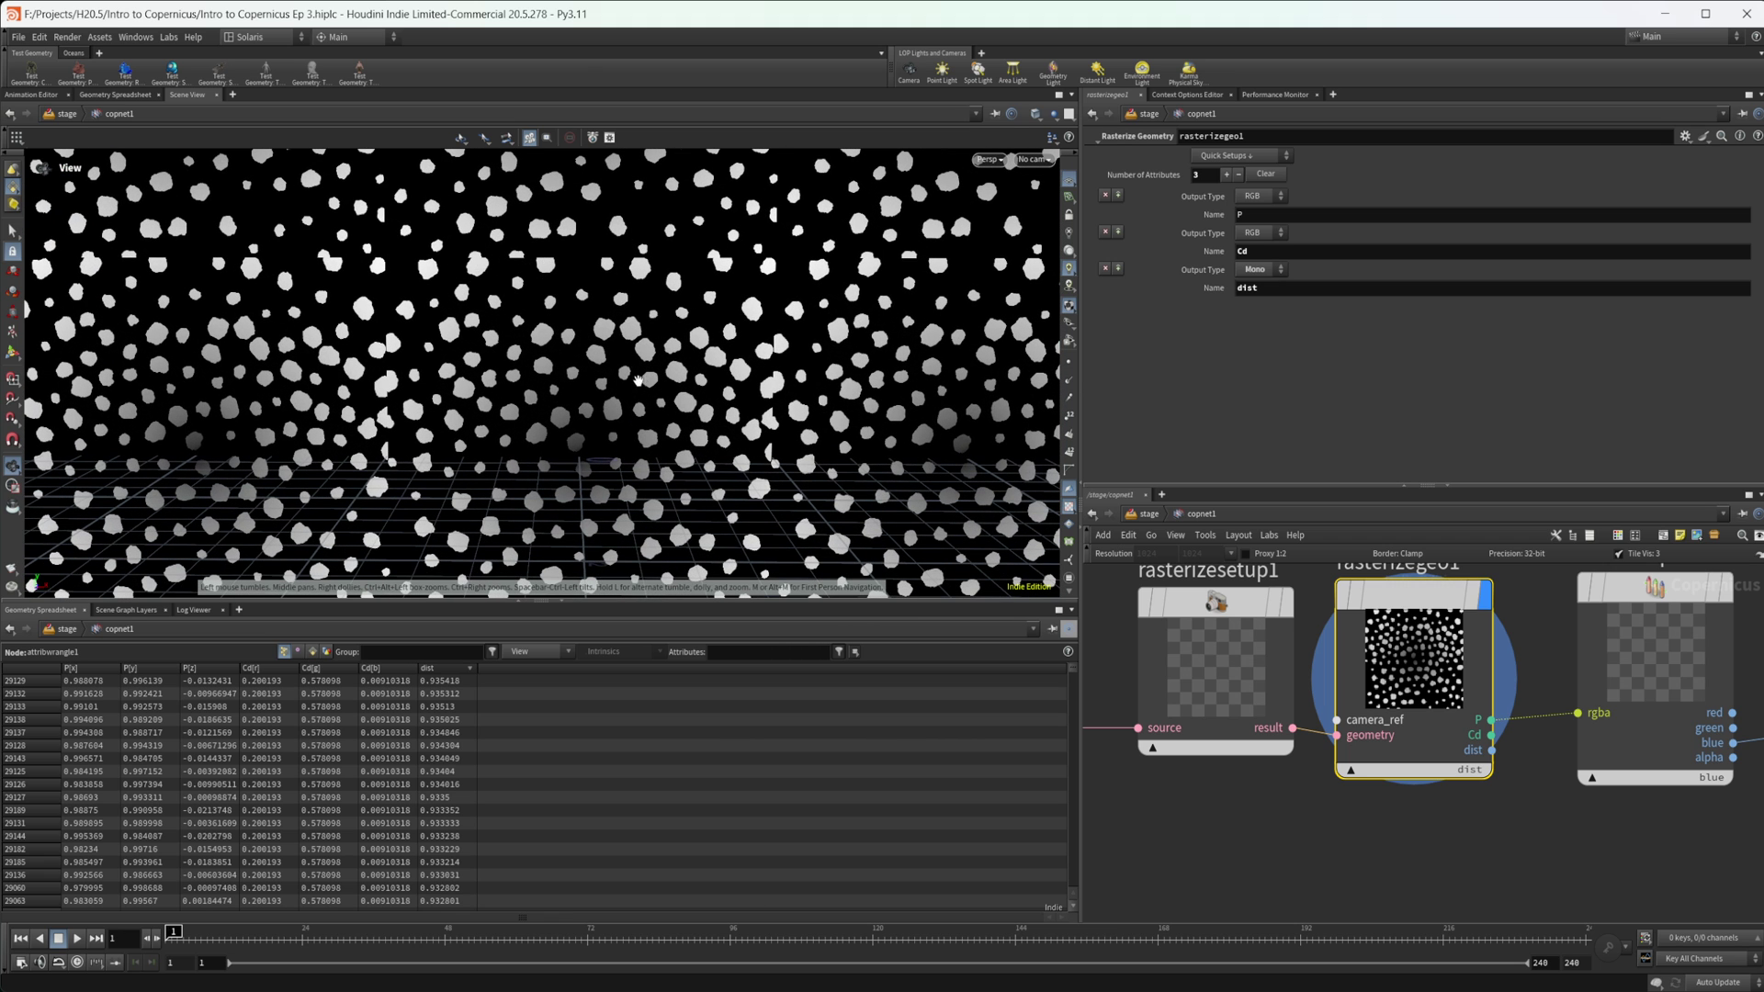
right_drag(742, 473, 491, 534)
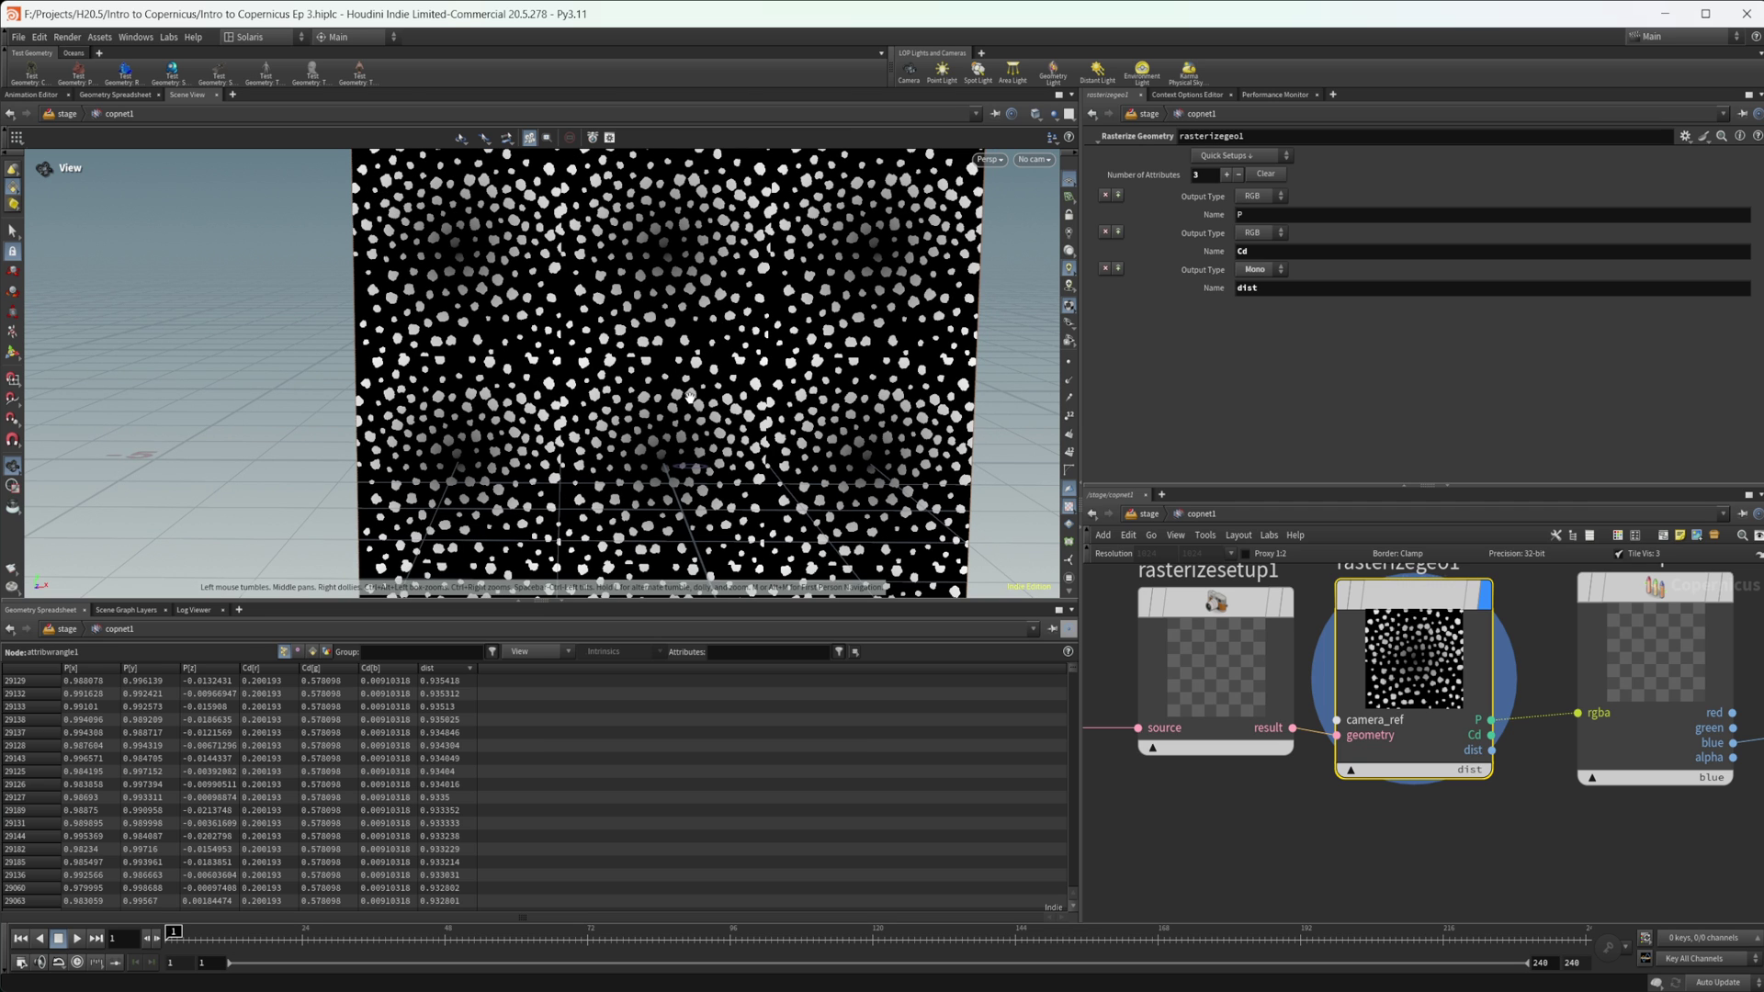
Reopen the sopimport1 network and delete attribwrangle1.
middle_drag(1211, 820, 1386, 814)
scroll(1386, 814, down, 2)
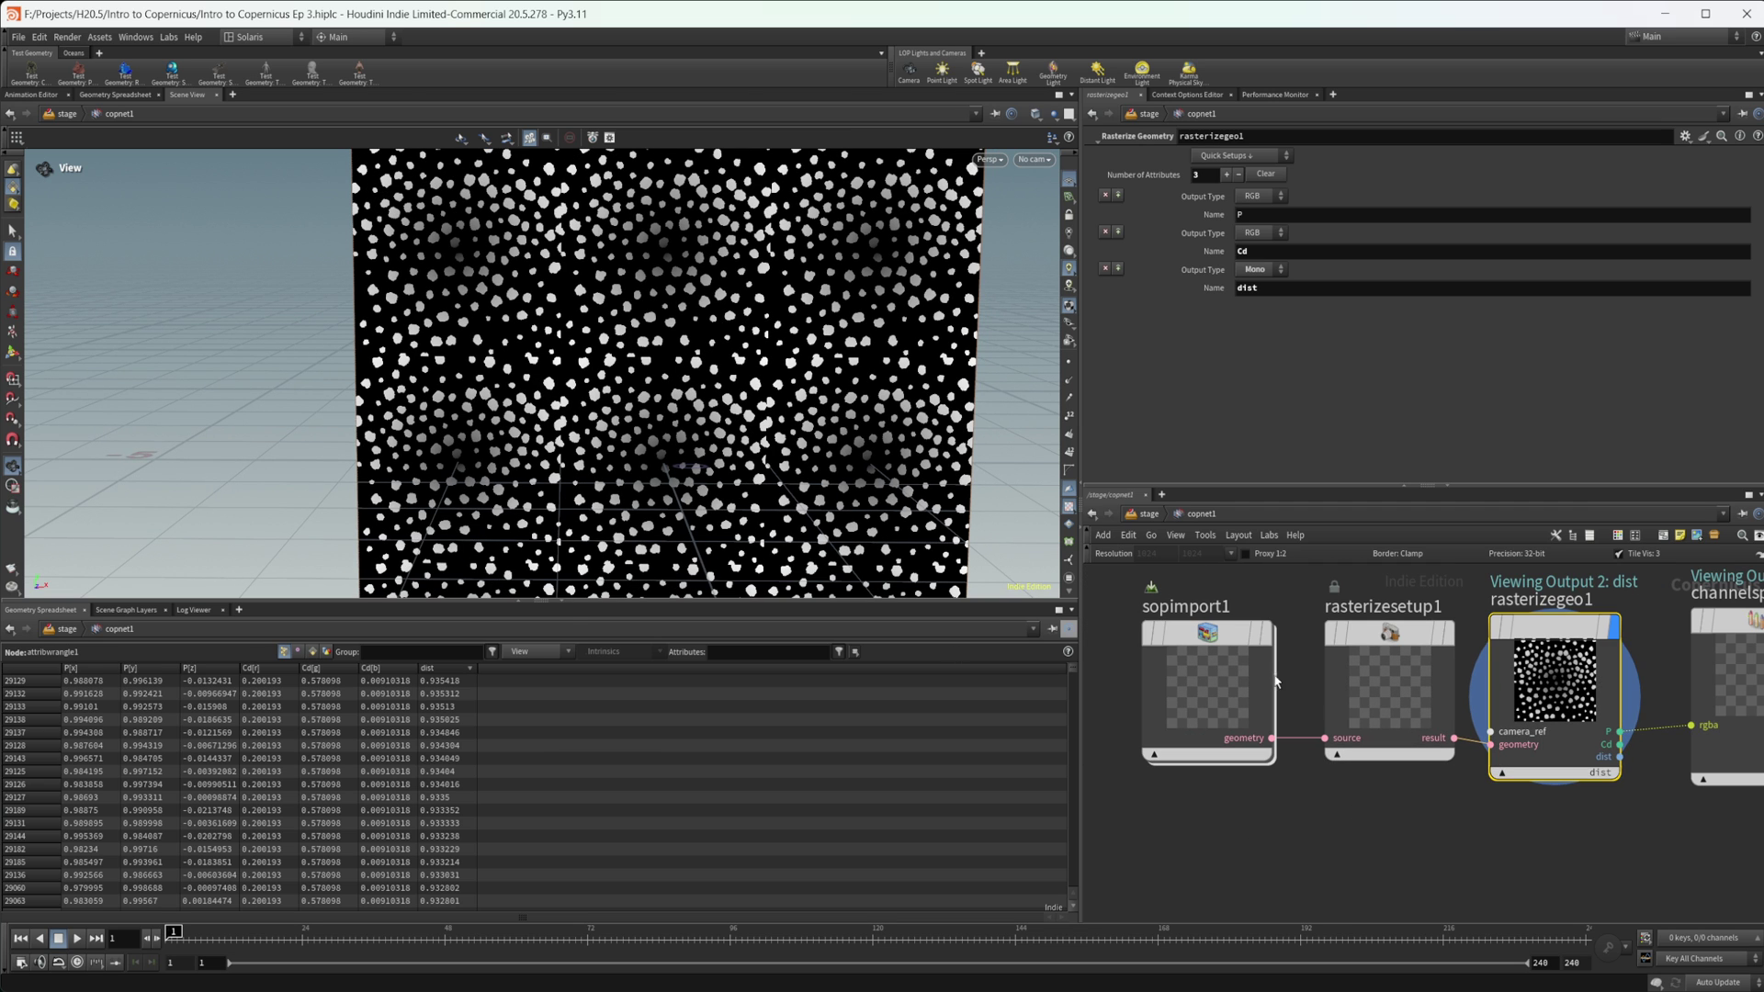
double_click(1220, 653)
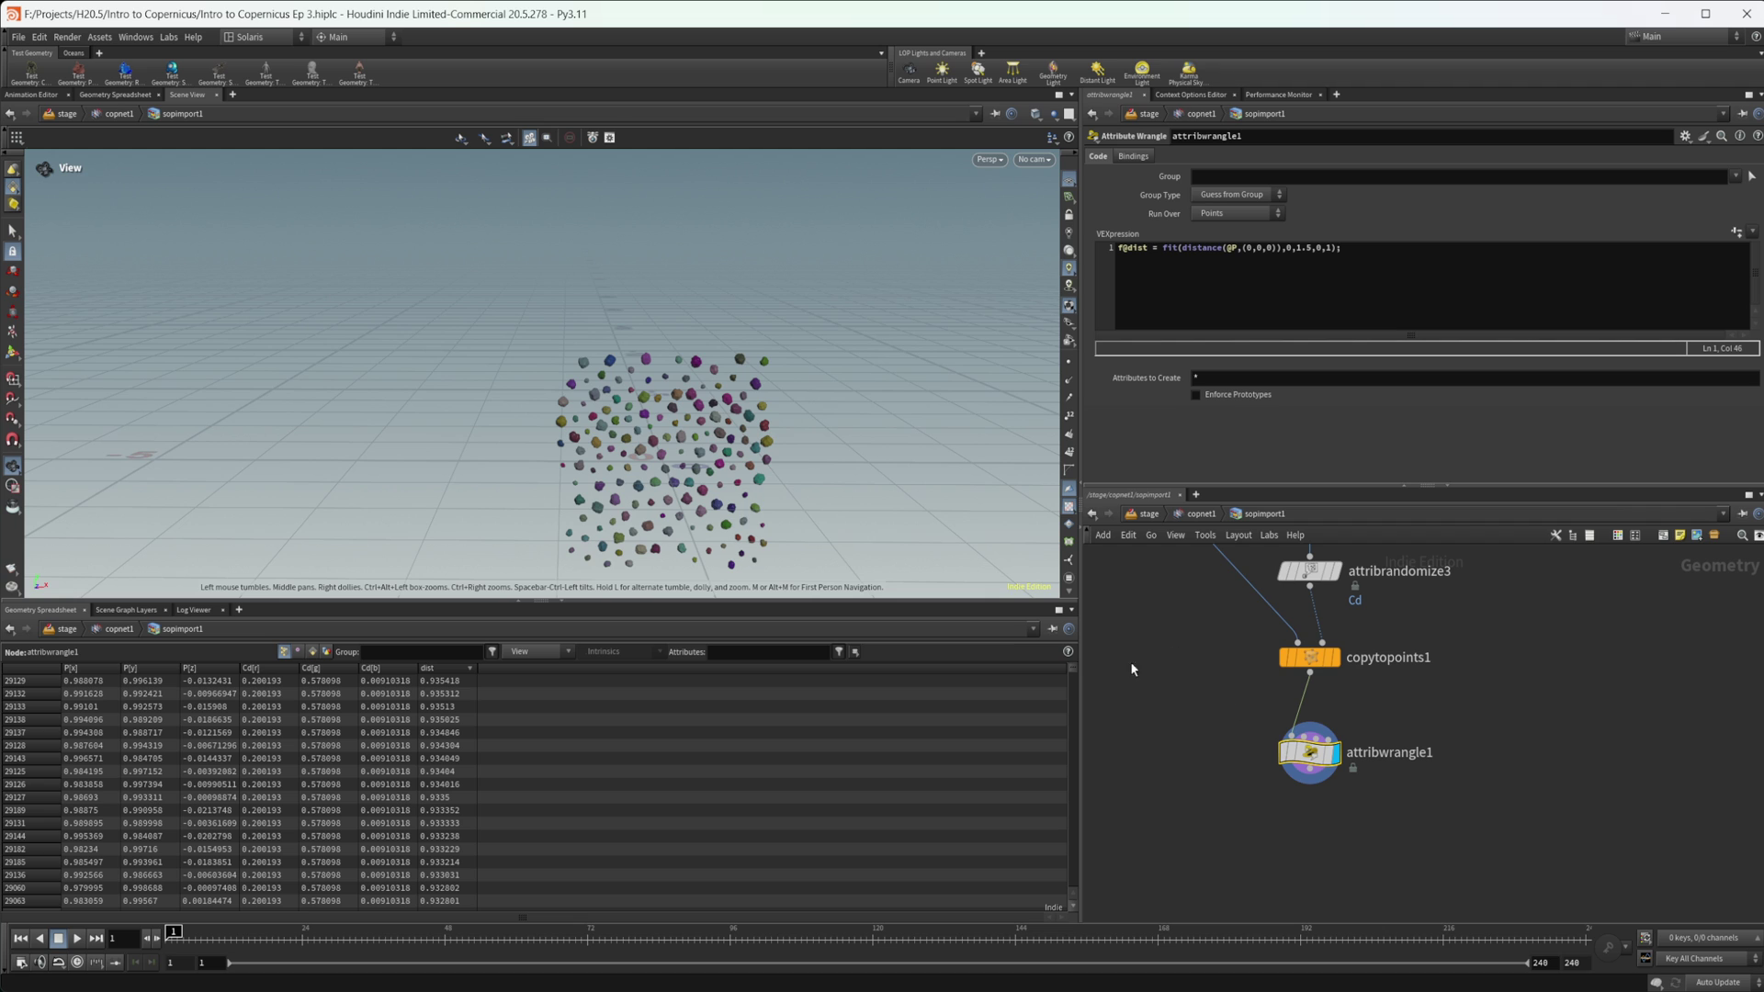
middle_drag(1381, 735, 1335, 736)
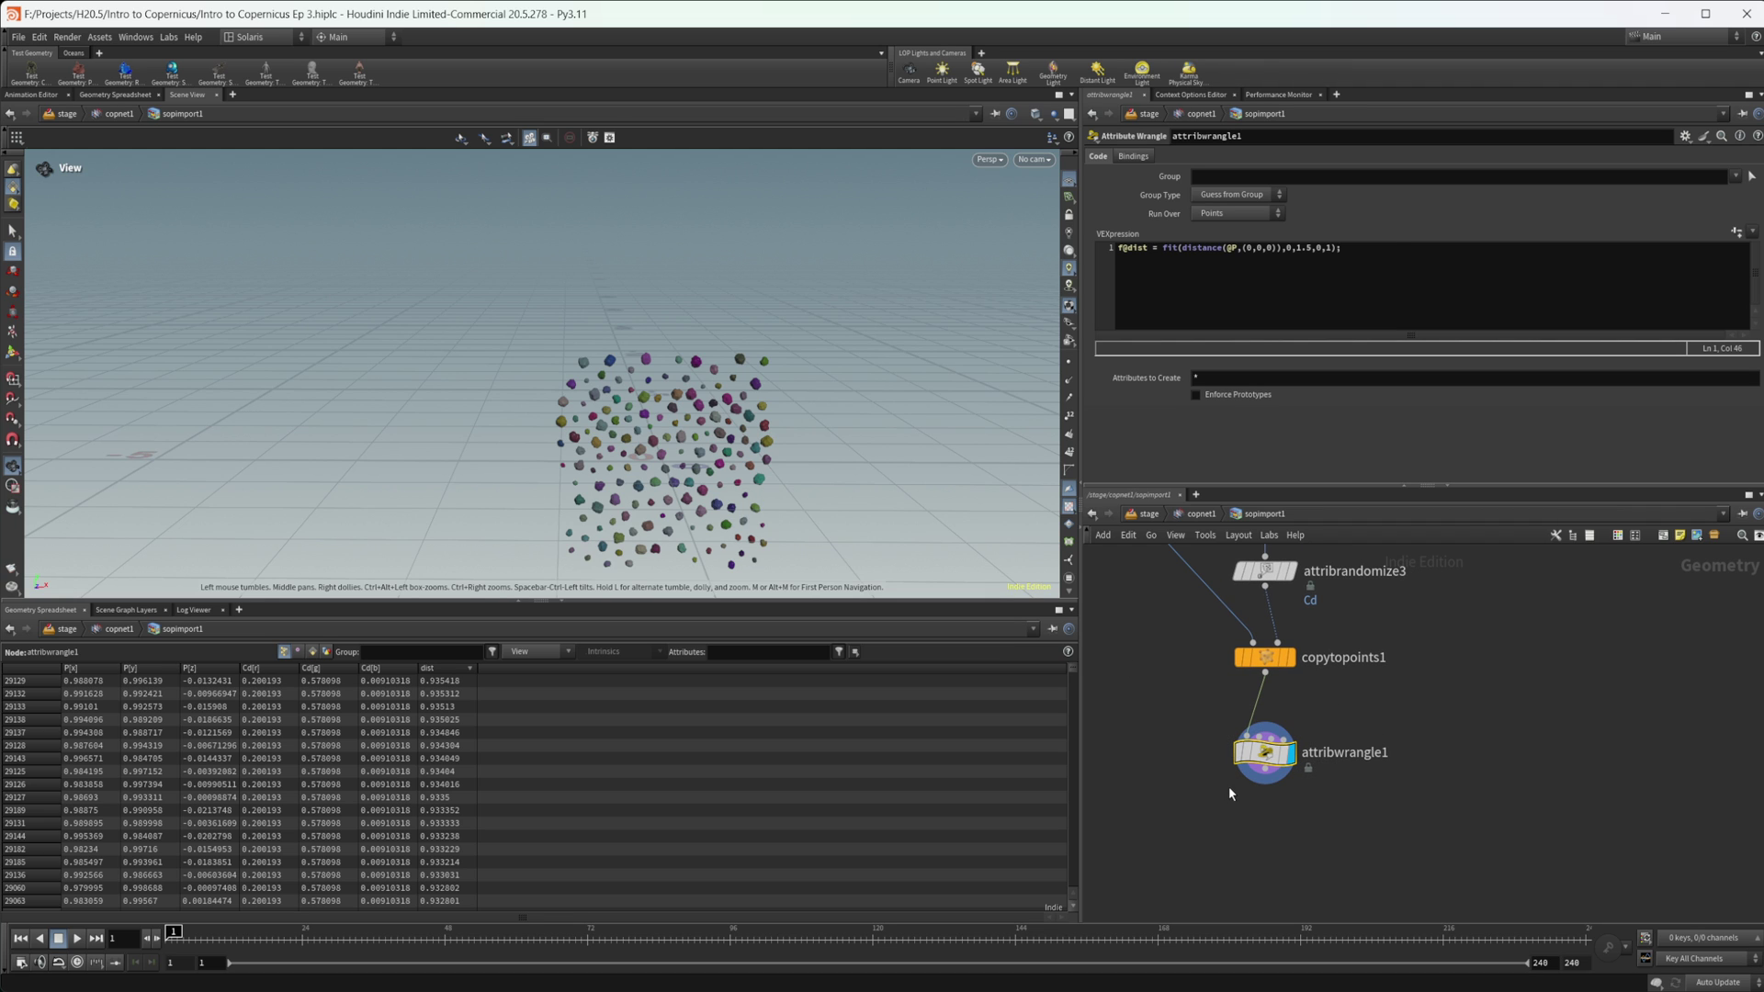
key(Delete)
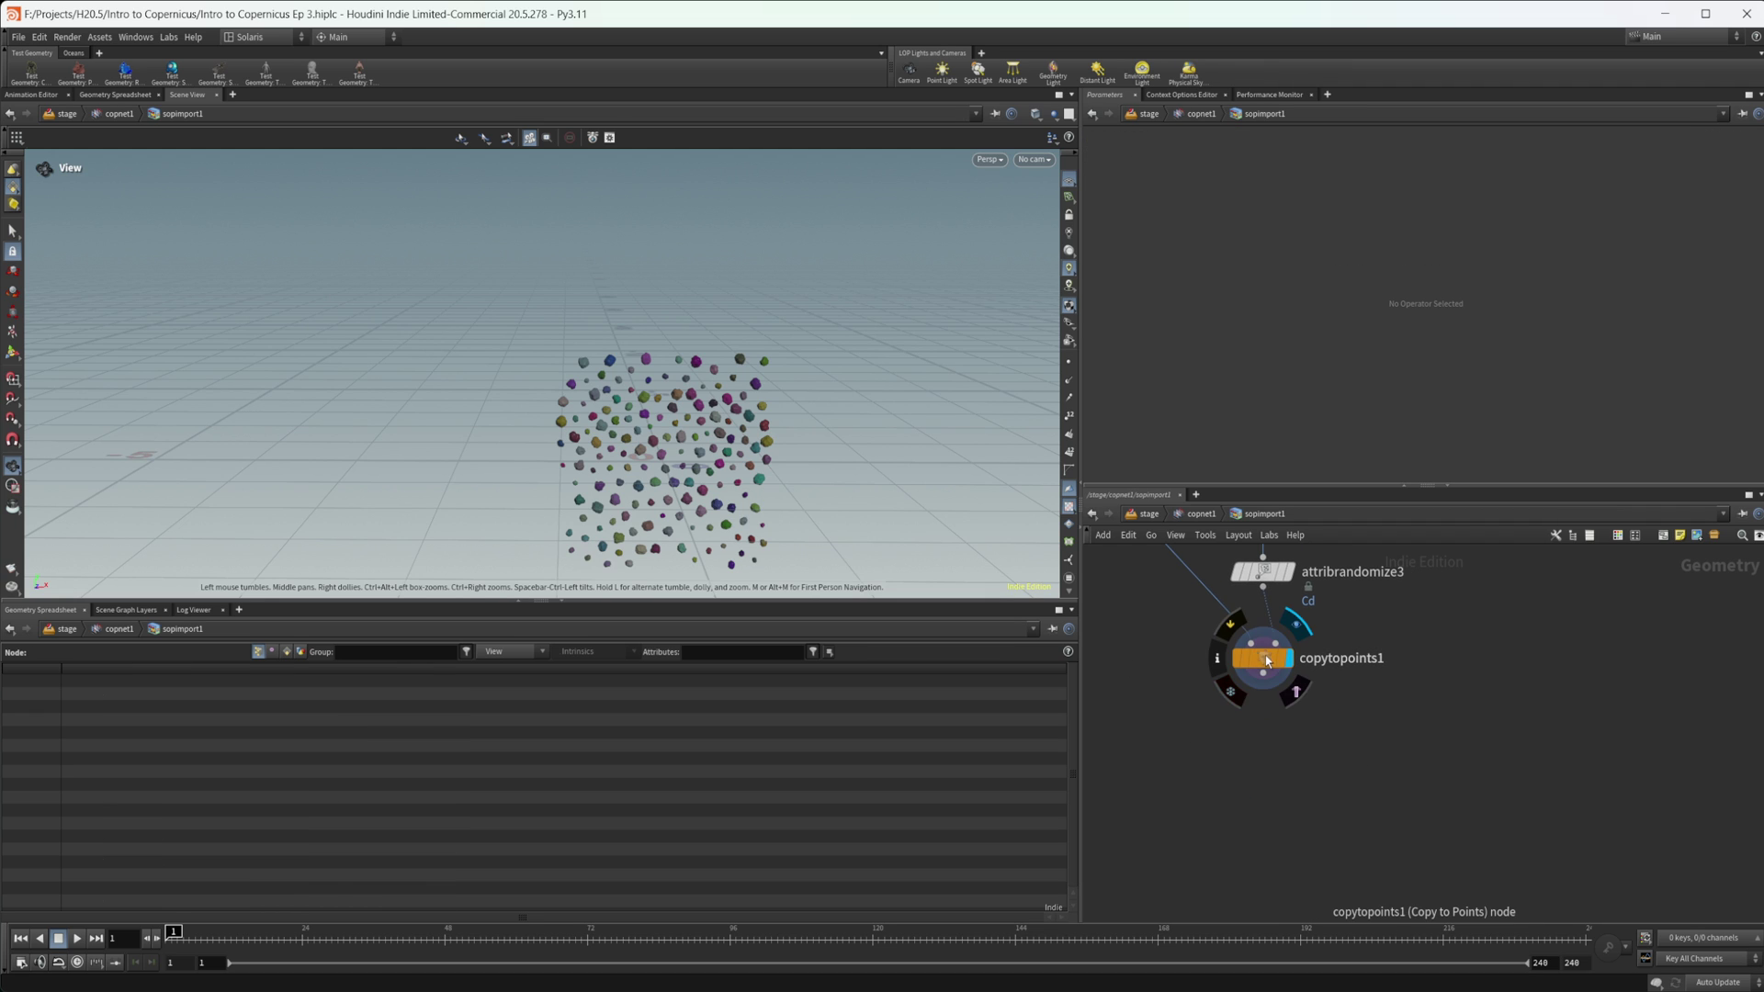
Insert a Copy and Transform node between attribrandomize3 and copytopoints1, with a total of 3 copies and an X translation of 1.
drag(1251, 655, 1243, 822)
key(Tab)
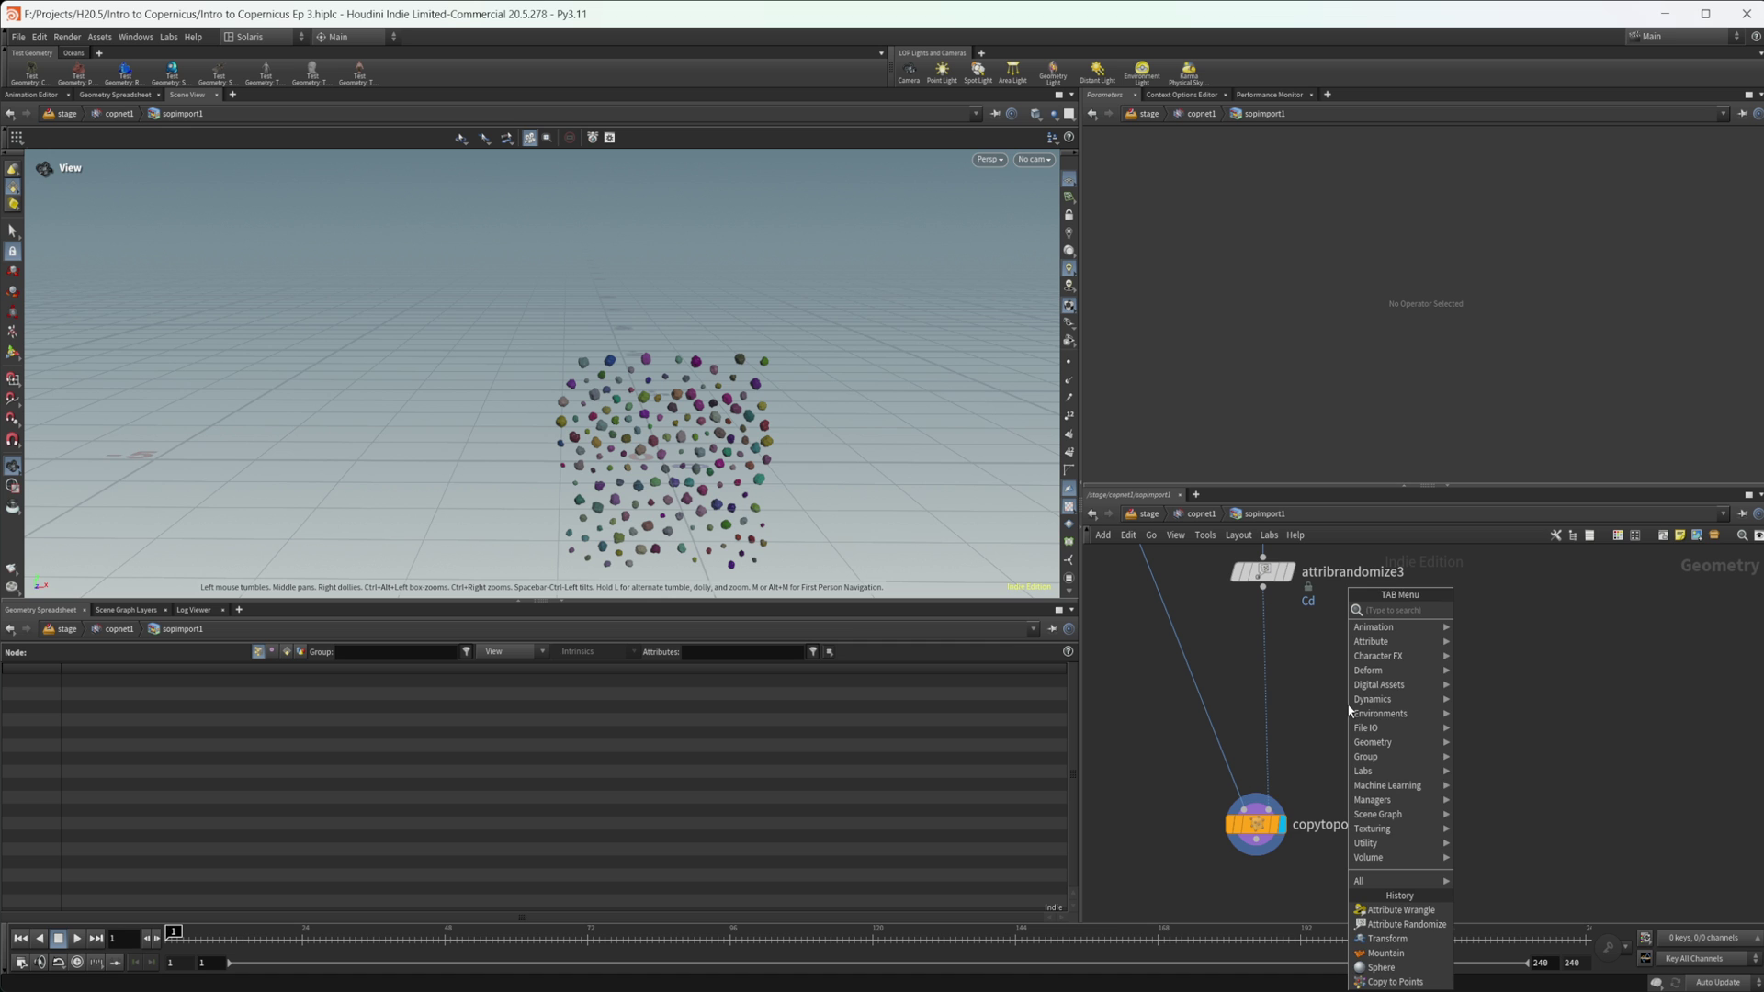
text(copy)
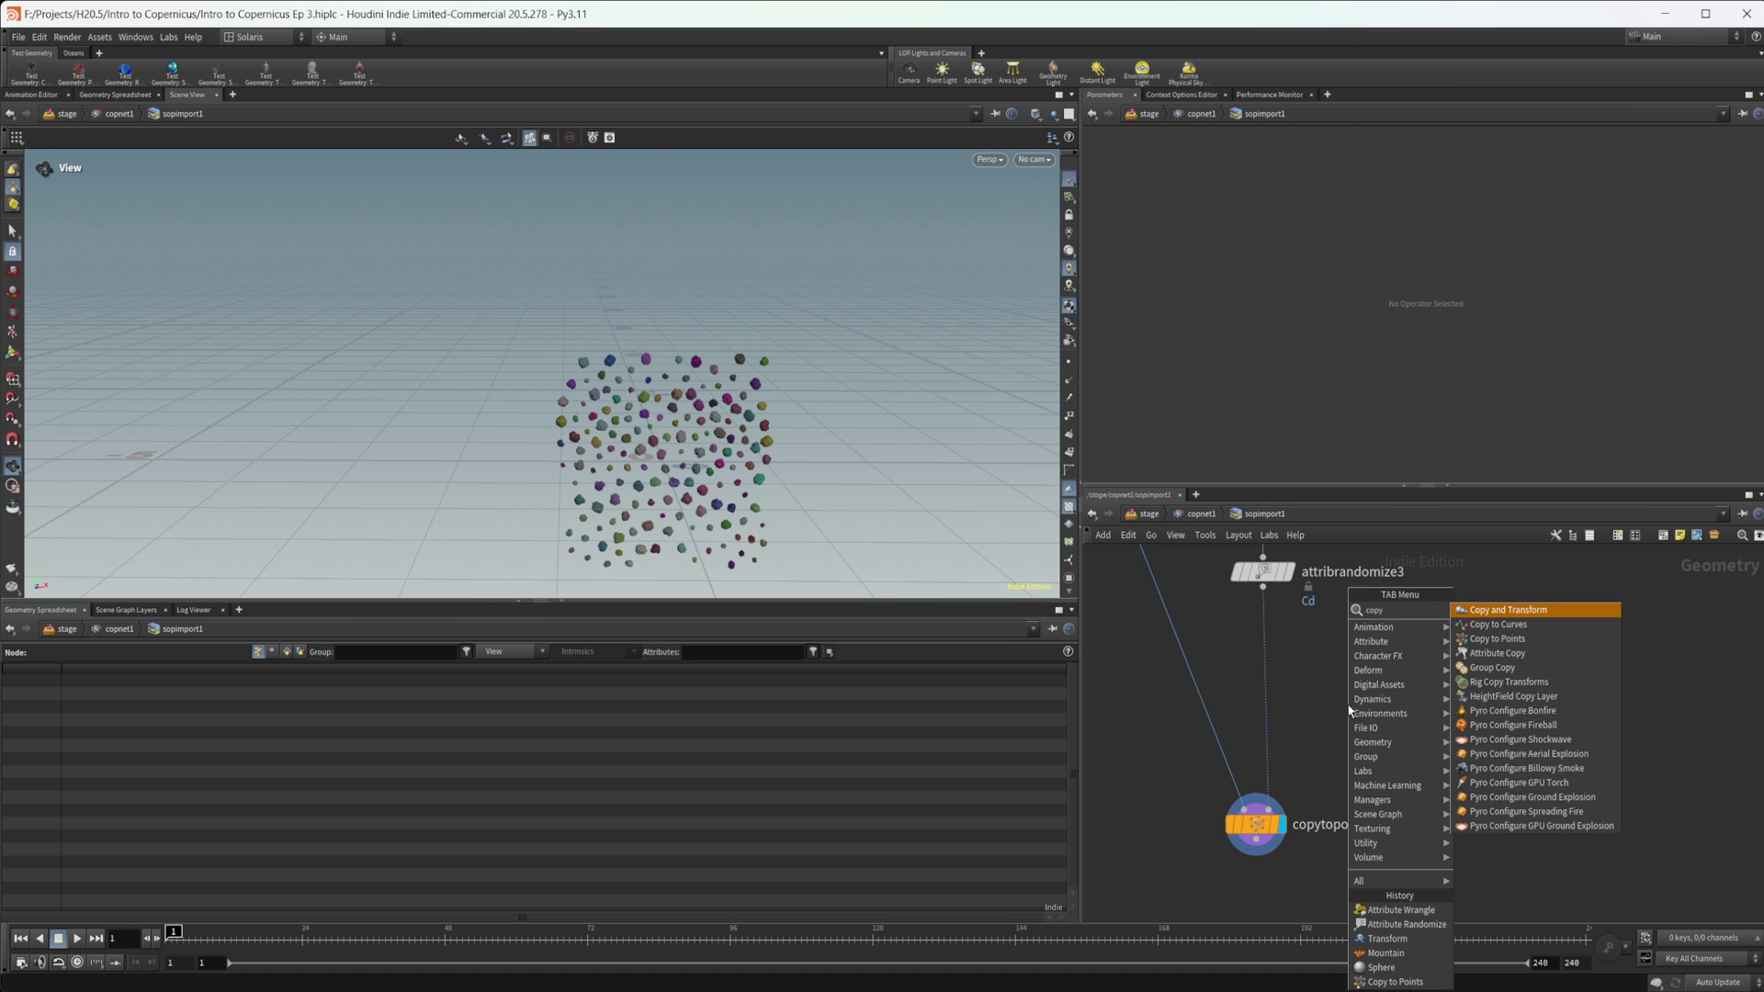
key(Return)
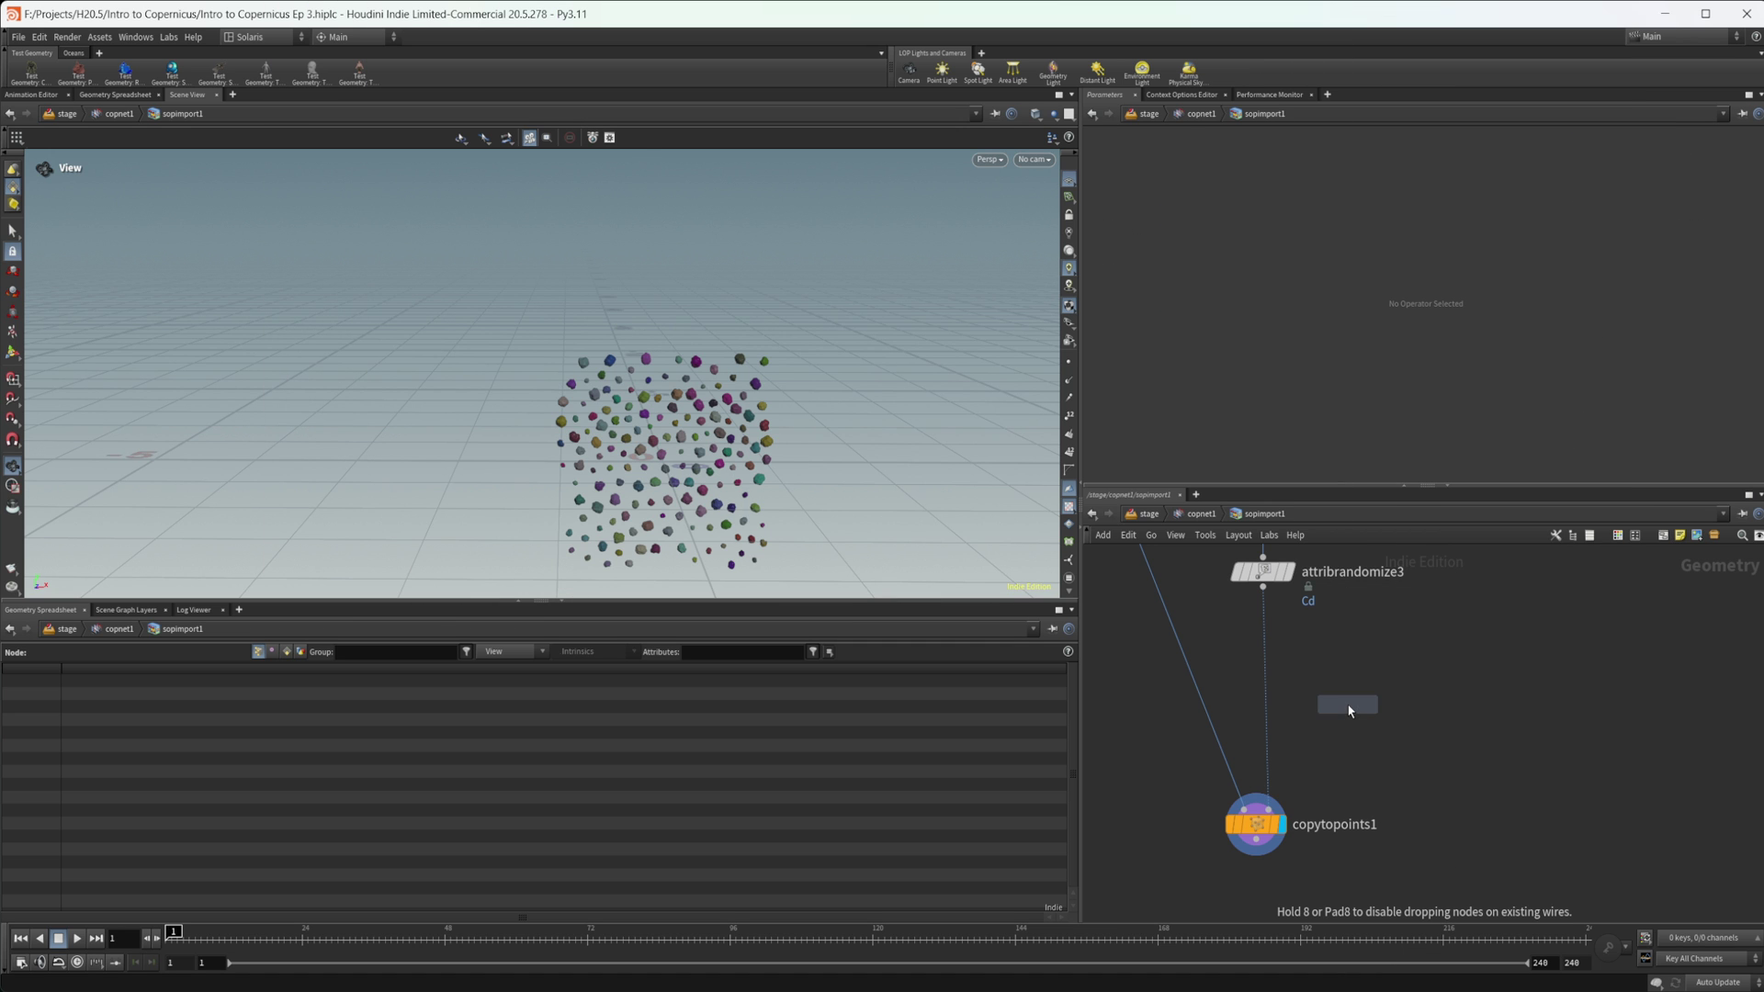
click(1265, 646)
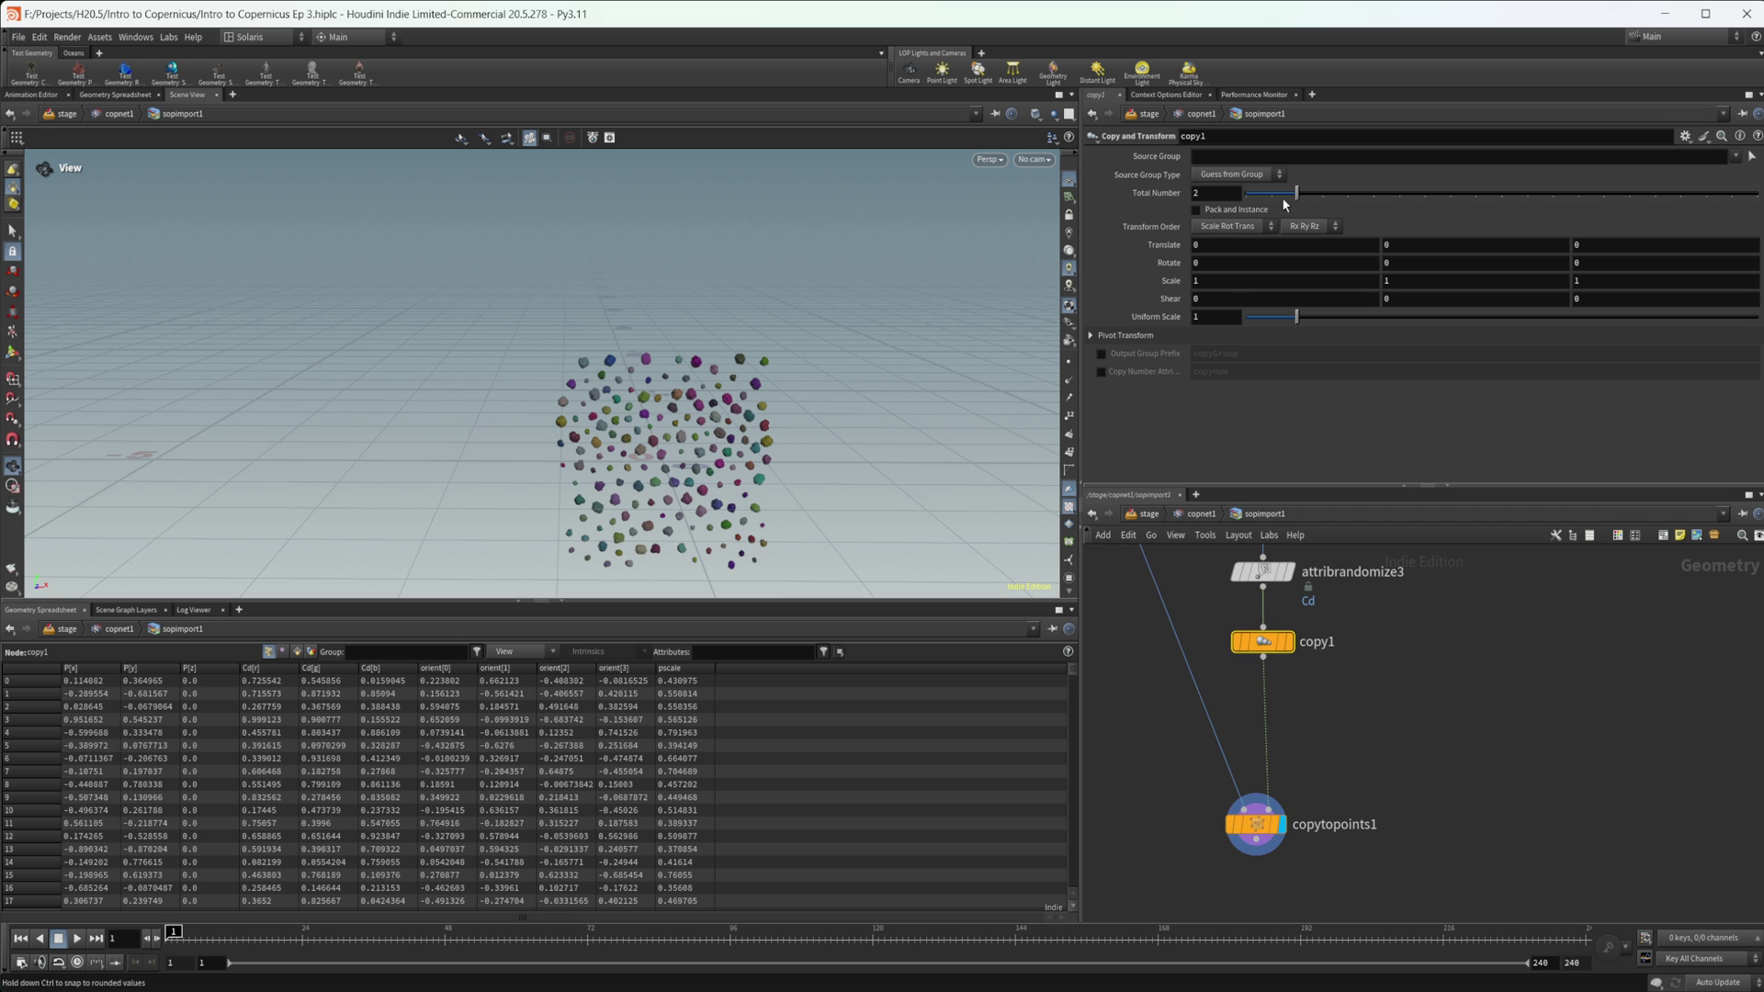
drag(1297, 194, 1322, 194)
click(1248, 246)
text(1)
key(Return)
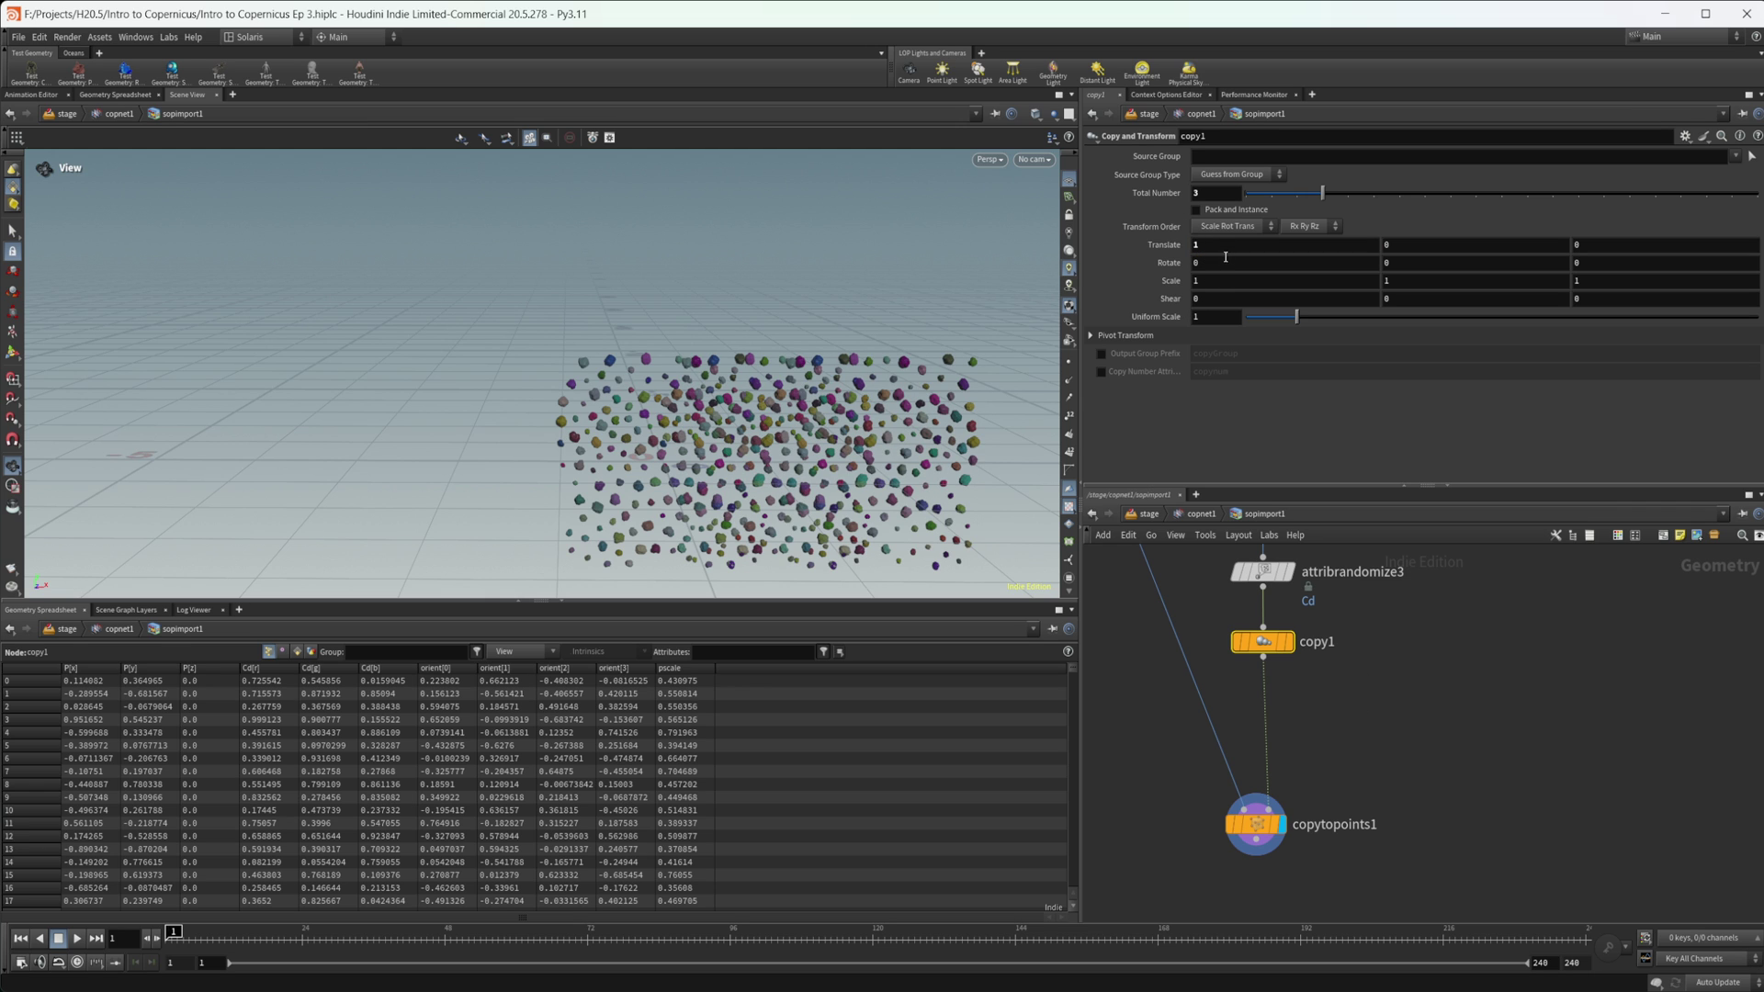
Set the size of grid1 to 1 by 1.
middle_drag(1343, 675, 1349, 889)
middle_drag(1429, 595, 1445, 797)
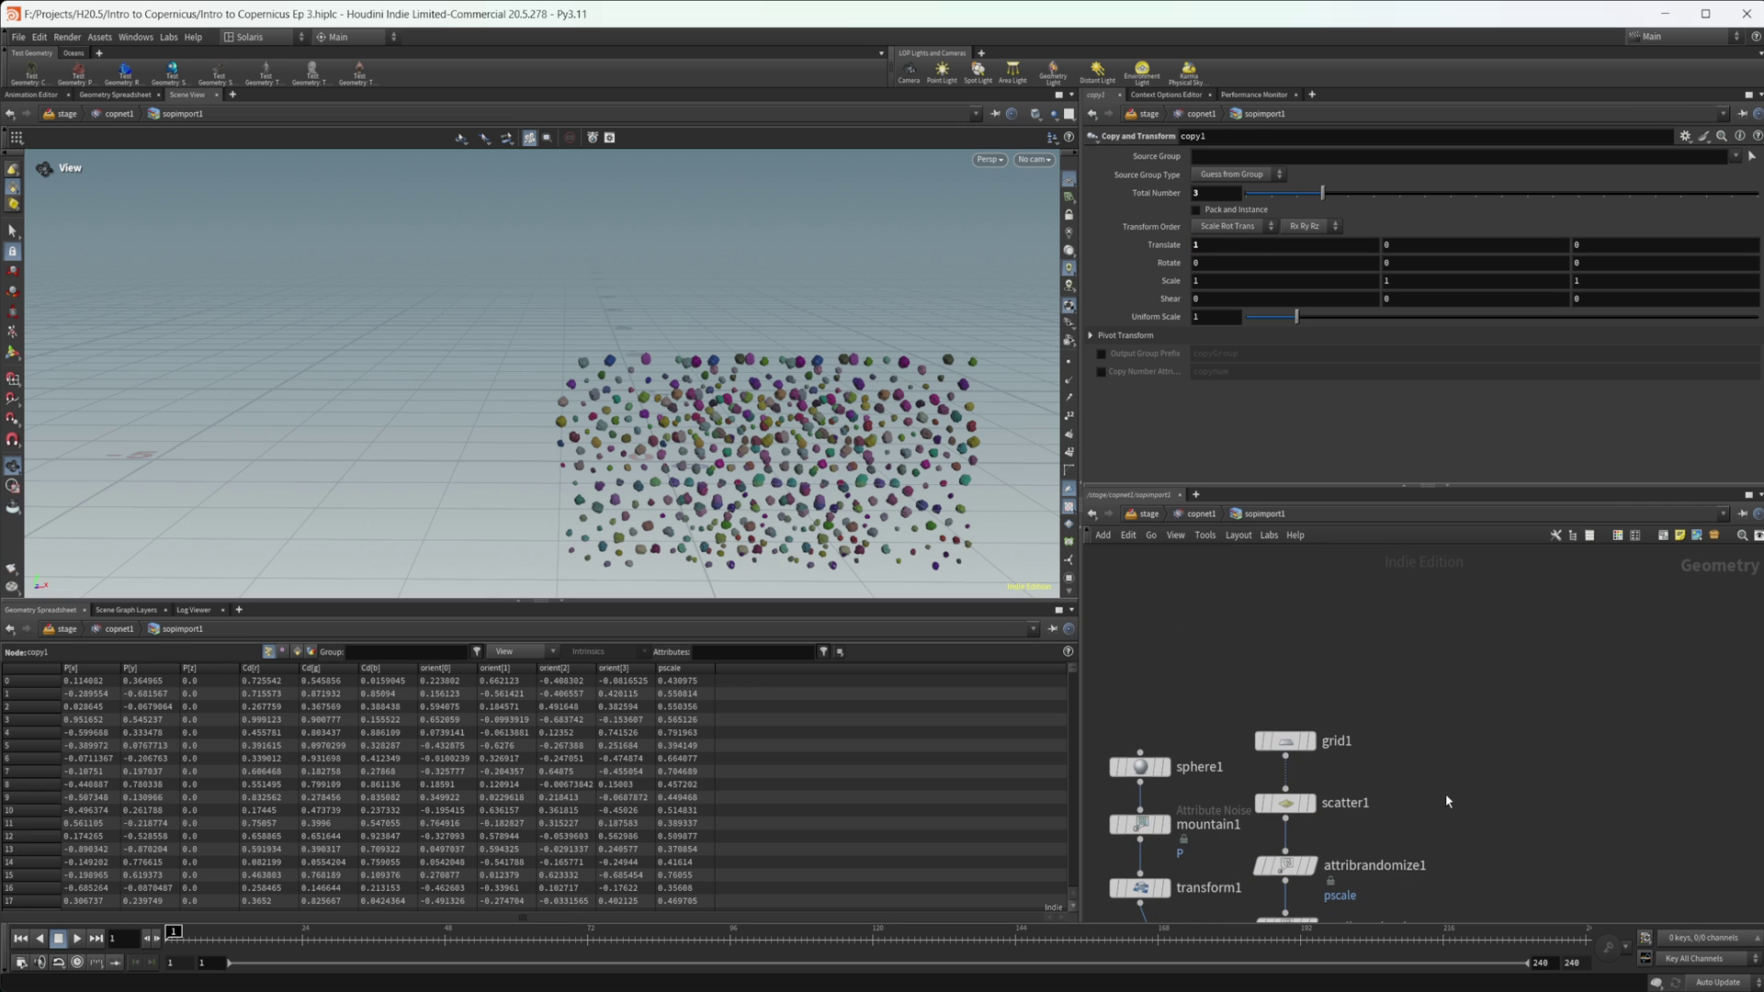
click(1285, 740)
click(1332, 212)
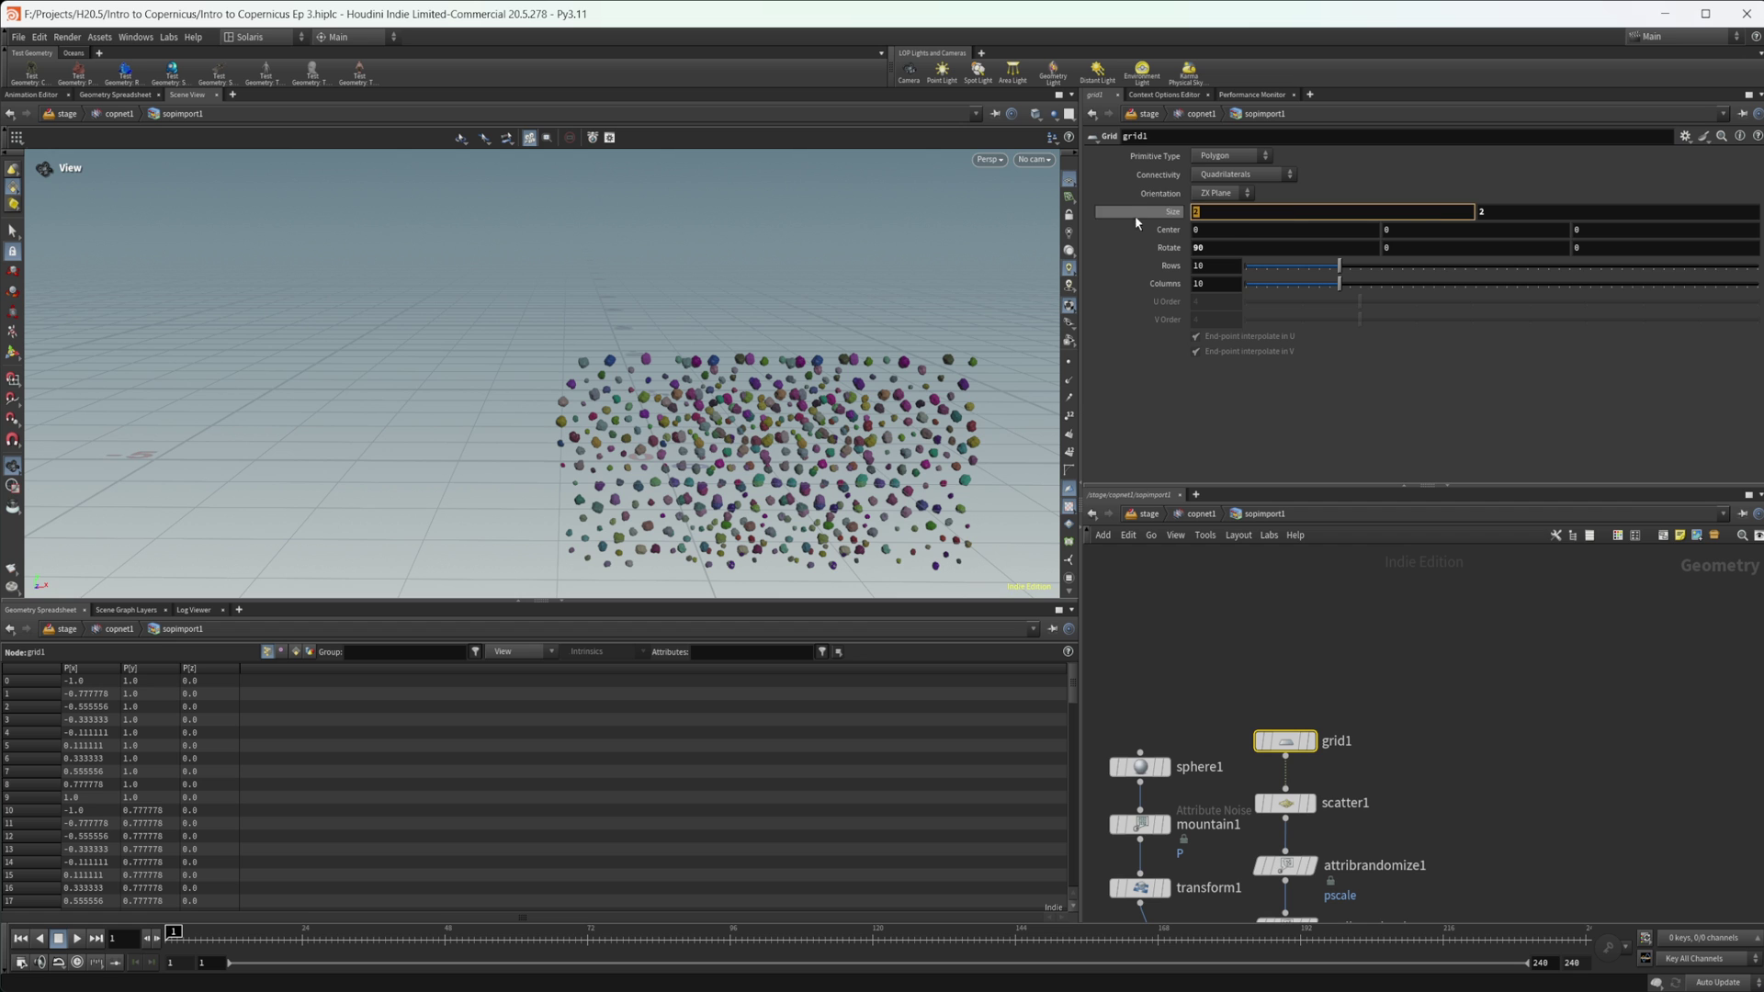
text(1)
key(Tab)
text(1)
key(Return)
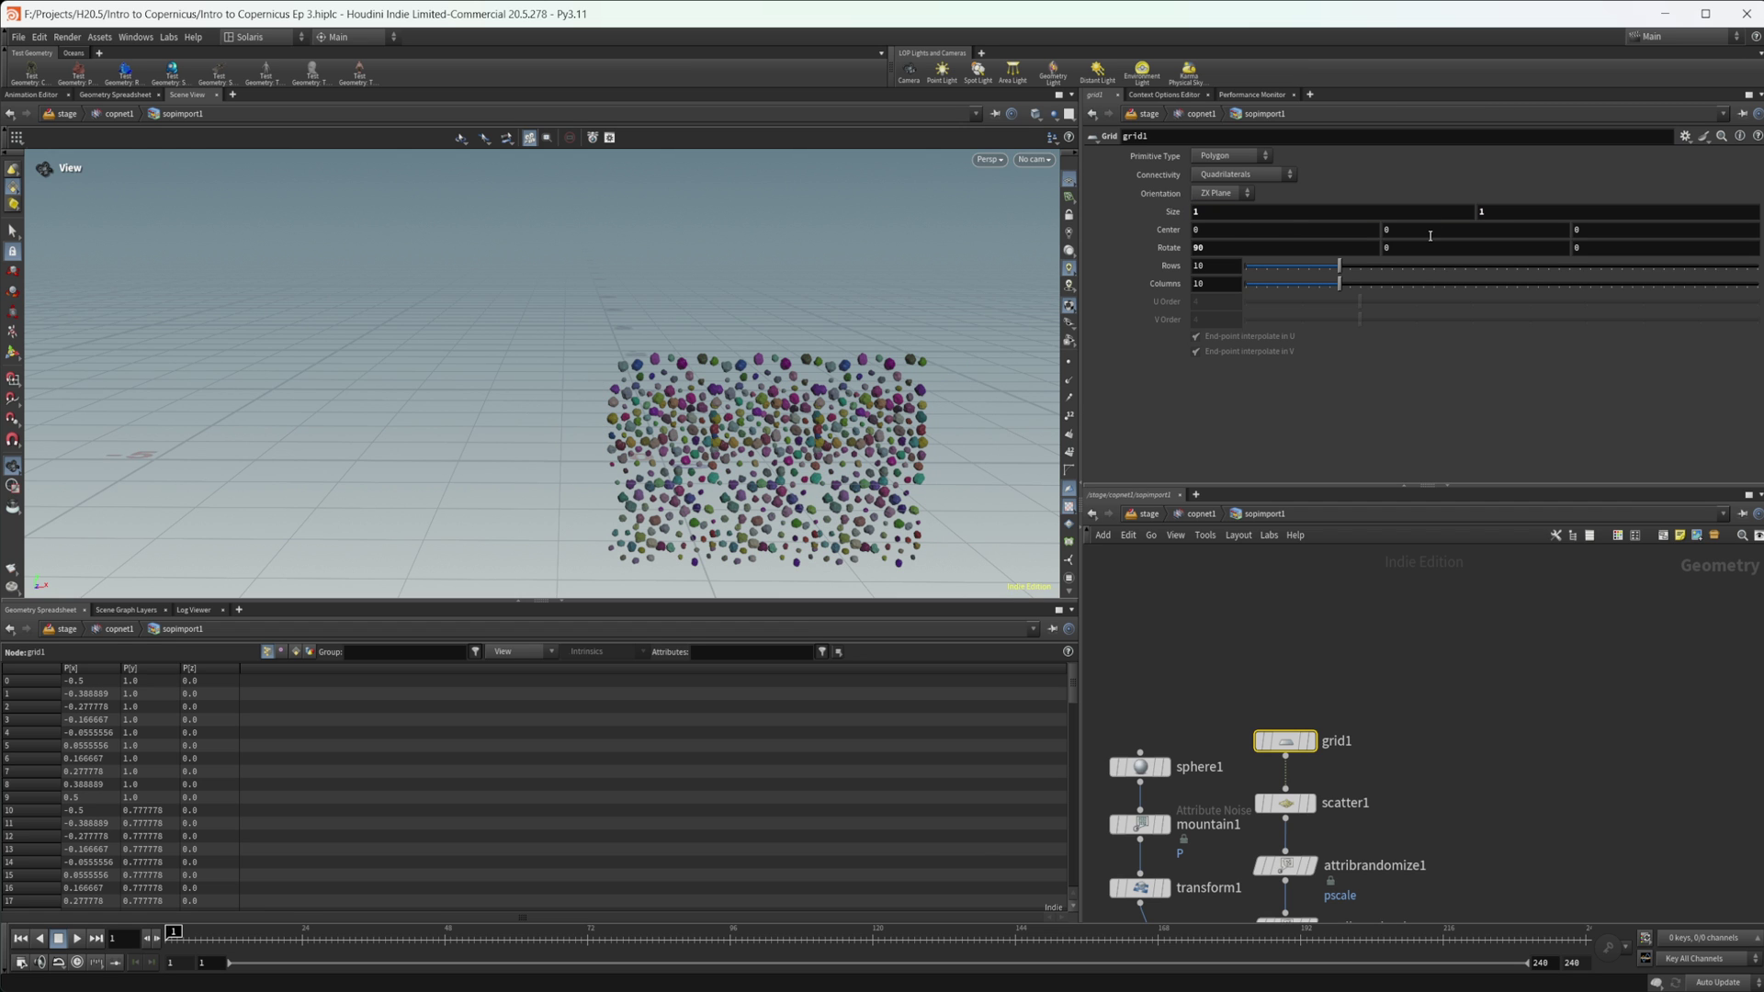
middle_drag(1349, 806, 1332, 571)
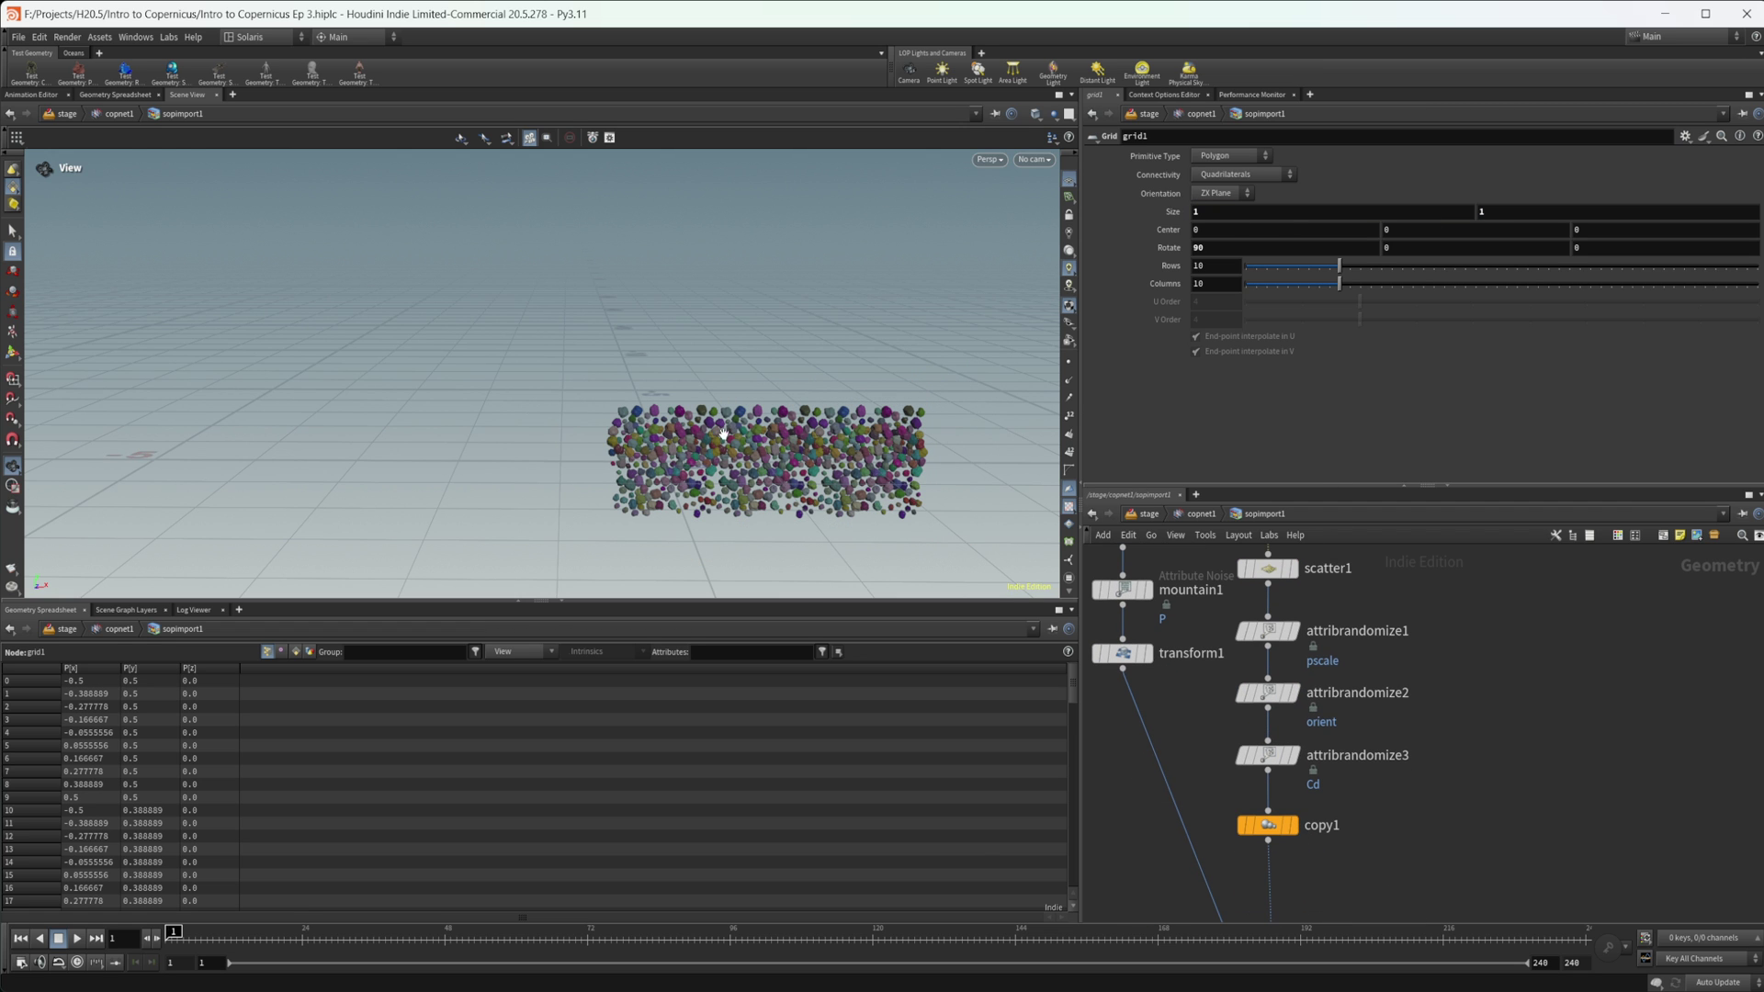
scroll(777, 492, up, 3)
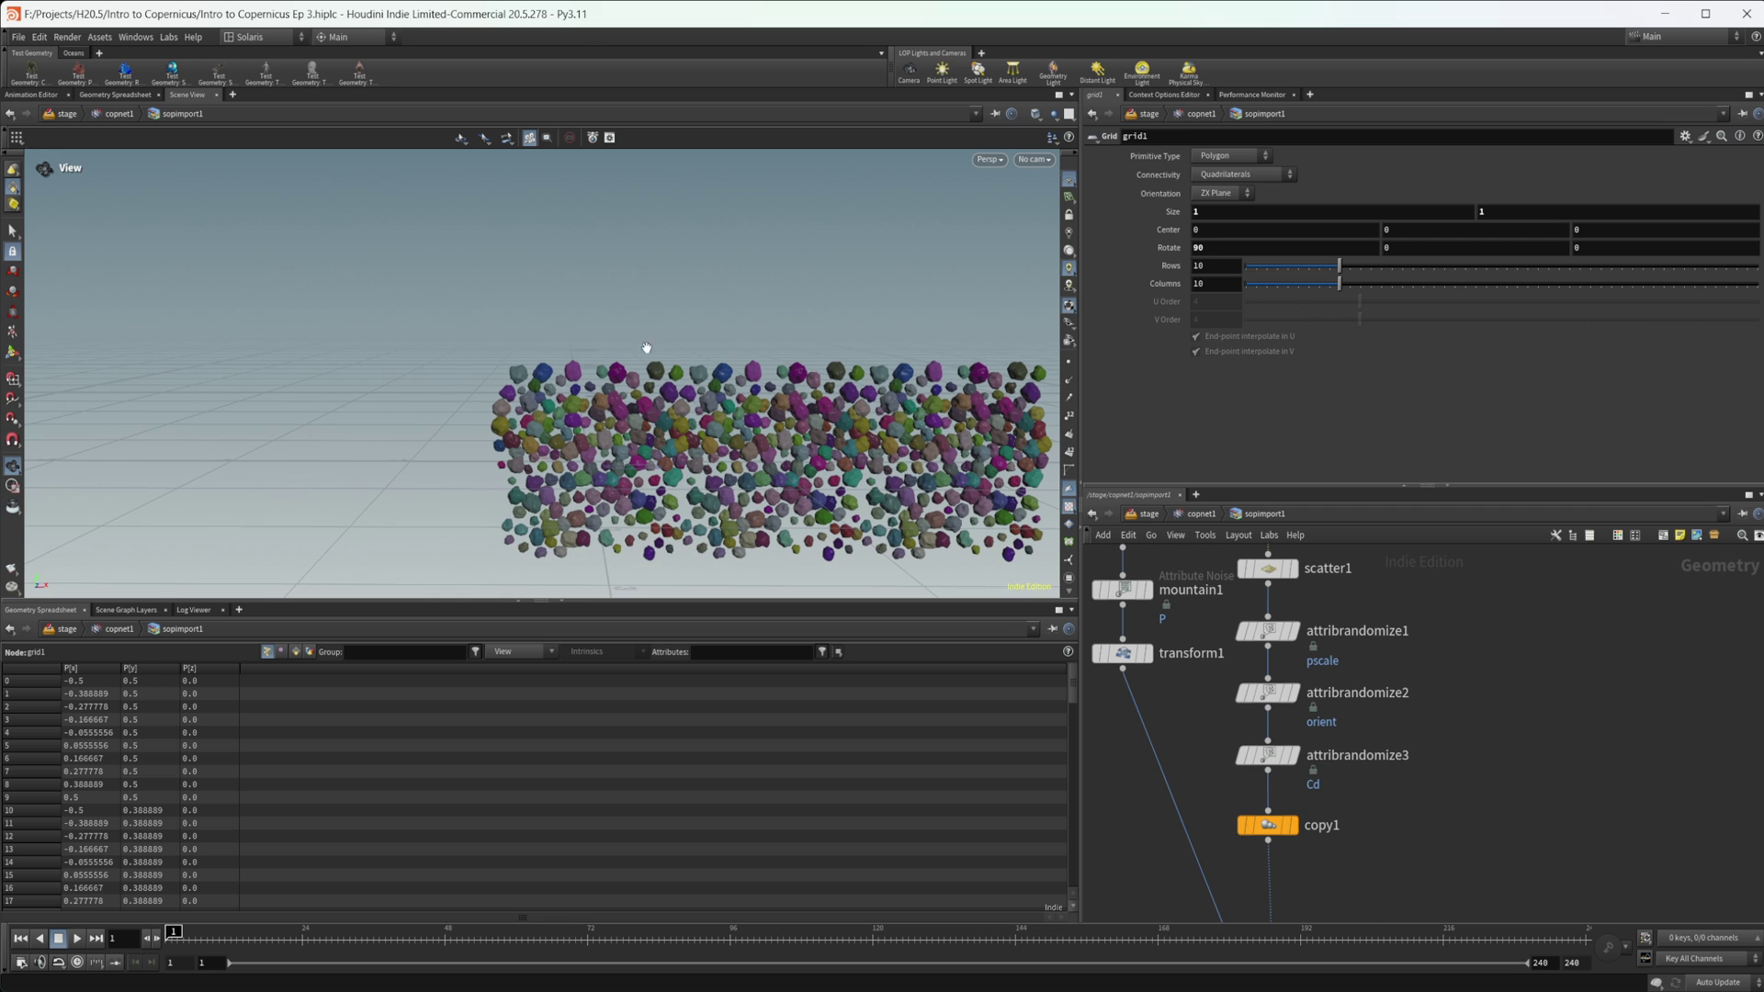
Duplicate copy1 directly beneath it in the chain and set the duplicate's translation to 0 in X and 1 in Y.
middle_drag(1351, 777, 1345, 654)
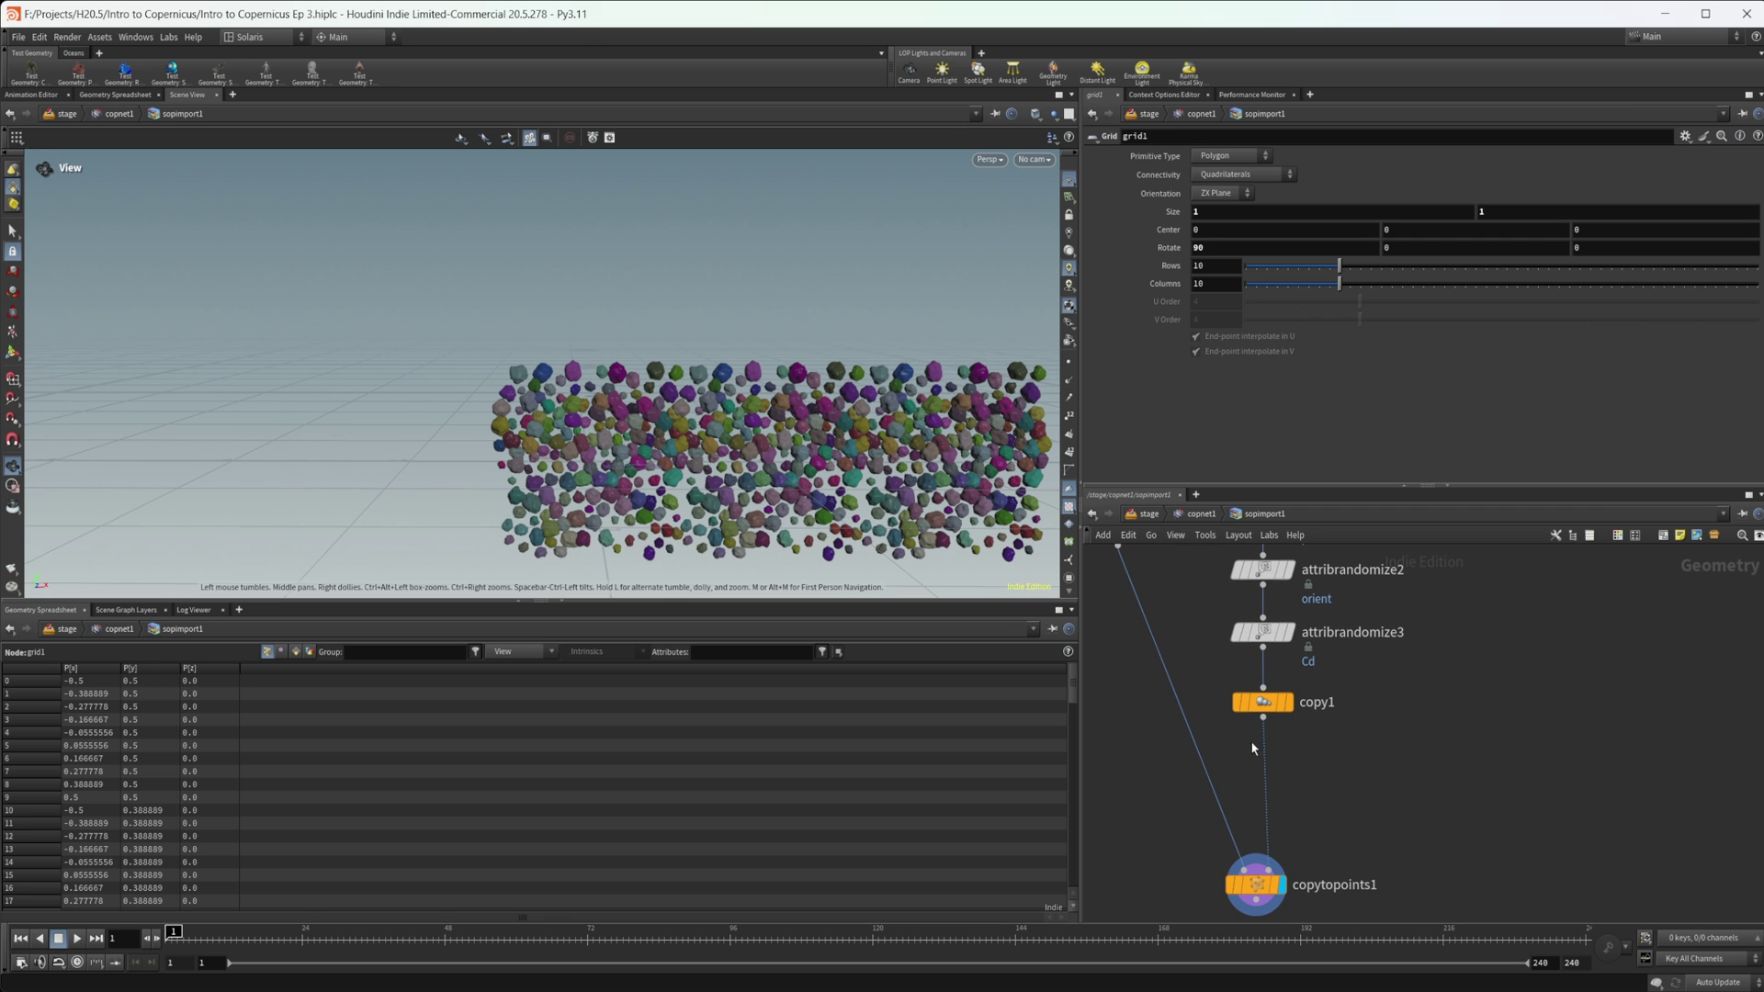
alt+drag(1264, 703, 1272, 772)
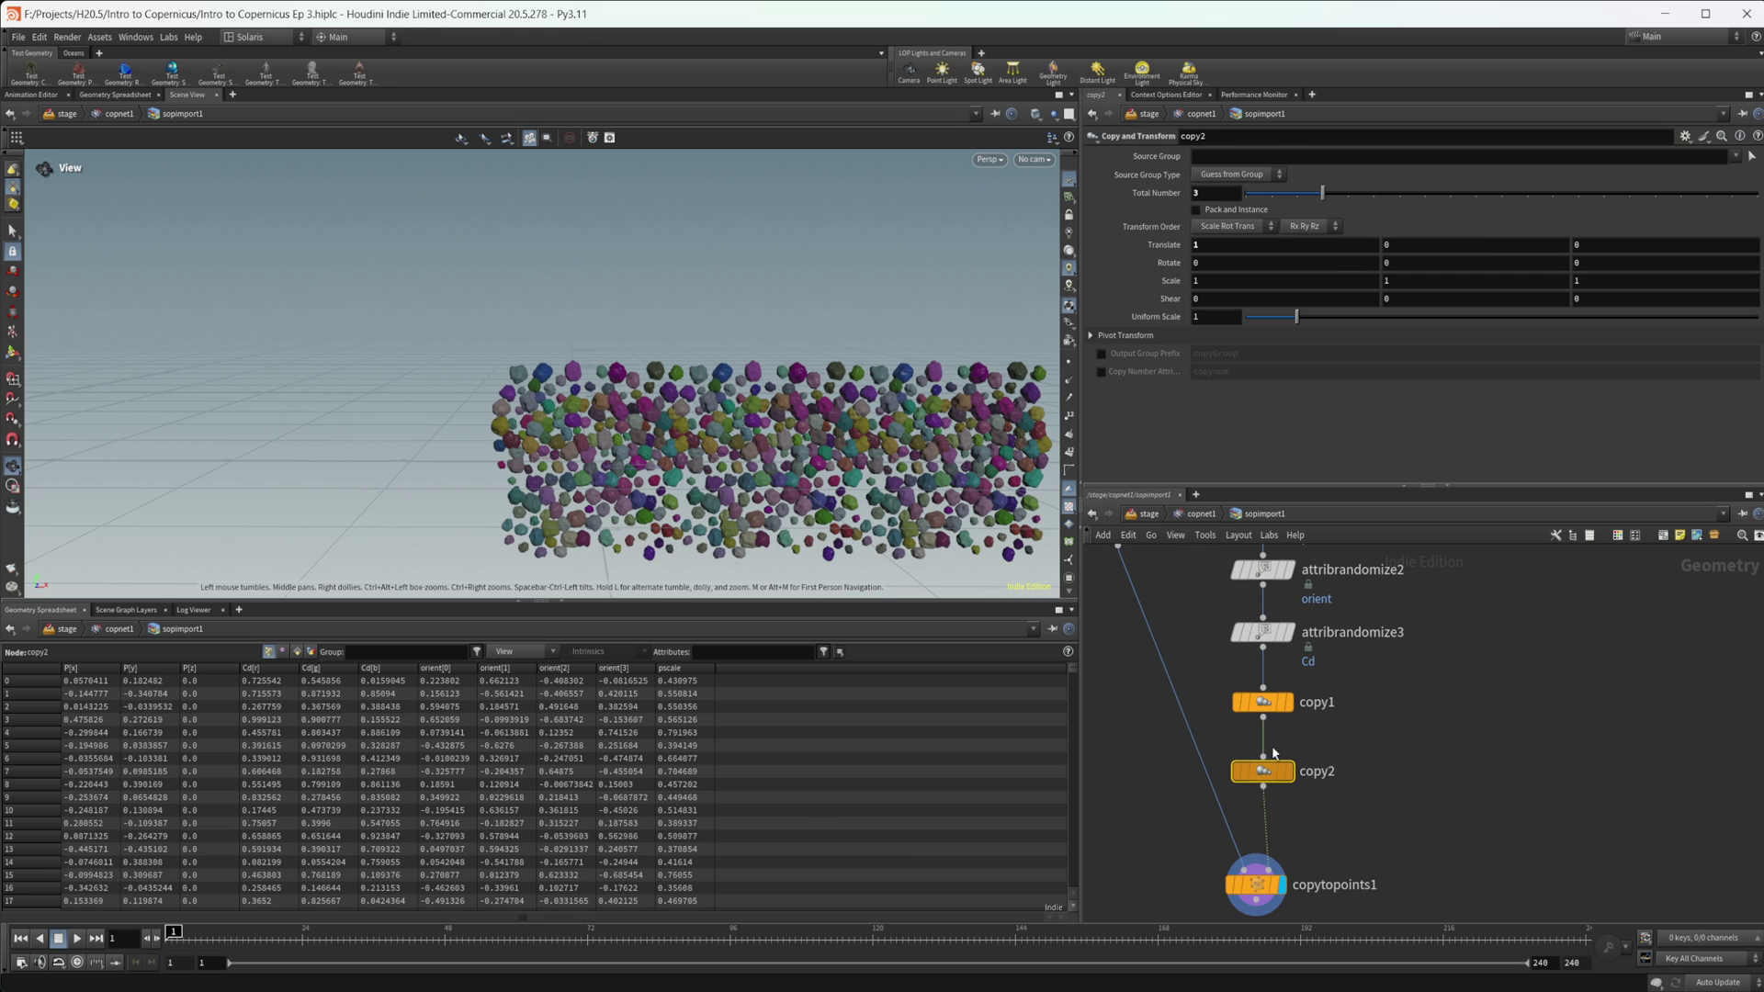
click(1242, 250)
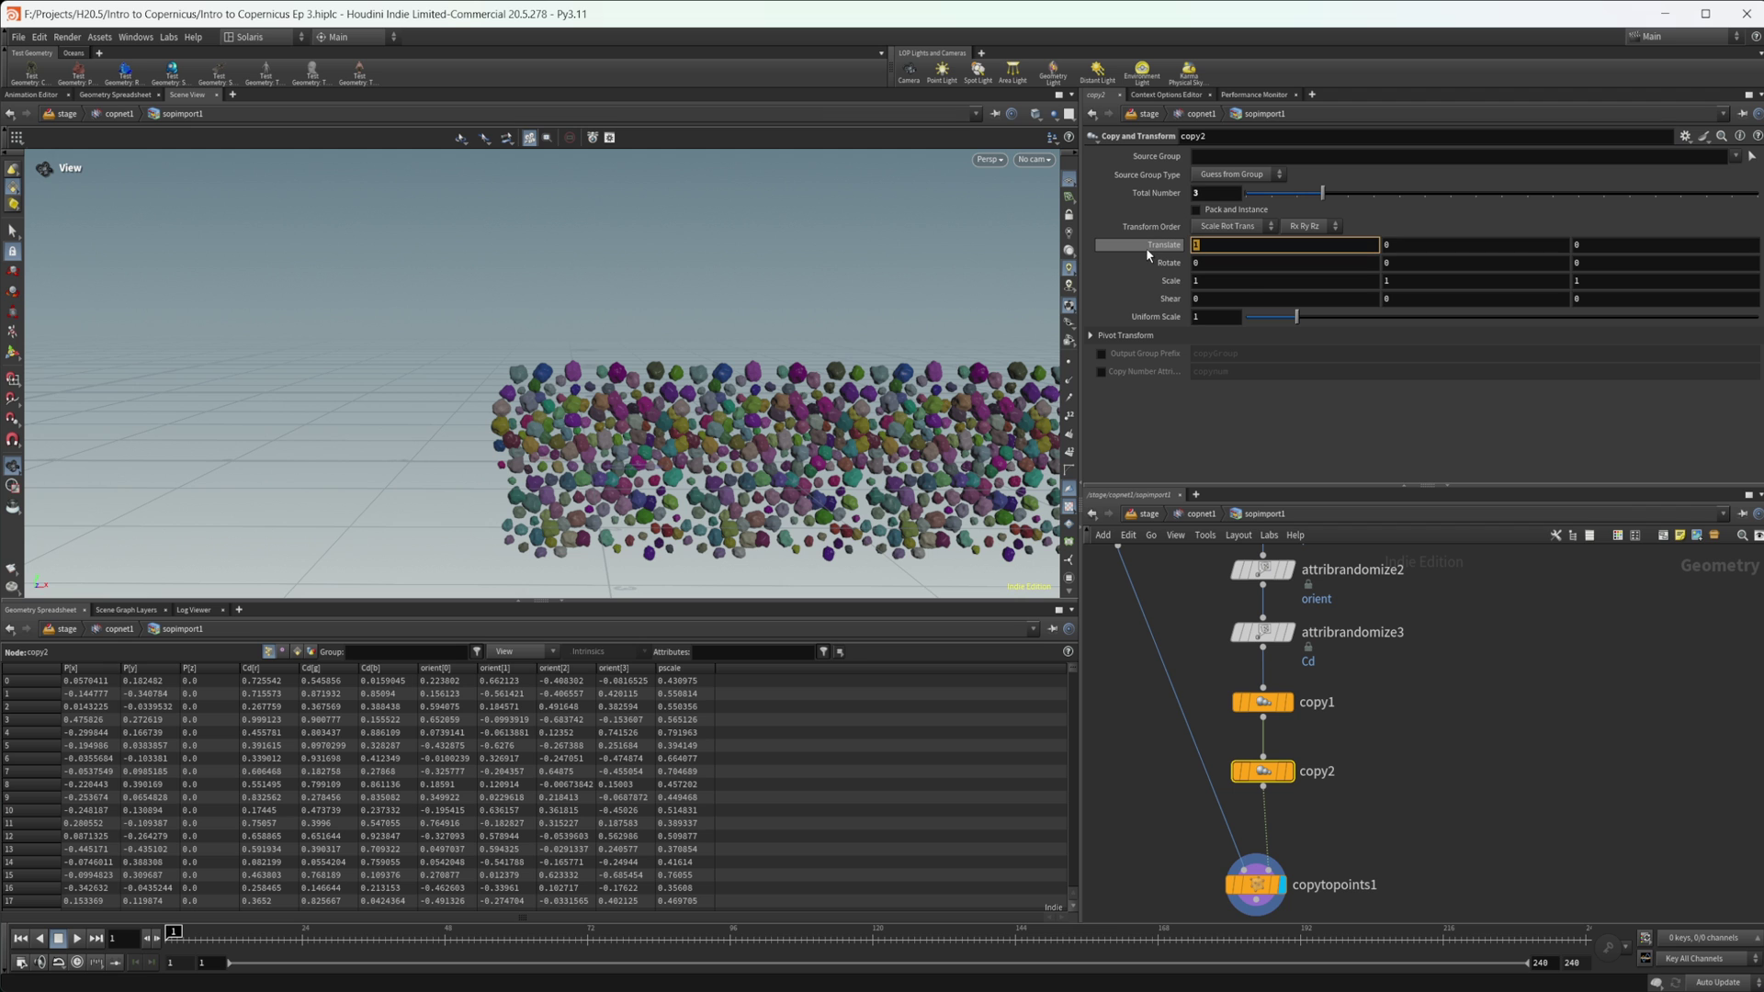
text(0)
key(Tab)
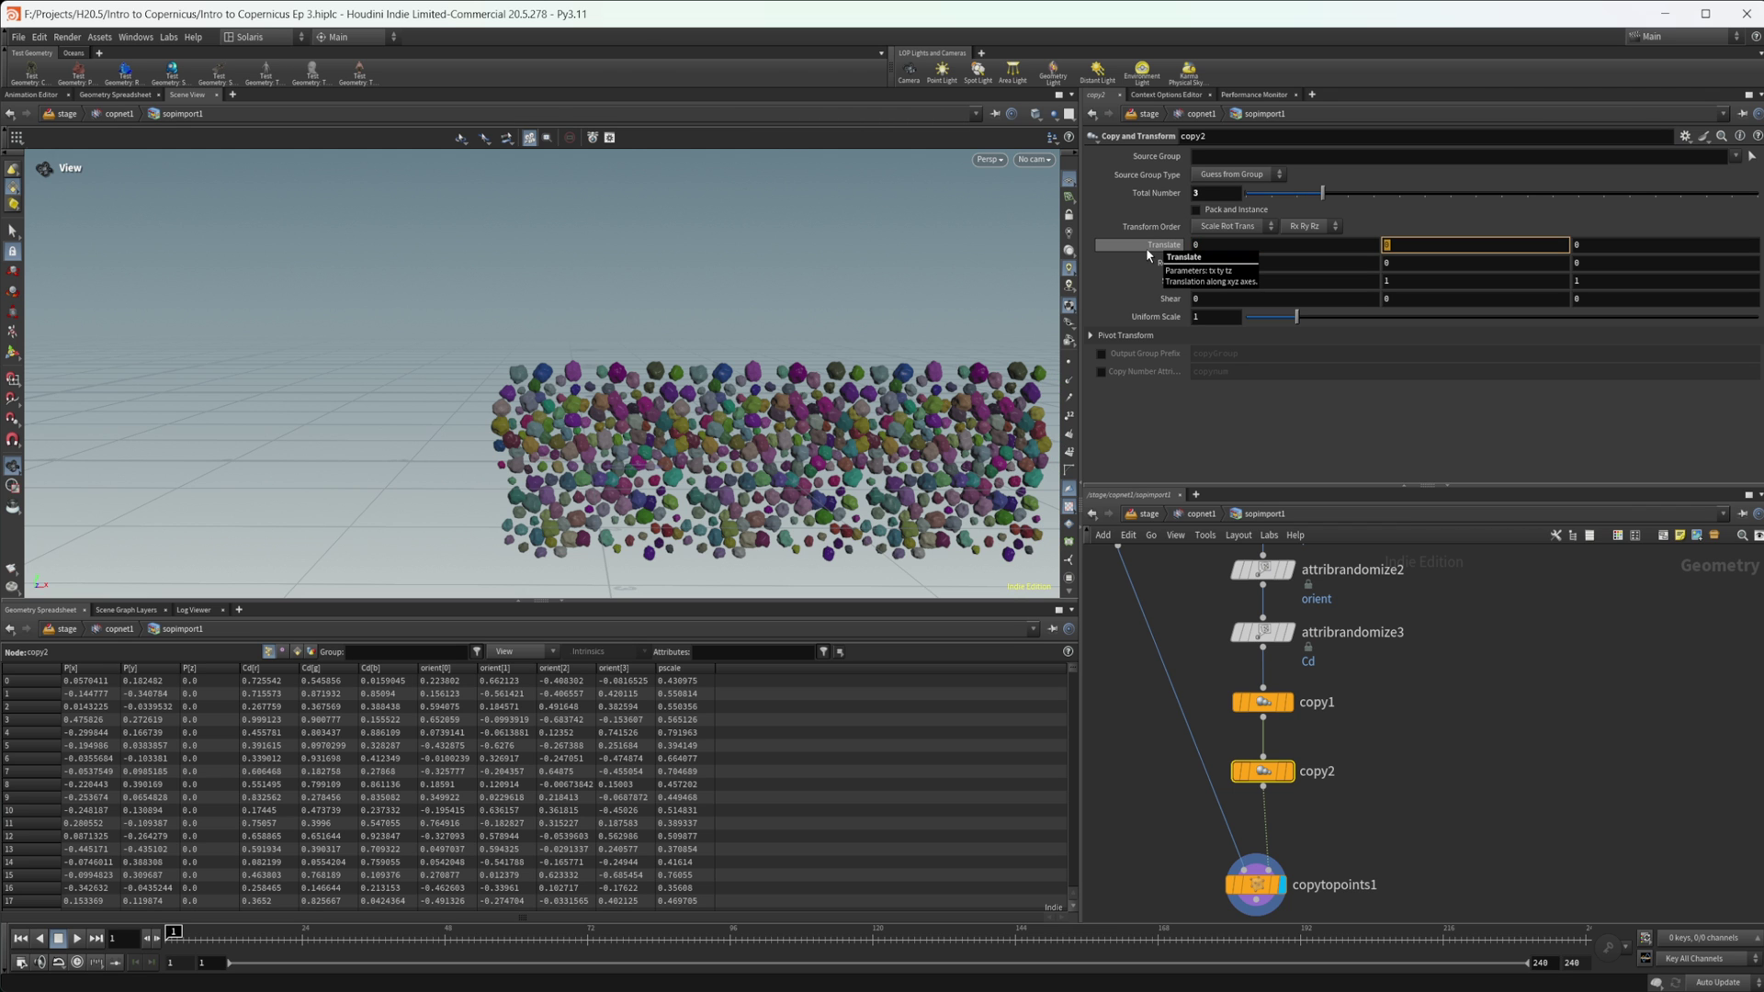
text(1)
key(Return)
right_drag(914, 349, 798, 369)
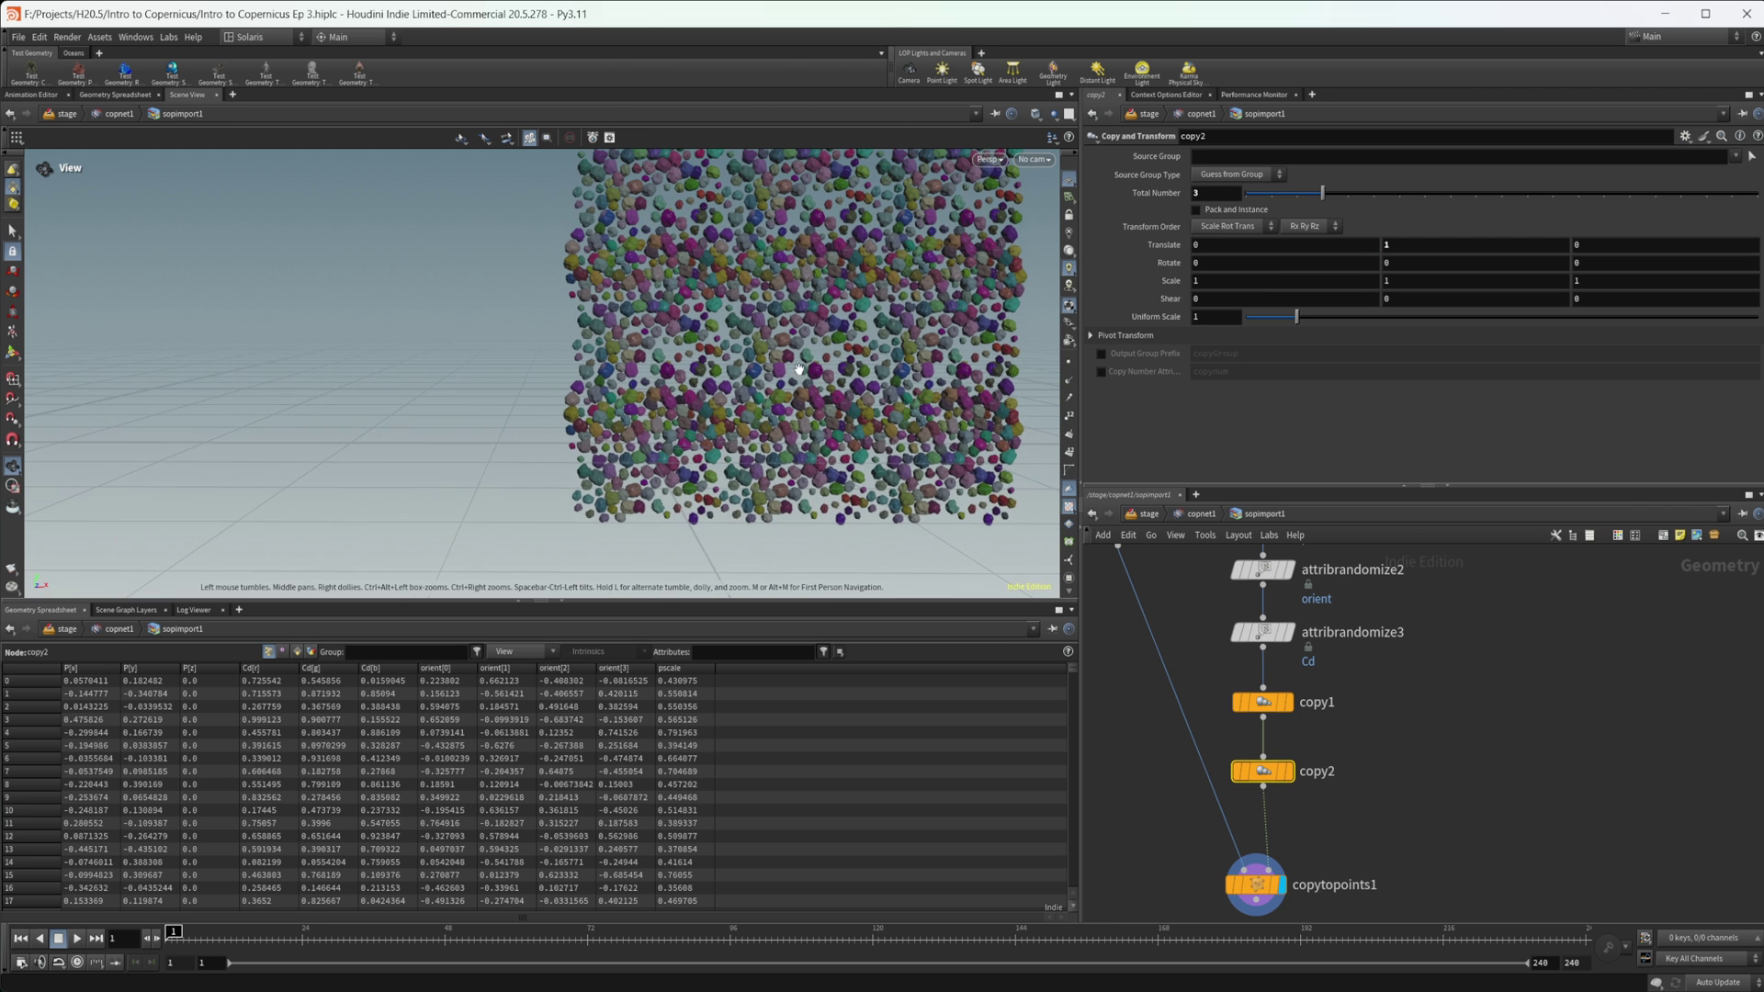
drag(798, 369, 684, 452)
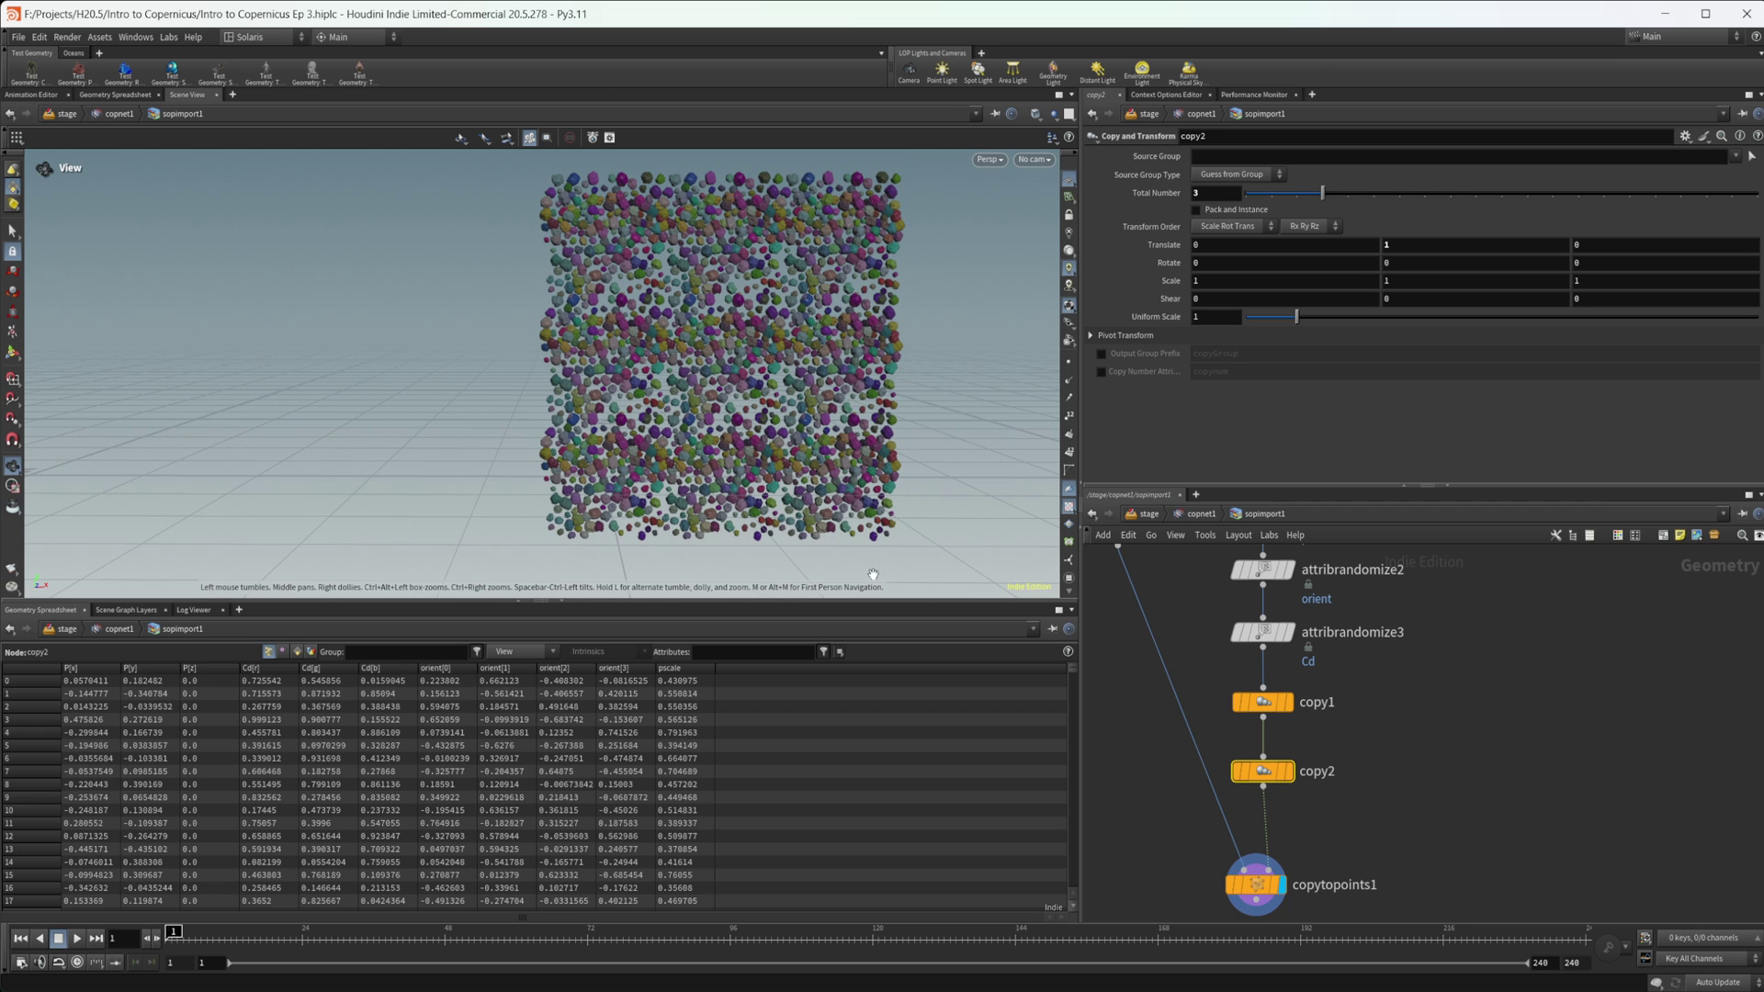
Insert a Transform node between copy2 and copytopoints1.
middle_drag(1360, 706, 1389, 669)
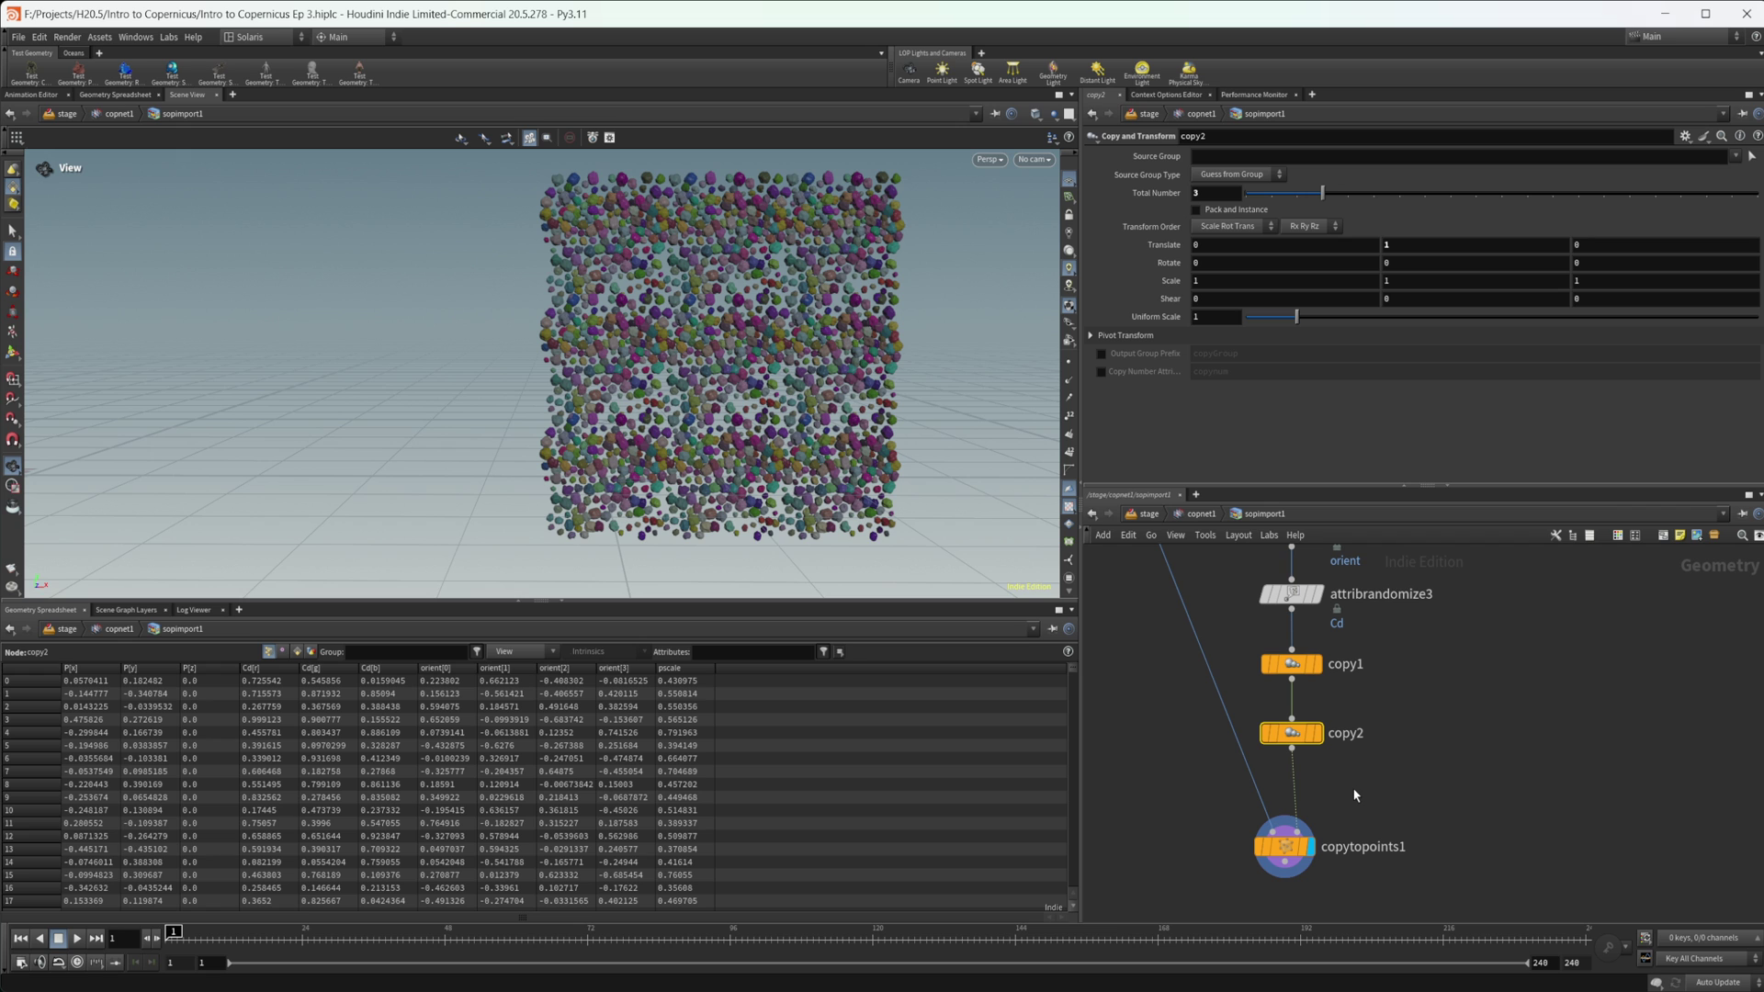
key(Tab)
text(trans)
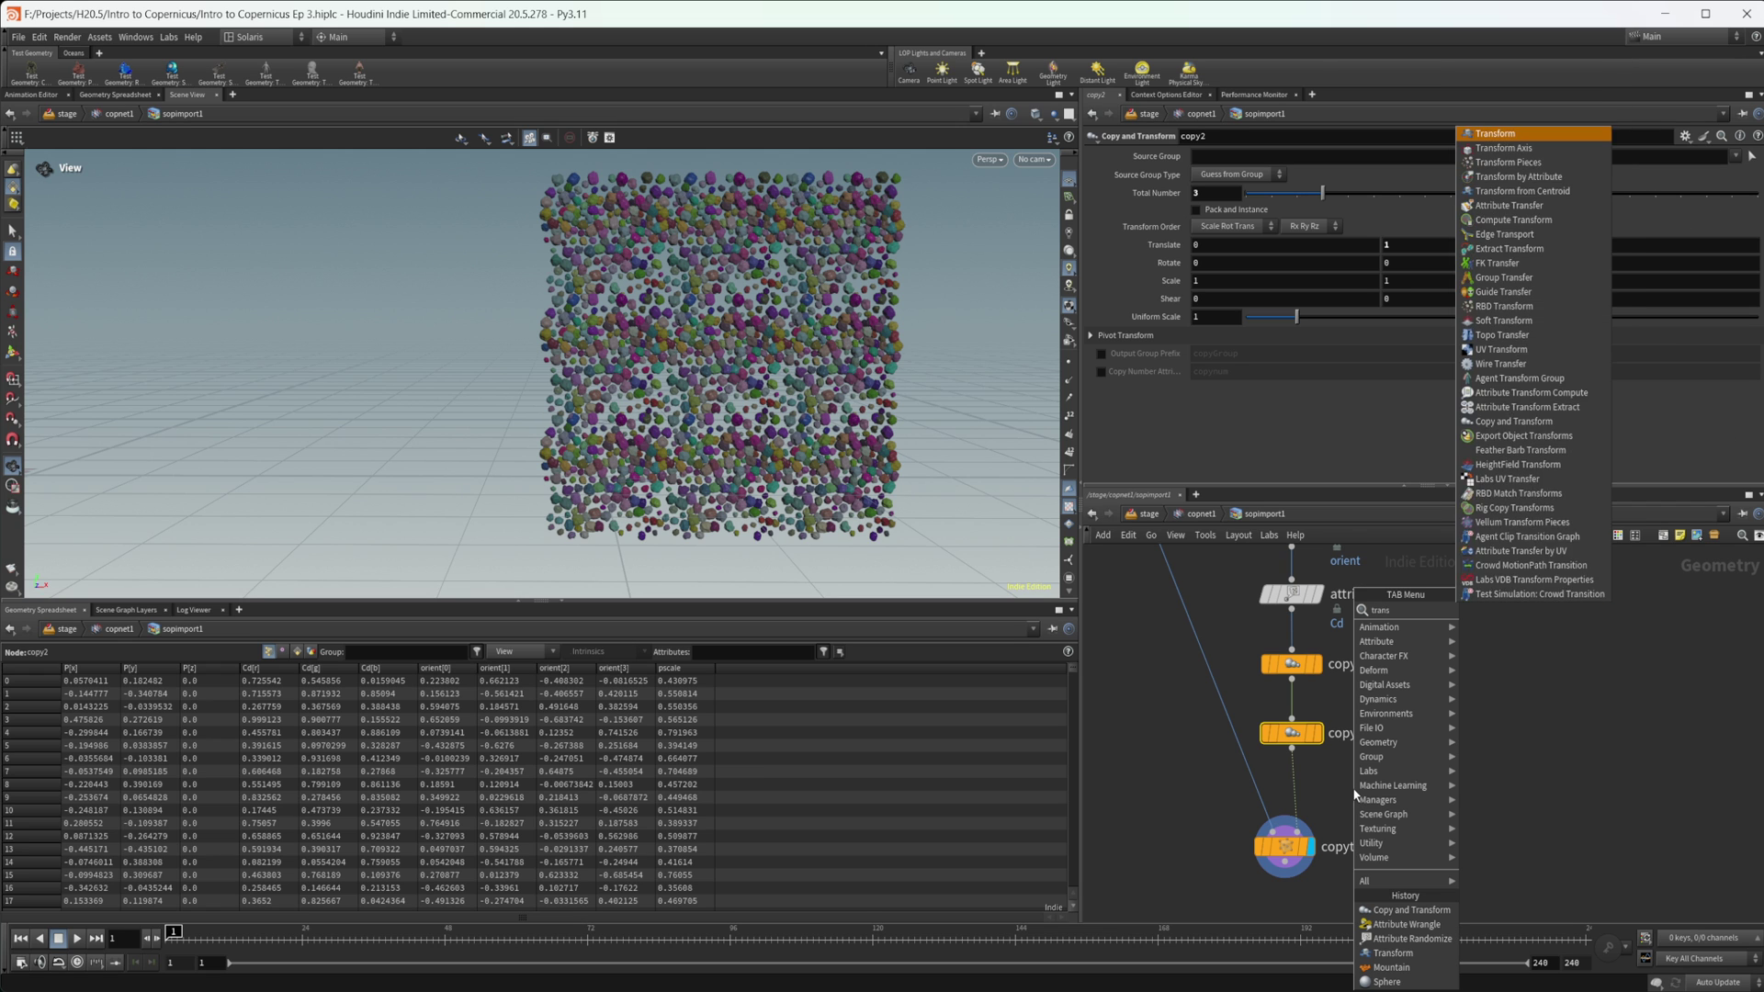
key(Return)
click(1354, 795)
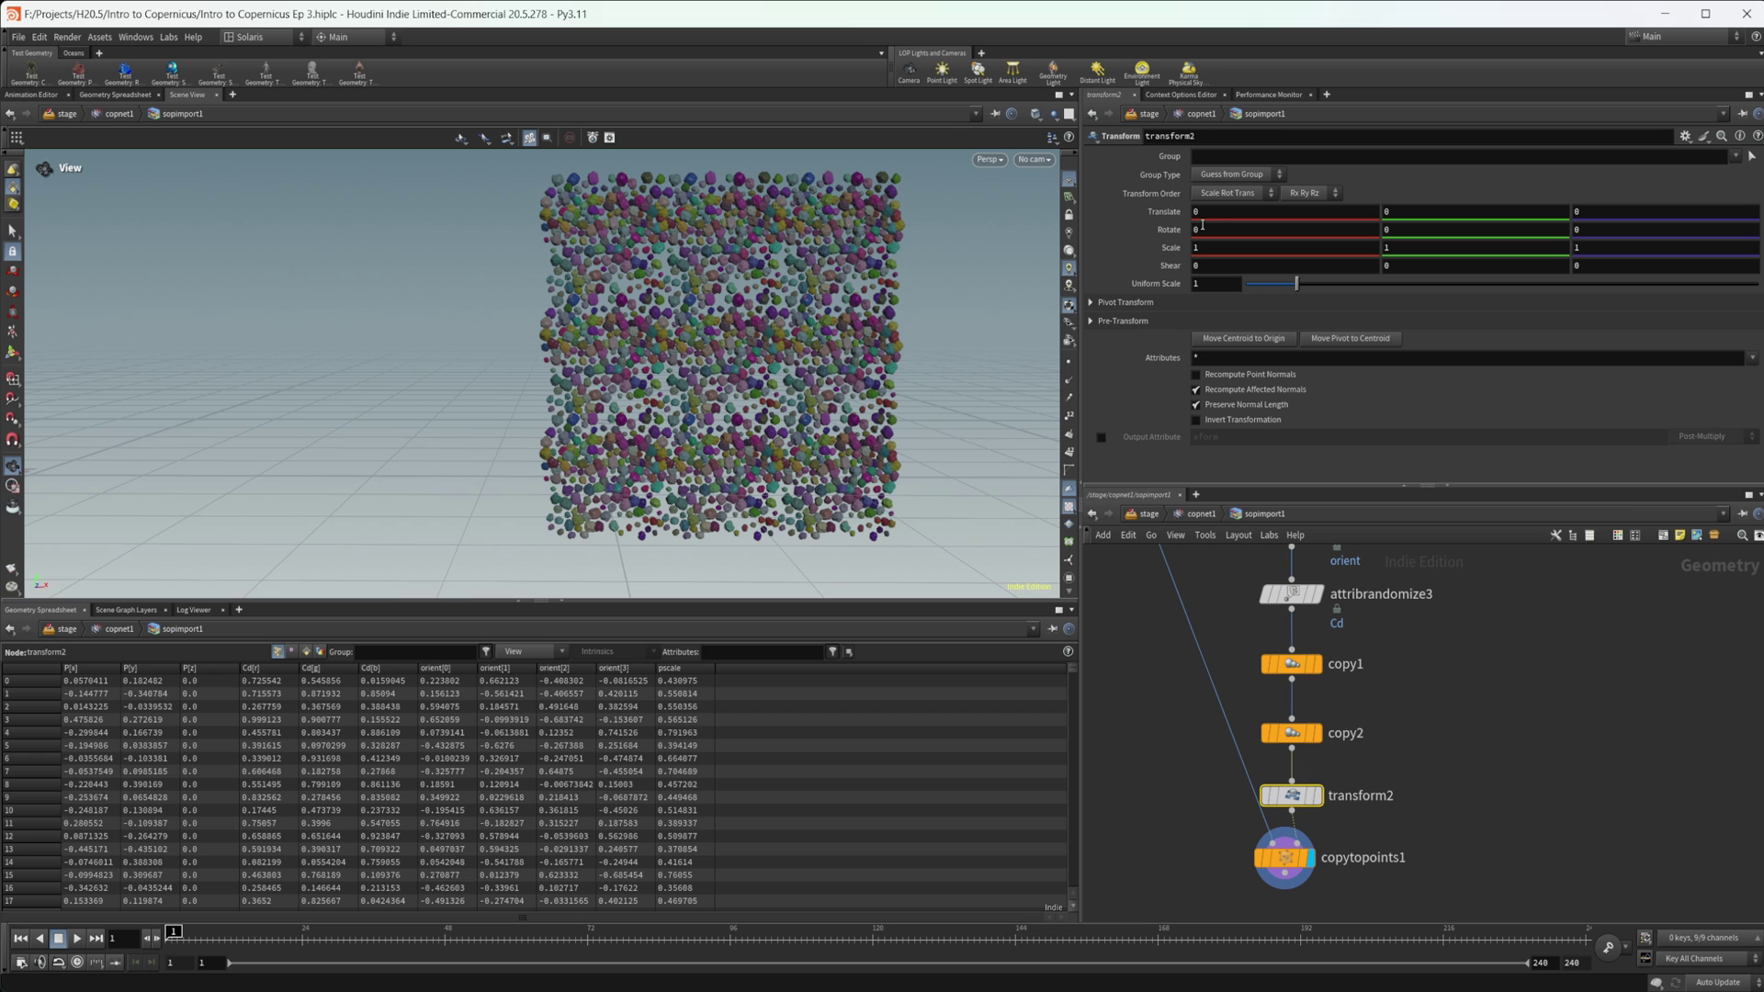
Set the new Transform node's translation to -1 in X and -1 in Y and inspect the shifted rocks.
text(-1)
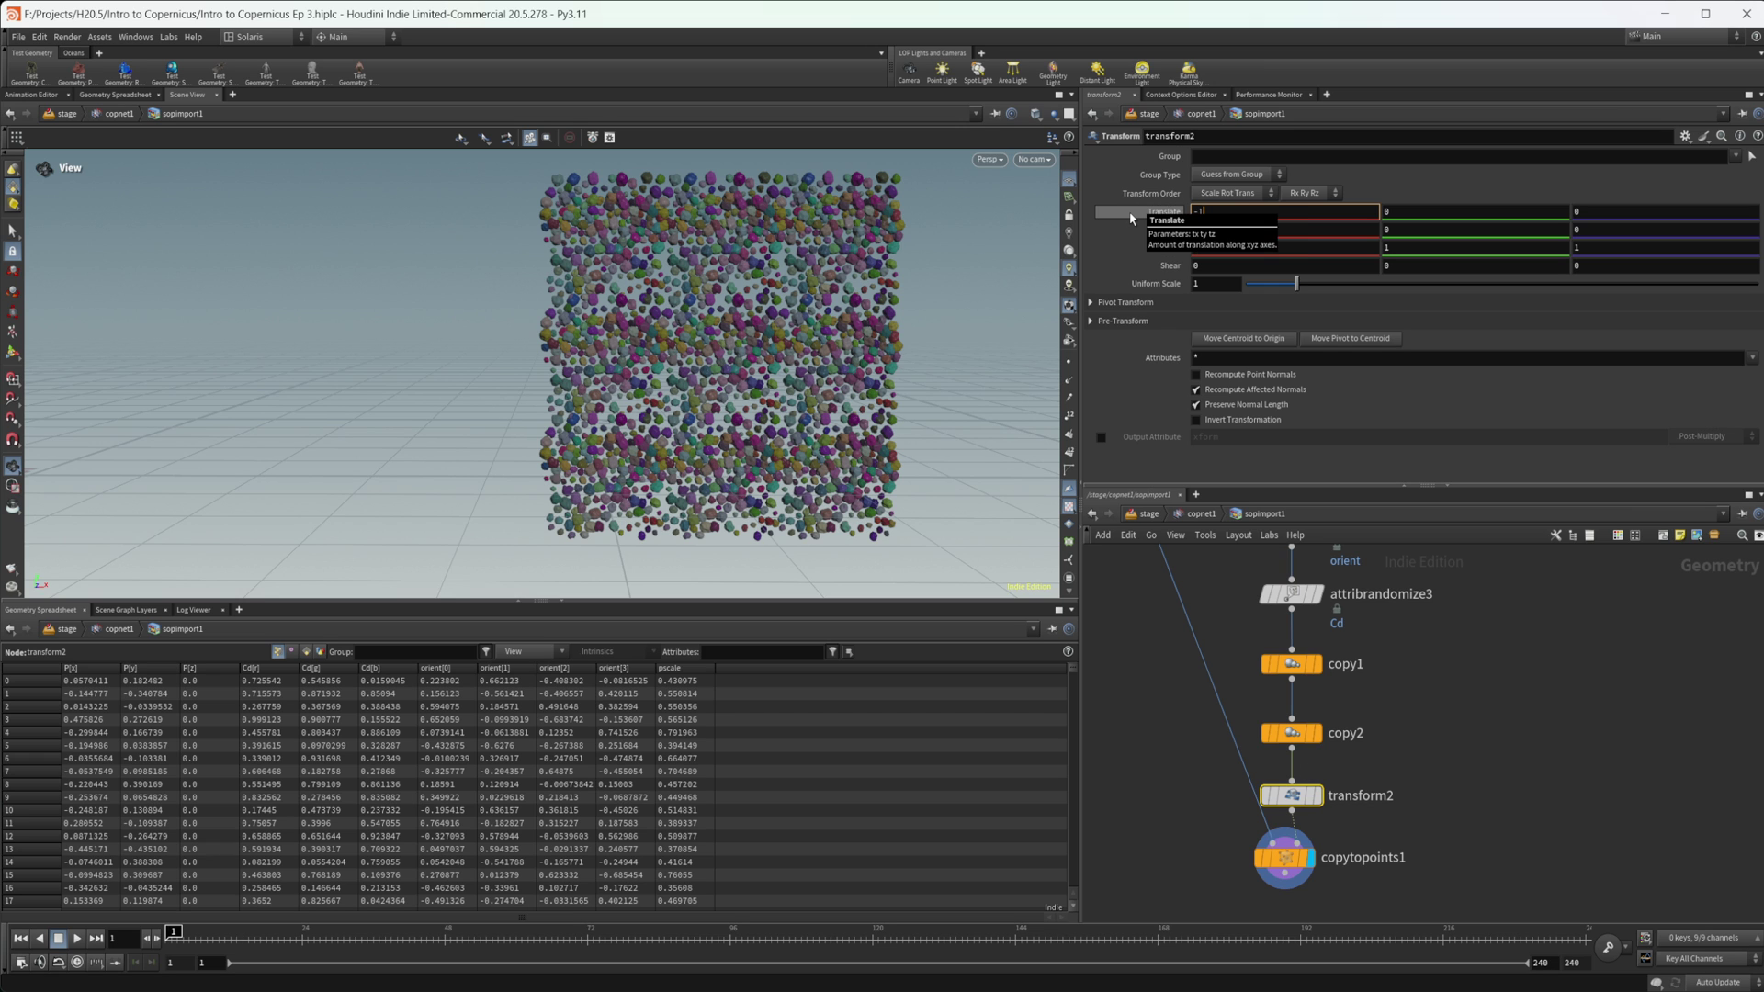
key(Tab)
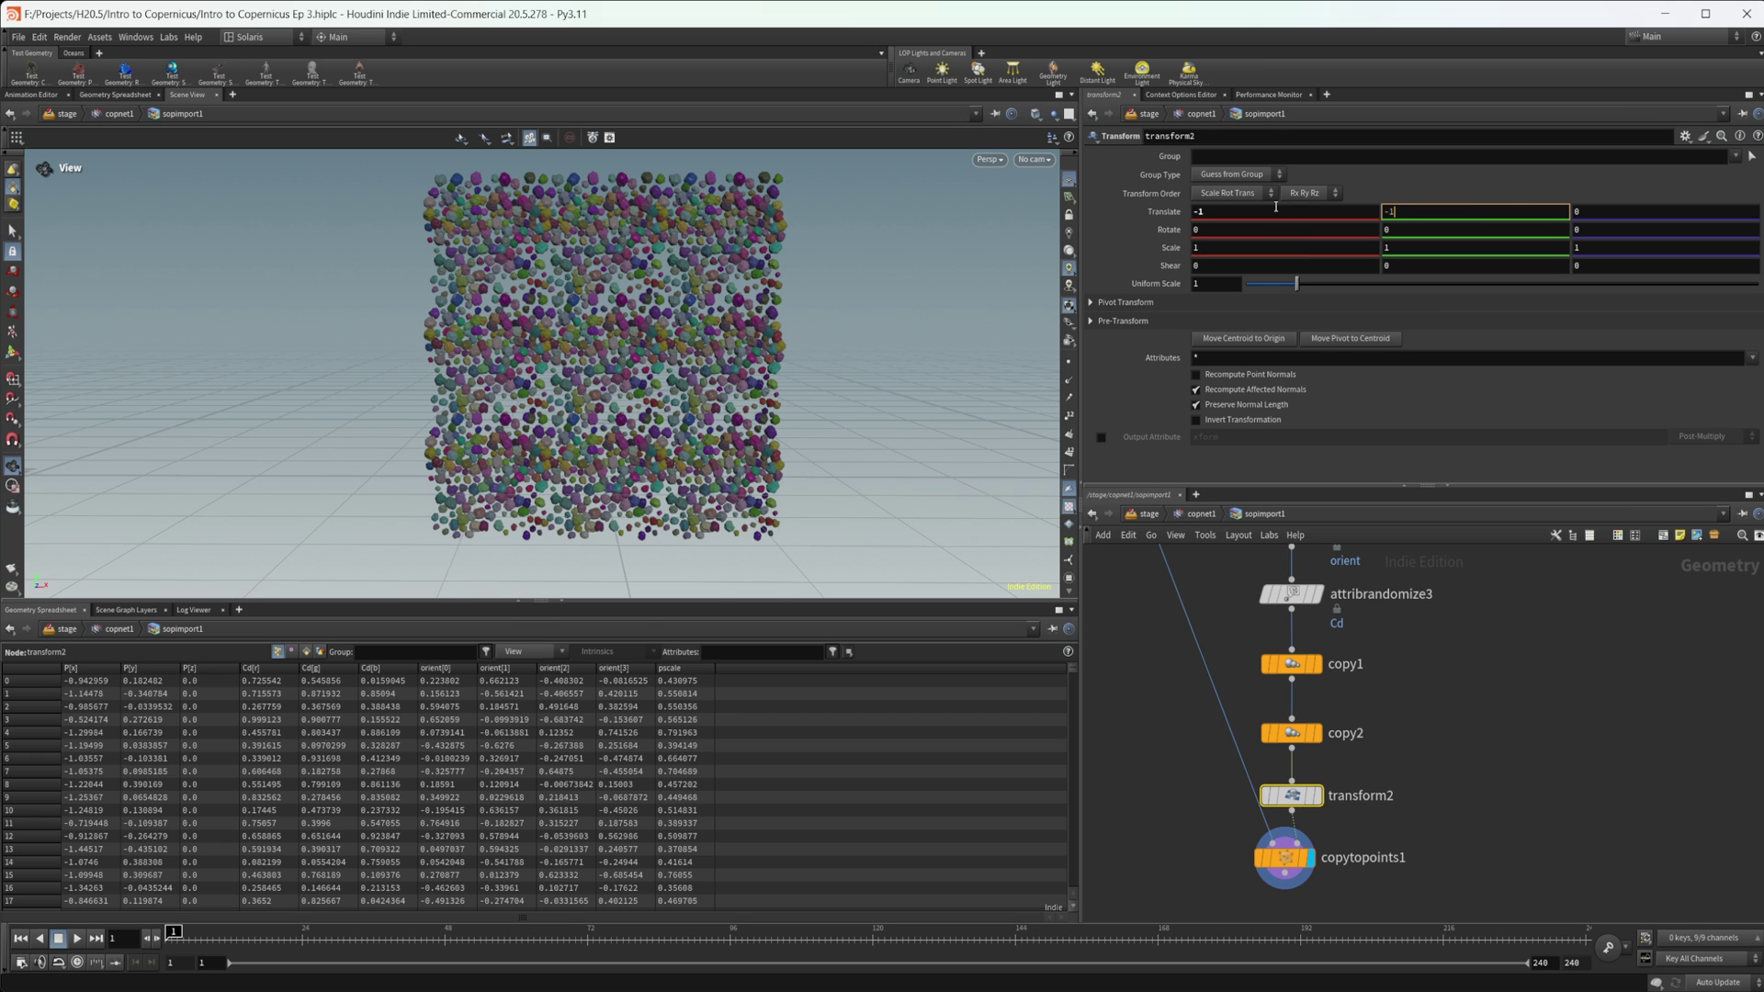
text(-1)
key(Return)
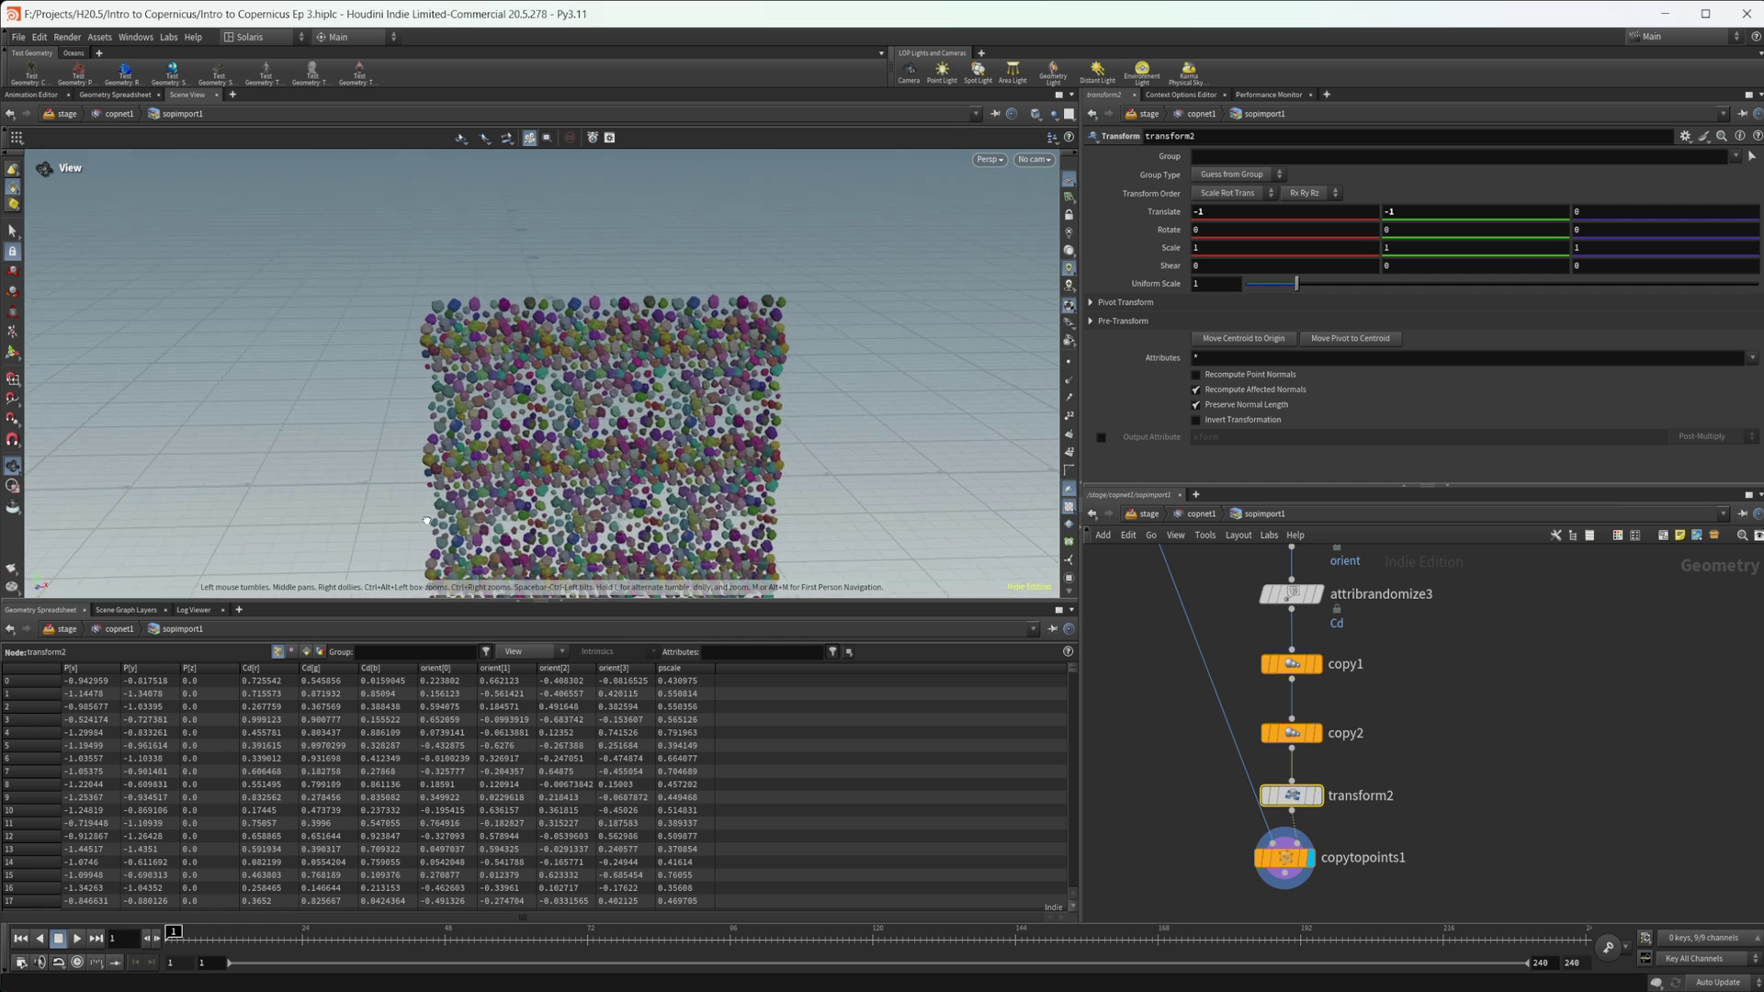
drag(426, 521, 548, 405)
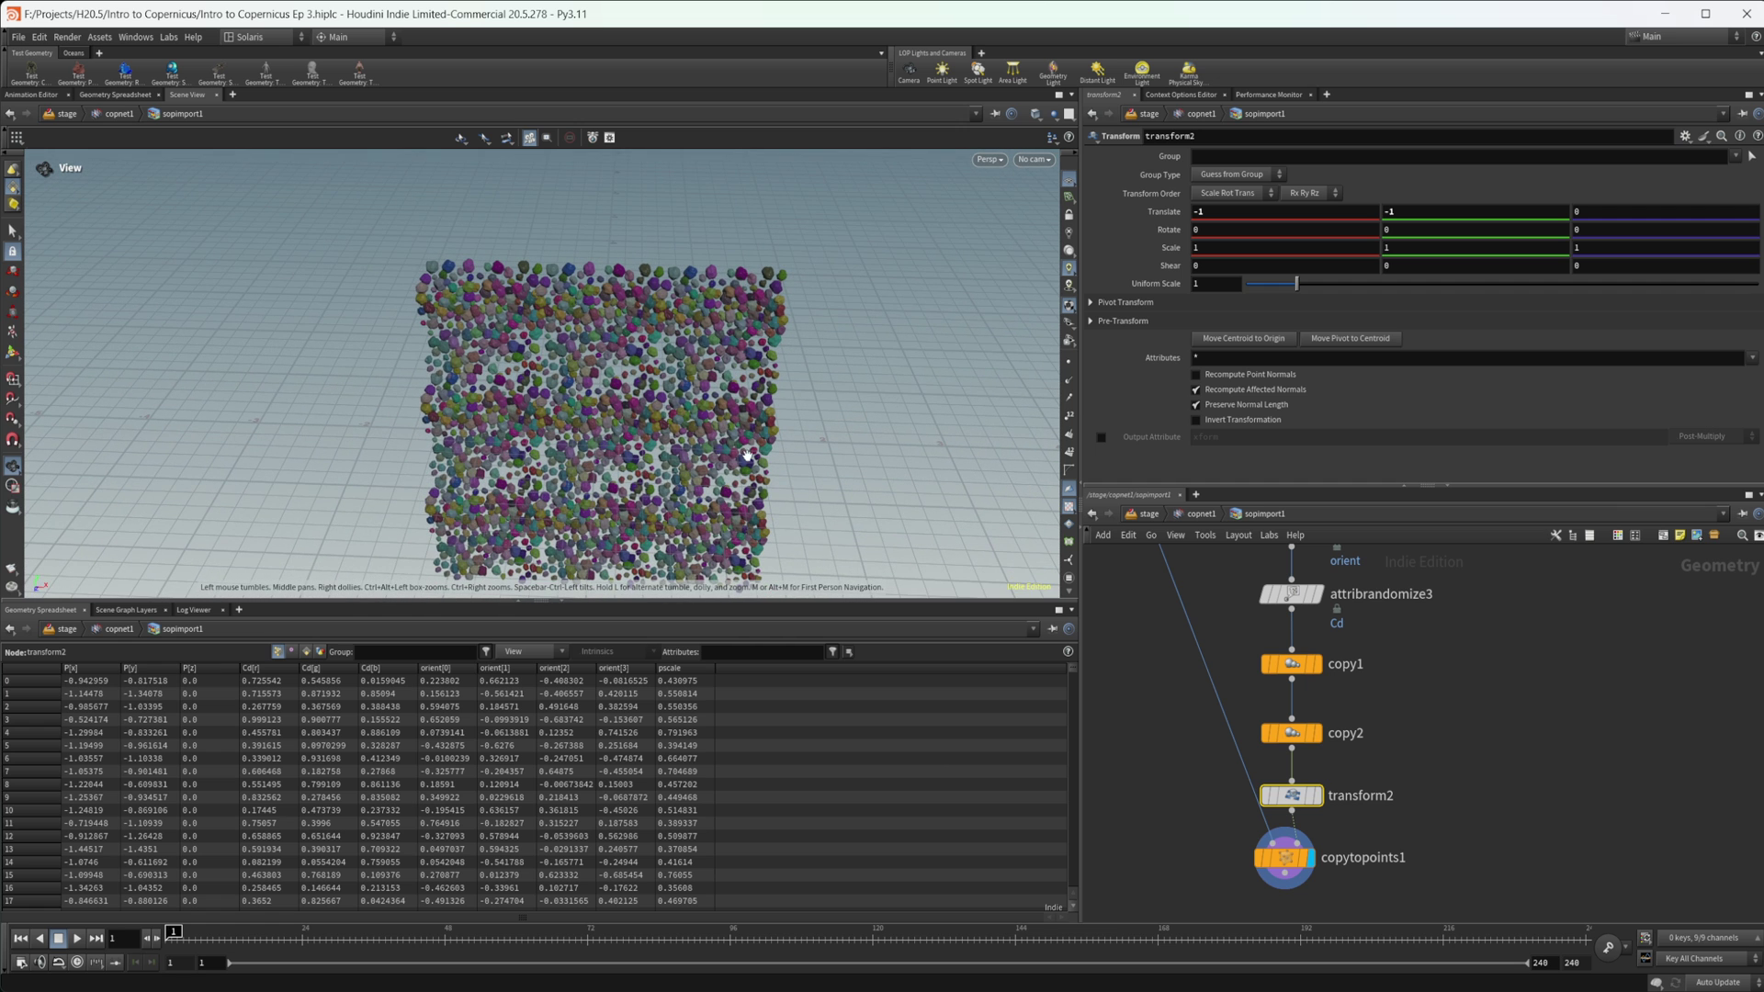
scroll(749, 455, up, 6)
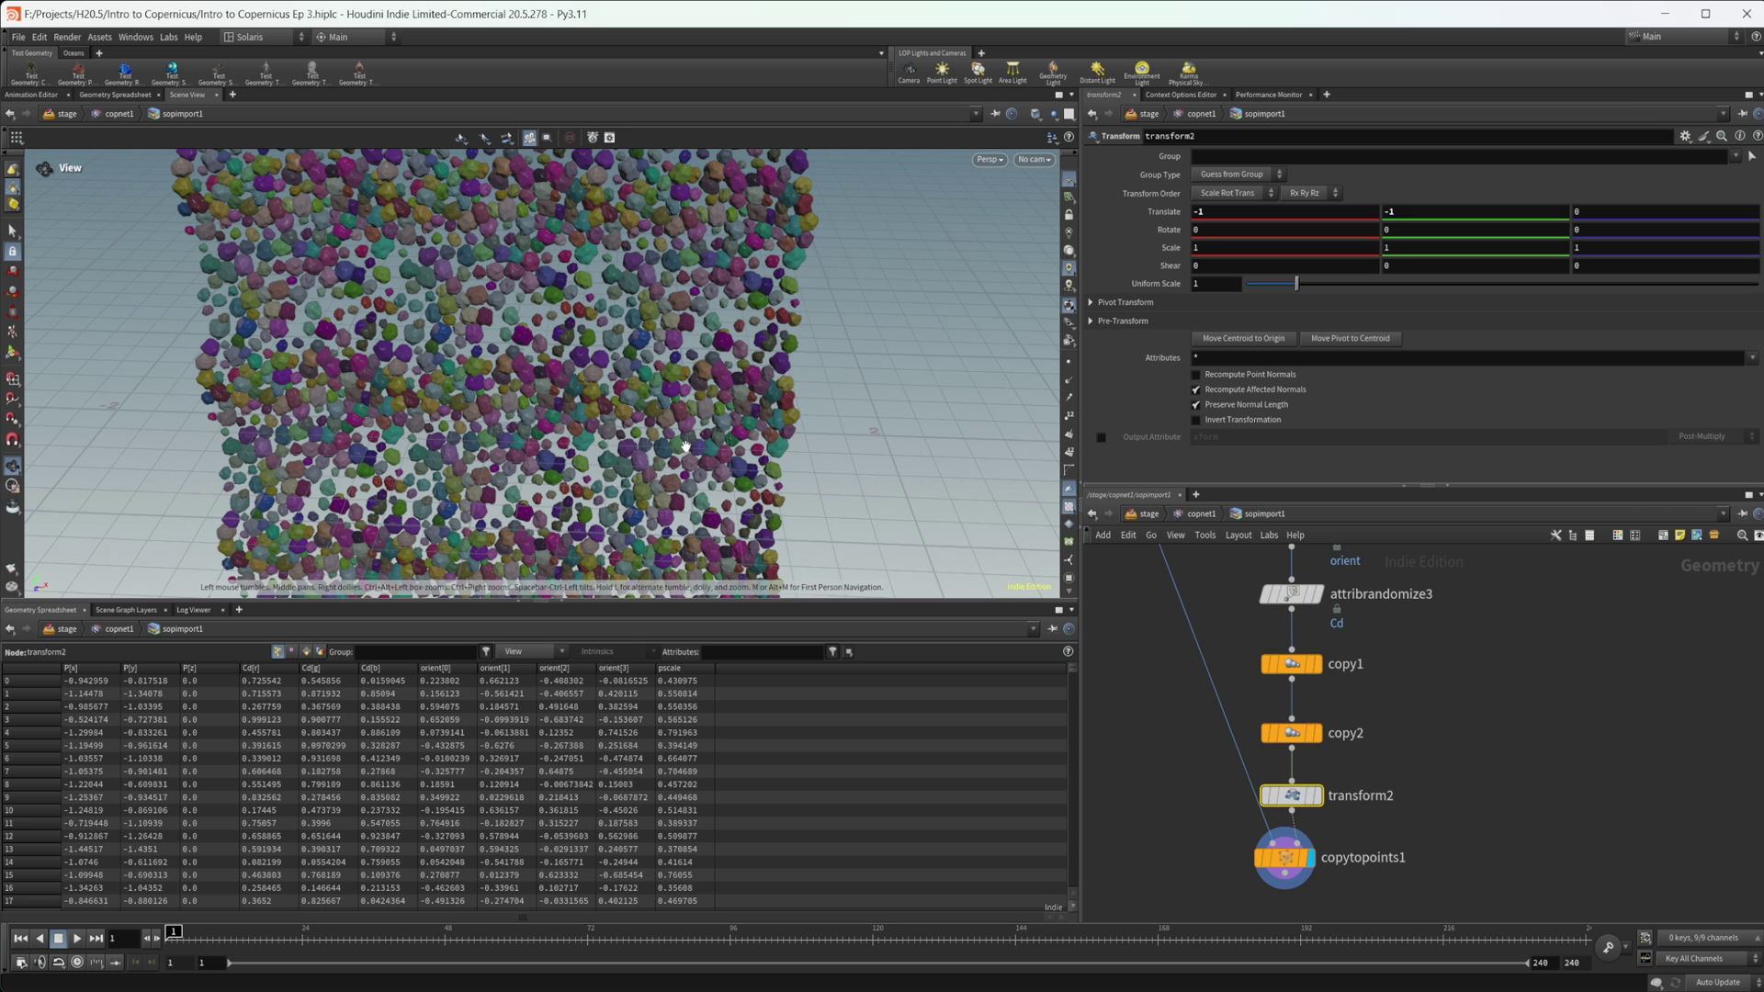
drag(529, 452, 557, 365)
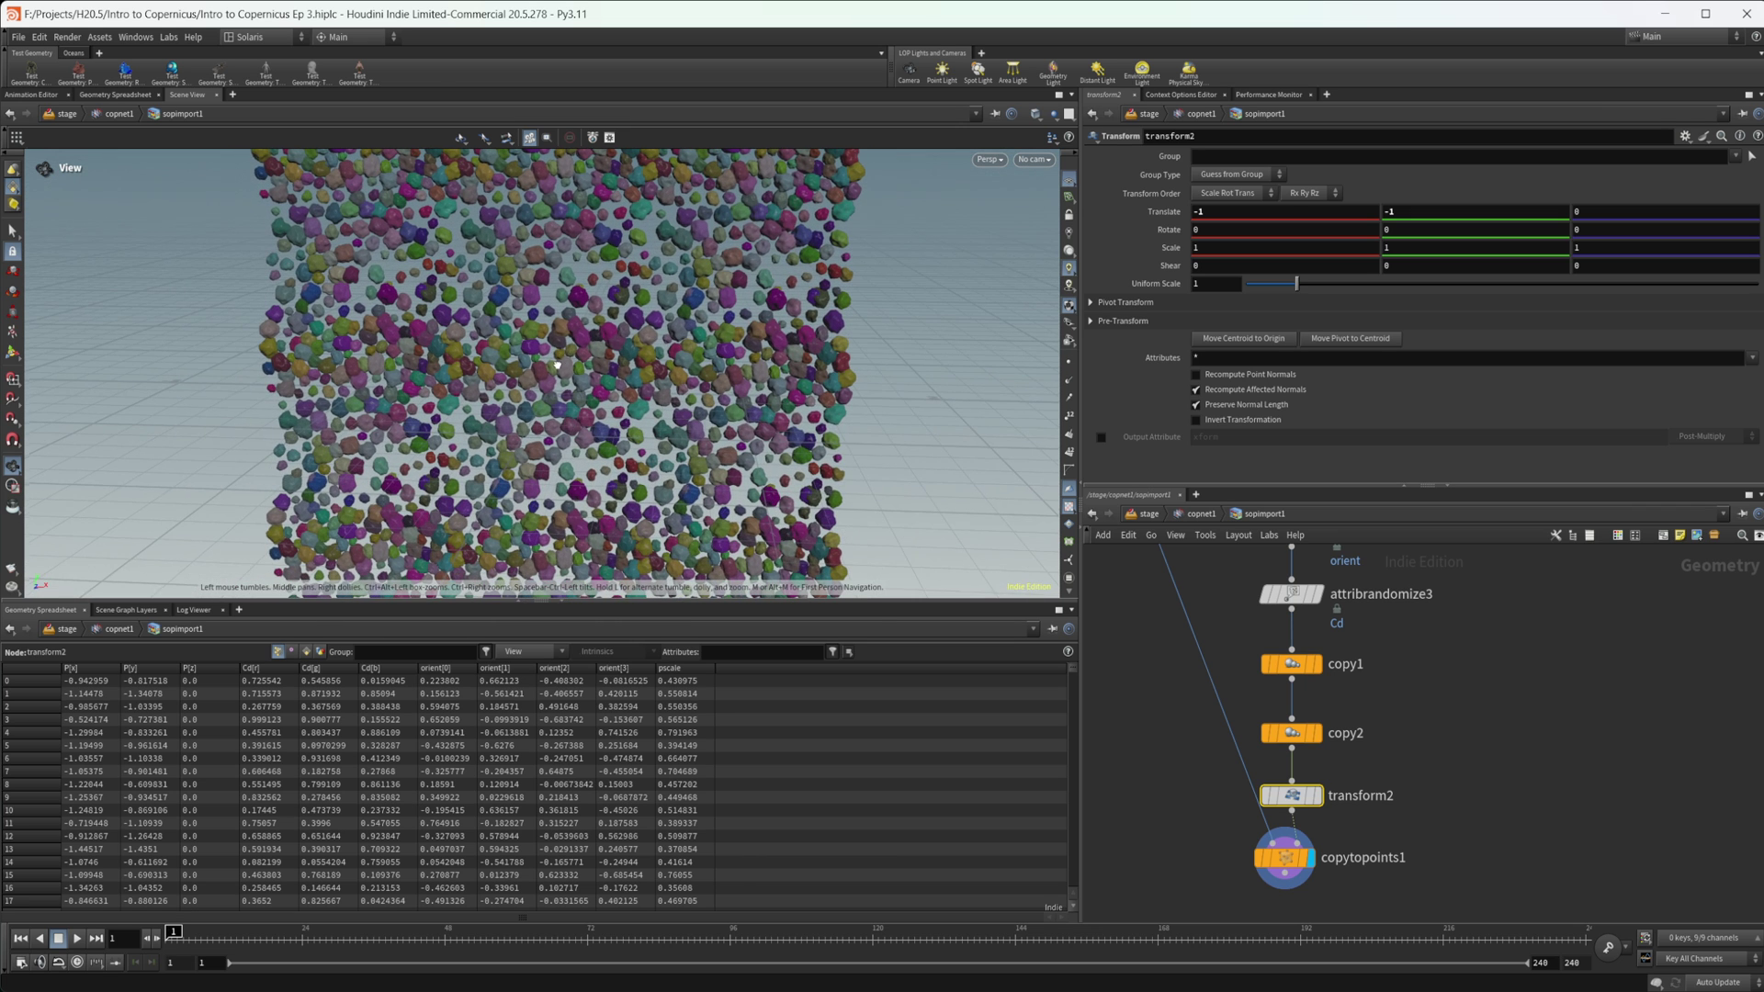
Return to copnet1, remove the dist attribute from rasterizegeo1 and display its P output.
click(1201, 514)
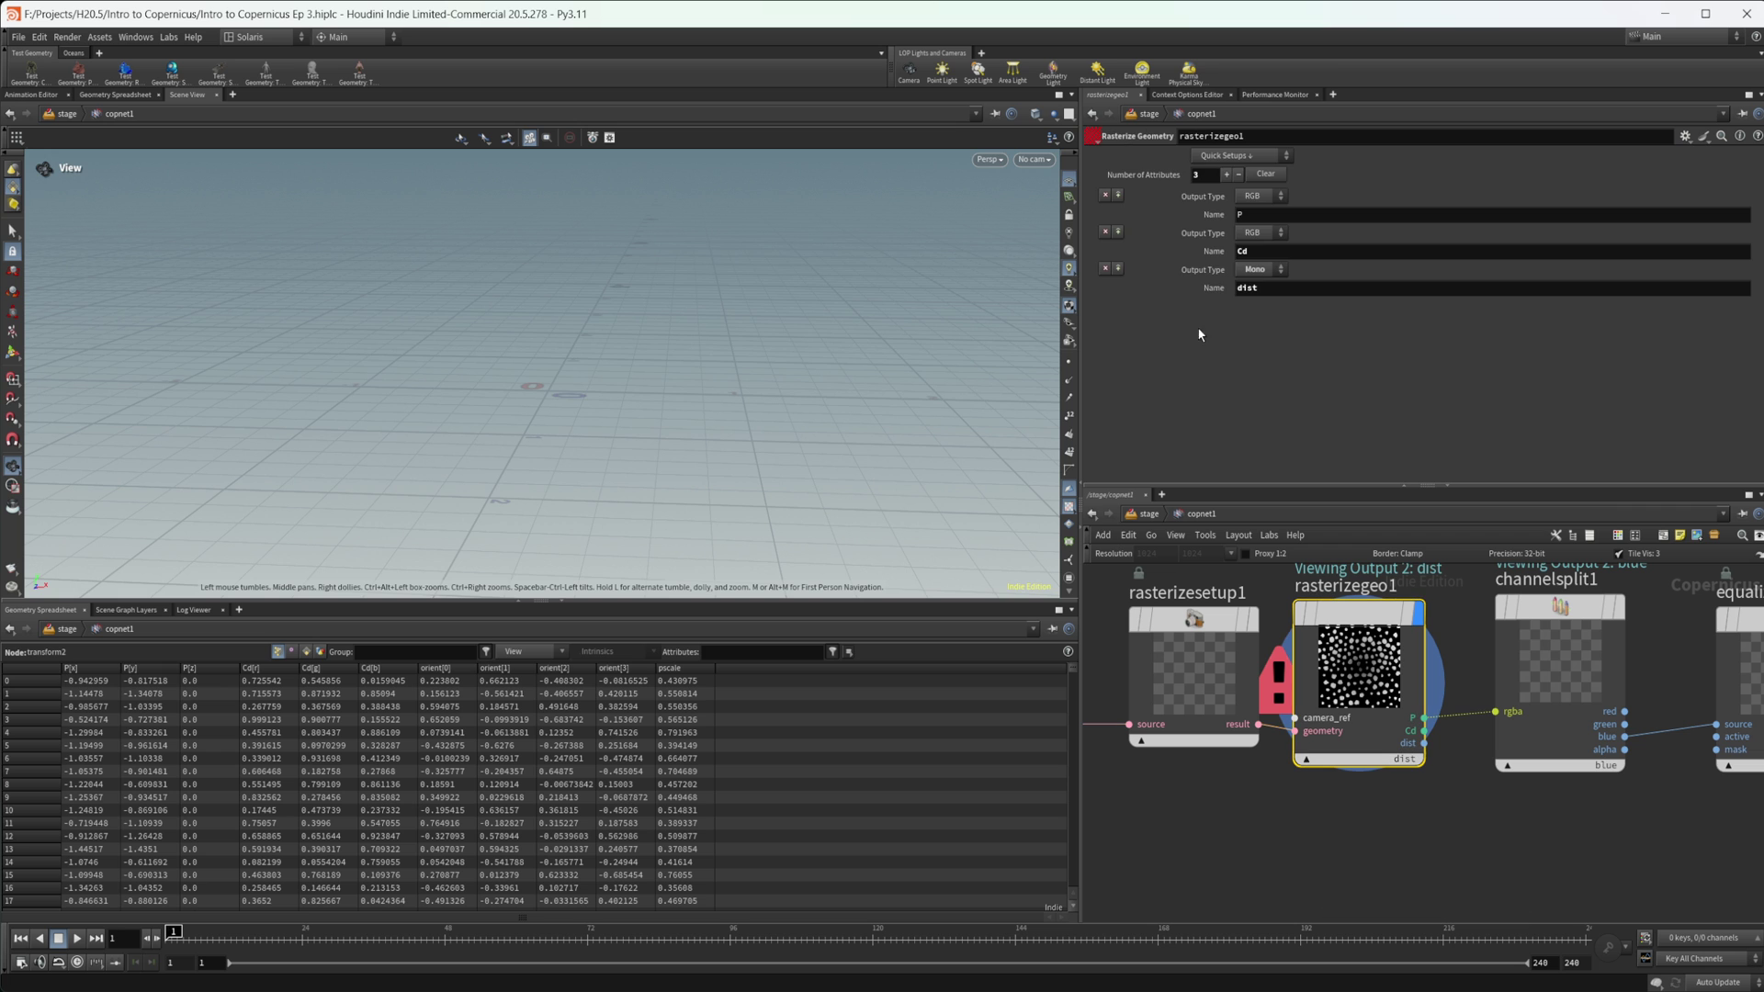
click(1105, 268)
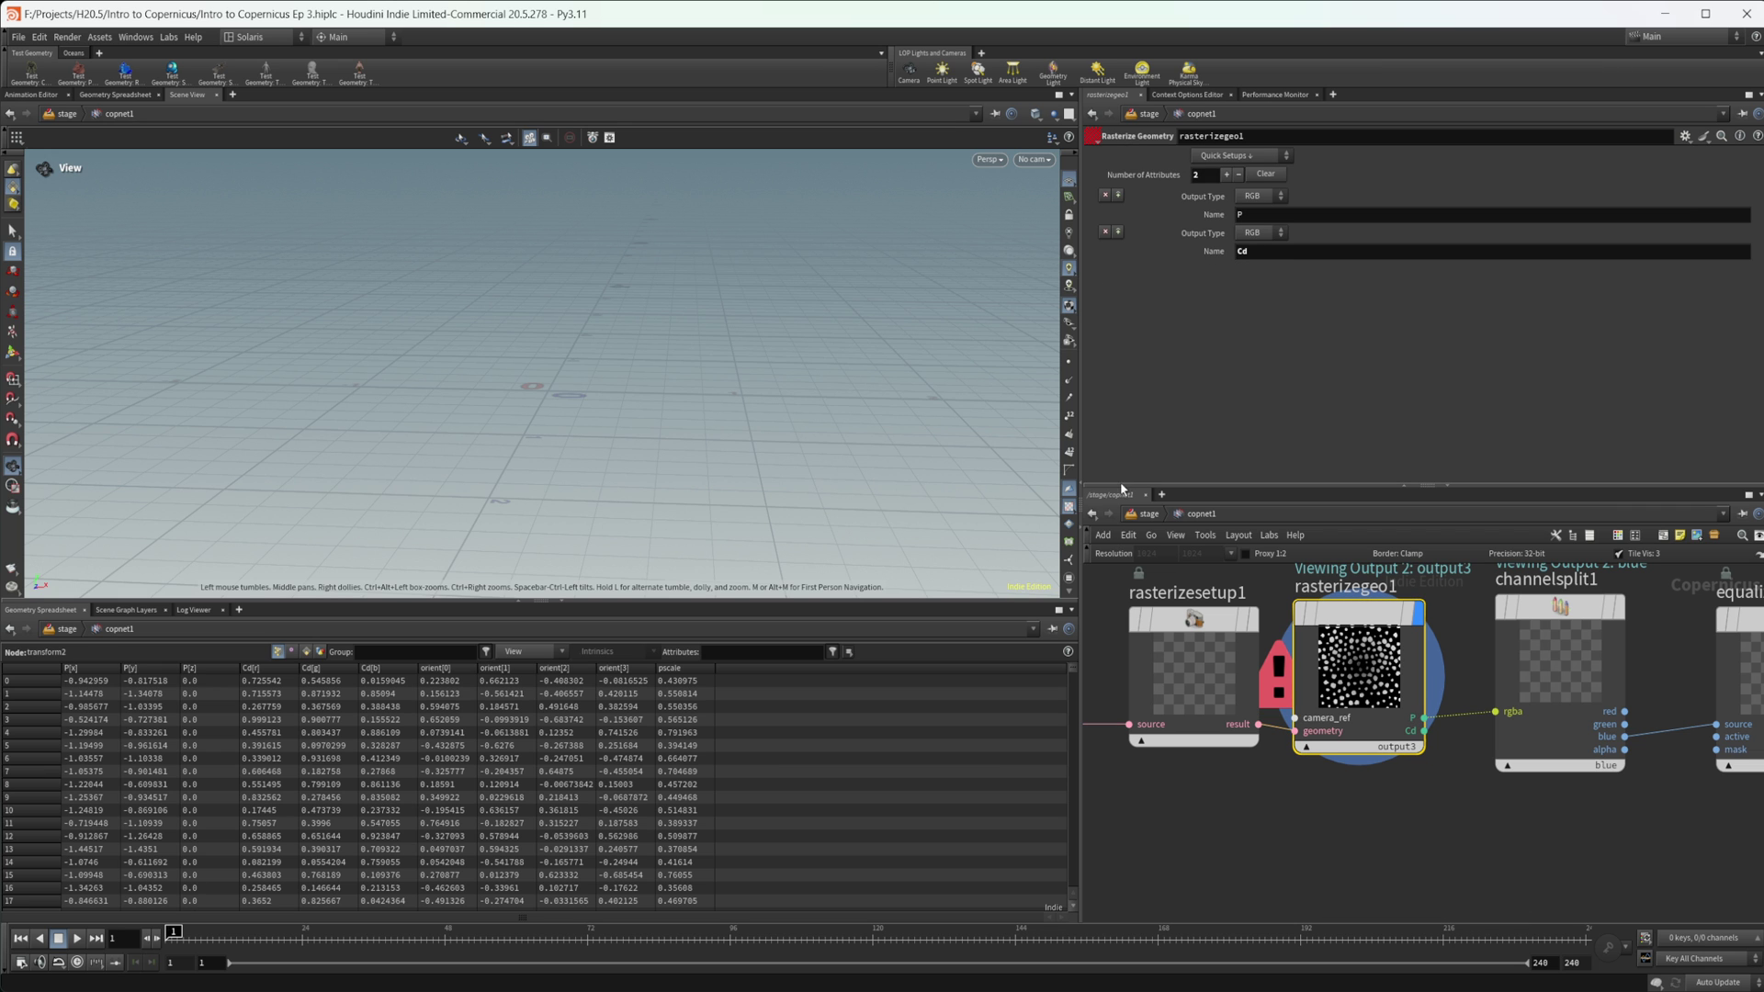
click(1412, 752)
click(1423, 753)
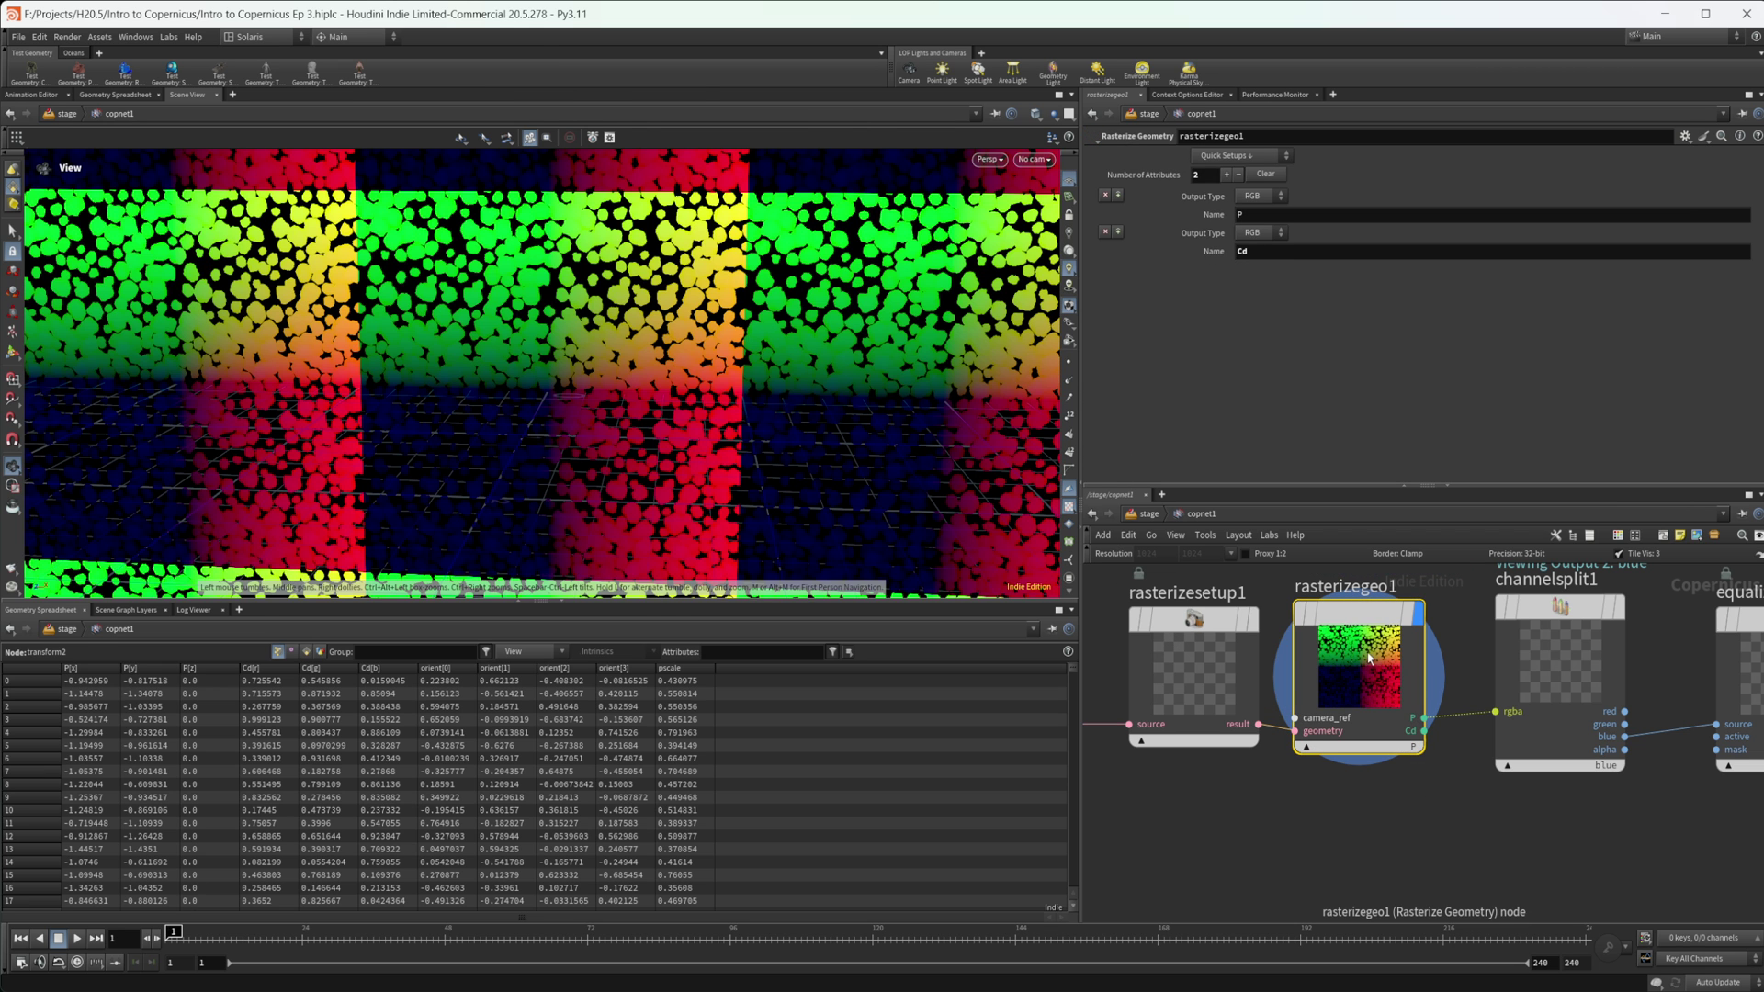
right_drag(767, 332, 450, 395)
Display the blue output of channelsplit1 and the result of equalize1 in the viewport.
middle_drag(1425, 807, 1283, 772)
click(1391, 648)
middle_drag(1363, 836, 1269, 863)
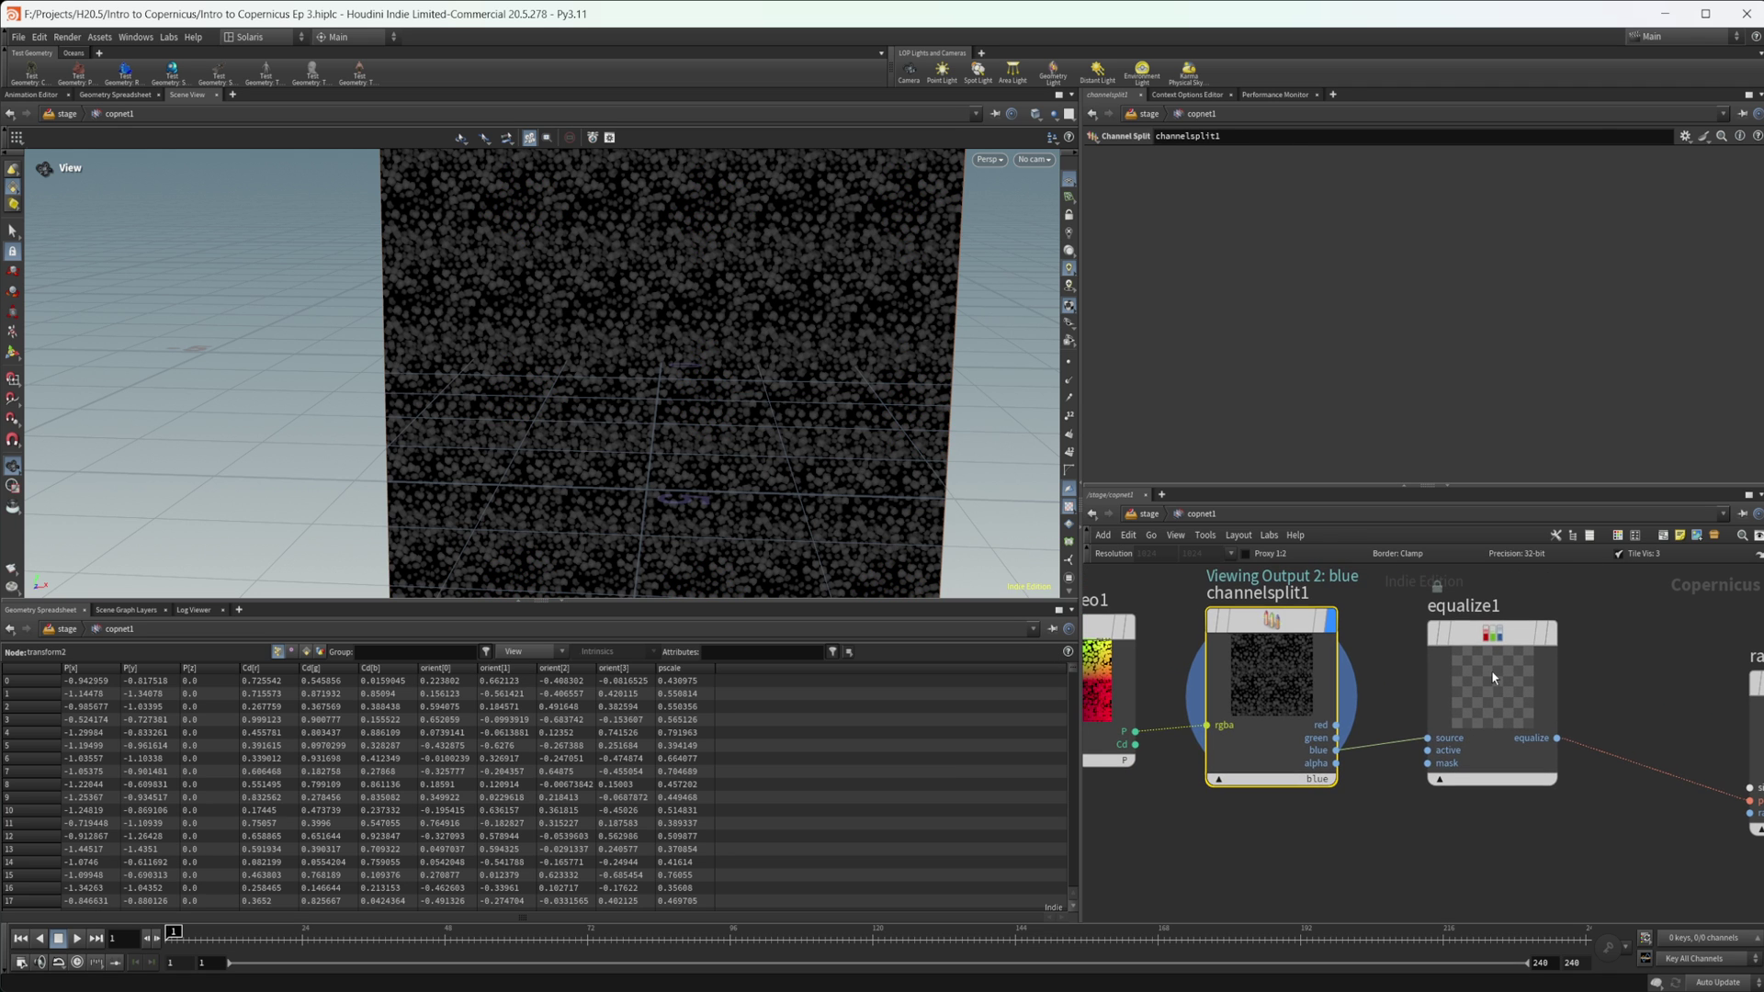
click(1492, 677)
scroll(1516, 833, down, 1)
middle_drag(1694, 798, 1512, 753)
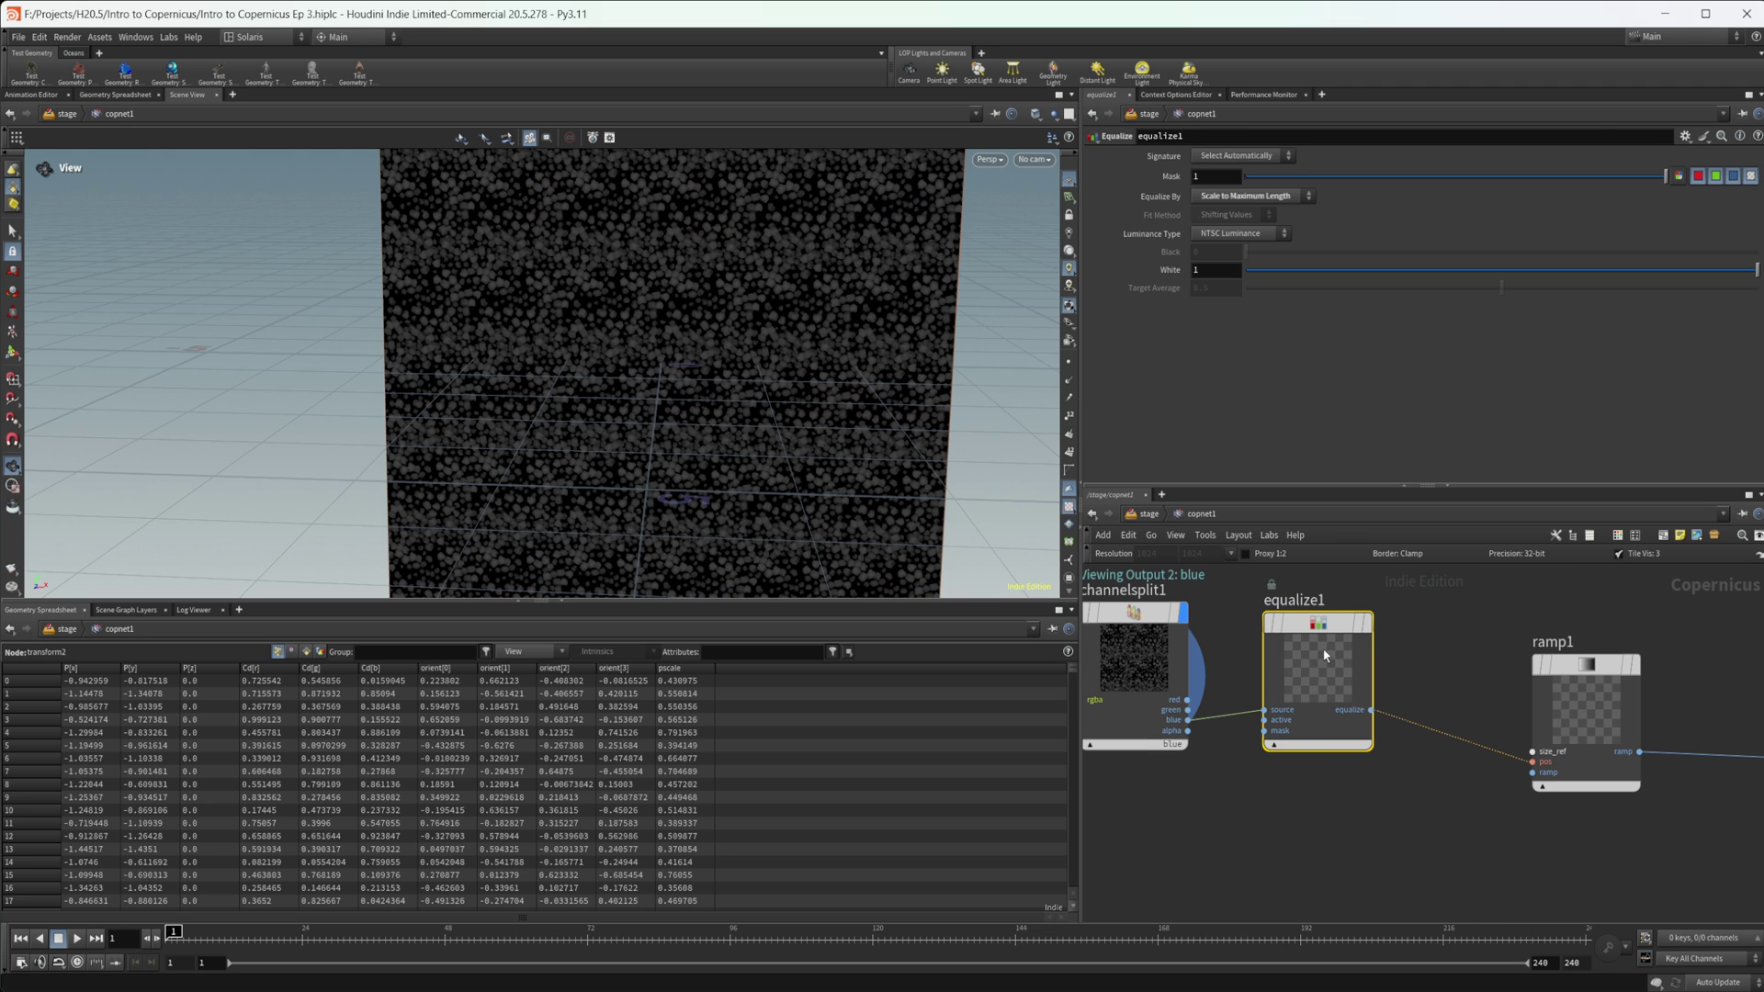
key(r)
right_drag(799, 439, 704, 458)
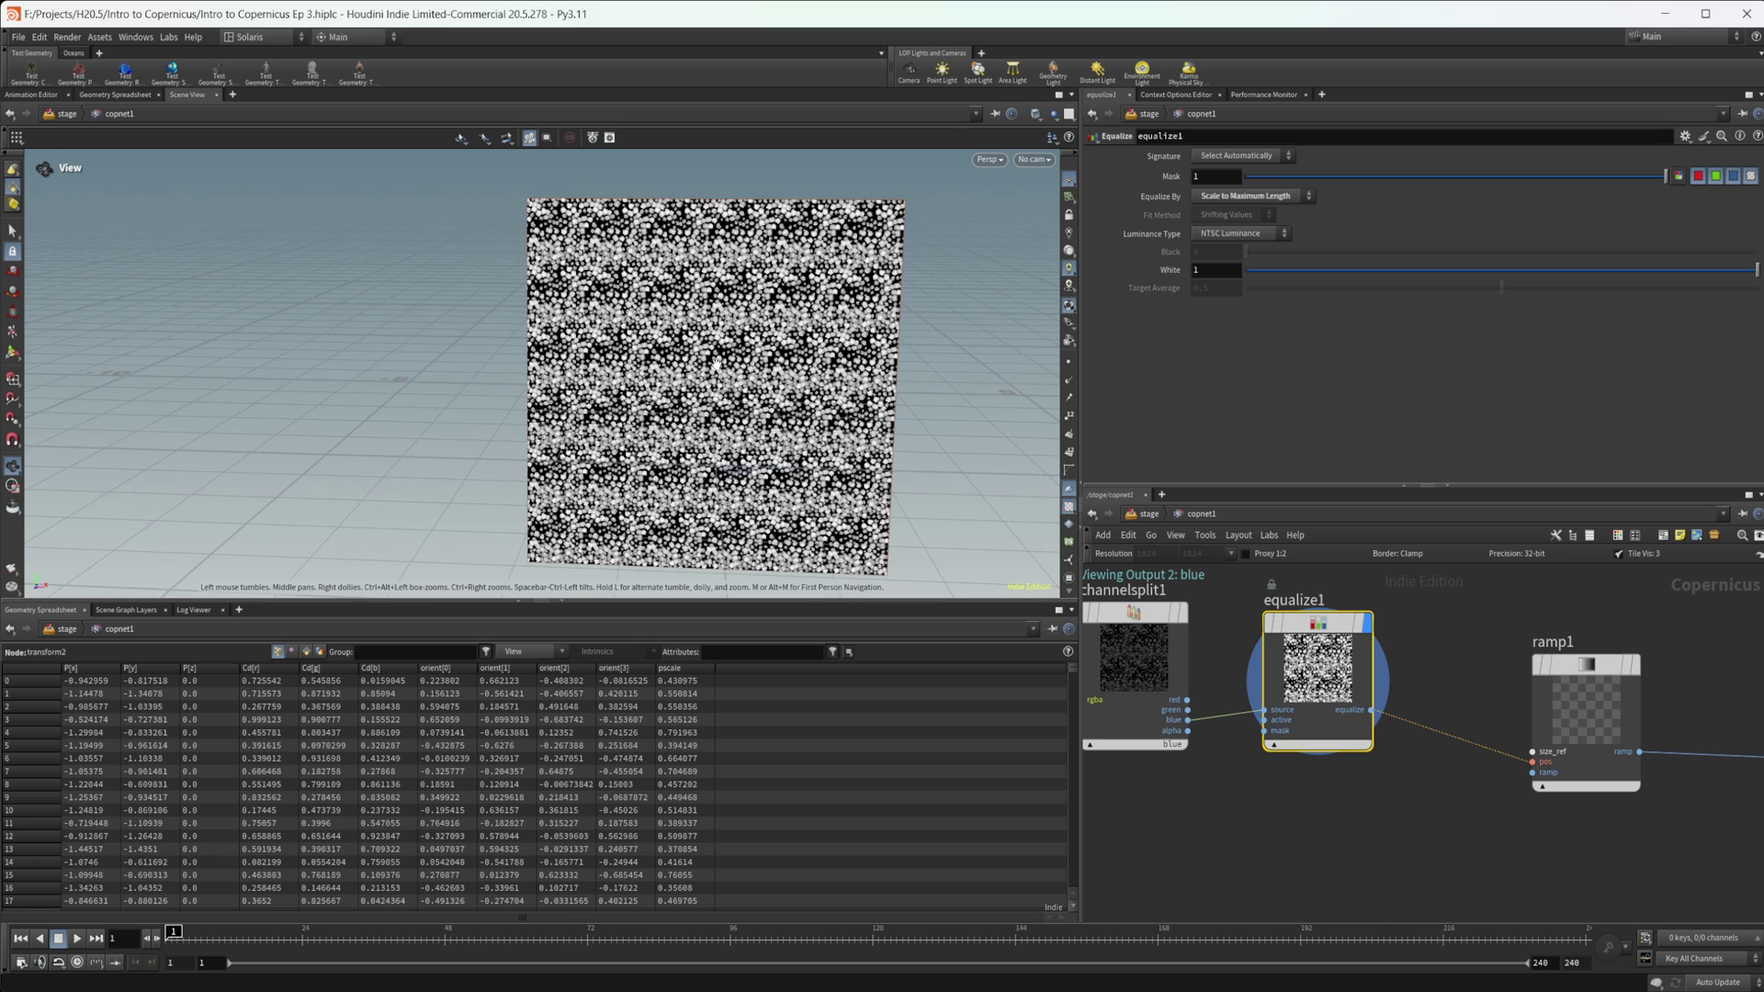
right_drag(716, 363, 959, 356)
Reopen the sopimport1 network and set the Force Total Count of scatter1 to 37.
middle_drag(1122, 793, 1673, 842)
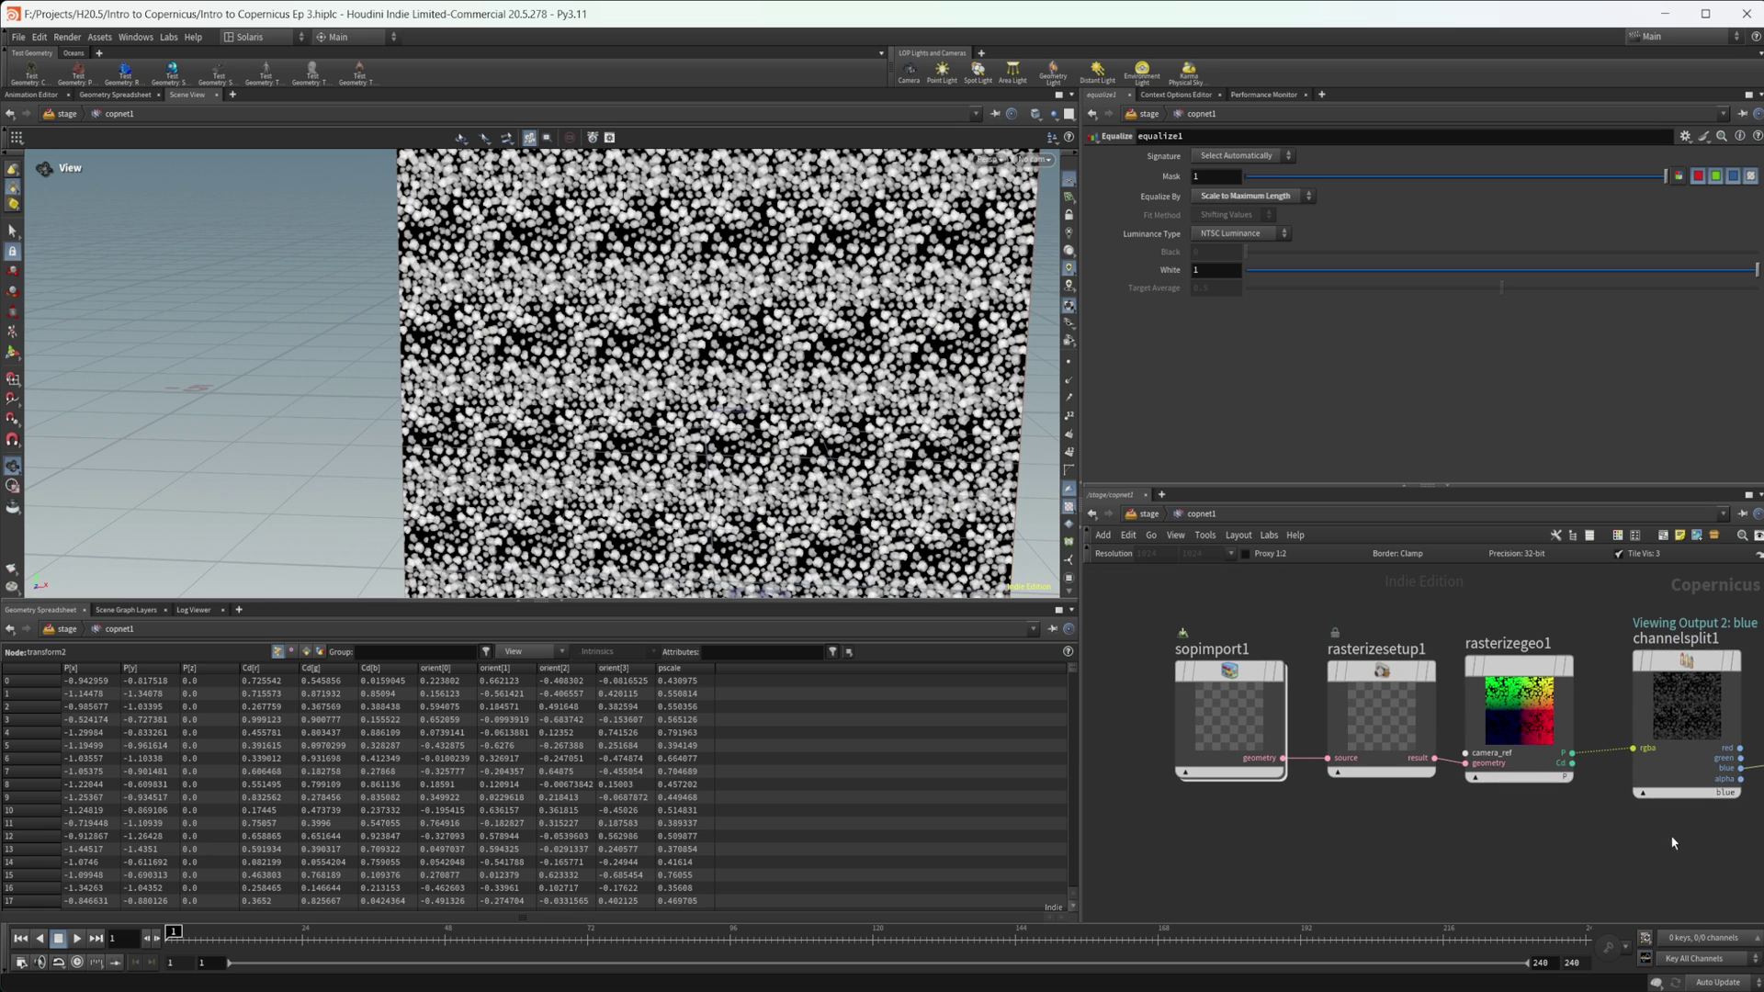
middle_drag(1360, 759, 1304, 745)
double_click(1155, 678)
middle_drag(1405, 579, 1358, 741)
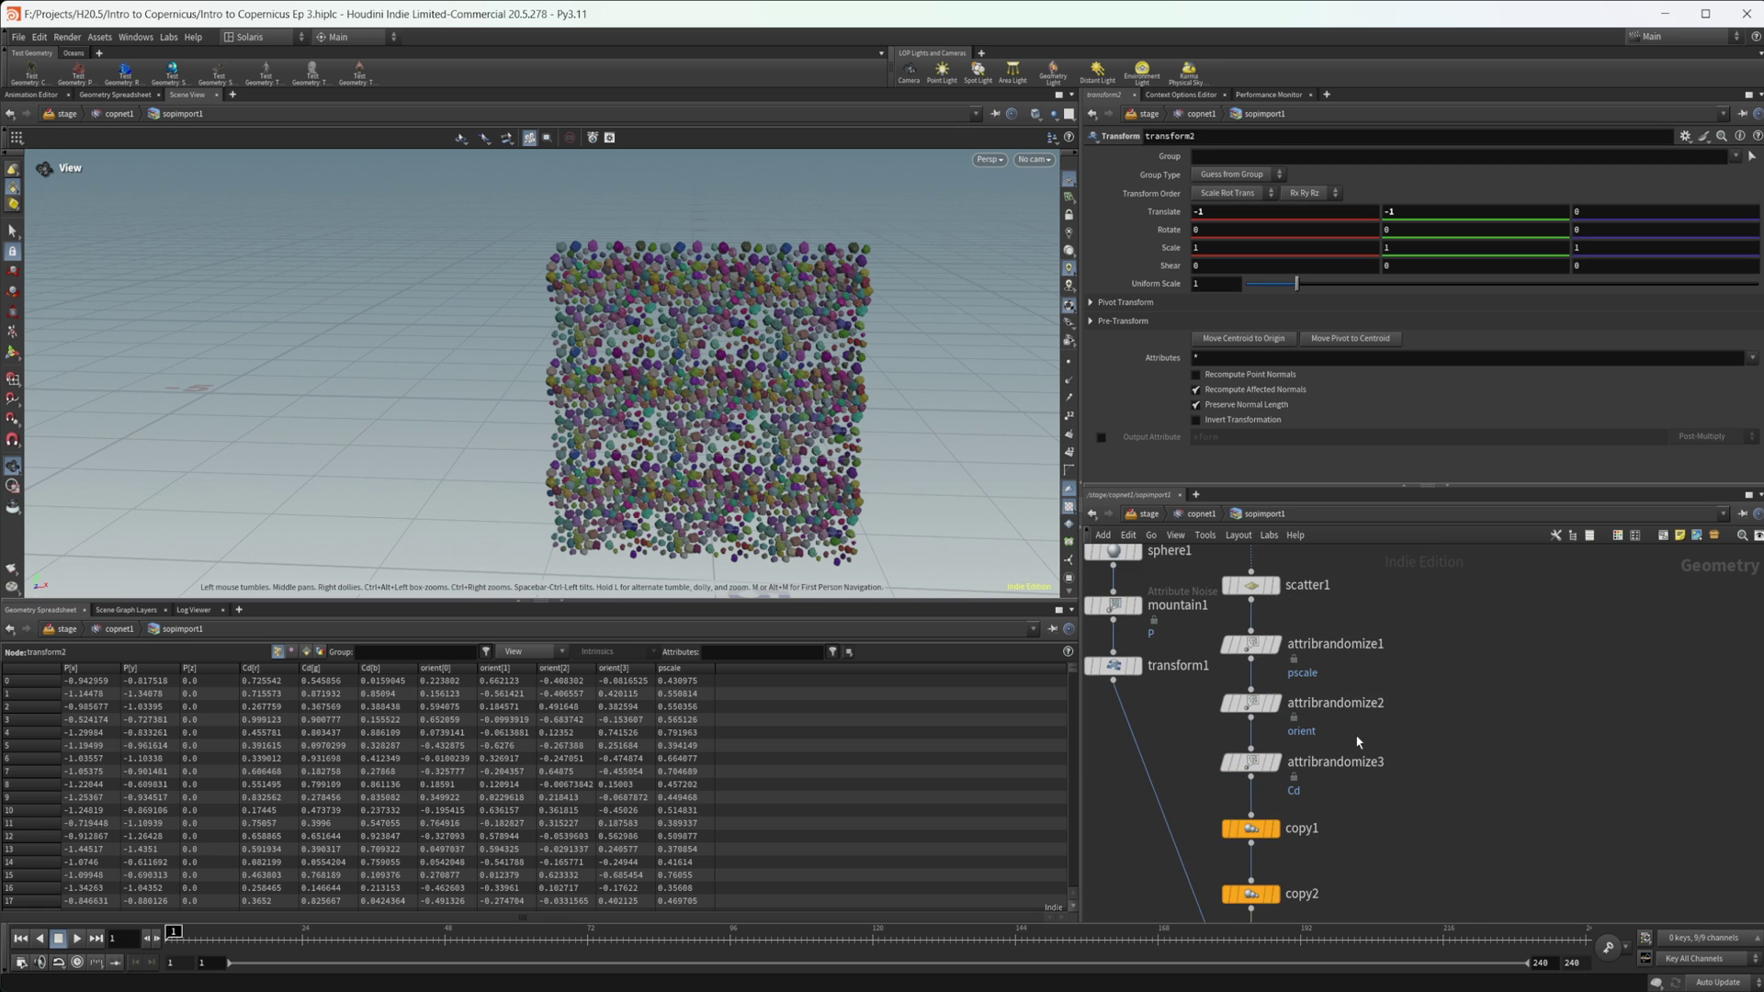
middle_drag(1323, 630, 1320, 716)
click(1250, 680)
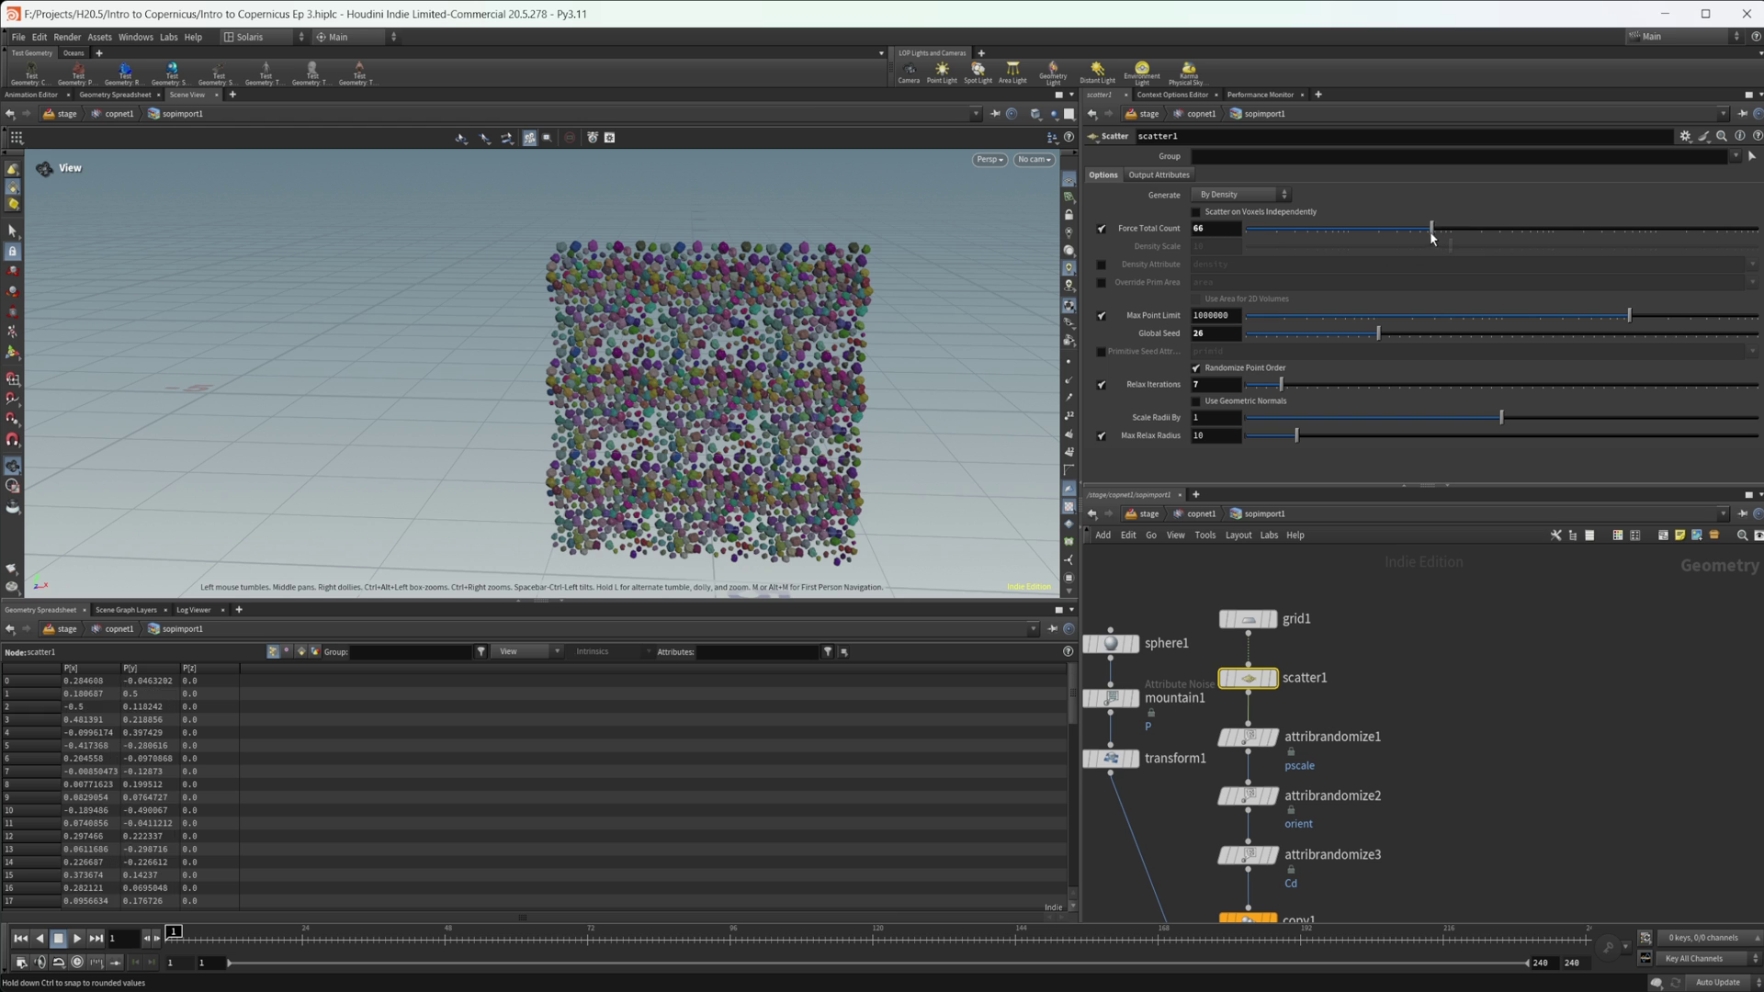
drag(1450, 228, 1405, 236)
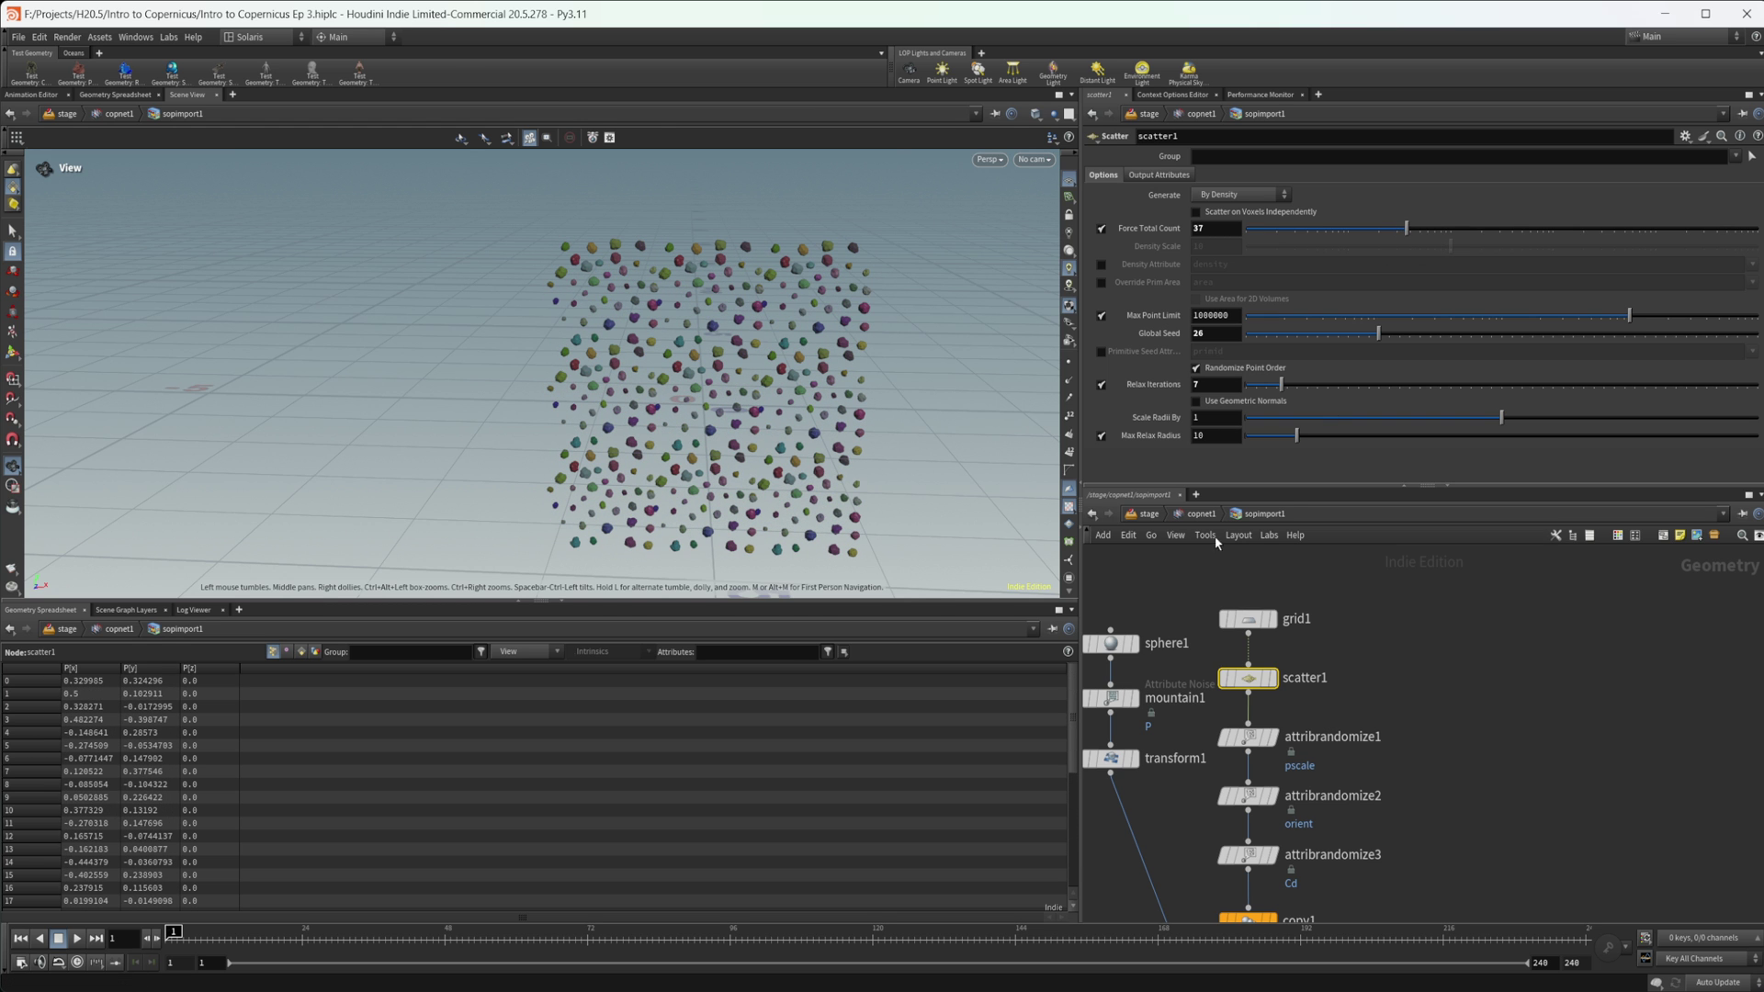
Return to copnet1 and view the equalized pattern of the reduced rock scatter.
click(1200, 513)
middle_drag(1355, 844, 1322, 858)
right_drag(755, 368, 689, 340)
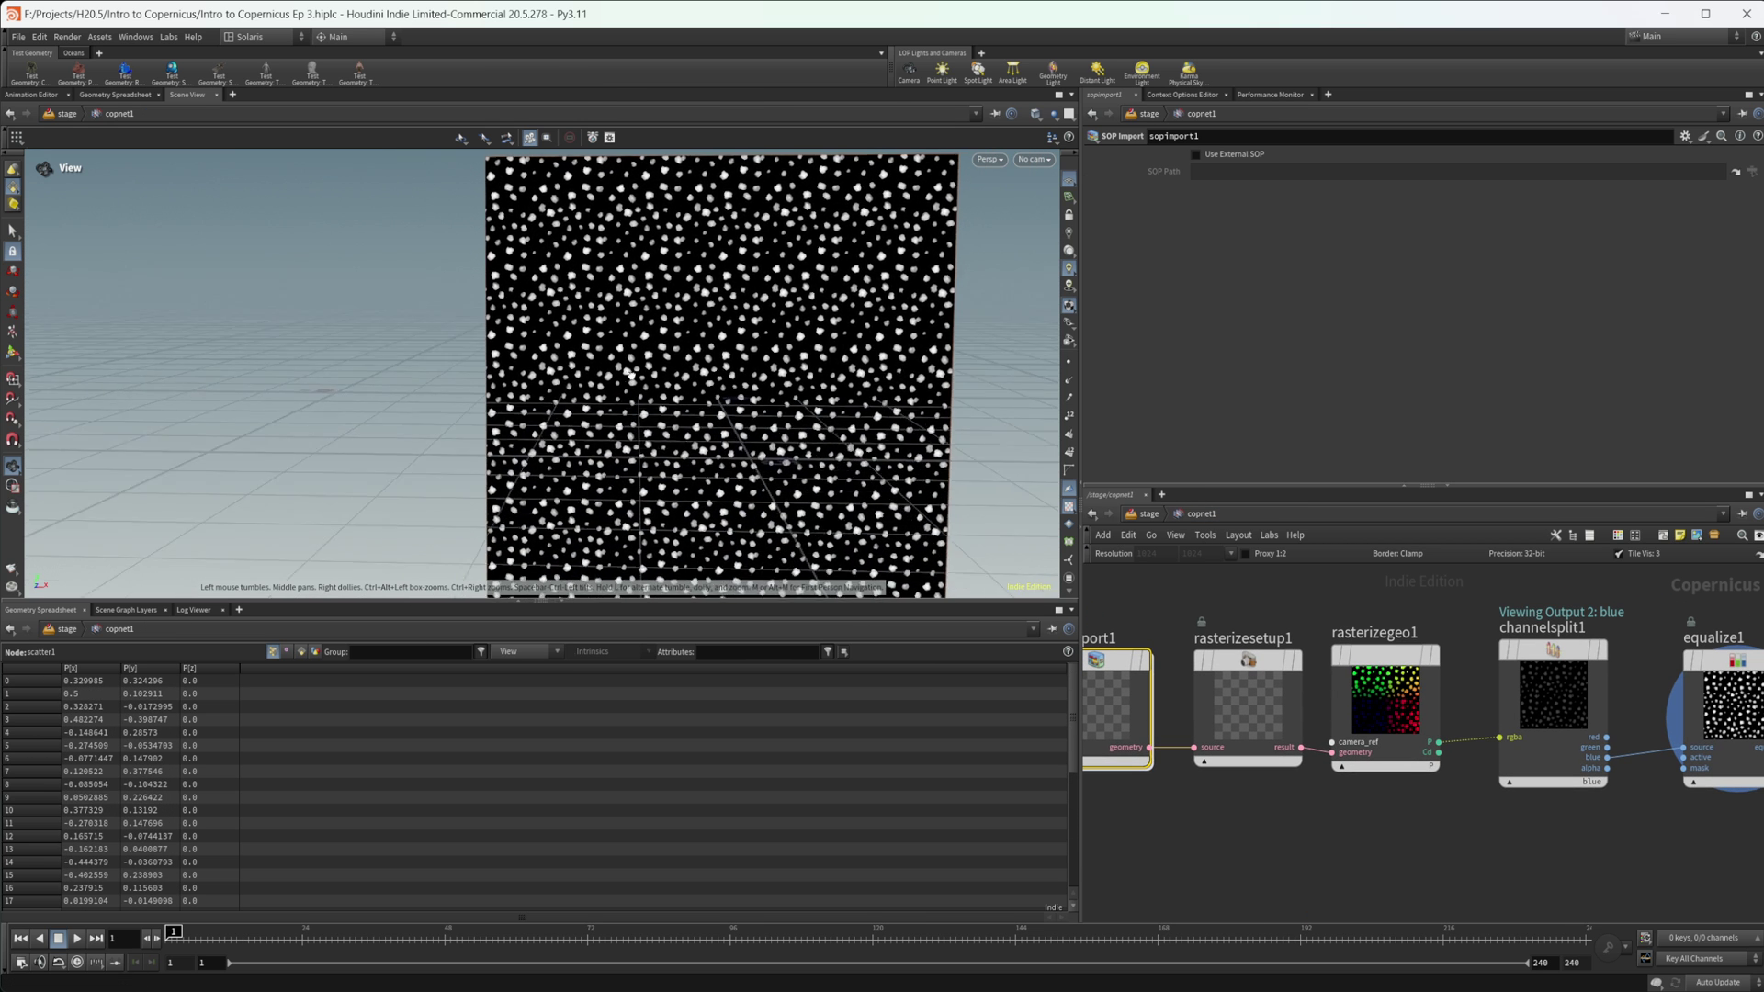
drag(689, 340, 630, 366)
right_drag(735, 376, 868, 383)
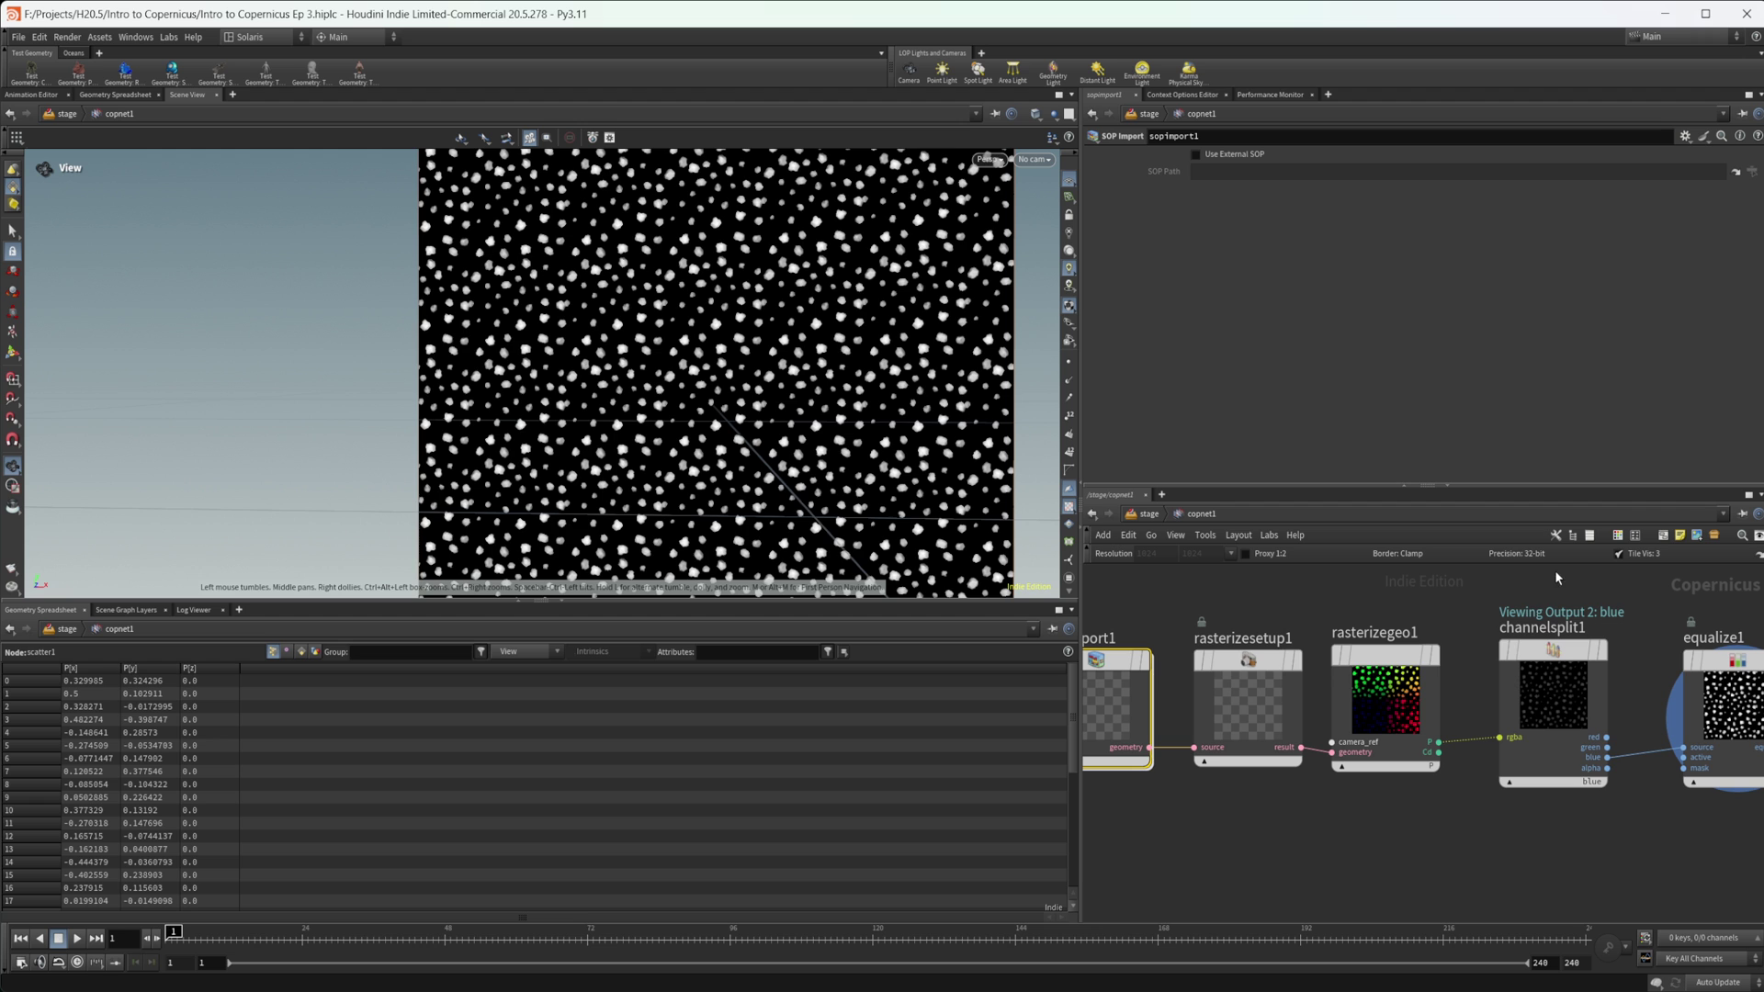
Turn the tile visualization off and back on to compare a single tile with the repeated pattern.
click(1620, 553)
right_drag(629, 298, 996, 318)
middle_drag(732, 311, 647, 311)
right_drag(647, 310, 896, 321)
click(1650, 556)
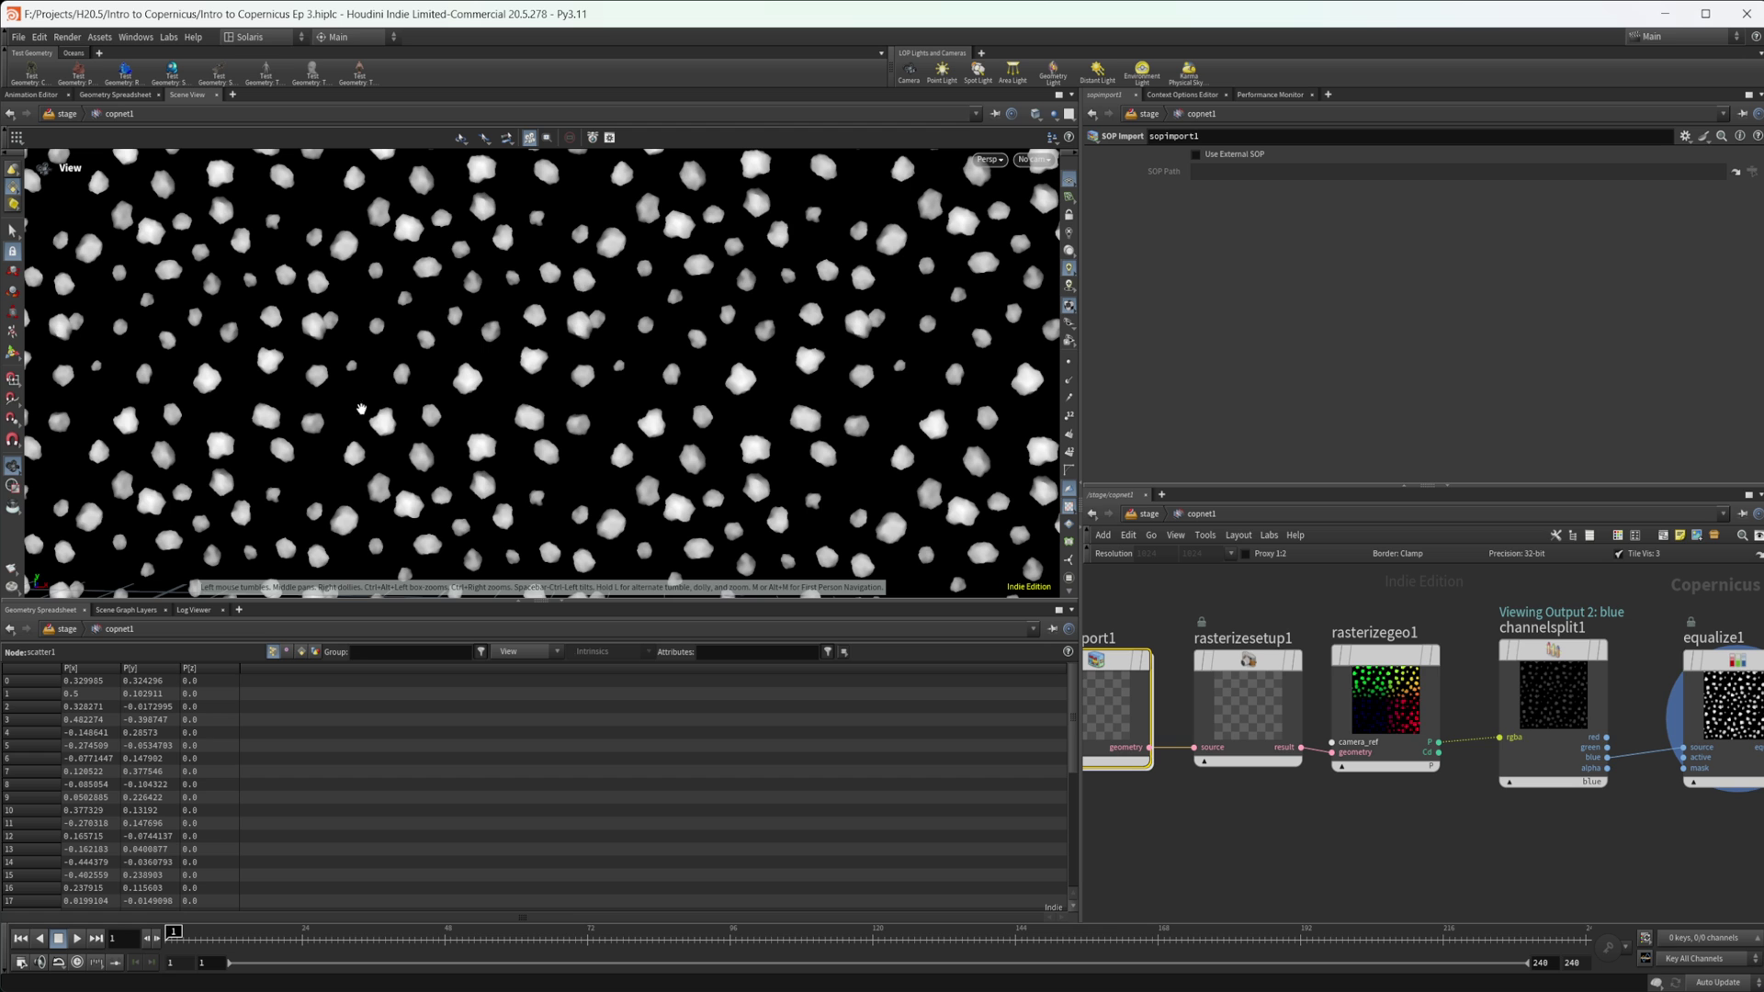
Examine the tiled rock pattern up close and as a whole for visible seams.
right_drag(767, 409, 562, 332)
middle_drag(562, 333, 407, 297)
right_drag(407, 297, 453, 398)
drag(453, 397, 442, 398)
drag(621, 496, 432, 345)
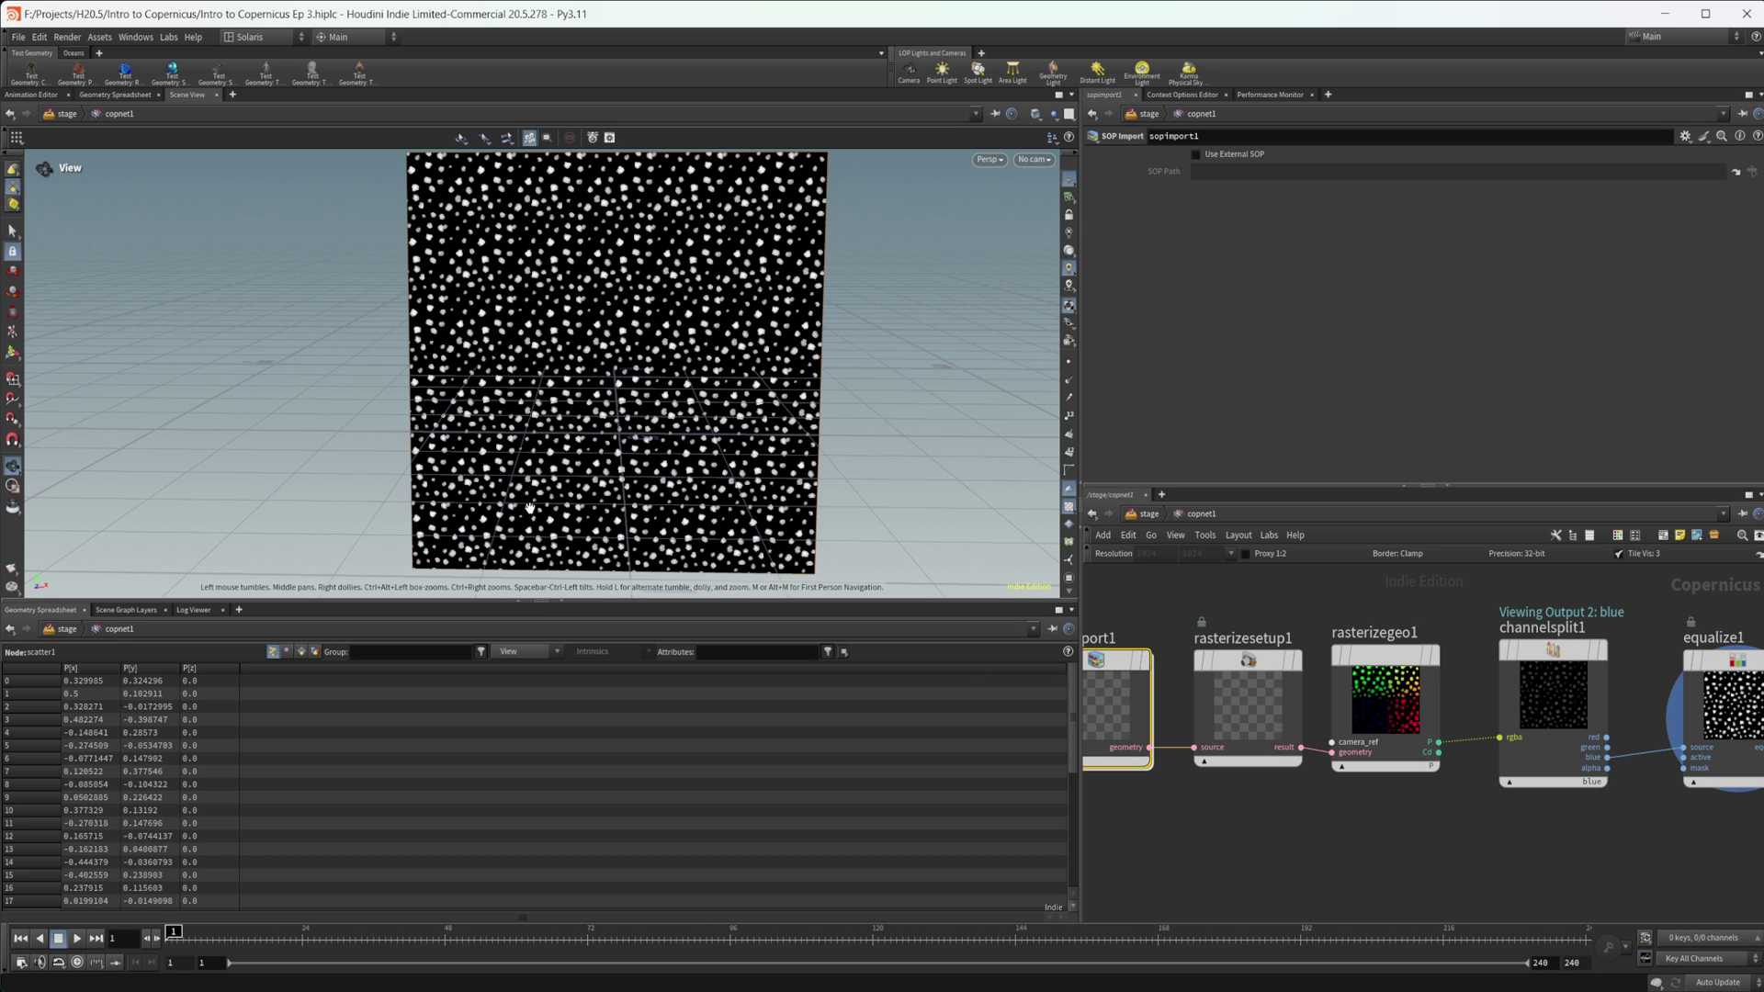
middle_drag(1205, 798, 1450, 814)
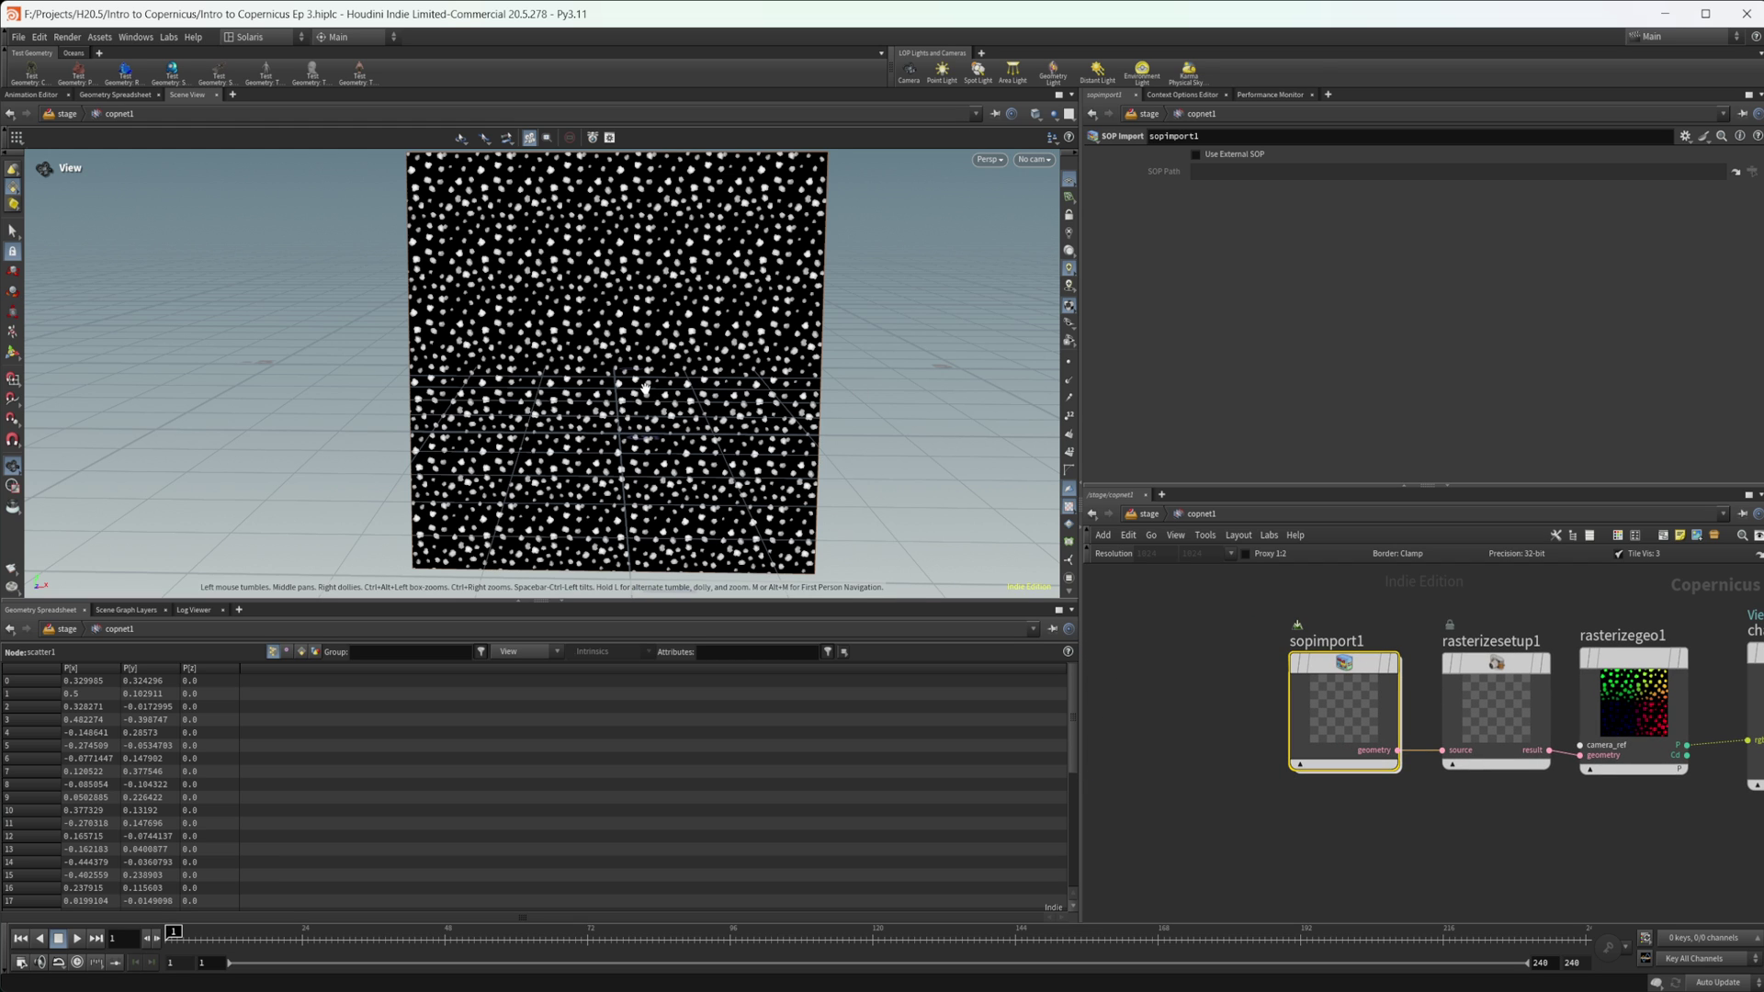
drag(645, 388, 647, 312)
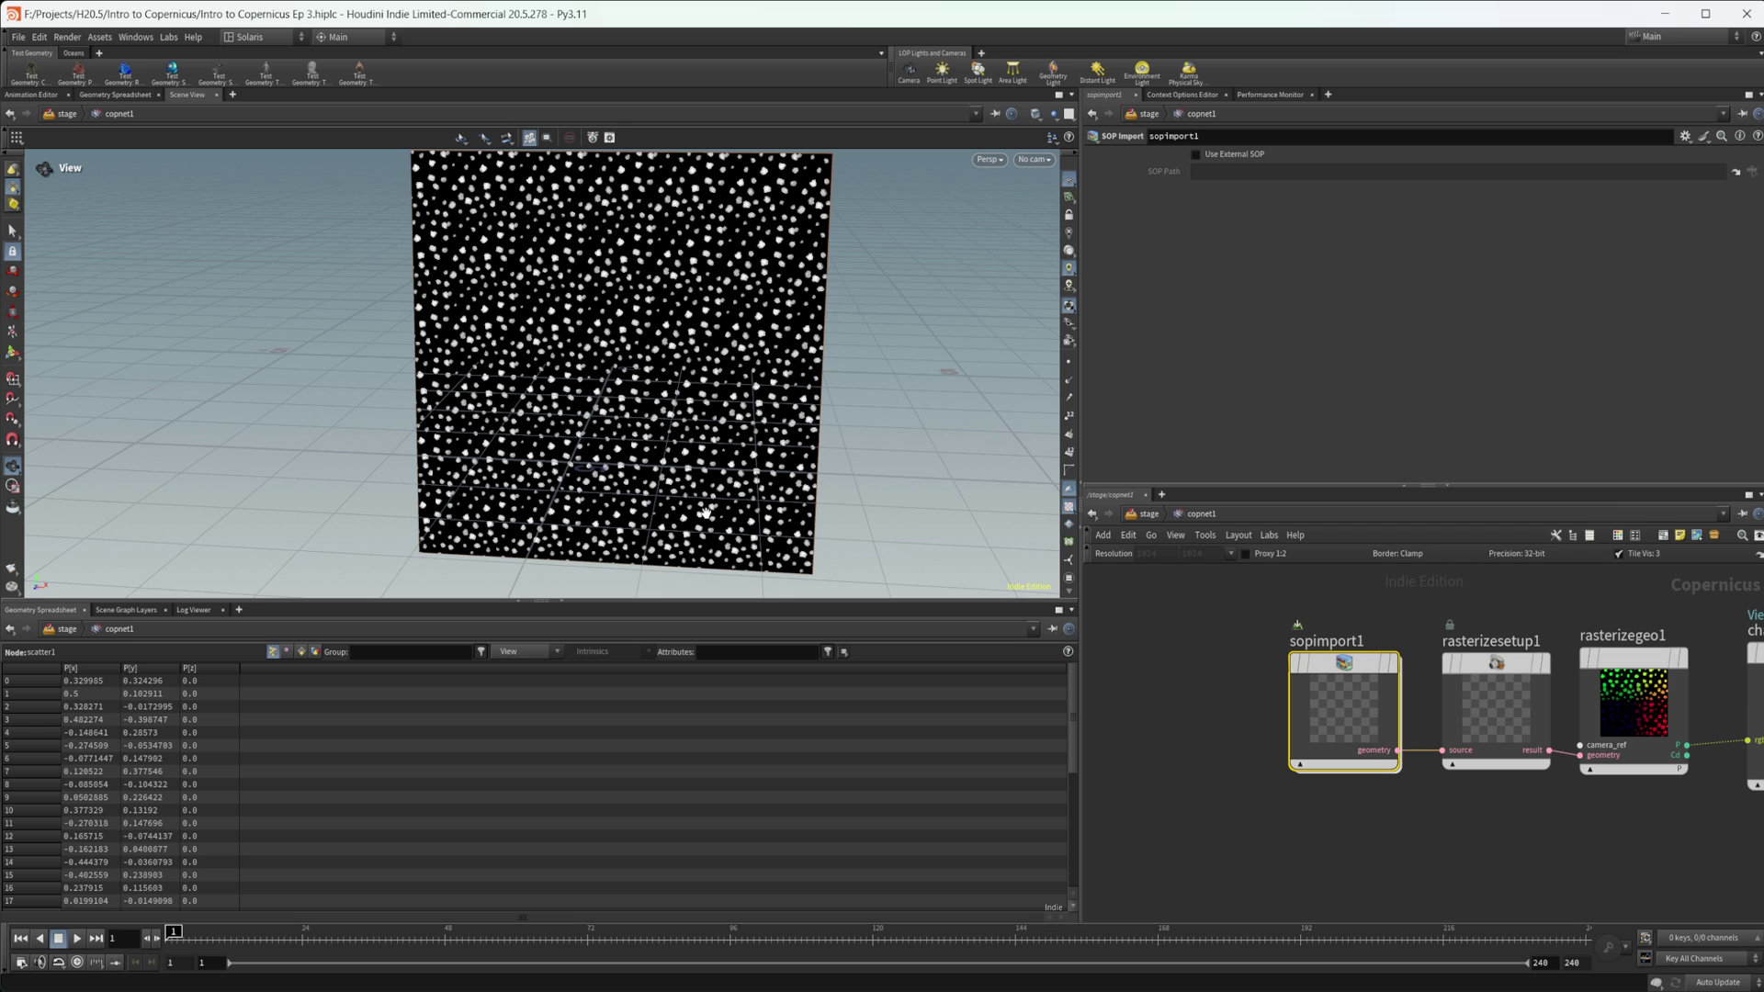
Reopen the sopimport1 network and bypass copy1, copy2 and transform2.
middle_drag(1409, 865, 1275, 869)
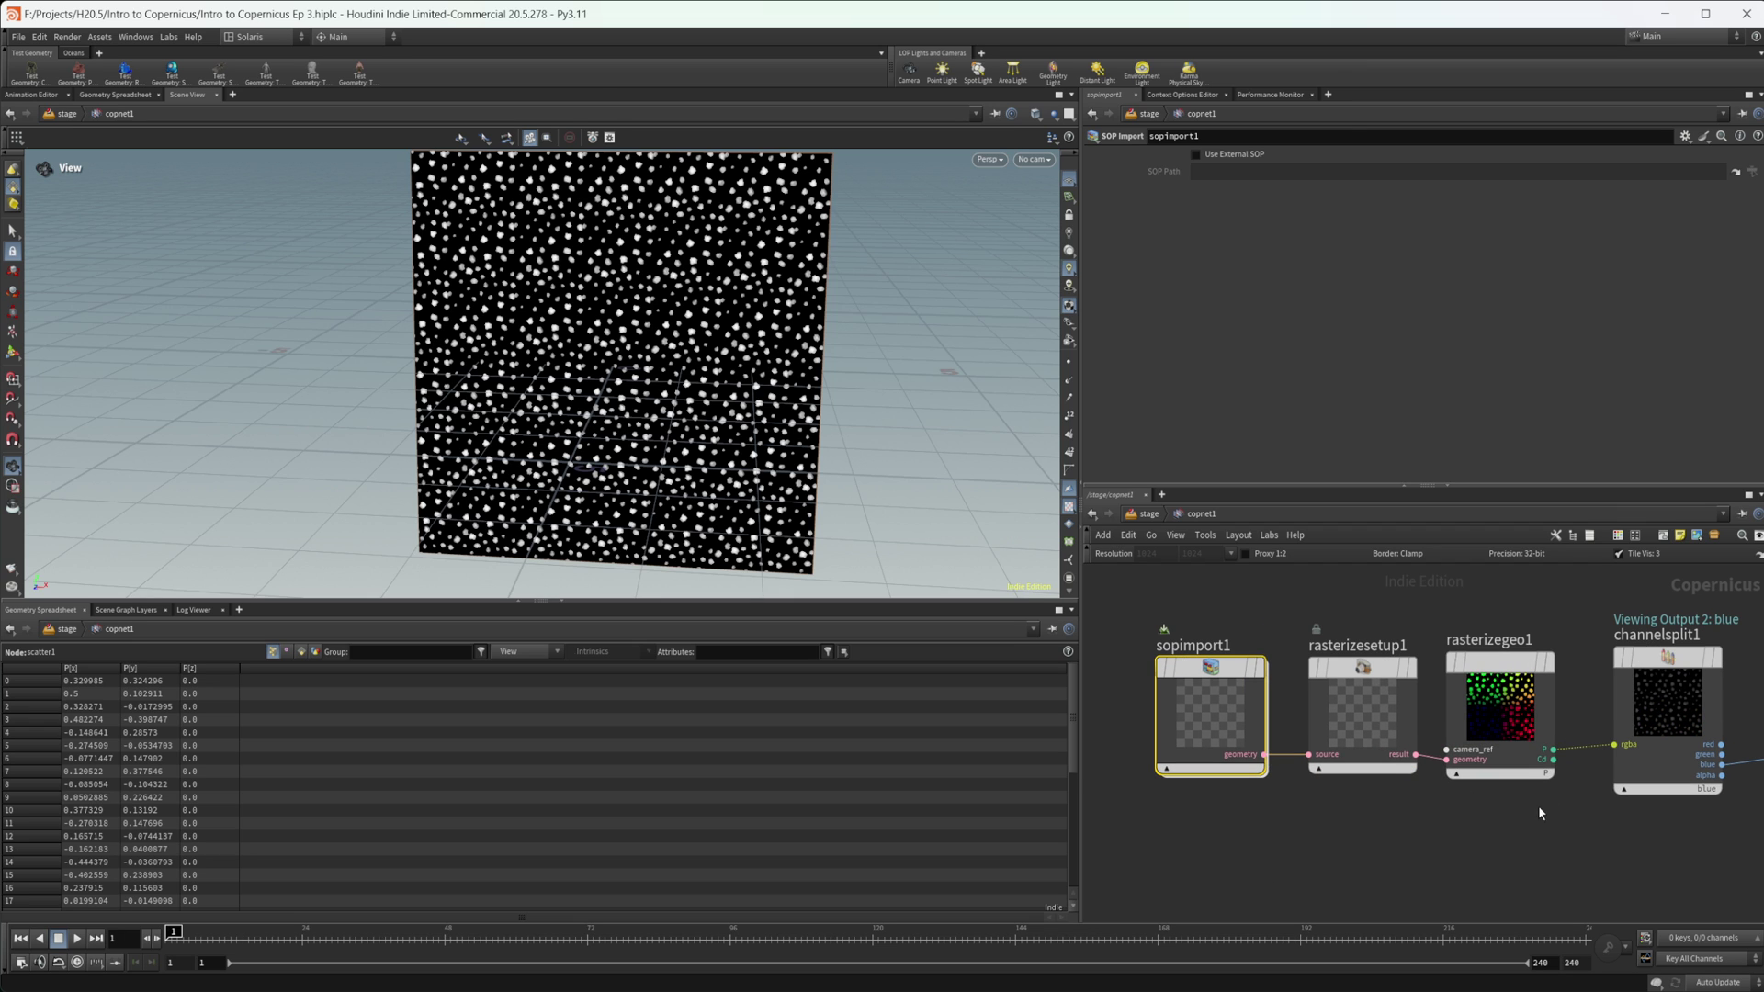
middle_drag(1539, 813, 1418, 833)
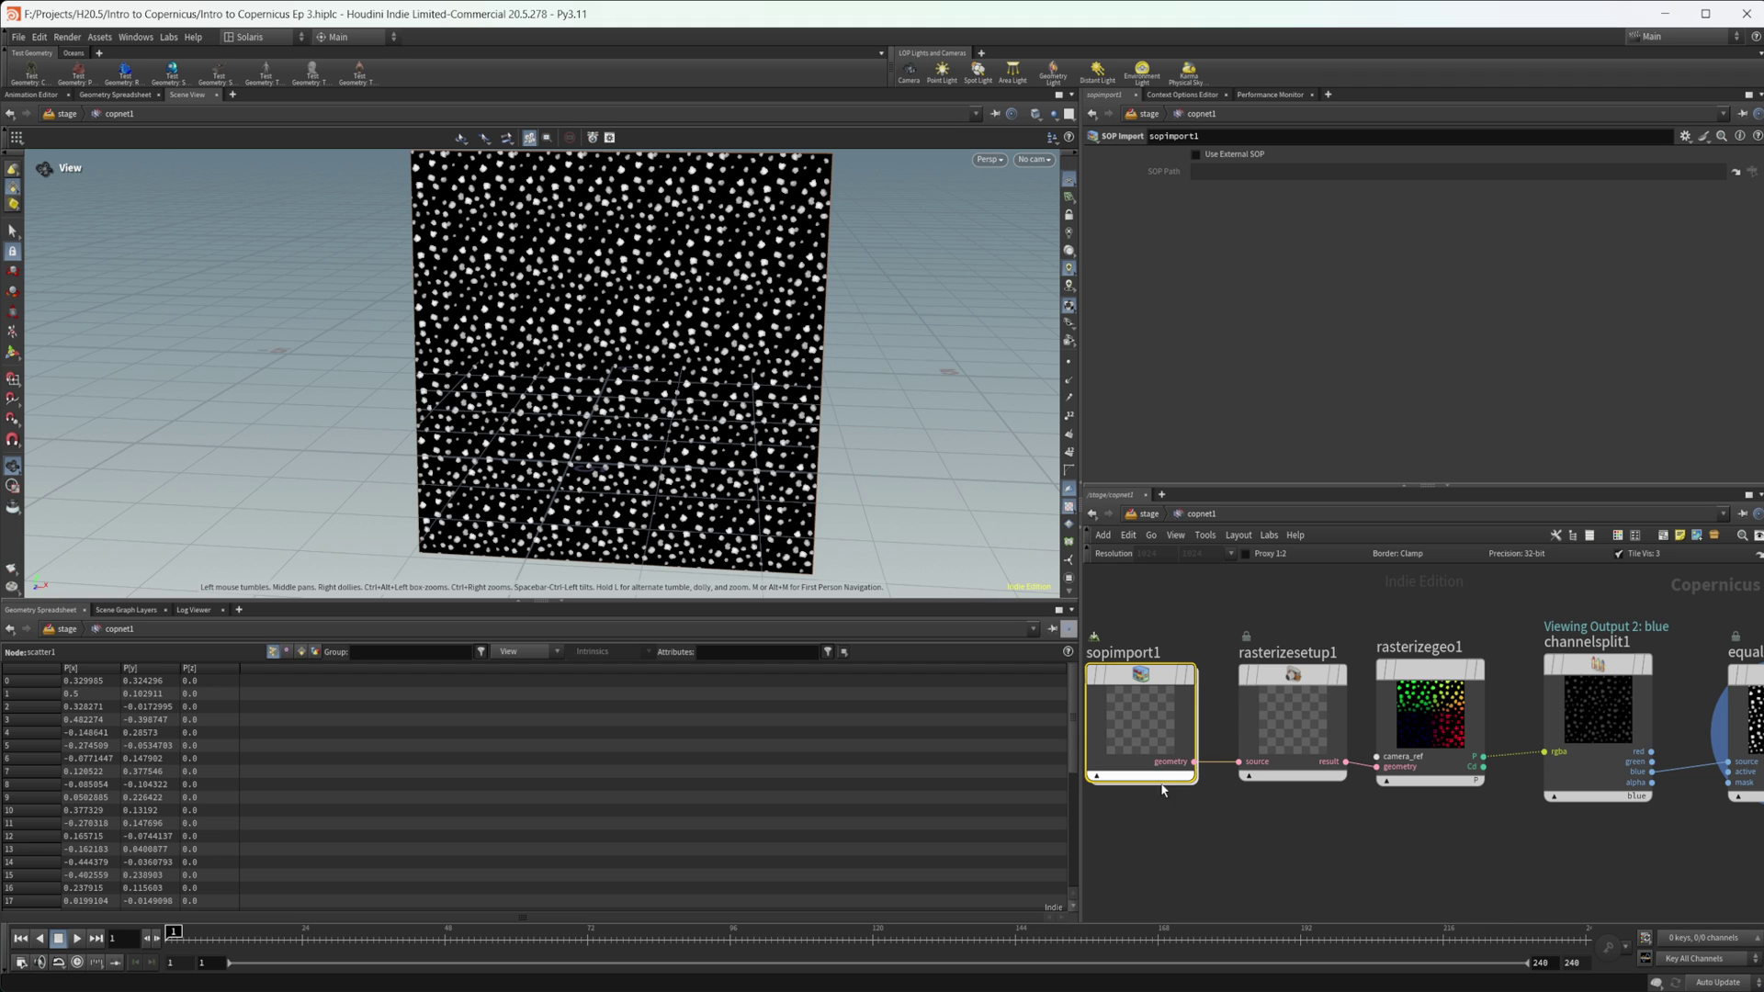
double_click(1157, 687)
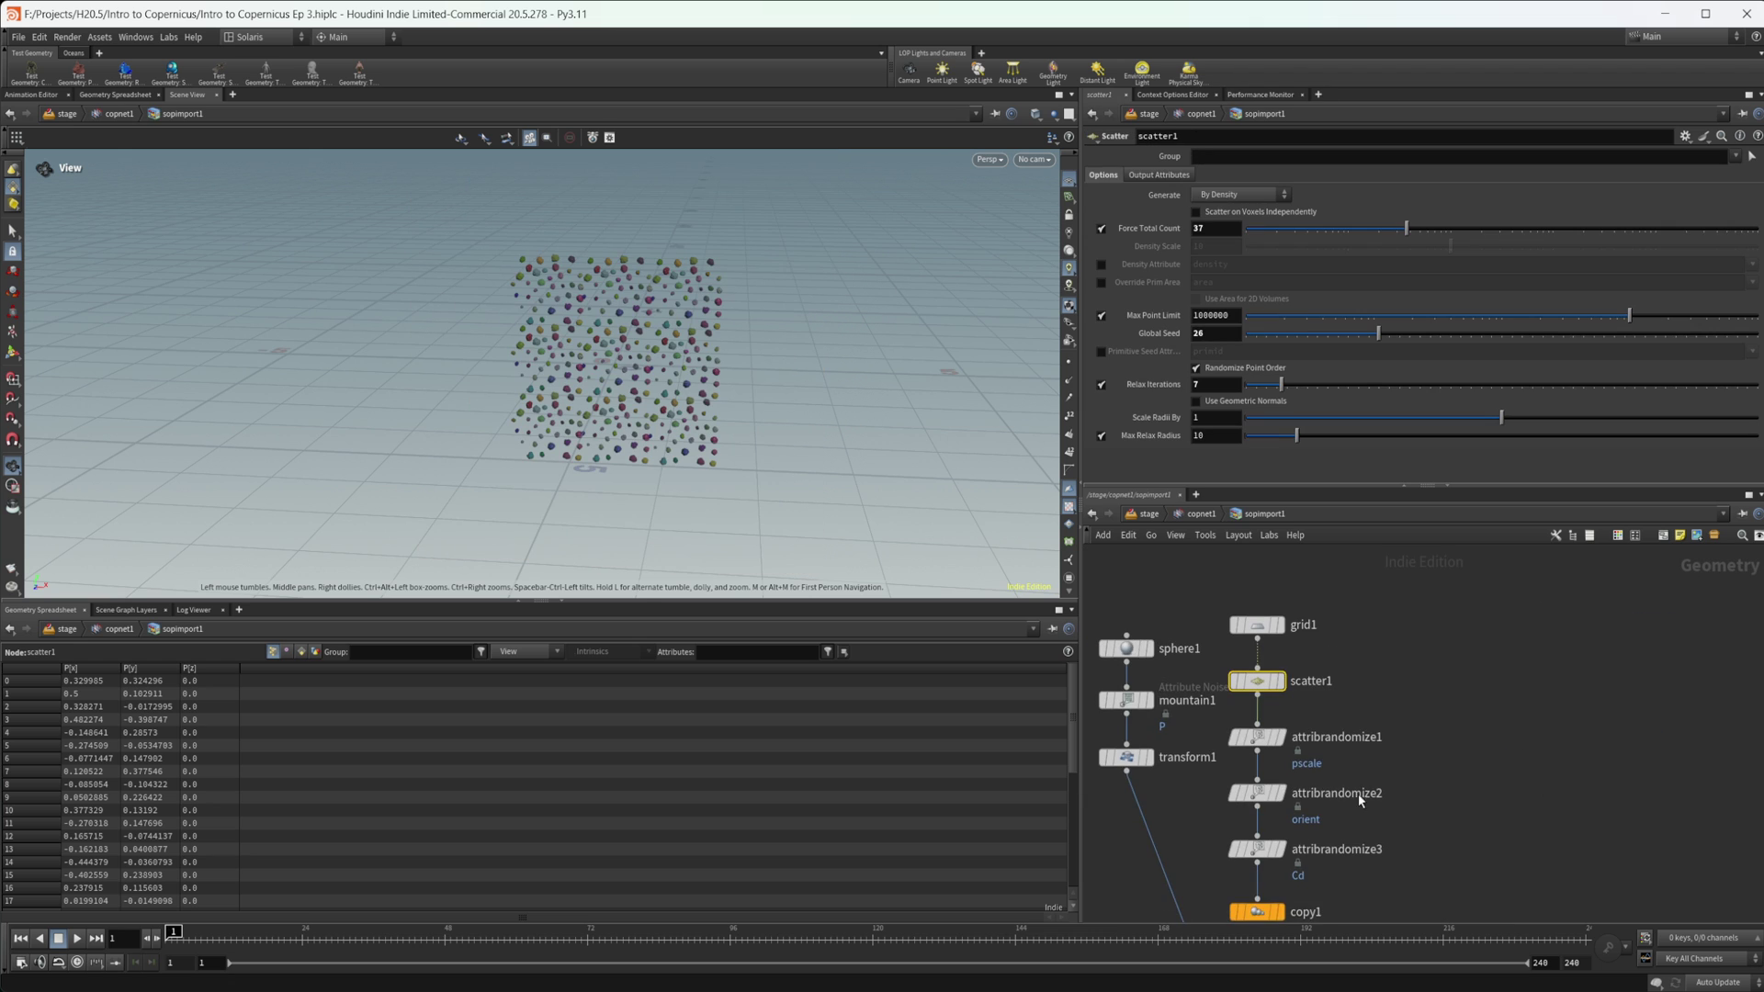
mouse_move(1367, 793)
middle_down()
mouse_move(1359, 721)
mouse_move(1351, 821)
middle_up()
scroll(1356, 732, up, 2)
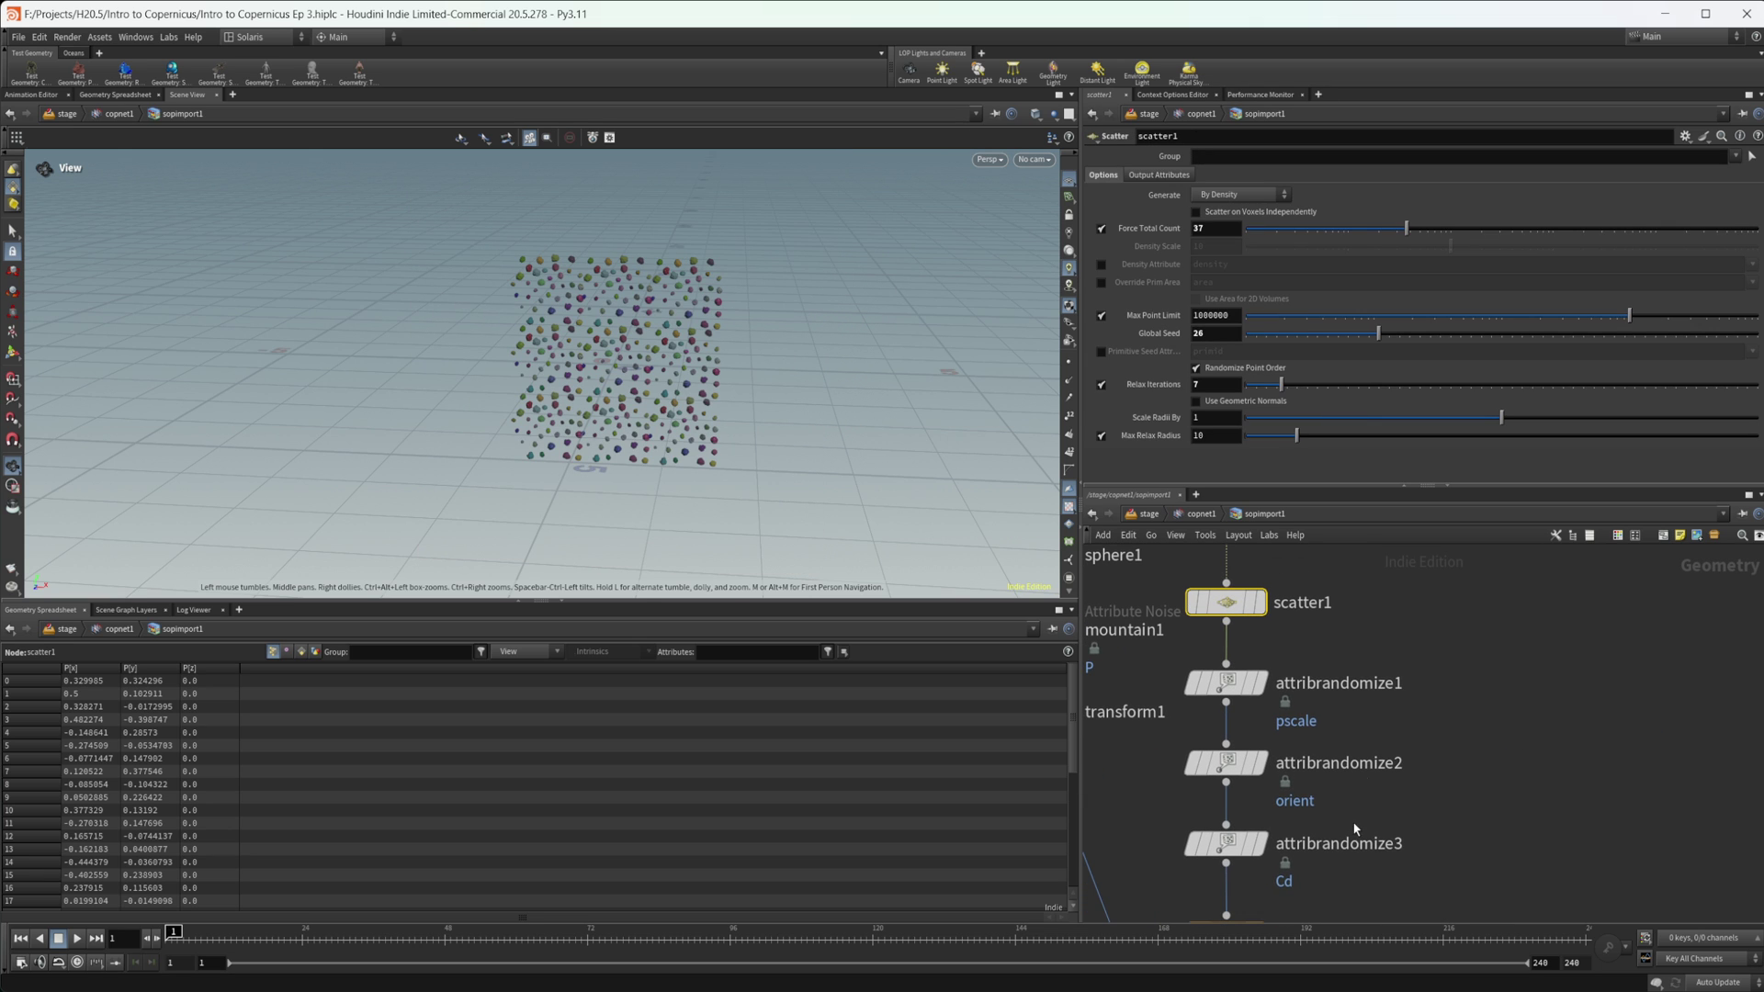
middle_drag(1358, 727, 1370, 739)
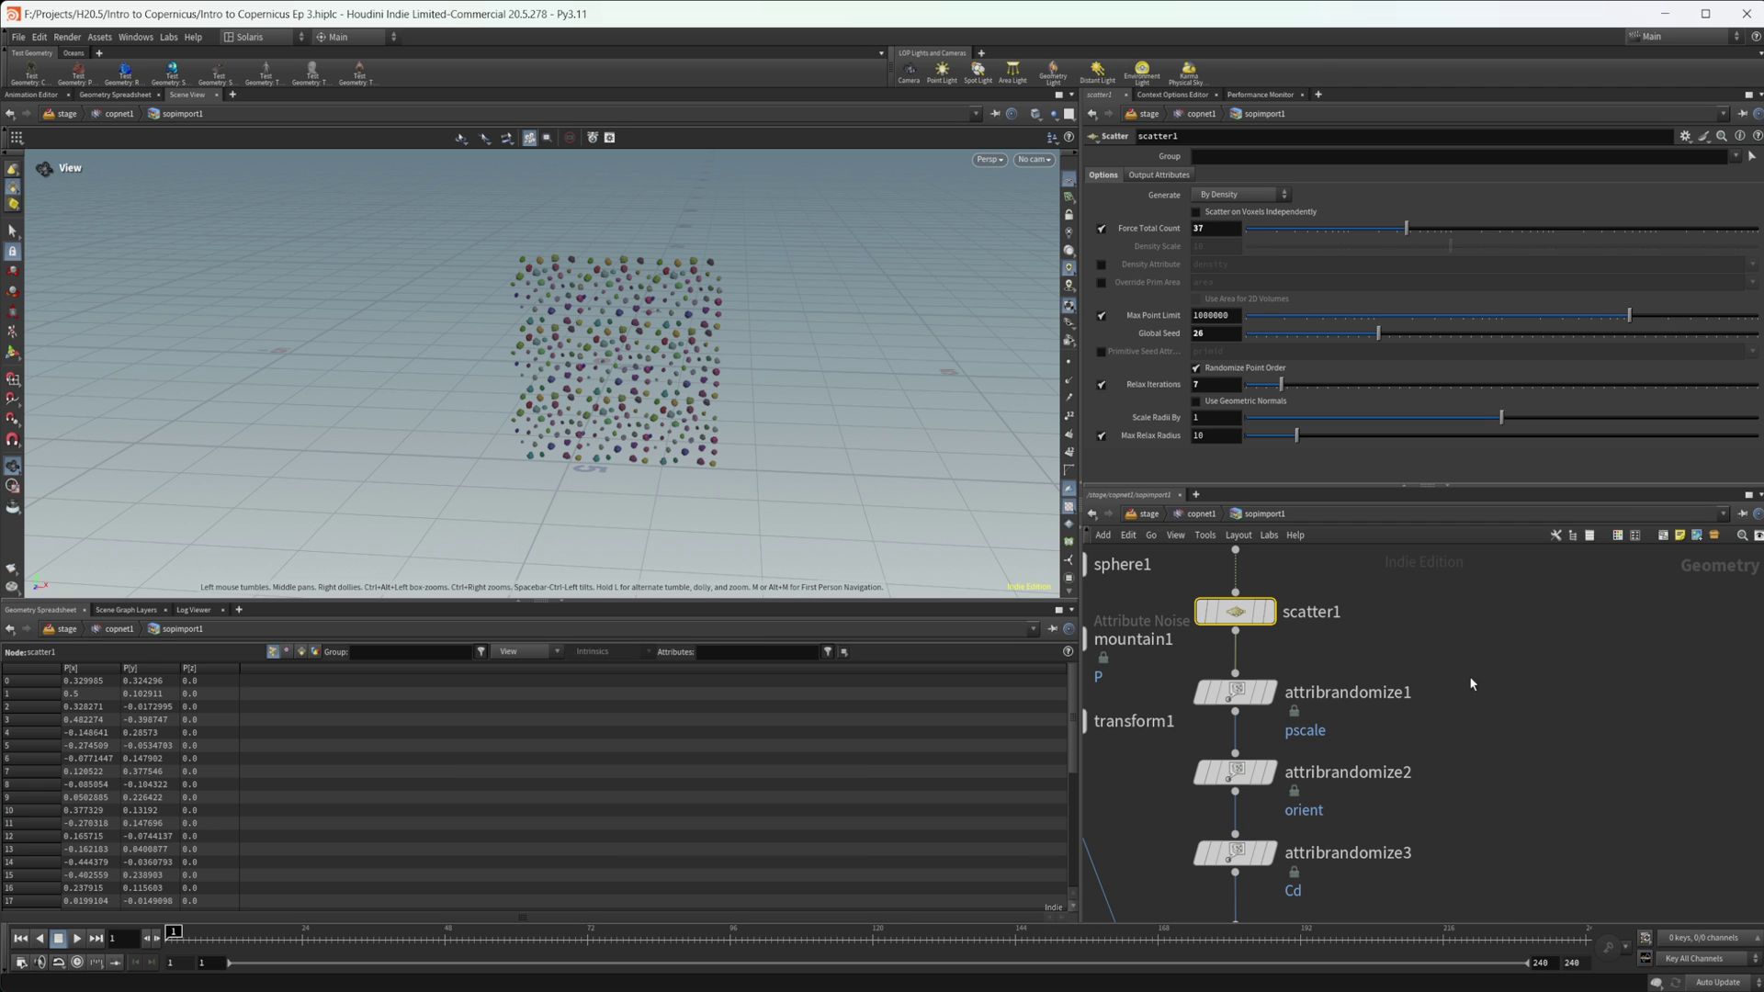
scroll(1351, 776, down, 3)
middle_drag(1376, 916, 1406, 599)
middle_drag(1402, 785, 1381, 927)
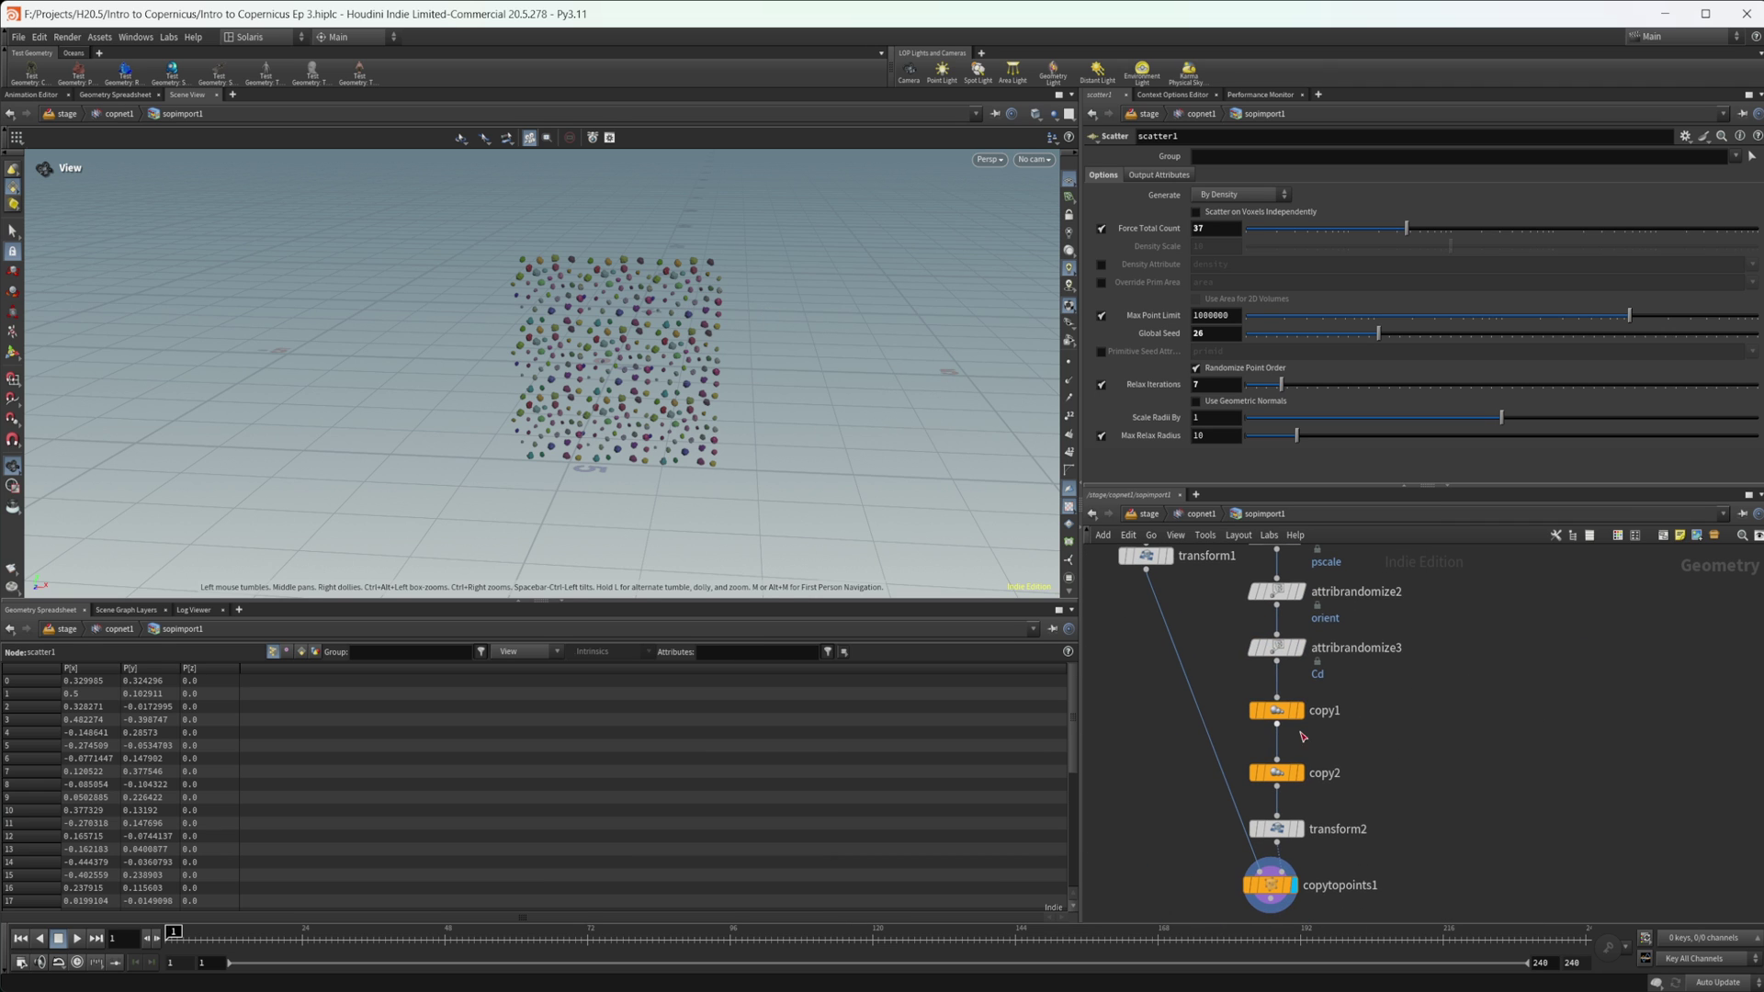
click(1254, 710)
click(1255, 773)
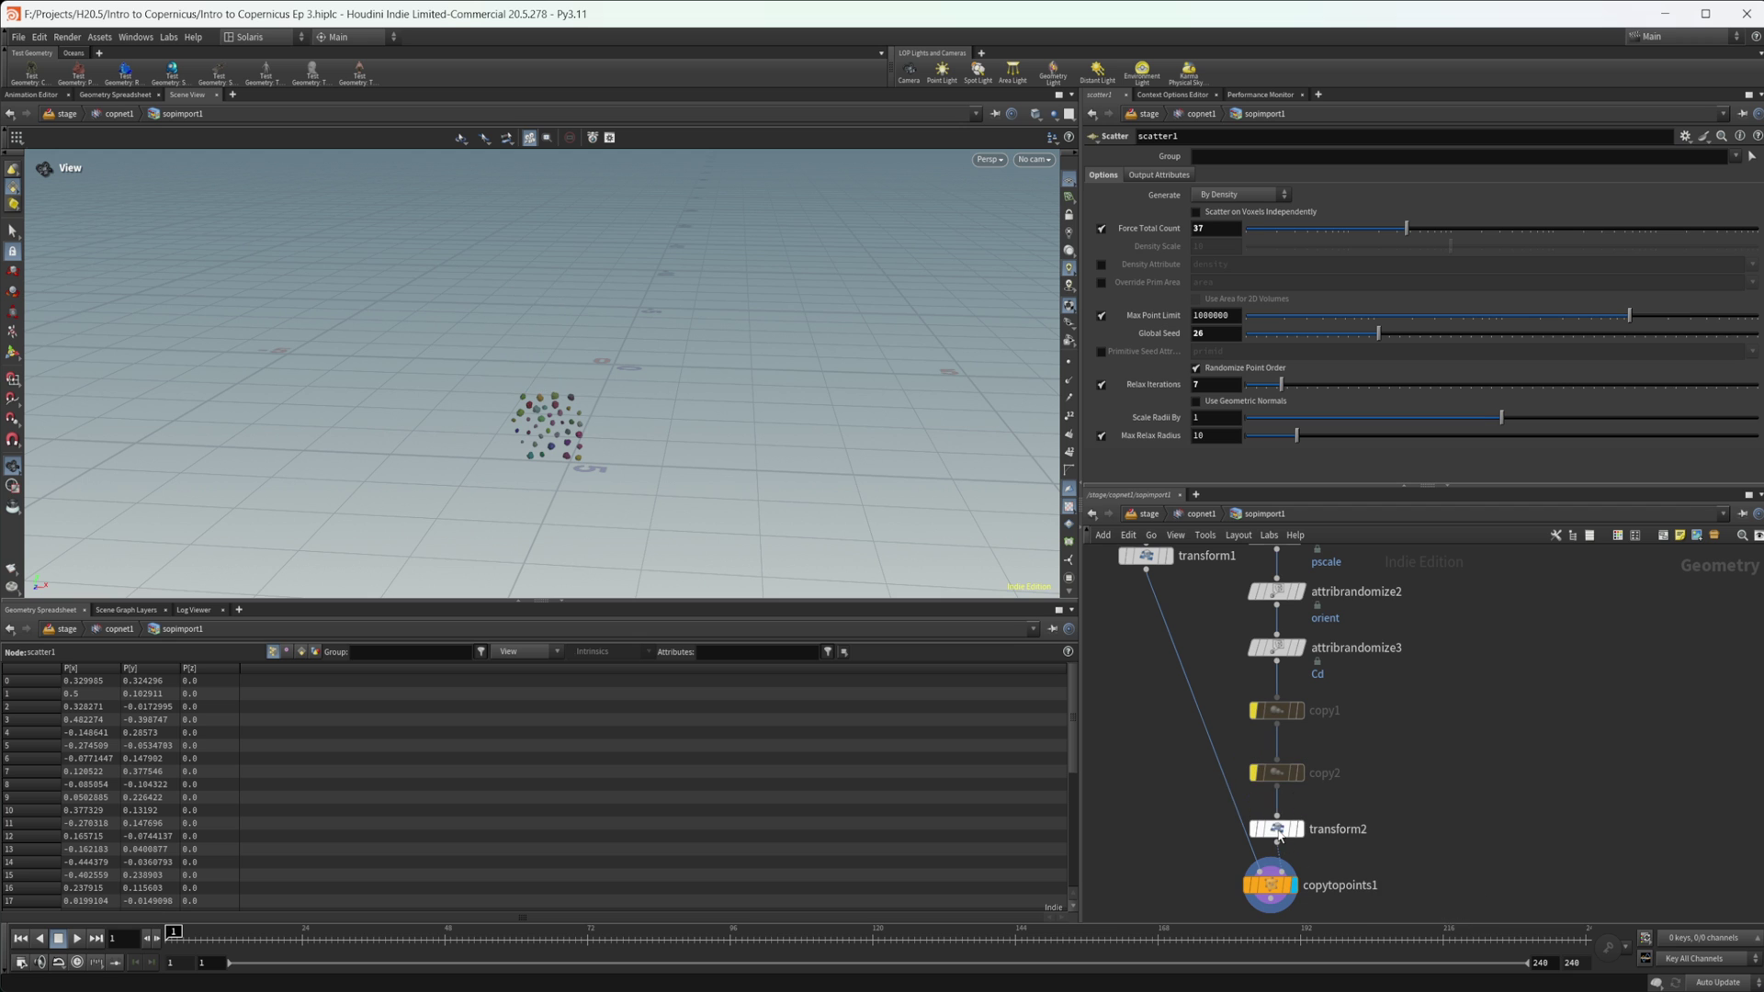
click(1255, 828)
Add a Transform node connected below copytopoints1.
scroll(1331, 807, up, 3)
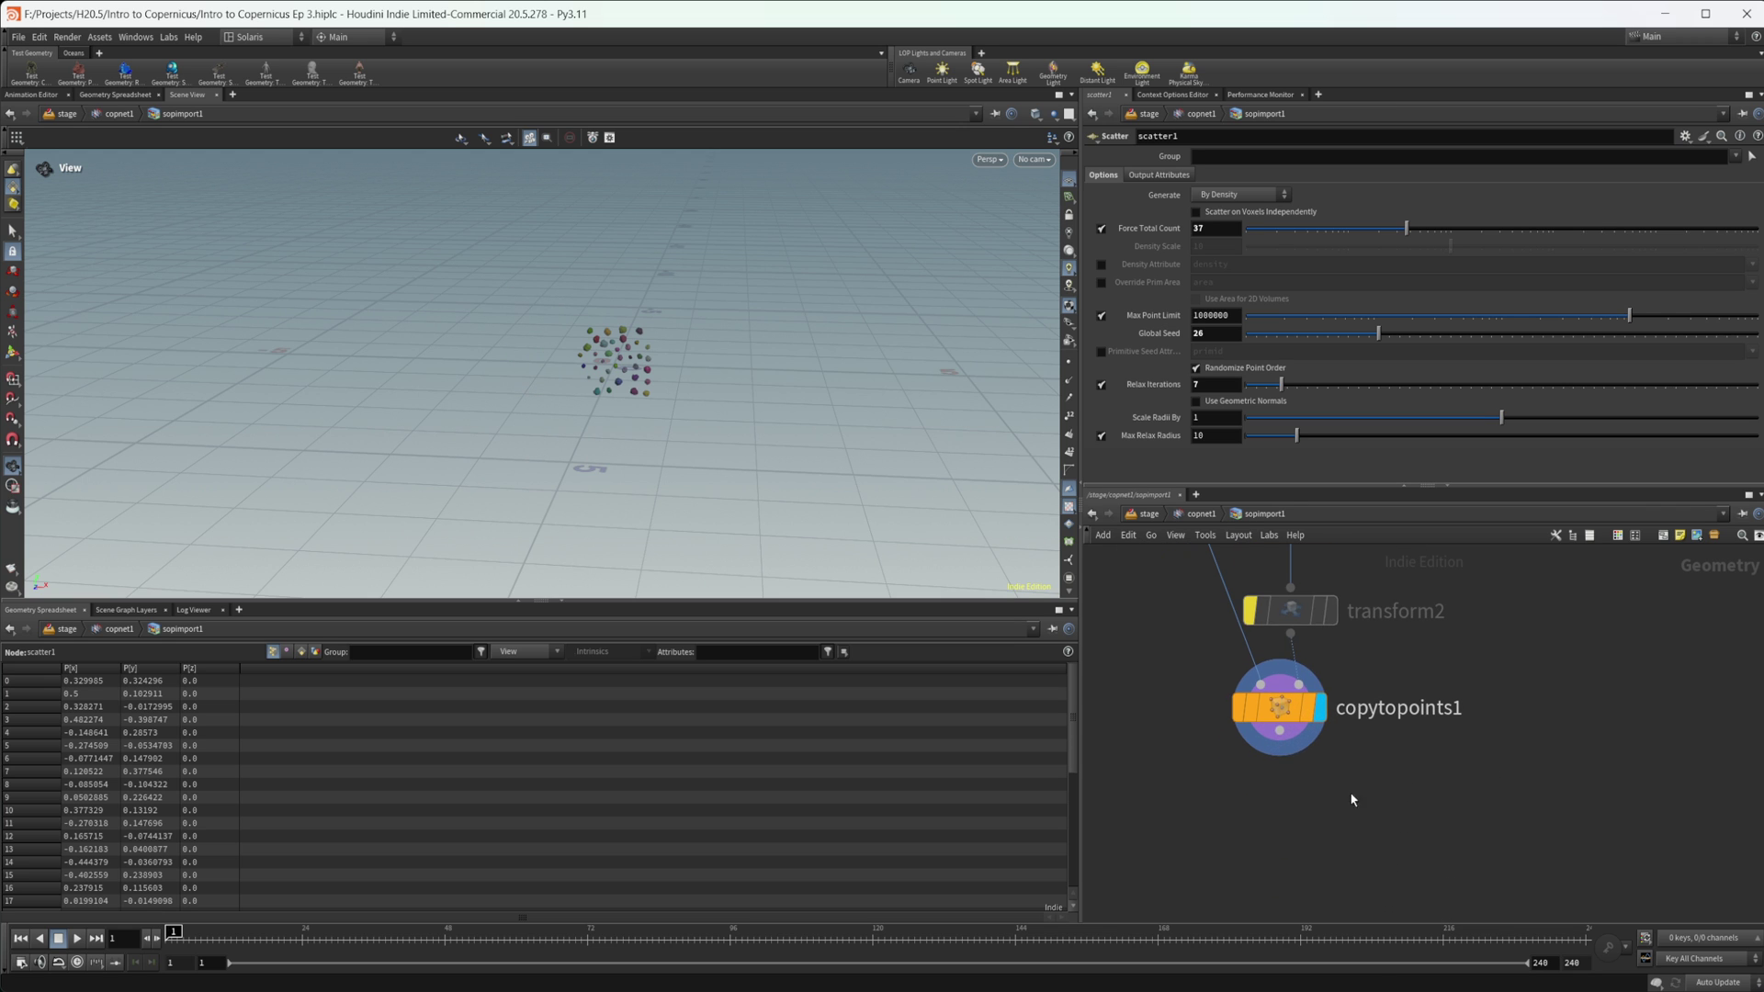
key(Tab)
text(tran)
key(Return)
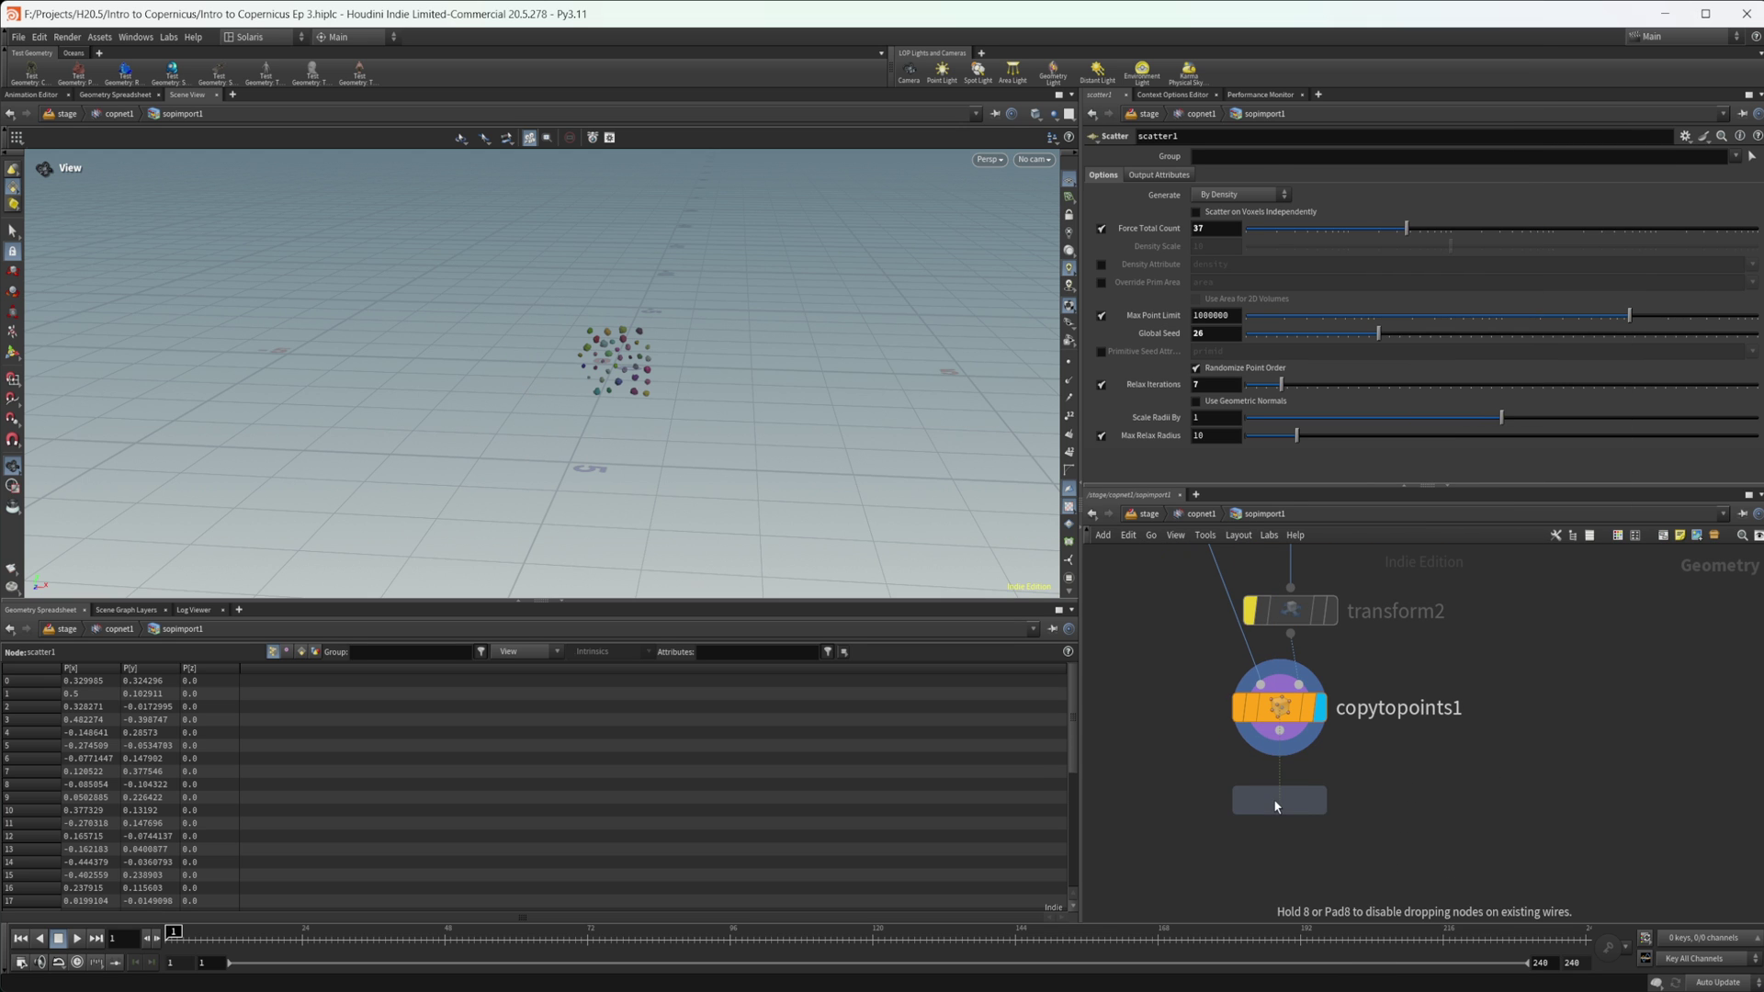
click(1273, 797)
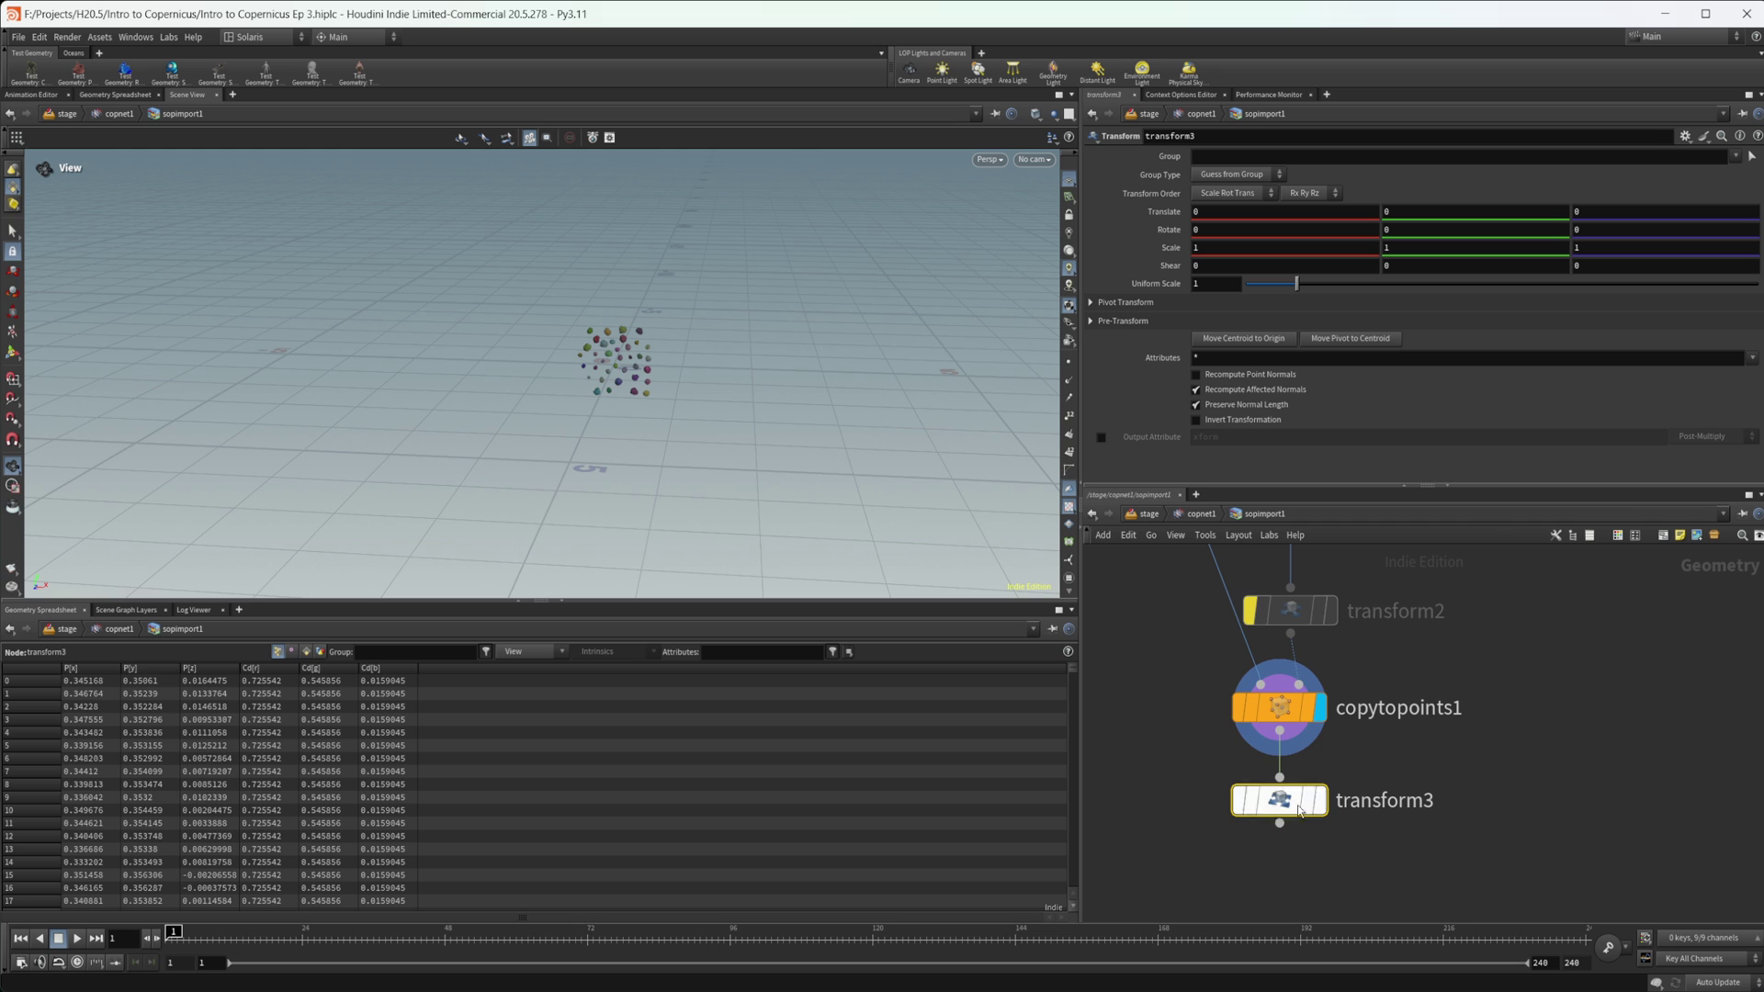
Set transform3's Uniform Scale to .95 and check the tiled result back in copnet1.
click(1229, 284)
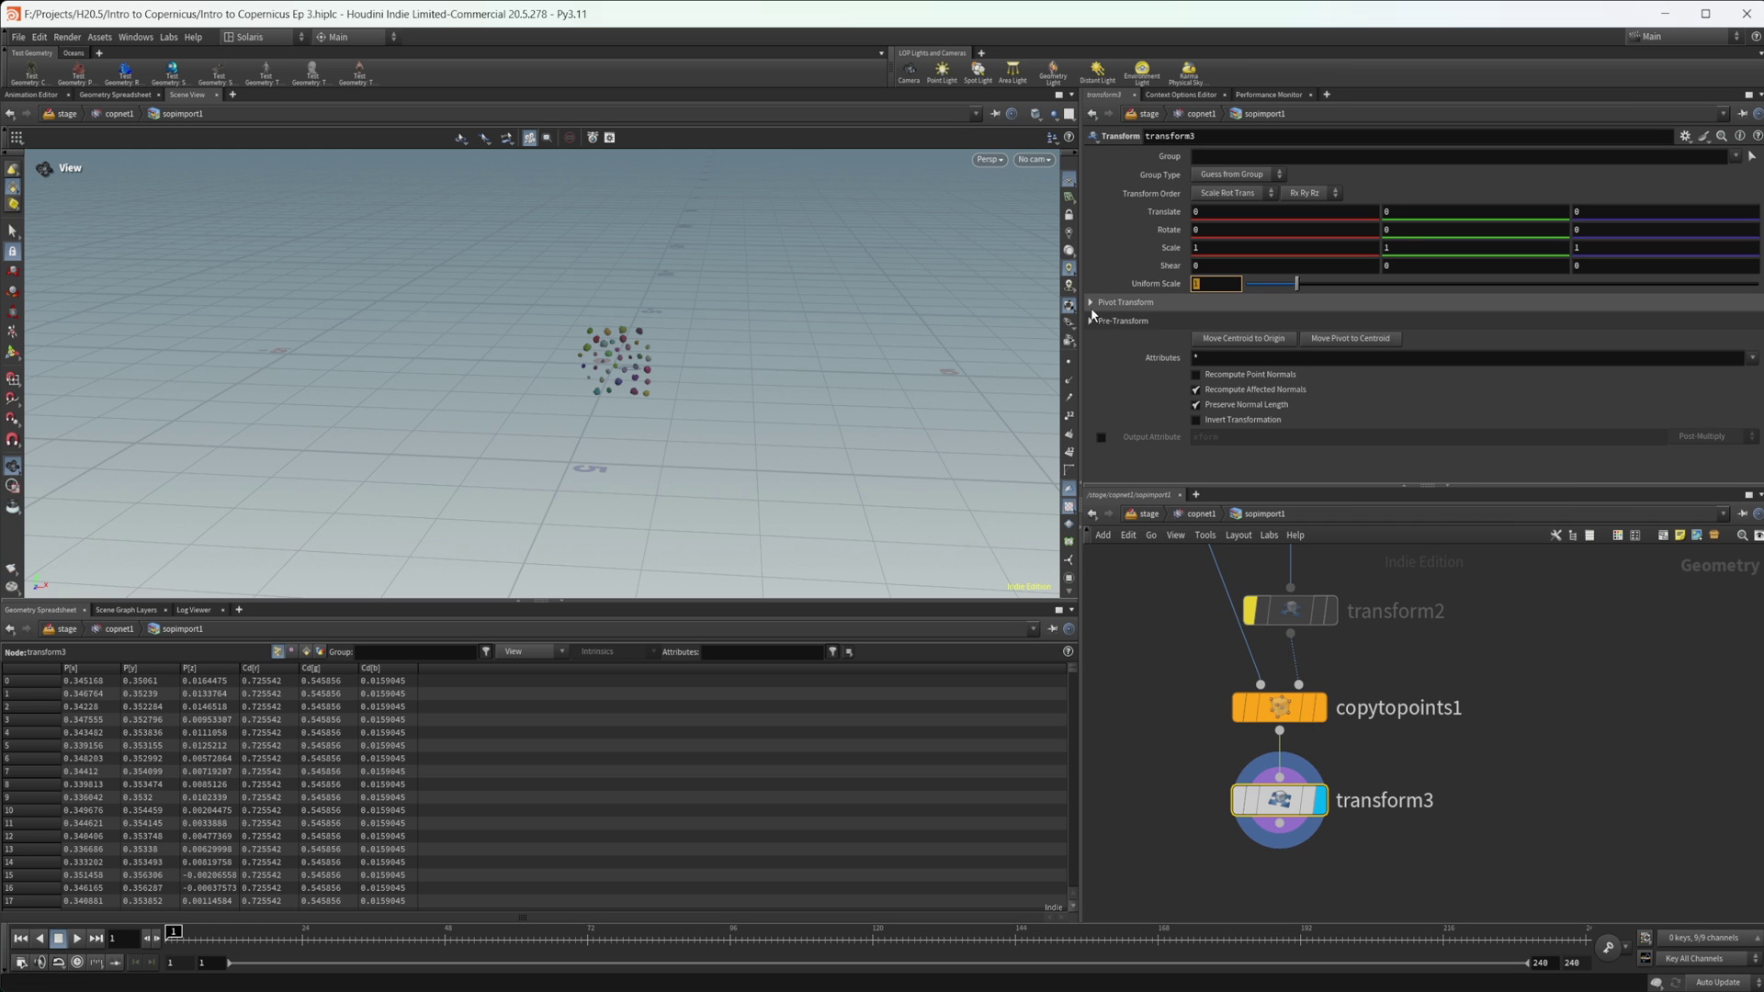
text(.95)
key(Return)
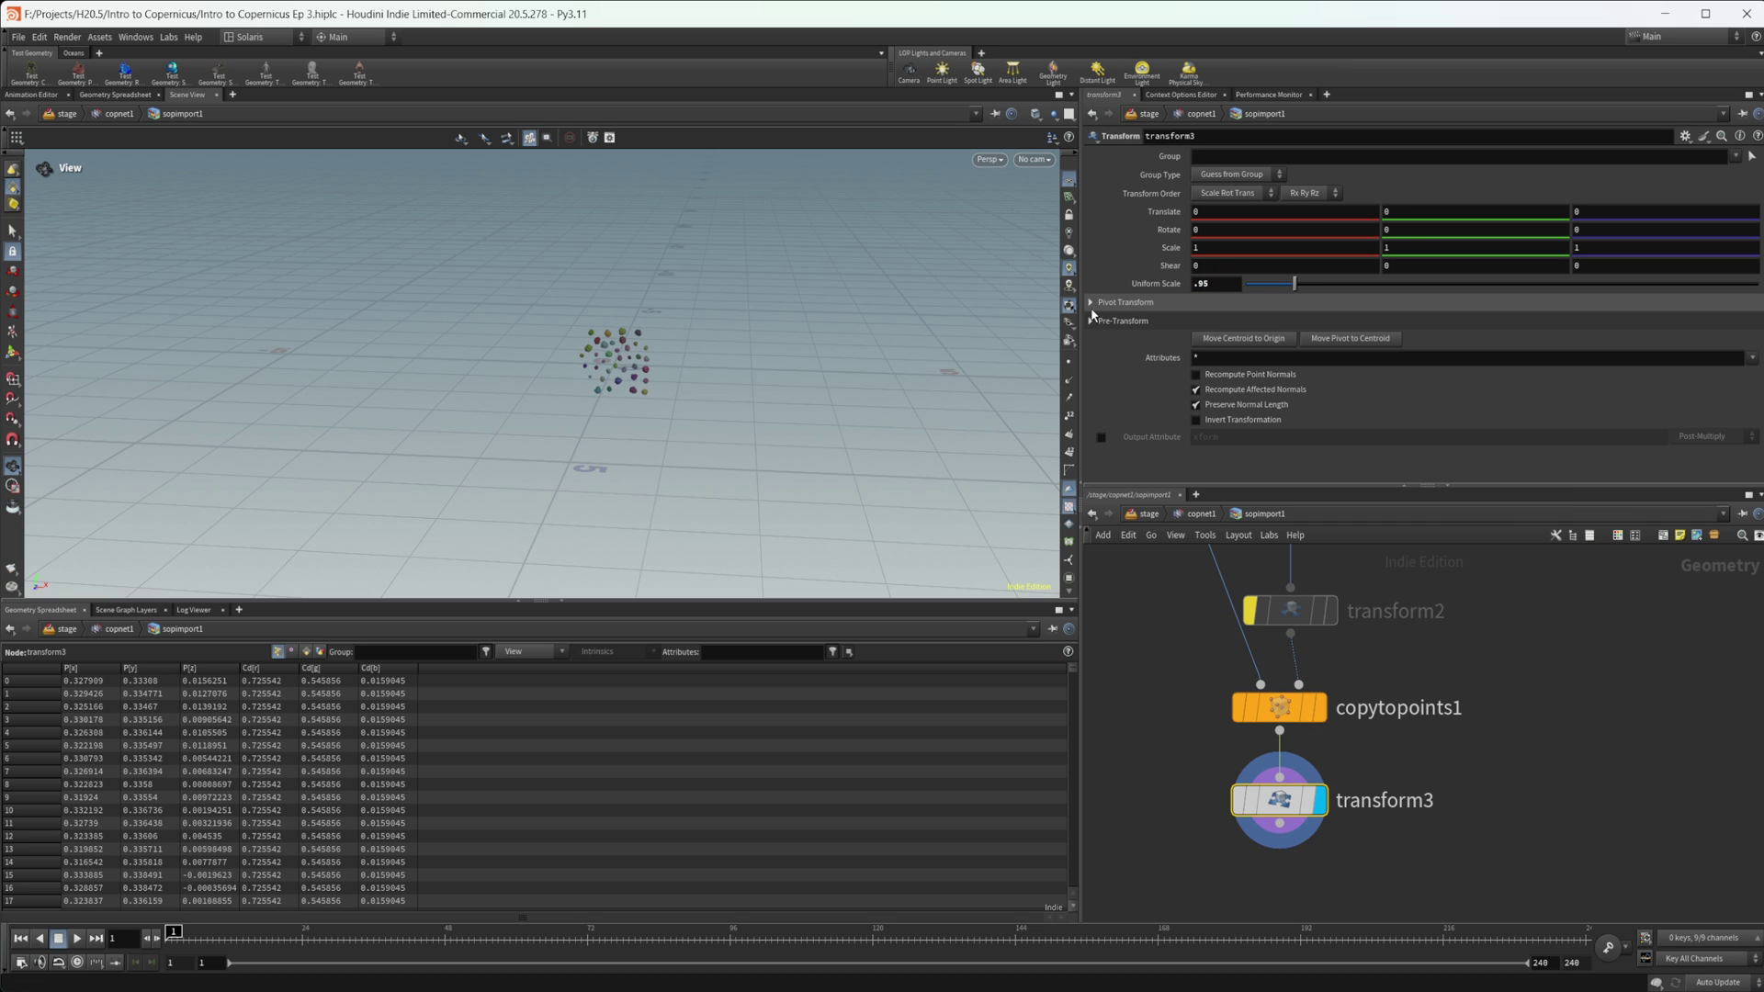
click(1199, 514)
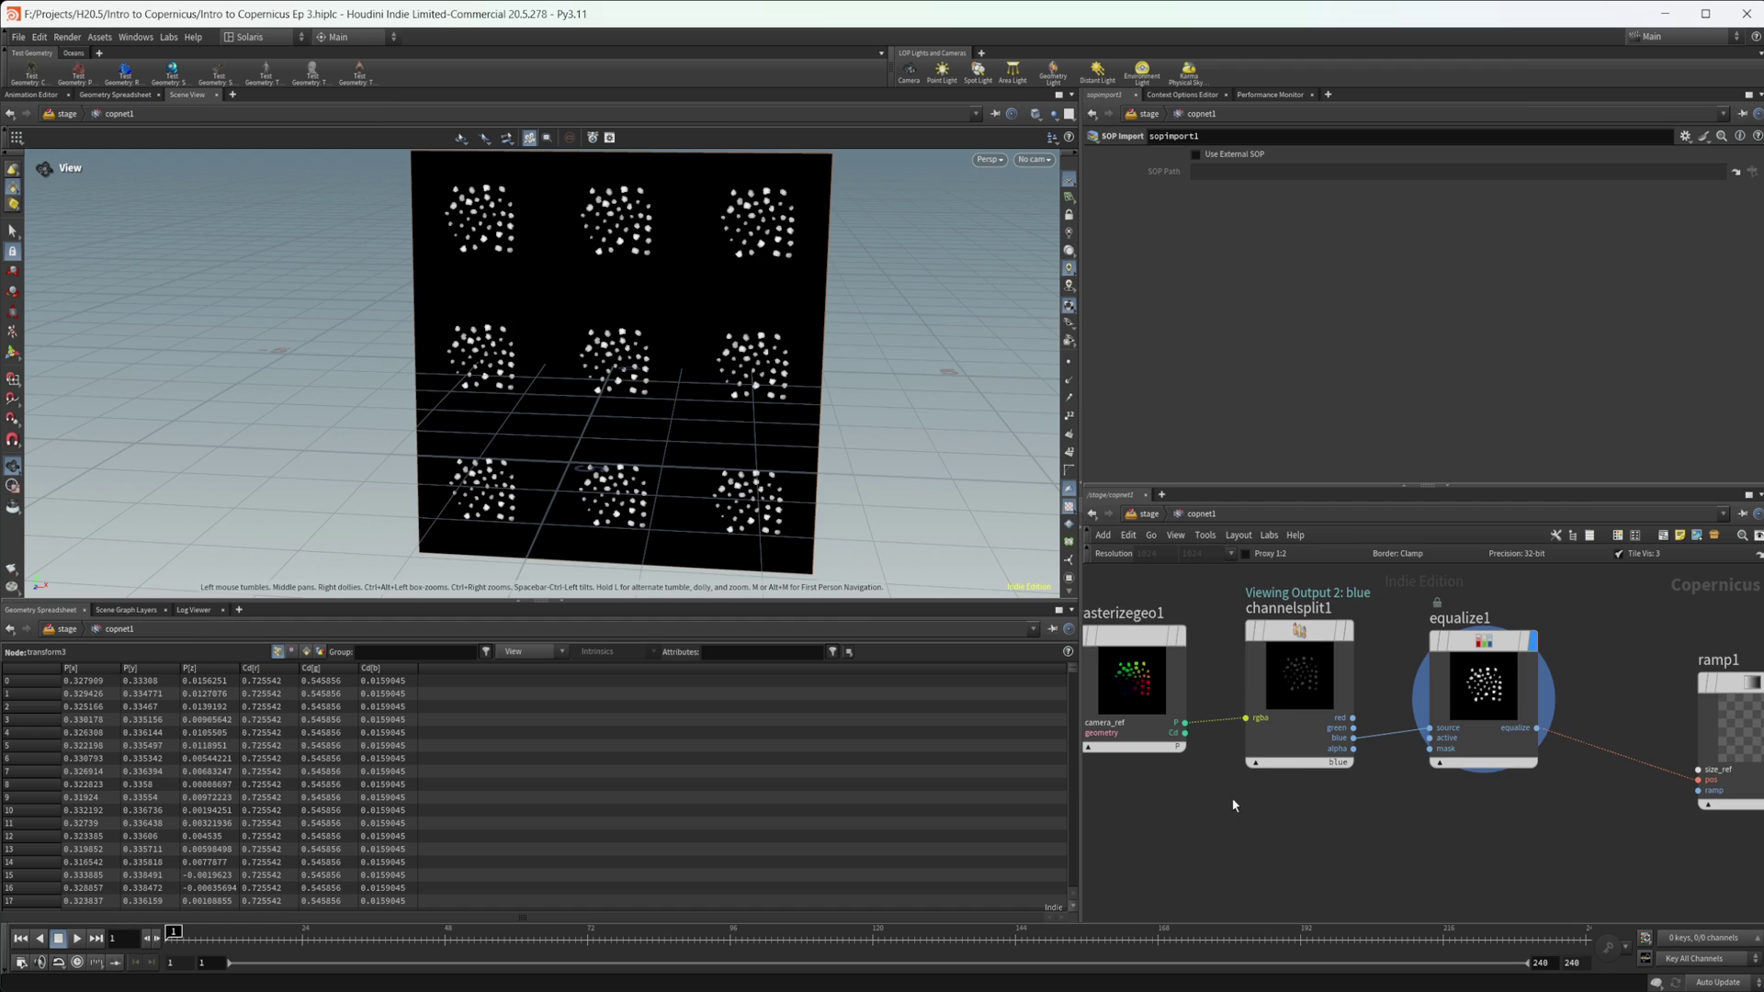
drag(660, 378, 632, 302)
Reopen sopimport1, set transform3's Uniform Scale to .99, and return to copnet1 with the tile visualization turned off.
middle_drag(1311, 829, 1527, 823)
double_click(1121, 658)
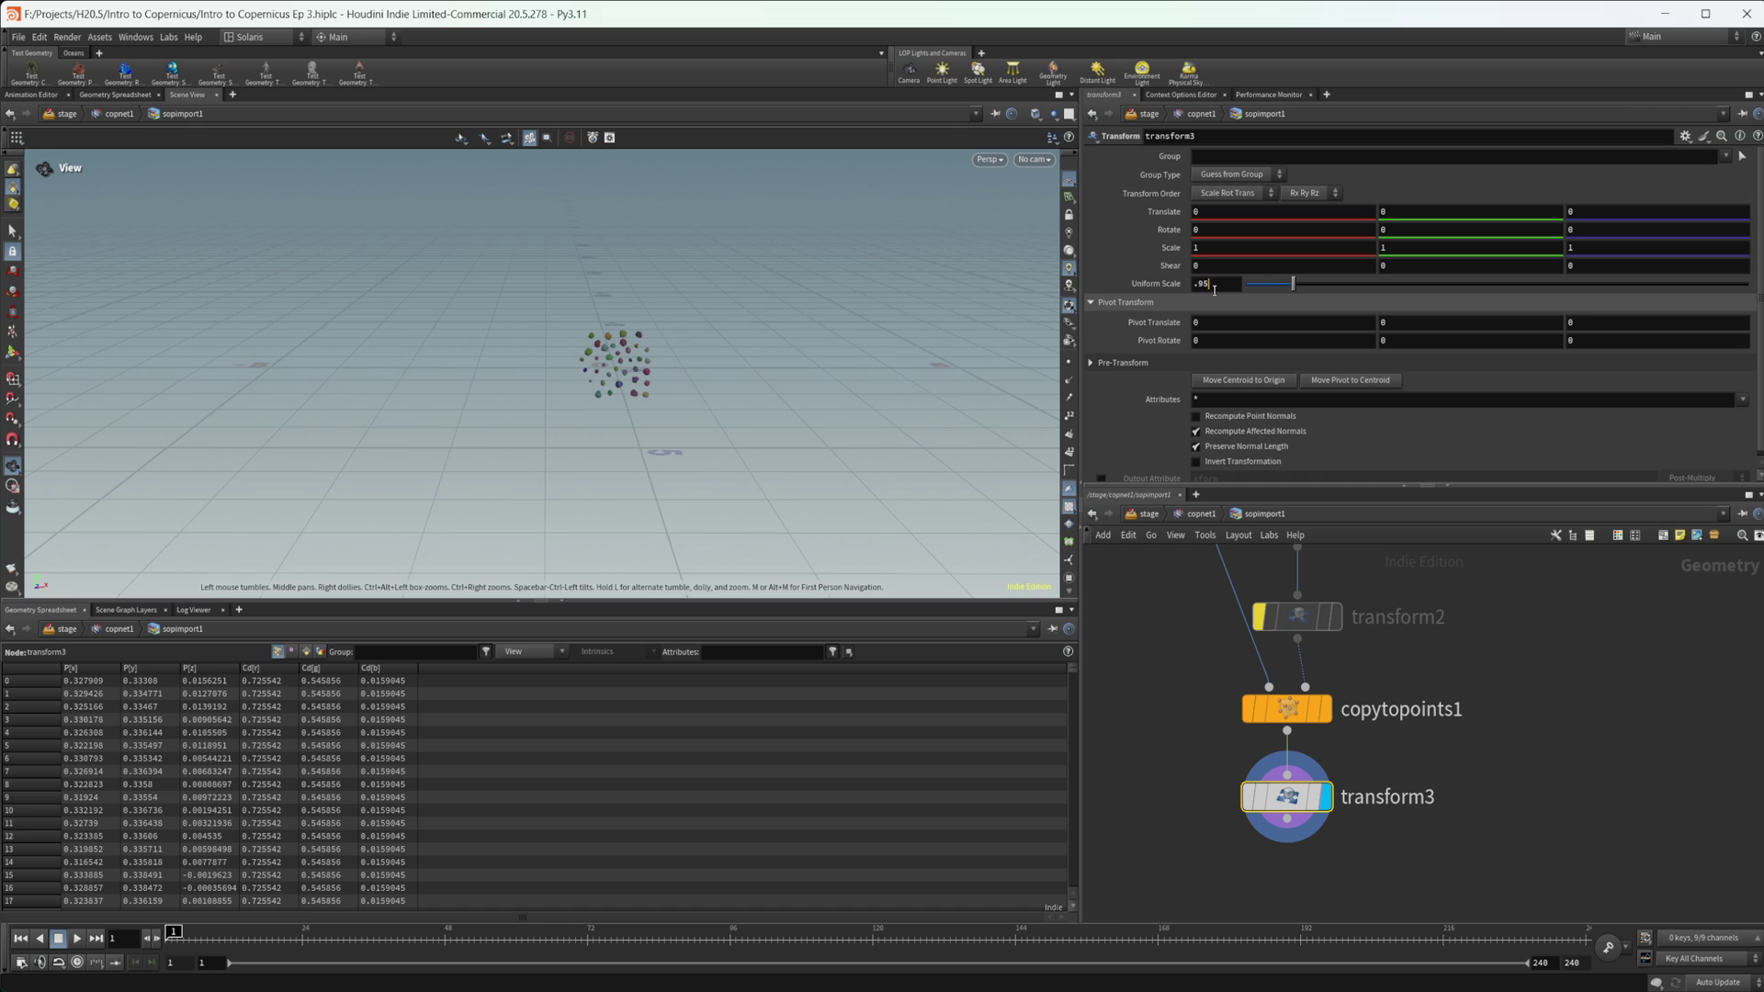
click(1218, 286)
key(Return)
click(1185, 513)
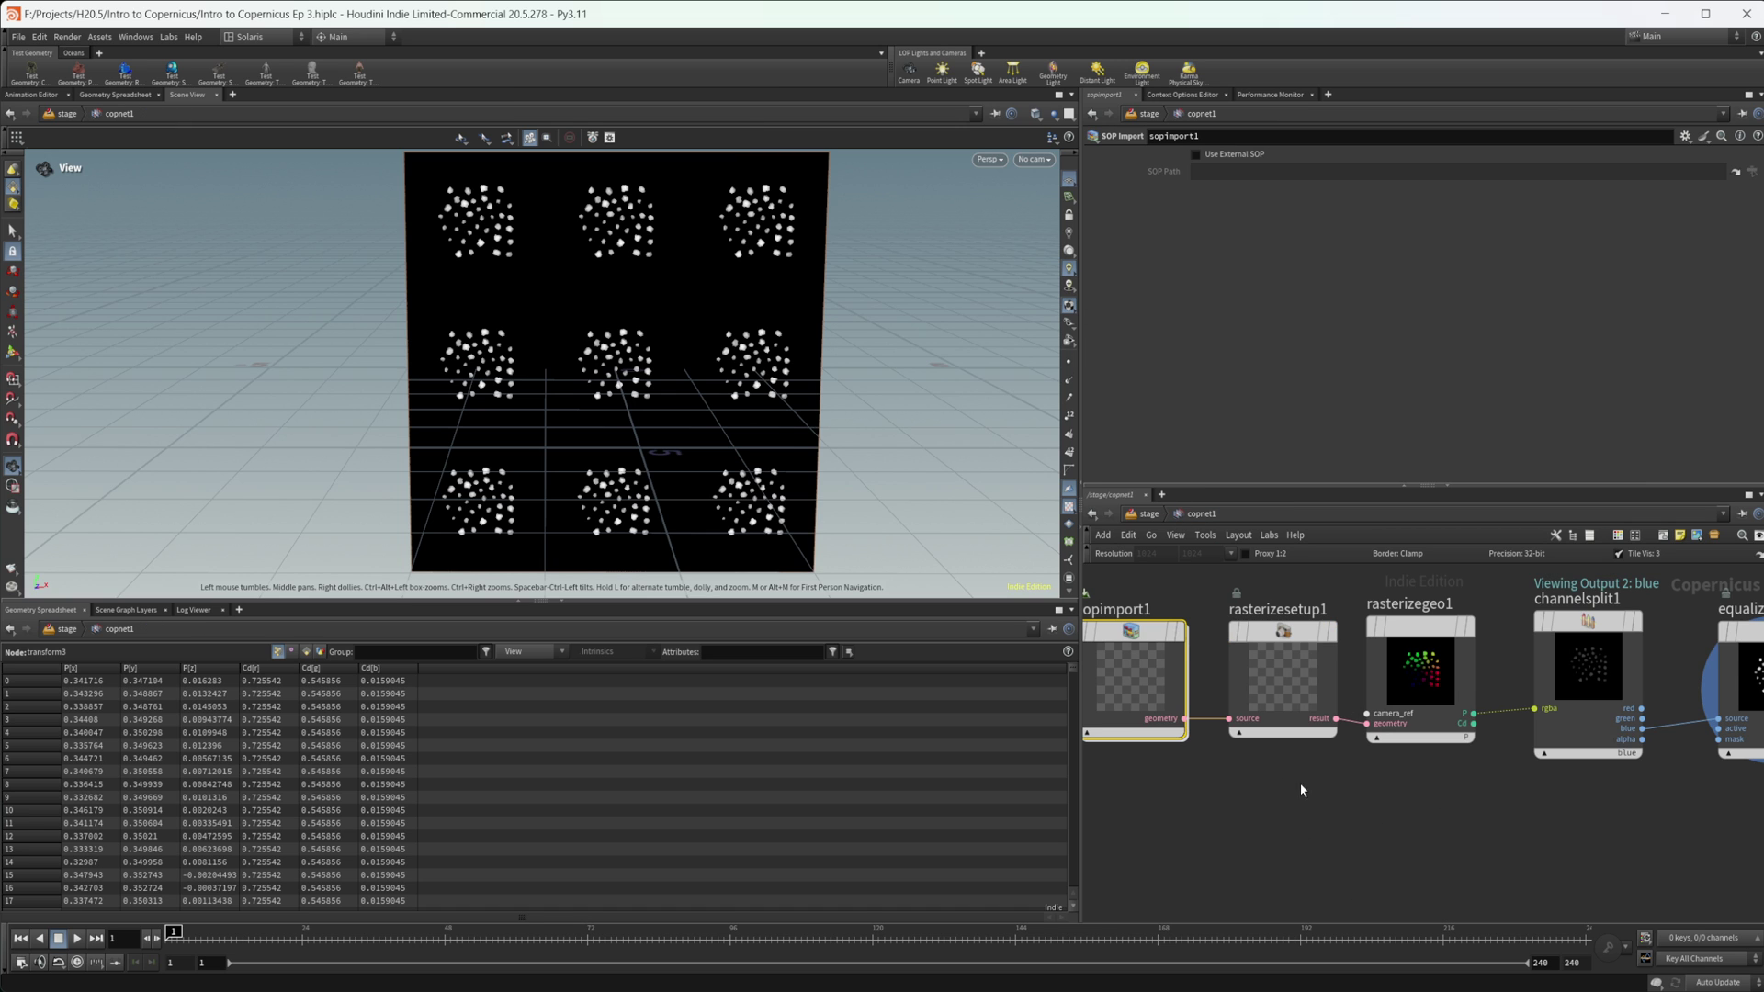
click(1653, 555)
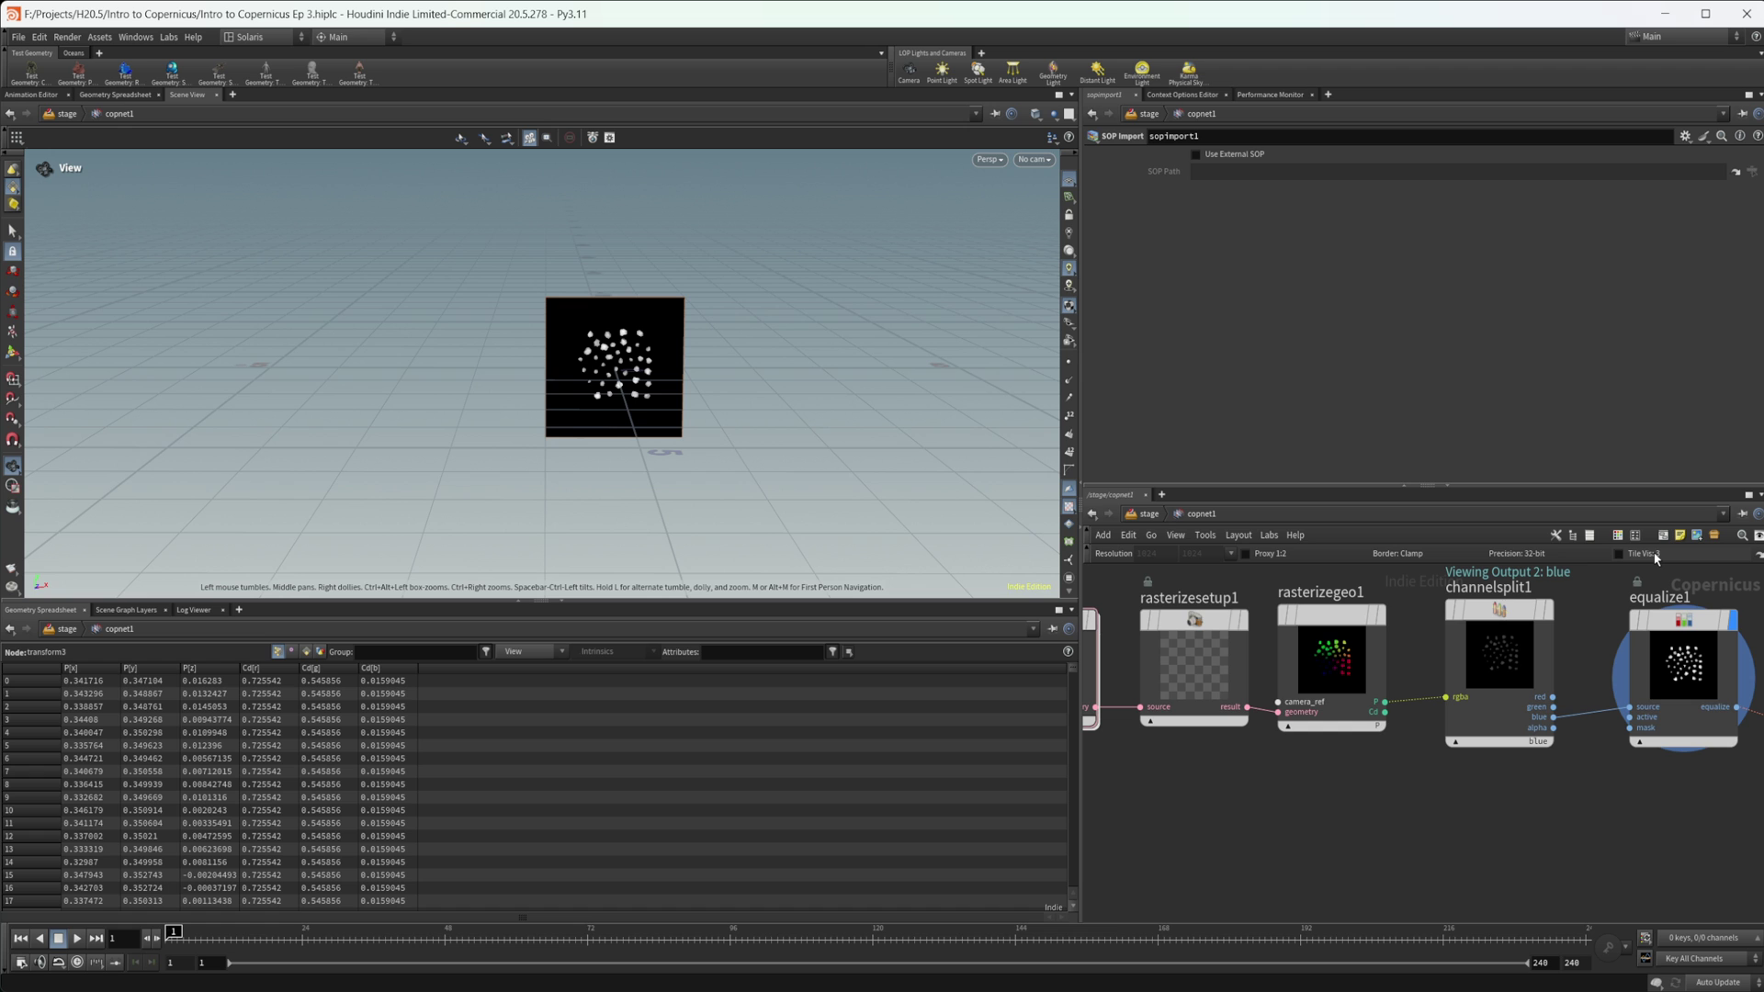
middle_drag(1372, 805, 1317, 795)
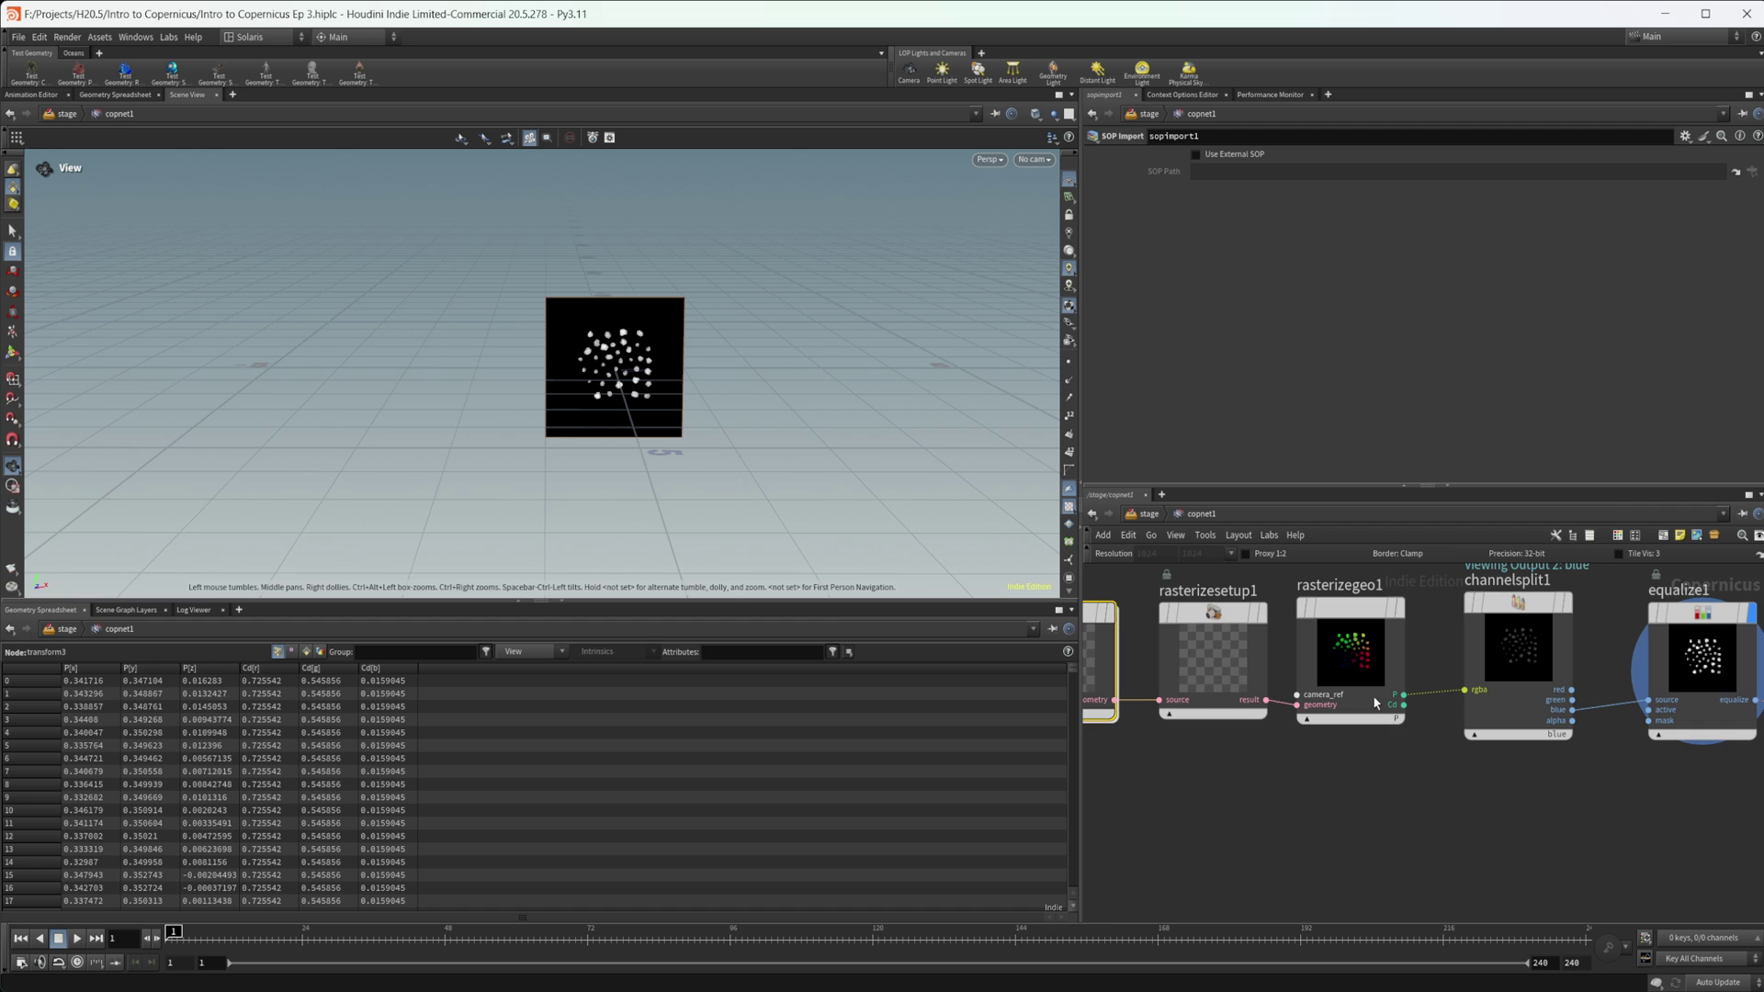
Reopen the sopimport1 network and inspect grid1's parameters and the transform3 node at the end of the chain.
middle_drag(1256, 746, 1345, 776)
double_click(1159, 669)
middle_drag(1461, 748, 1438, 909)
middle_drag(1426, 633, 1449, 867)
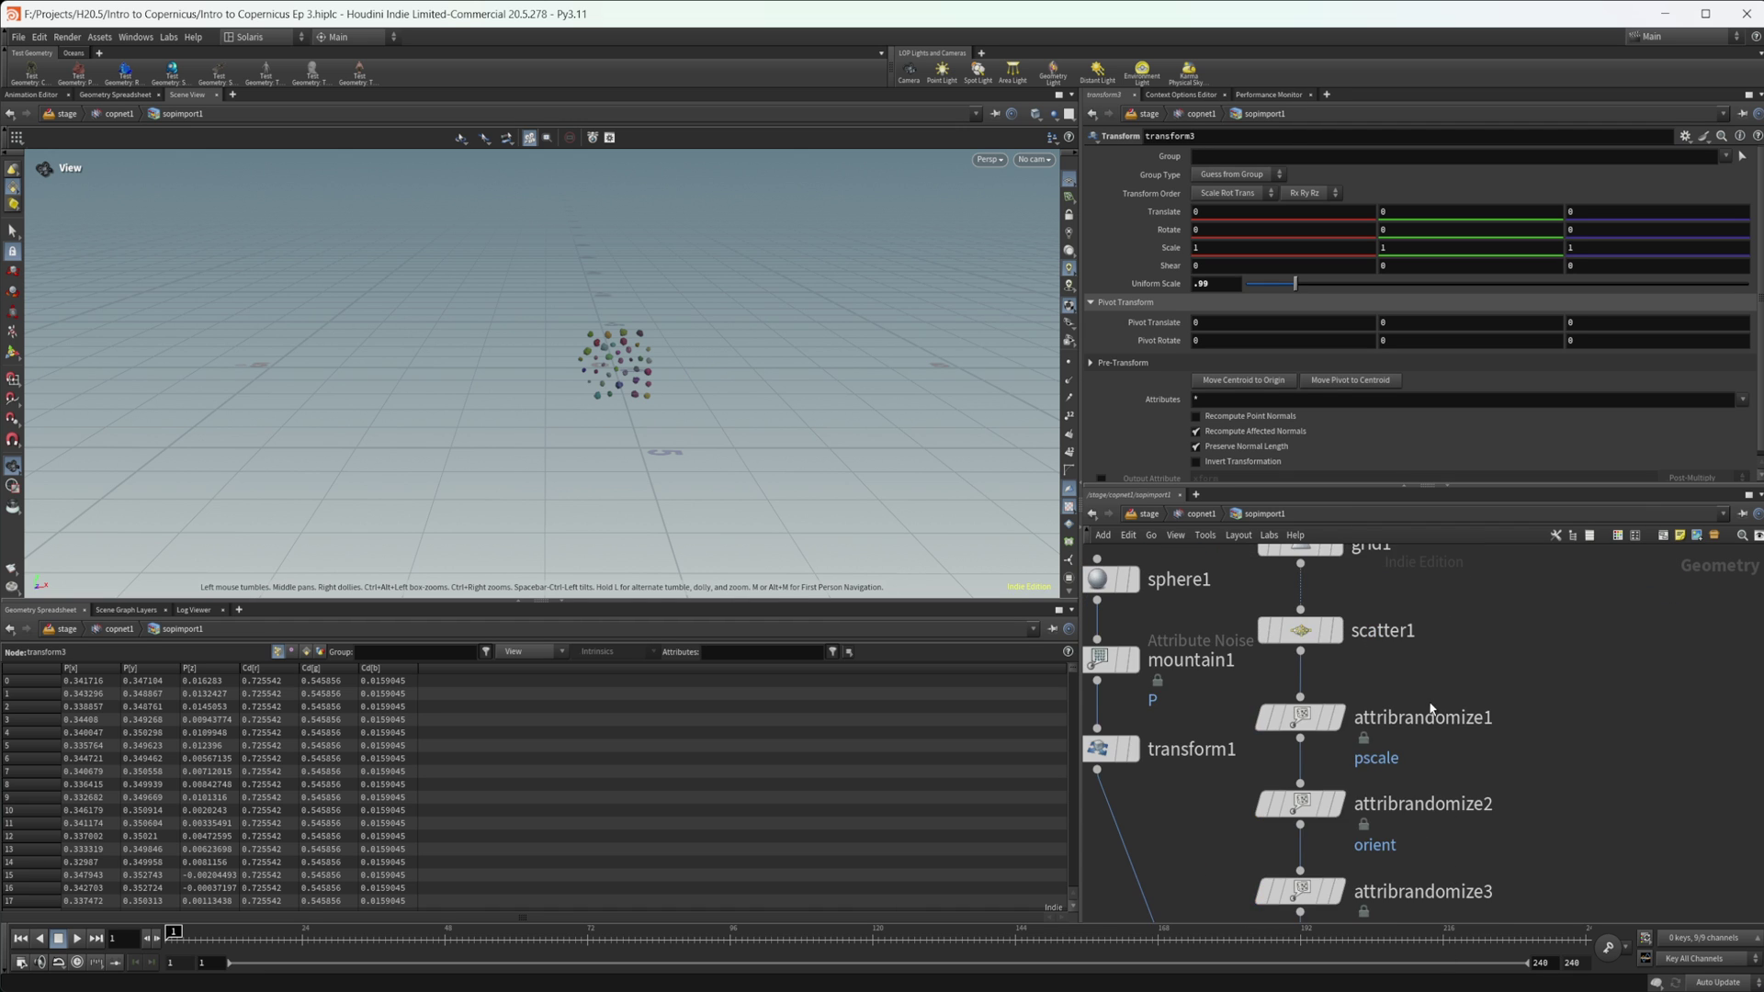
middle_drag(1430, 704, 1405, 813)
click(1278, 658)
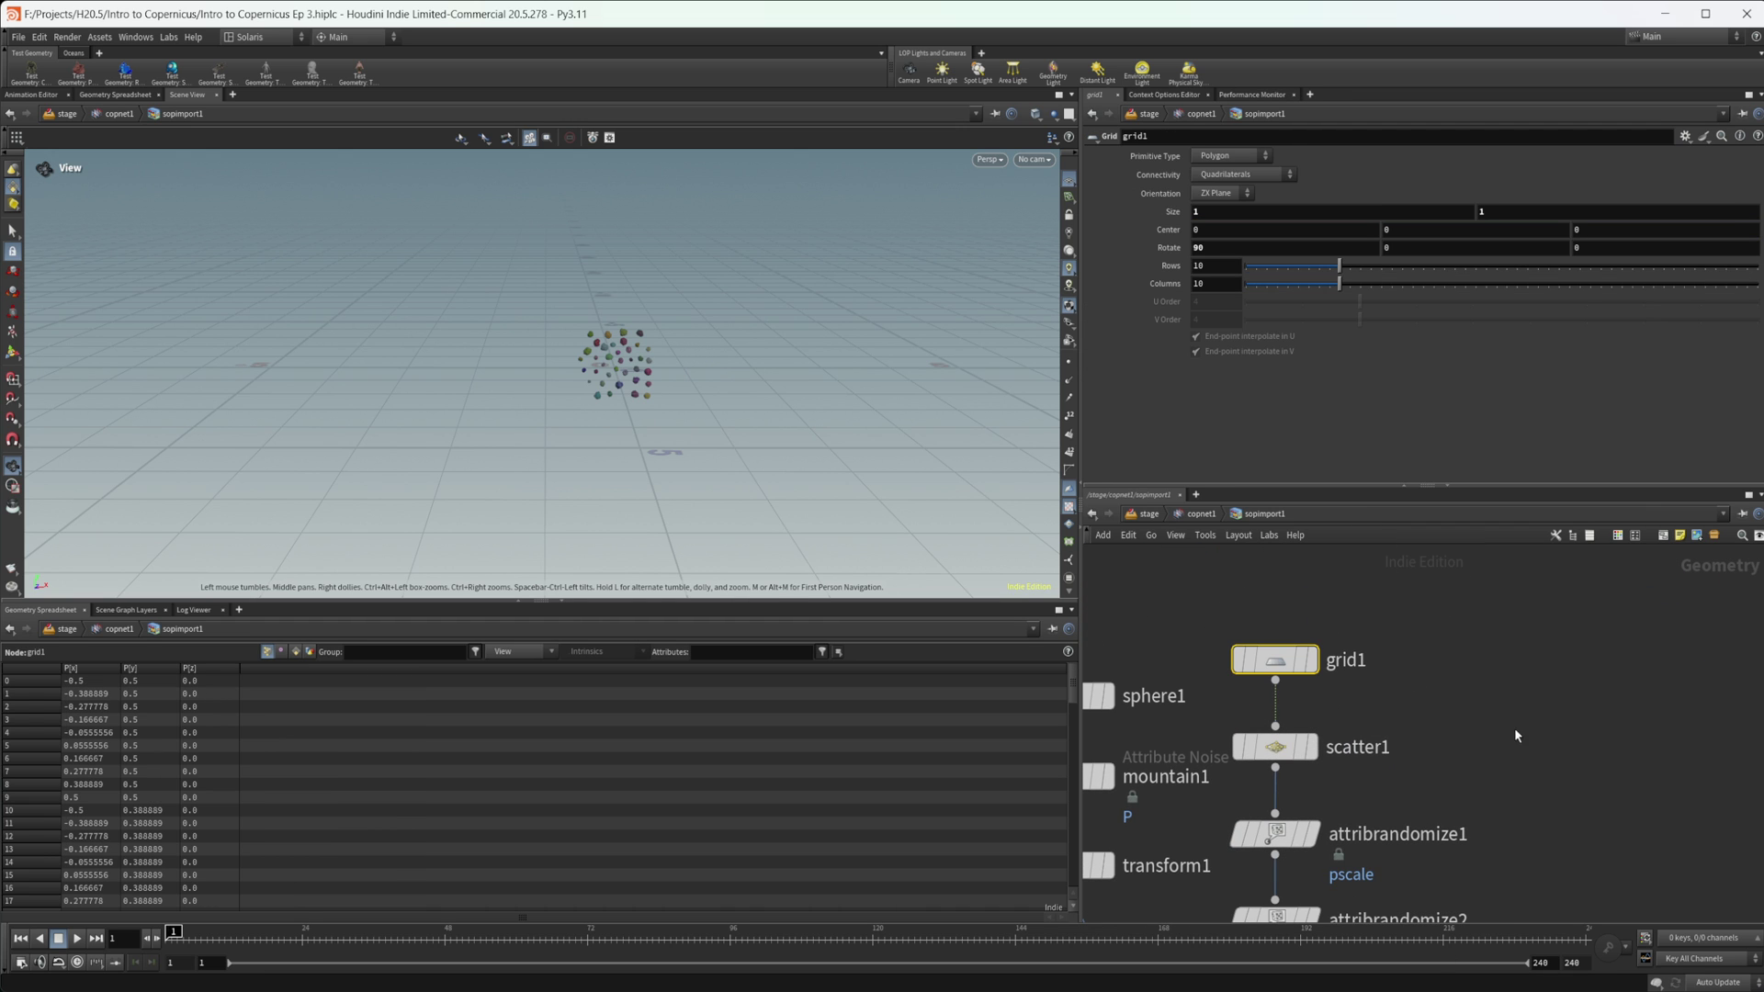
middle_drag(1456, 887, 1479, 527)
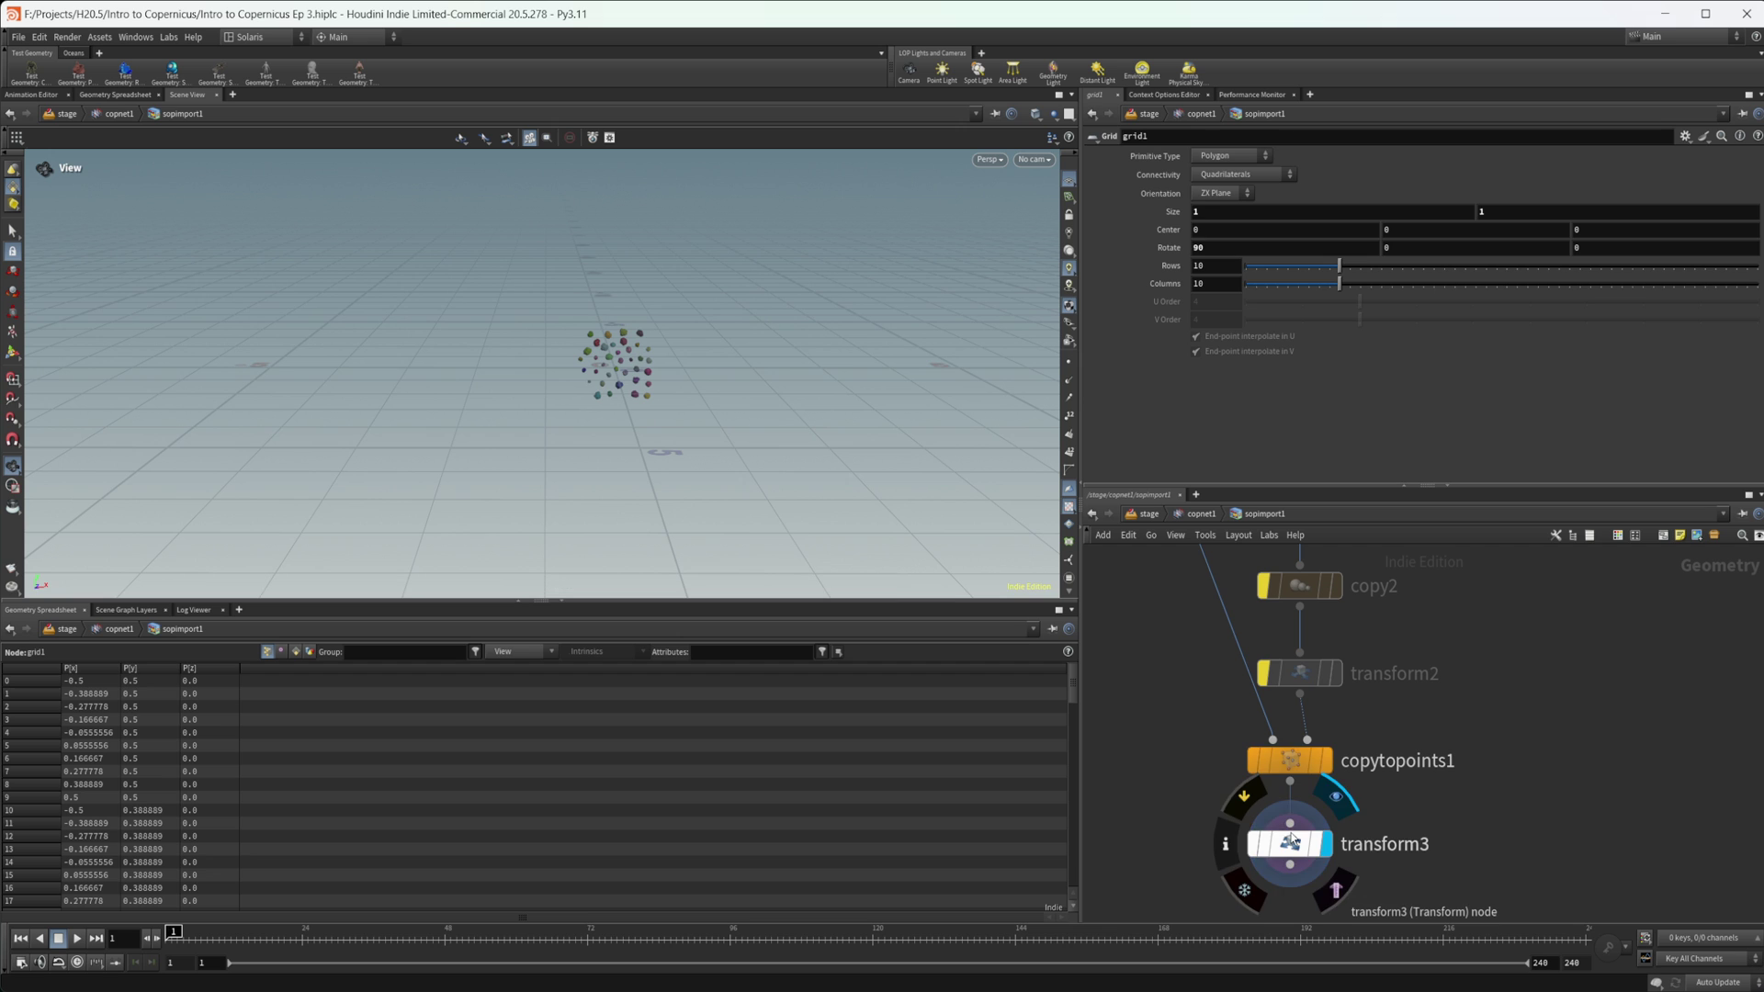
click(1290, 838)
click(1425, 707)
Set grid1's size to 1.9 by 1.9.
middle_drag(1425, 707, 1389, 925)
middle_drag(1446, 662, 1452, 773)
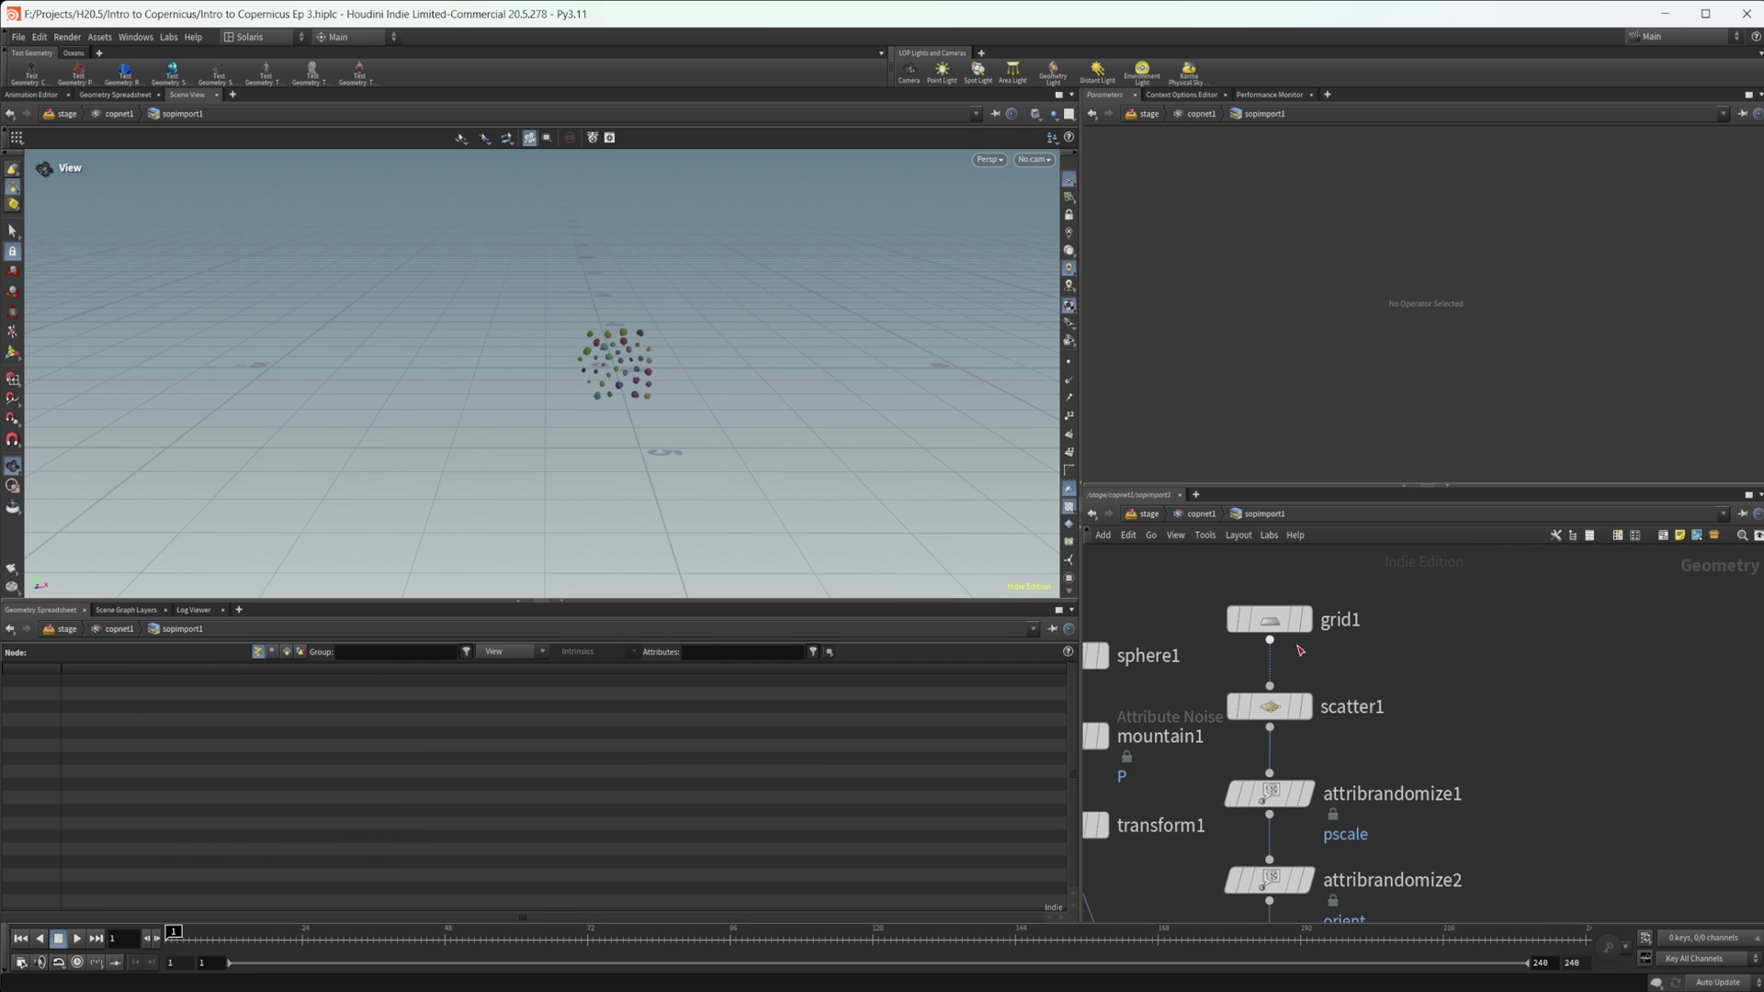
click(1272, 619)
click(1227, 214)
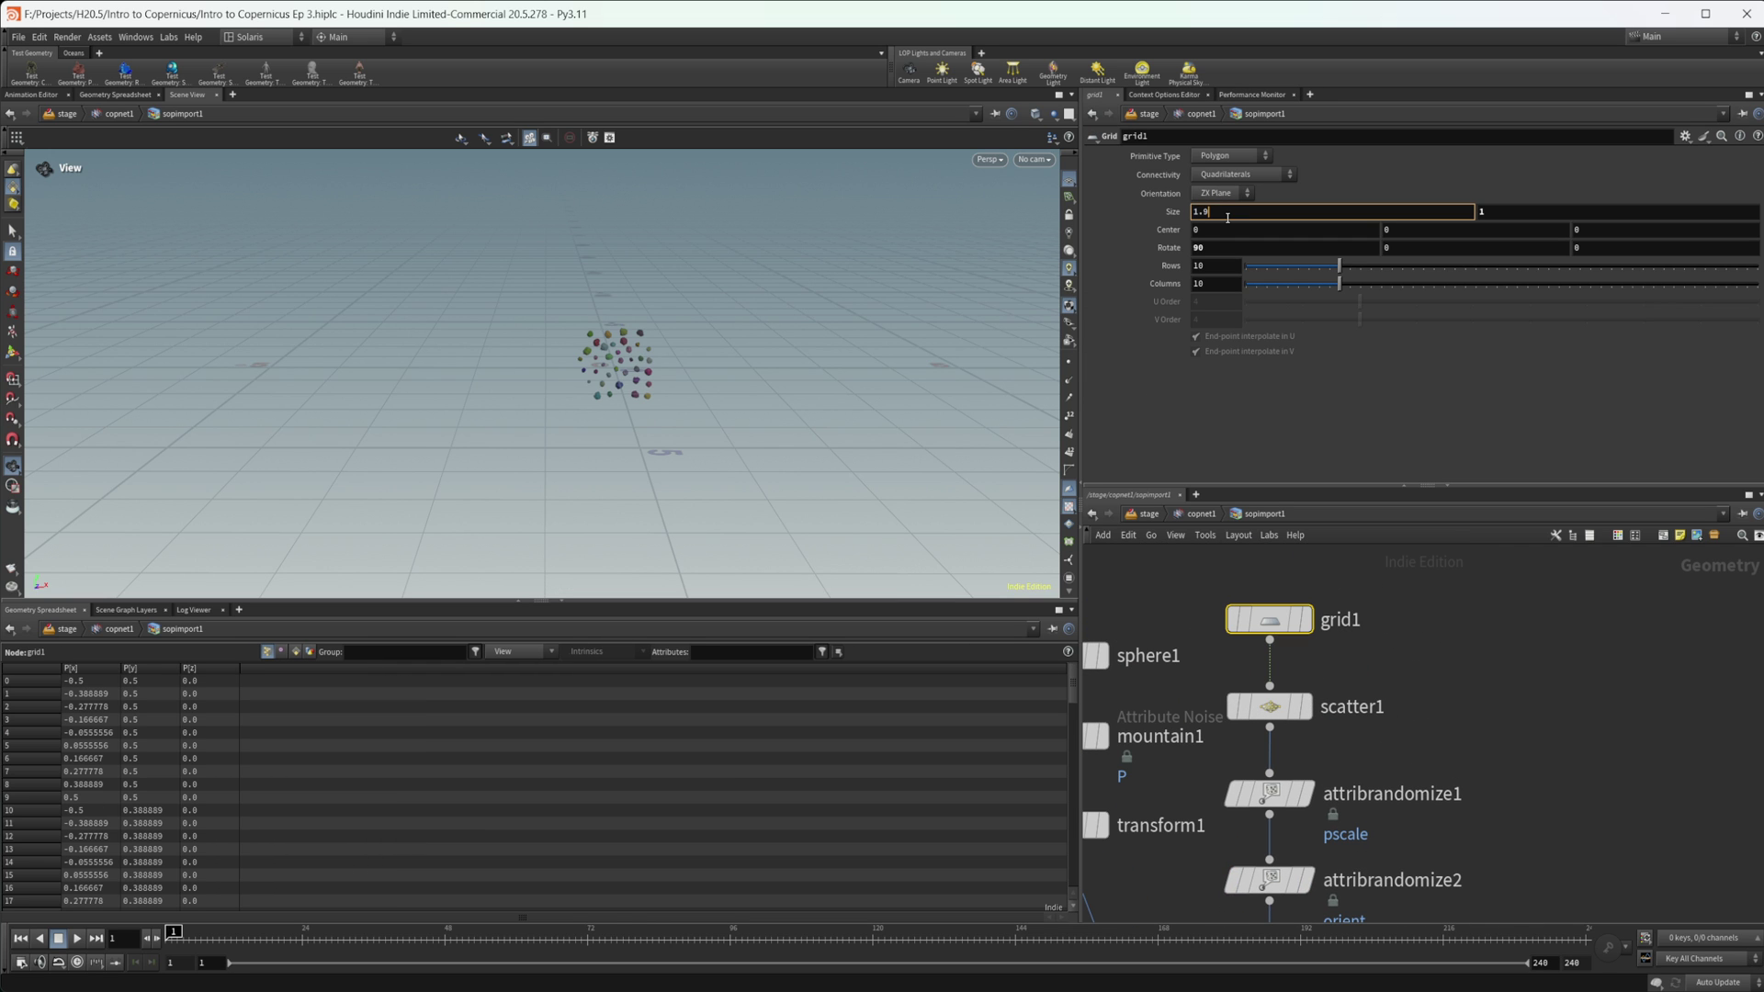
key(Tab)
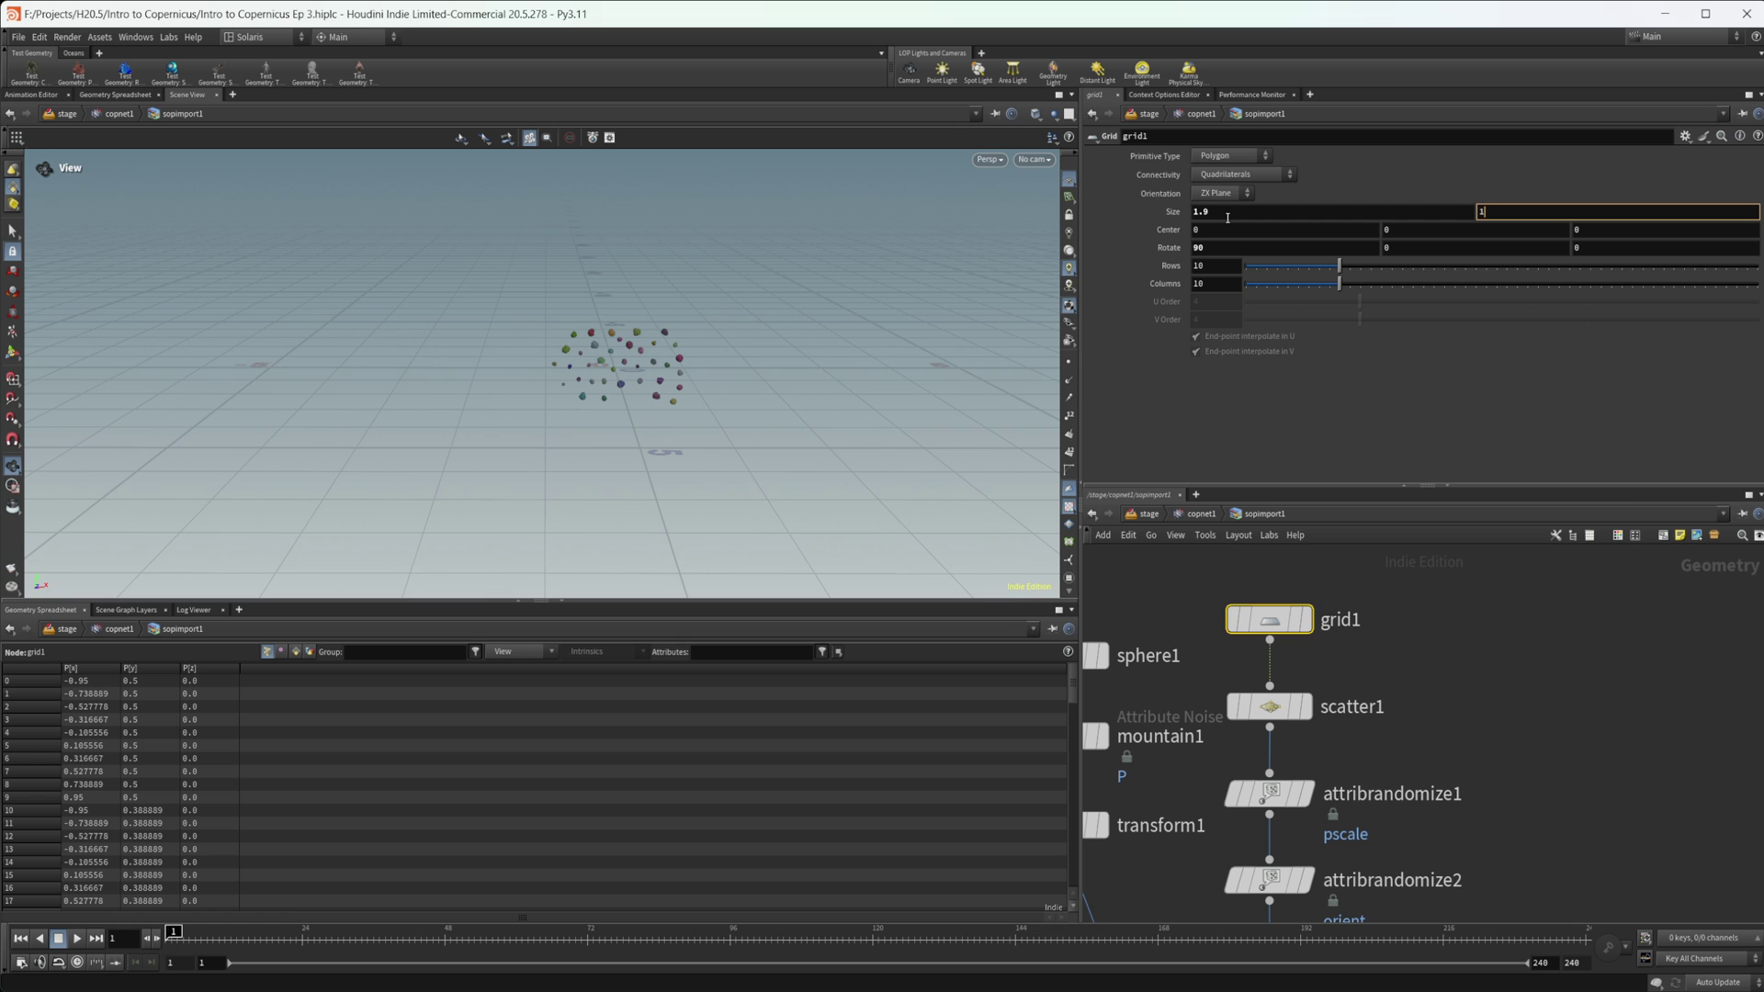
text(1.9)
key(Return)
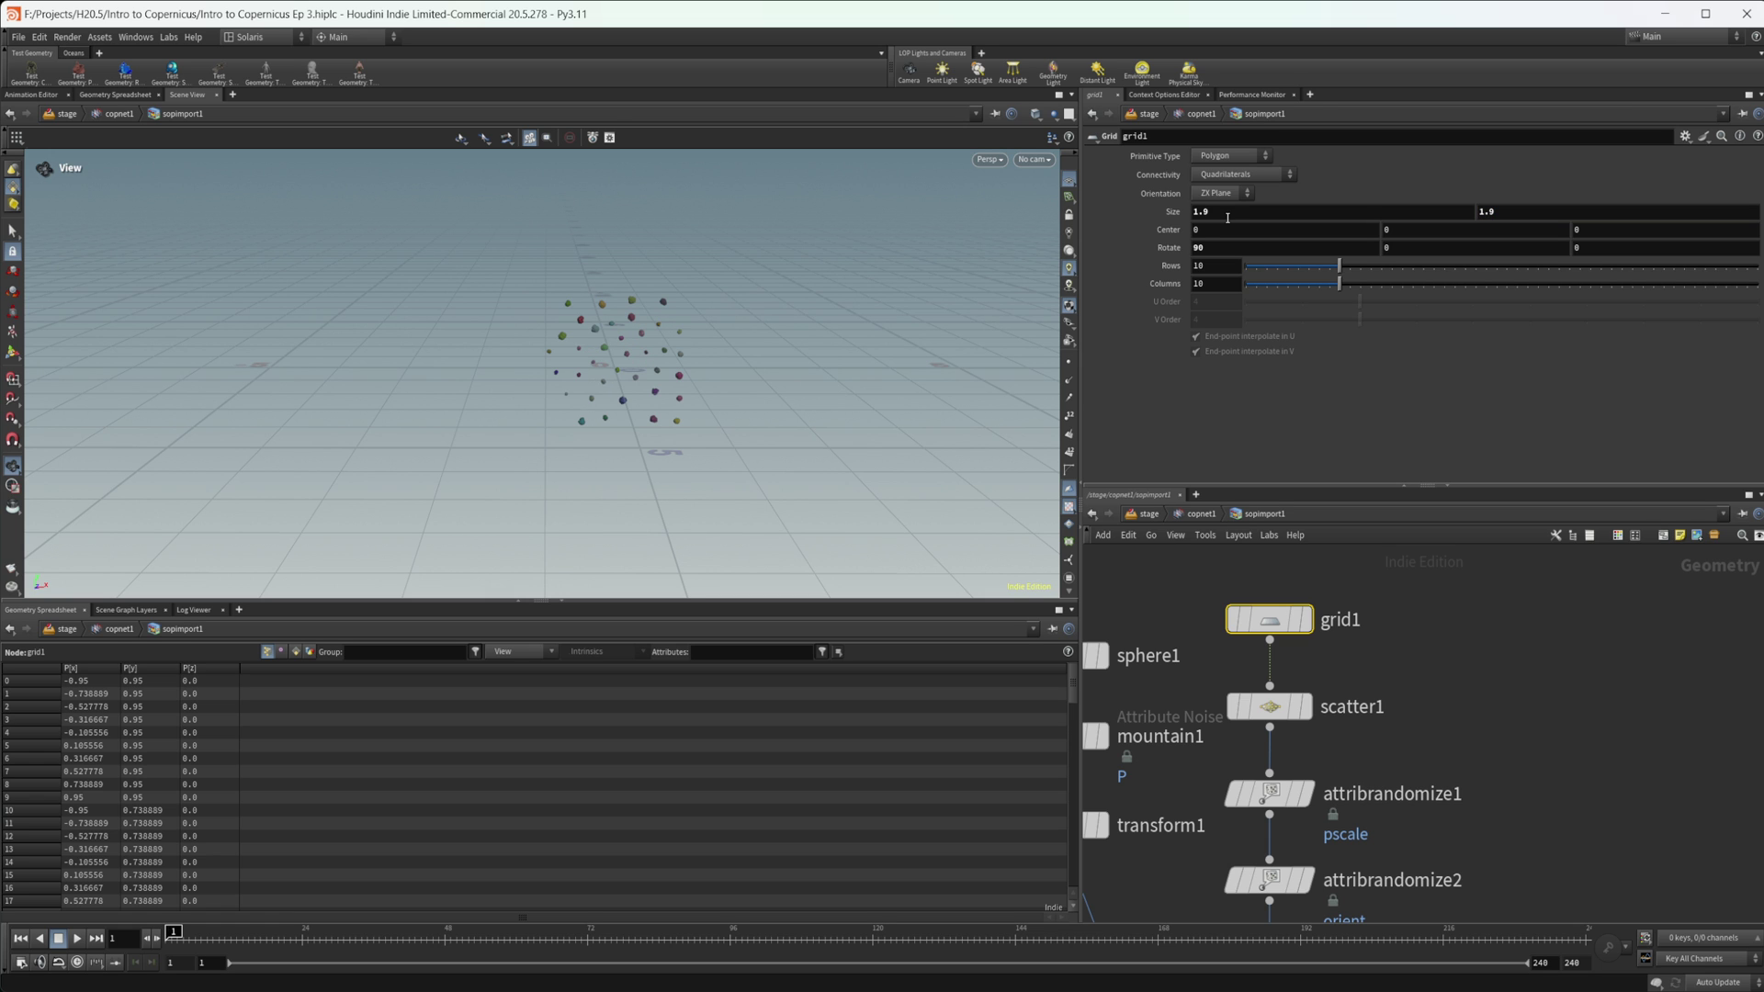
Return to copnet1, examine the single tile, and turn on the tile visualization to inspect the repeated rock pattern for seams.
click(1205, 515)
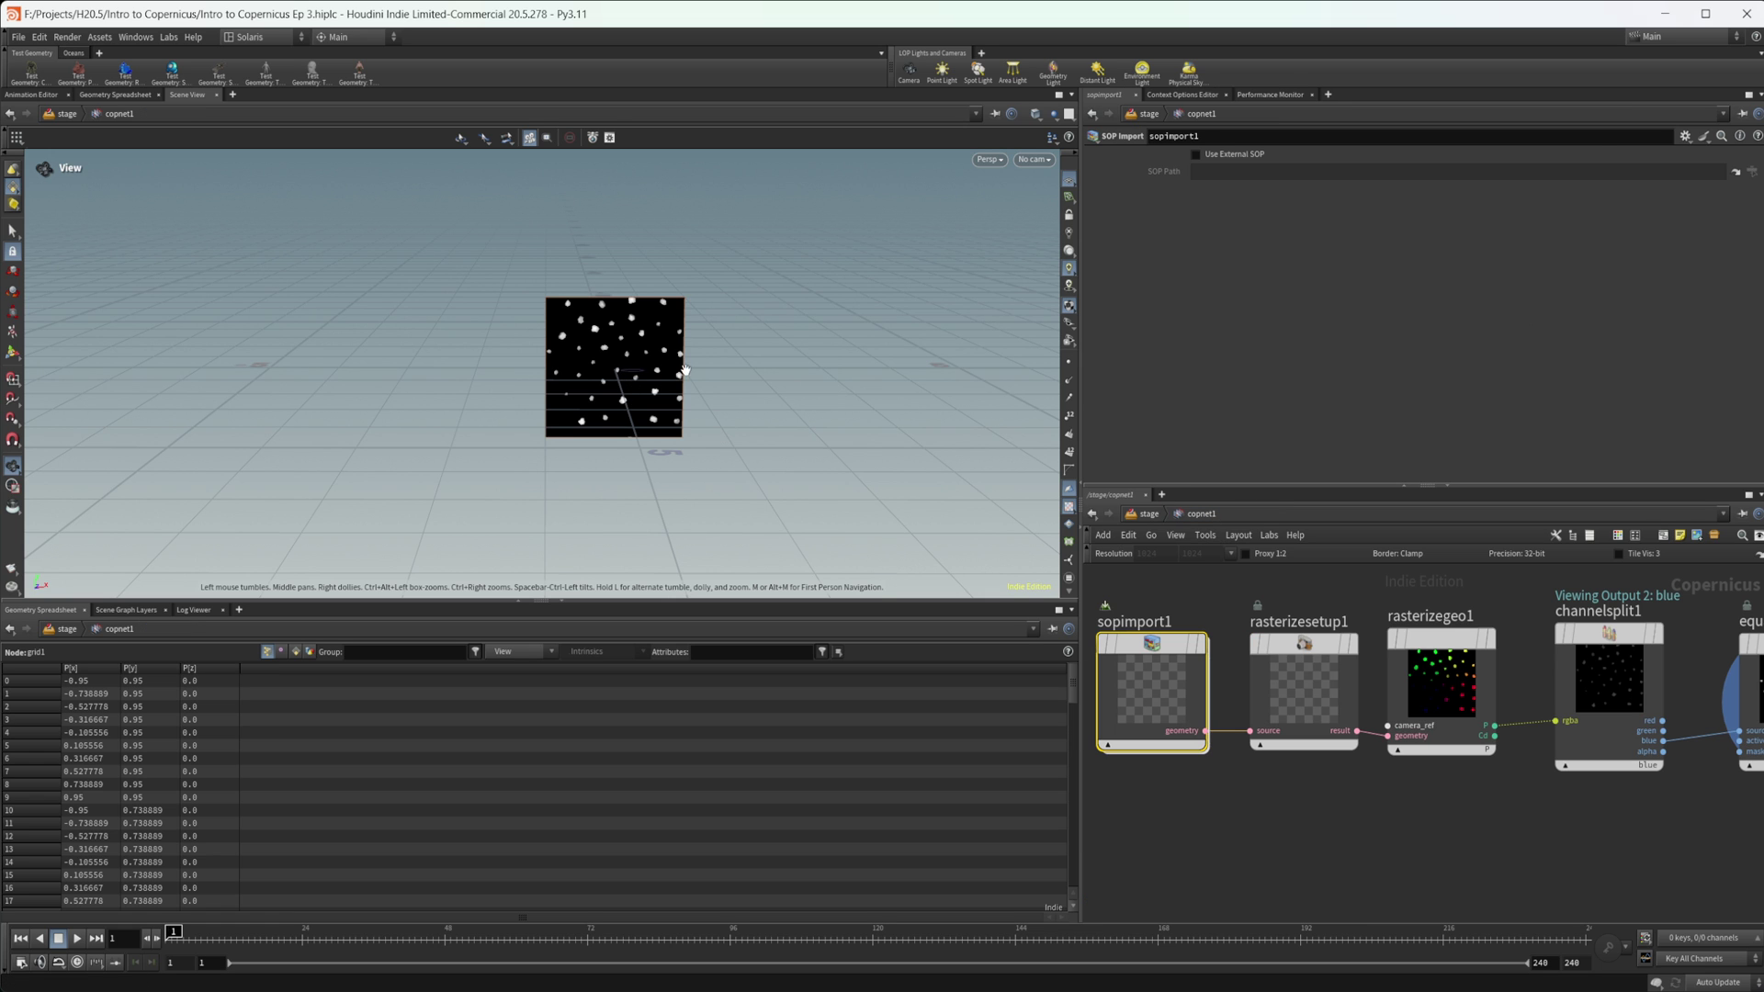
scroll(647, 391, up, 3)
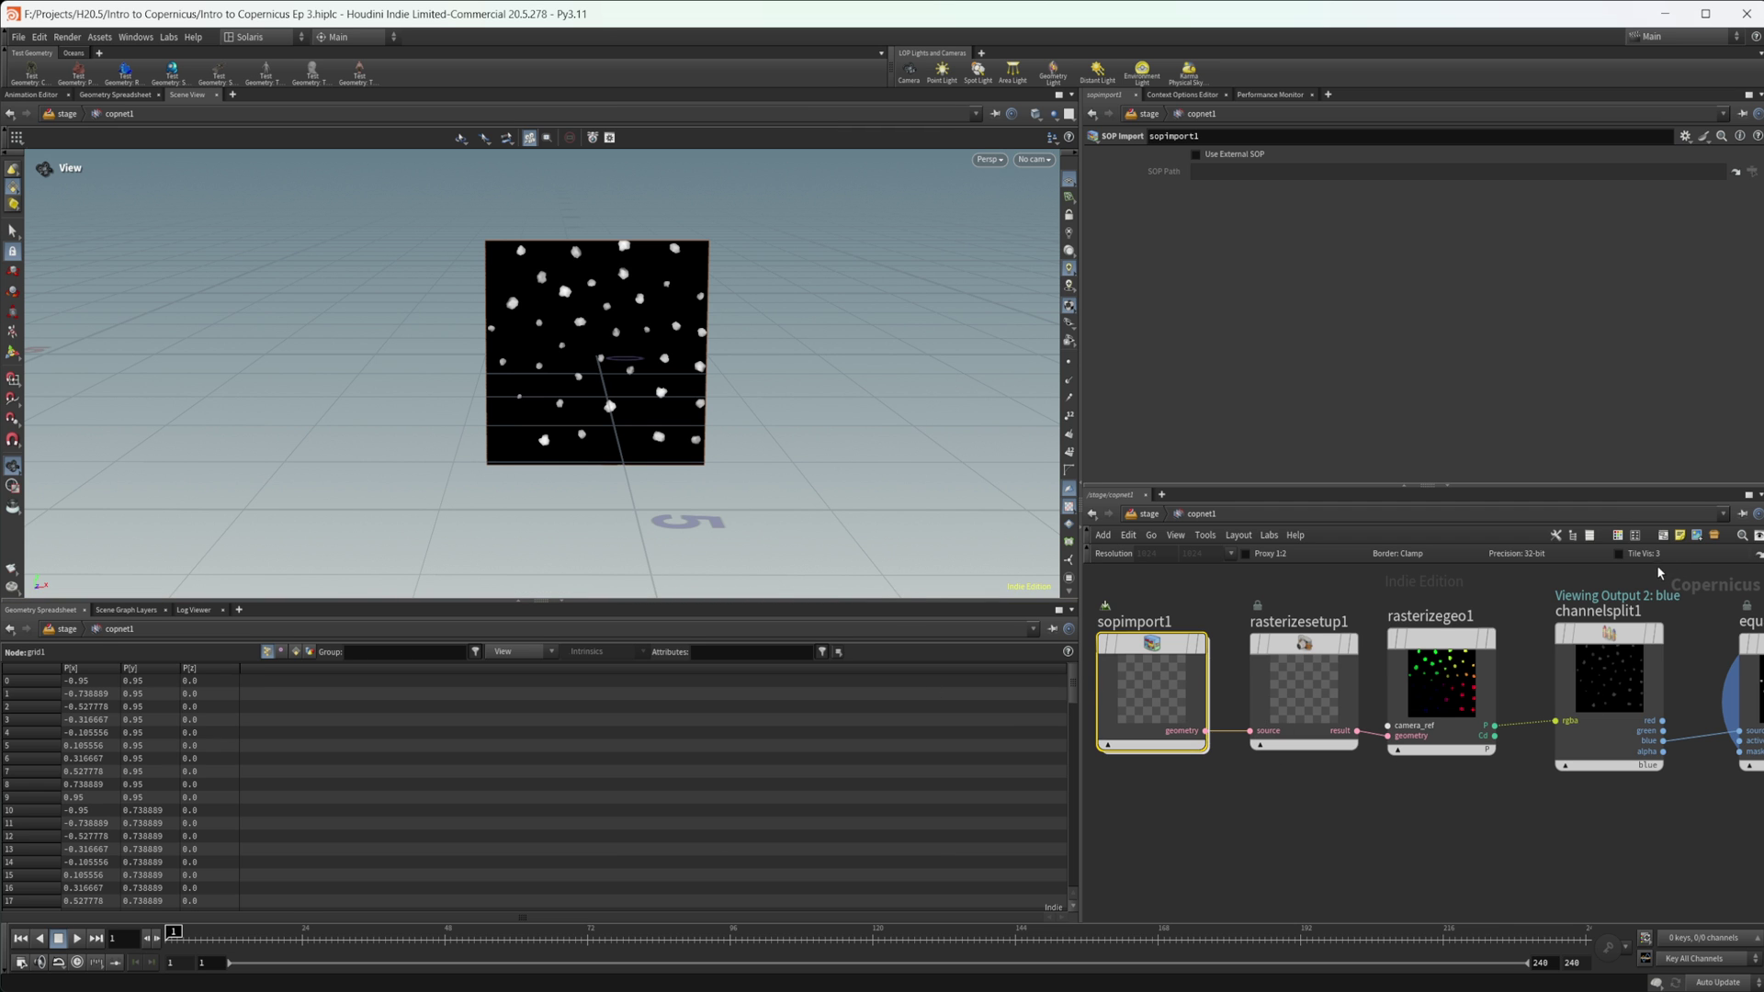
click(1618, 553)
drag(634, 356, 554, 281)
right_drag(554, 281, 747, 326)
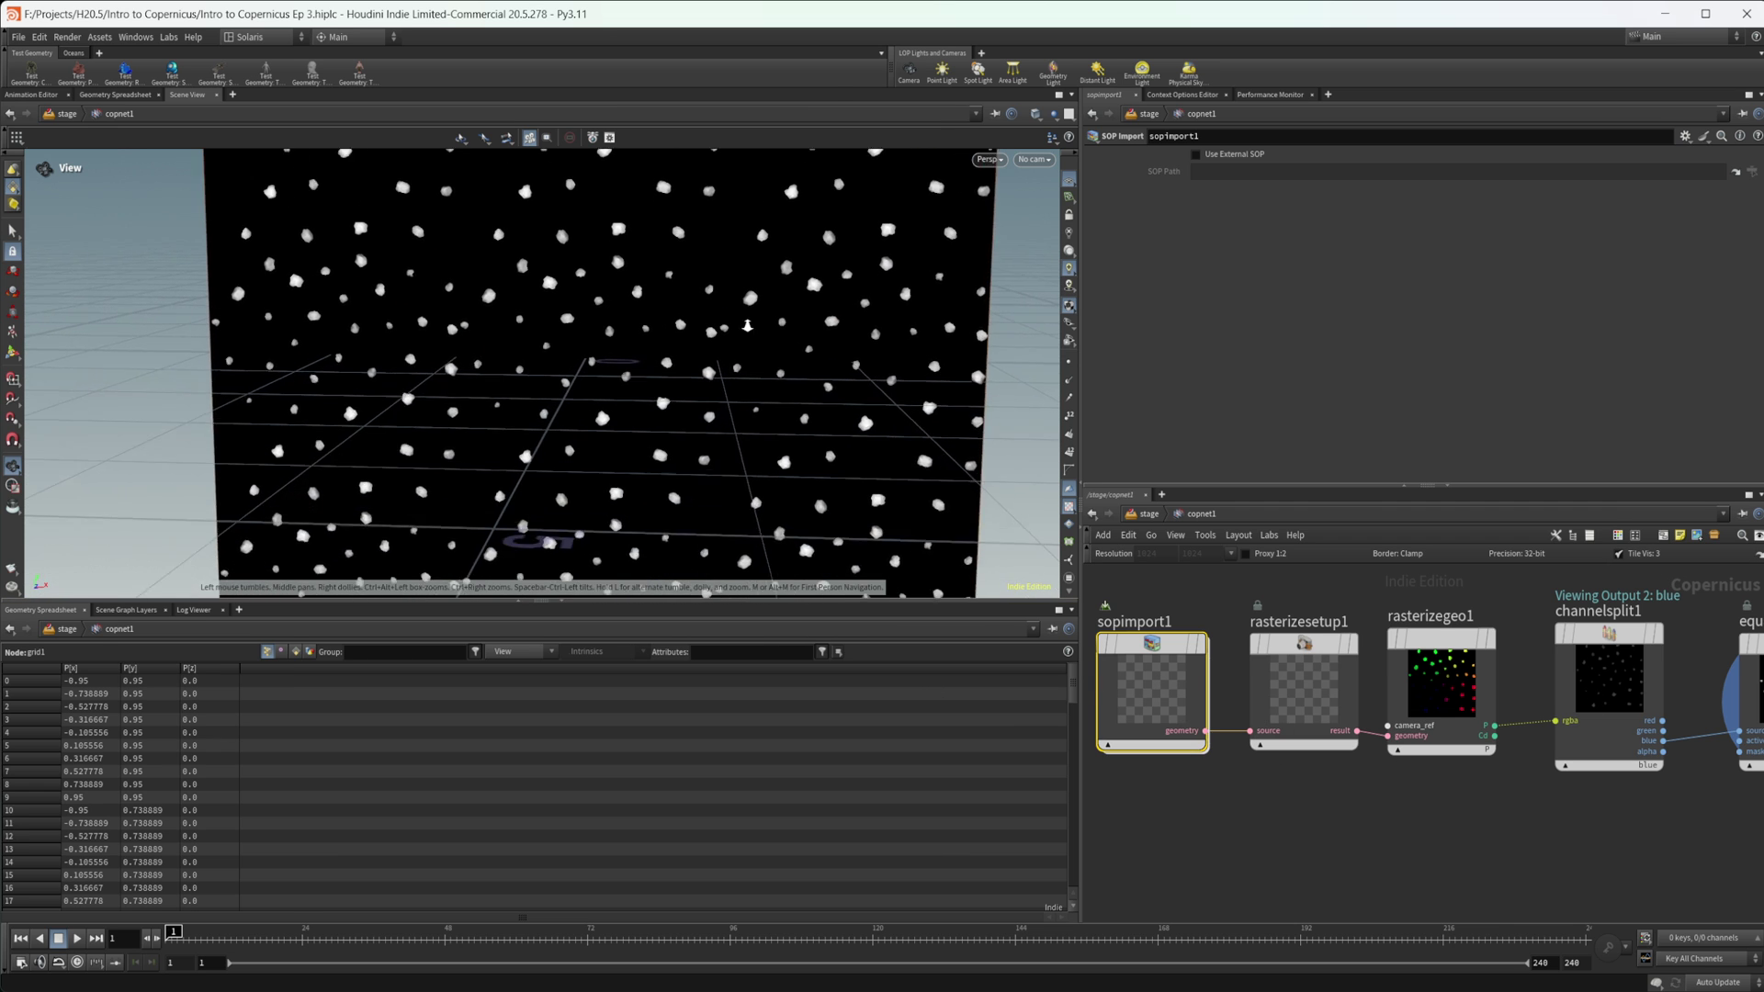
scroll(747, 326, up, 2)
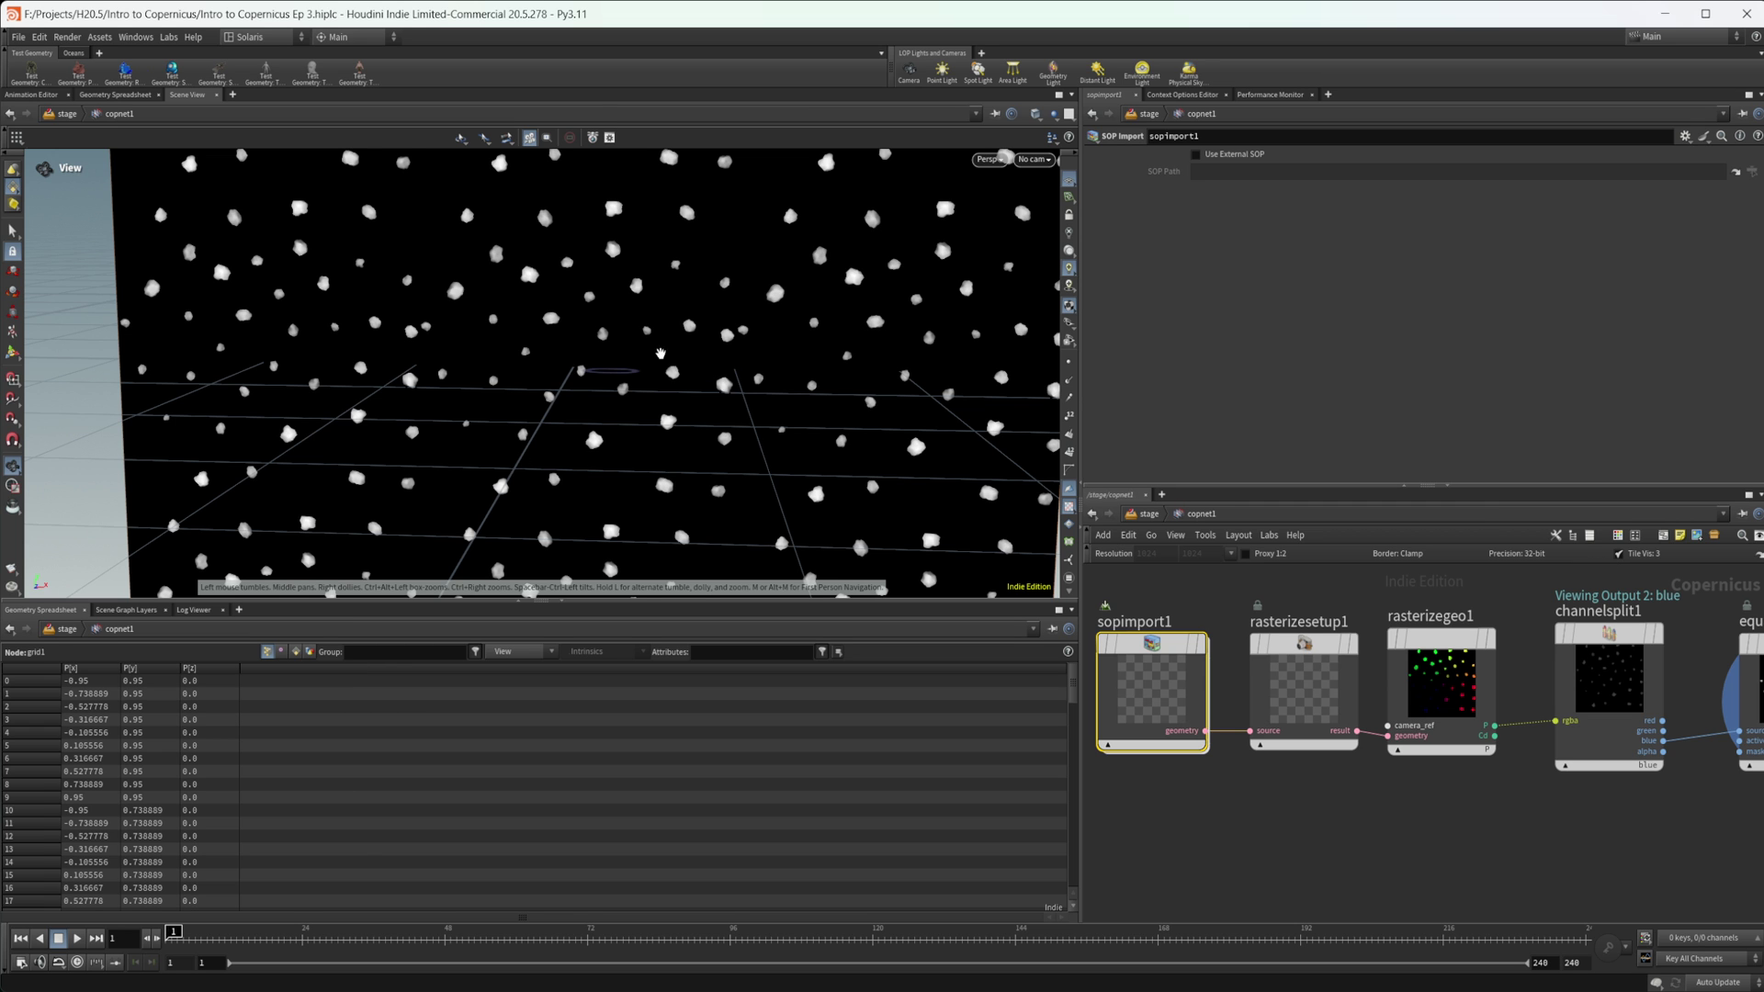
scroll(563, 464, down, 3)
drag(563, 465, 631, 298)
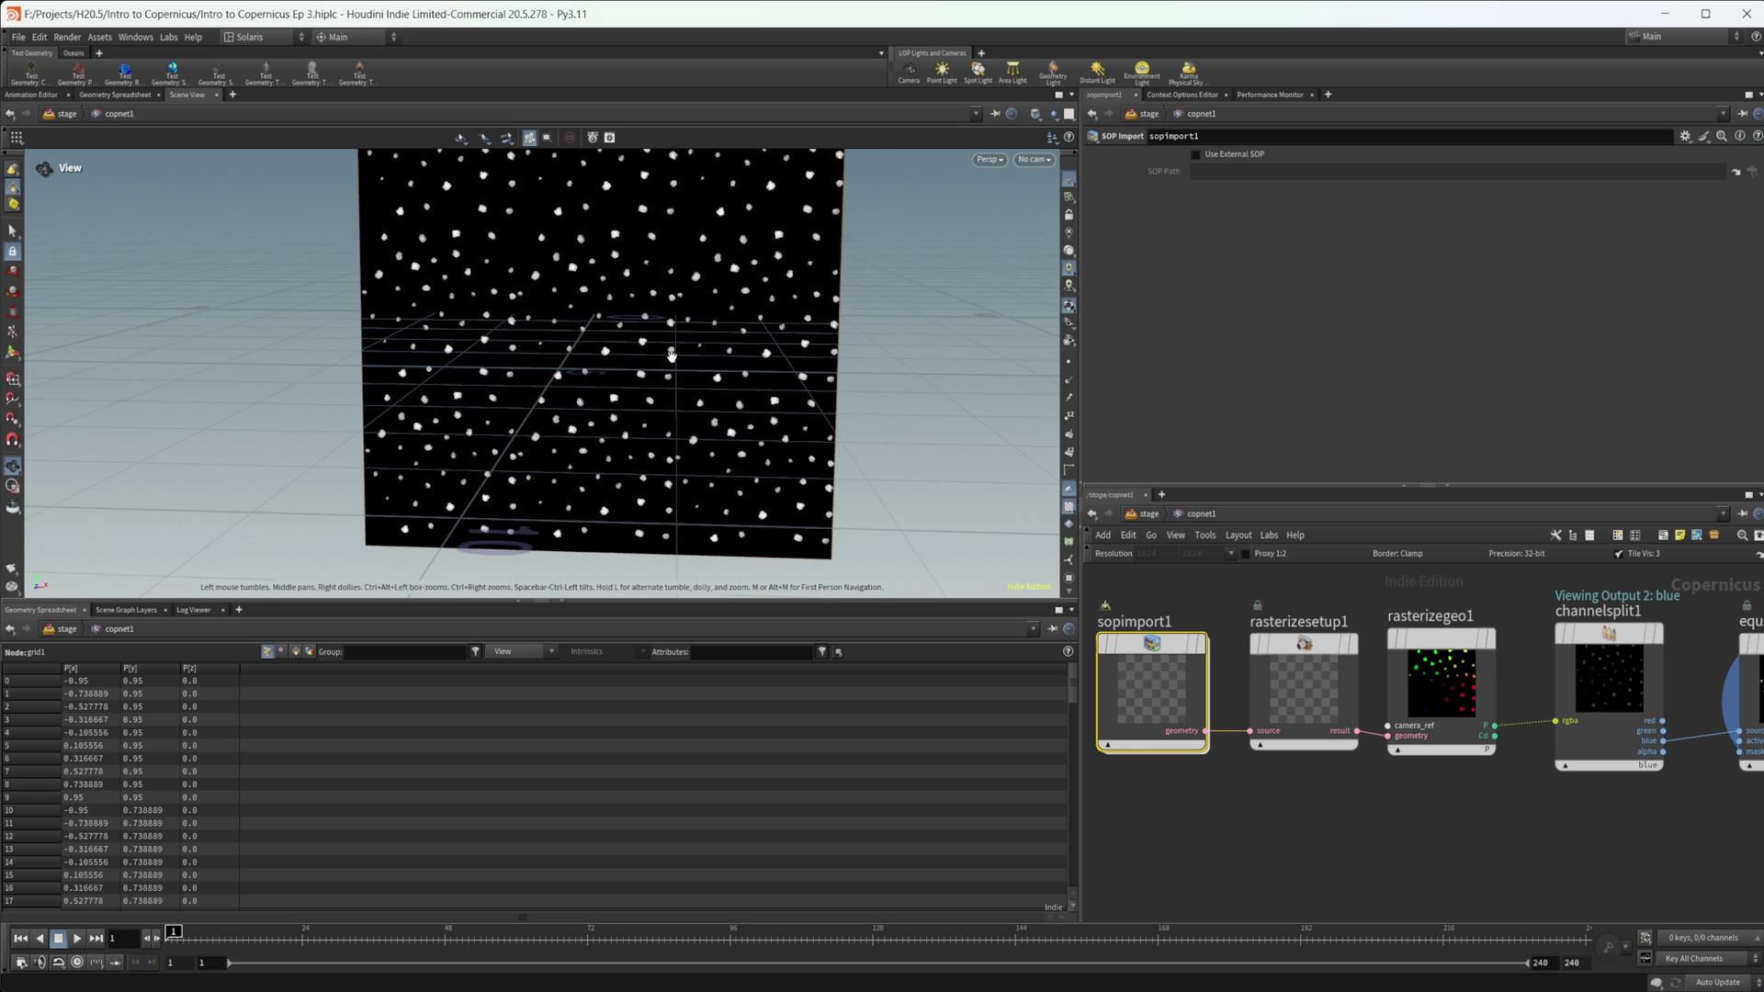
middle_drag(658, 352, 648, 398)
Add an SDF Shape node below the rasterize chain and toggle the tile visualization off and on to compare its circle.
middle_drag(1297, 758, 1291, 753)
drag(1290, 753, 1242, 762)
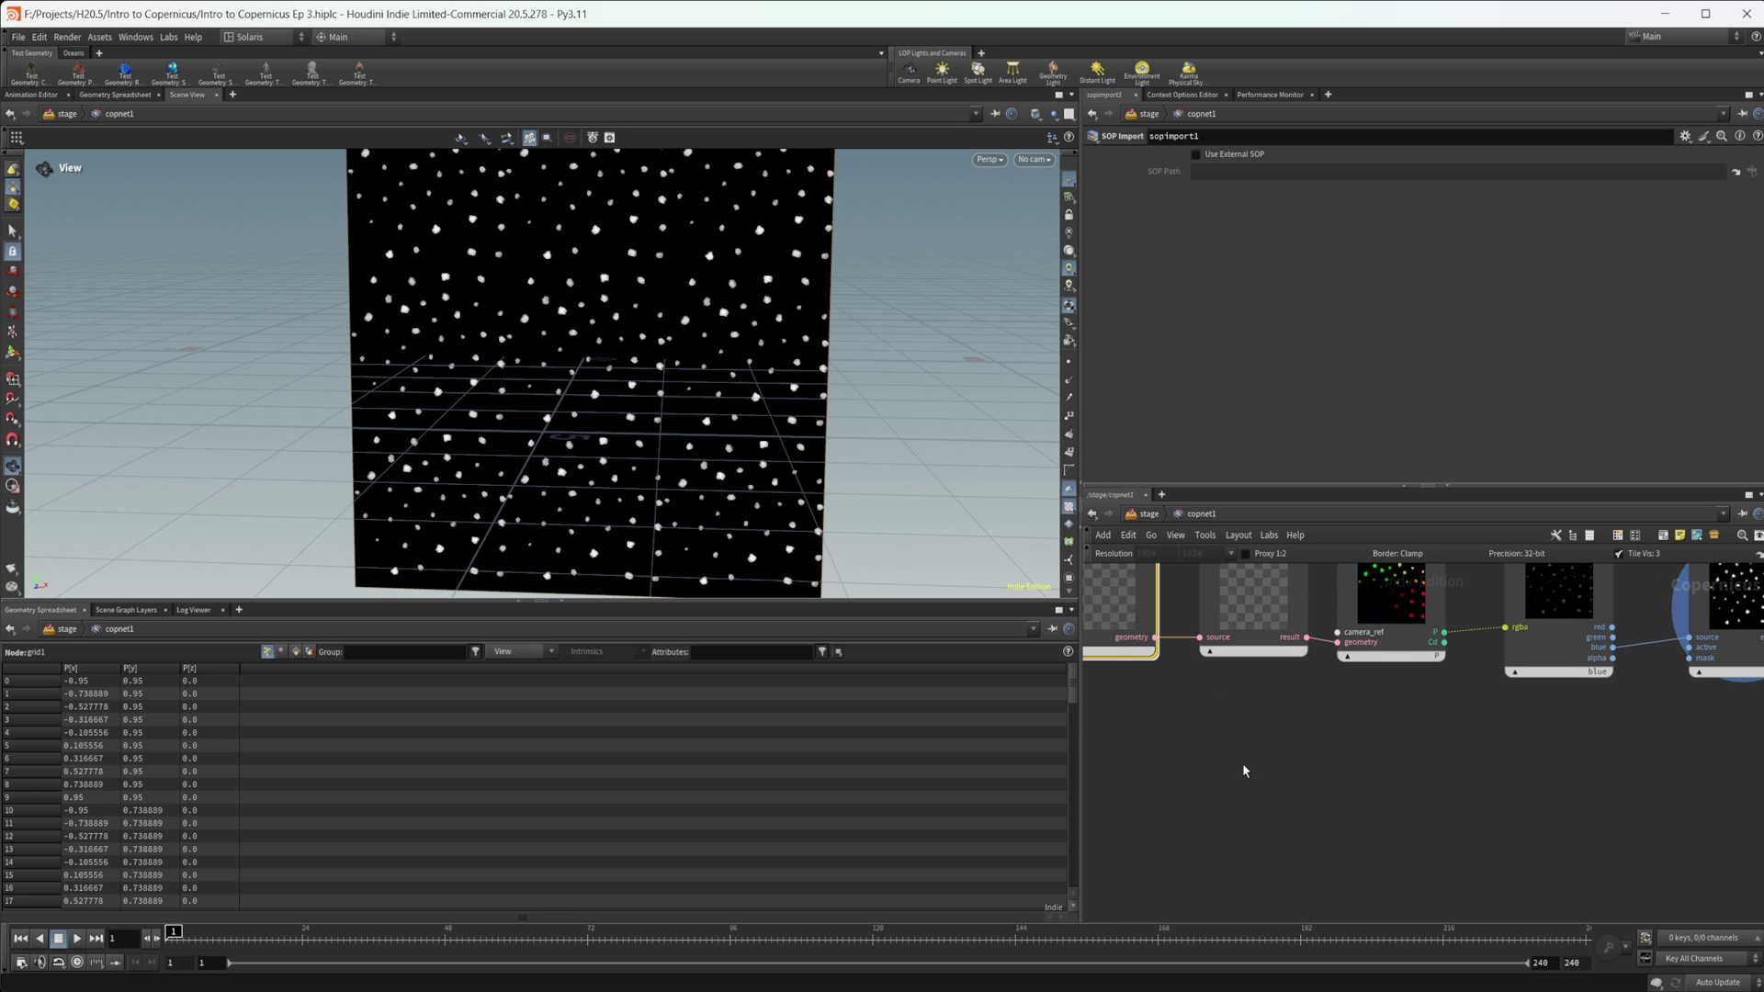
key(Tab)
text(d)
key(BackSpace)
text(sdf)
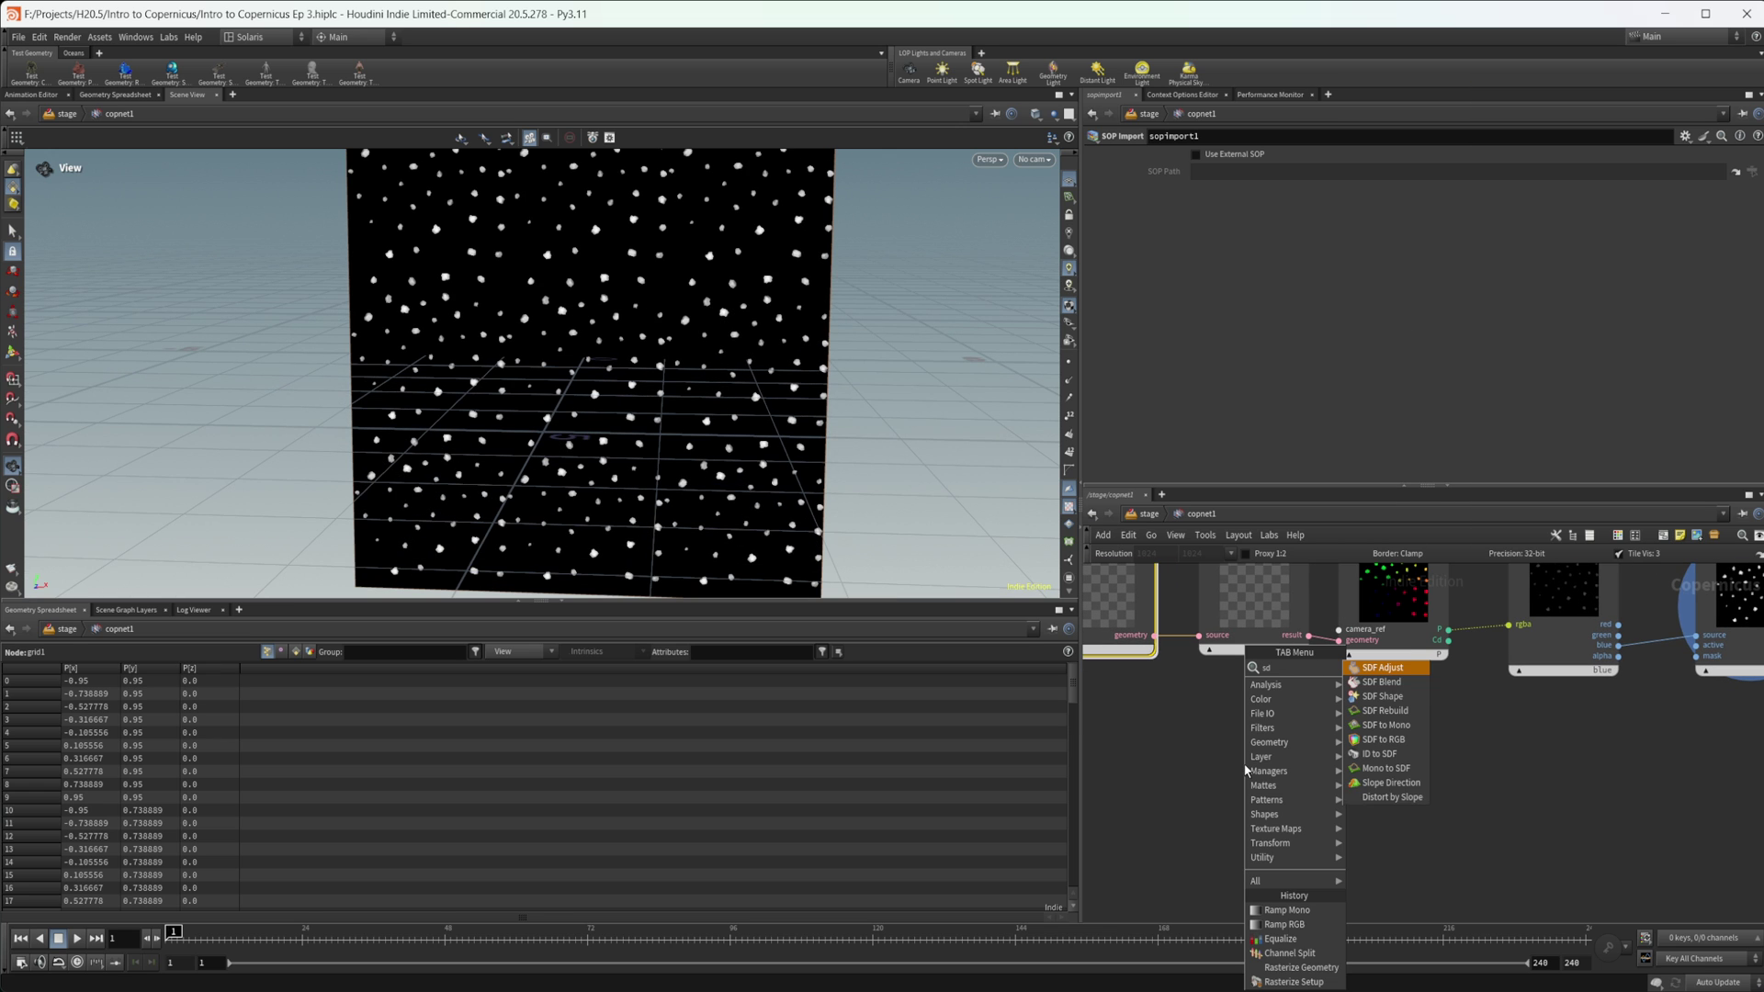
key(Down)
key(Down)
key(Return)
click(1245, 770)
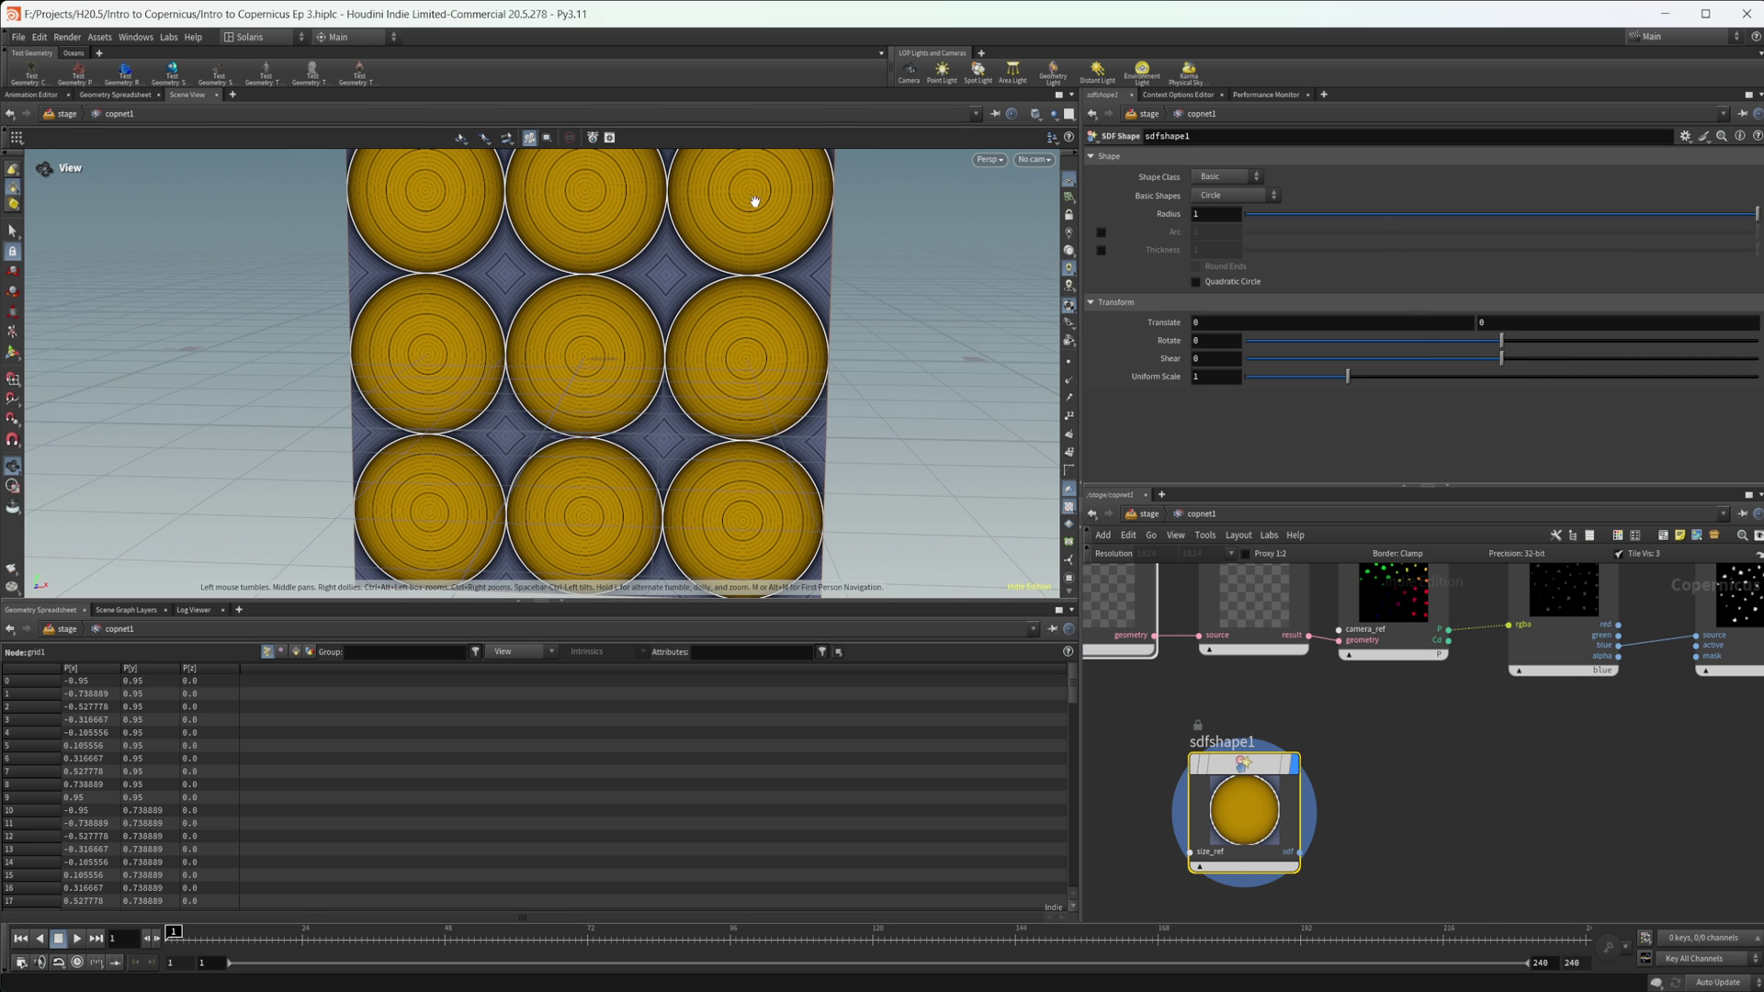
click(1620, 553)
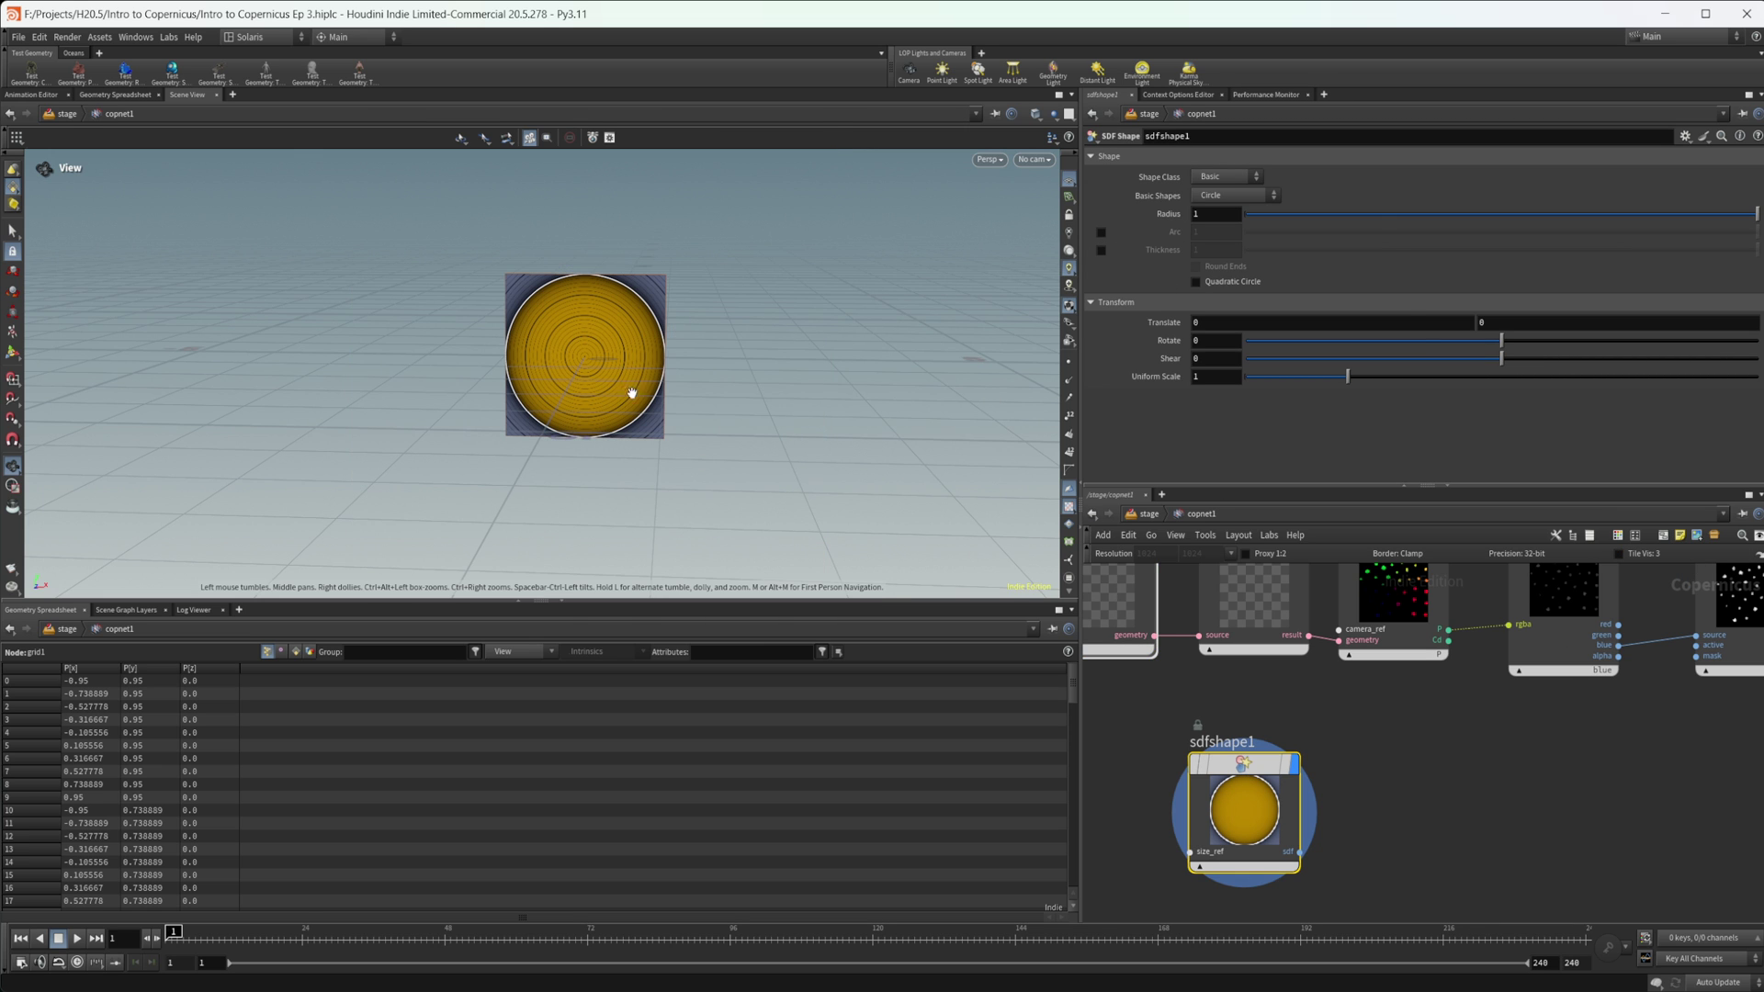
click(1620, 553)
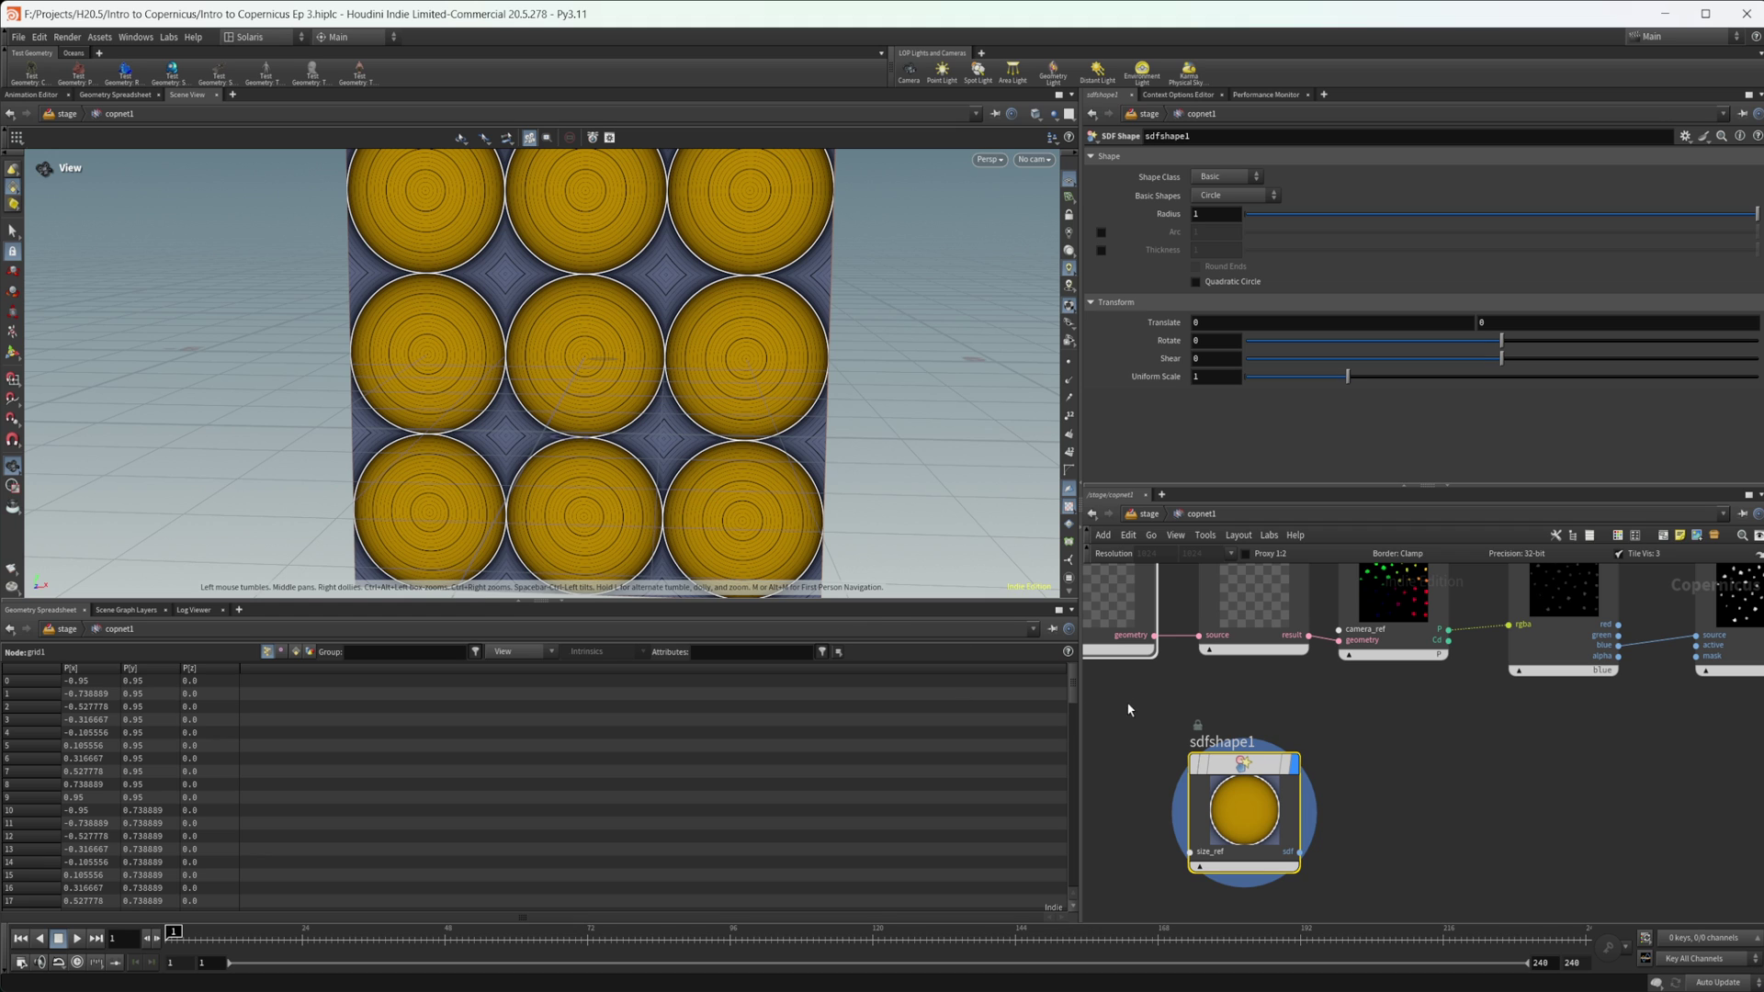
Display the sopimport1 node's imported rock geometry in the viewport.
middle_drag(1130, 709, 1228, 764)
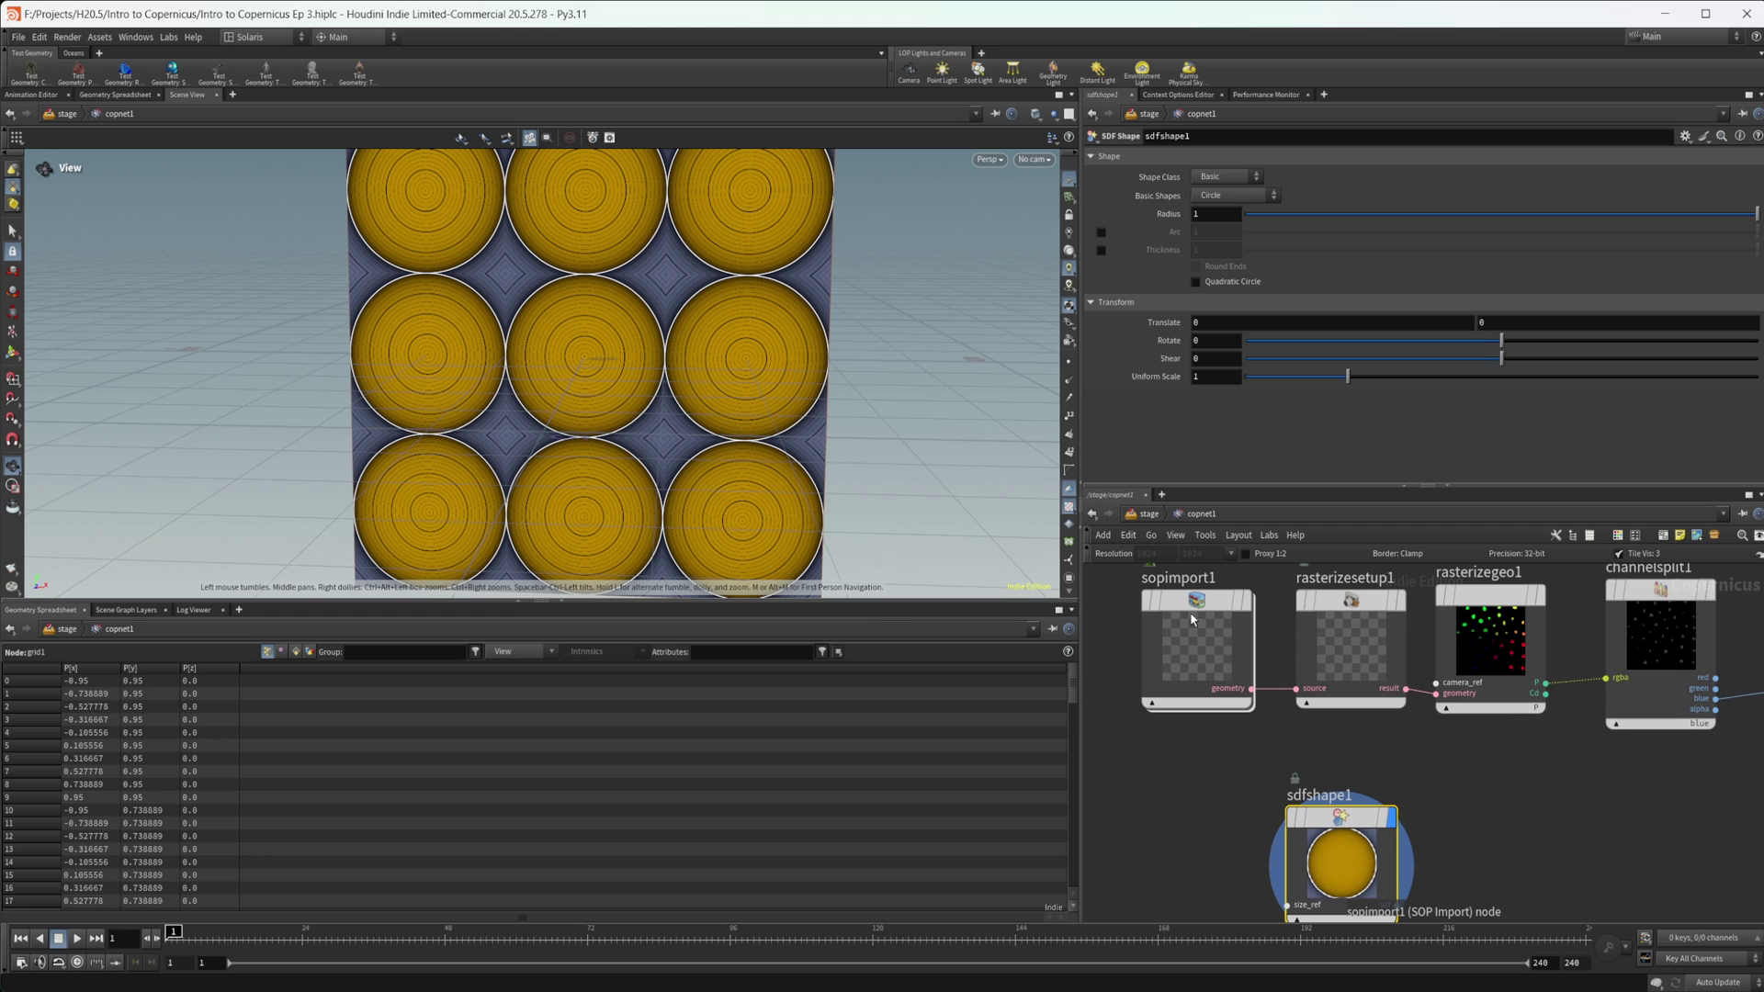
mouse_move(1176, 658)
middle_drag(1211, 763, 1183, 769)
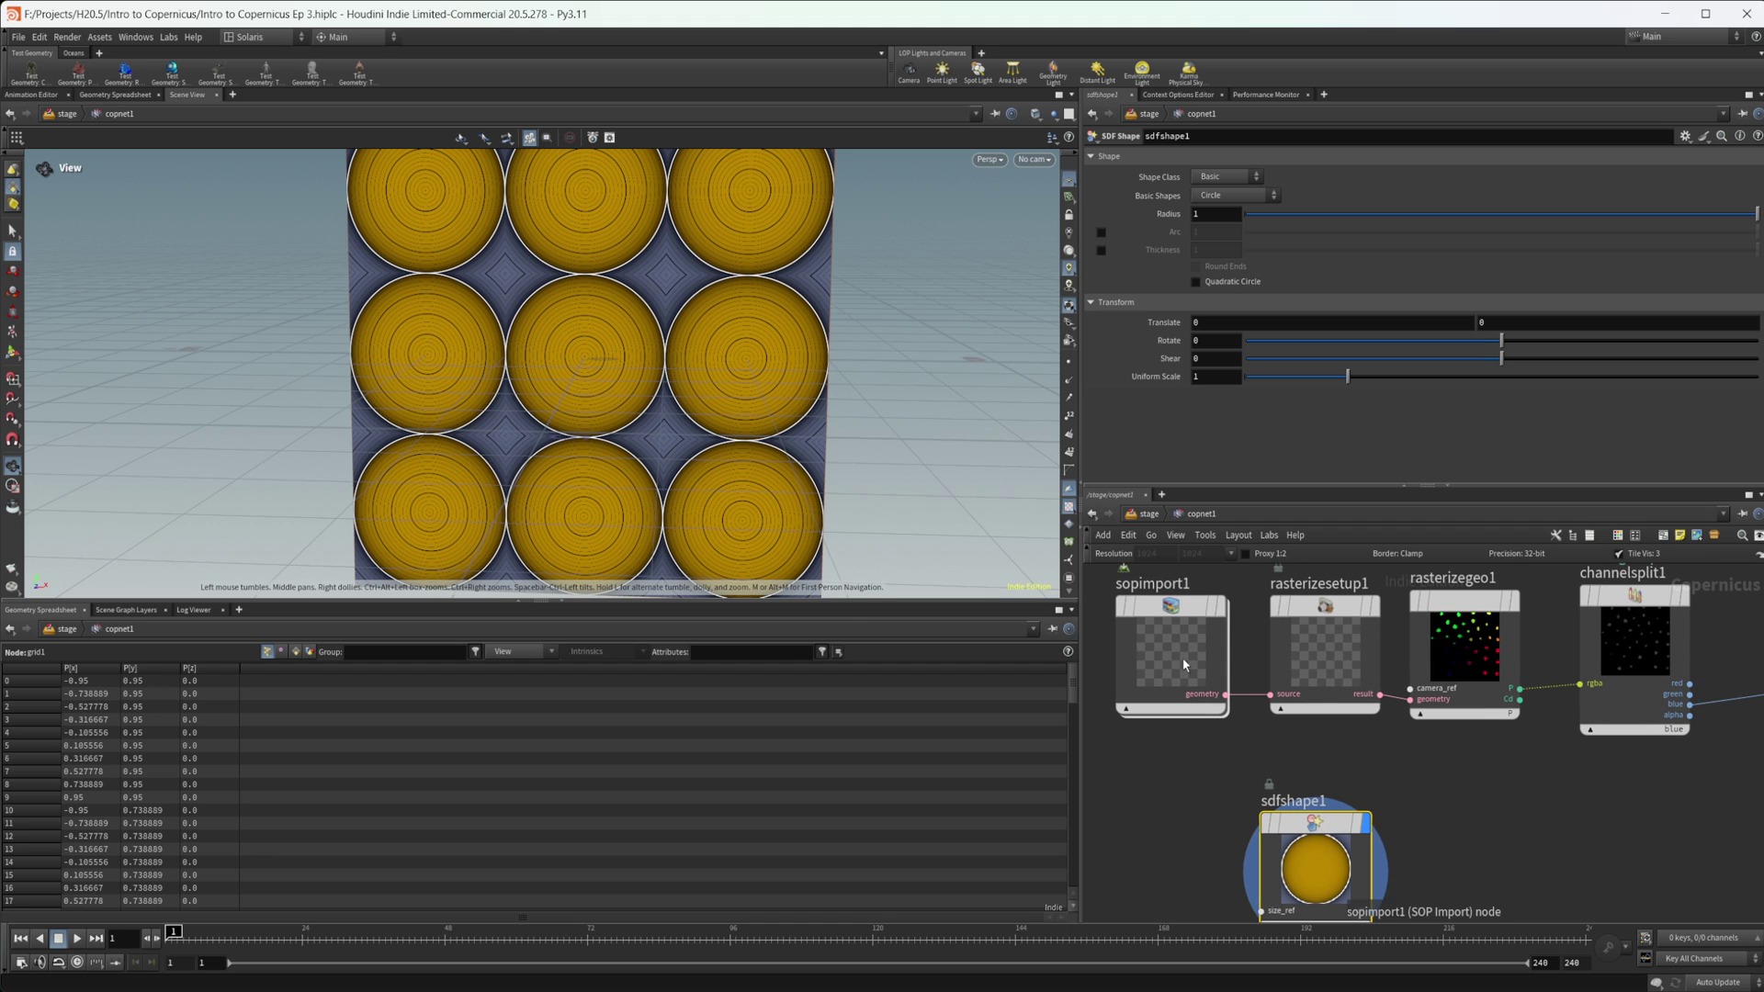
click(1196, 679)
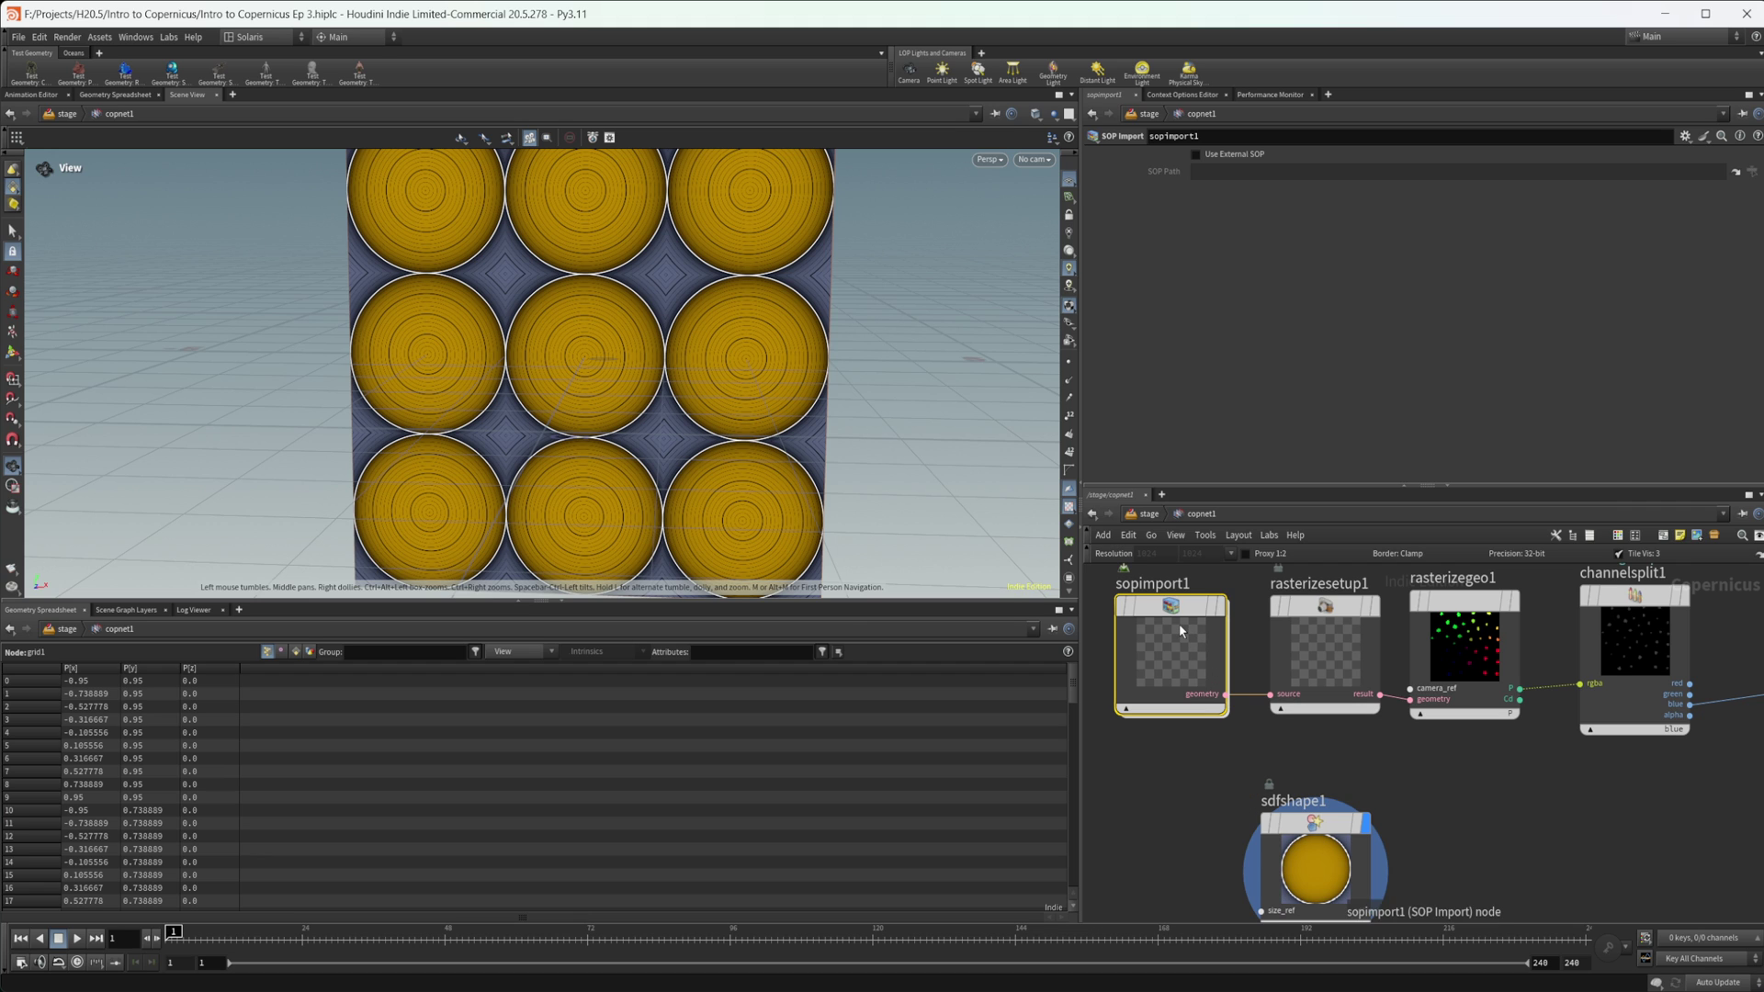
key(r)
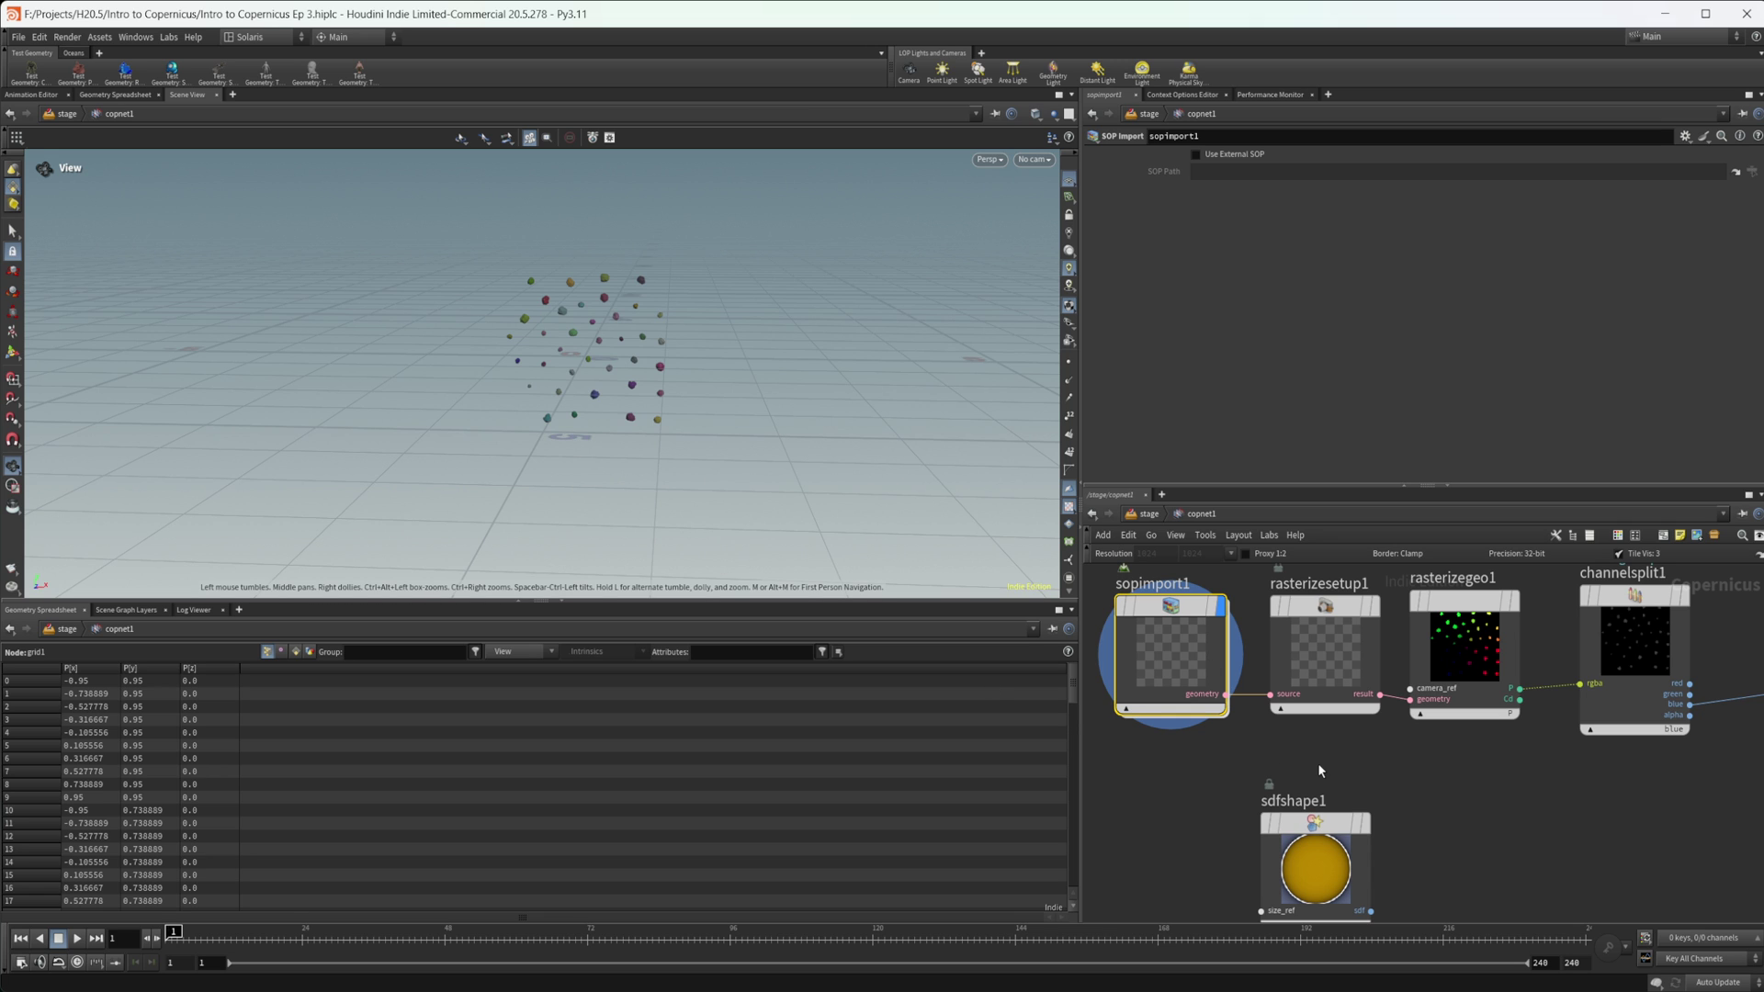
Delete the SDF Shape node sdfshape1 from the network.
middle_drag(1427, 804, 1308, 782)
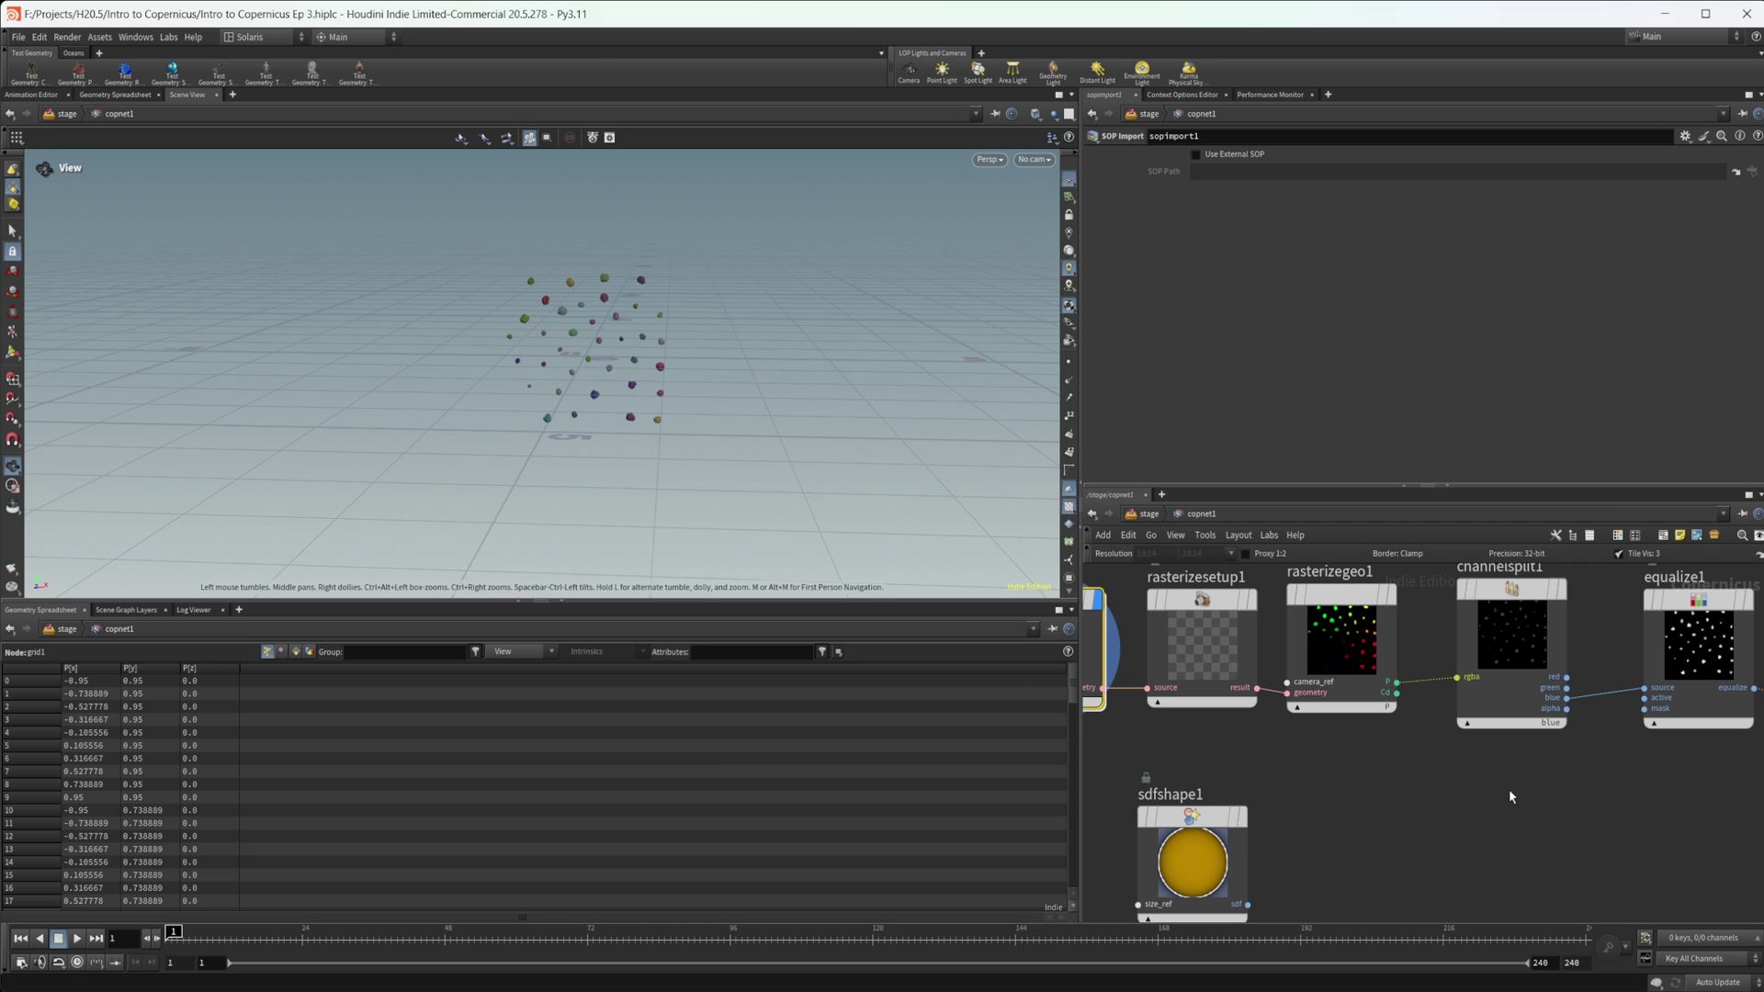
middle_drag(1508, 790, 1298, 770)
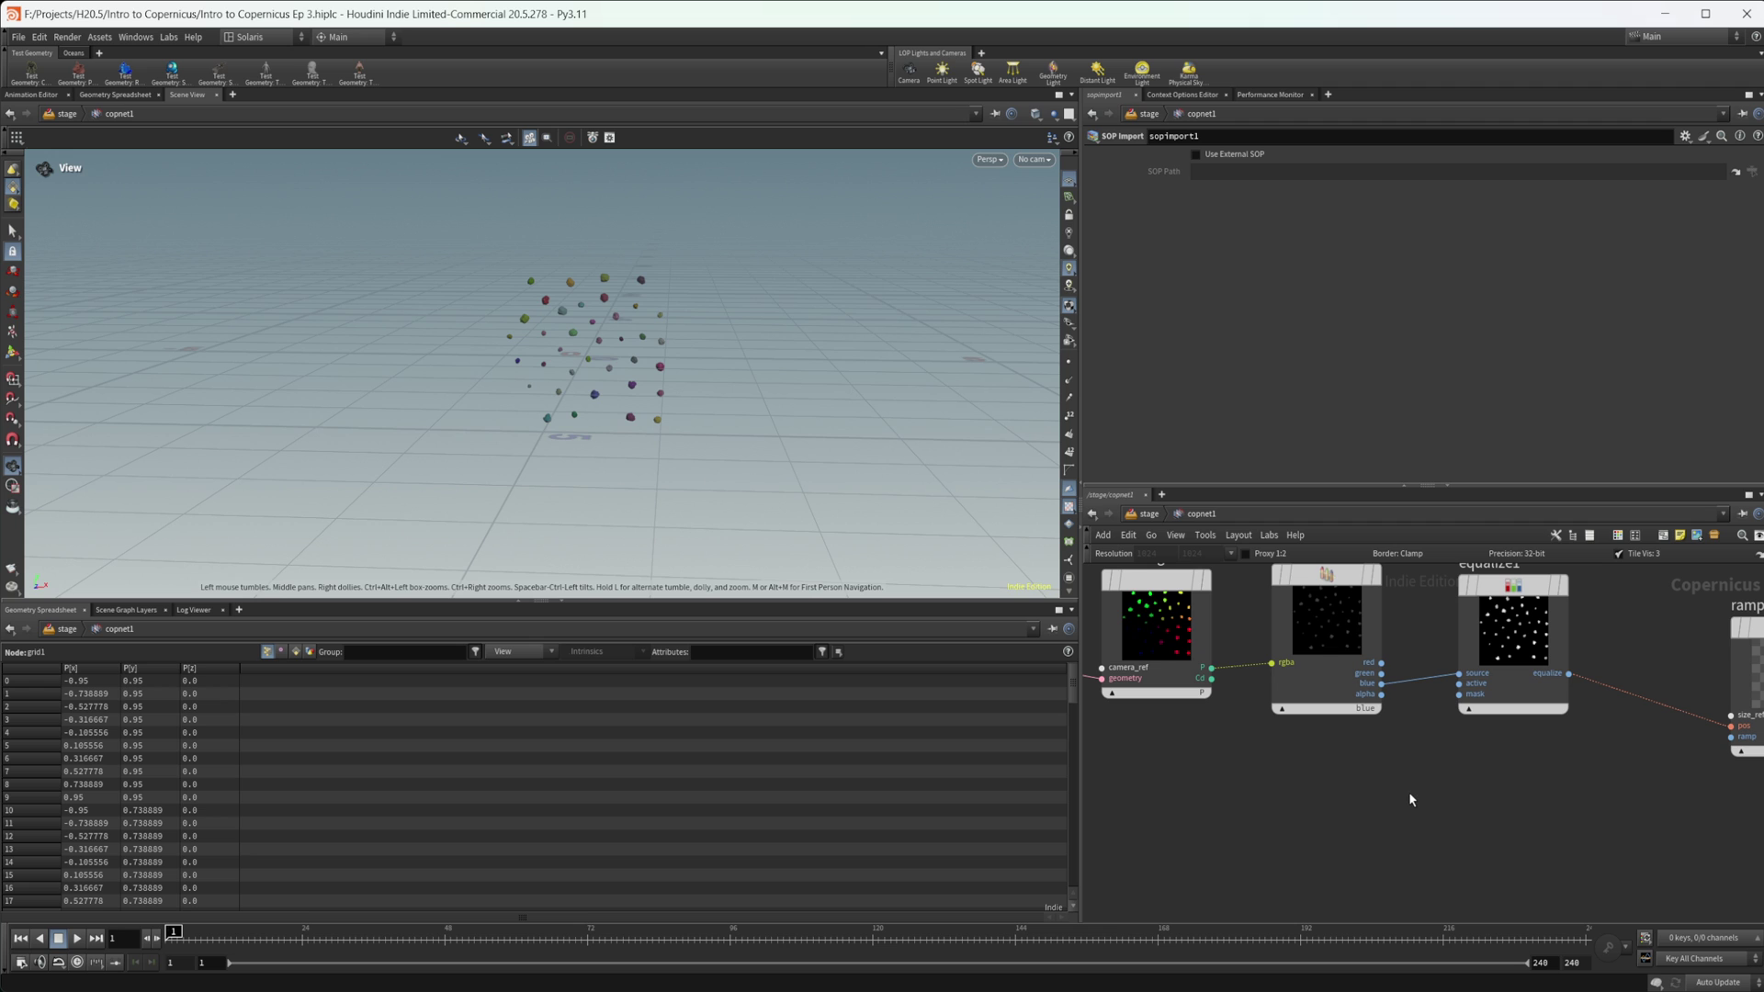
scroll(1355, 773, down, 2)
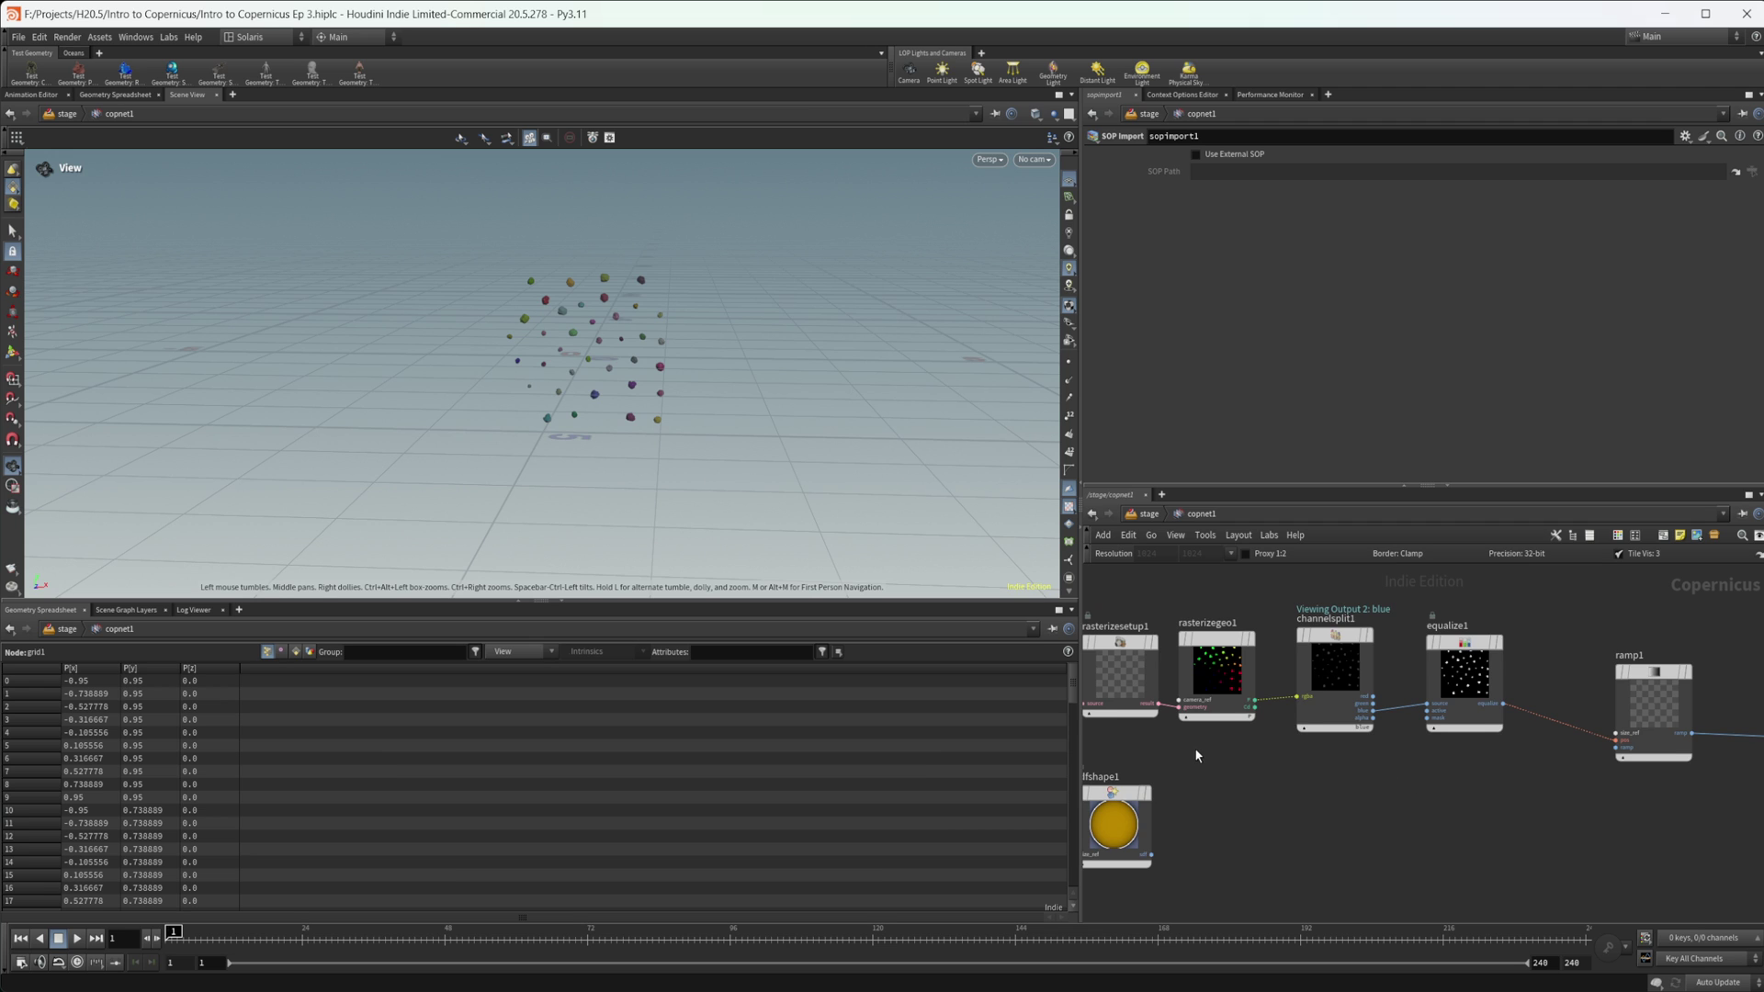
middle_drag(1197, 756, 1247, 759)
click(1184, 832)
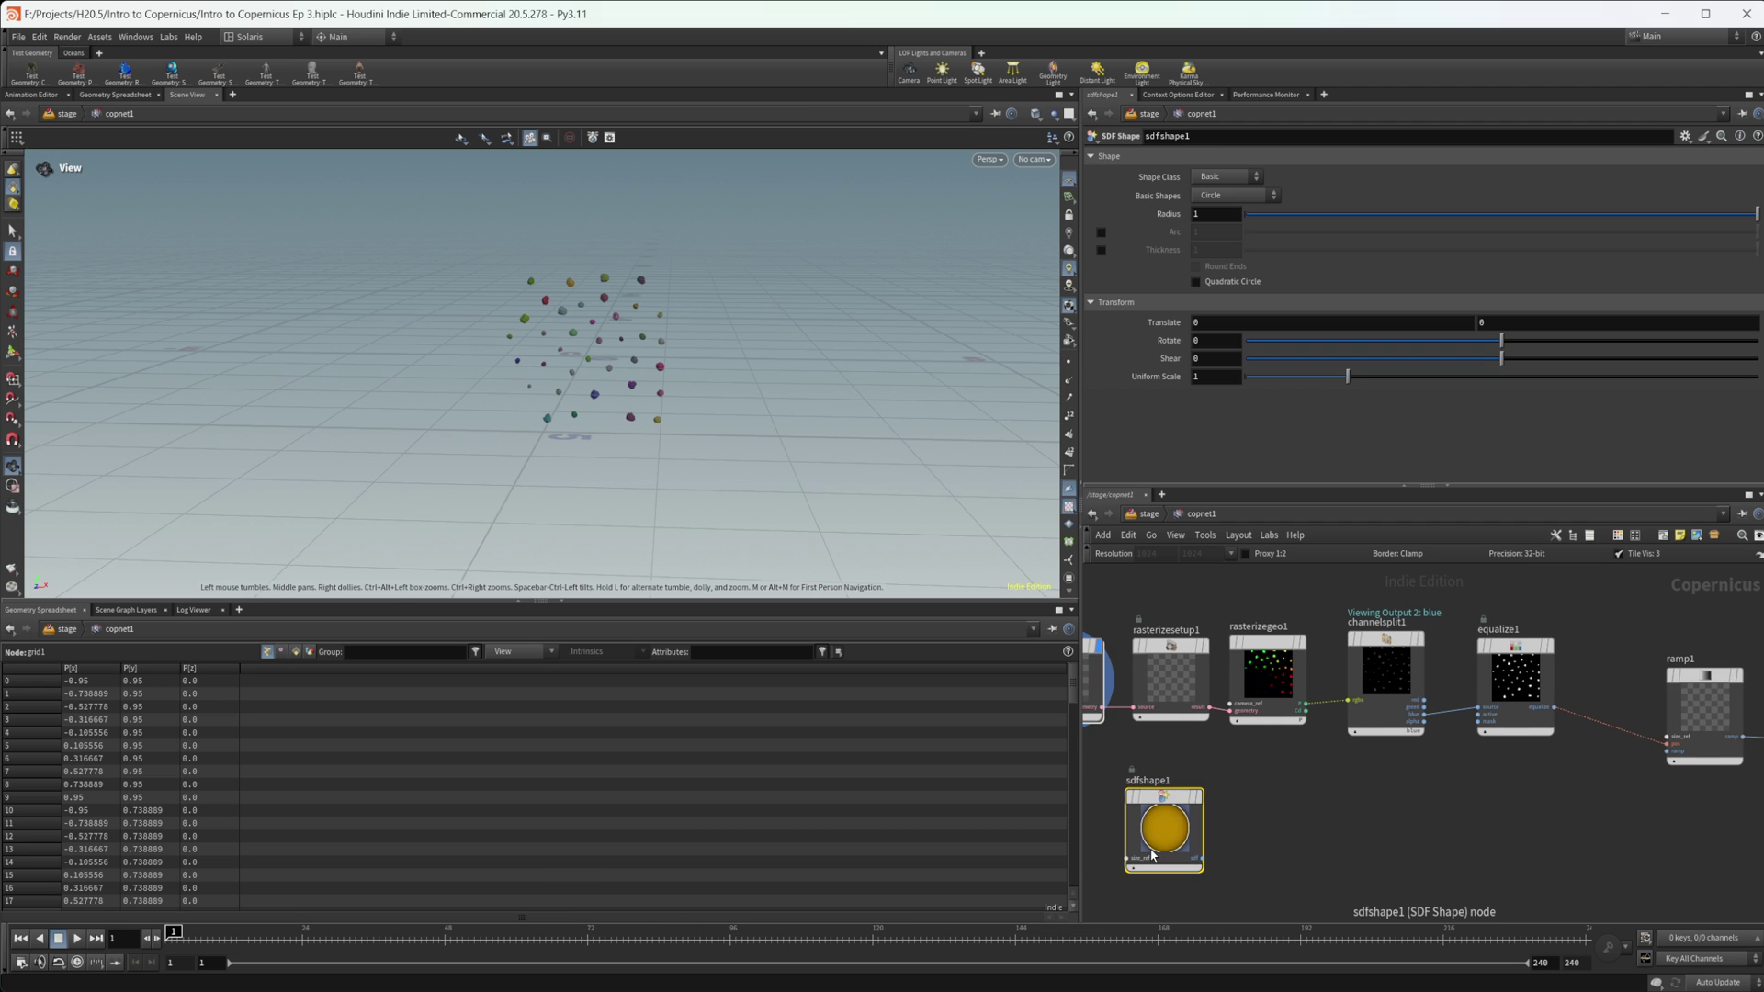
key(Delete)
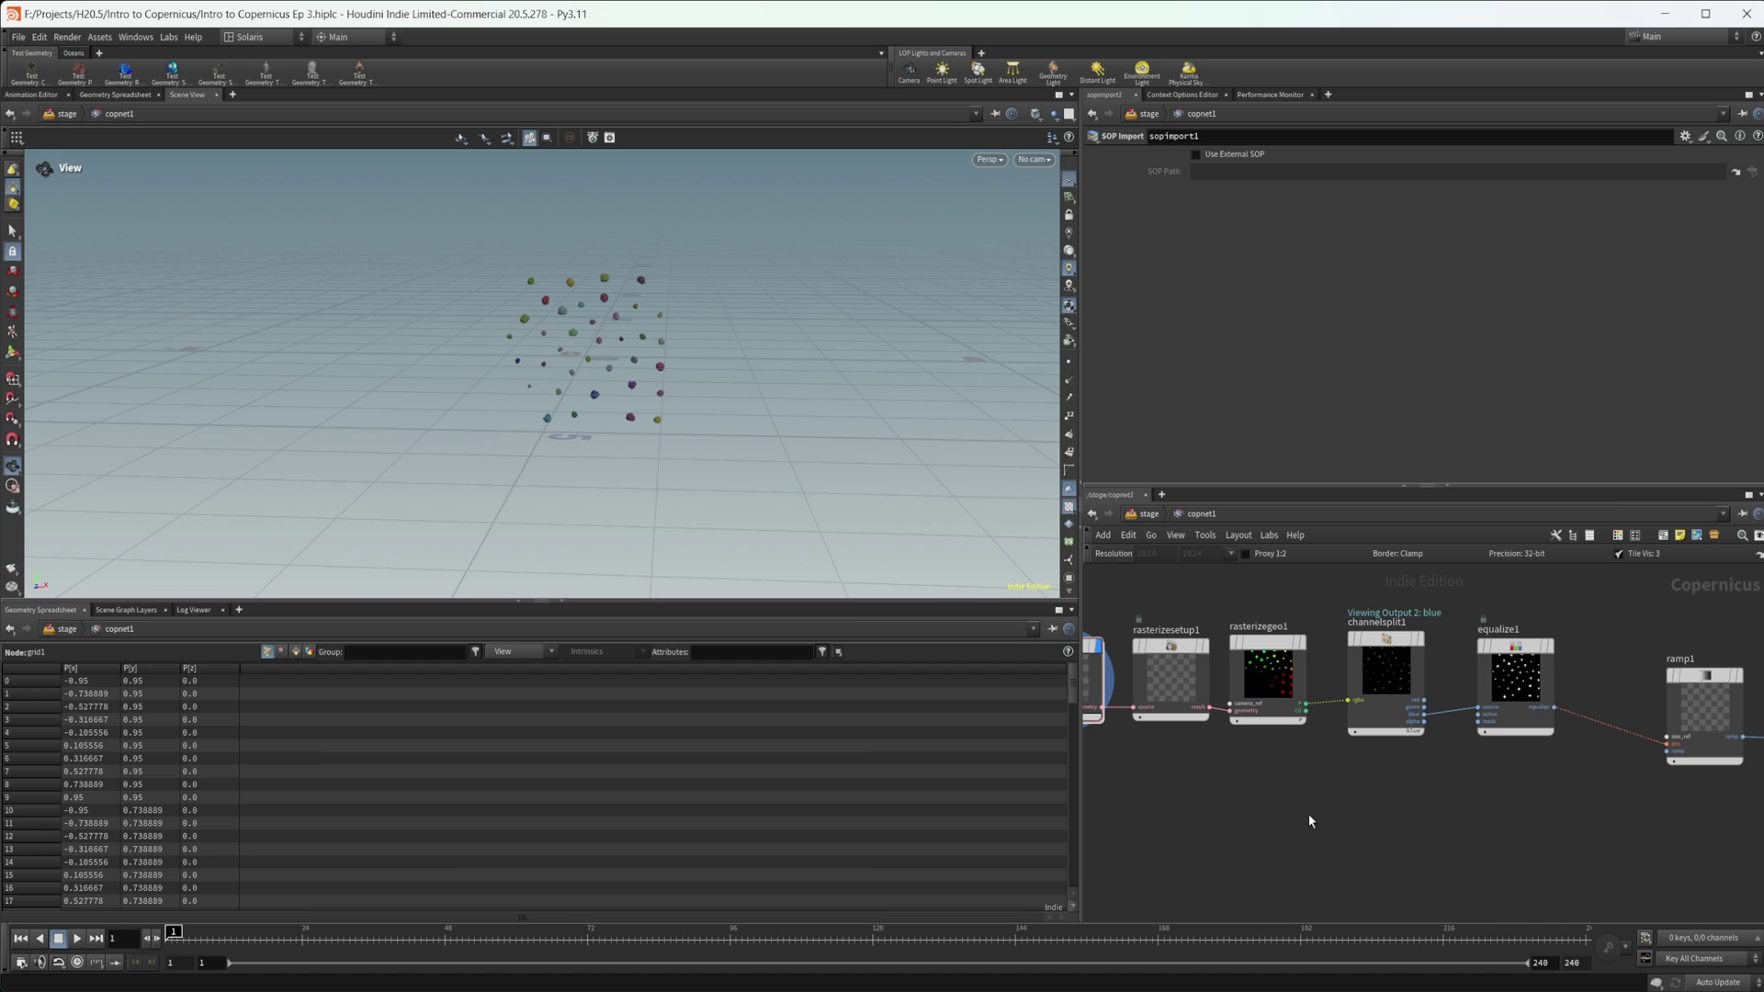
middle_drag(1447, 819, 1395, 830)
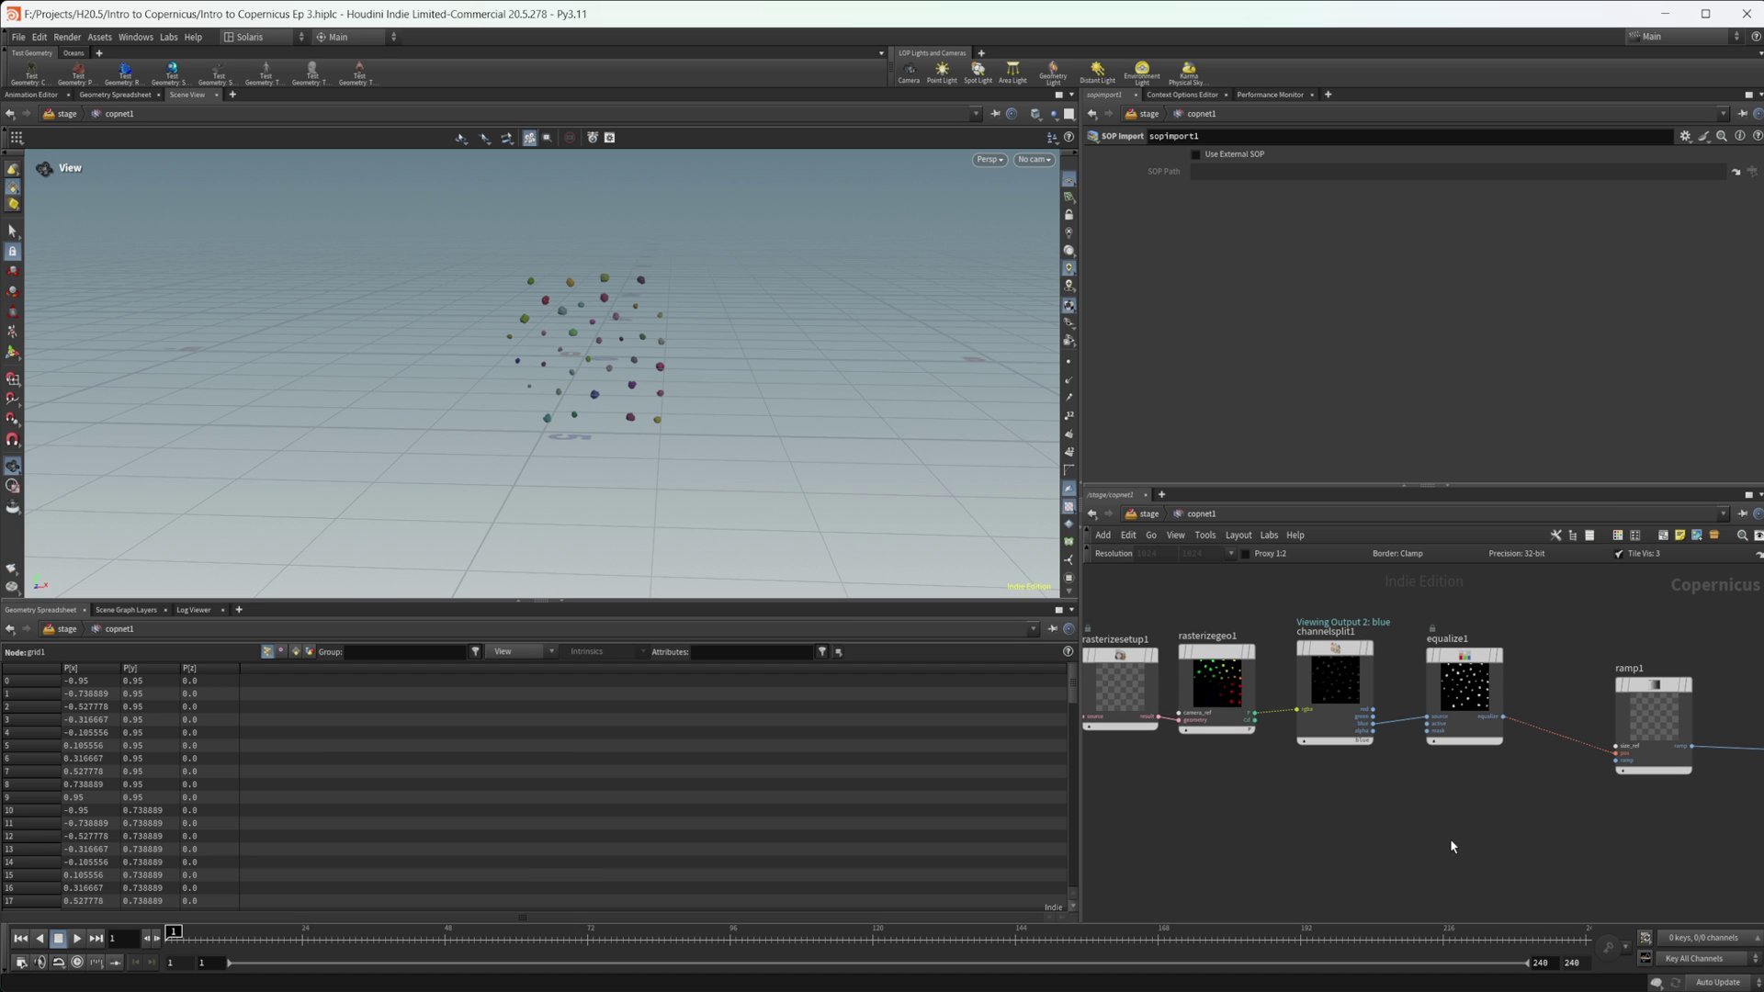
middle_drag(1417, 832, 1372, 827)
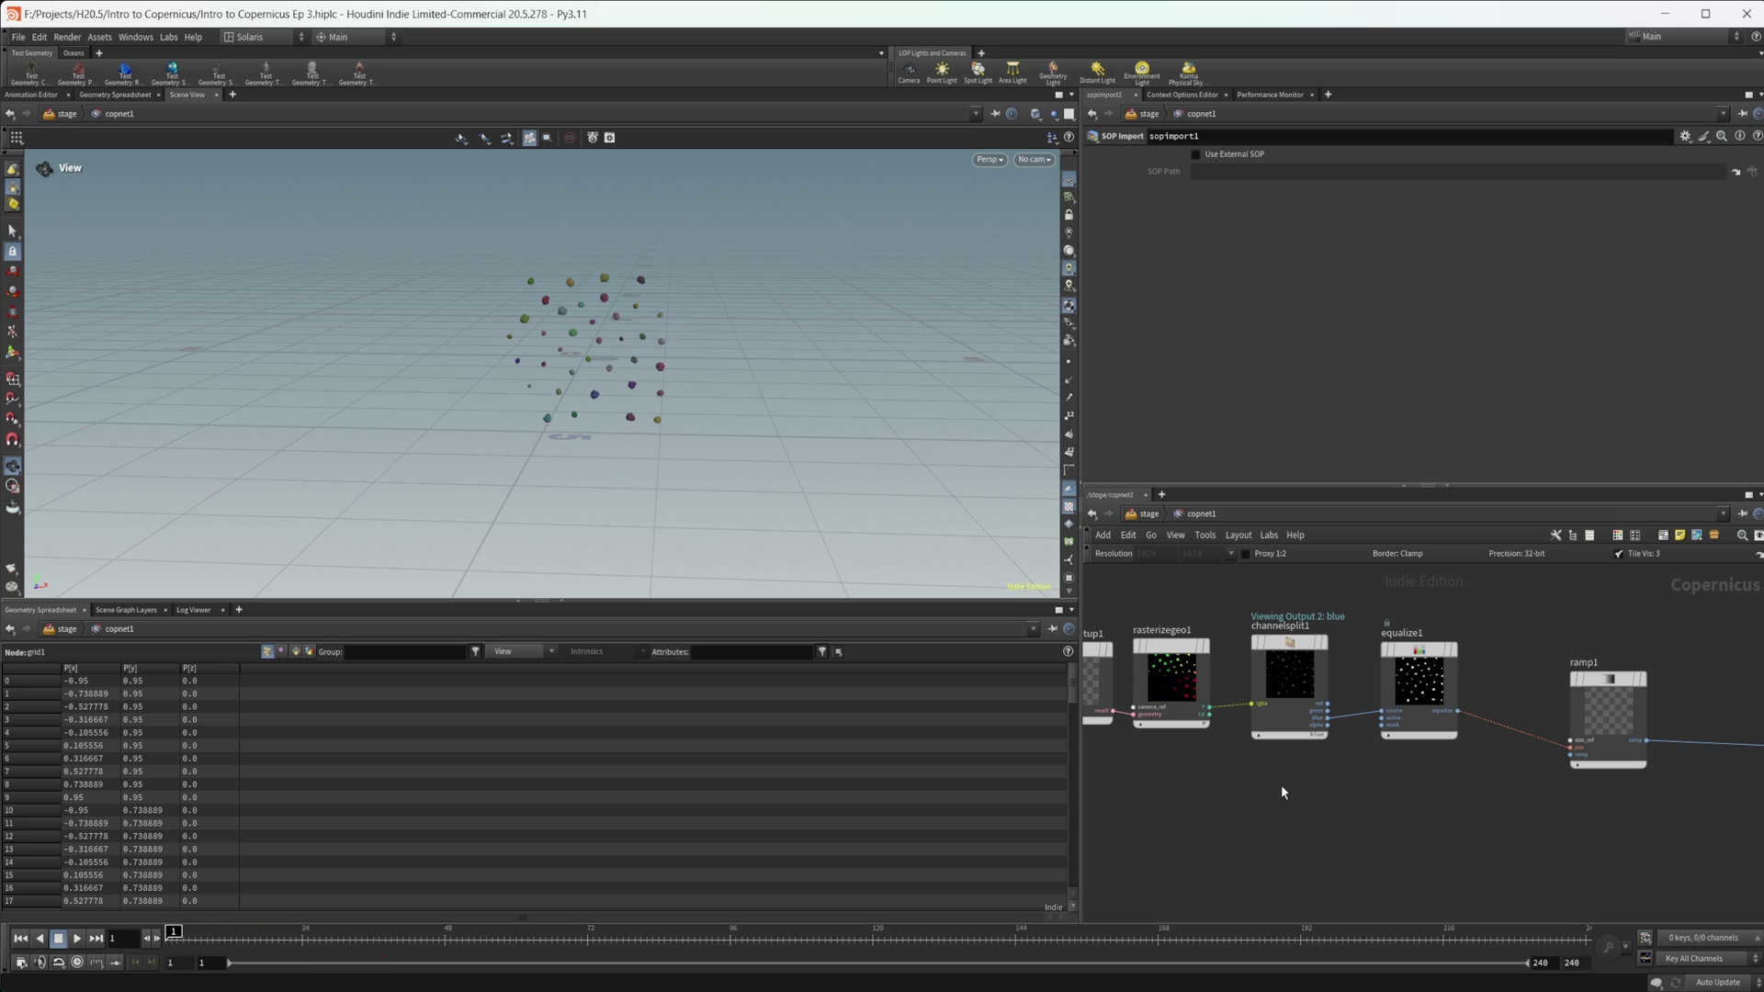
middle_drag(1281, 787, 1297, 789)
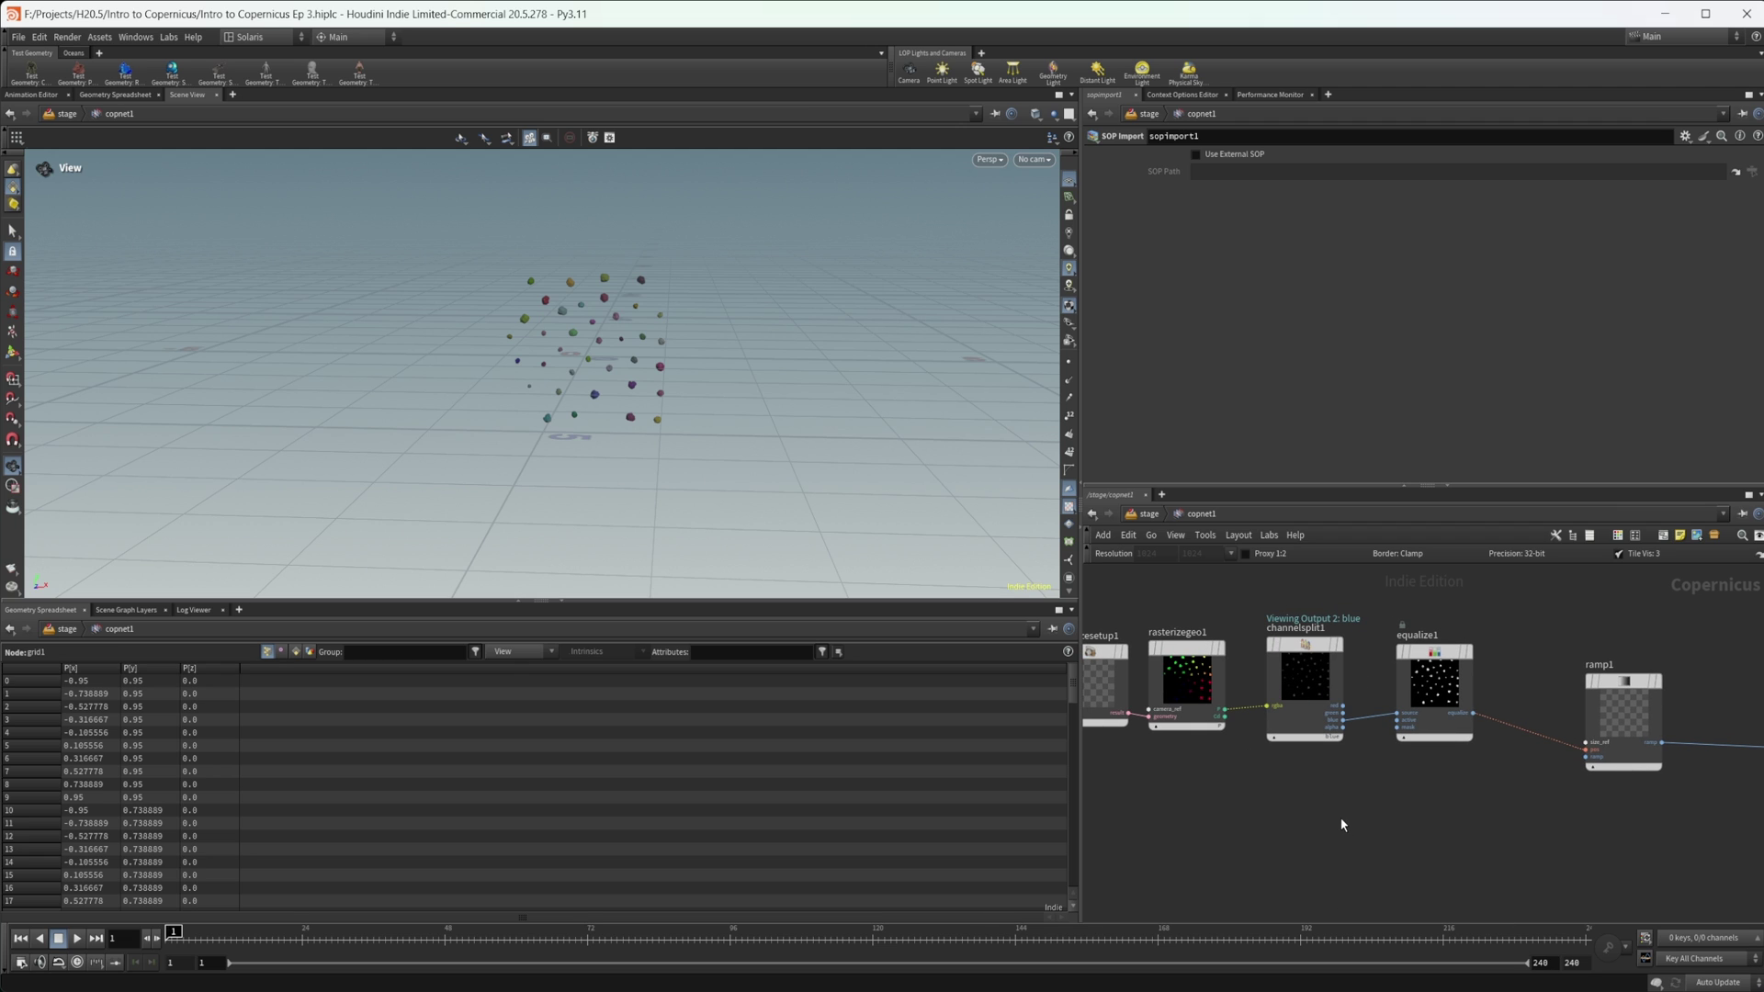
middle_drag(1358, 842, 1291, 826)
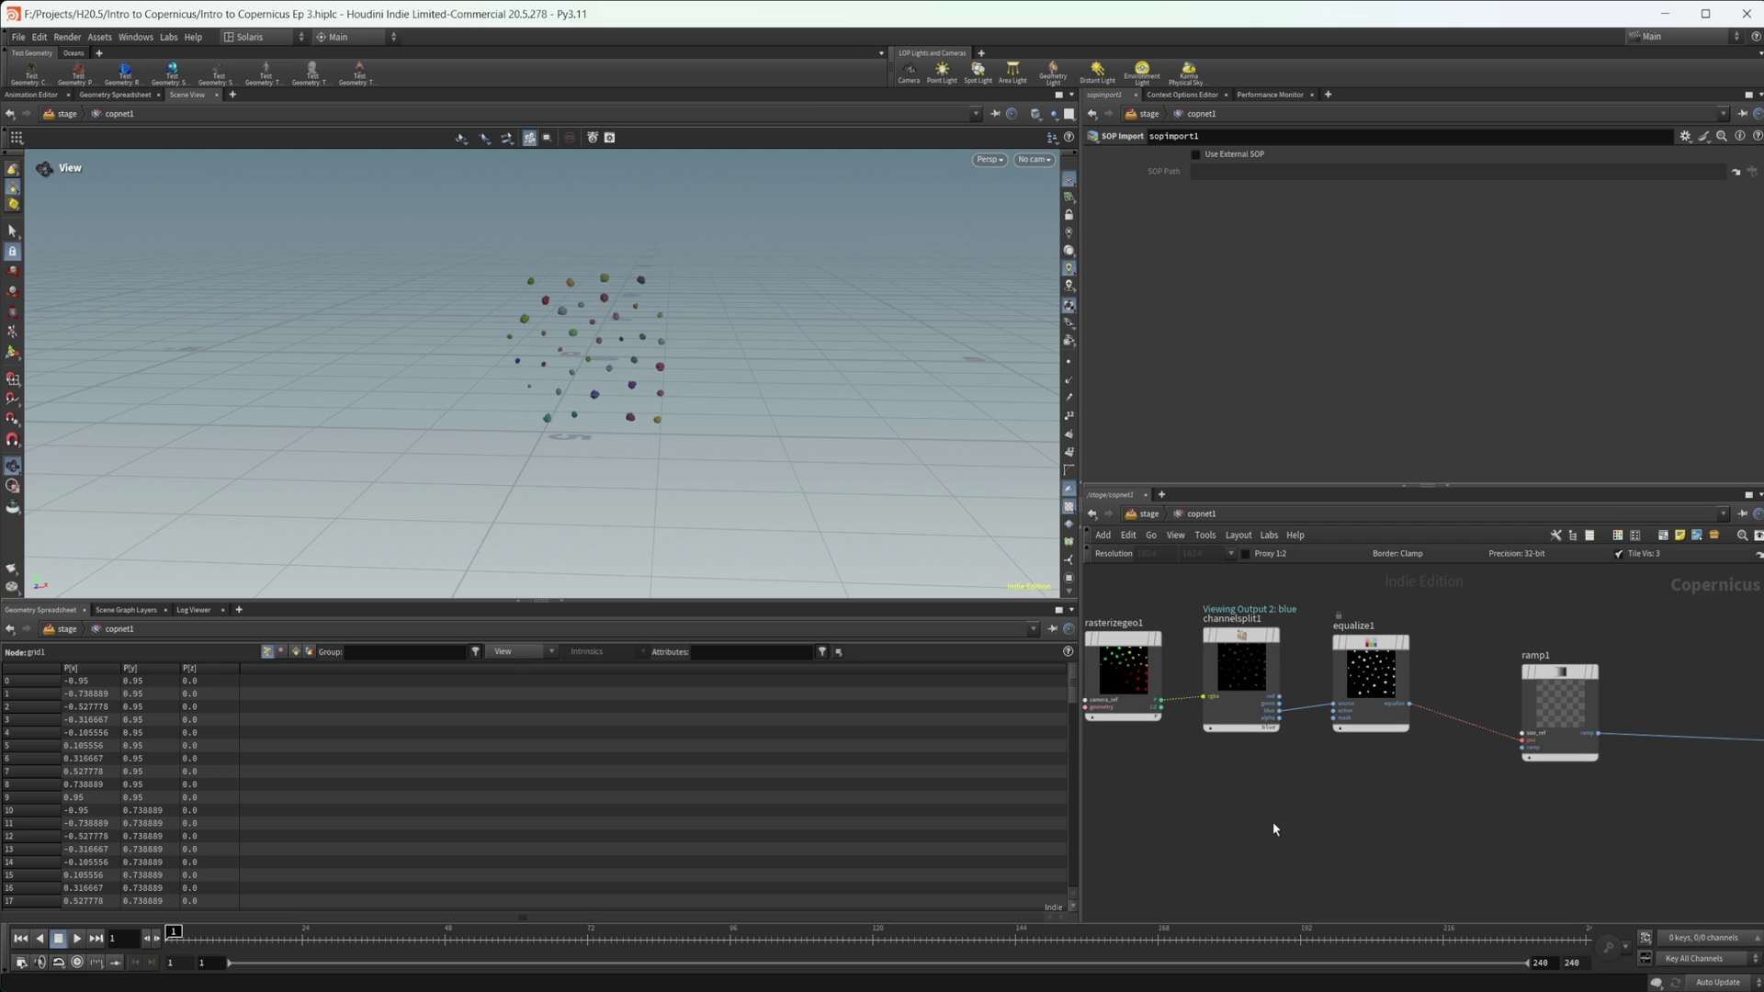